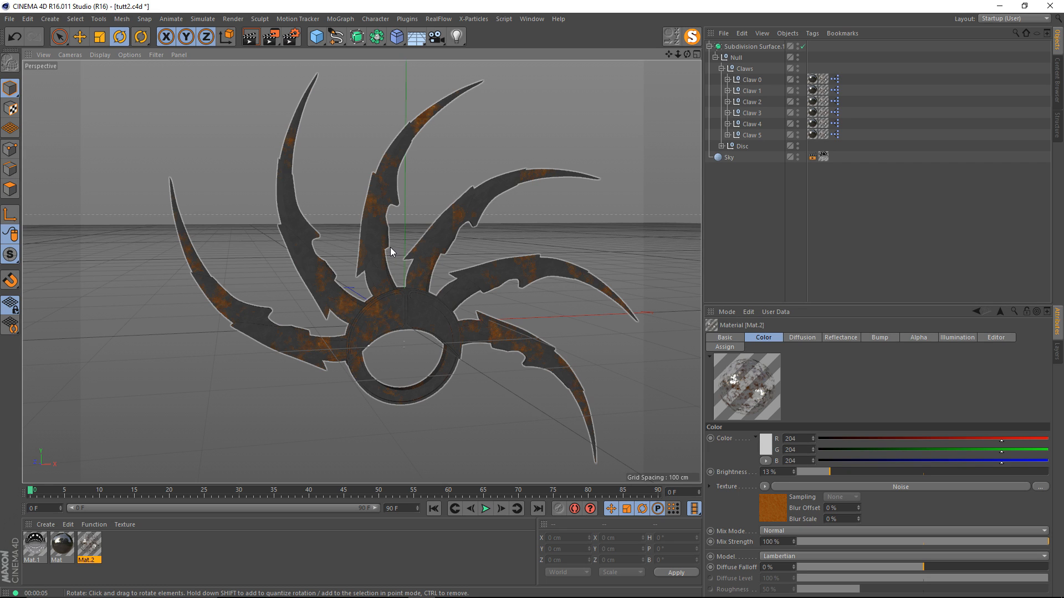
Step: Examine the finished six-claw model from several angles and test the shared Data angle of Claw 0 through Claw 5
left_click_drag(408, 250, 501, 92, "alt")
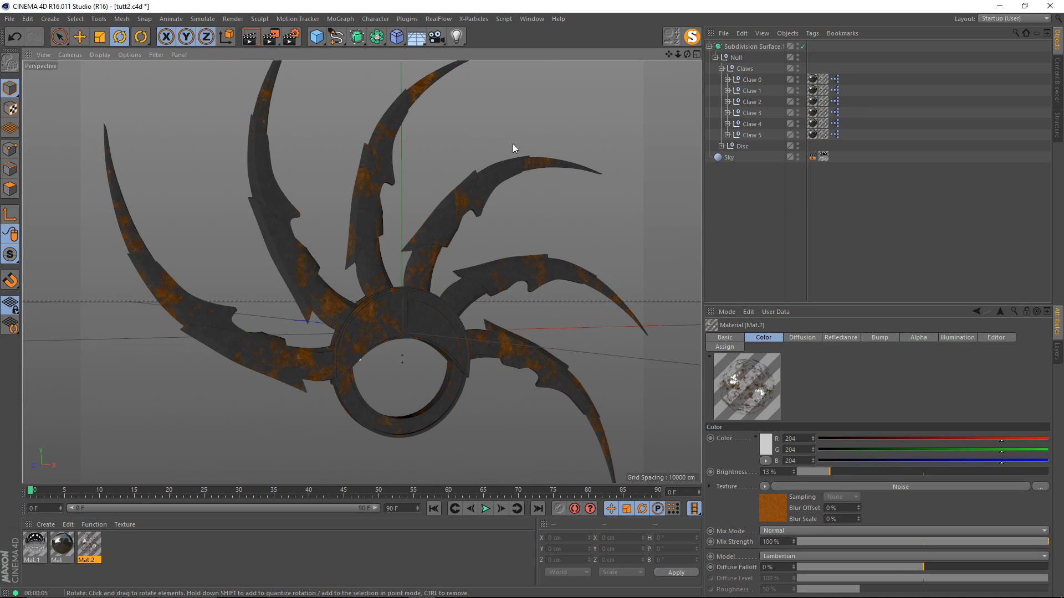
left_click(752, 80)
left_click(752, 135, "shift")
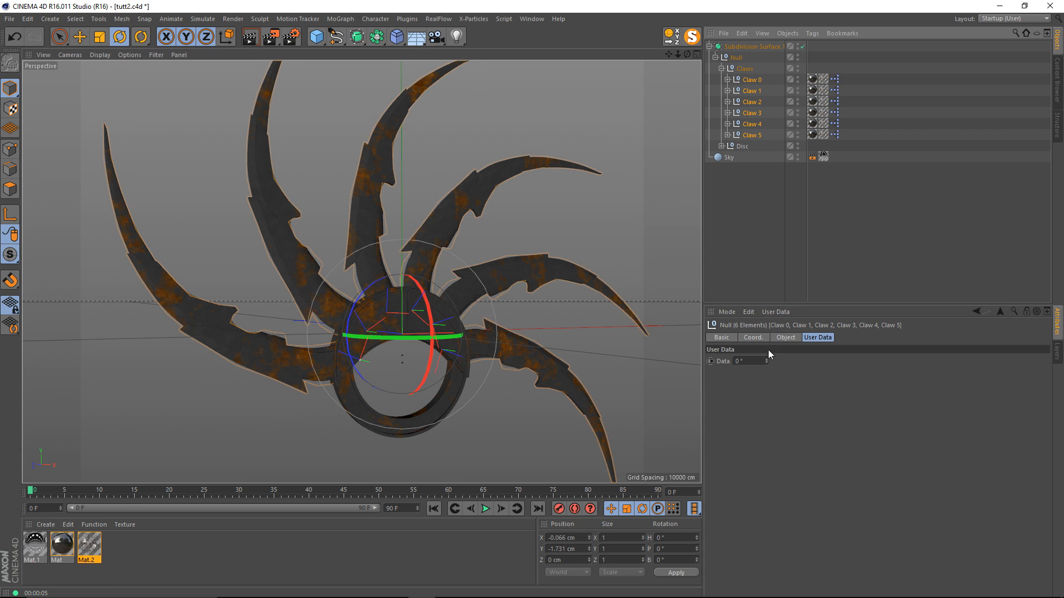
mouse_move(767, 361)
left_mouse_down()
mouse_move(757, 387)
mouse_move(754, 365)
left_mouse_up()
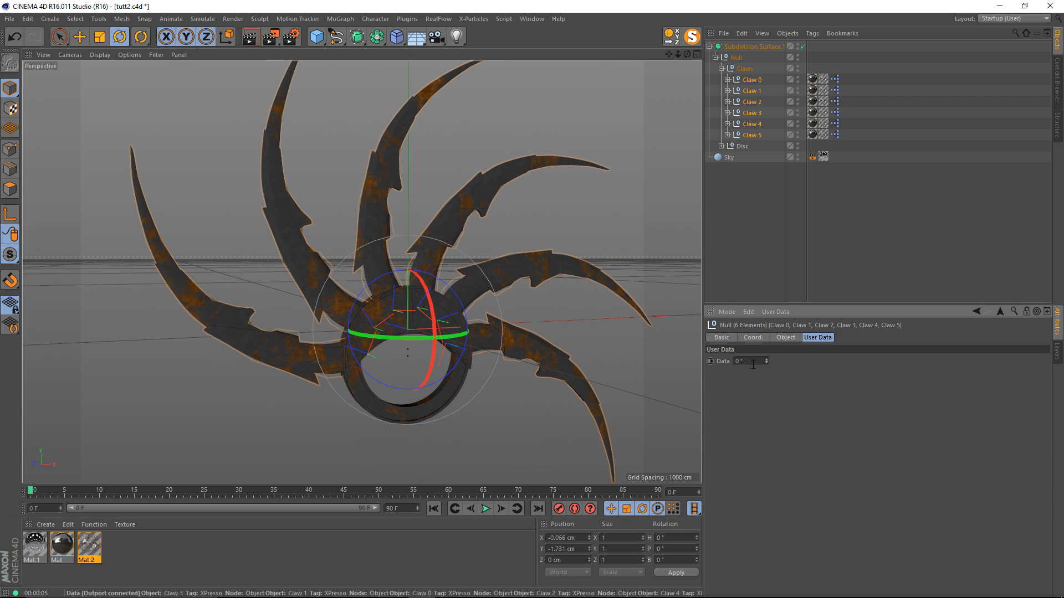
left_click(740, 245)
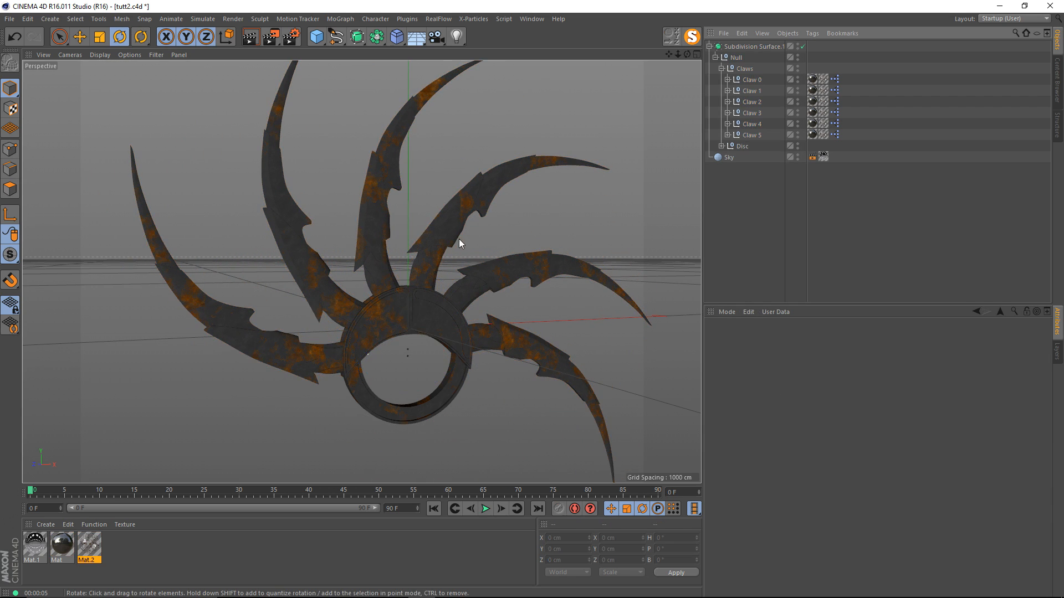
left_click_drag(443, 256, 342, 275, "alt")
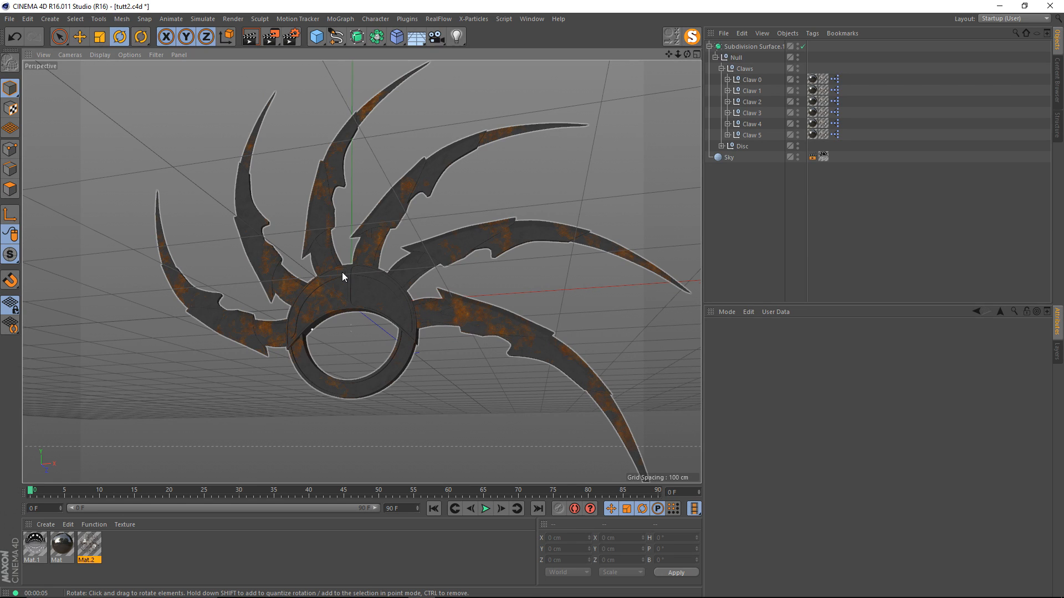
left_click_drag(319, 238, 326, 262, "alt")
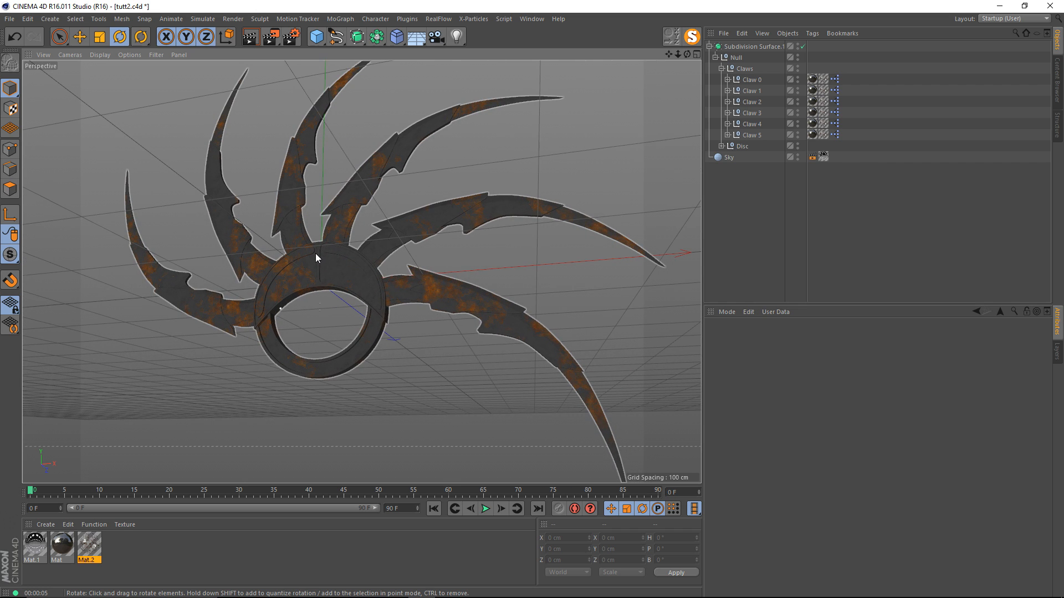
left_click_drag(316, 257, 287, 231, "alt")
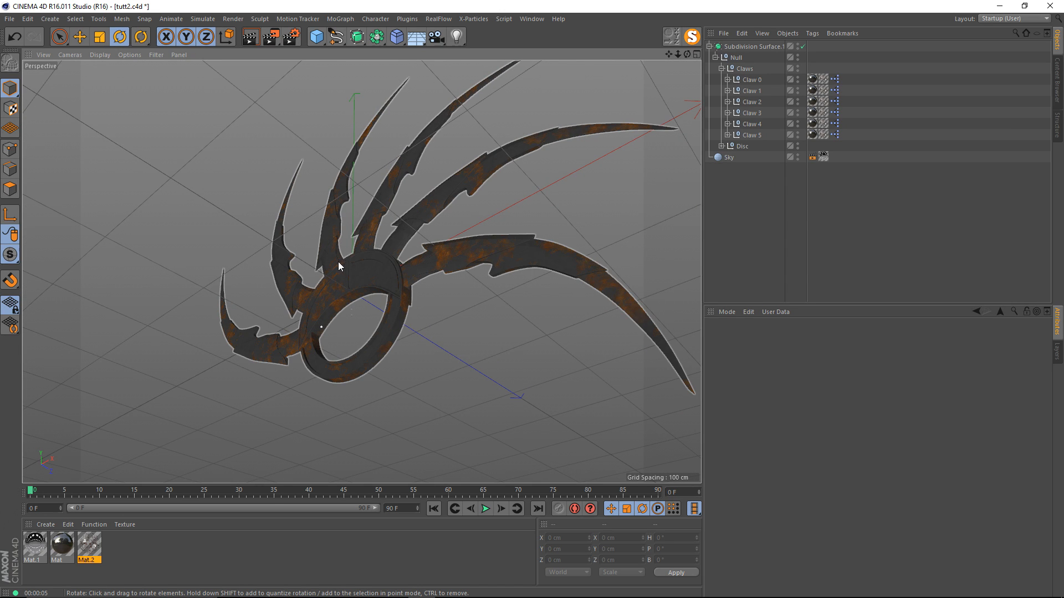
left_click_drag(339, 266, 341, 292, "alt")
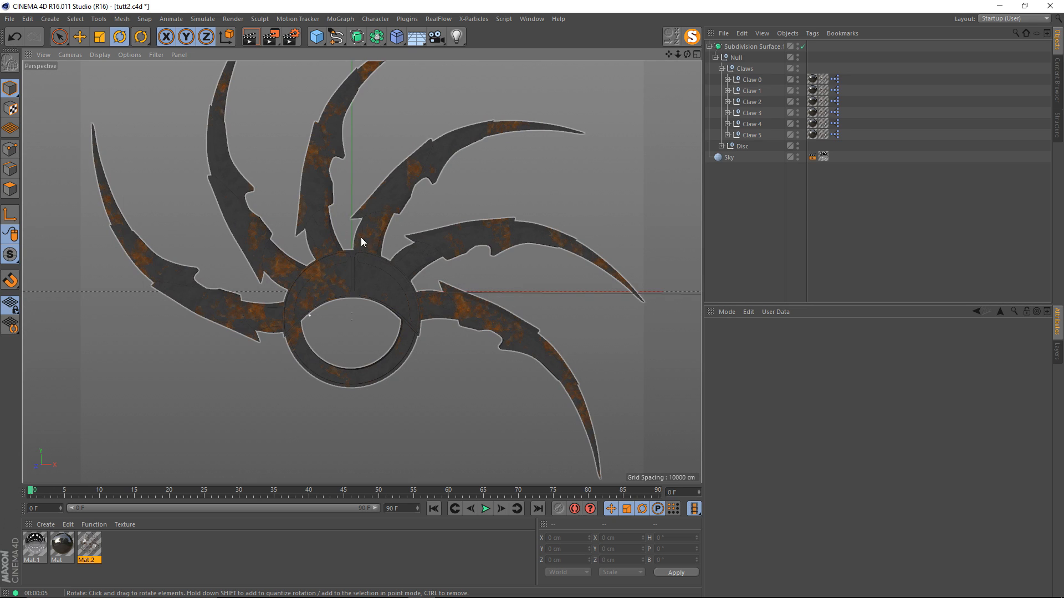
left_click_drag(361, 242, 404, 289, "alt")
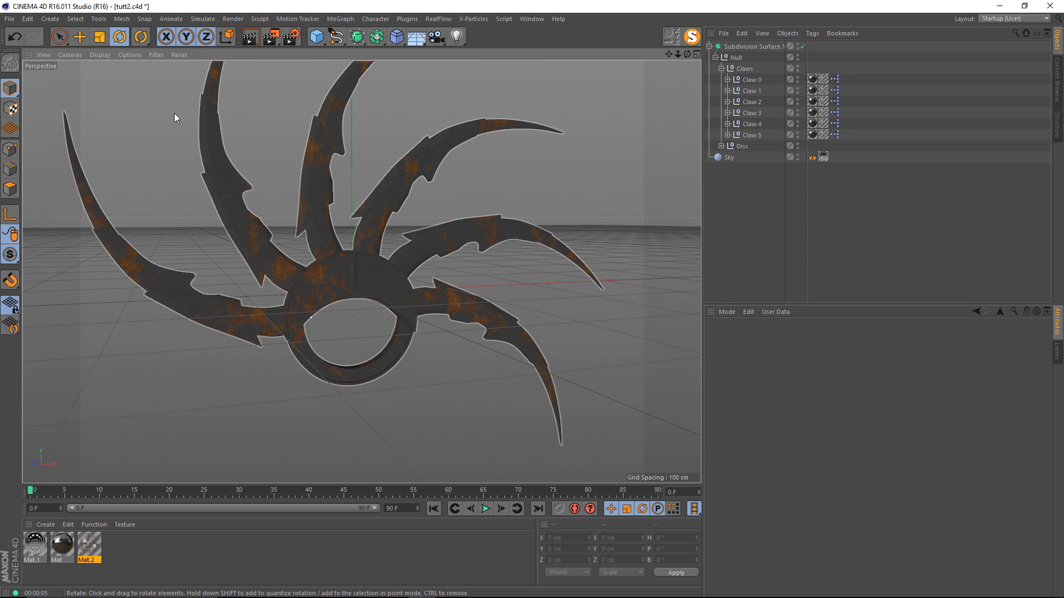
Step: Create a new project and switch to a full-size Front view
left_click(10, 19)
left_click(23, 27)
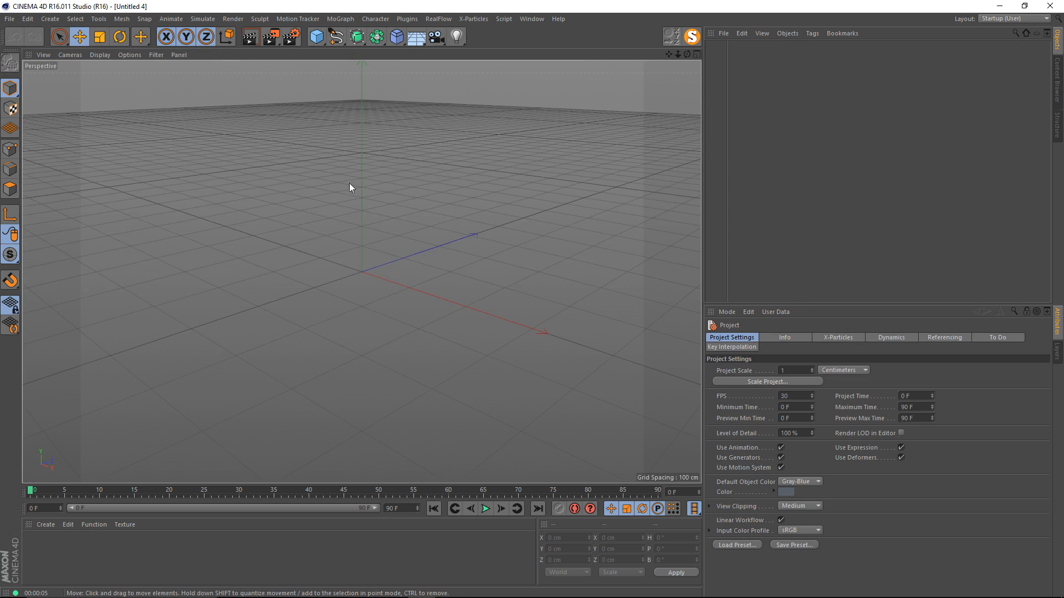
left_click_drag(349, 183, 289, 172, "alt")
middle_click(302, 164)
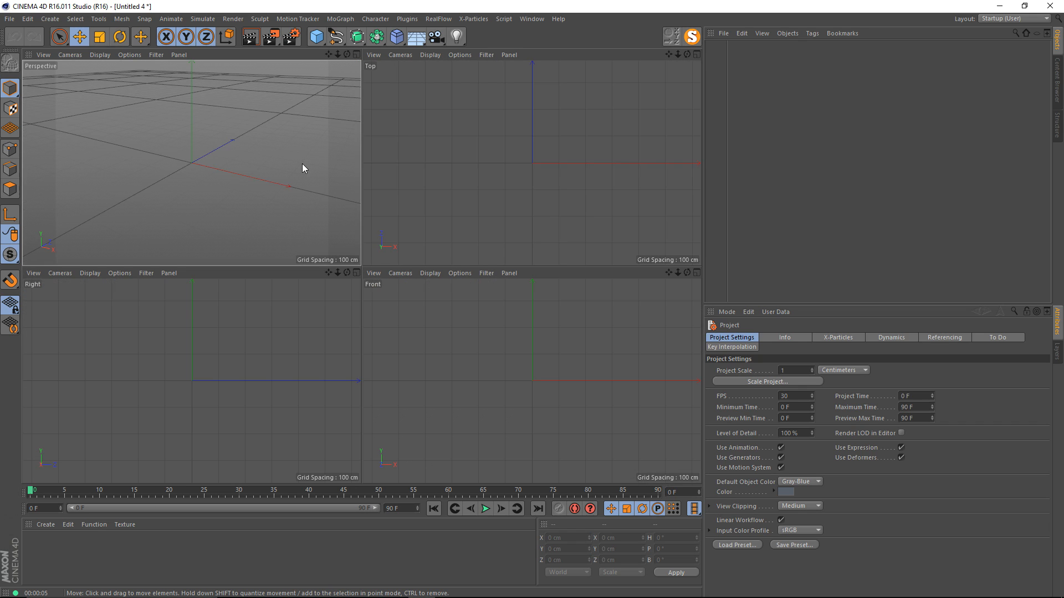
middle_click(470, 297)
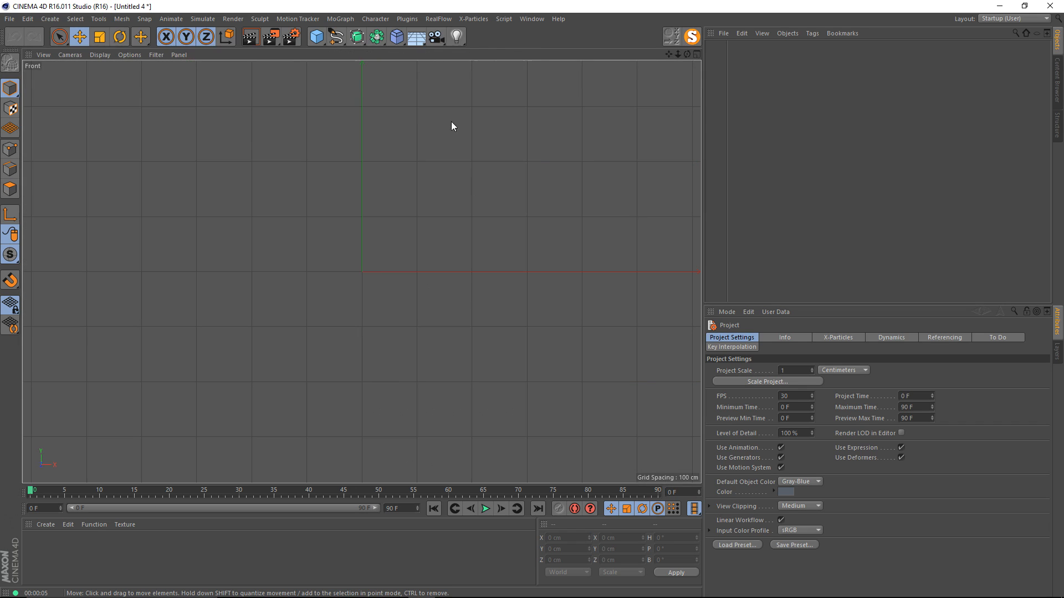
Step: Load s-l1000.jpg from the predator folder as the Front viewport's background image
left_click(129, 55)
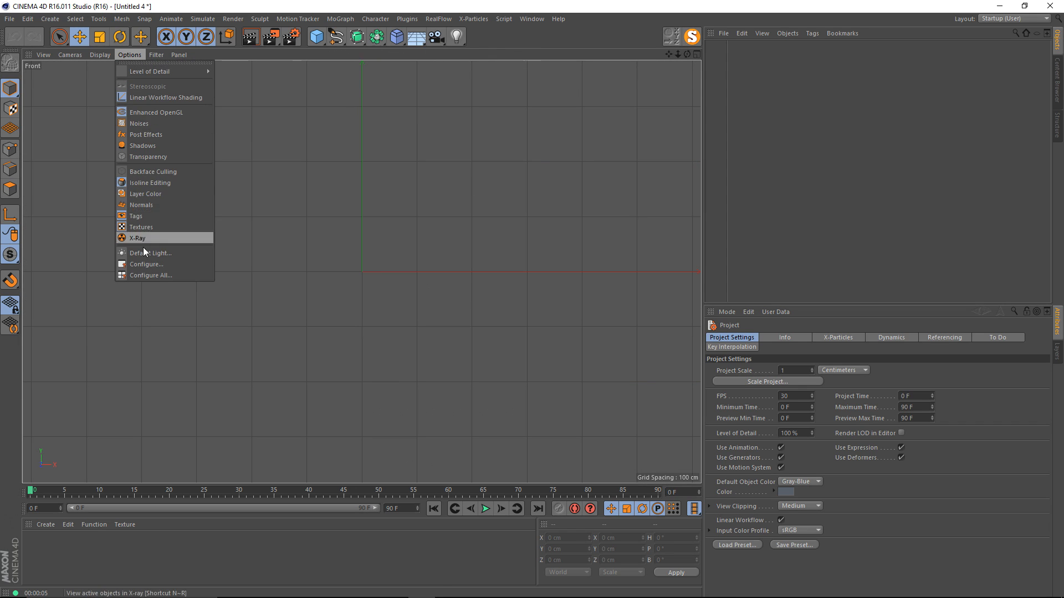
left_click(155, 265)
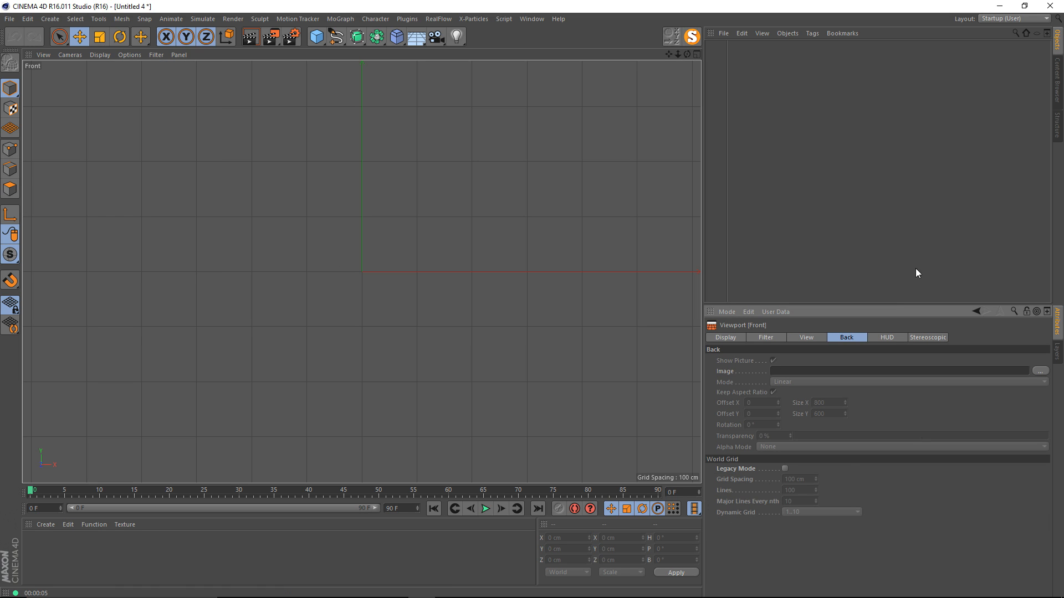
left_click(722, 339)
left_click(808, 338)
left_click(847, 338)
left_click(1039, 372)
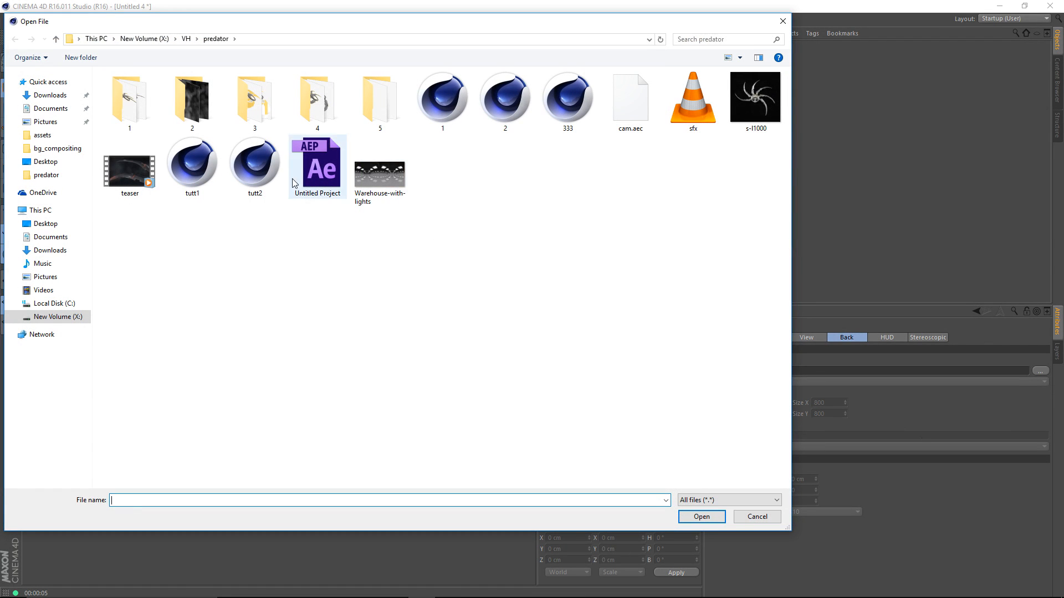
double_click(768, 93)
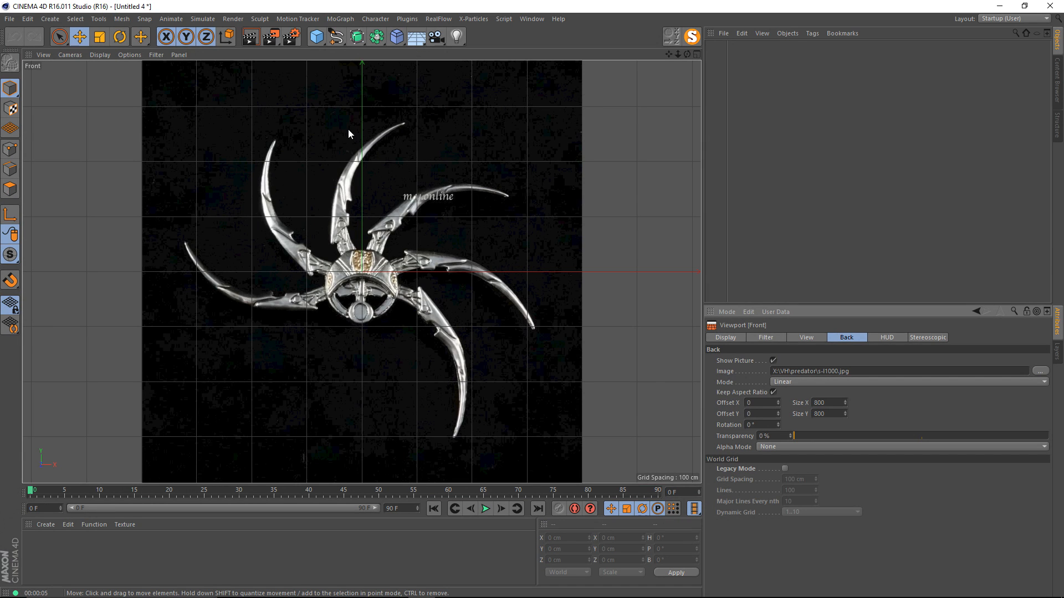
Step: Set the transparency of the Front viewport's background image to 70%
scroll(365, 227, "up", 5)
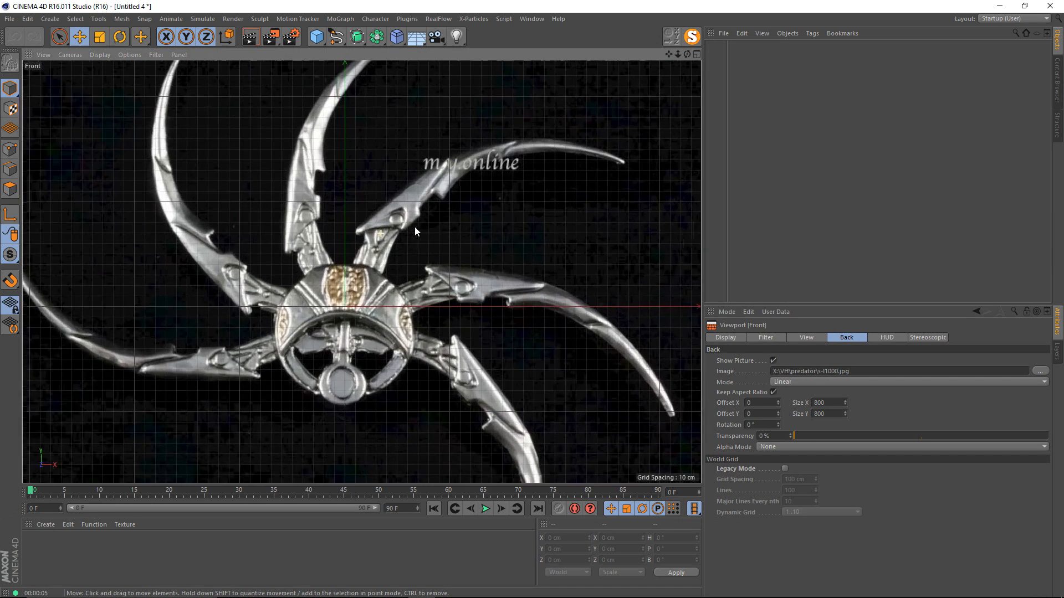
middle_click_drag(365, 225, 369, 225, "alt")
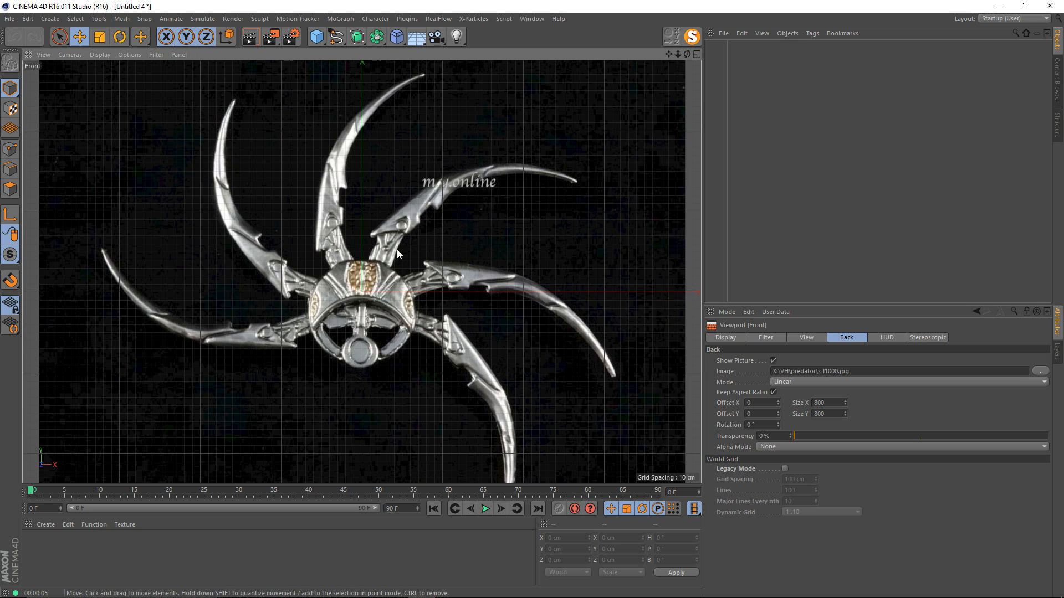
middle_click_drag(531, 287, 521, 289, "alt")
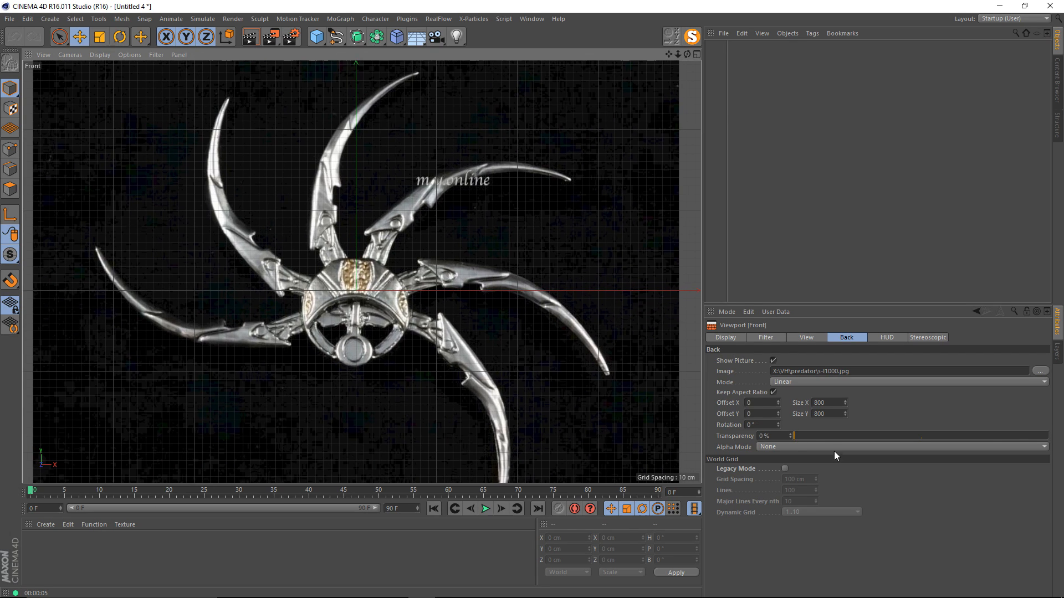
left_click_drag(807, 436, 978, 437)
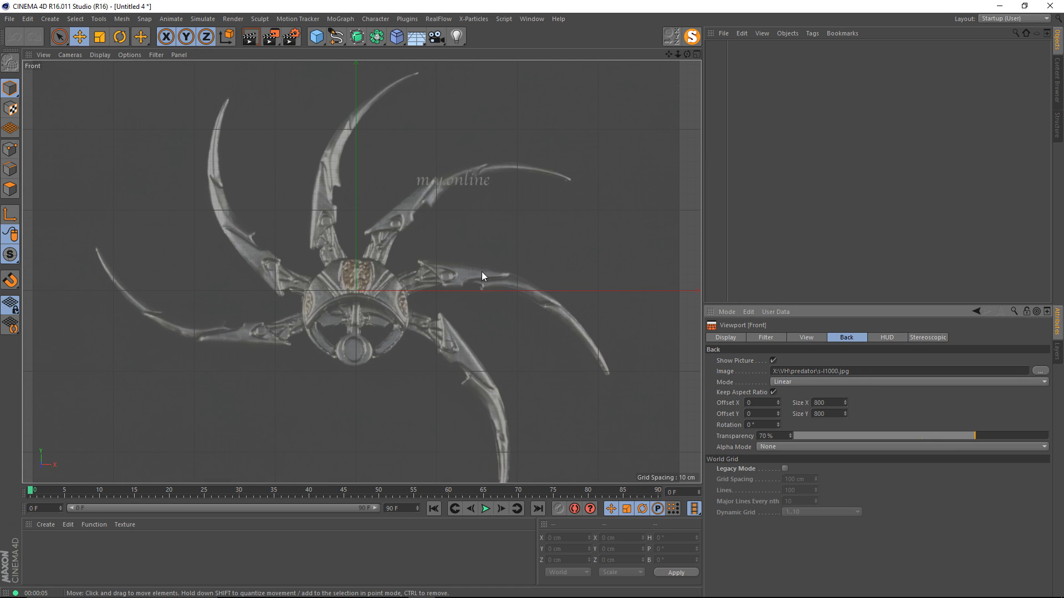
scroll(329, 253, "up", 5)
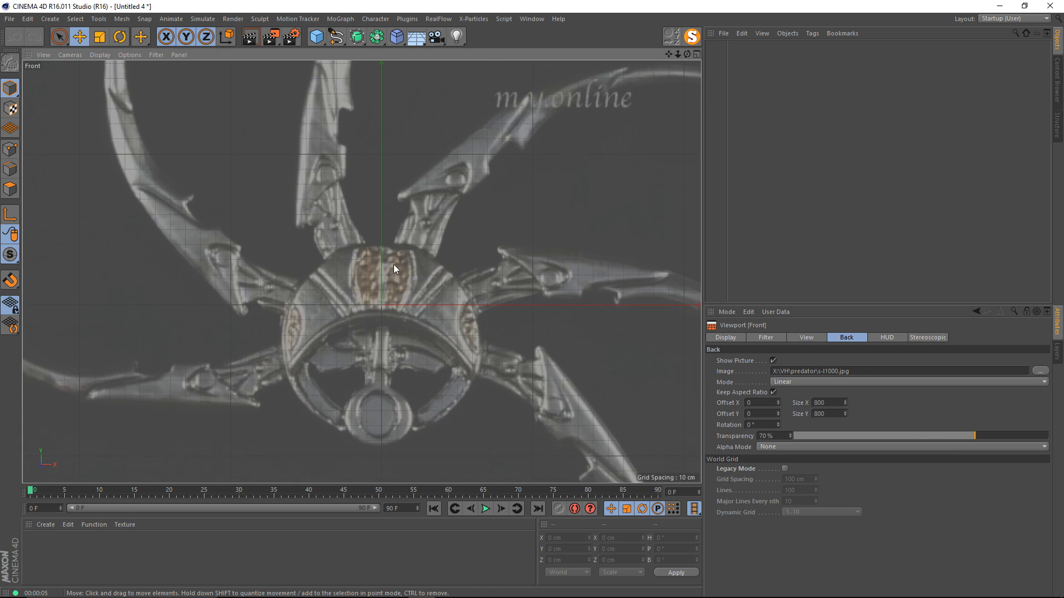
scroll(361, 238, "down", 5)
scroll(355, 255, "up", 3)
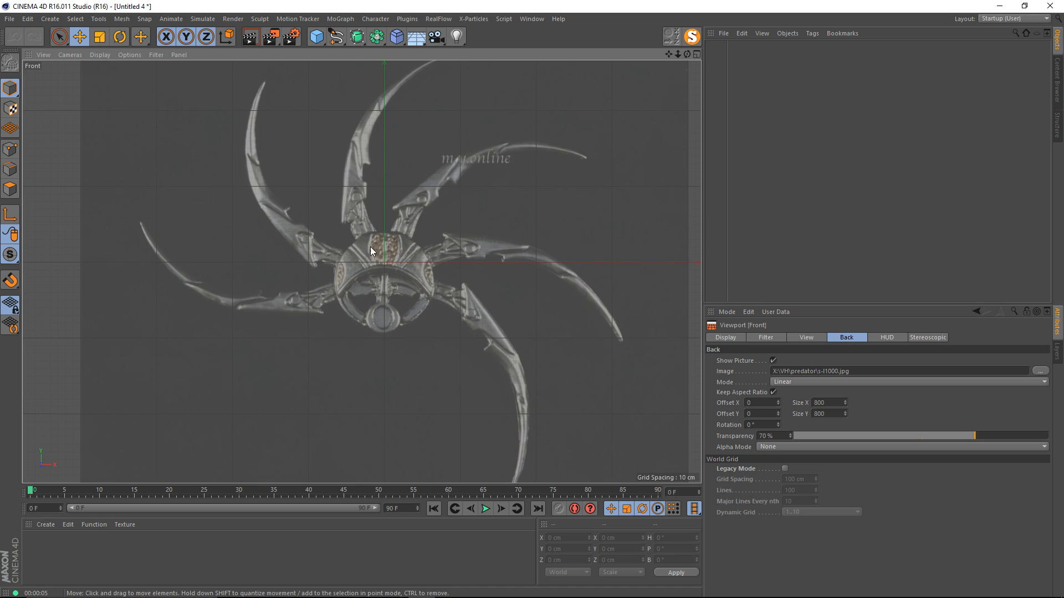
scroll(382, 277, "down", 2)
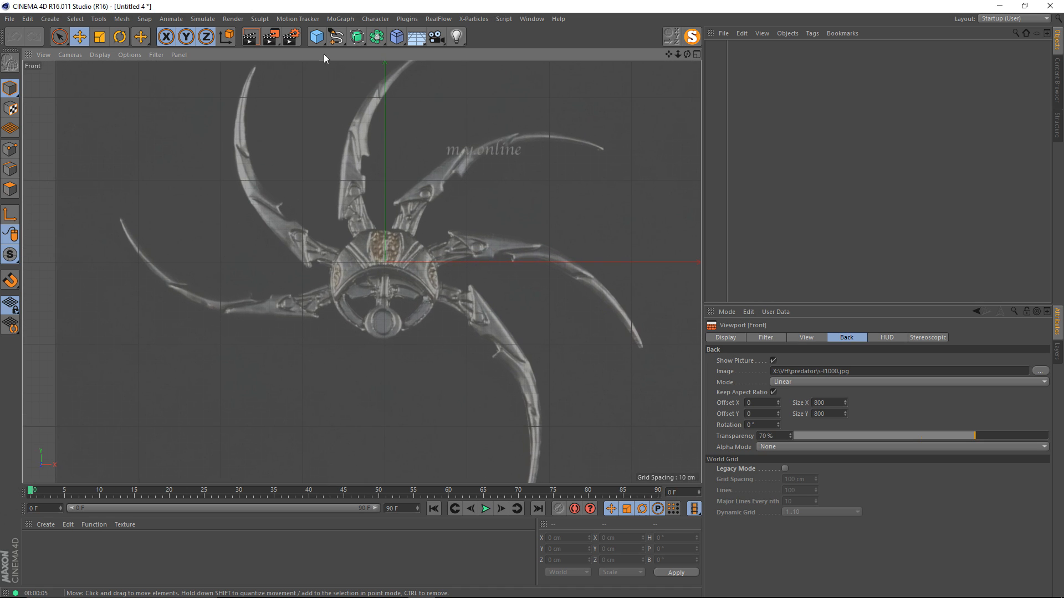
Step: Add a Disc primitive and set its orientation to +Z so it faces the Front view
middle_click(224, 132)
left_click(210, 140)
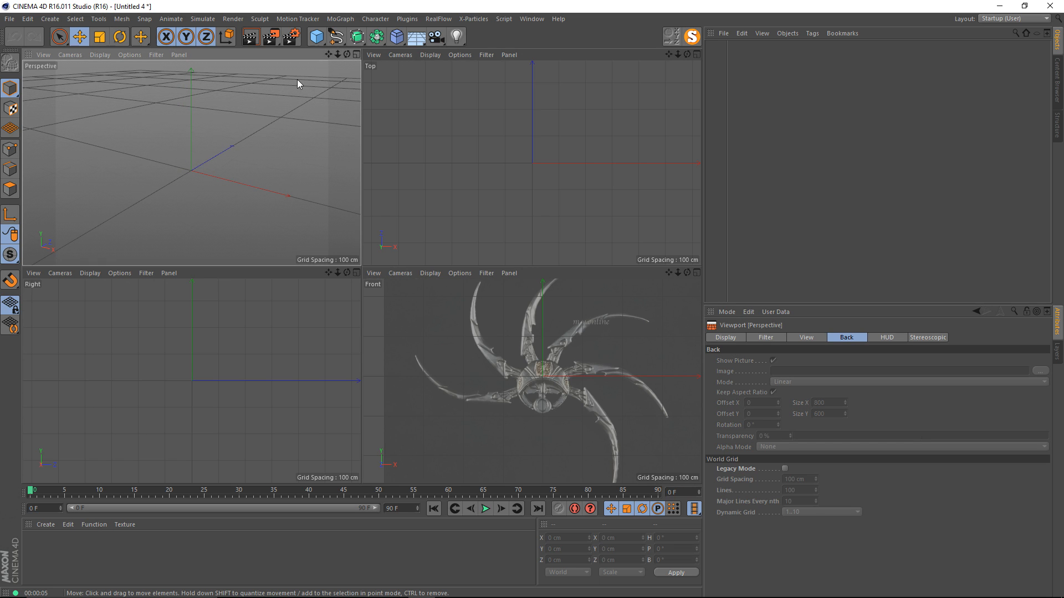
left_click(316, 37)
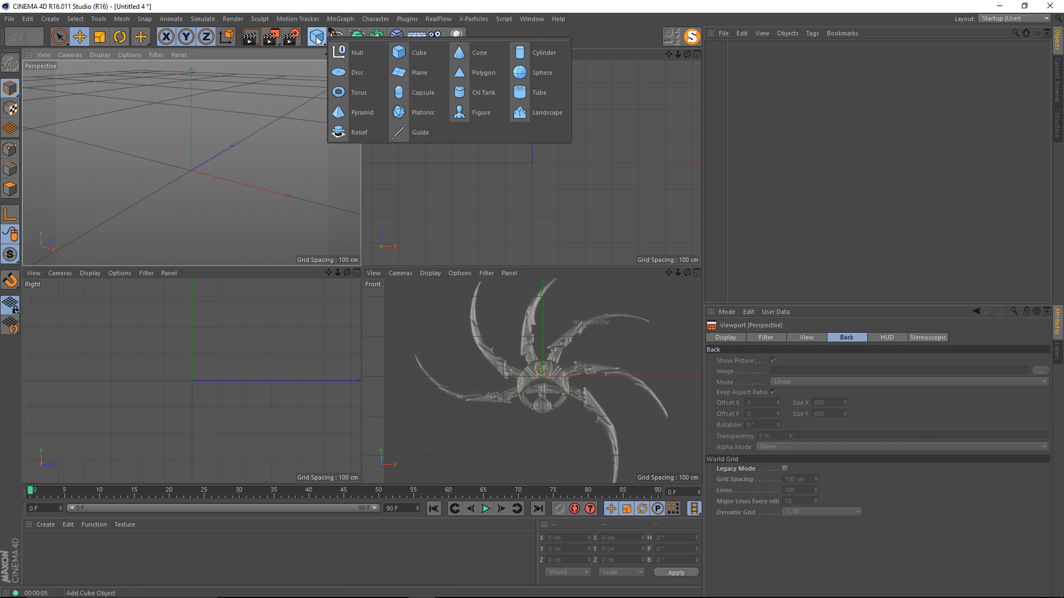
left_click(354, 74)
key("r")
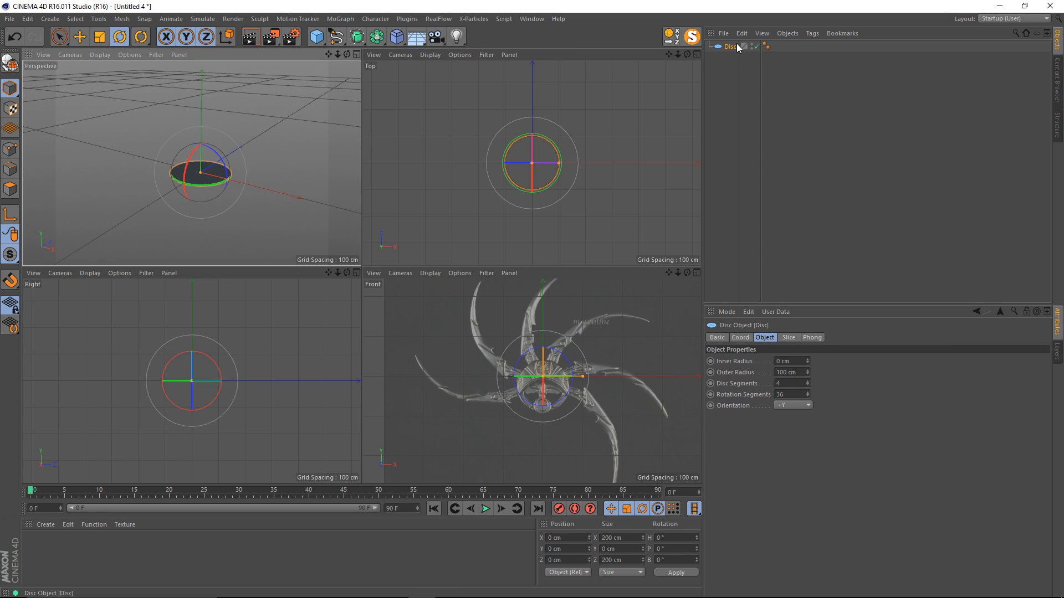
left_click(784, 410)
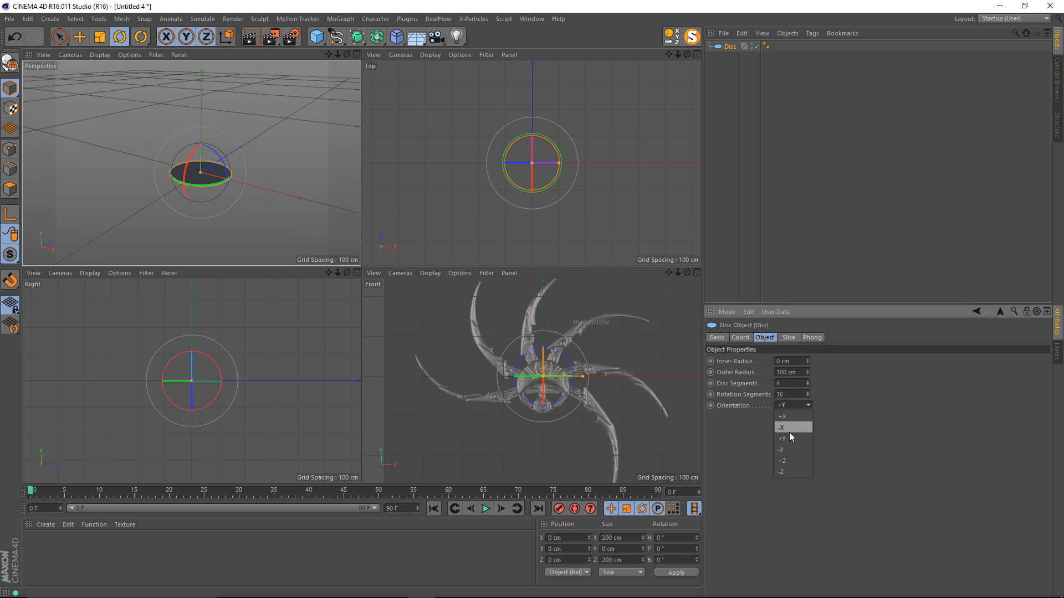
left_click(793, 461)
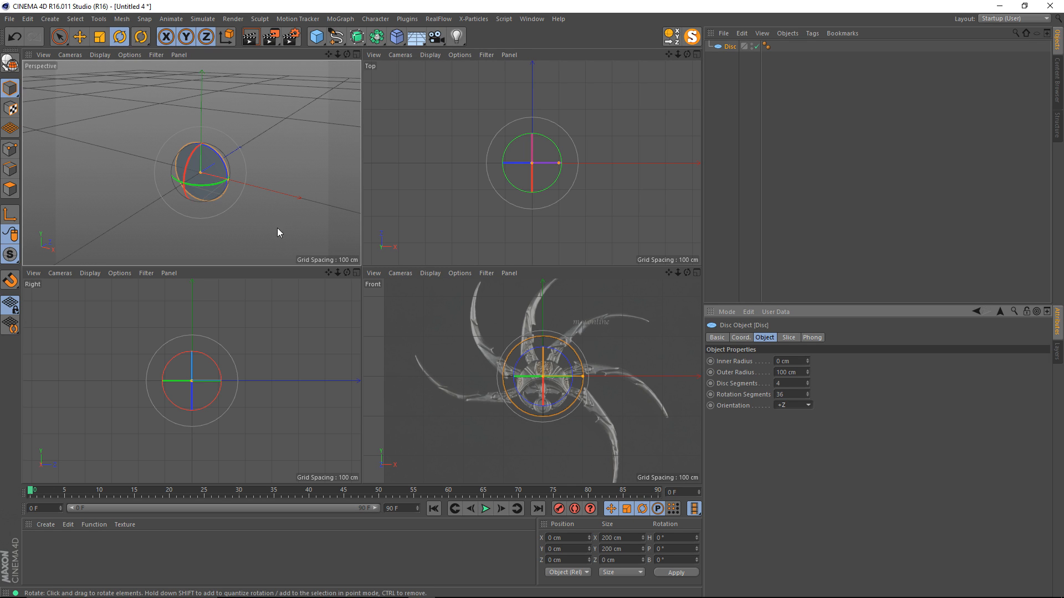
Step: Move and scale the disc over the reference image's central hub, about 127 cm across with its centre at Y about -24 cm
middle_click(468, 314)
scroll(382, 236, "up", 3)
key("e")
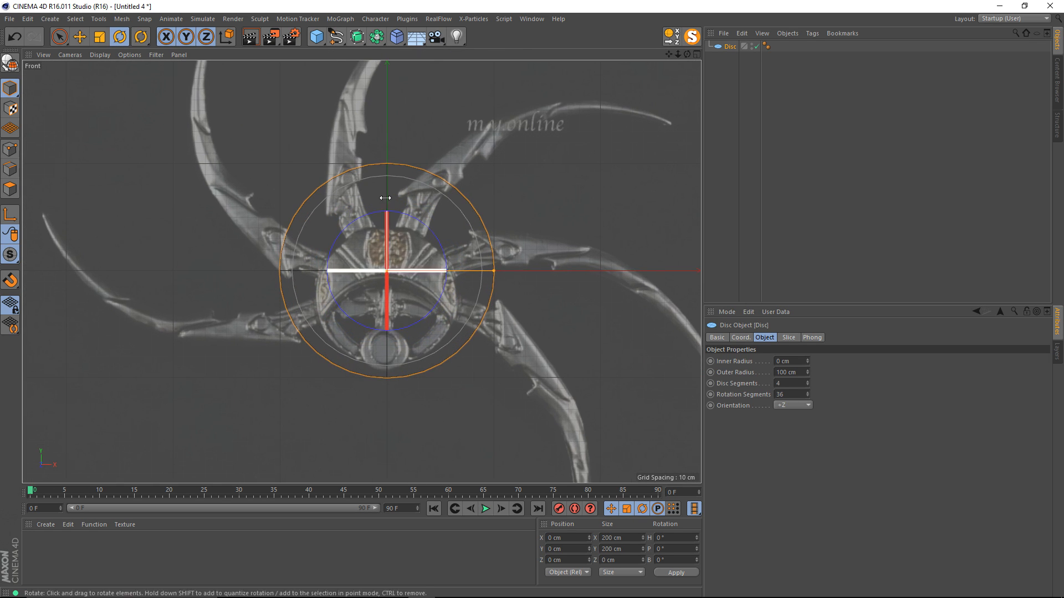
left_click_drag(386, 184, 388, 214)
key("t")
left_click_drag(481, 219, 433, 259)
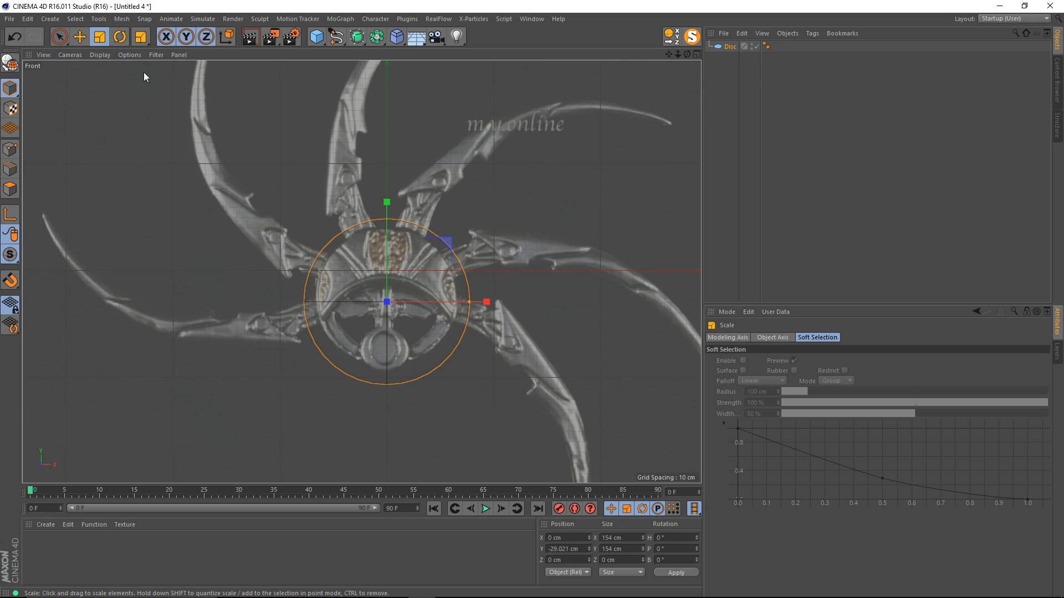
left_click(82, 39)
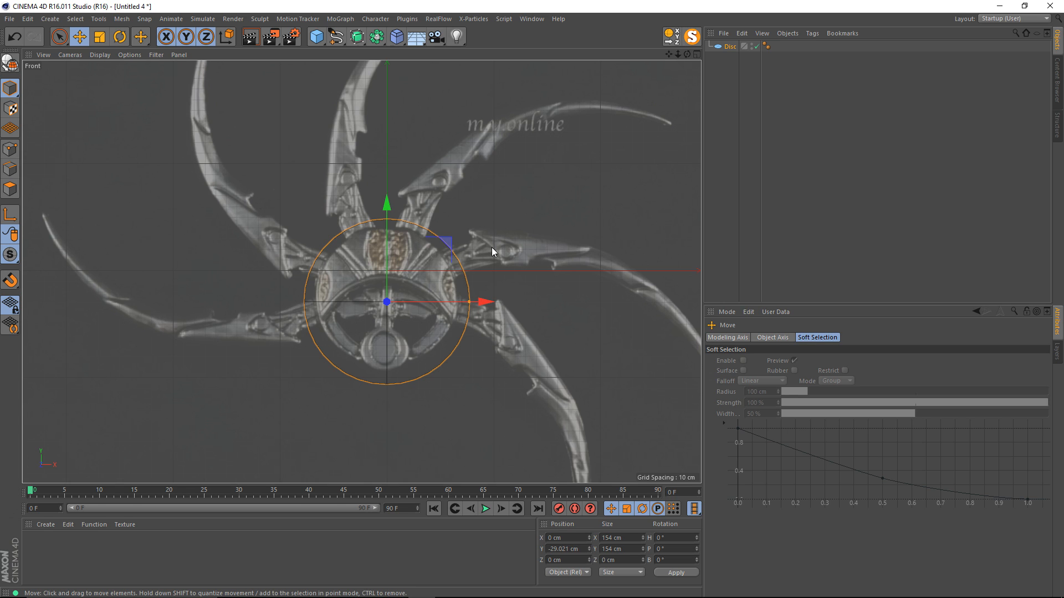
key("t")
left_click_drag(512, 236, 385, 237)
key("e")
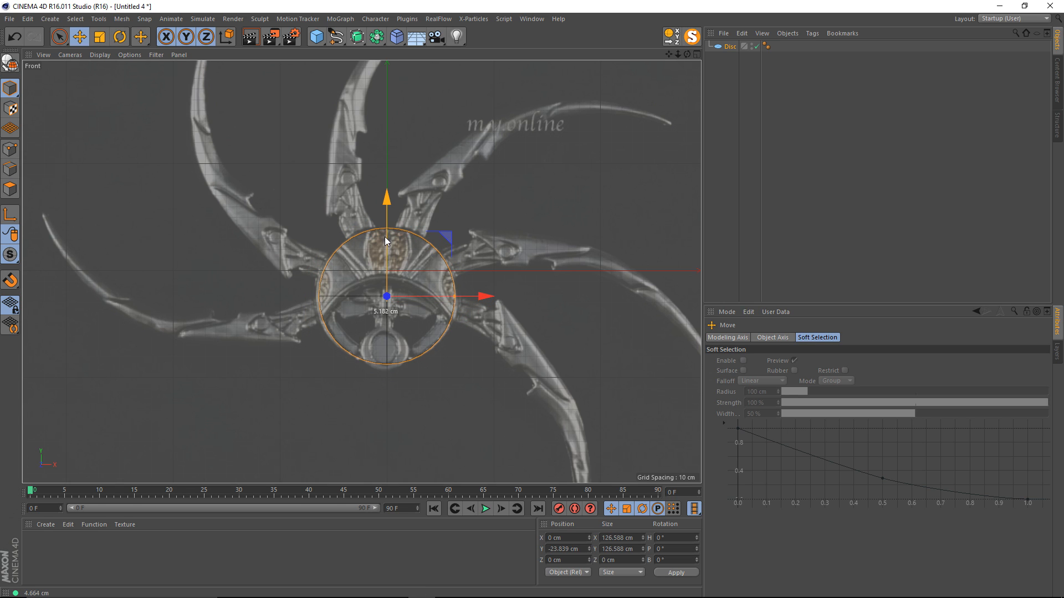
Step: Show the disc's polygon lines with Gouraud Shading (Lines) in the Perspective view, framed close up from the front
middle_click(387, 238)
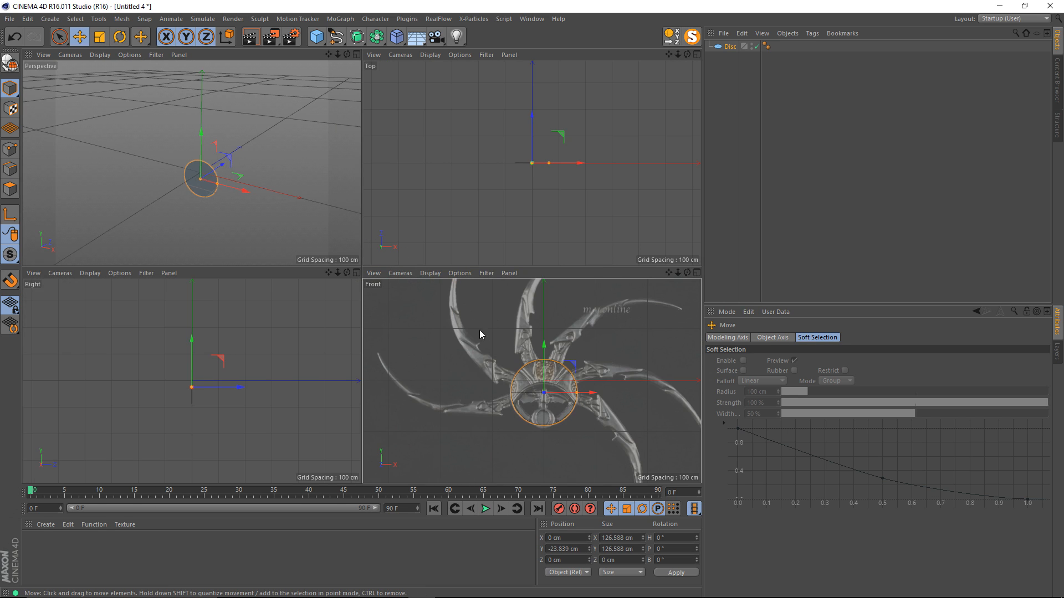
middle_click_drag(209, 178, 188, 162, "alt")
right_click_drag(187, 163, 225, 166, "alt")
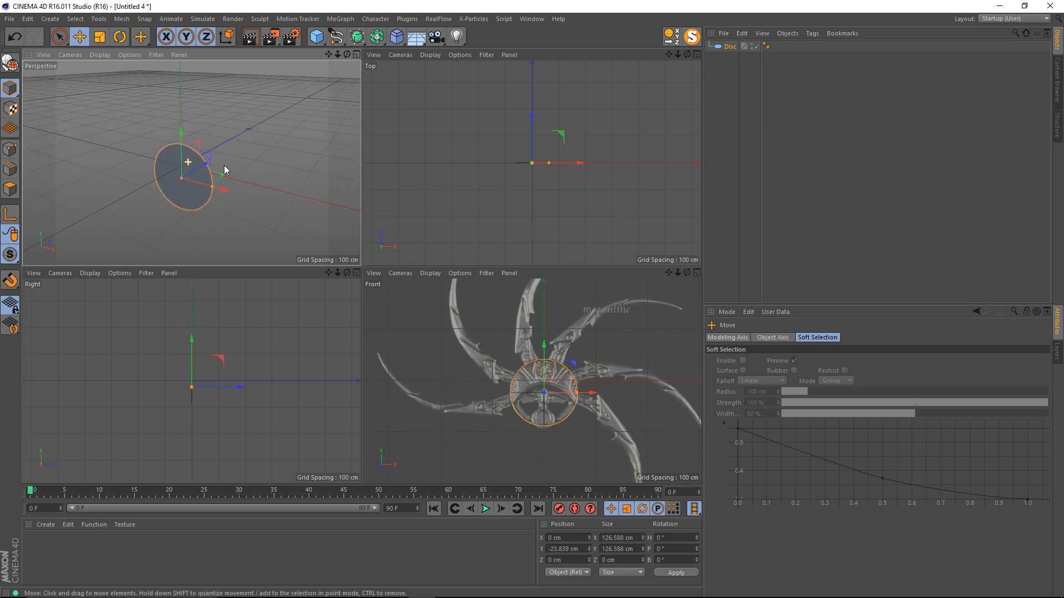
left_click_drag(224, 169, 193, 173, "alt")
key("n")
key("b")
mouse_move(193, 173)
right_mouse_down("alt")
mouse_move(227, 169)
mouse_move(213, 176)
right_mouse_up("alt")
left_click_drag(215, 180, 183, 185, "alt")
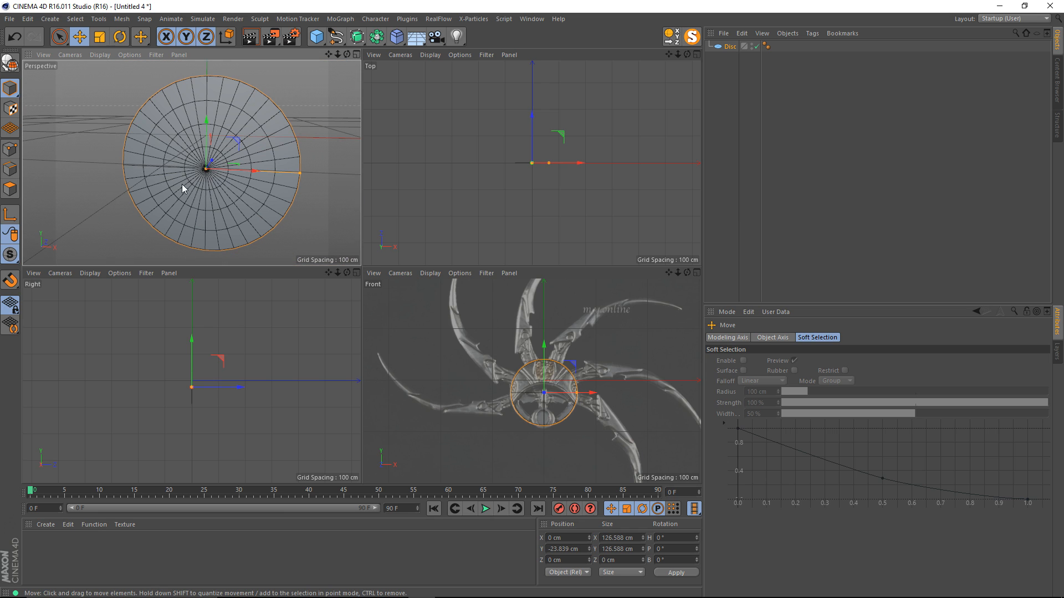
Step: Convert the Disc primitive into an editable polygon object
left_click(731, 47)
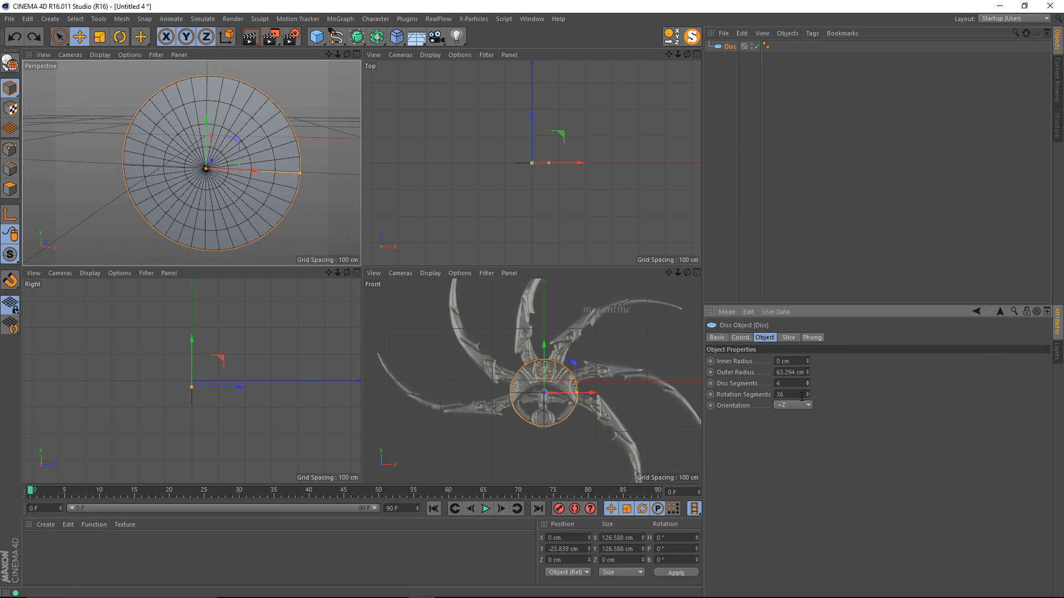
mouse_move(807, 384)
left_mouse_down()
mouse_move(808, 373)
mouse_move(810, 386)
left_mouse_up()
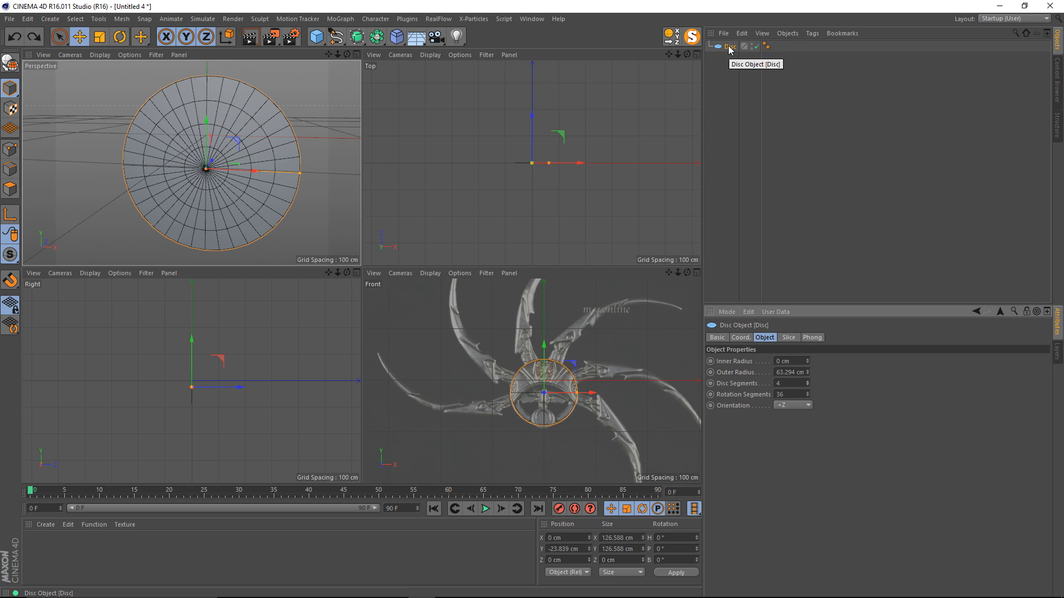
key("c")
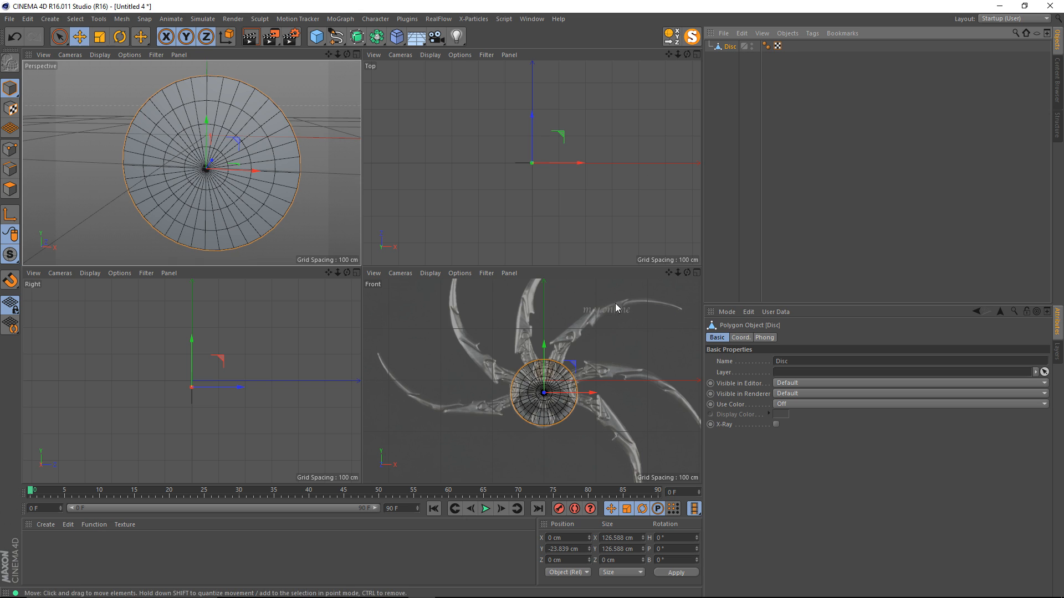
Step: Select all polygons in the lower half of the disc with Live Selection and split them off into a separate object
middle_click(240, 200)
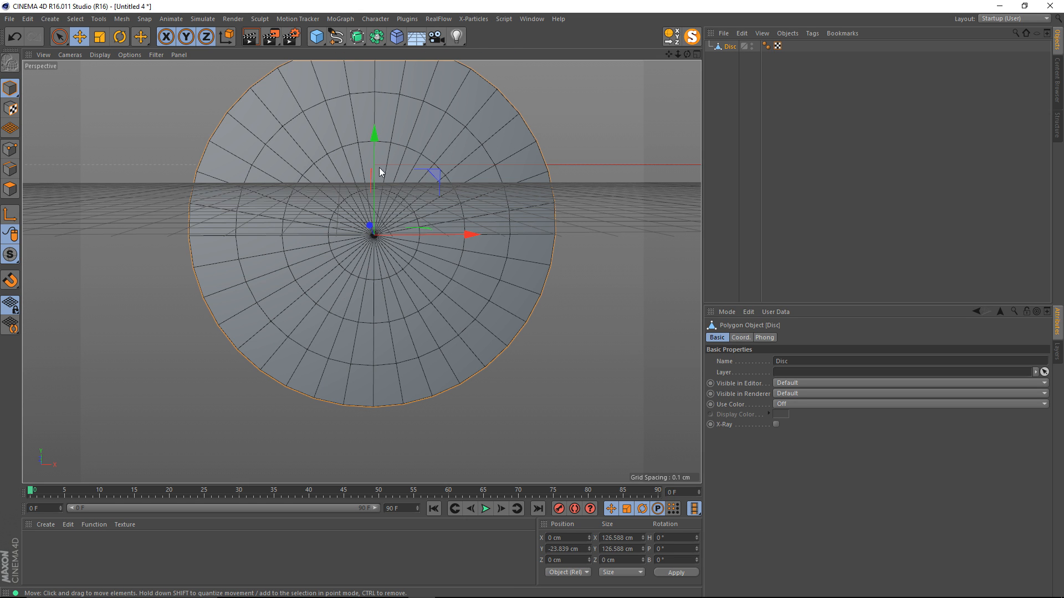
left_click_drag(379, 168, 351, 248, "alt")
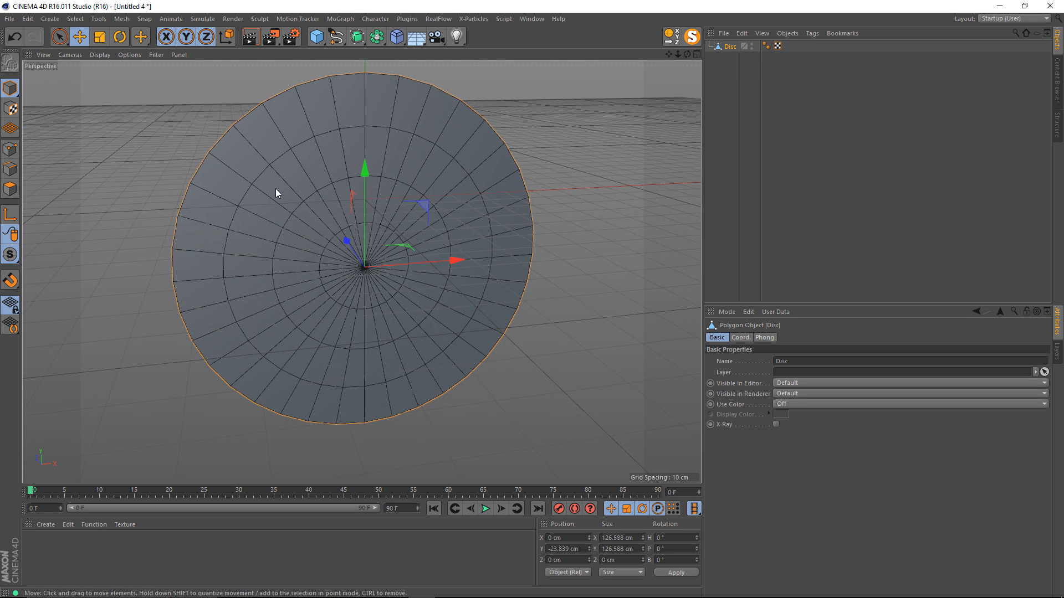
left_click(11, 189)
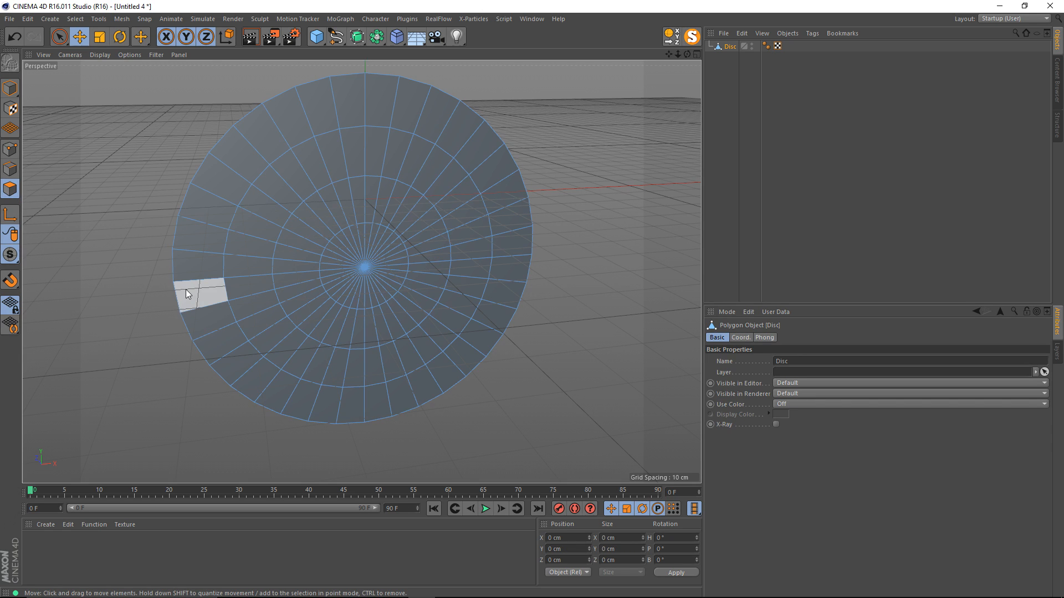
key("space")
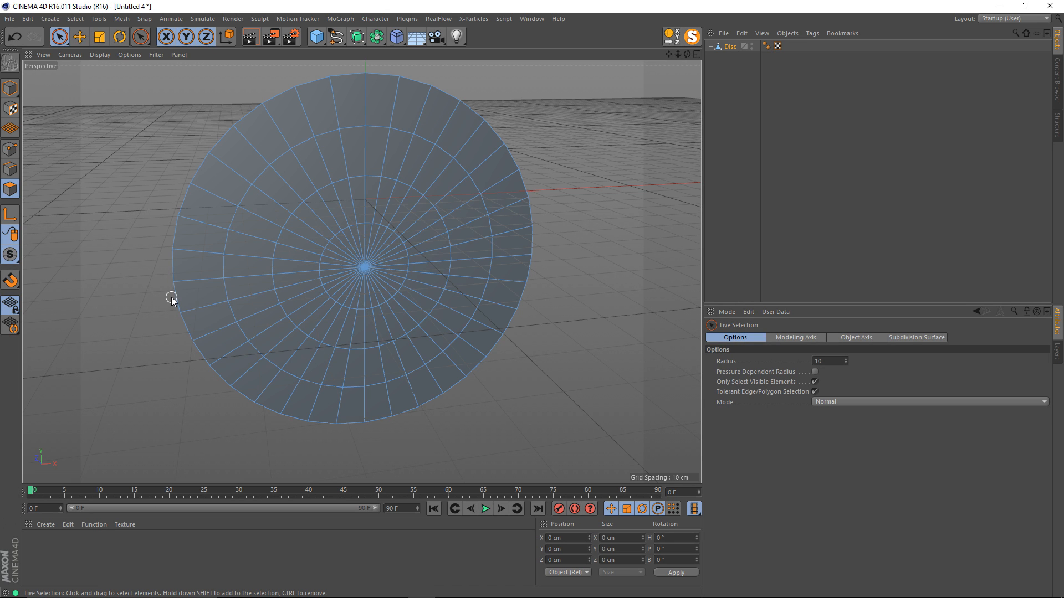
mouse_move(185, 293)
left_mouse_down()
mouse_move(171, 330)
mouse_move(387, 435)
mouse_move(517, 268)
mouse_move(261, 351)
mouse_move(240, 308)
mouse_move(466, 288)
mouse_move(340, 333)
mouse_move(295, 308)
mouse_move(306, 288)
mouse_move(534, 268)
mouse_move(243, 229)
mouse_move(364, 259)
left_mouse_up()
key("u")
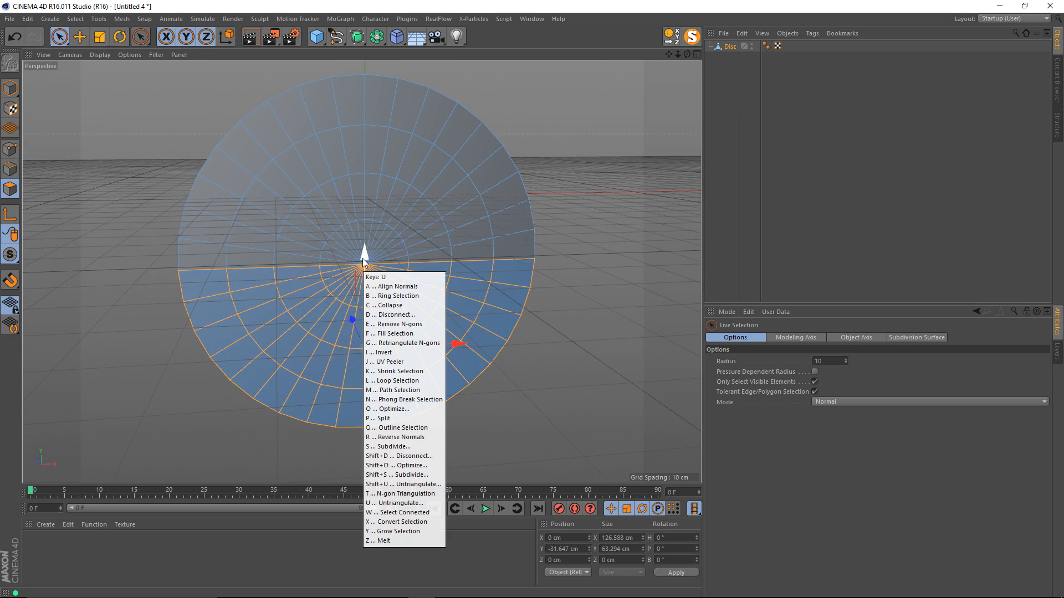
key("p")
Step: Delete the lower half's polygons from the original disc object, keeping the split-off half
left_click_drag(318, 248, 431, 217, "alt")
left_click(732, 60)
middle_click_drag(415, 262, 434, 211, "alt")
left_click_drag(387, 222, 361, 270, "alt")
middle_click_drag(381, 181, 366, 219, "alt")
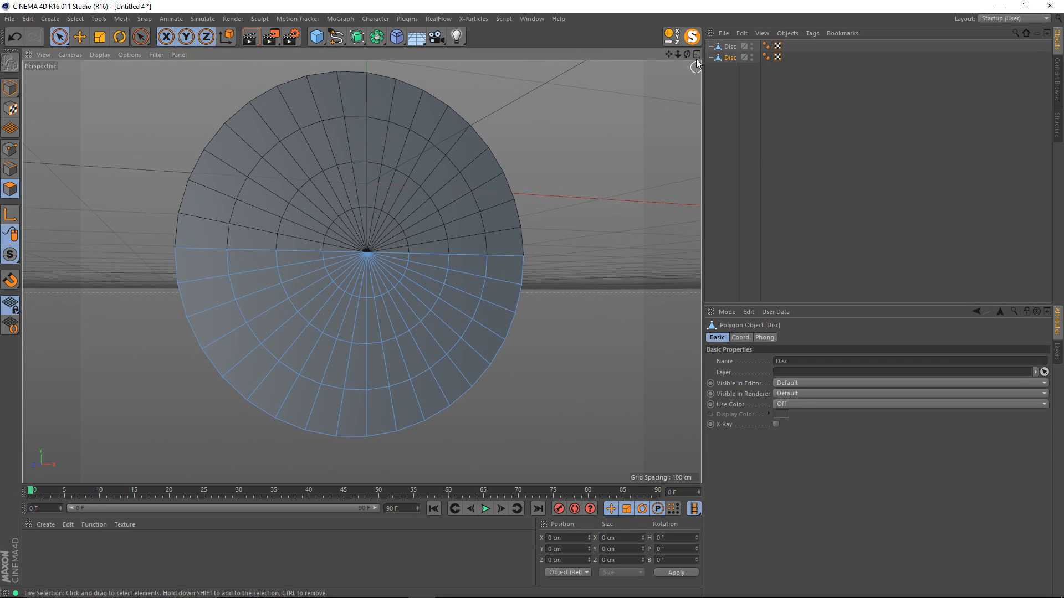
left_click(730, 48)
left_click_drag(368, 238, 365, 262, "alt")
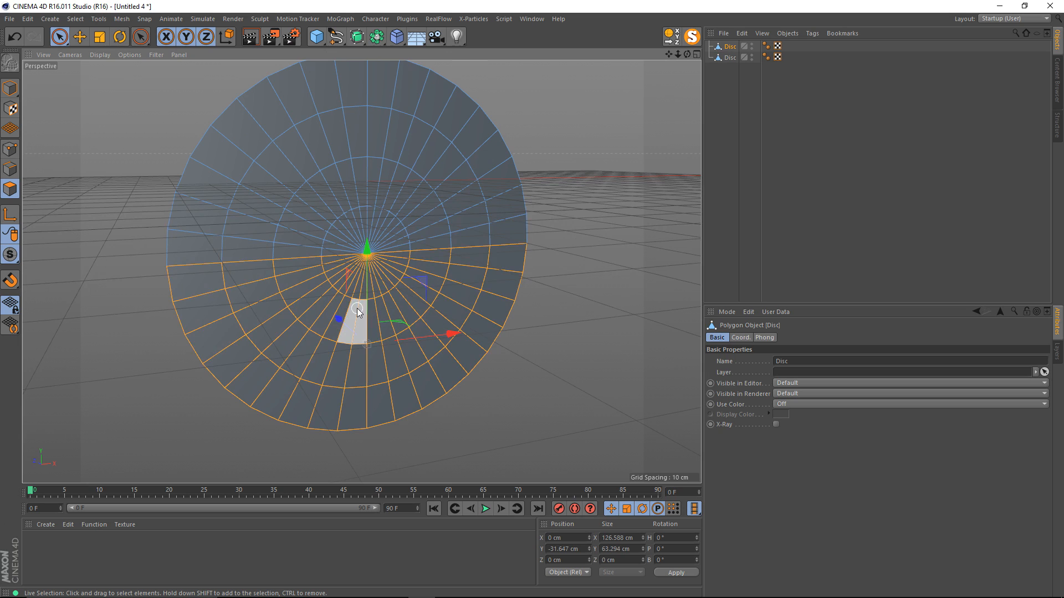
key("Delete")
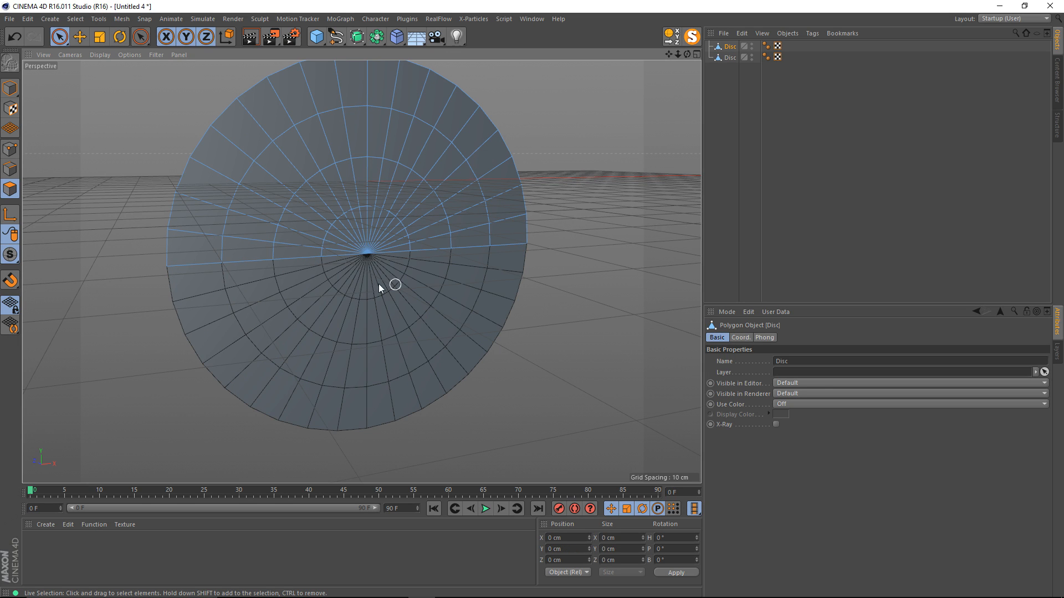
Step: Optimize the points of the upper half-disc to remove the stray points left by the deleted polygons
left_click_drag(339, 203, 315, 204, "alt")
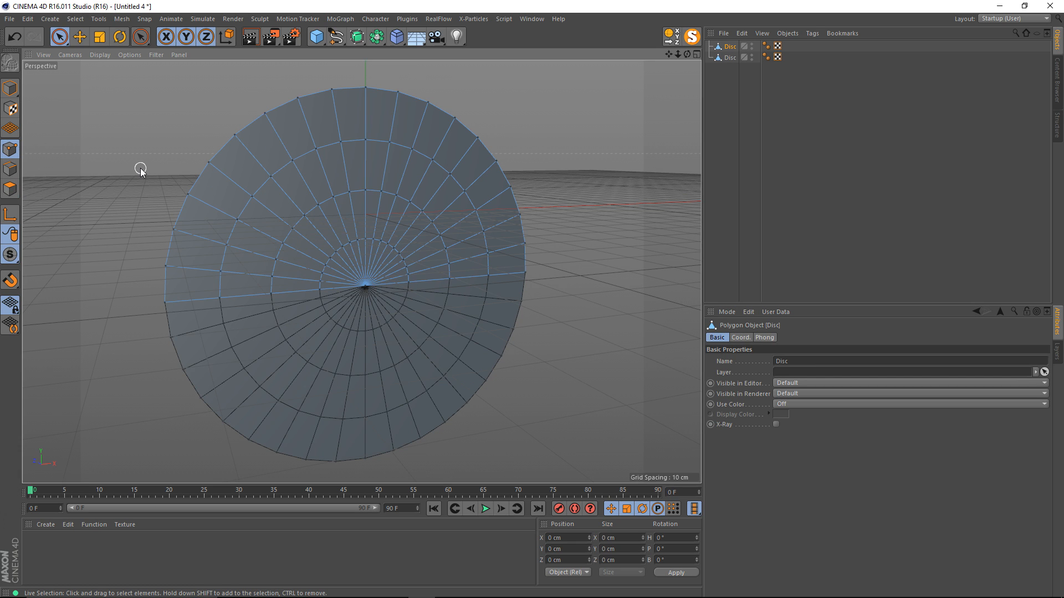
right_click(150, 133)
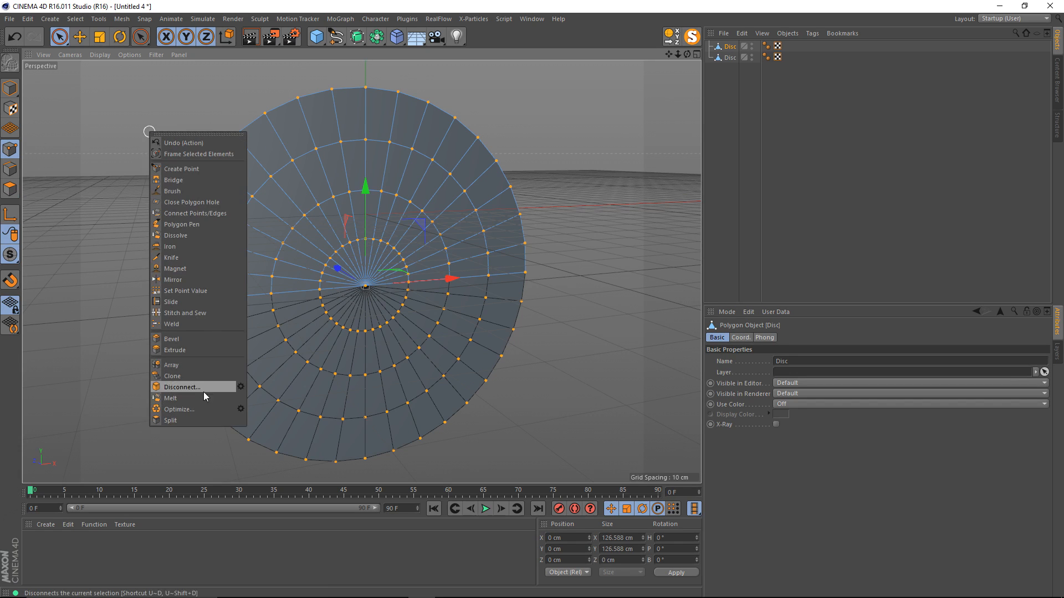
left_click(205, 405)
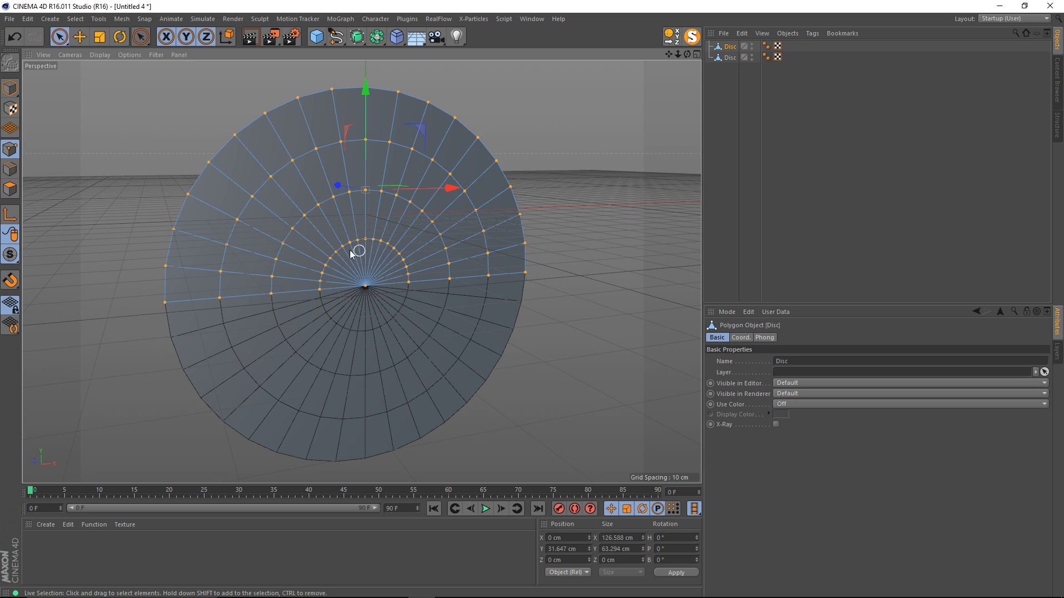
mouse_move(351, 253)
left_mouse_down("alt")
mouse_move(309, 285)
mouse_move(346, 262)
left_mouse_up("alt")
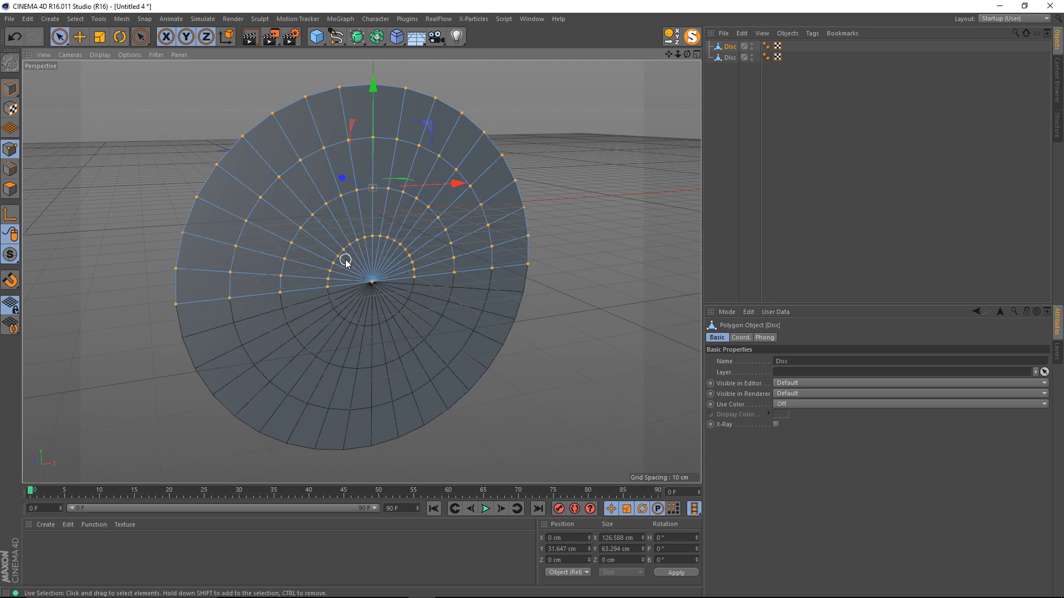
Step: Select the lower half-disc object in Model mode, try moving it along Y, and undo the move
left_click(10, 88)
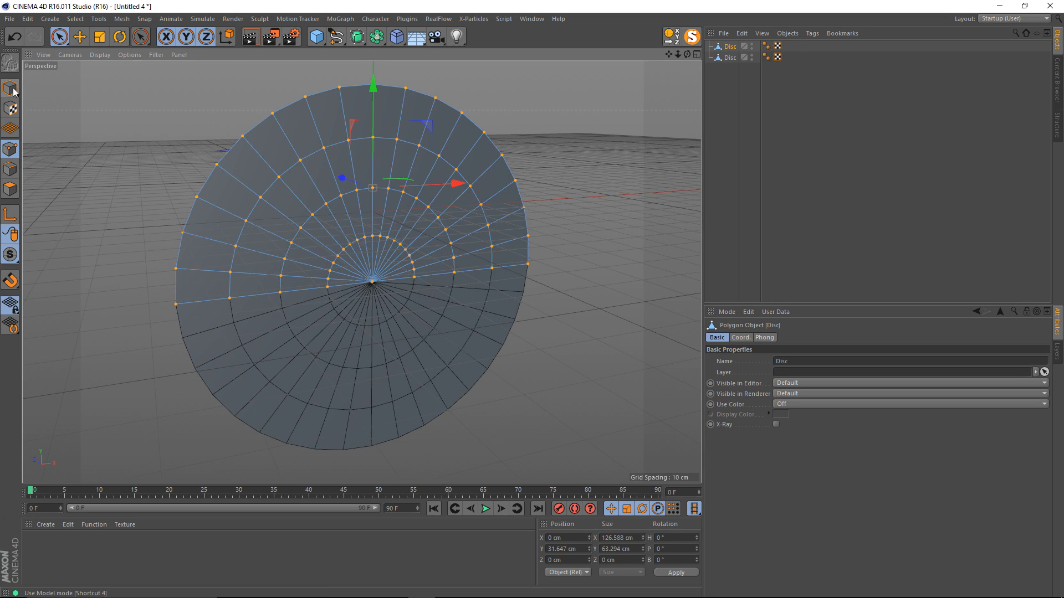
left_click(729, 58)
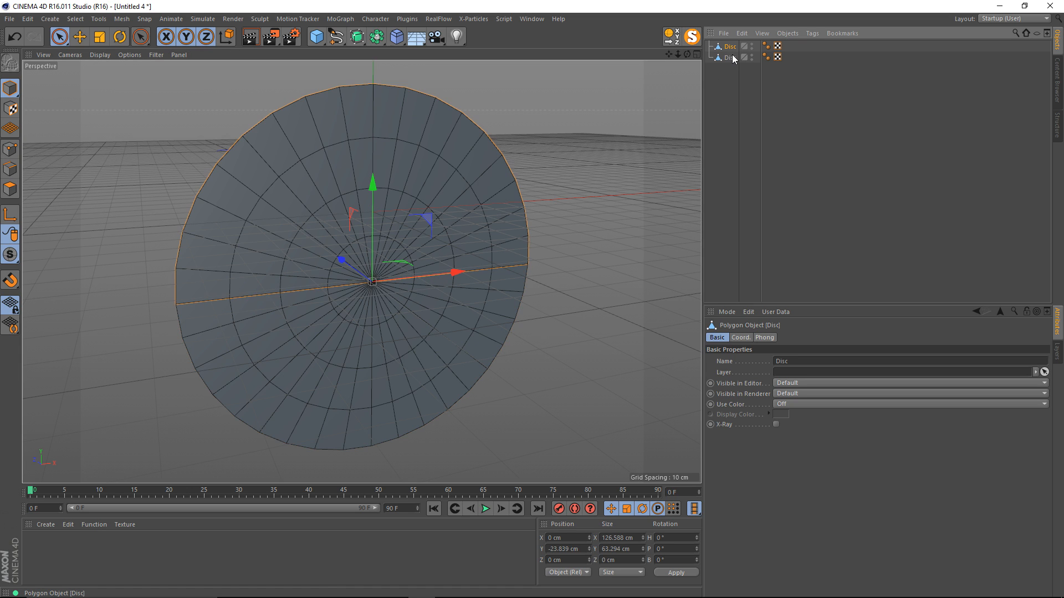
left_click_drag(376, 210, 380, 268)
key("ctrl+z")
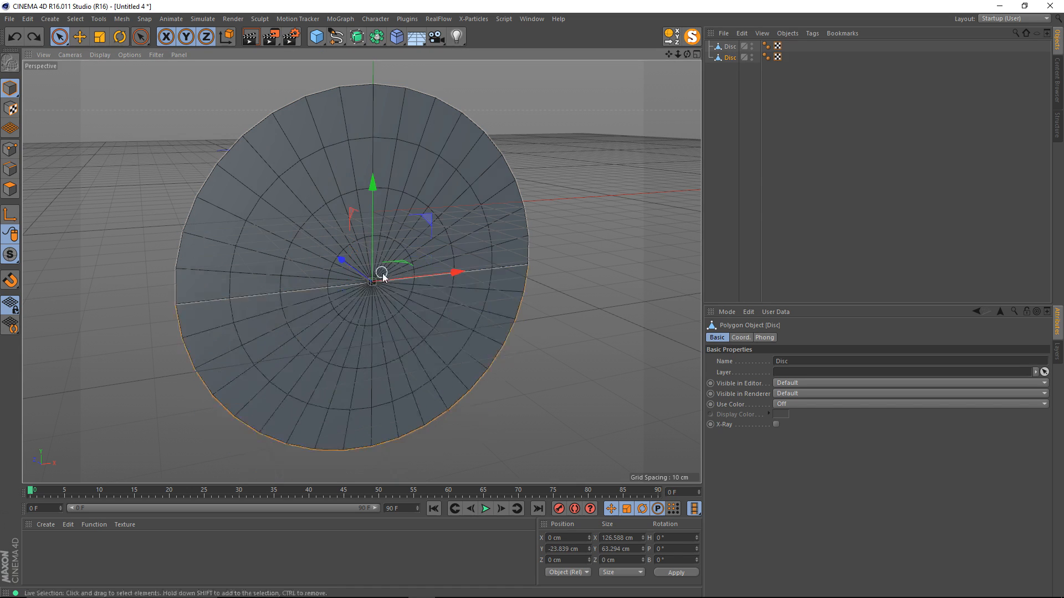
Step: Delete the three inner polygon rings of the lower half-disc, keeping only its outer ring over the reference rim
middle_click(375, 252)
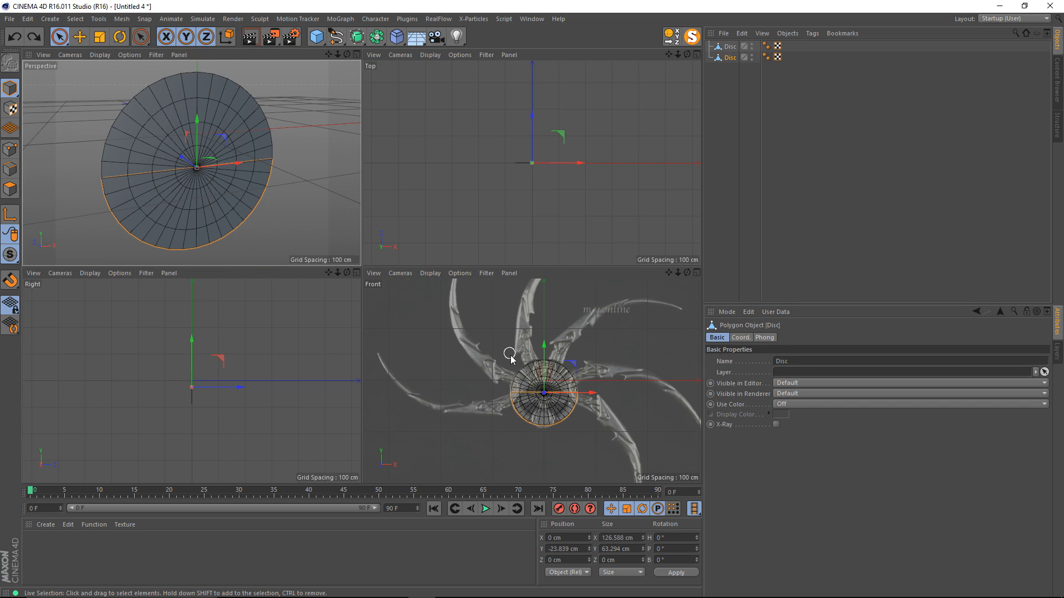
middle_click(510, 355)
scroll(412, 307, "up", 6)
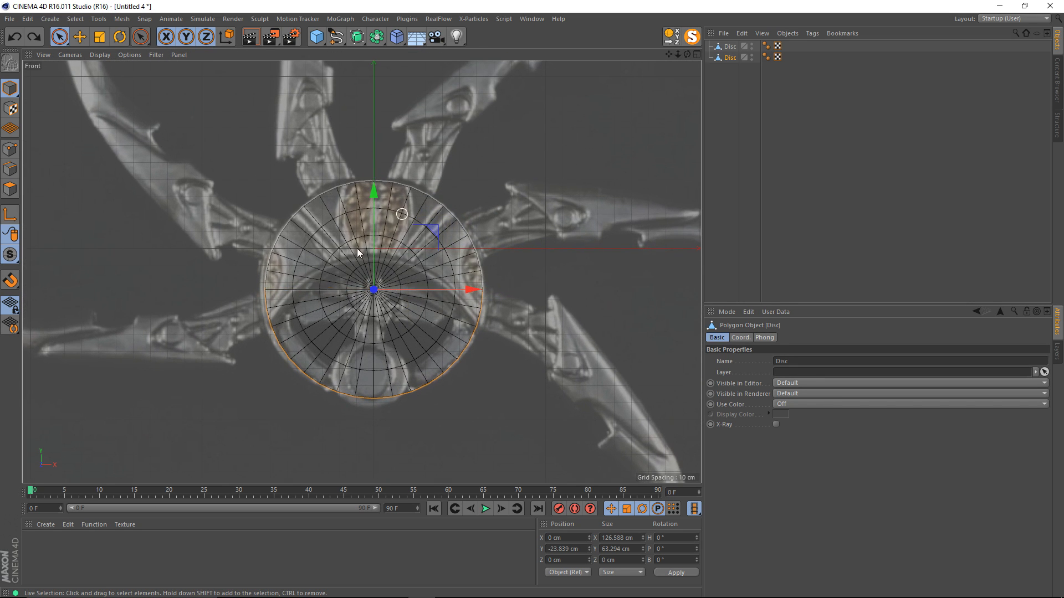
scroll(333, 277, "up", 3)
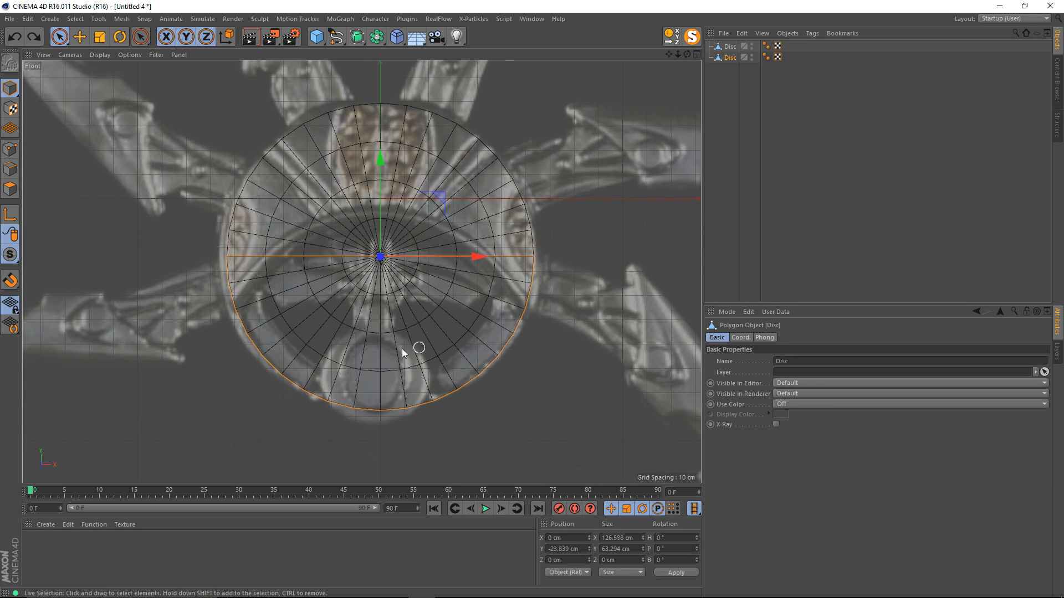
left_click(9, 189)
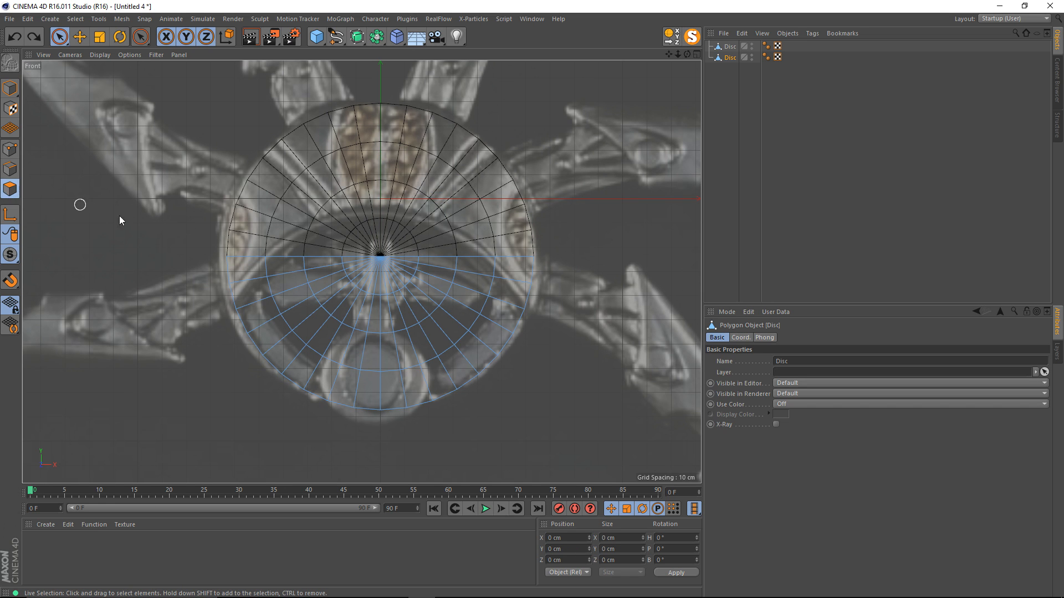
mouse_move(296, 254)
left_mouse_down()
mouse_move(330, 313)
mouse_move(446, 300)
left_mouse_up()
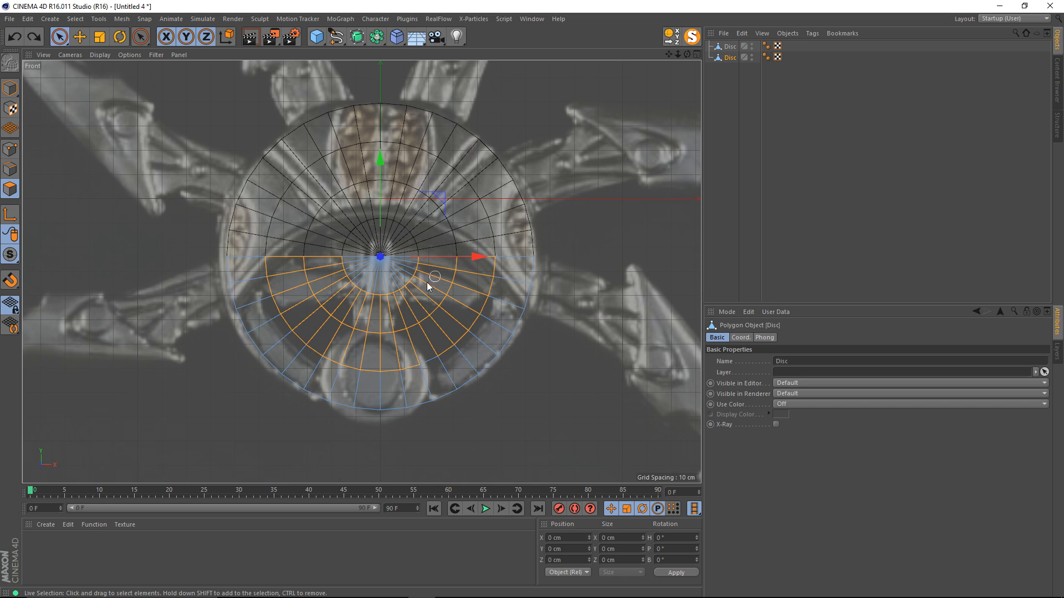
middle_click(381, 275)
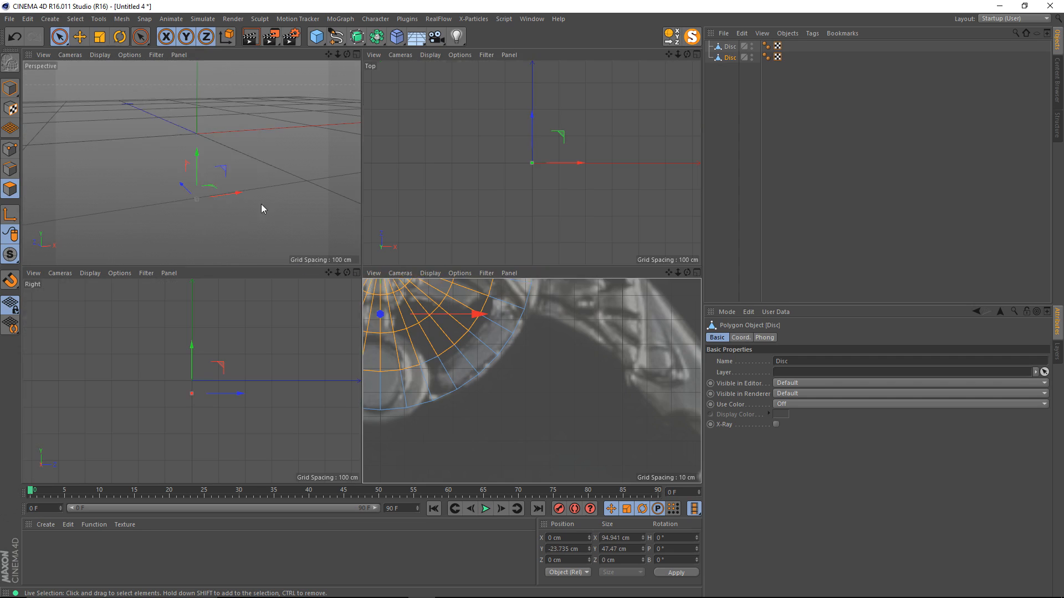
middle_click(261, 204)
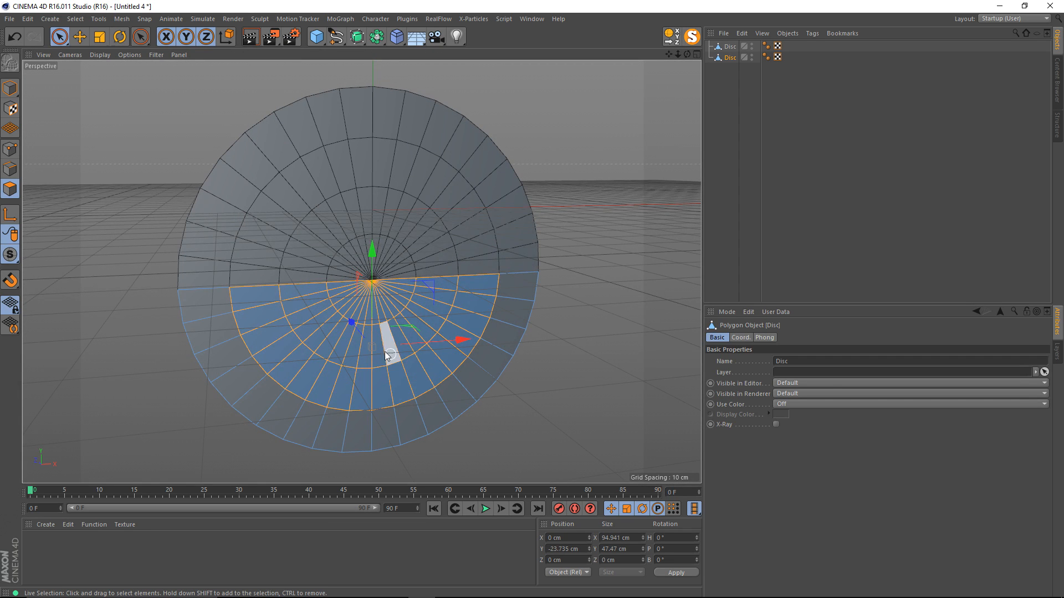
left_click_drag(321, 334, 335, 345, "alt")
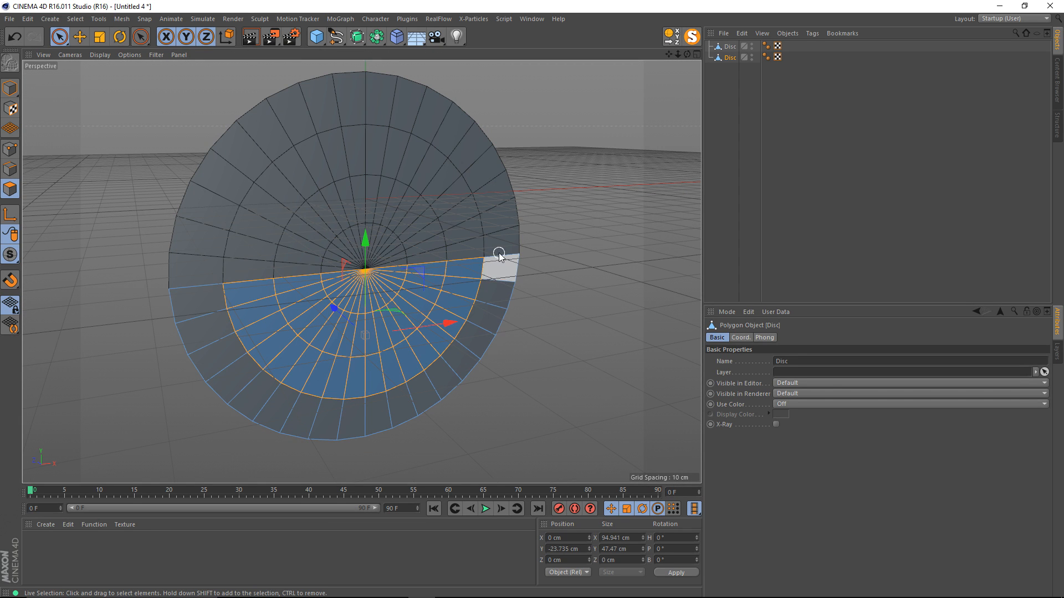
key("Delete")
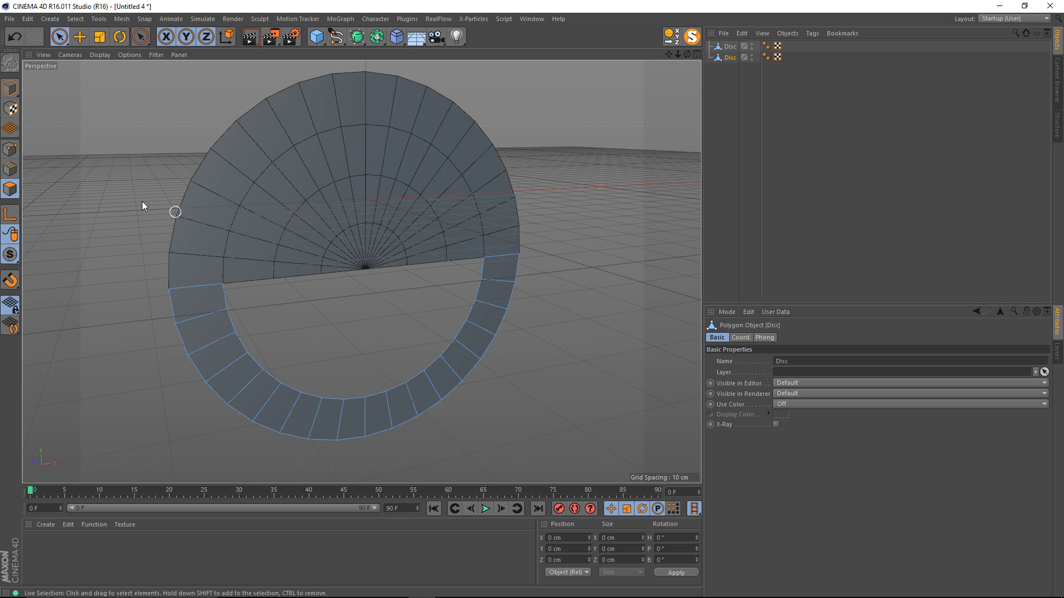
Step: Optimize the points of the lower half-ring to remove its stray points
right_click(166, 179)
left_click(176, 423)
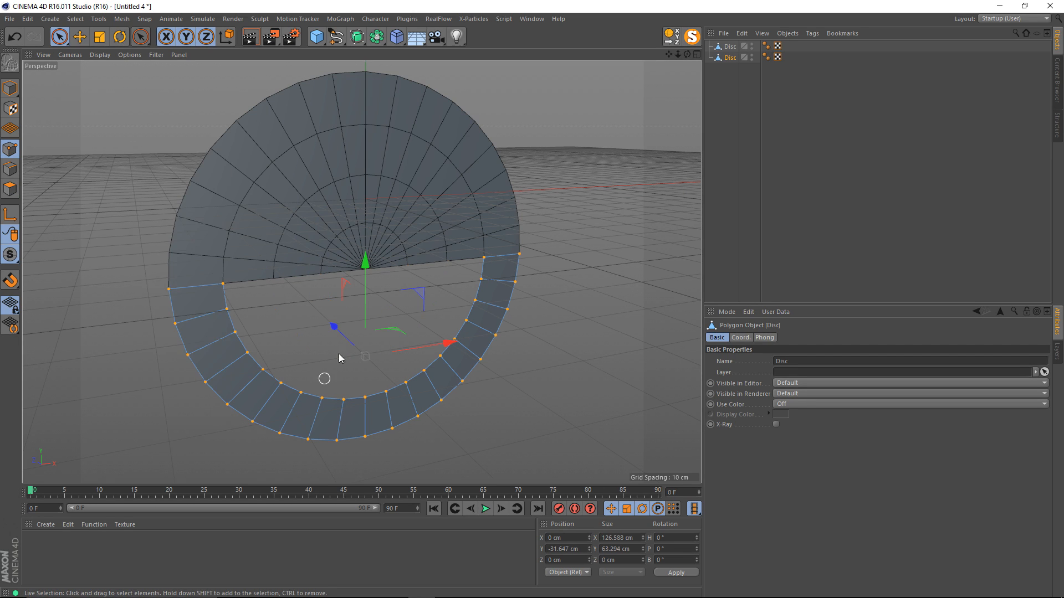
left_click_drag(339, 355, 328, 276, "alt")
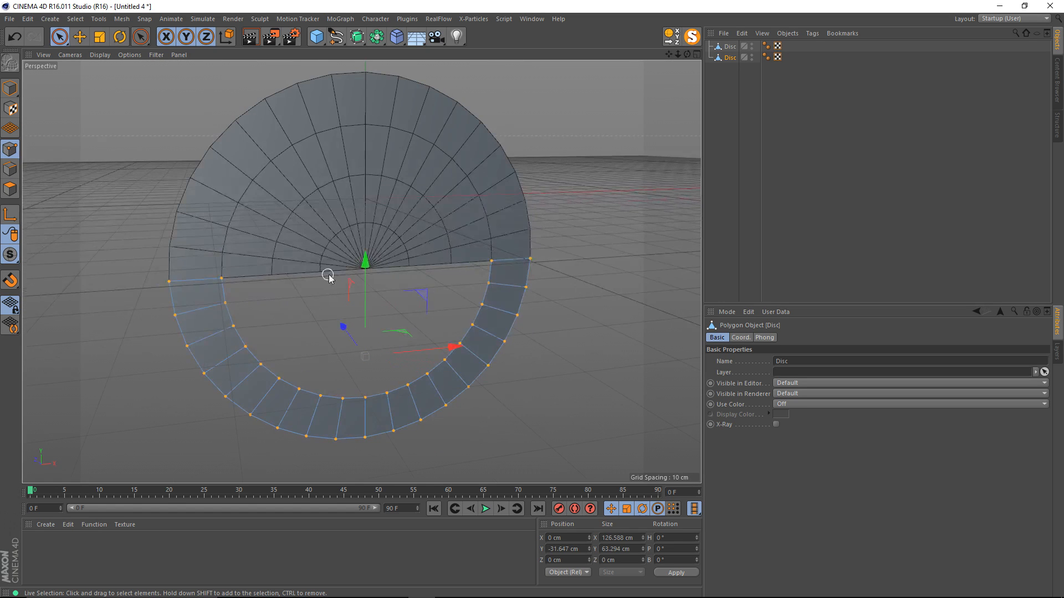
Step: Select the polygons on the +X side of the upper half-disc and delete them, leaving a quarter disc
left_click(10, 88)
left_click(305, 165)
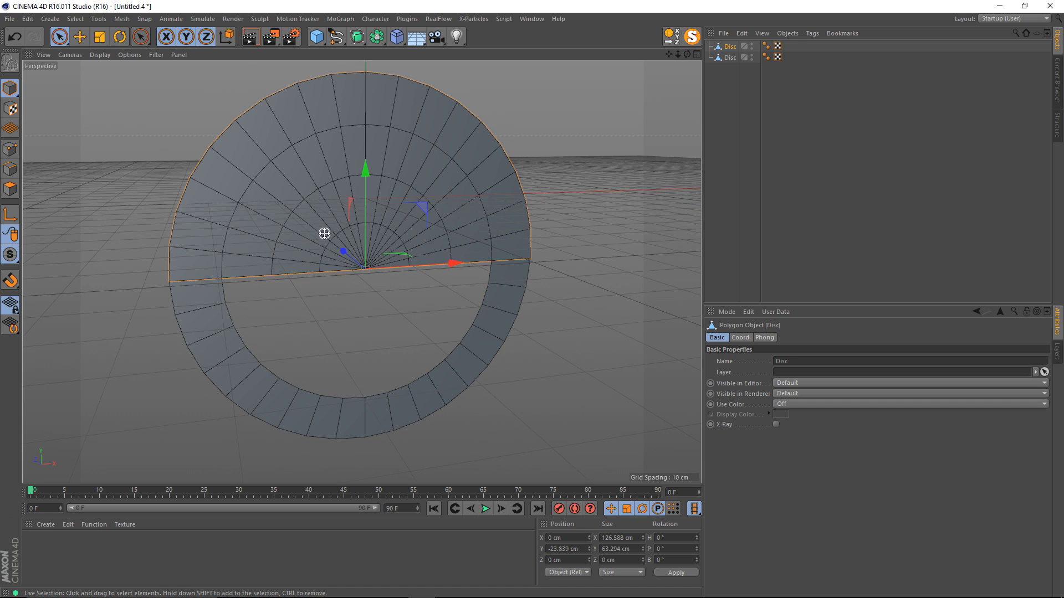
key("F5")
key("F4")
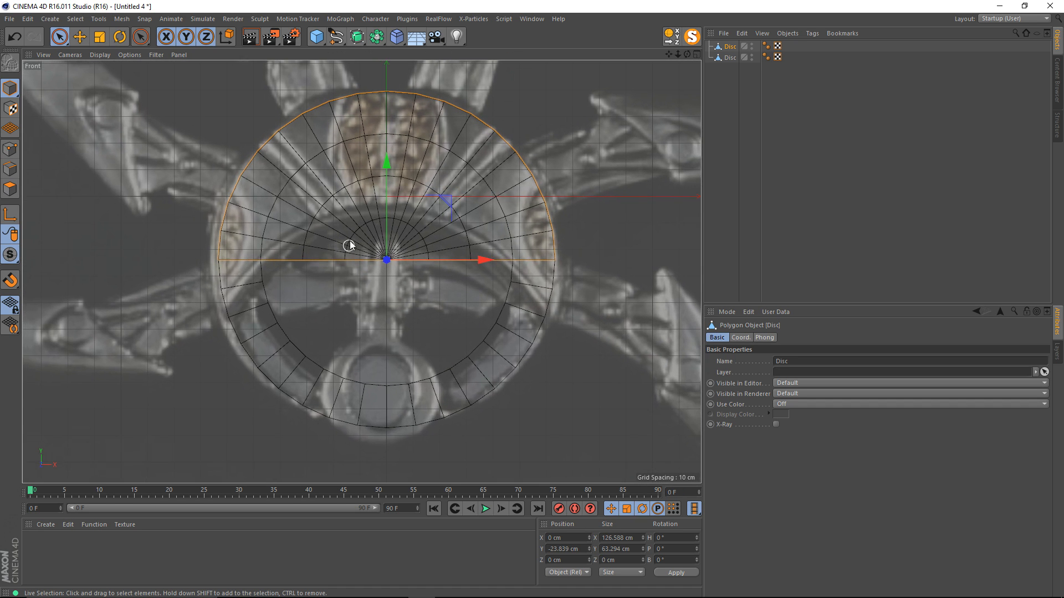
middle_click_drag(350, 245, 345, 273, "alt")
left_click(10, 188)
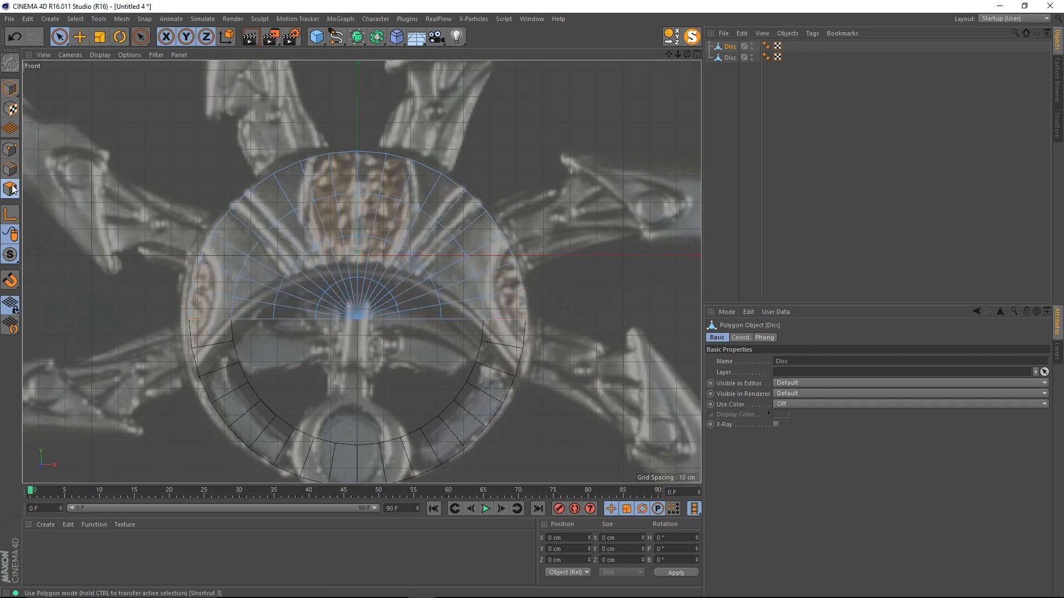
left_click_drag(386, 123, 372, 310)
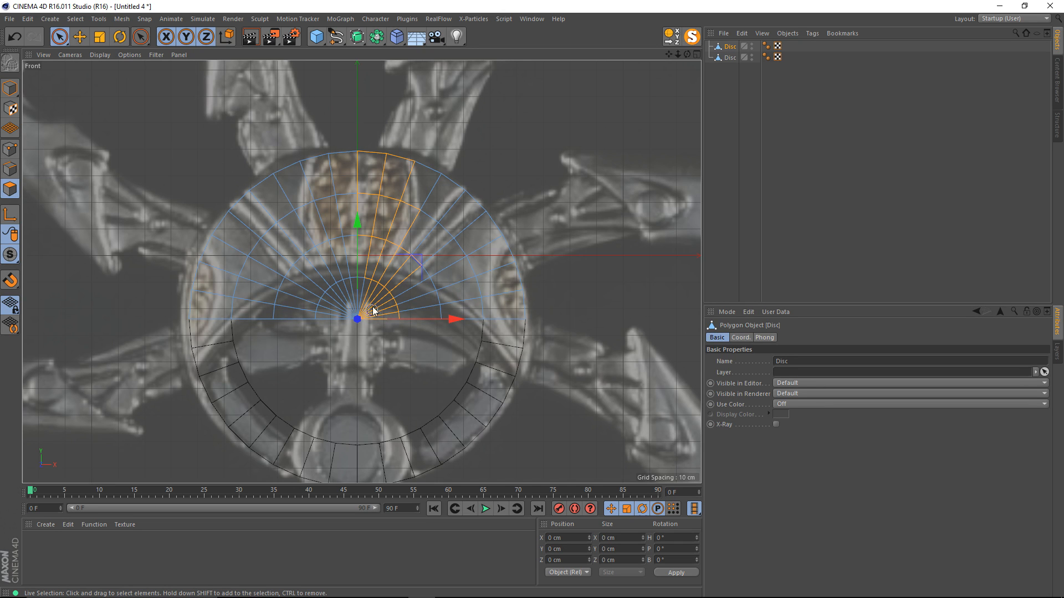
left_click_drag(374, 263, 440, 350)
middle_click(438, 302)
middle_click(308, 179)
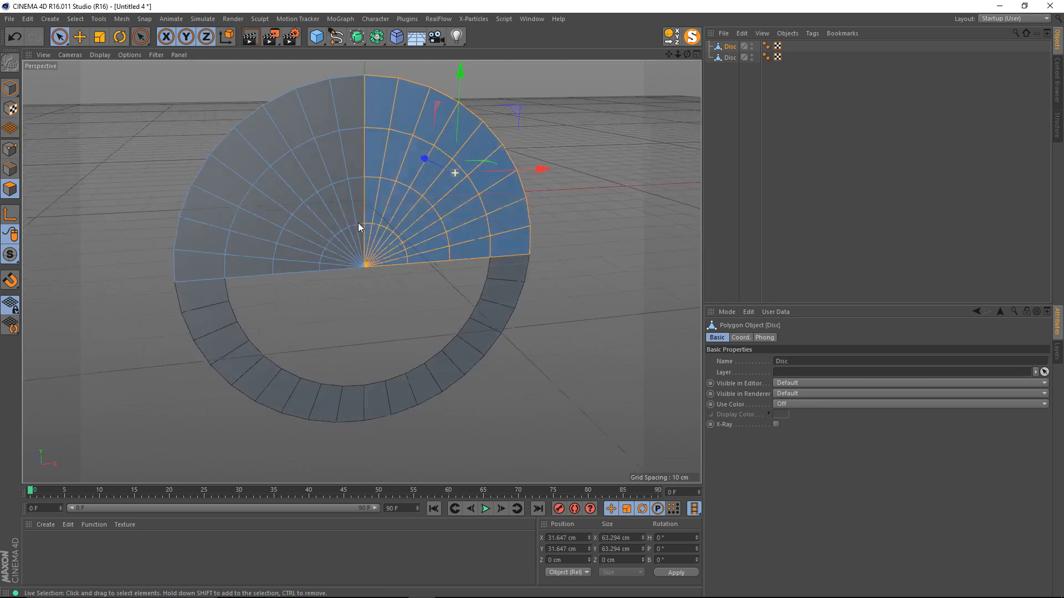
key("Delete")
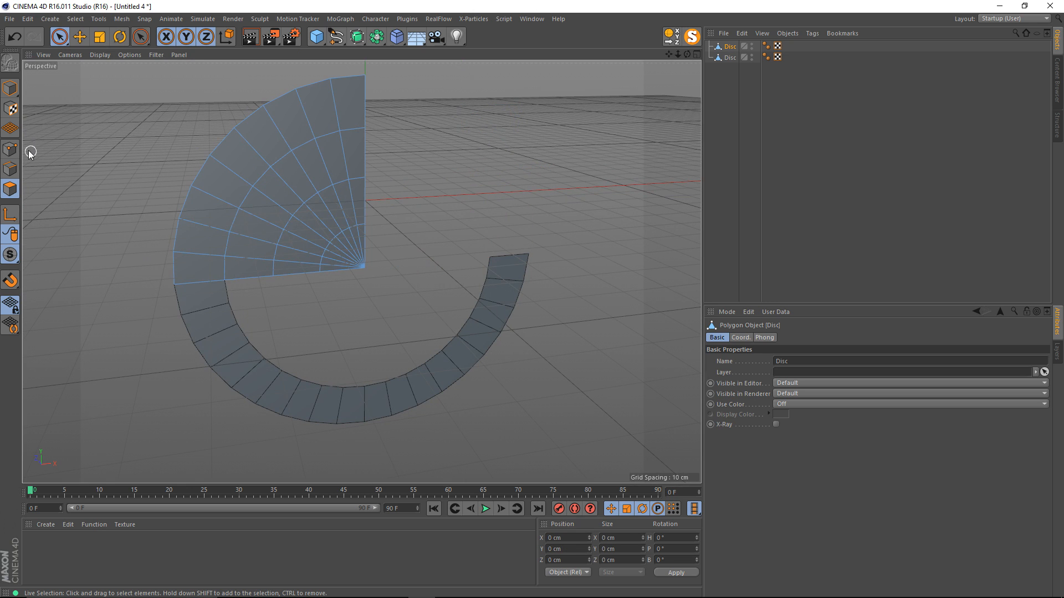
Step: Optimize the points of the upper quarter disc to remove its stray points, and return to Model mode
left_click(10, 148)
right_click(159, 126)
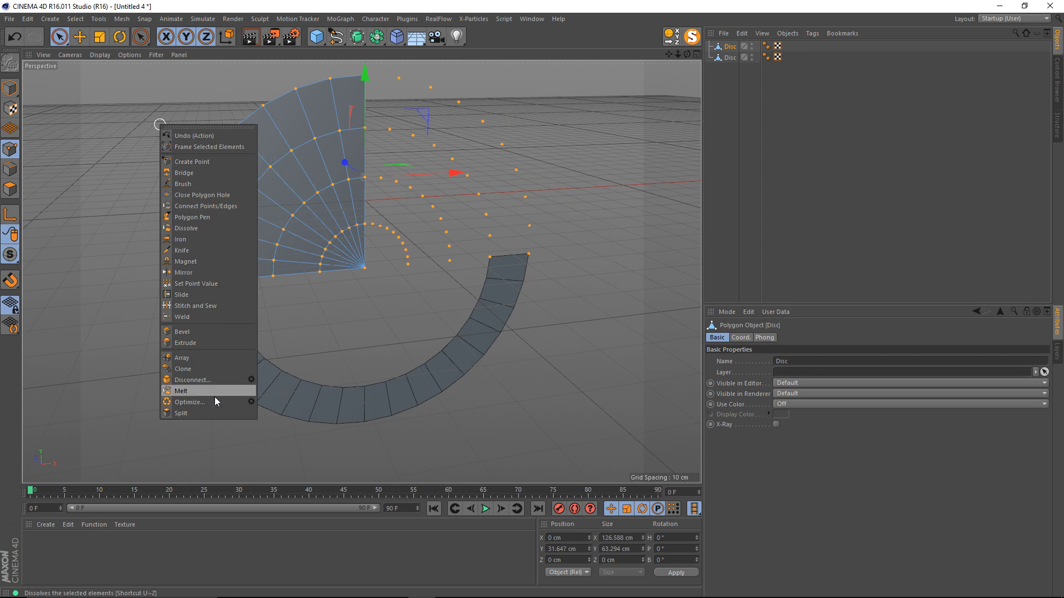
left_click(214, 398)
left_click_drag(370, 195, 313, 258, "alt")
left_click(11, 90)
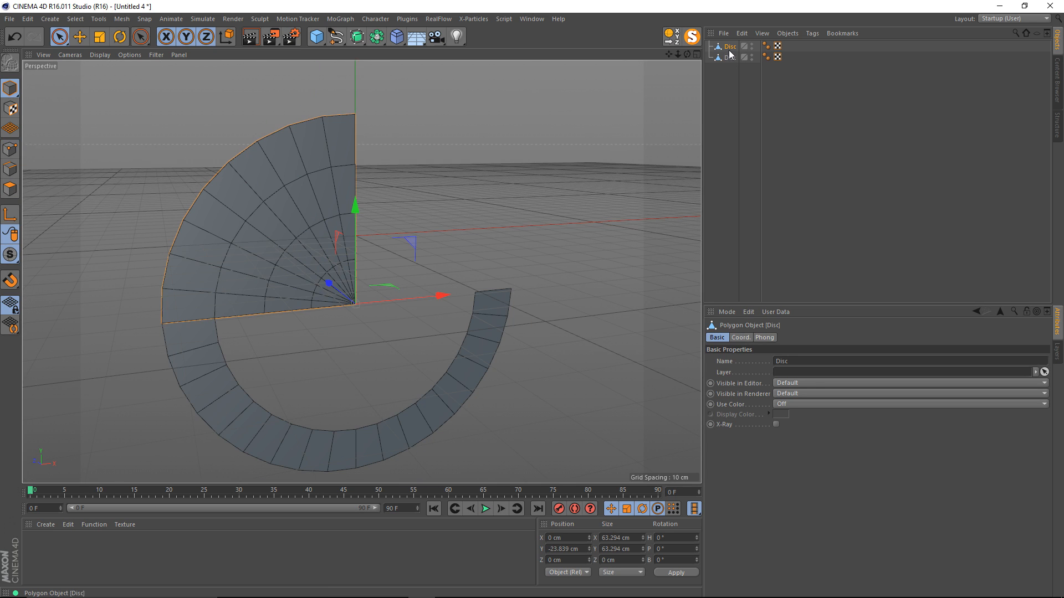
Step: Add a Symmetry object and make the upper quarter disc its child
left_click(361, 41)
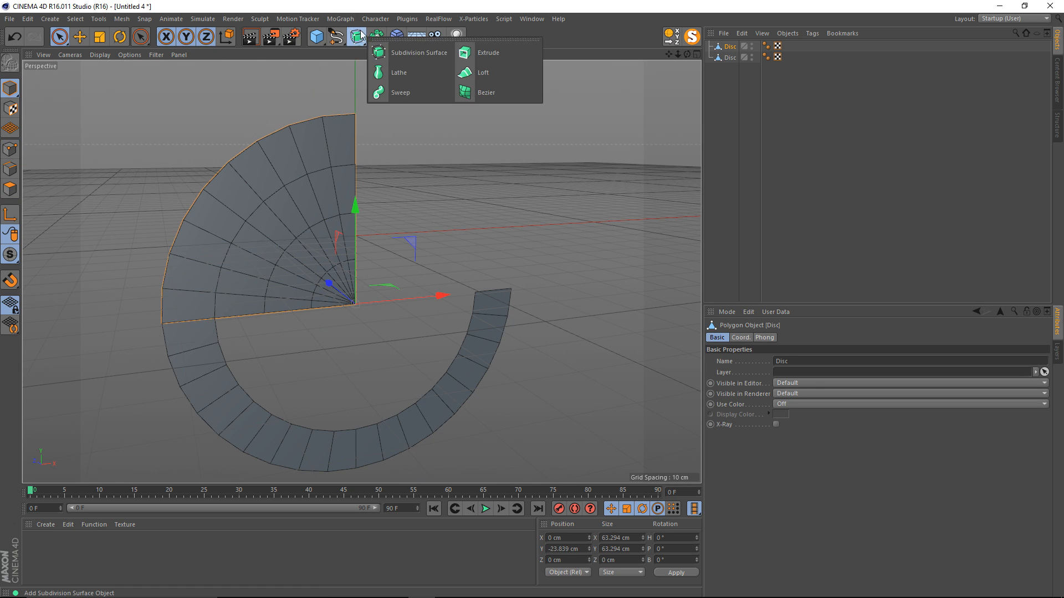
left_click(375, 39)
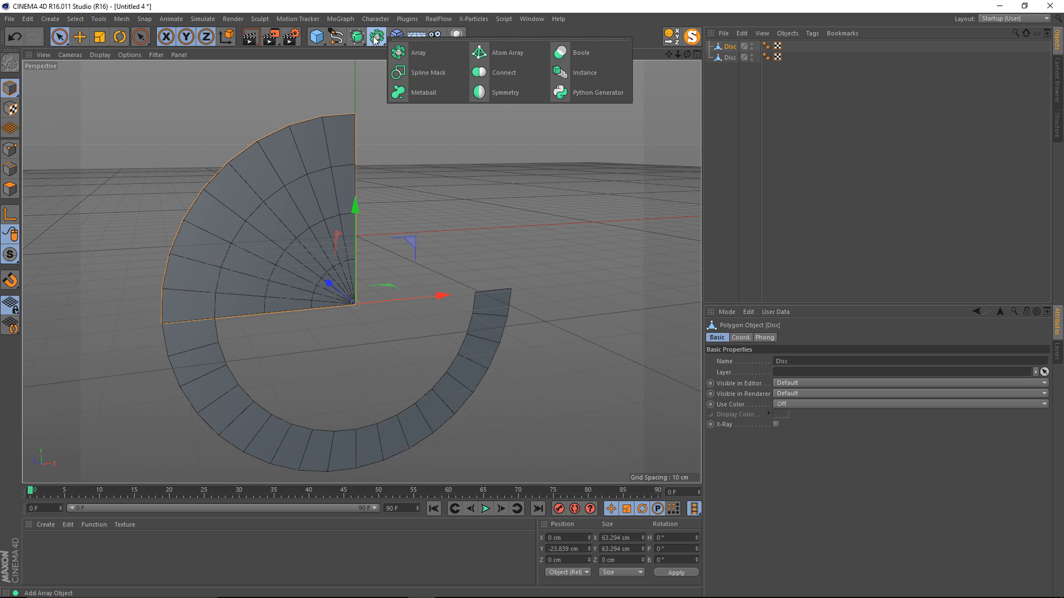
left_click(524, 97)
left_click(731, 58)
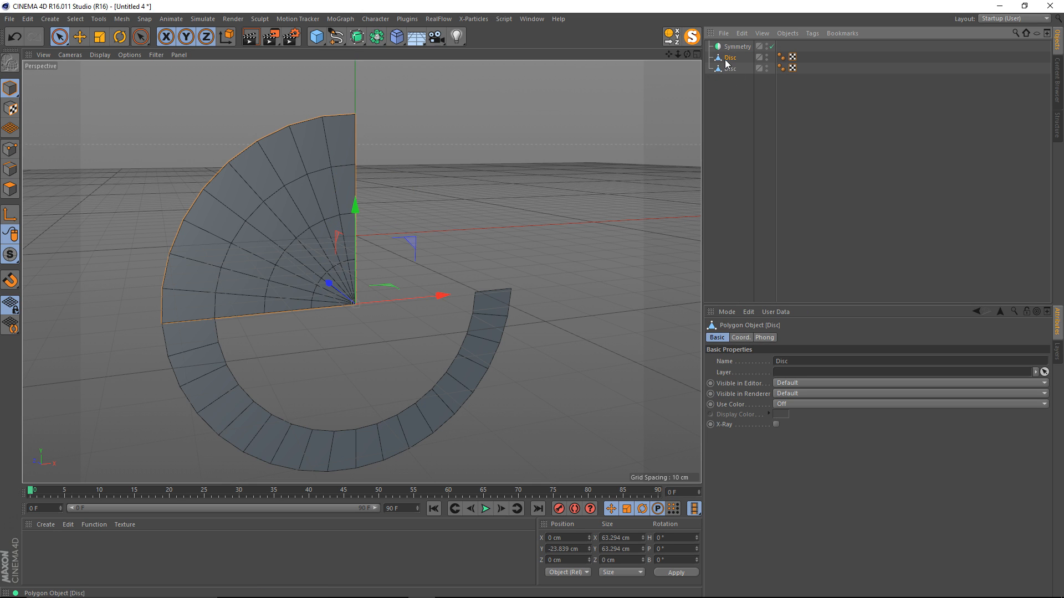
left_click_drag(735, 50, 735, 50)
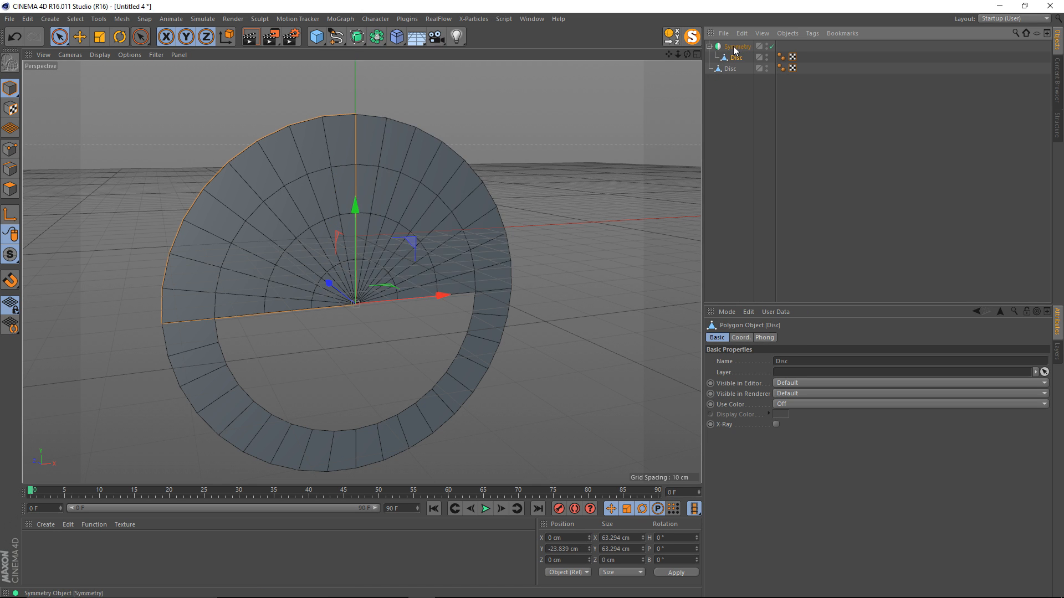
Step: Set the Symmetry object's weld tolerance to 0.05 cm, keeping the ZY mirror plane, and inspect the centre seam
left_click(734, 50)
left_click_drag(541, 261, 542, 286, "alt")
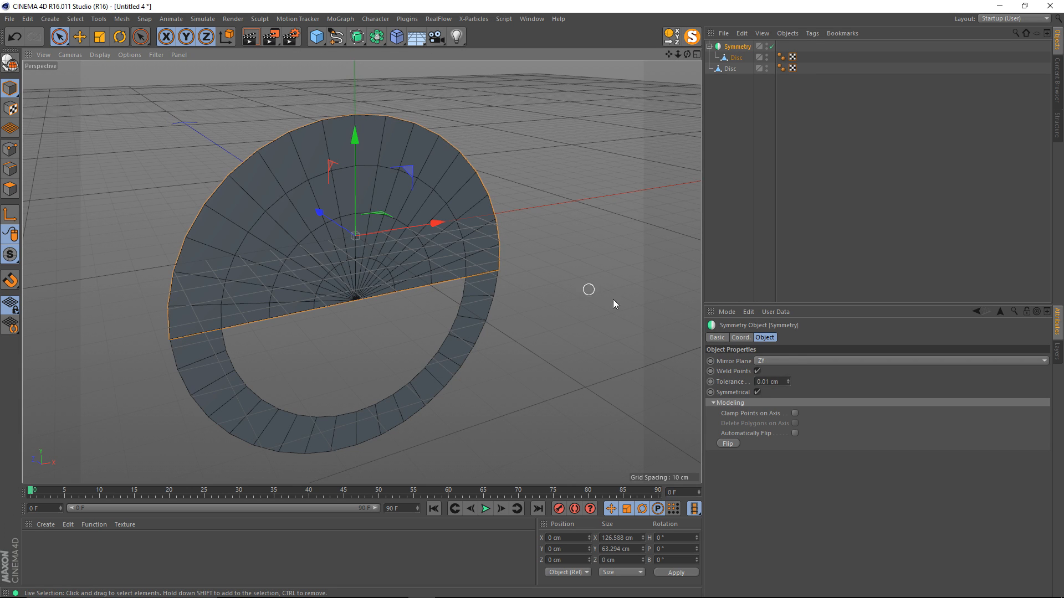
left_click(769, 361)
left_click(771, 360)
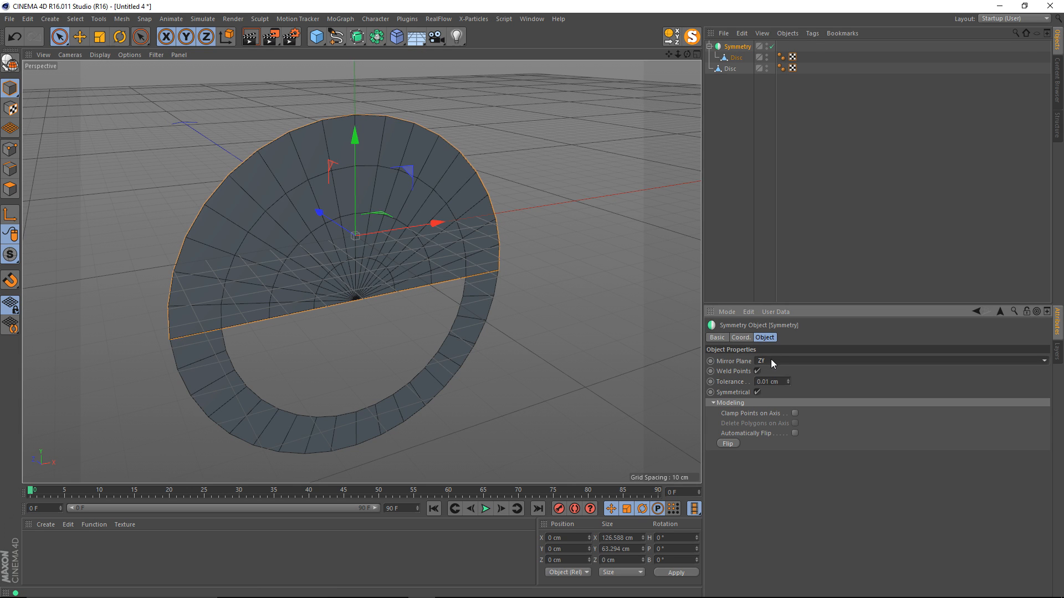
left_click(769, 381)
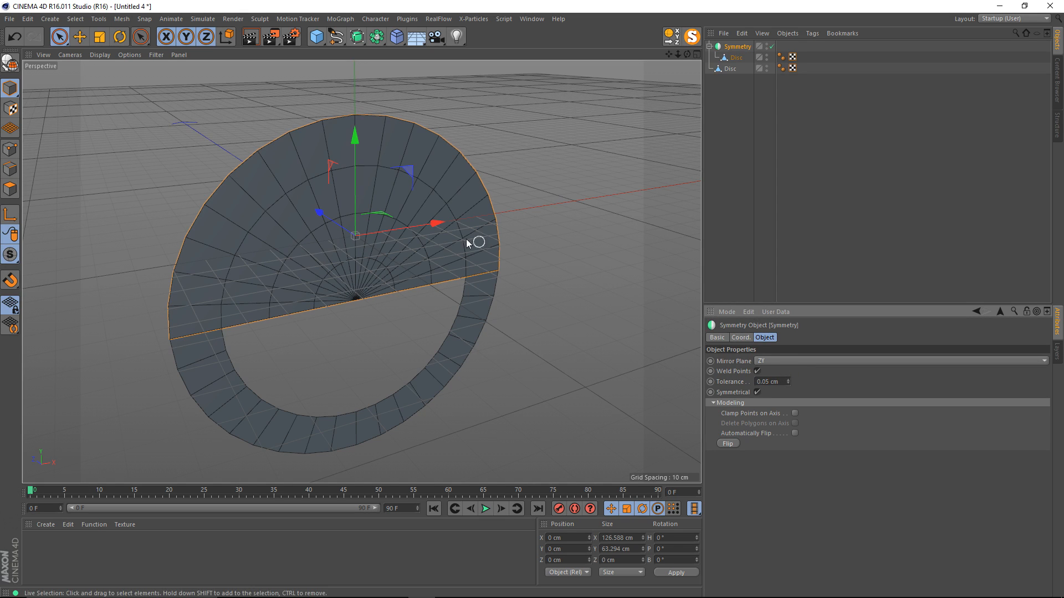
scroll(349, 244, "up", 8)
middle_click_drag(406, 126, 403, 217, "alt")
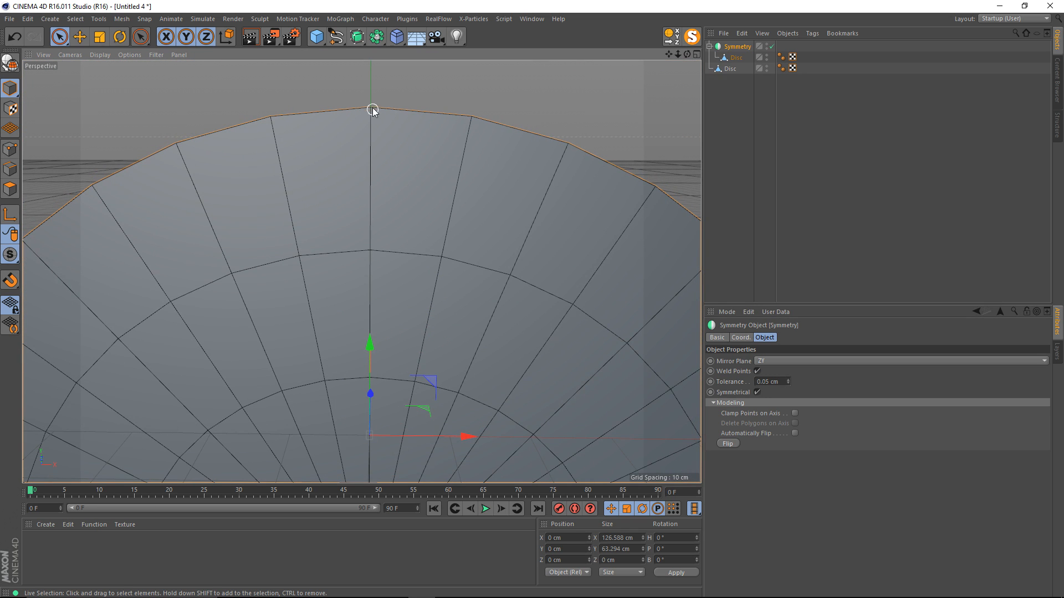
scroll(369, 313, "down", 8)
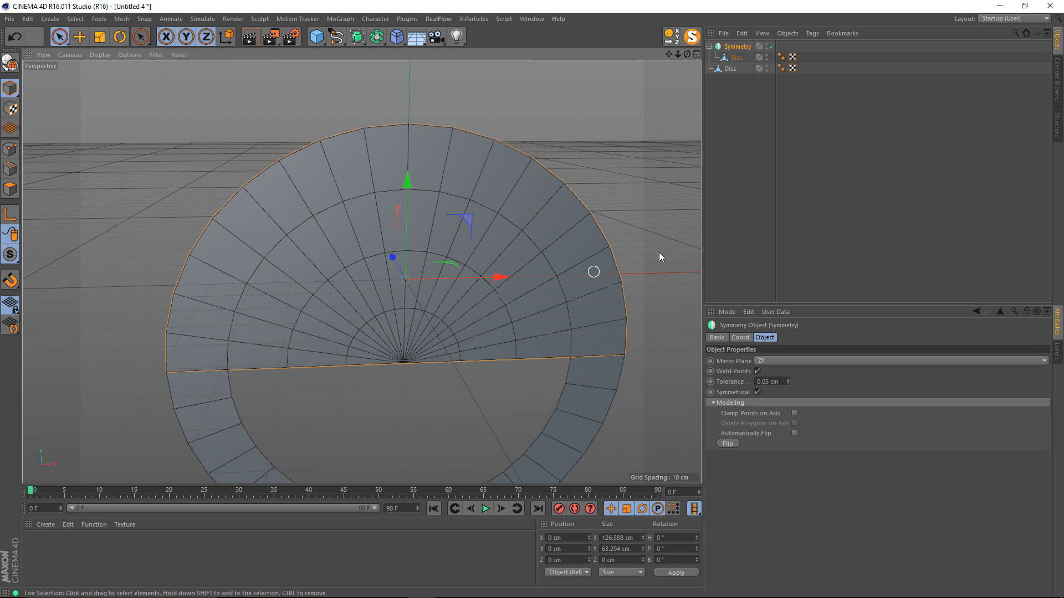
Step: Start the Magnet tool on the quarter disc in the Front view, with radius about 26.4 cm and strength 41%
left_click(737, 57)
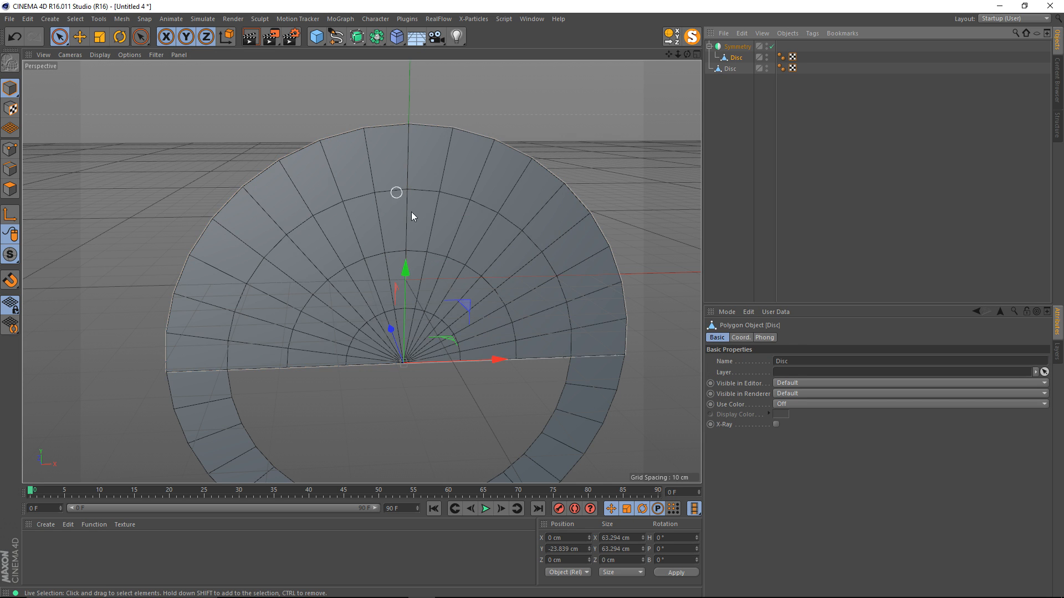
middle_click(390, 242)
middle_click(494, 317)
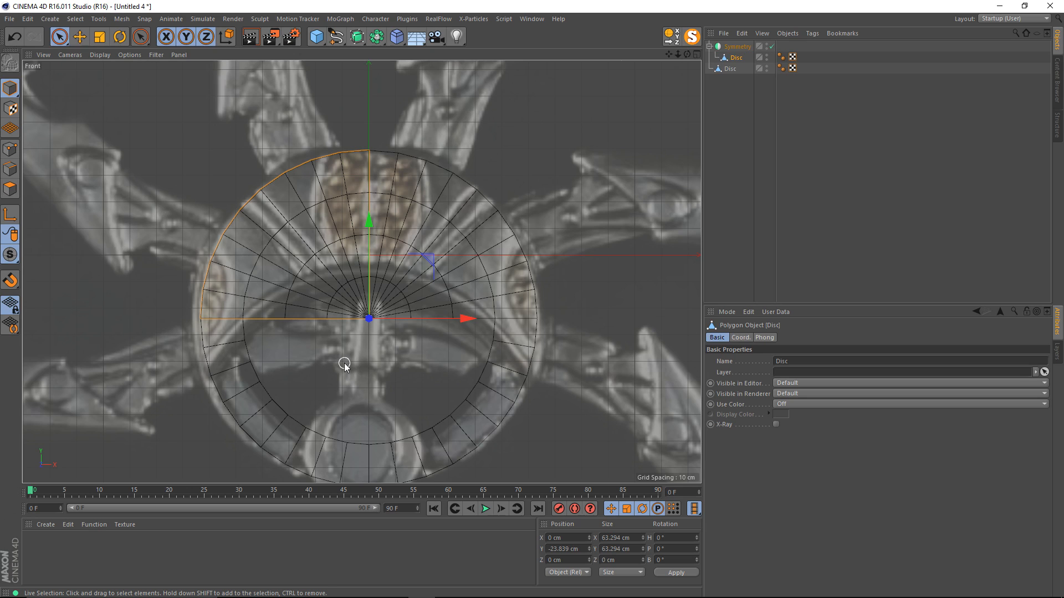
key("m")
key("i")
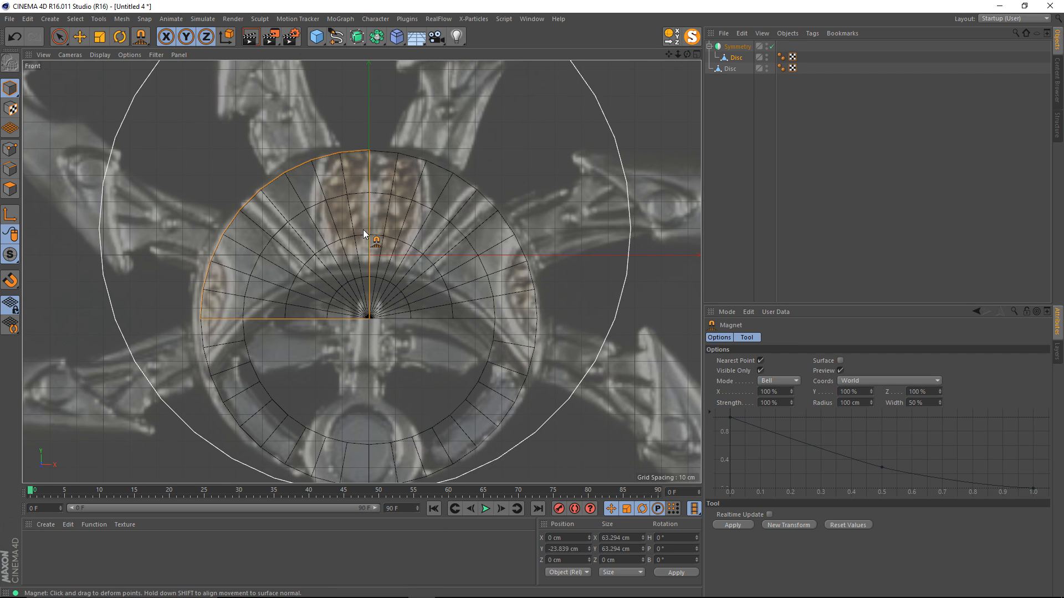
middle_click_drag(364, 230, 376, 245)
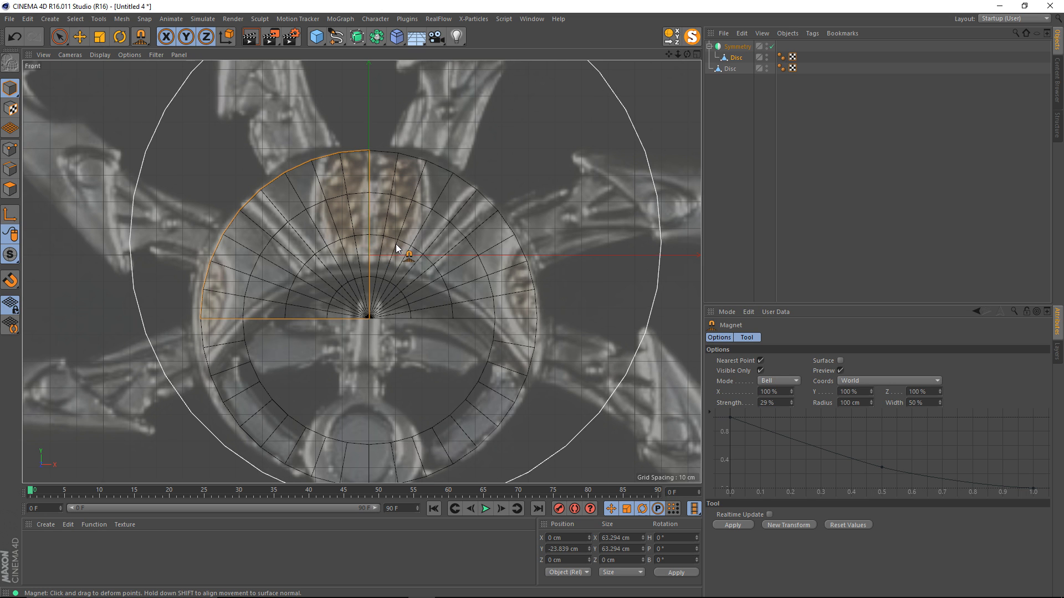
middle_click_drag(396, 245, 197, 302)
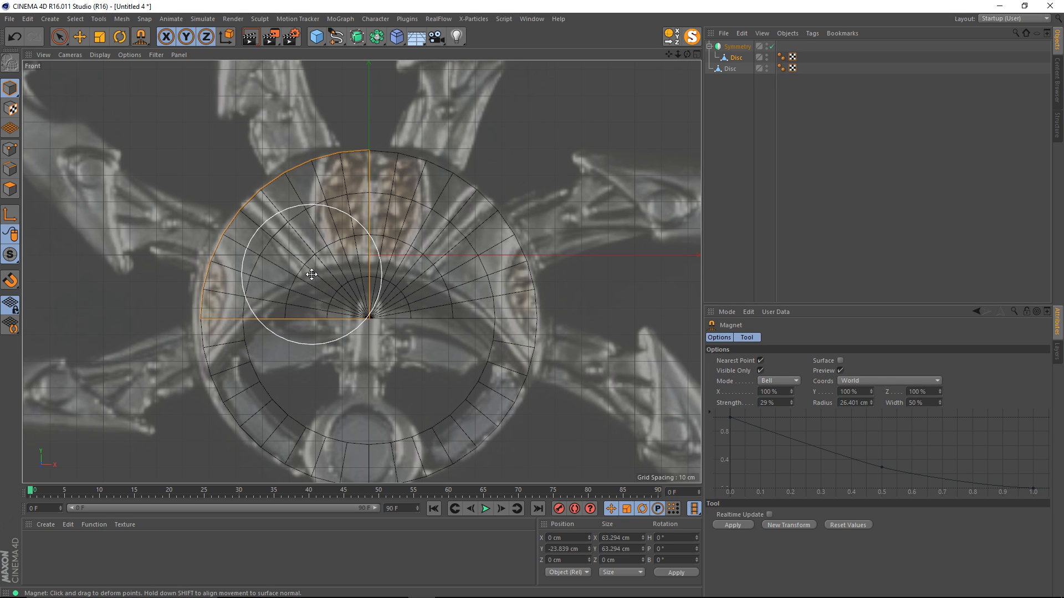
mouse_move(312, 274)
middle_mouse_down()
mouse_move(310, 252)
mouse_move(308, 284)
mouse_move(310, 245)
mouse_move(309, 294)
mouse_move(311, 274)
middle_mouse_up()
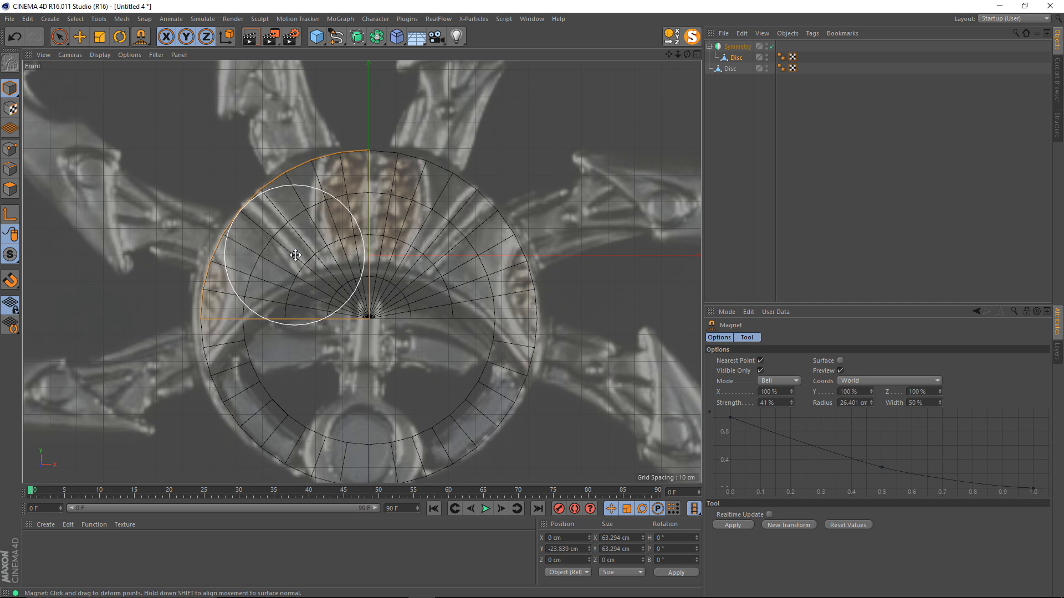
mouse_move(294, 255)
middle_mouse_down()
mouse_move(309, 256)
mouse_move(294, 256)
middle_mouse_up()
Step: Pull the quarter disc's lower outer corner down along the reference rim with the Magnet, starting the curve of its lower edge
left_click_drag(210, 317, 208, 346)
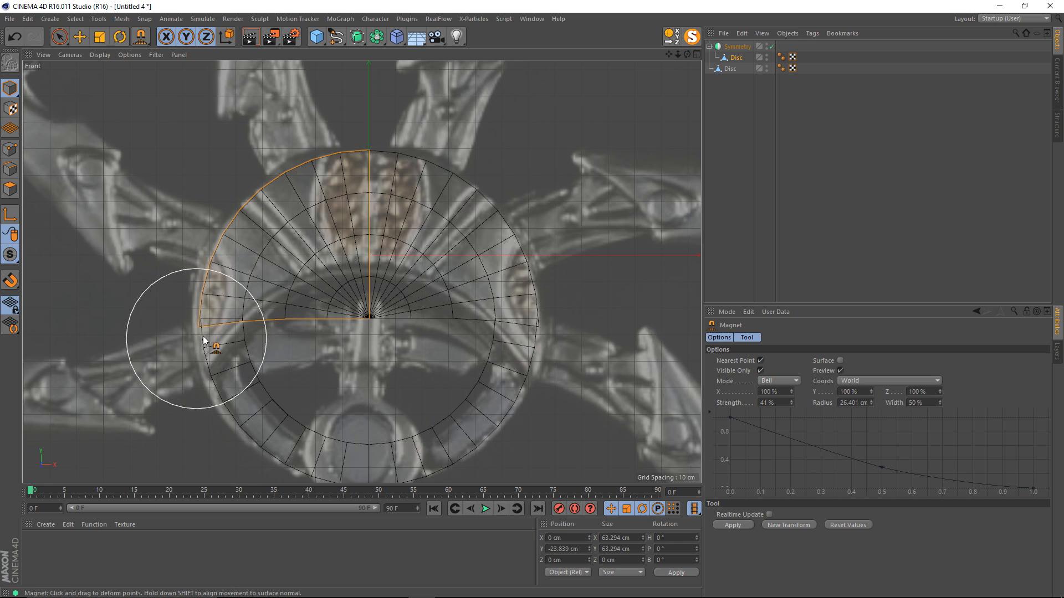
left_click_drag(234, 253, 219, 403)
left_click_drag(223, 326, 207, 280)
mouse_move(201, 371)
left_mouse_down()
mouse_move(207, 353)
mouse_move(195, 389)
left_mouse_up()
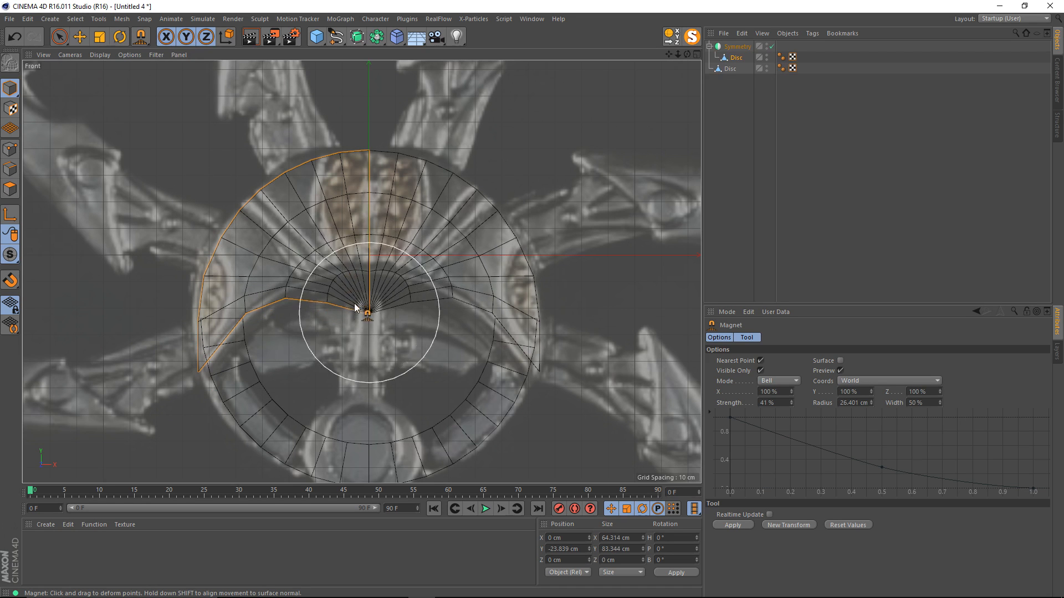
Step: Reshape the quarter disc with the Magnet so its lower edge arches up along the reference crescent and its outer edge follows the rim
left_click_drag(360, 309, 272, 216)
left_click_drag(319, 241, 277, 247)
left_click_drag(258, 256, 252, 256)
left_click_drag(364, 289, 328, 293)
left_click_drag(287, 310, 230, 224)
left_click_drag(250, 212, 316, 174)
left_click_drag(282, 210, 278, 205)
left_click_drag(243, 258, 215, 243)
left_click_drag(206, 333, 205, 340)
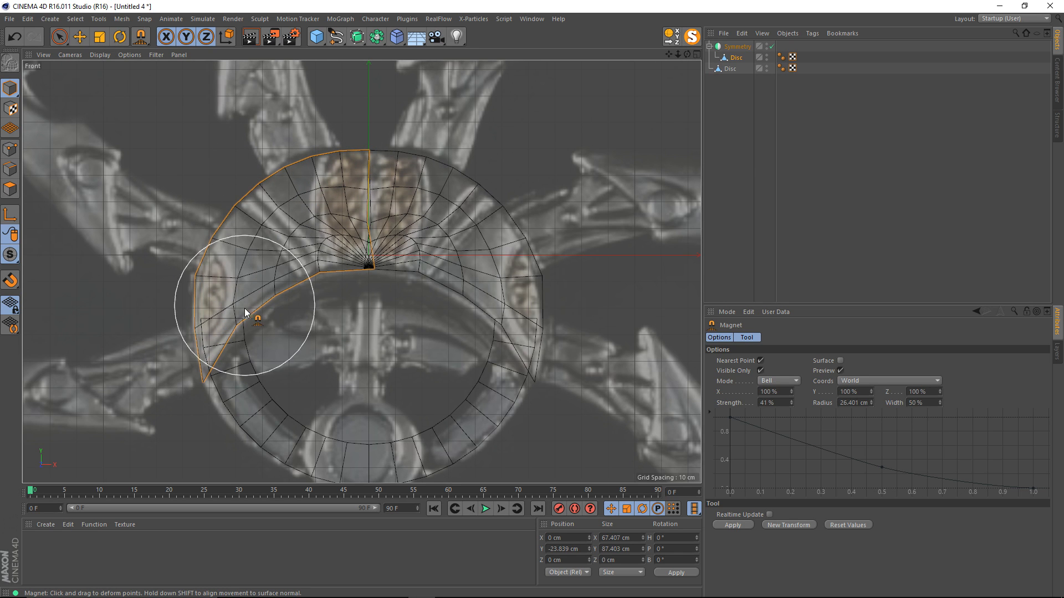
left_click_drag(256, 297, 370, 268)
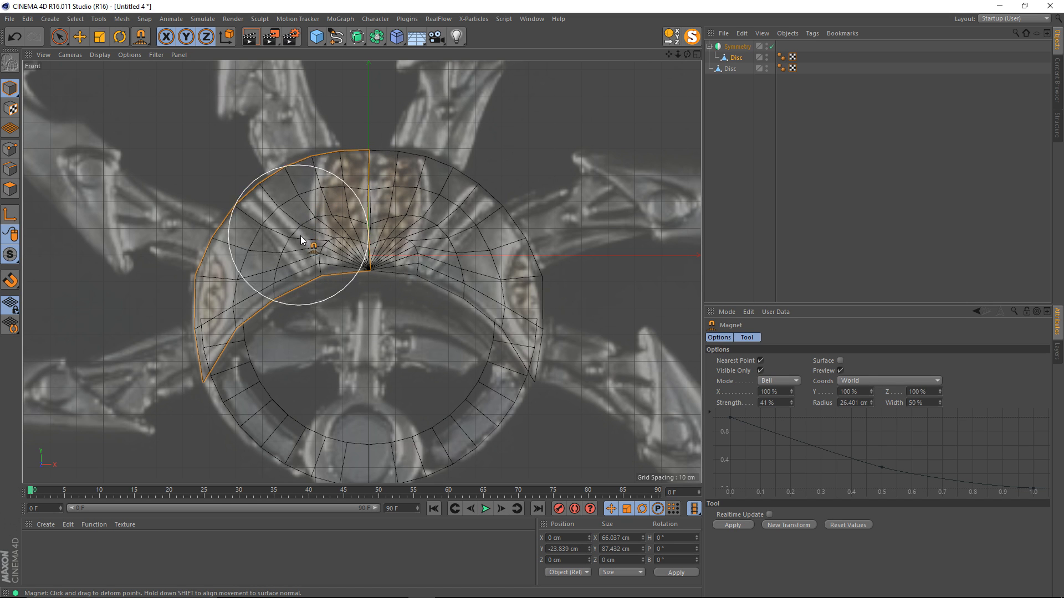
Step: Select all edges along the quarter disc's centre seam in Edge mode, working in the Perspective view
middle_click(273, 257)
middle_click(232, 162)
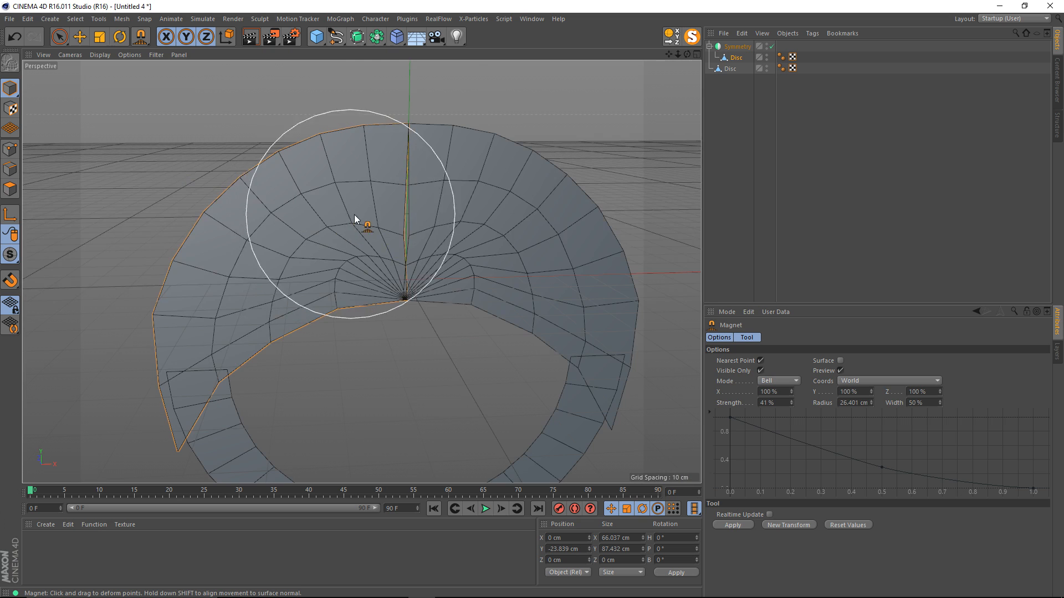
scroll(340, 234, "down", 2)
key("Return")
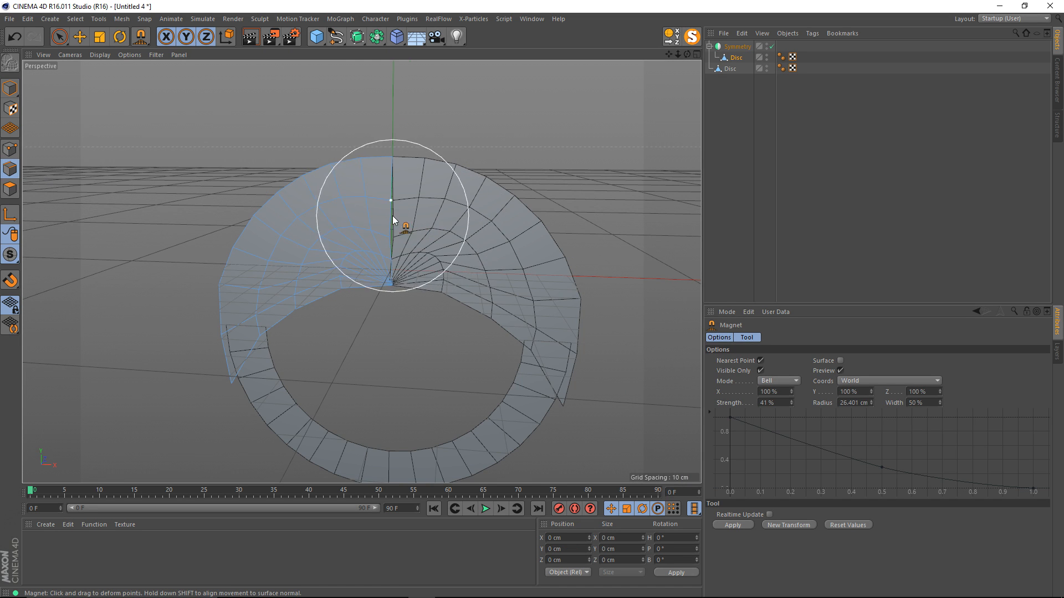
scroll(392, 215, "up", 5)
left_click_drag(445, 245, 423, 241, "alt")
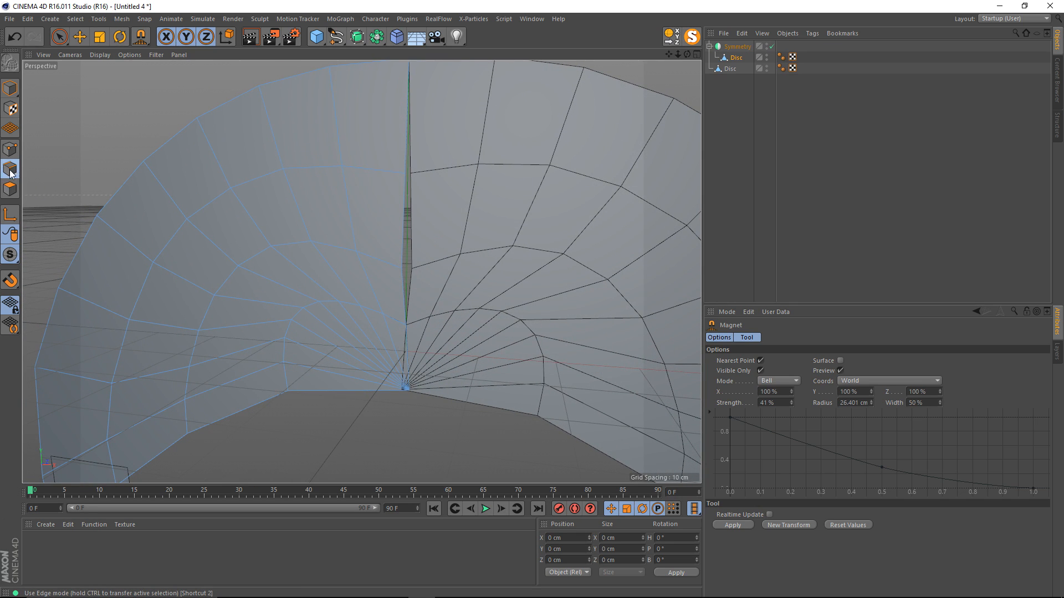
key("e")
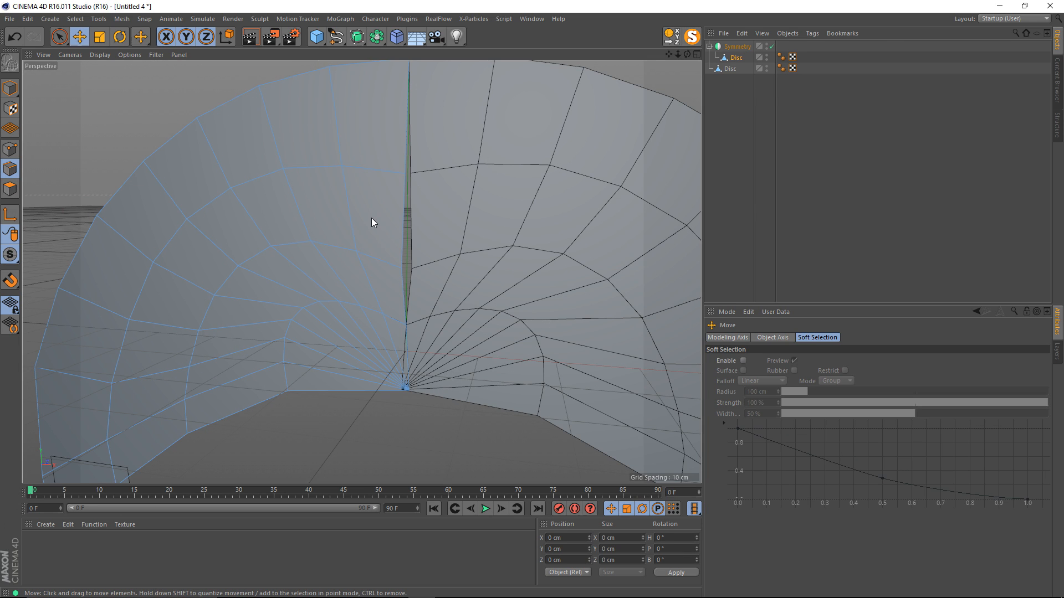
left_click(402, 226)
left_click_drag(403, 226, 423, 267, "alt")
left_click_drag(404, 193, 365, 231, "alt")
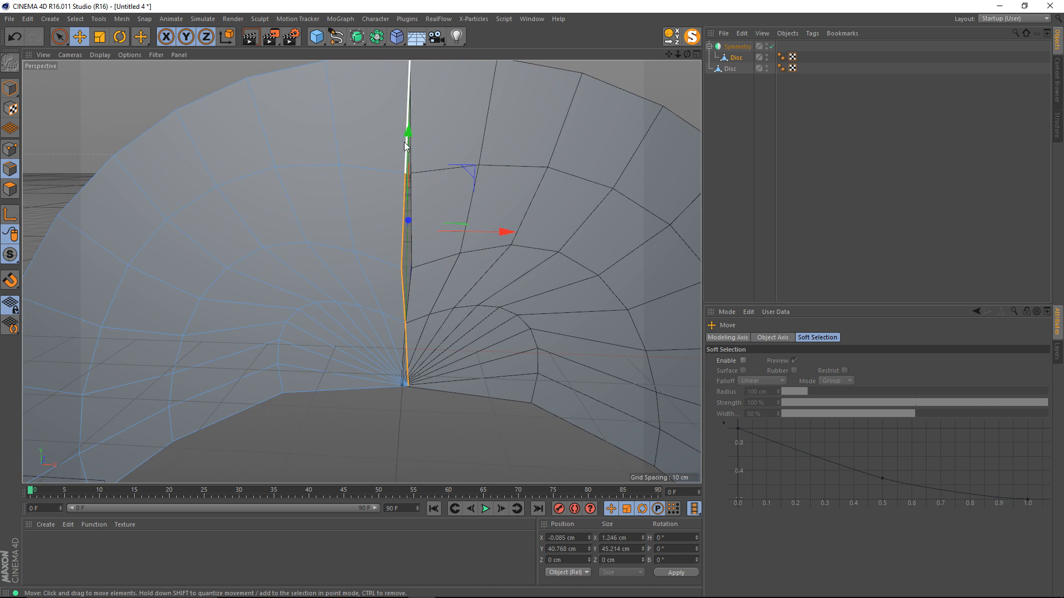
left_click_drag(406, 131, 417, 133, "alt")
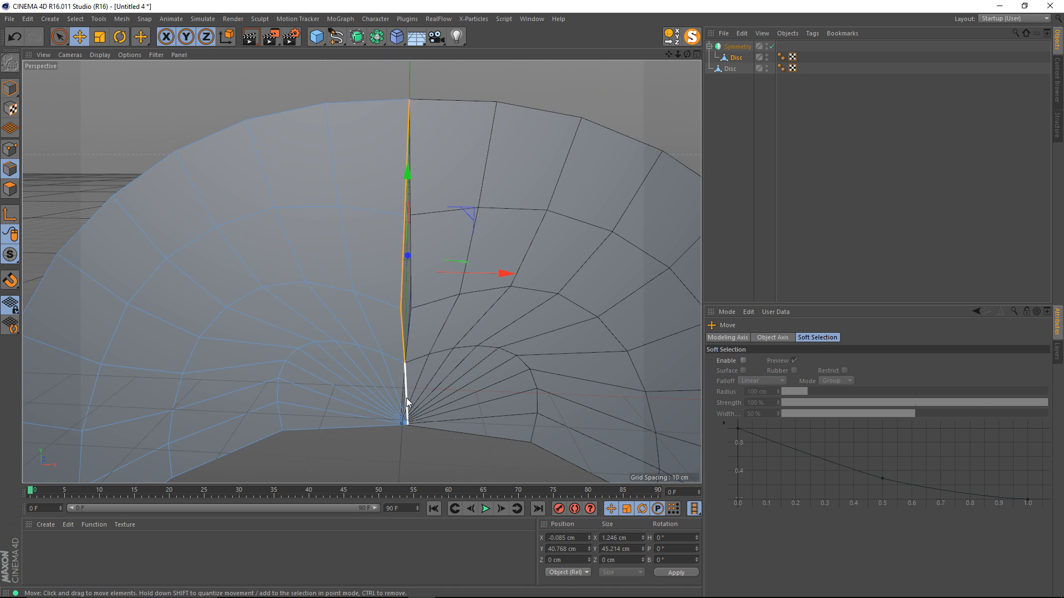
left_click_drag(413, 365, 409, 316, "alt")
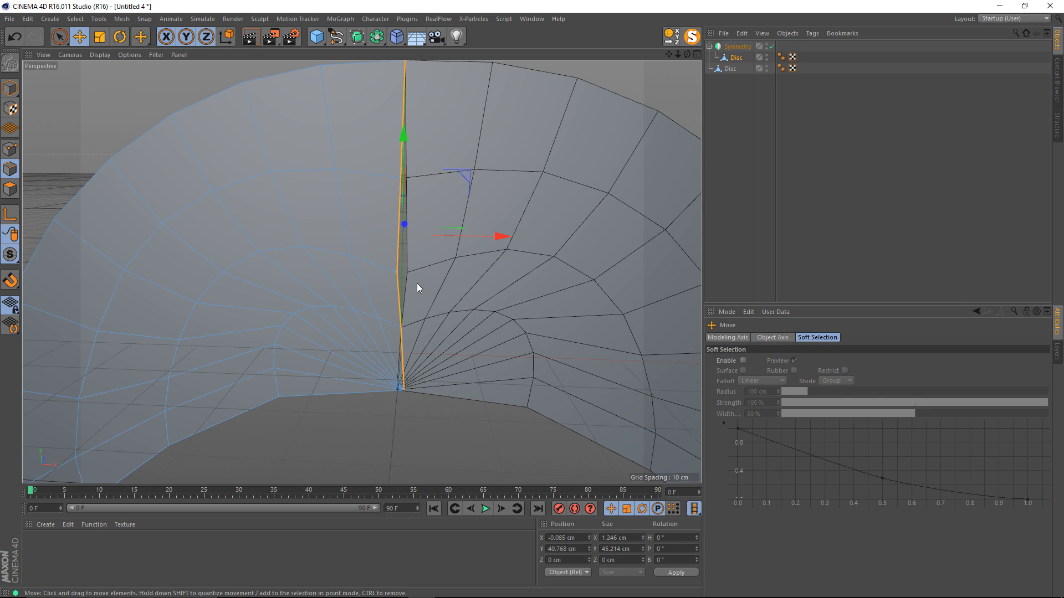
Step: Scale the selected seam edges to 0% along X to straighten them
key("t")
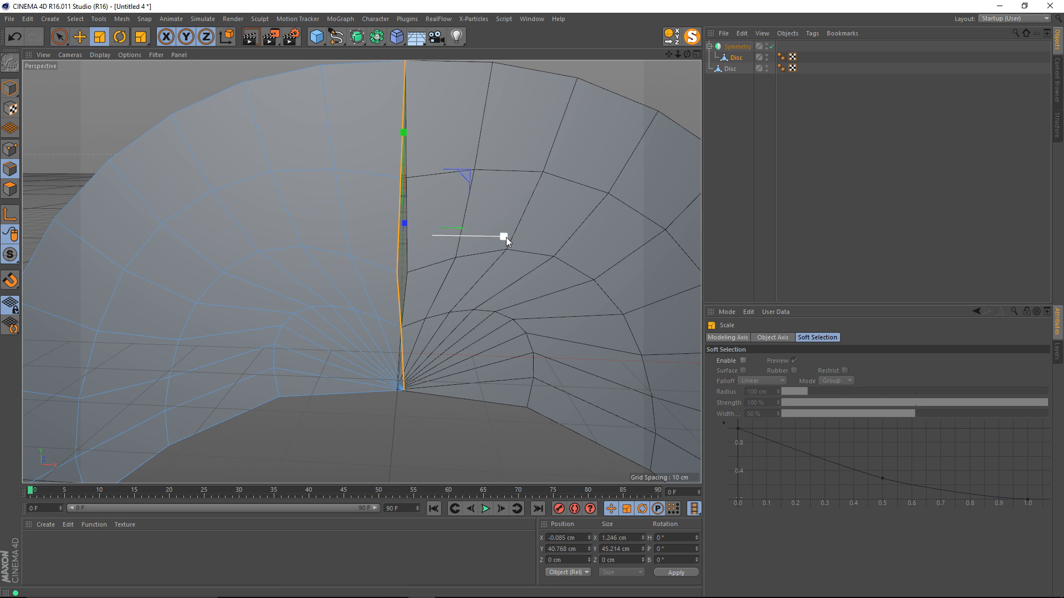
left_click_drag(506, 237, 698, 254)
left_click_drag(704, 260, 407, 250)
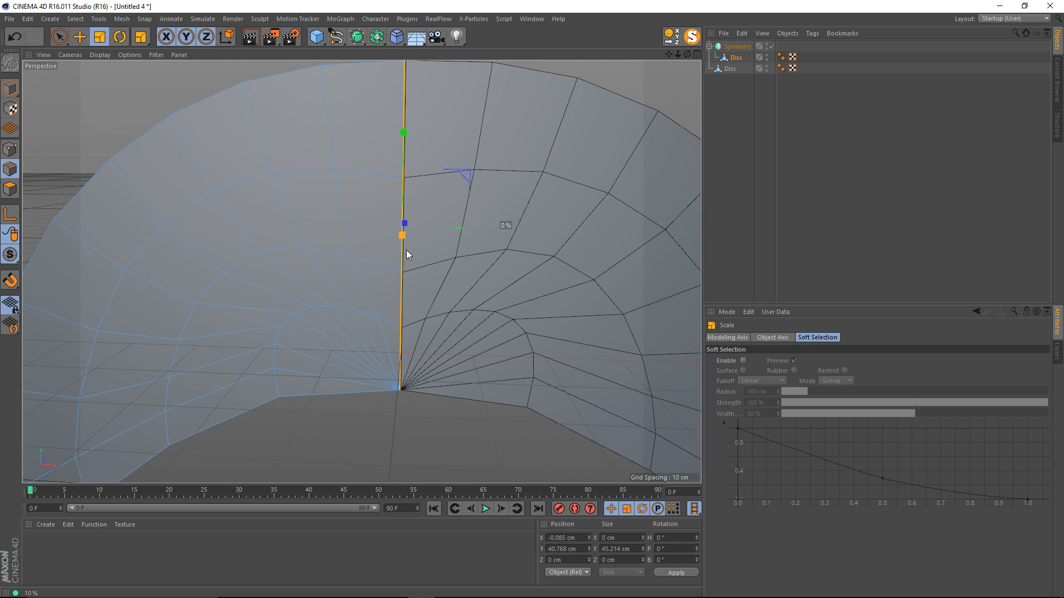
key("ctrl+z")
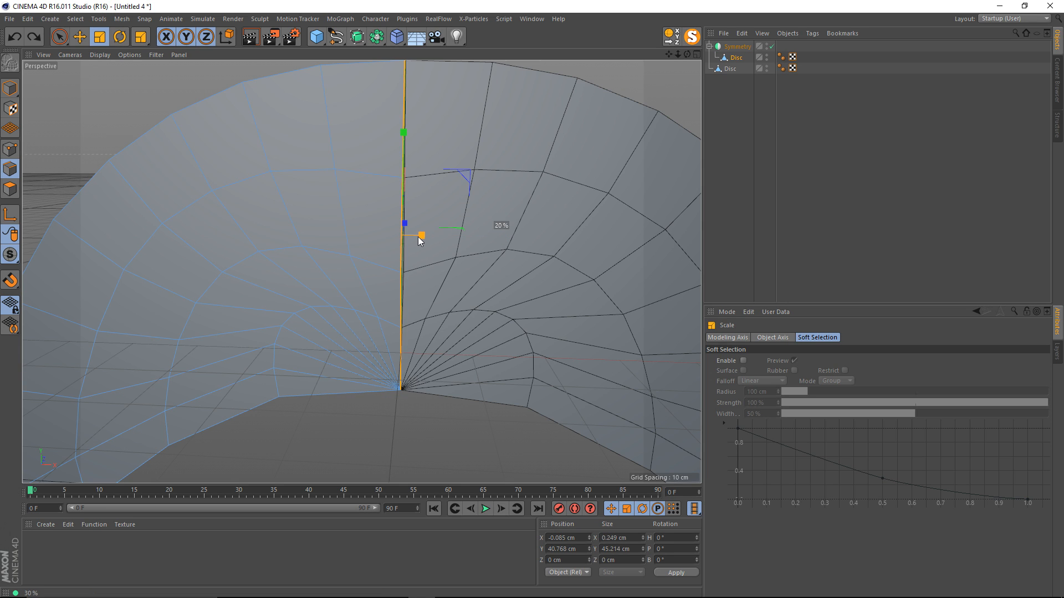
left_click_drag(411, 237, 434, 232)
Step: Move the seam edges along X to about -0.03 cm to close the gap at the mirror plane, and deselect them
key("e")
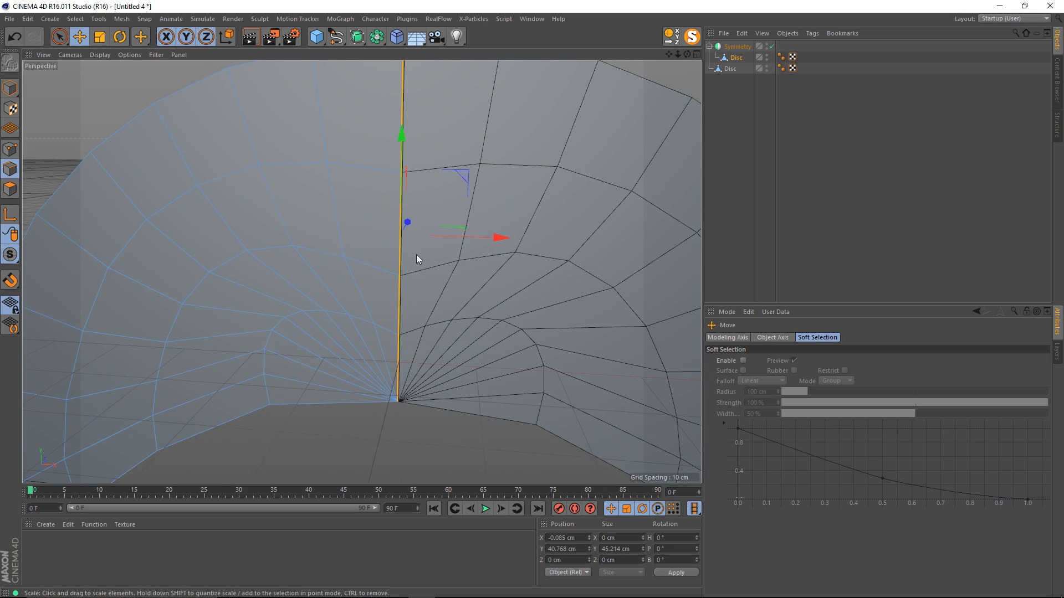
scroll(427, 240, "up", 5)
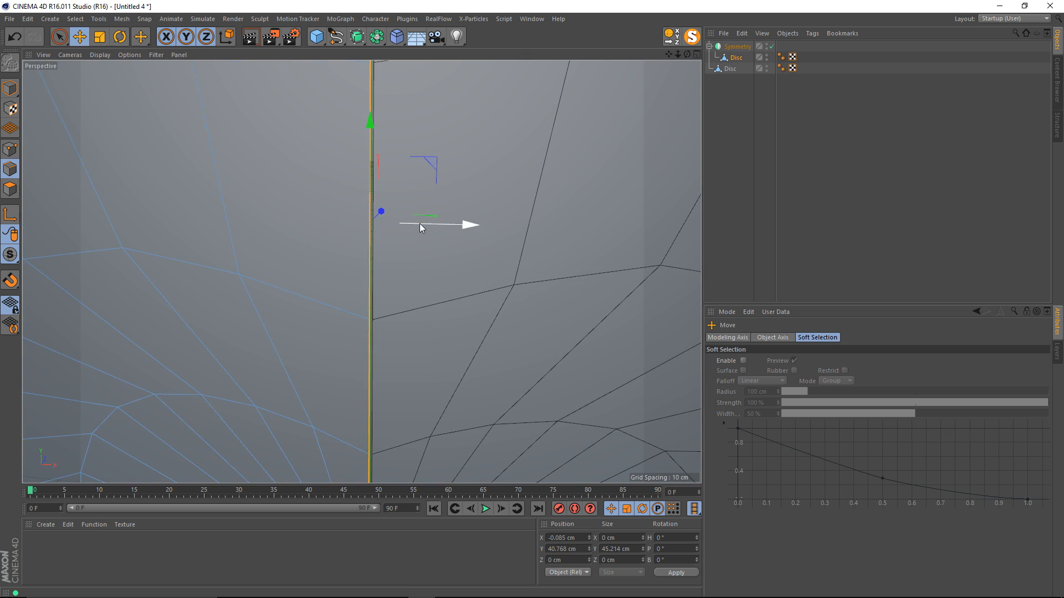
left_click_drag(423, 227, 416, 261)
scroll(438, 241, "down", 3)
scroll(394, 244, "down", 3)
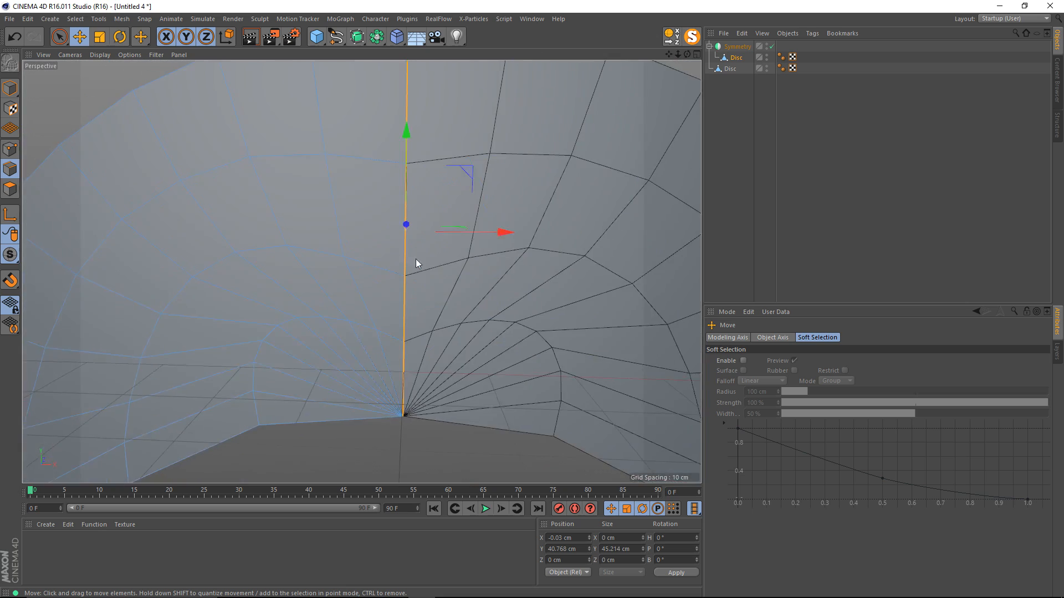
scroll(416, 264, "down", 4)
left_click(409, 292)
left_click_drag(492, 241, 427, 266, "alt")
scroll(410, 233, "up", 3)
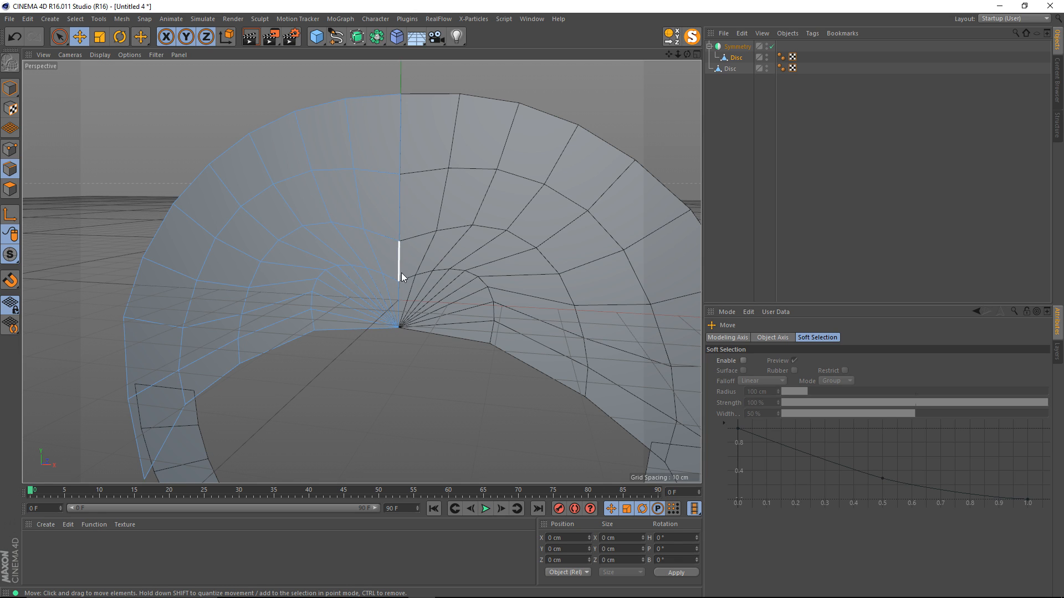
Step: Reselect the quarter disc's centre seam edges and scale them along X to flatten the seam
left_click(400, 149)
key("t")
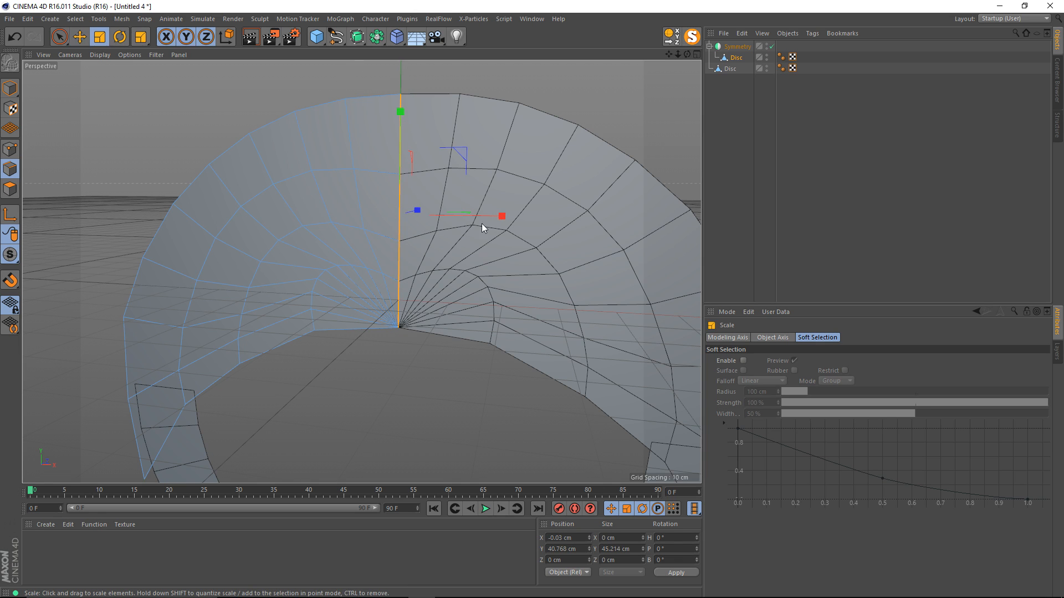
left_click_drag(505, 218, 421, 218)
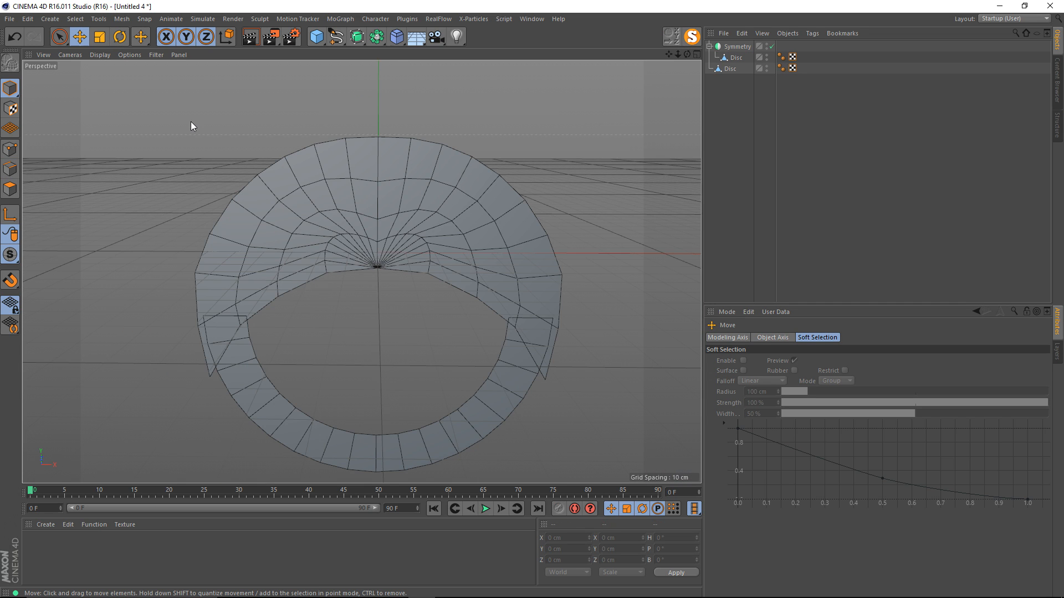
Step: Make the Symmetry object editable, take the mirrored Disc out of its null, and delete the empty null
left_click(734, 47)
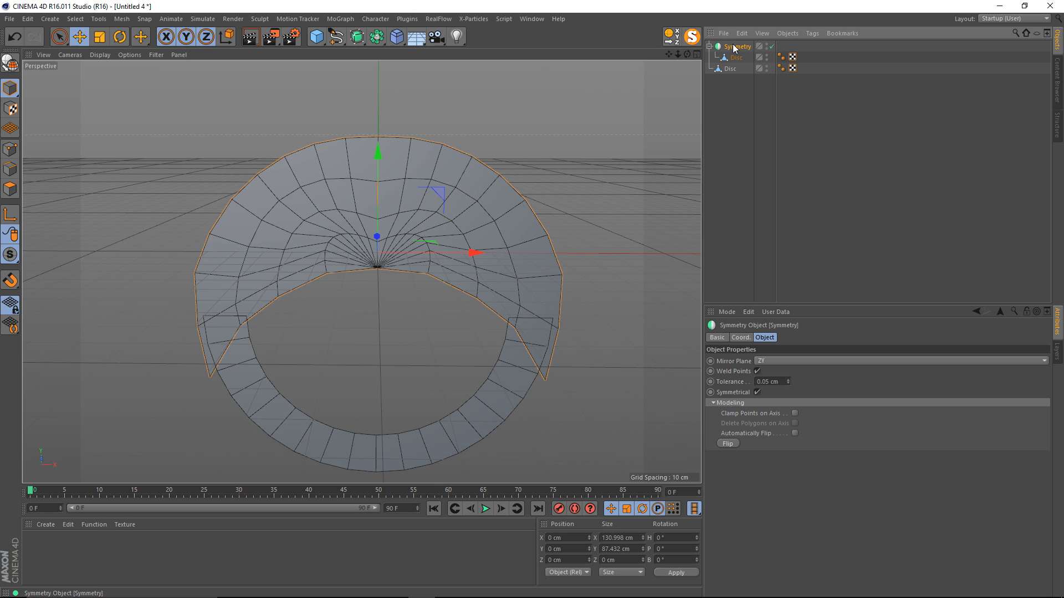
key("c")
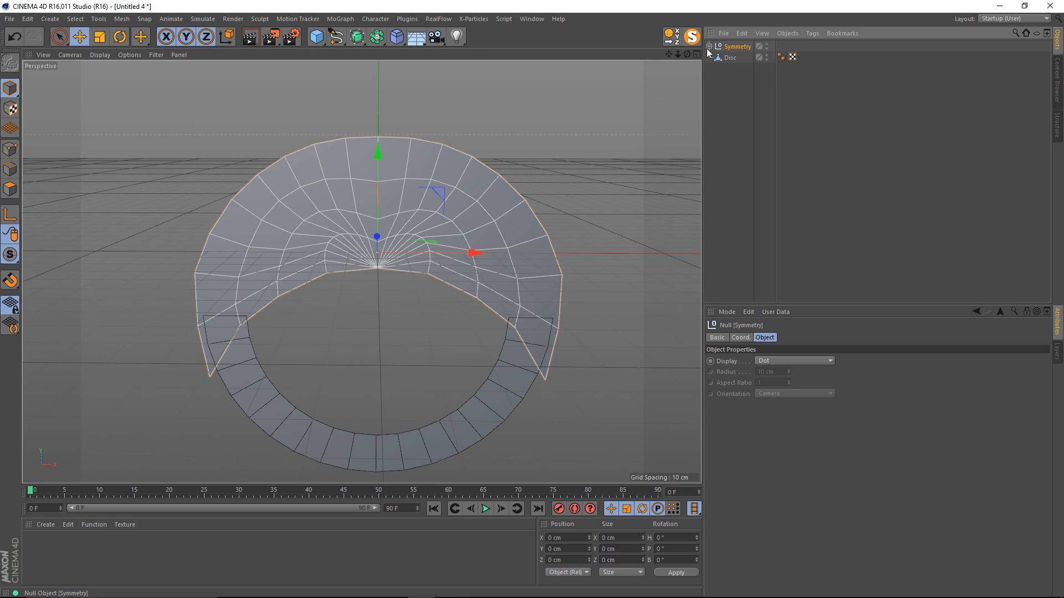
left_click(710, 47)
left_click(731, 57)
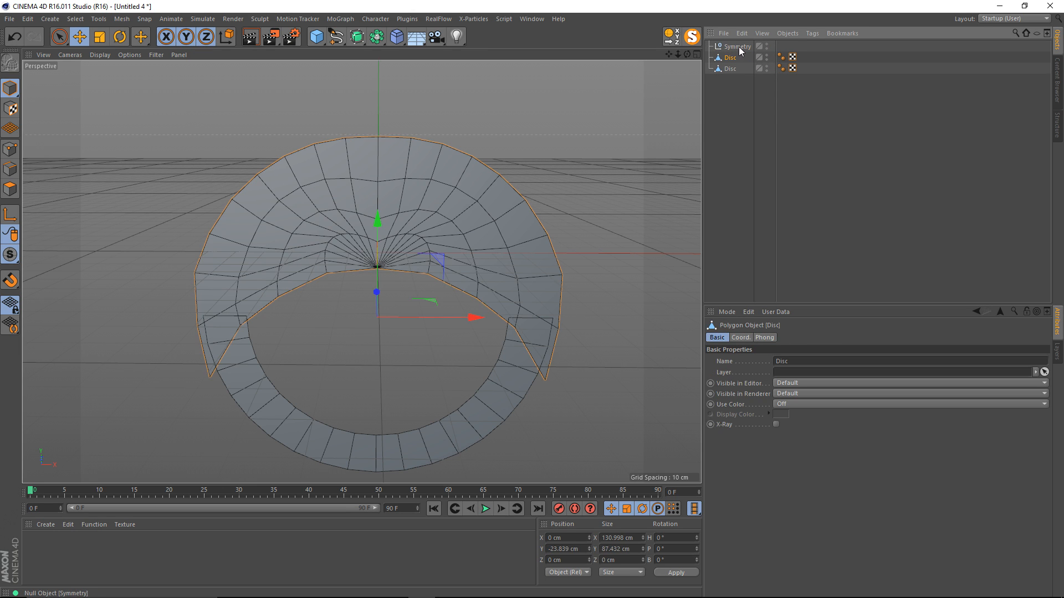
left_click(738, 48)
key("Delete")
left_click(732, 47)
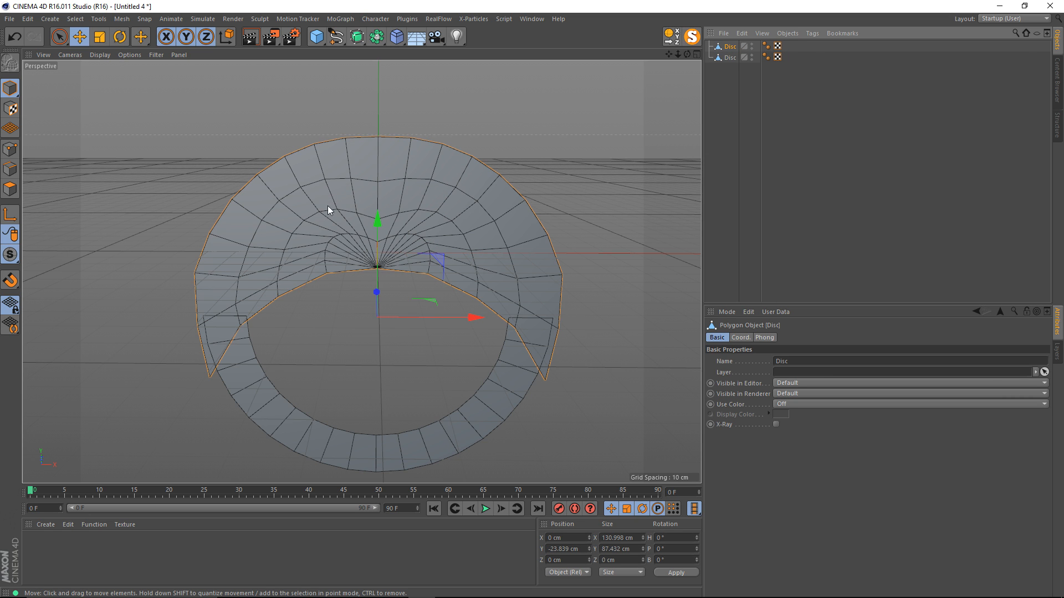
Step: Set up the Brush in Smooth mode for the crescent disc's points, with 29% strength and a radius of about 17 cm
left_click_drag(328, 211, 217, 103, "alt")
left_click(10, 149)
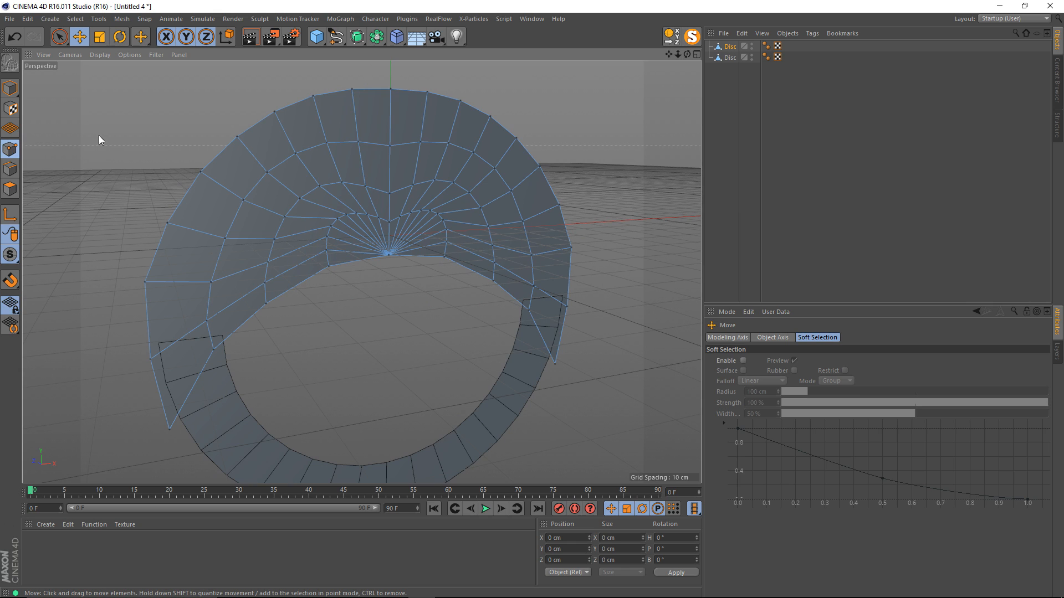
key("m")
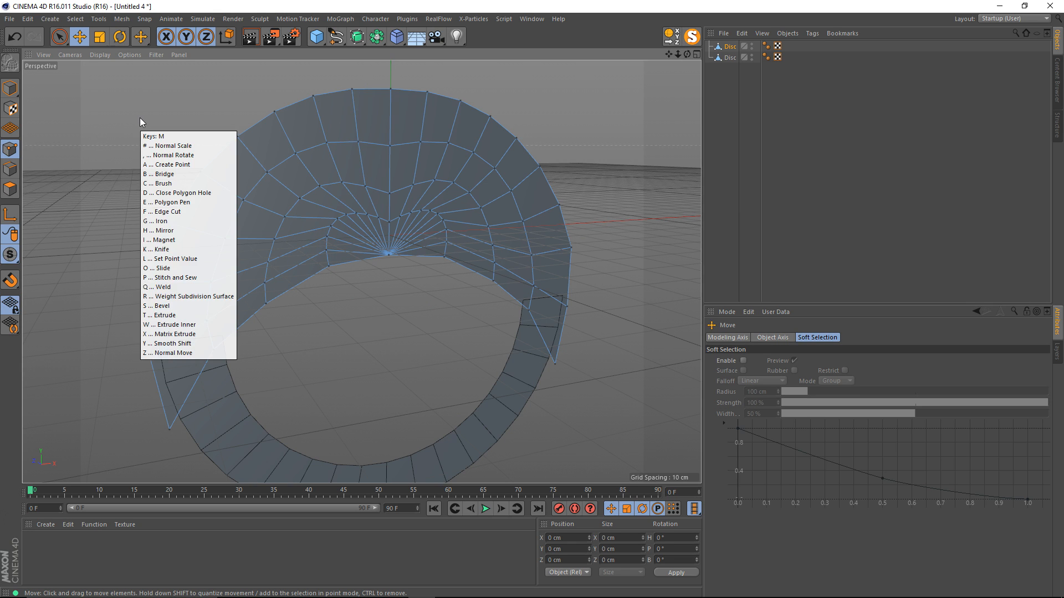
key("c")
left_click_drag(341, 229, 338, 205)
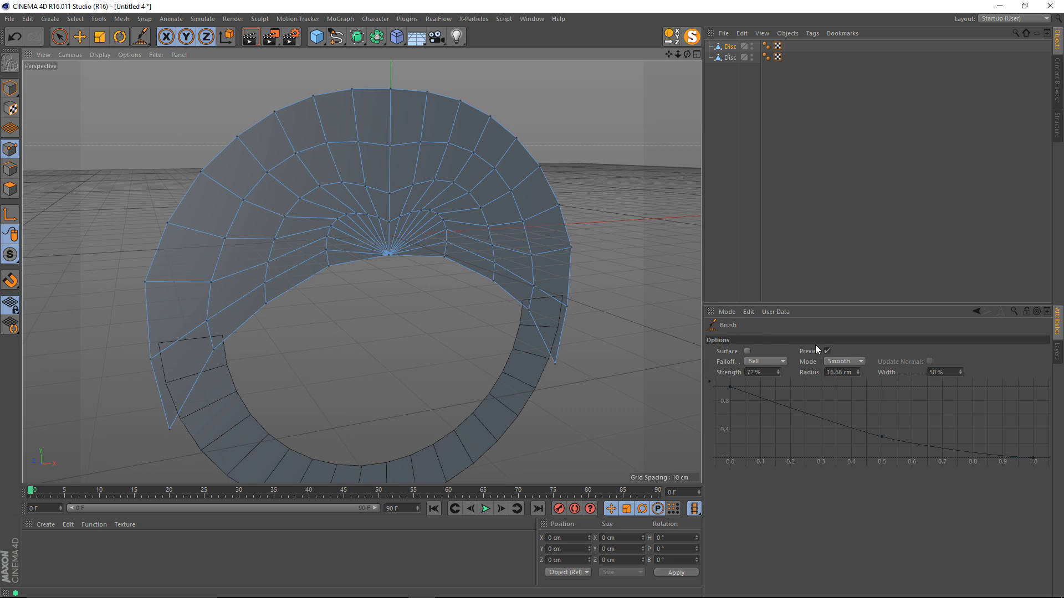
left_click(845, 362)
left_click(848, 461)
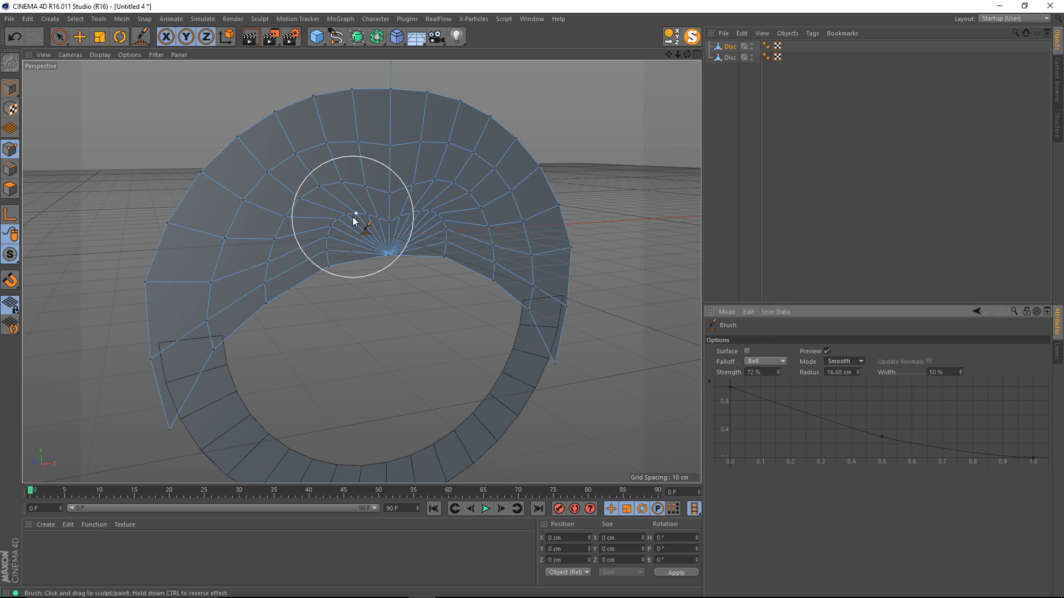
mouse_move(356, 219)
middle_mouse_down()
mouse_move(356, 209)
mouse_move(352, 229)
mouse_move(388, 227)
mouse_move(357, 221)
mouse_move(360, 211)
middle_mouse_up()
Step: Smooth the crescent disc's inner and middle point rows on both sides so the polygon rings are evenly spaced
left_click_drag(492, 186, 443, 192, "alt")
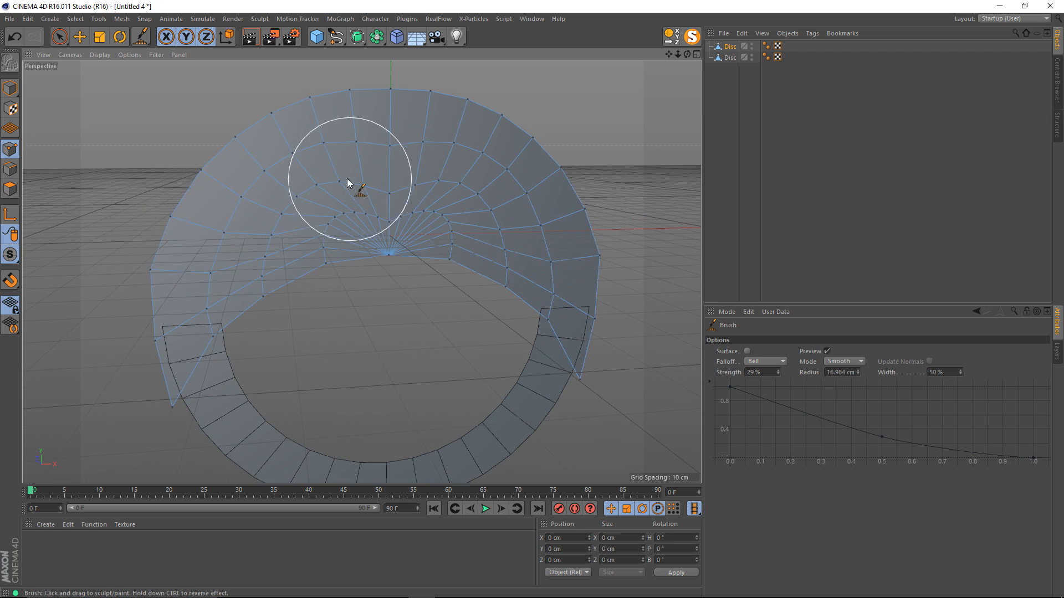
mouse_move(328, 182)
left_mouse_down()
mouse_move(370, 155)
mouse_move(277, 204)
mouse_move(294, 215)
mouse_move(421, 196)
mouse_move(368, 211)
mouse_move(426, 215)
mouse_move(404, 210)
mouse_move(460, 237)
mouse_move(438, 161)
mouse_move(542, 240)
mouse_move(547, 280)
mouse_move(391, 157)
mouse_move(337, 161)
mouse_move(264, 227)
mouse_move(241, 231)
mouse_move(374, 133)
mouse_move(498, 183)
mouse_move(309, 209)
mouse_move(302, 239)
mouse_move(273, 252)
mouse_move(400, 146)
mouse_move(519, 210)
mouse_move(491, 225)
left_mouse_up()
mouse_move(441, 202)
left_mouse_down("alt")
mouse_move(397, 192)
mouse_move(432, 199)
left_mouse_up("alt")
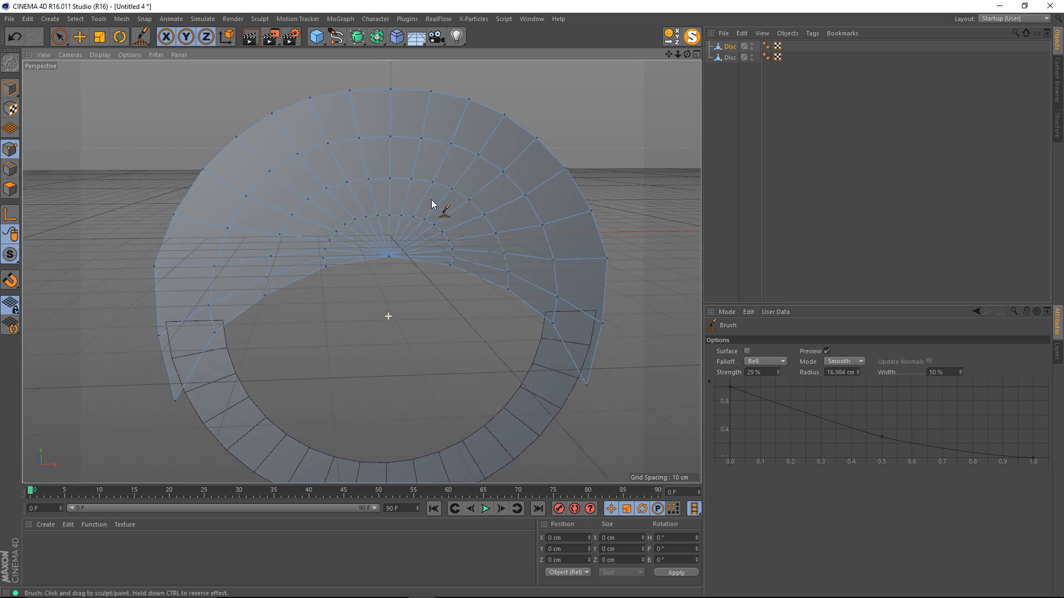
right_click_drag(431, 199, 388, 200, "alt")
key("e")
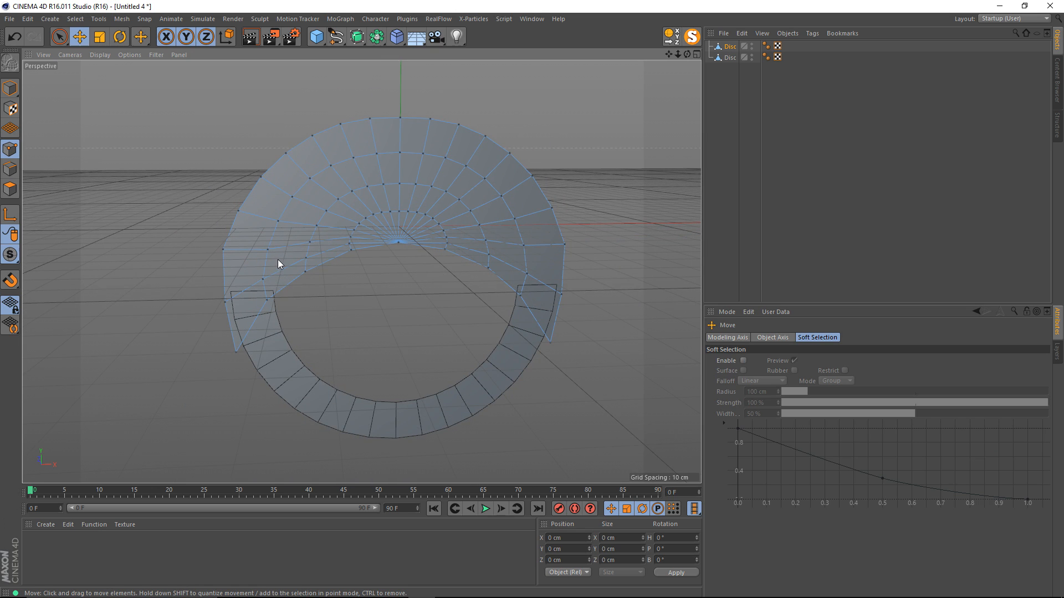
Step: Extrude all of the crescent disc's polygons about 10 cm along Z, and deselect the object
left_click_drag(277, 260, 377, 243, "alt")
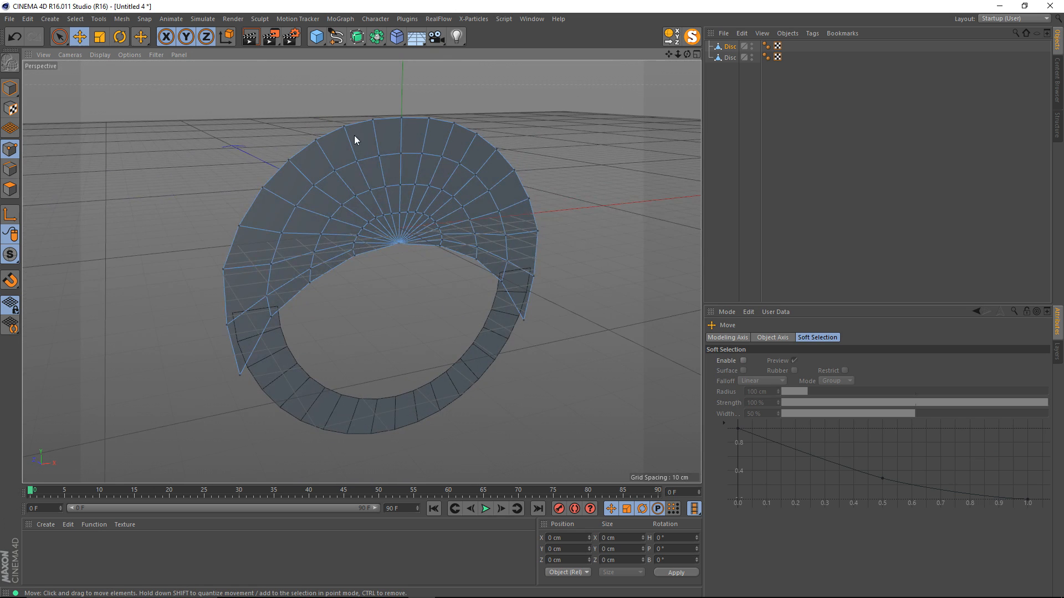
left_click_drag(242, 281, 345, 267, "alt")
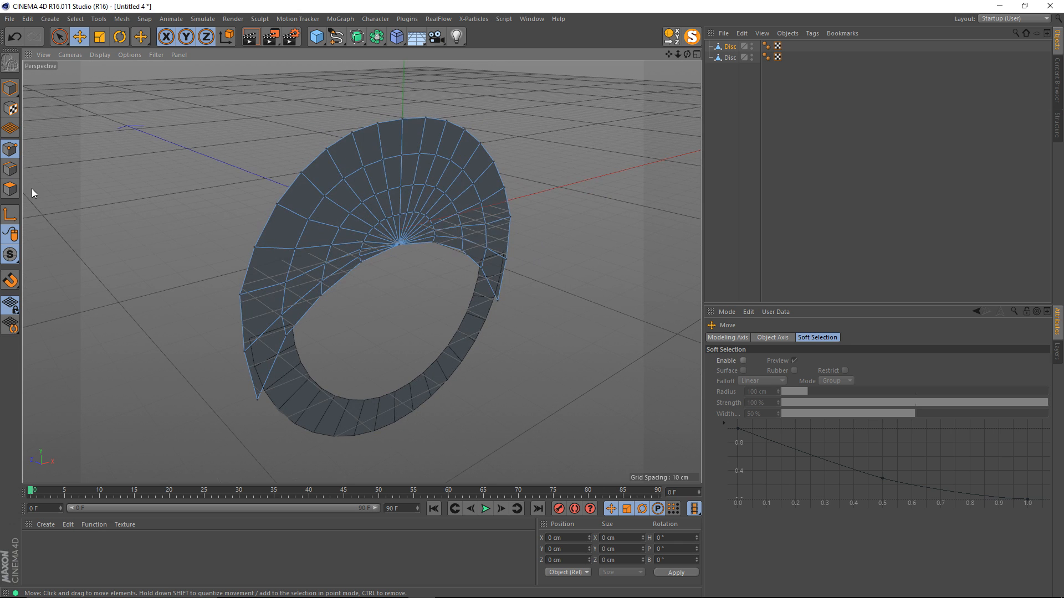
left_click(10, 189)
left_click_drag(446, 141, 388, 251, "alt")
double_click(311, 204)
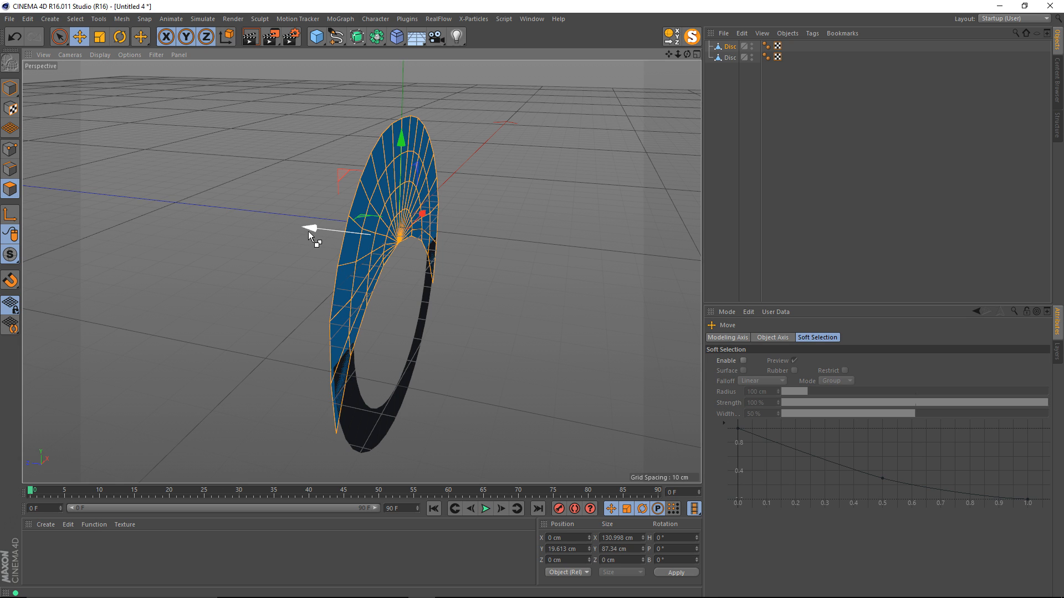
left_click_drag(309, 232, 334, 232, "ctrl")
left_click(491, 86)
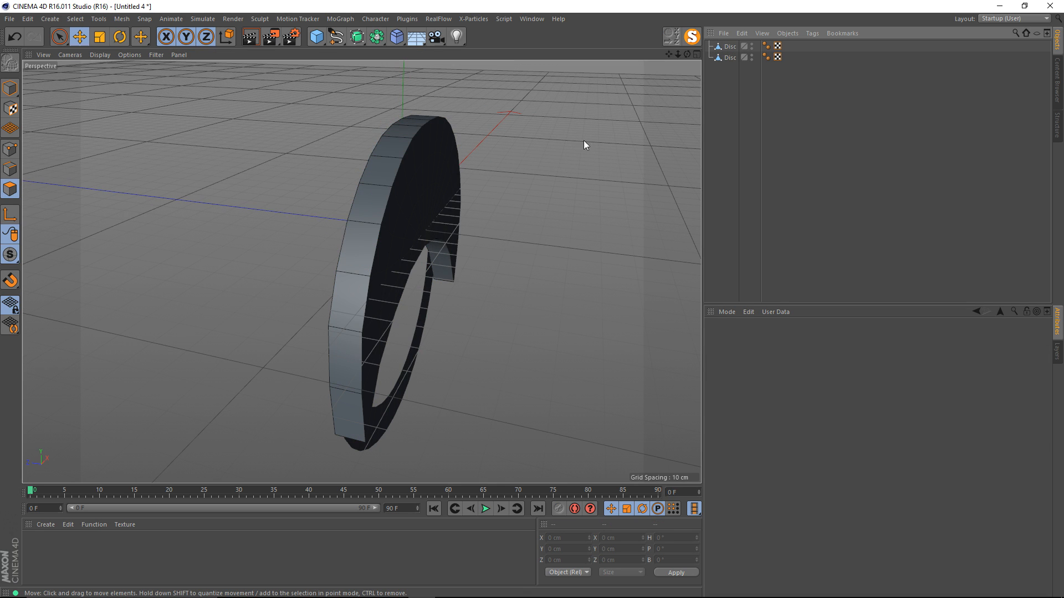
Step: Group the crescent and the lower rim ring under one null and name the group Disc
left_click_drag(713, 45, 713, 44)
left_click_drag(445, 160, 359, 104, "alt")
key("alt+g")
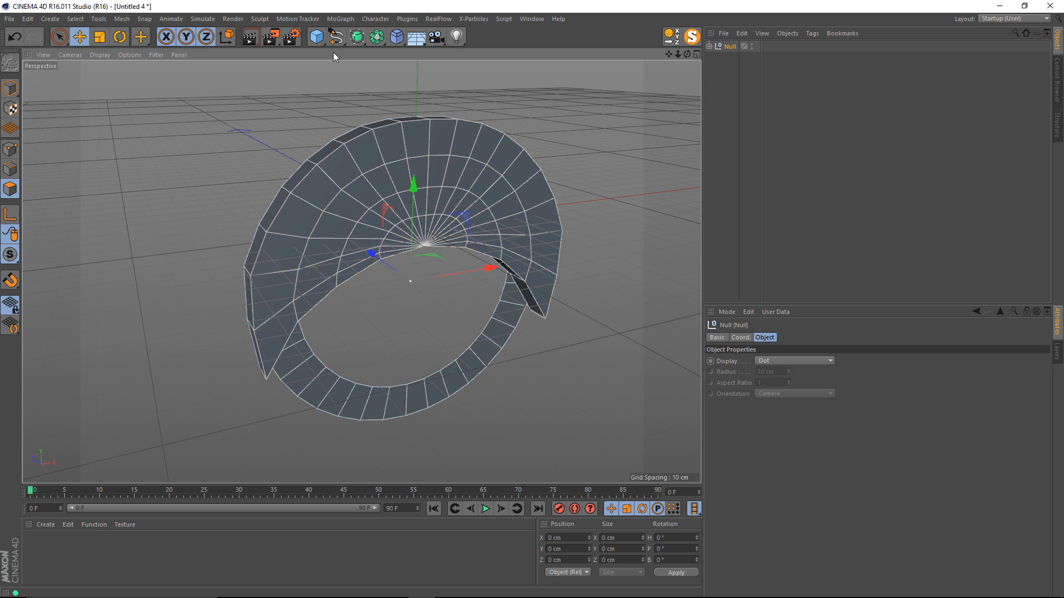
left_click_drag(376, 151, 686, 98, "alt")
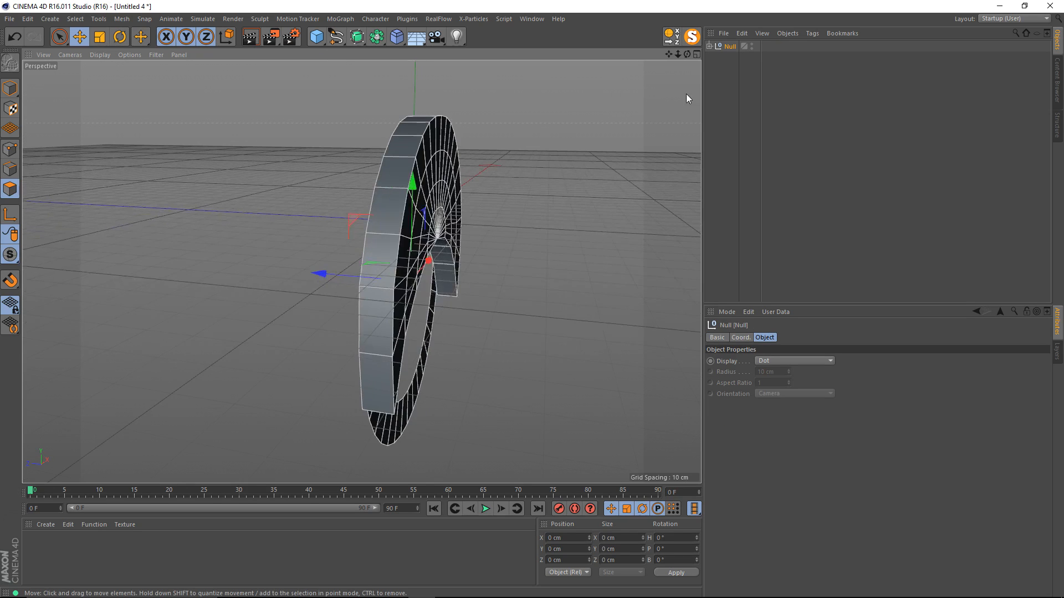
left_click(709, 46)
double_click(732, 47)
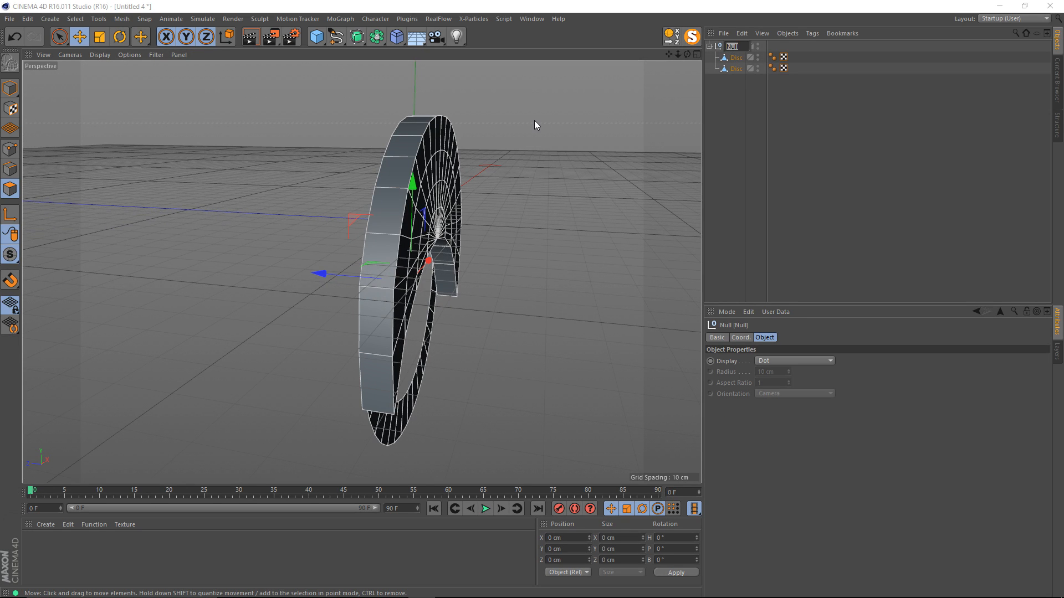
type("Disc")
key("Return")
Step: Add a Symmetry object and make the Disc group its child
left_click_drag(534, 125, 347, 59, "alt")
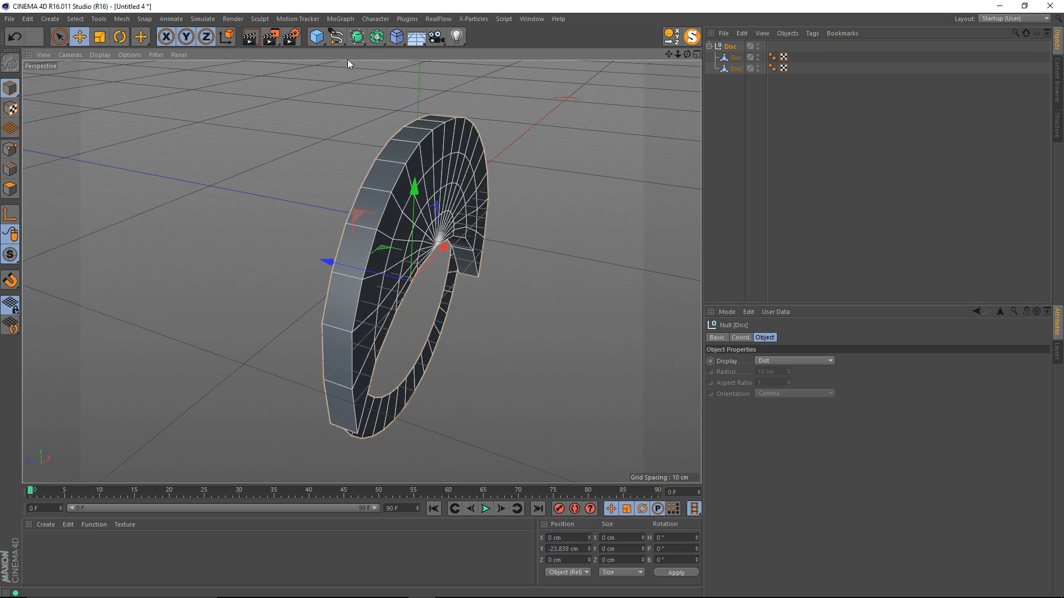
left_click(354, 40)
left_click_drag(372, 41, 516, 91)
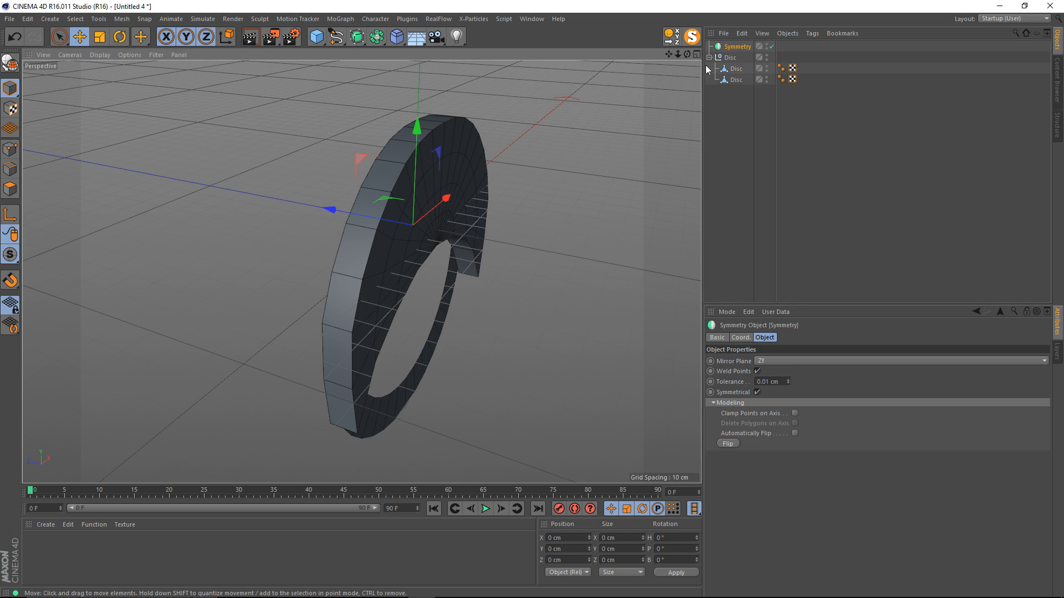
left_click_drag(731, 58, 738, 50)
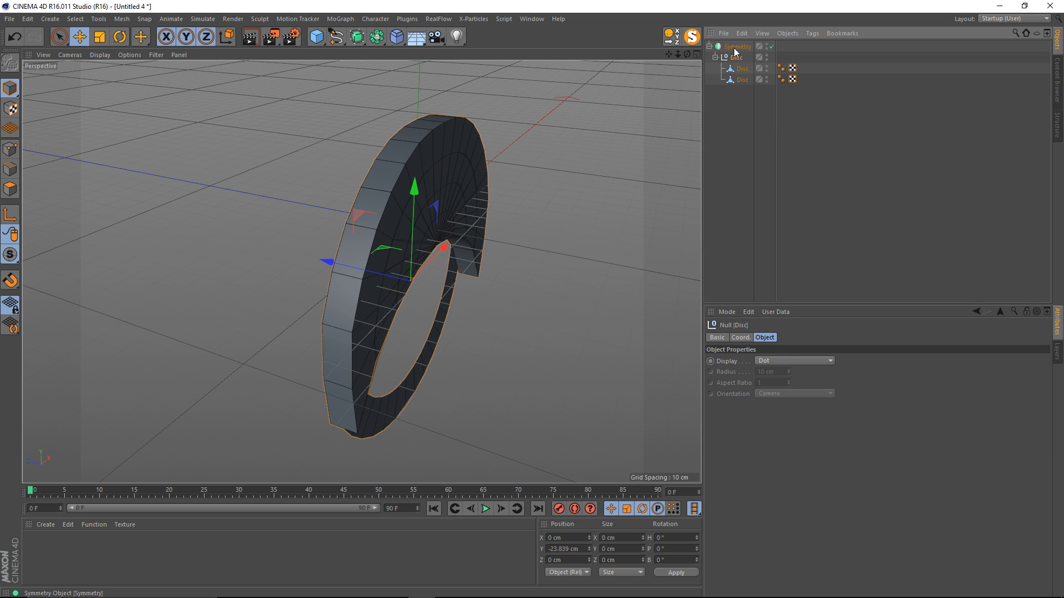
Step: Set the Symmetry object's mirror plane to XY and its weld tolerance to 0.05 cm
left_click(734, 48)
left_click_drag(366, 208, 438, 209, "alt")
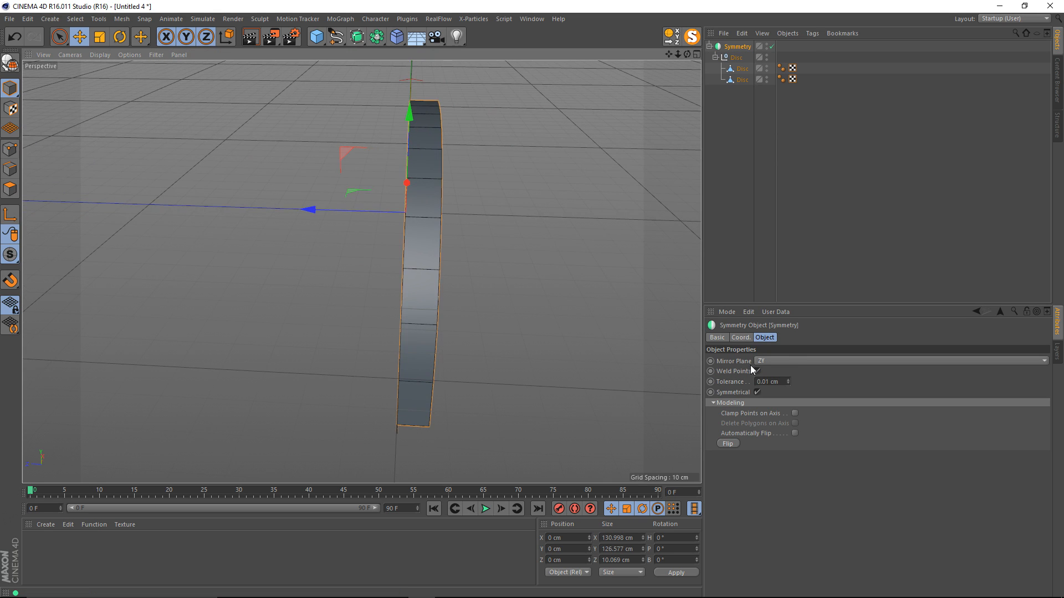
left_click(763, 365)
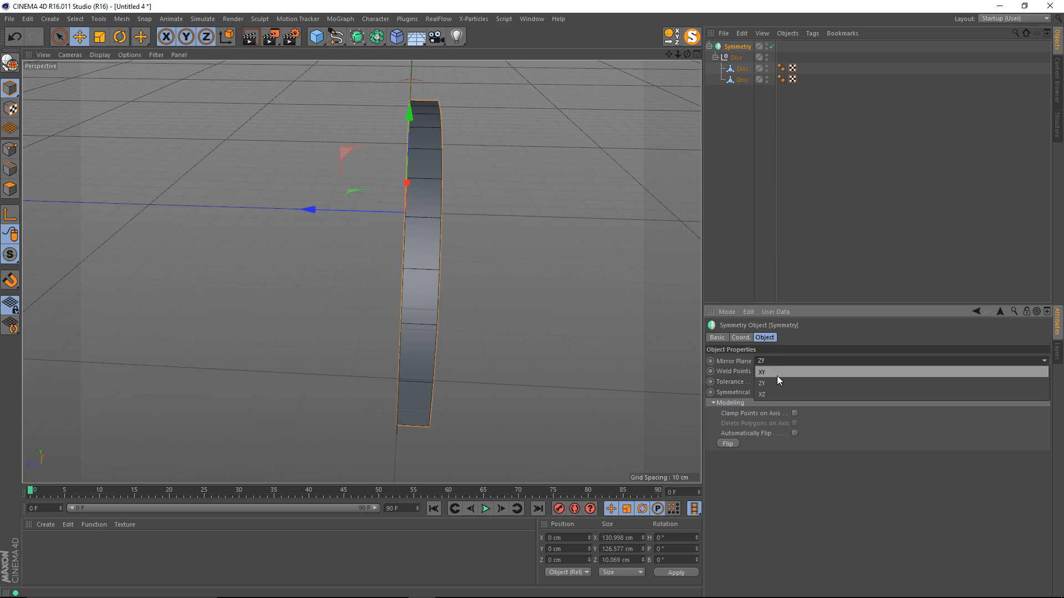
left_click(776, 375)
left_click_drag(433, 251, 388, 194, "alt")
left_click(769, 381)
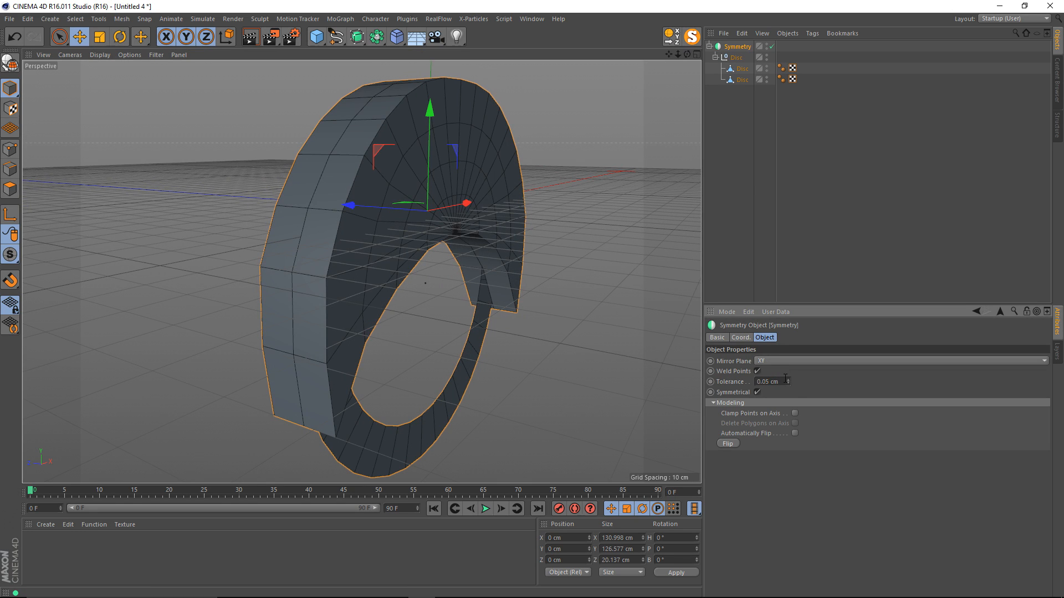
Step: Extrude all of the lower rim ring's polygons about 8.6 cm along Z
left_click_drag(333, 279, 301, 304, "alt")
left_click_drag(486, 122, 440, 185, "alt")
left_click(746, 78)
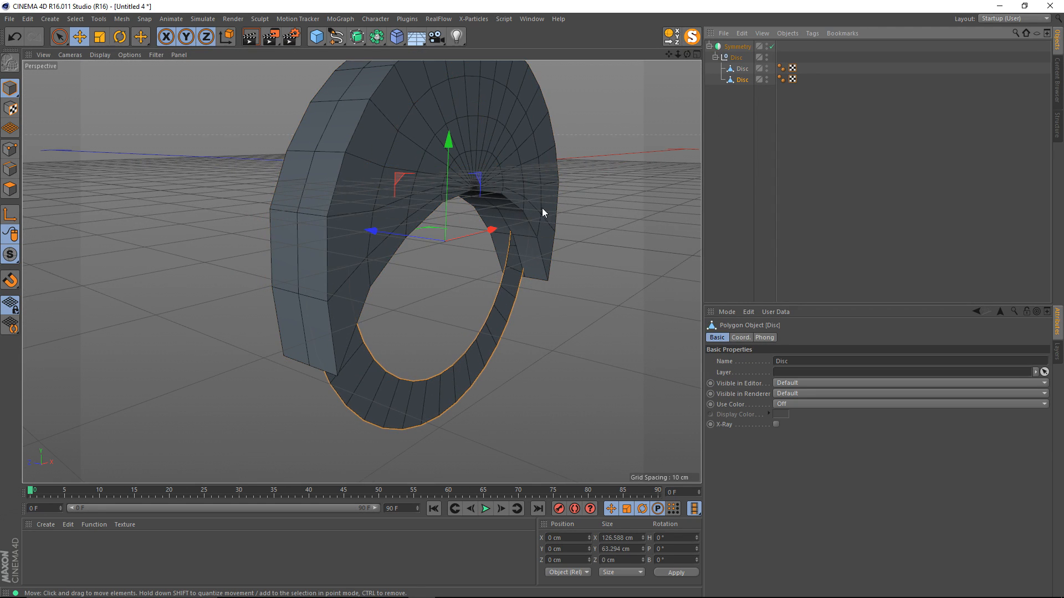
left_click_drag(542, 208, 378, 248, "alt")
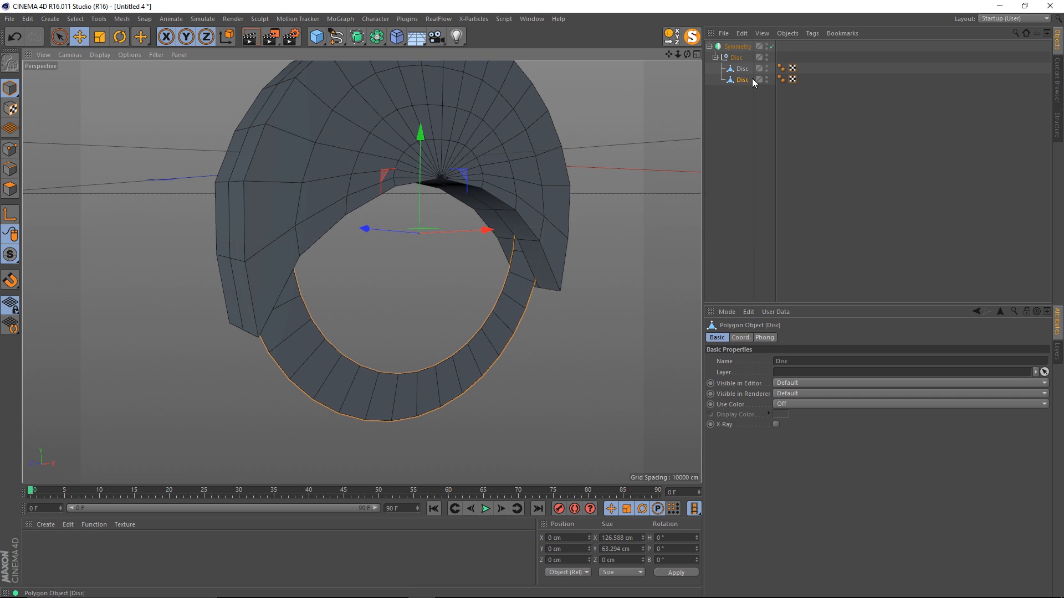
left_click(10, 189)
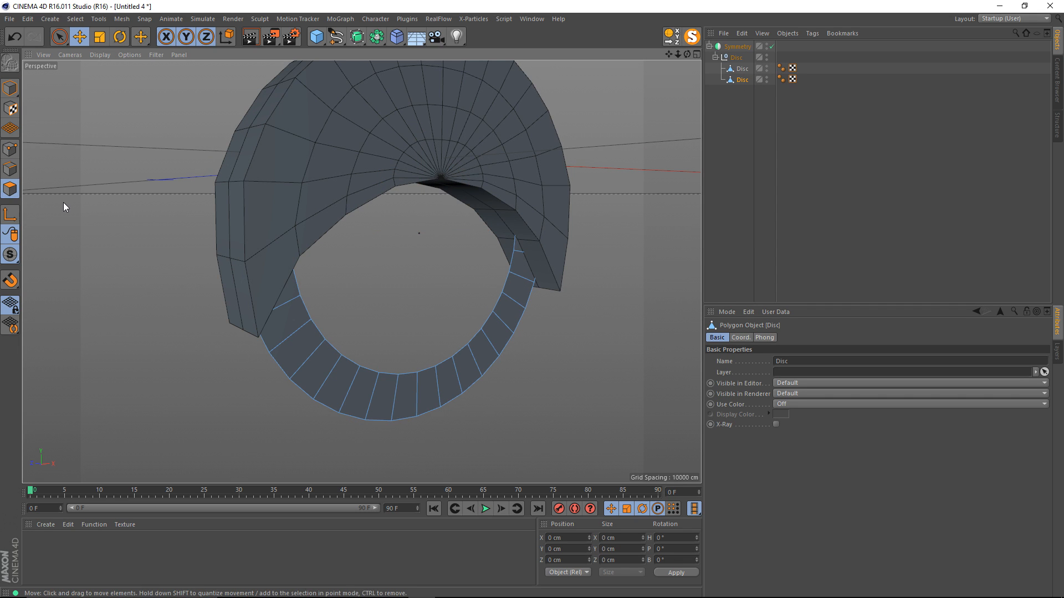
key("ctrl+a")
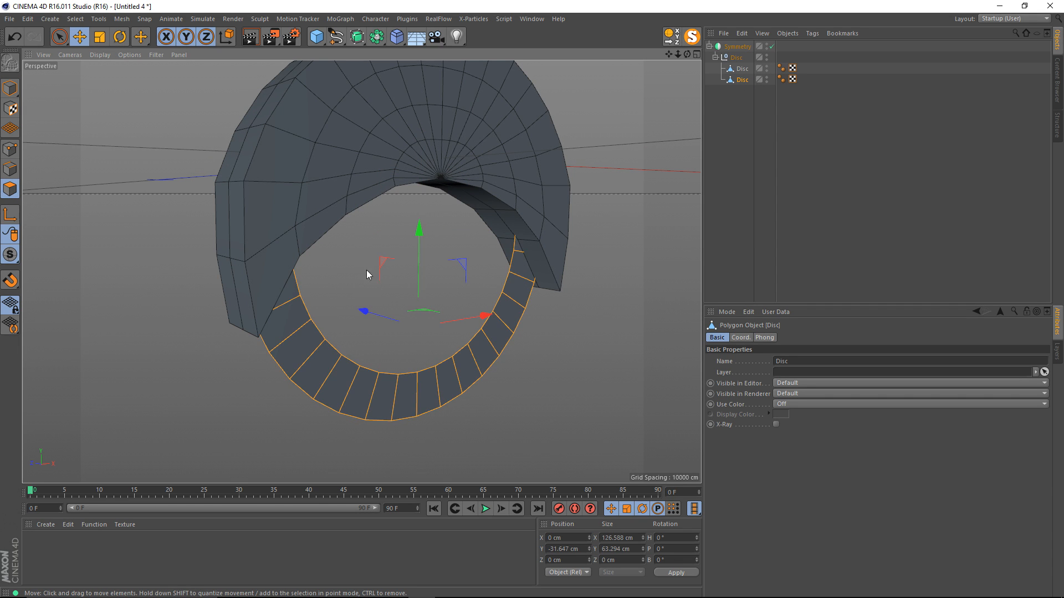
left_click_drag(368, 275, 425, 235, "alt")
key("d")
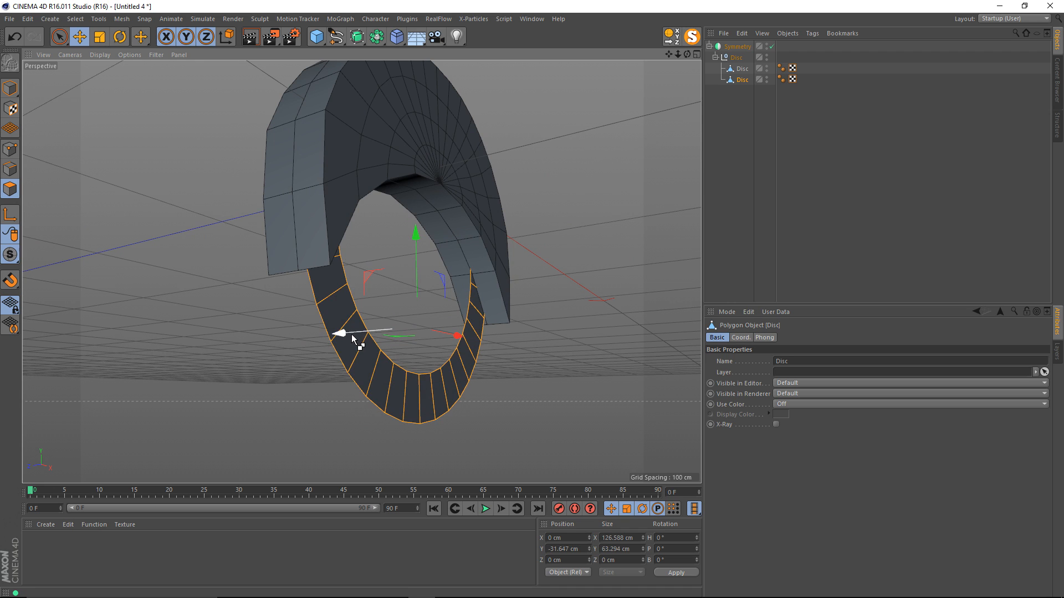
left_click_drag(352, 335, 191, 283)
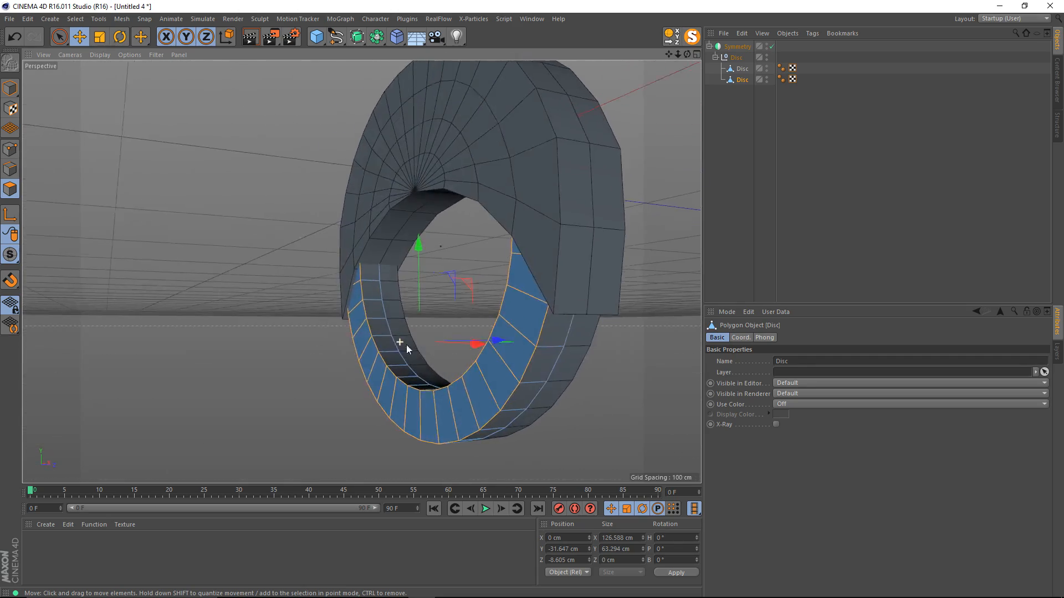
Step: Reduce the lower rim ring's thickness by moving its extruded face to about -5.66 cm along Z
scroll(407, 345, "up", 2)
left_click_drag(407, 344, 457, 319, "alt")
scroll(419, 324, "up", 2)
left_click_drag(407, 291, 477, 231, "alt")
scroll(476, 231, "down", 3)
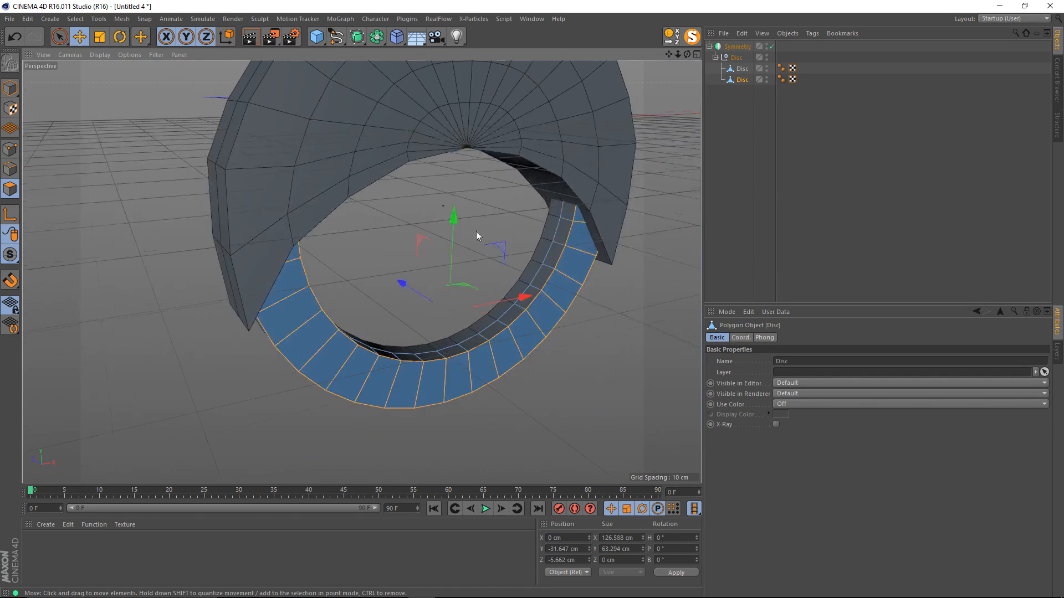
Step: Thin the crescent disc by moving its extruded face to about -8.88 cm along Z
left_click(740, 70)
left_click_drag(424, 171, 507, 218, "alt")
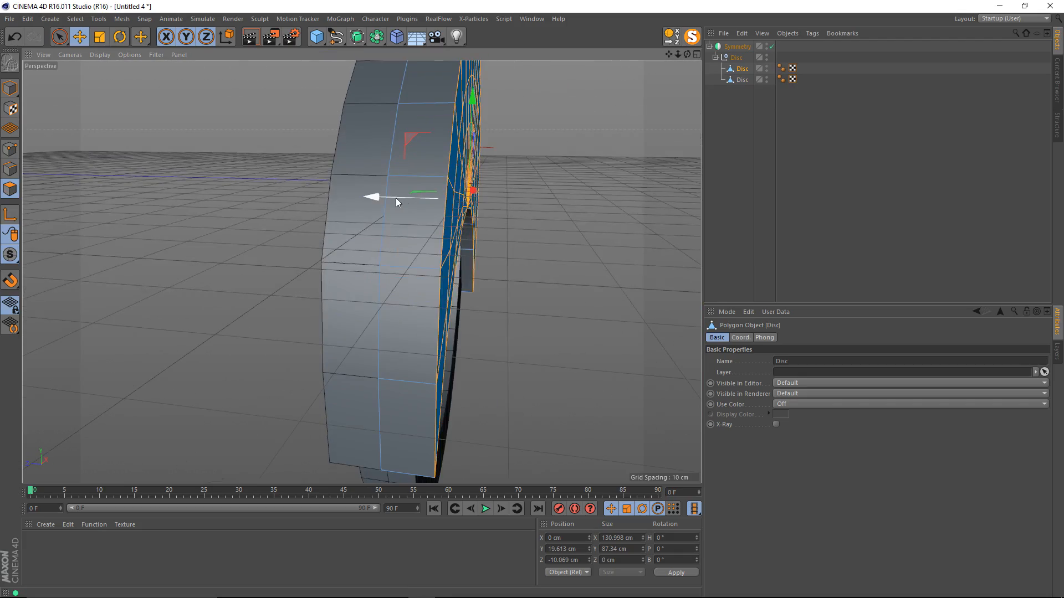
left_click_drag(396, 198, 416, 212)
left_click_drag(336, 285, 460, 233, "alt")
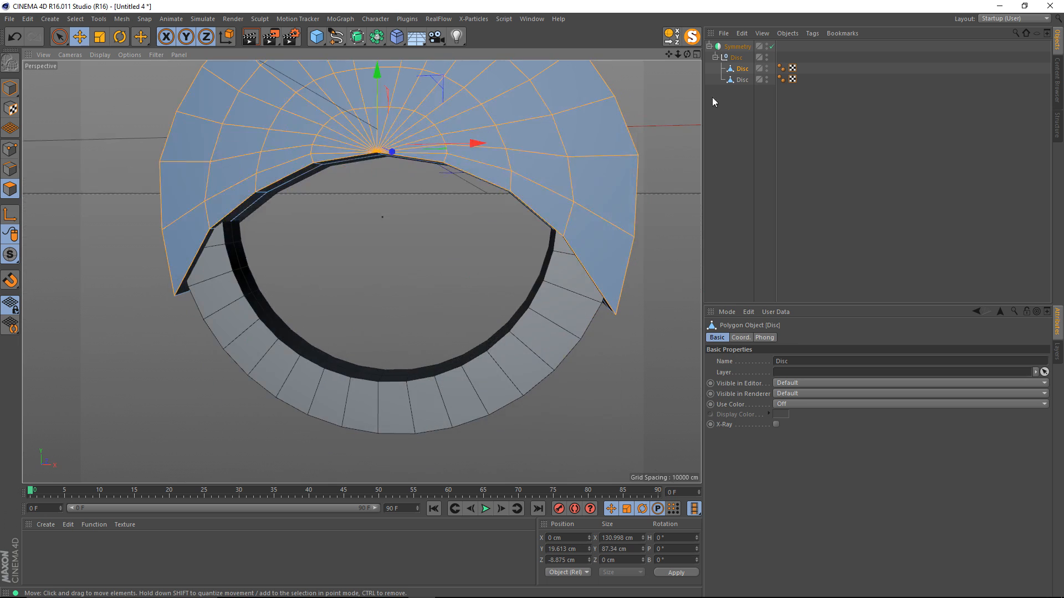
Step: Inset the lower rim ring's front face with Extrude Inner and recess the inset polygons to about -3.78 cm along Z
left_click(742, 79)
left_click_drag(367, 258, 331, 279, "alt")
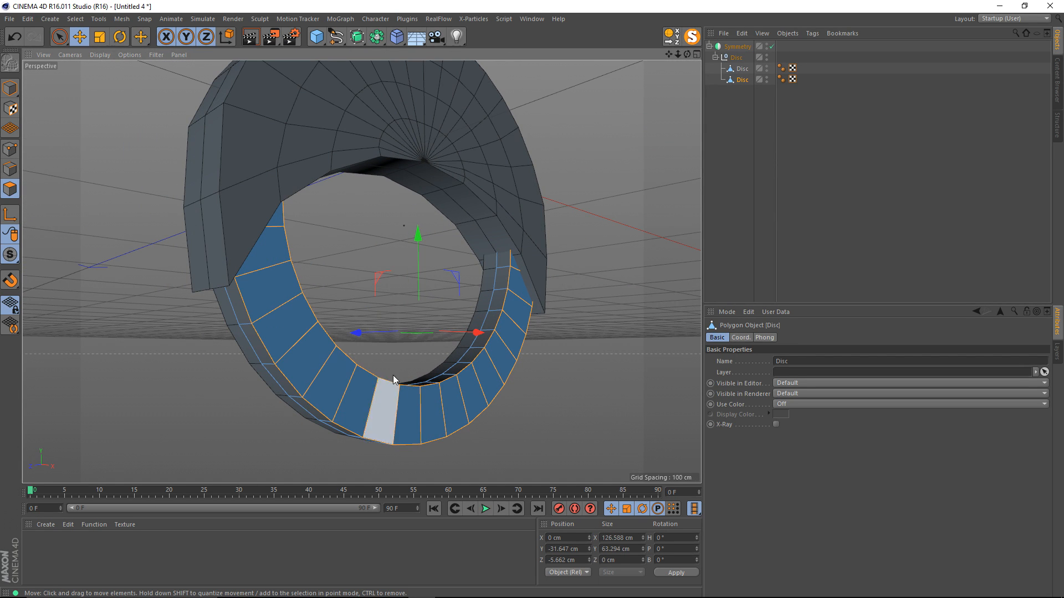
right_click(347, 266)
key("i")
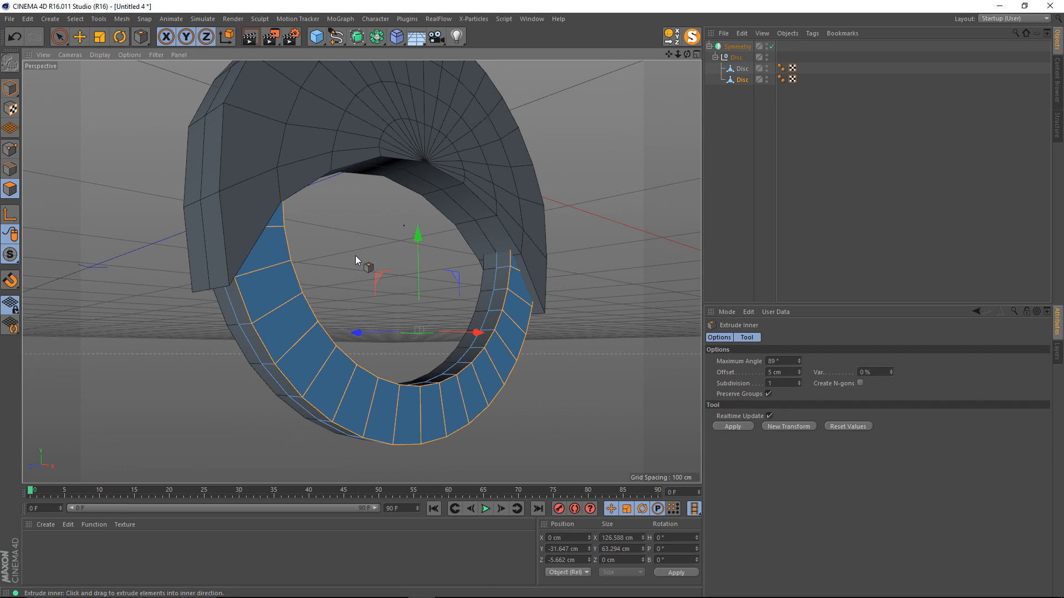
mouse_move(378, 244)
left_mouse_down()
mouse_move(400, 244)
mouse_move(392, 244)
left_mouse_up()
left_click_drag(387, 332, 369, 318, "alt")
key("e")
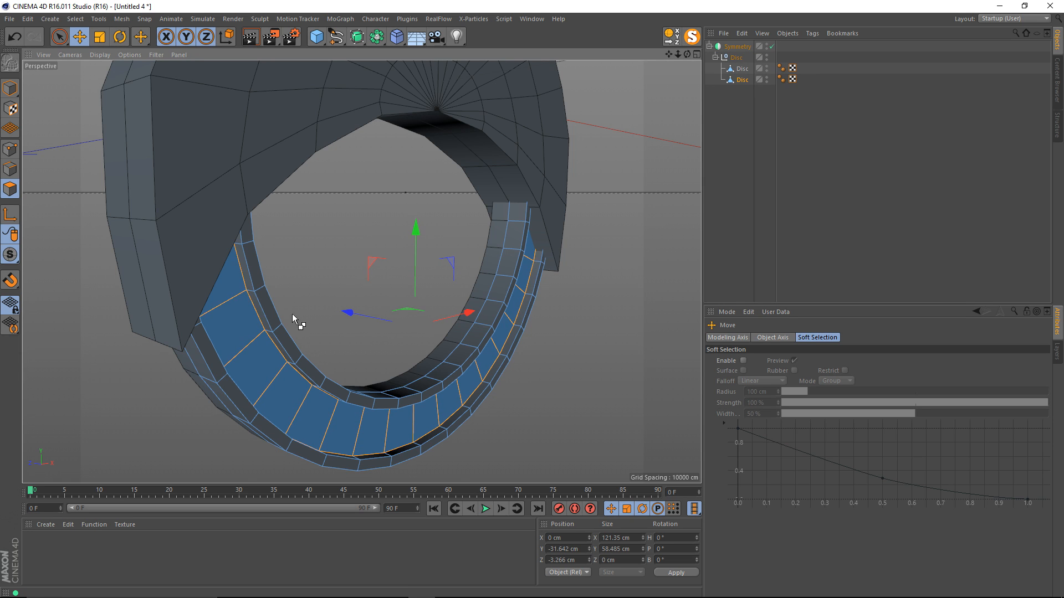
left_click_drag(364, 352, 663, 173, "alt")
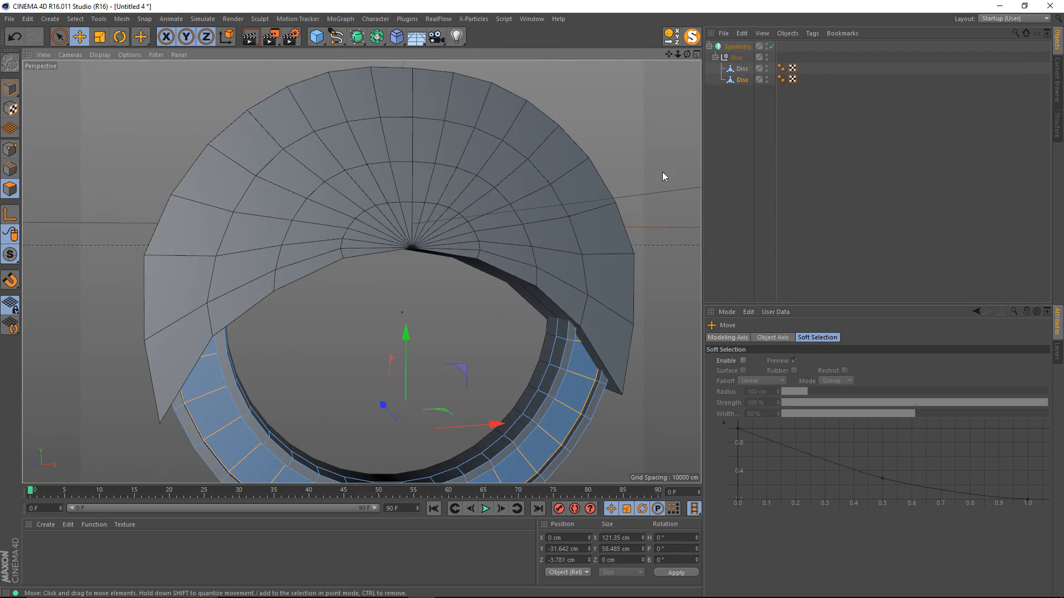
Step: Inset the crescent disc's front face by about 1.3 cm with Extrude Inner and clear the polygon selection
left_click(741, 70)
left_click_drag(332, 302, 378, 317, "alt")
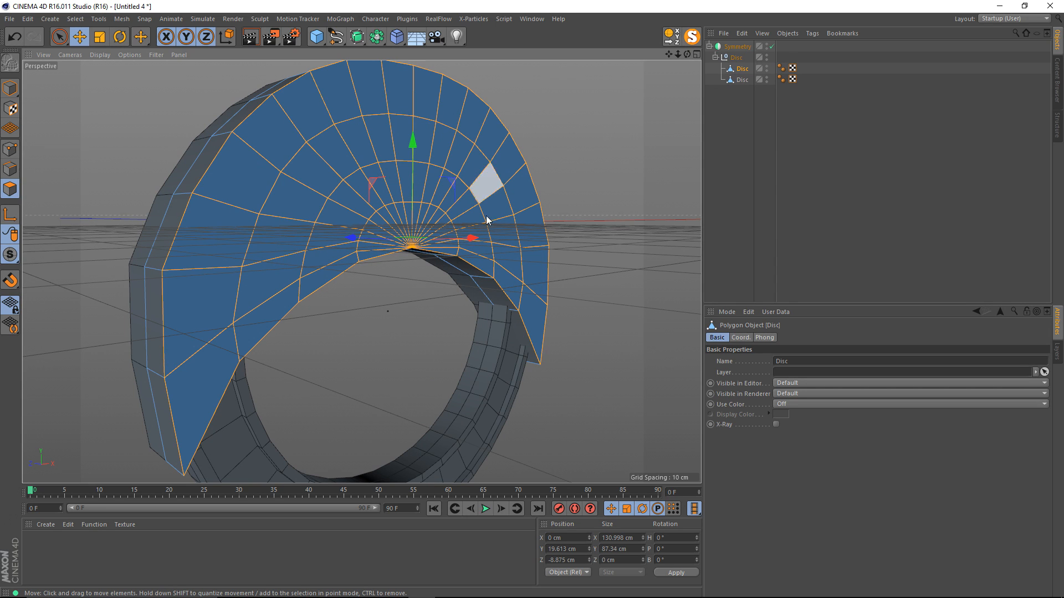
key("m")
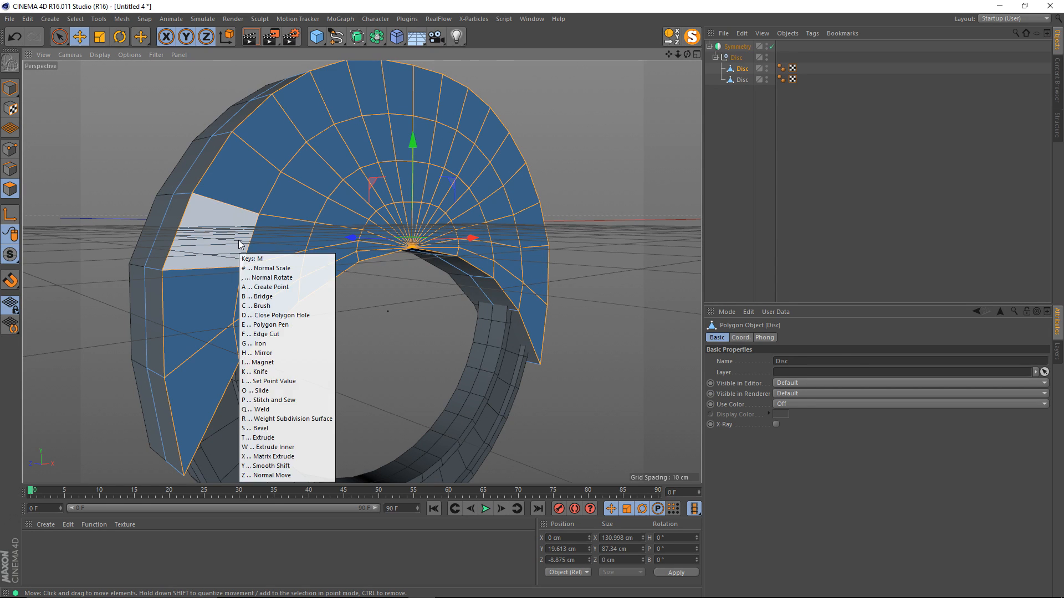
key("w")
left_click_drag(392, 339, 406, 339)
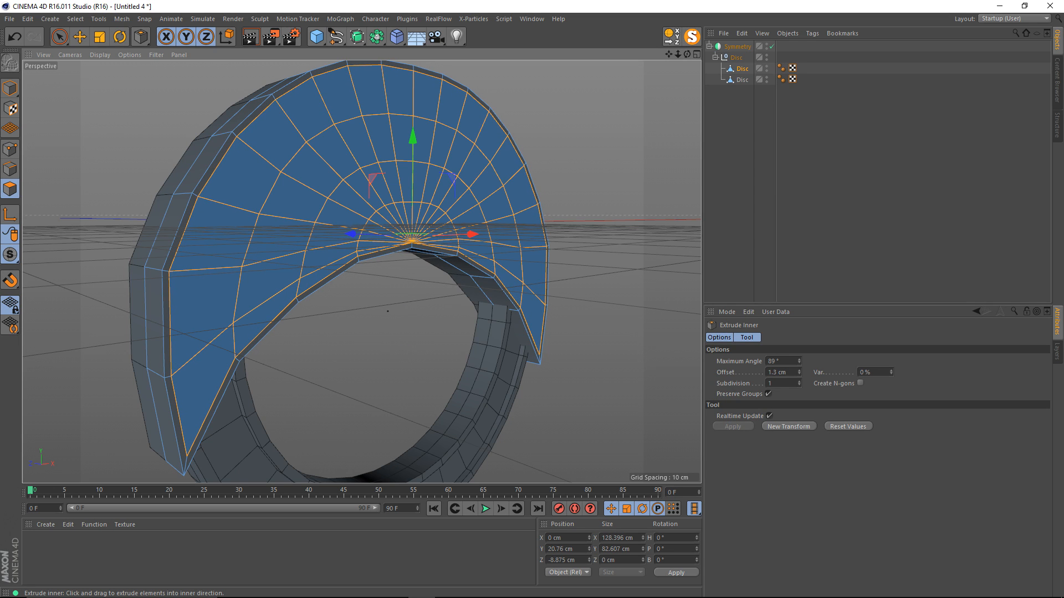
key("e")
left_click_drag(348, 240, 364, 231, "alt")
left_click_drag(364, 231, 437, 298, "alt")
left_click(407, 302)
scroll(406, 302, "down", 3)
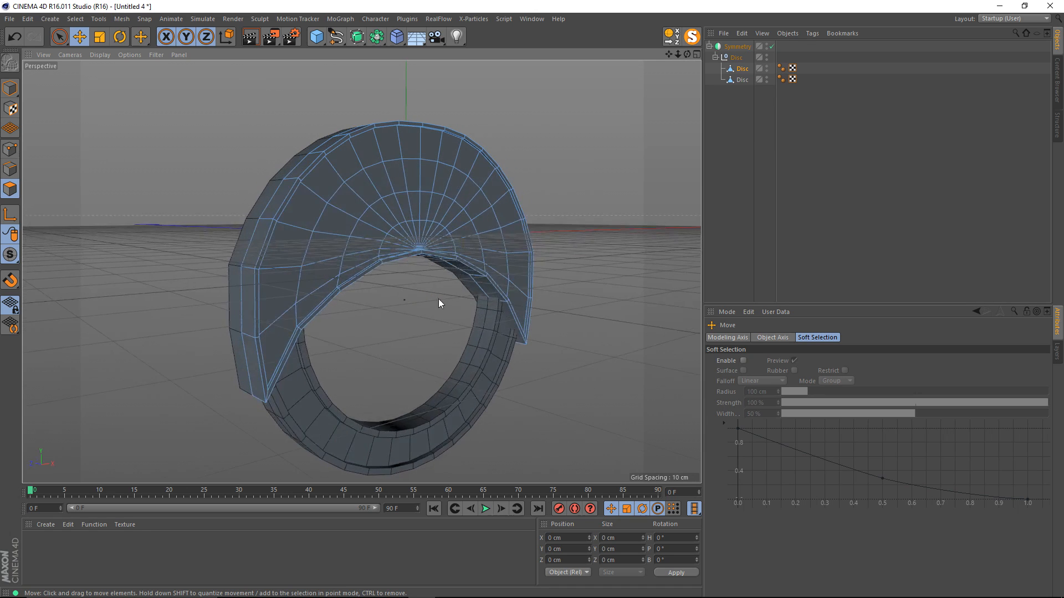
Step: Add a Subdivision Surface as the parent of the Symmetry object
left_click(739, 48)
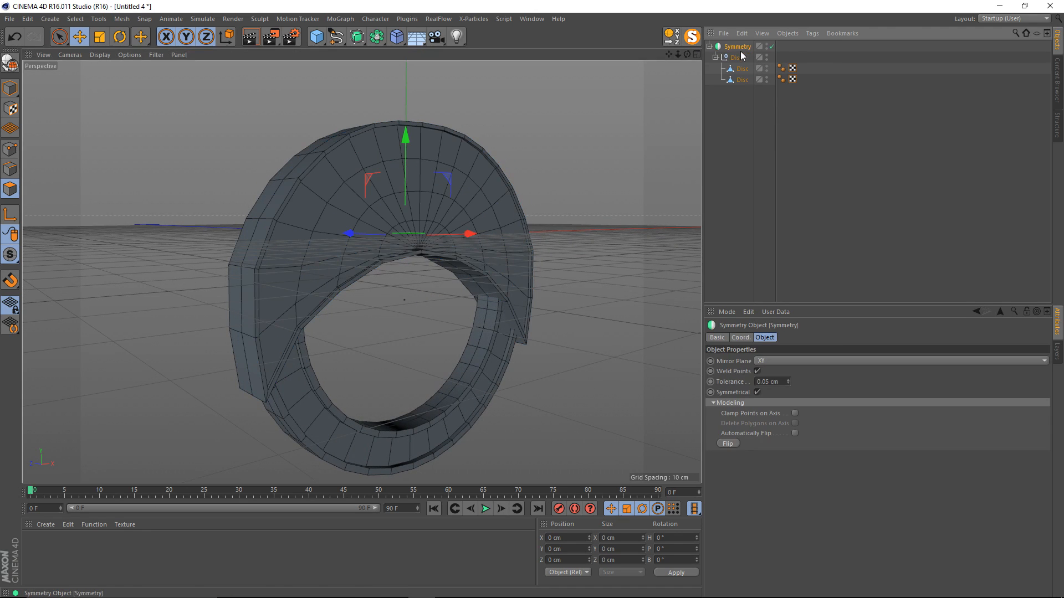
left_click(357, 38)
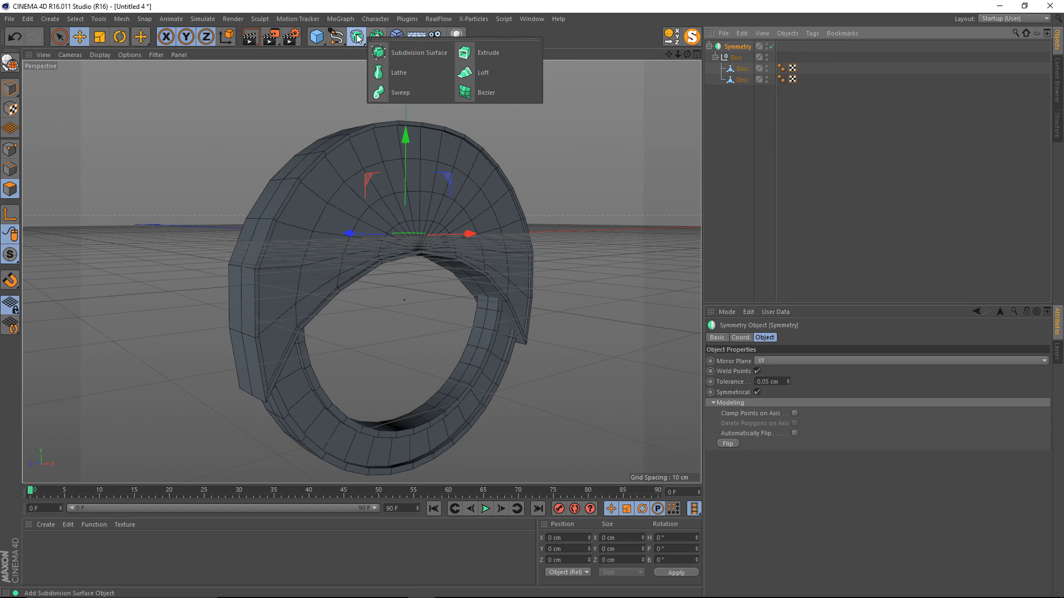
left_click(399, 47)
left_click_drag(744, 48, 744, 49)
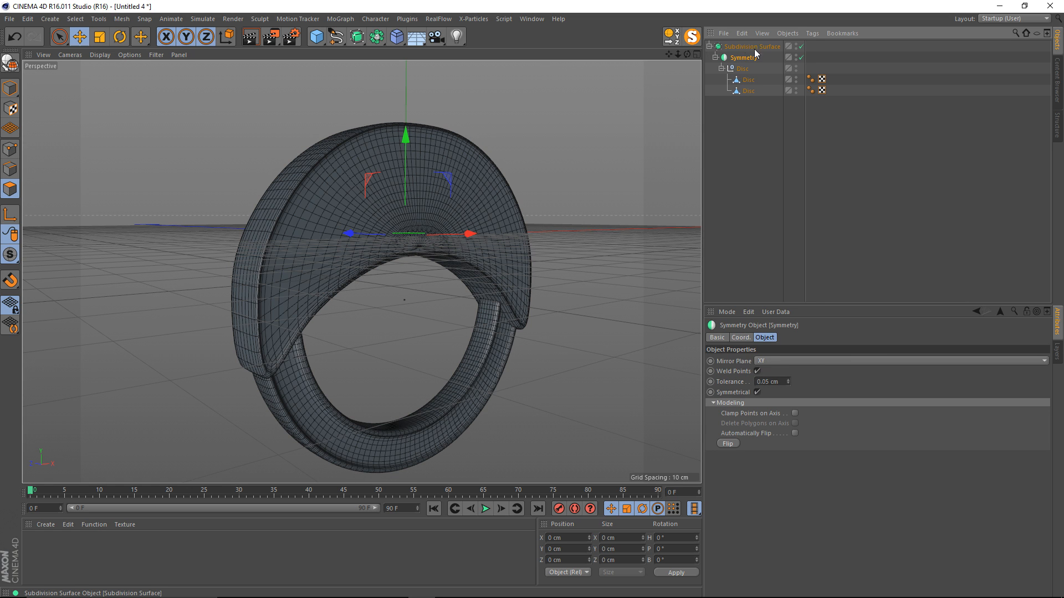
left_click(749, 48)
Step: Set the viewport display to Gouraud Shading without wireframe lines and inspect the smoothed disc and ring
mouse_move(328, 229)
left_mouse_down("alt")
mouse_move(298, 227)
mouse_move(284, 208)
left_mouse_up("alt")
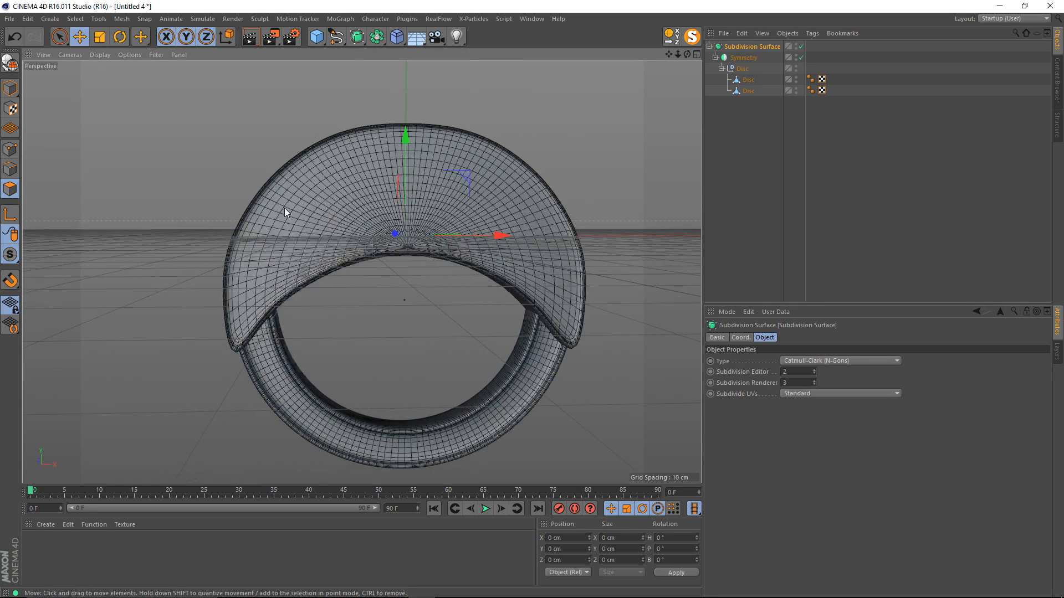
key("n")
key("a")
left_click_drag(439, 181, 427, 223, "alt")
left_click_drag(340, 271, 316, 287, "alt")
scroll(316, 286, "up", 4)
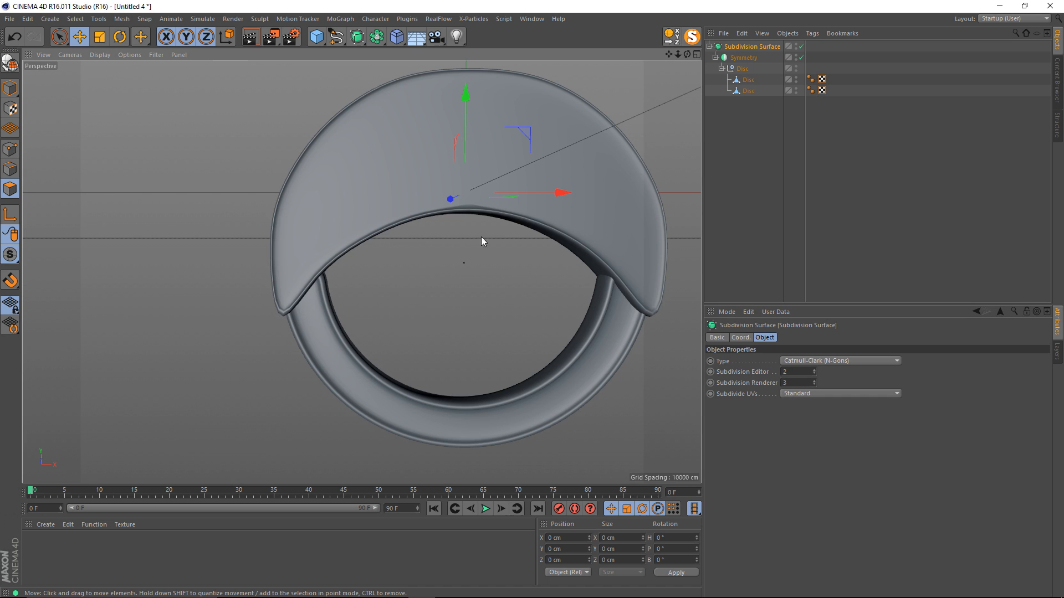
left_click_drag(481, 238, 498, 166, "alt")
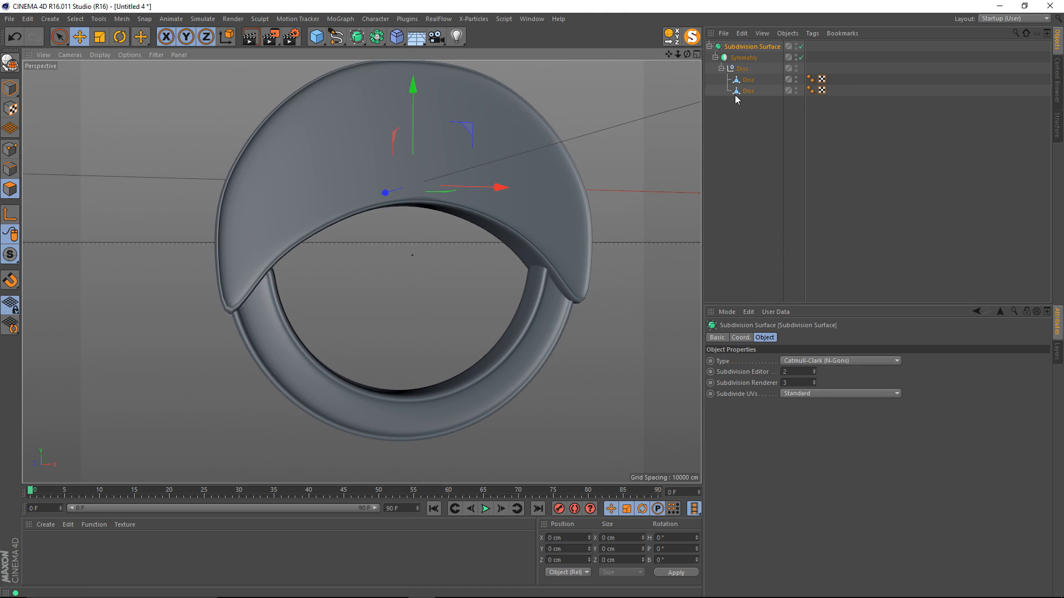
Step: Disable the Subdivision Surface and hide the crescent disc to isolate the lower rim ring
left_click(801, 47)
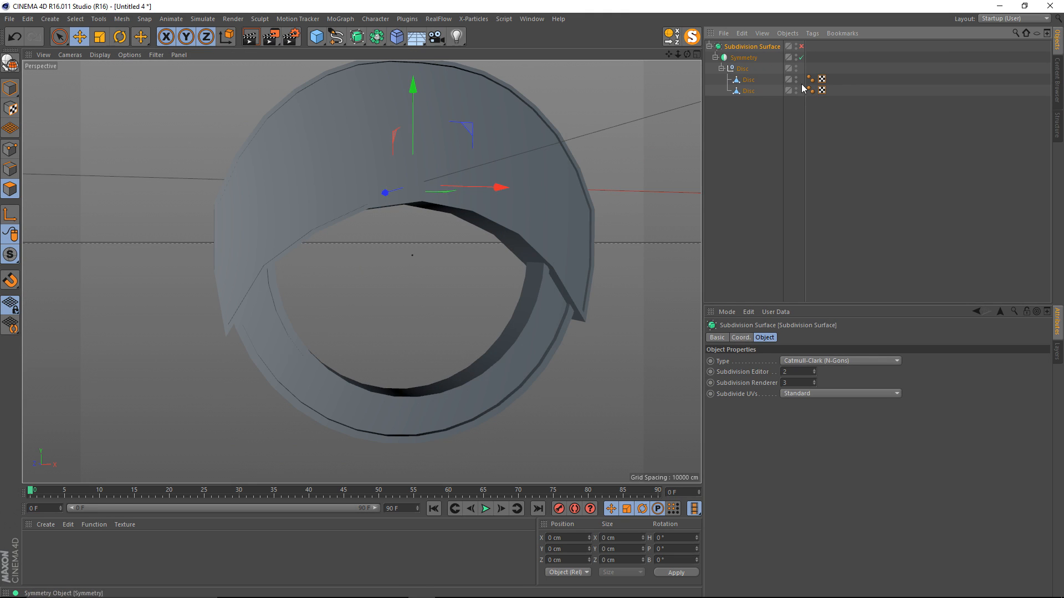
left_click(747, 90)
left_click_drag(700, 109, 452, 228, "alt")
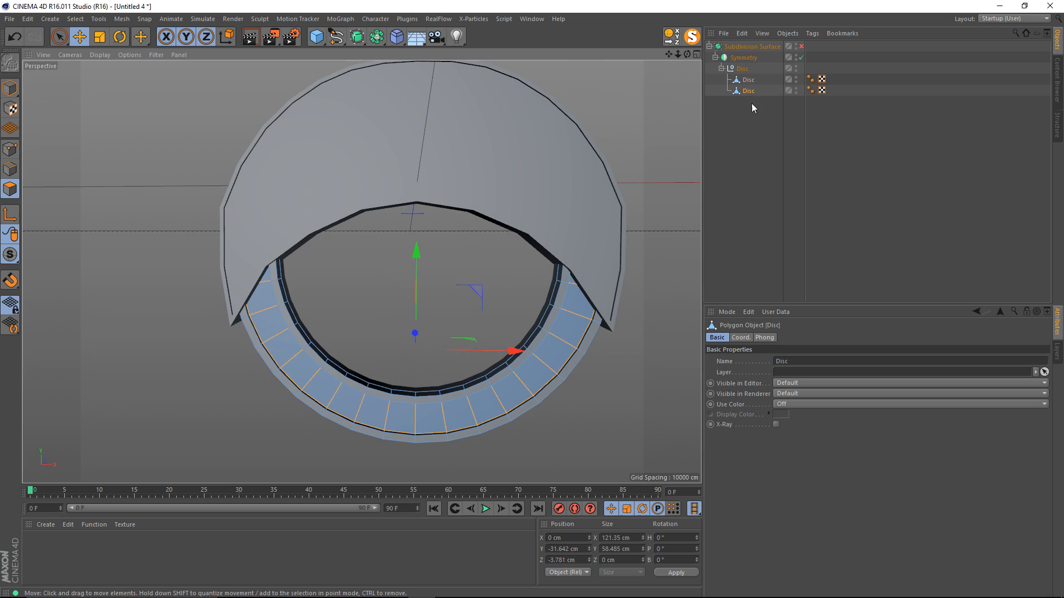
left_click(796, 79)
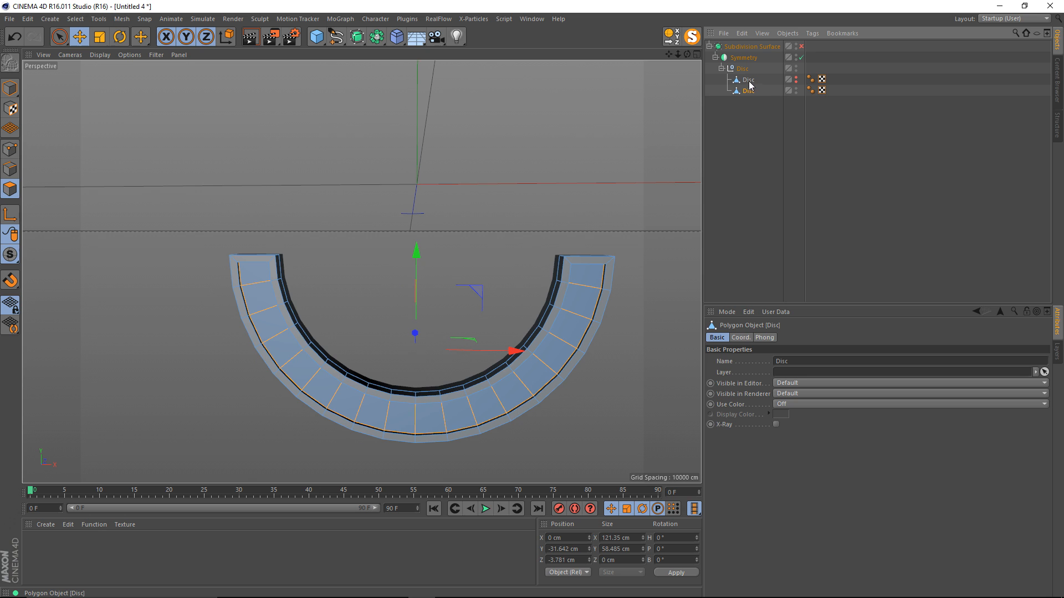
Step: Delete the end cap polygons from both upper ends of the lower rim ring
left_click_drag(637, 183, 576, 262, "alt")
scroll(475, 285, "up", 5)
scroll(540, 277, "down", 1)
left_click(10, 189)
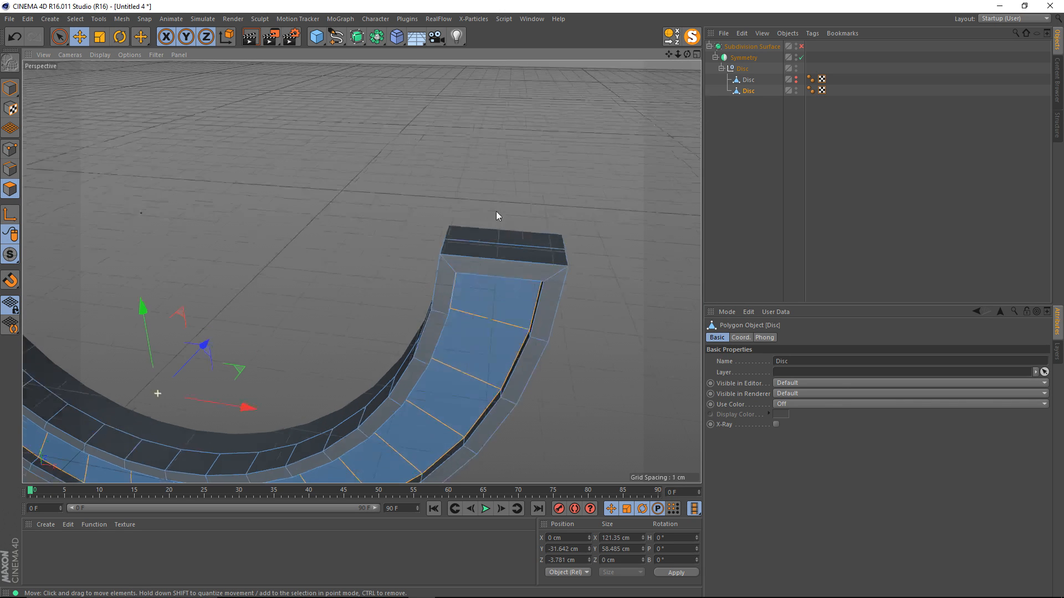
key("9")
left_click(496, 261)
key("Delete")
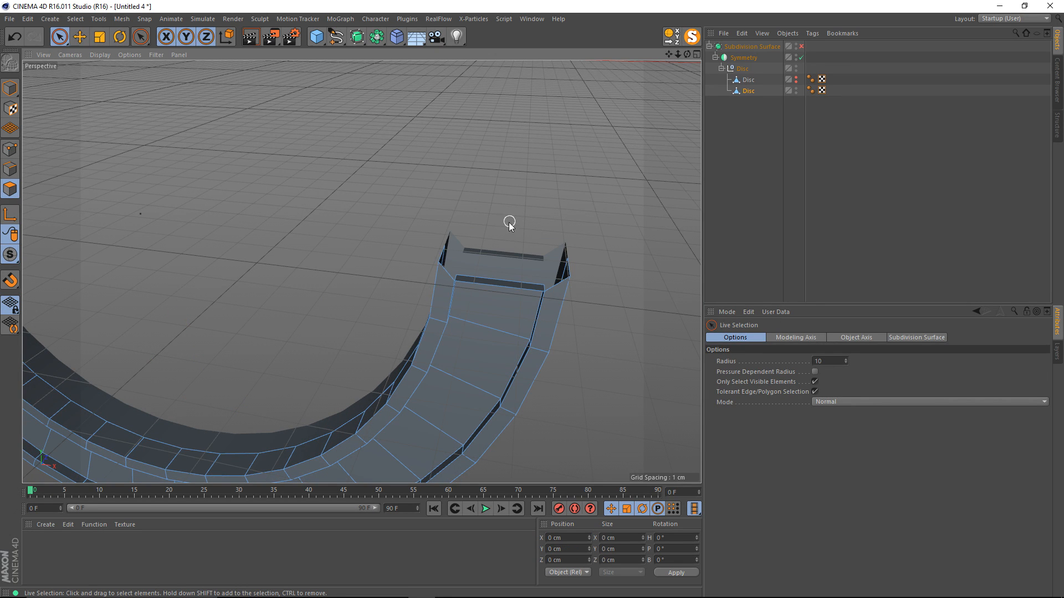
left_click_drag(397, 259, 487, 244, "alt")
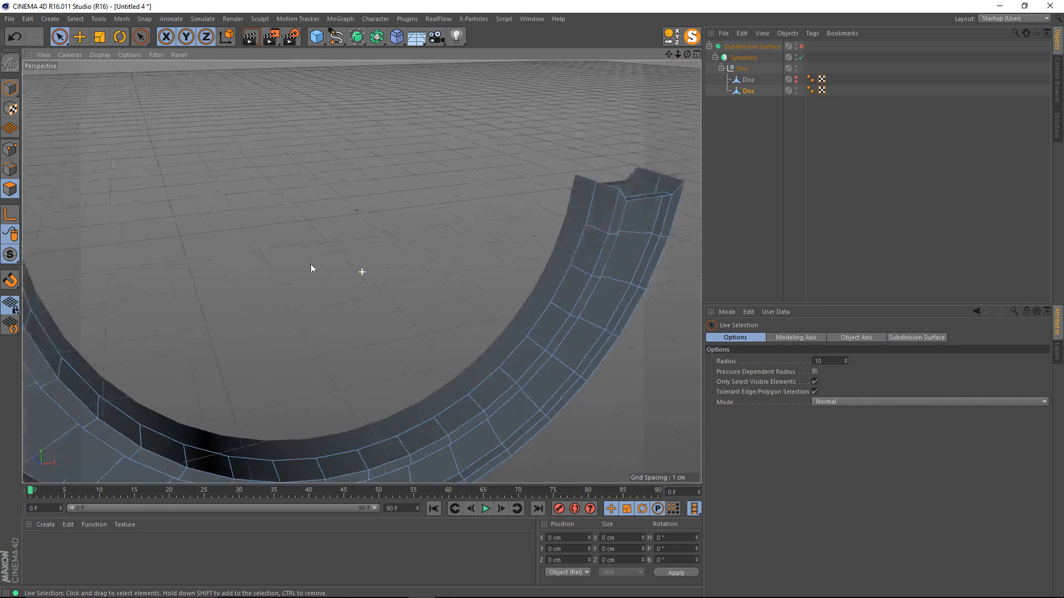
middle_click_drag(289, 265, 543, 272, "alt")
left_click_drag(294, 250, 299, 258)
key("Delete")
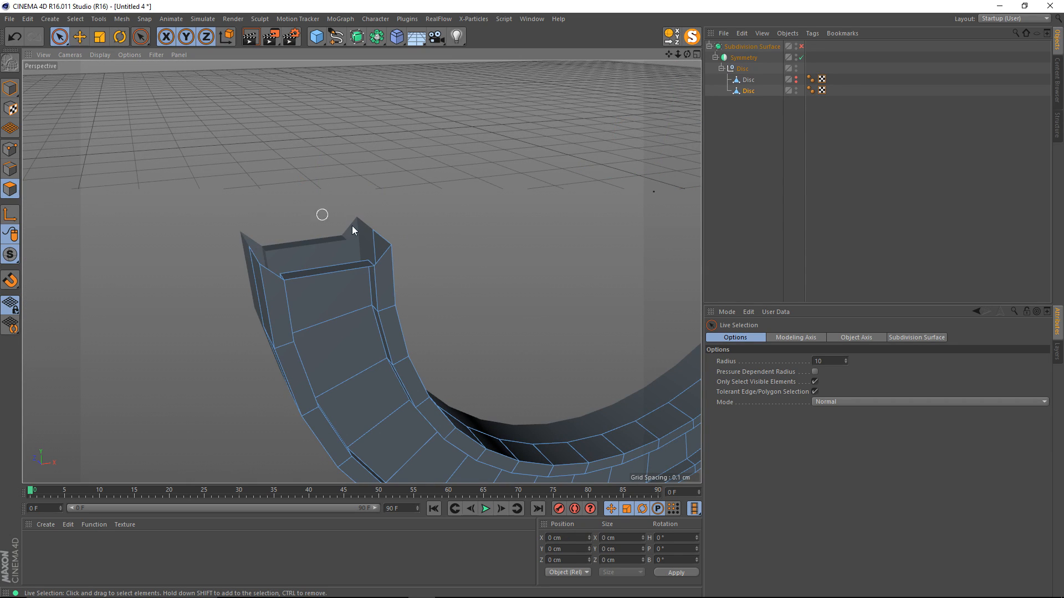
Step: Delete the narrow polygons that close off the recess at both ends of the lower rim ring
scroll(322, 249, "up", 3)
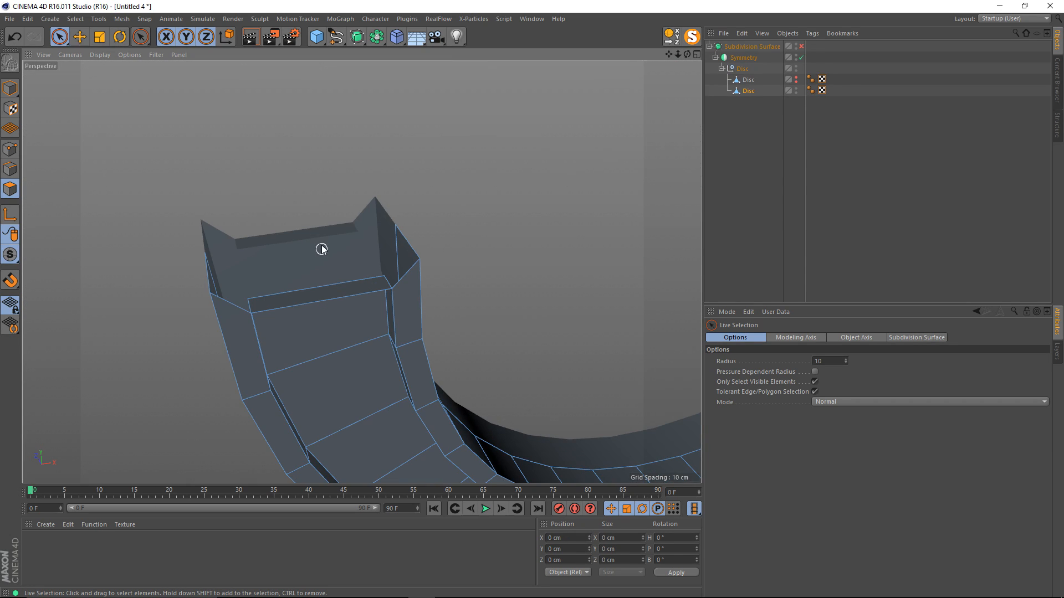
left_click(318, 292)
key("Delete")
left_click_drag(521, 218, 482, 300, "alt")
left_click(487, 356)
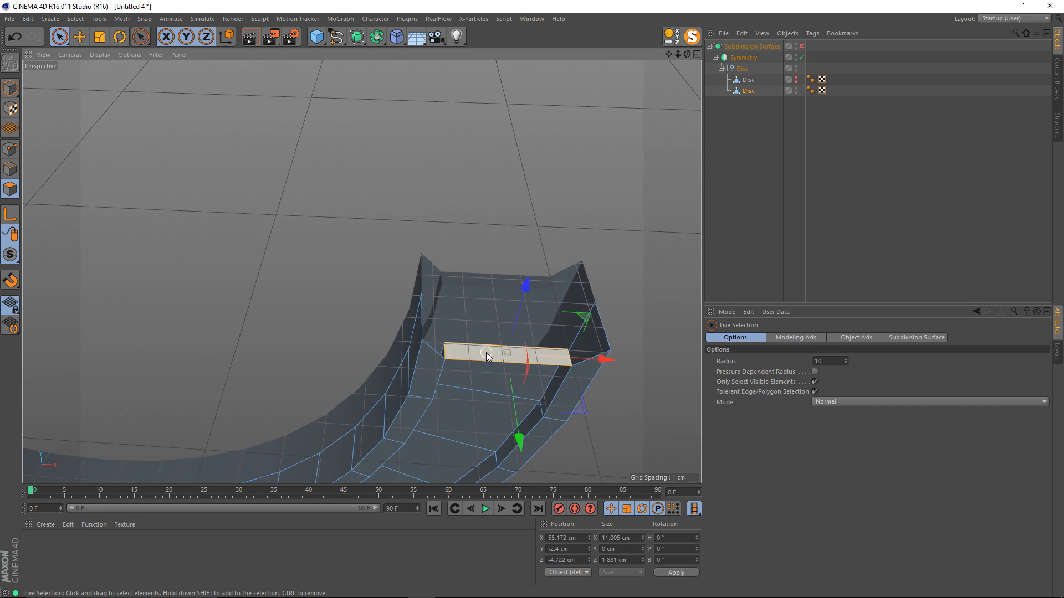
key("Delete")
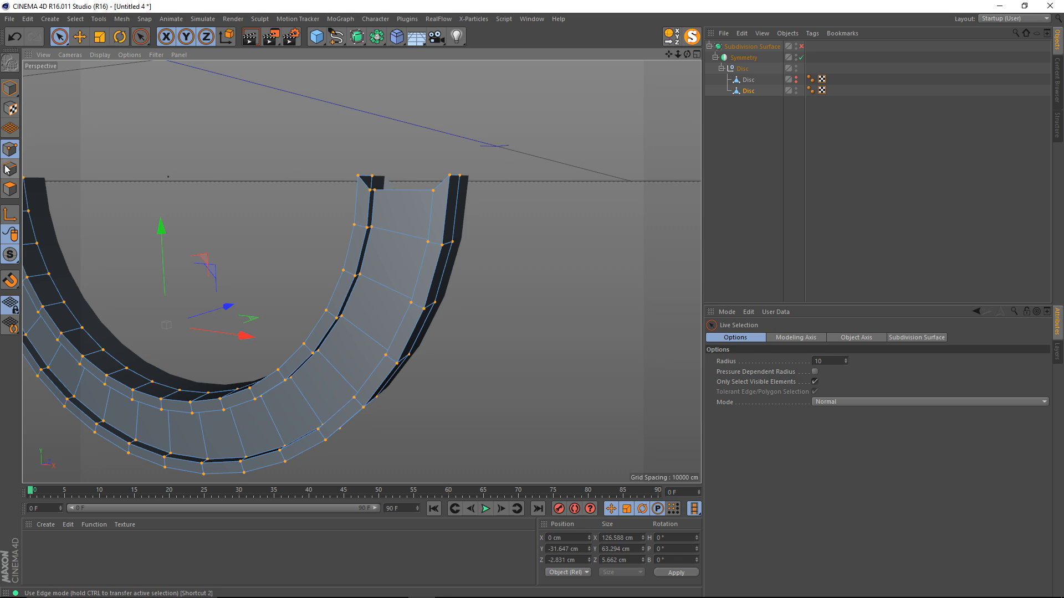
Step: Cut supporting edge loops close to both edges of the ring's inner recess wall using the Knife in Loop mode
left_click(7, 169)
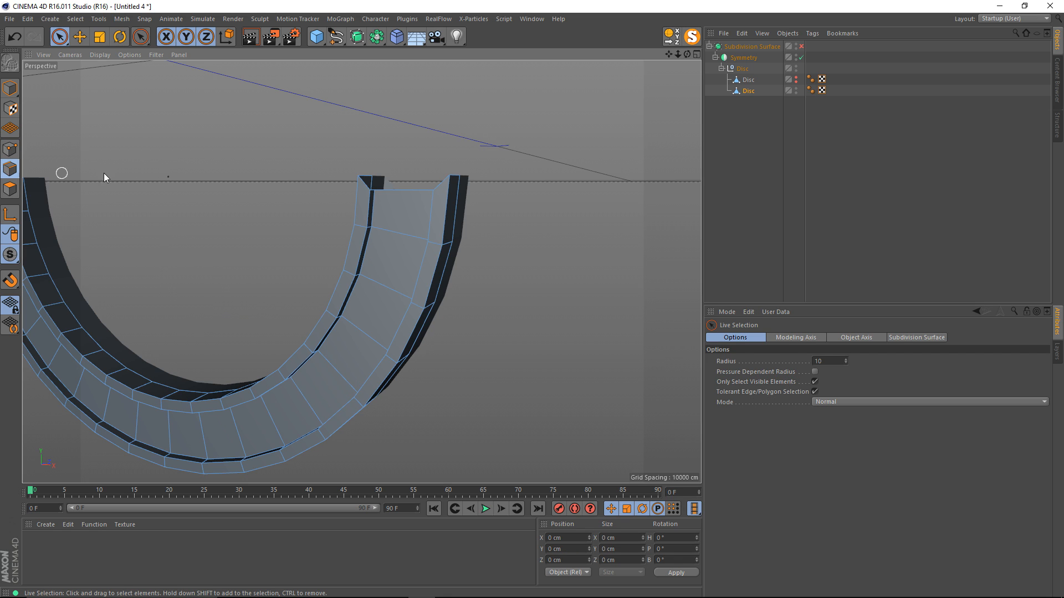
left_click_drag(232, 163, 340, 192, "alt")
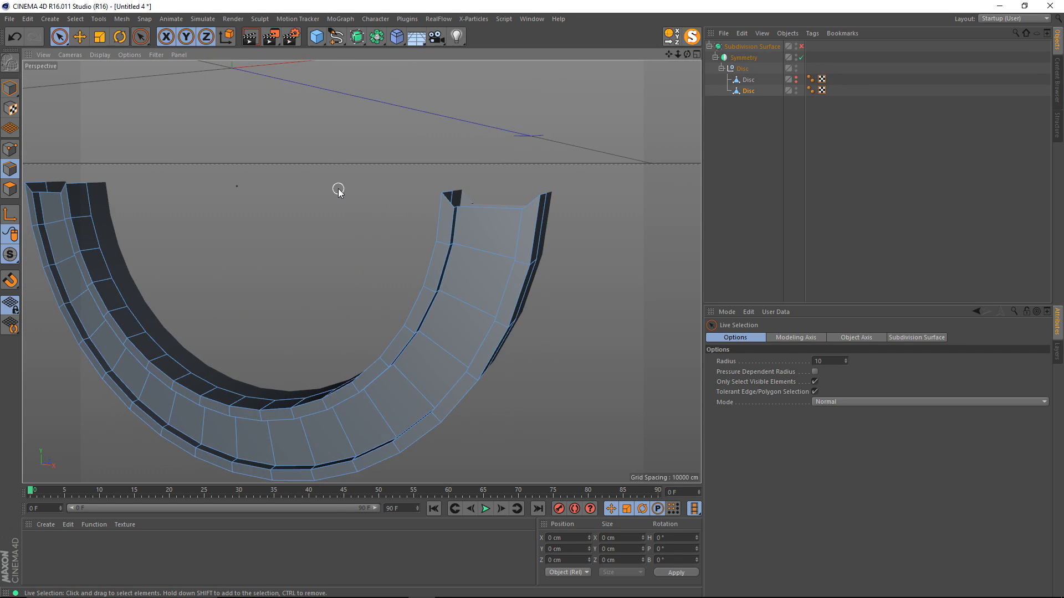
key("k")
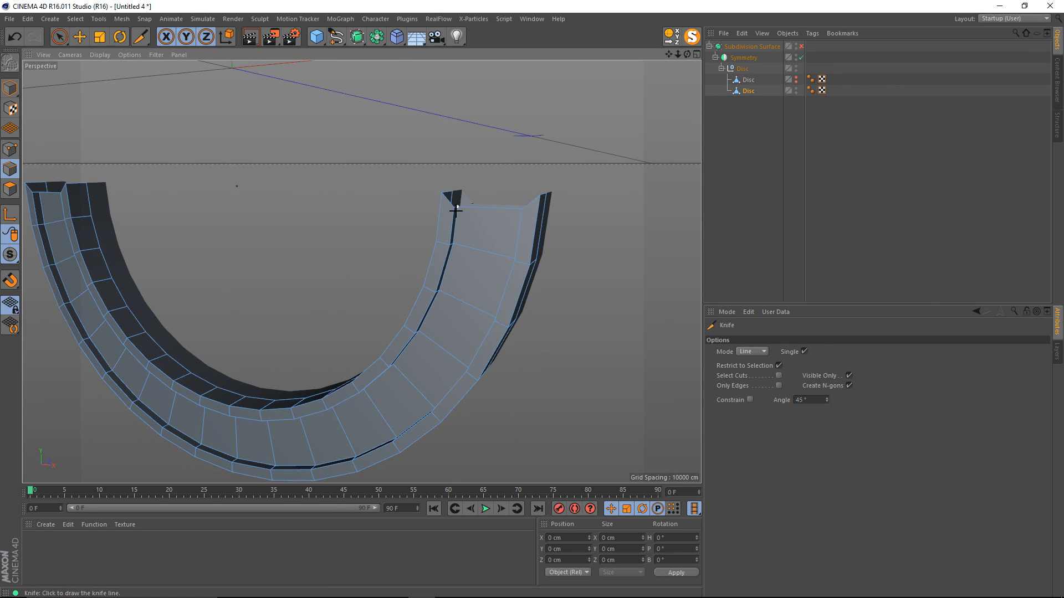
left_click(754, 351)
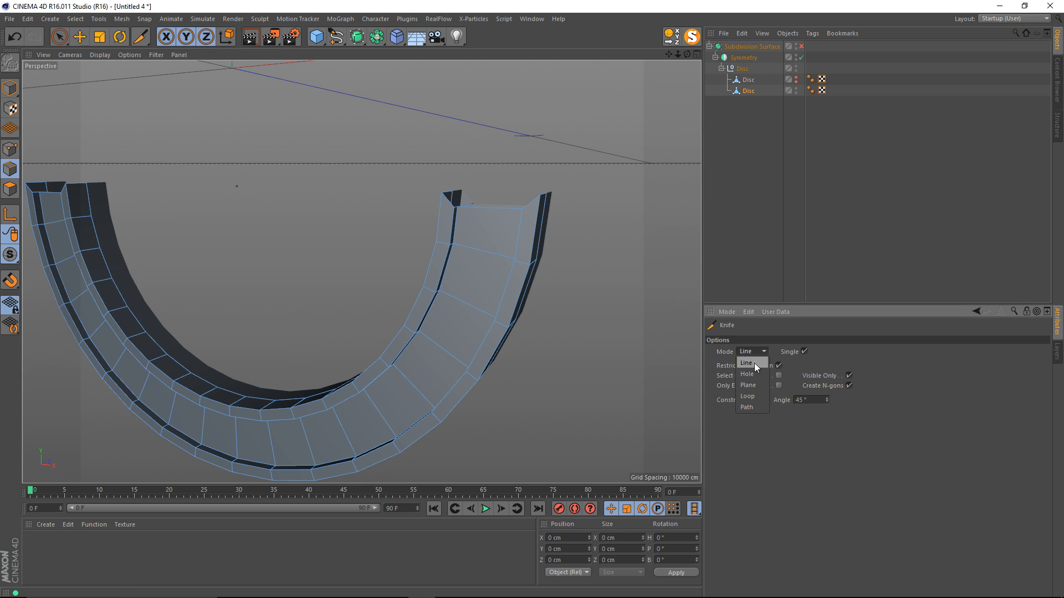
left_click(754, 398)
left_click_drag(435, 214, 391, 207, "alt")
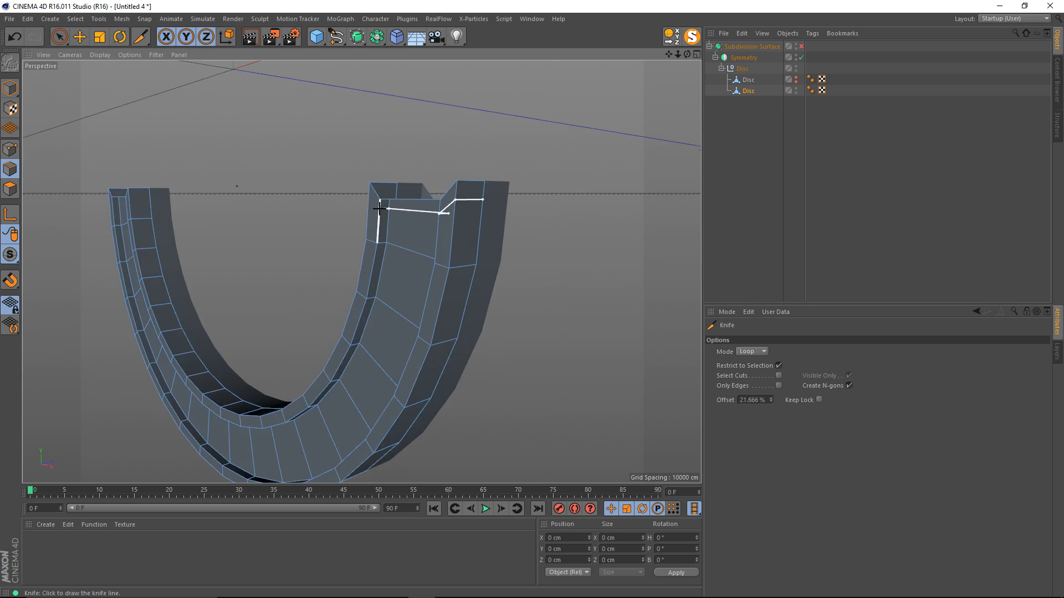
right_click_drag(391, 206, 232, 194, "alt")
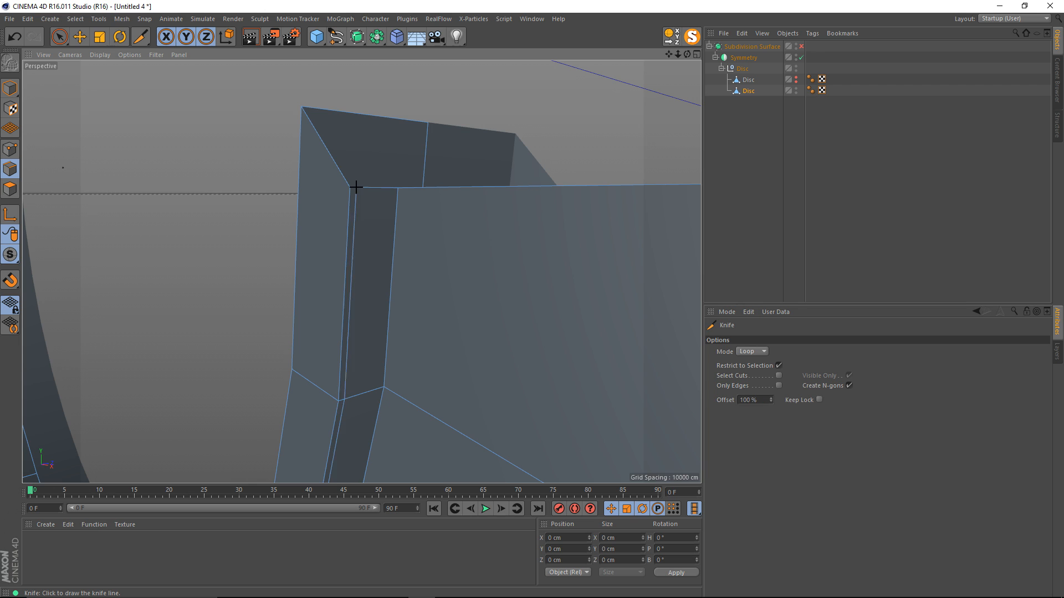
left_click(389, 188)
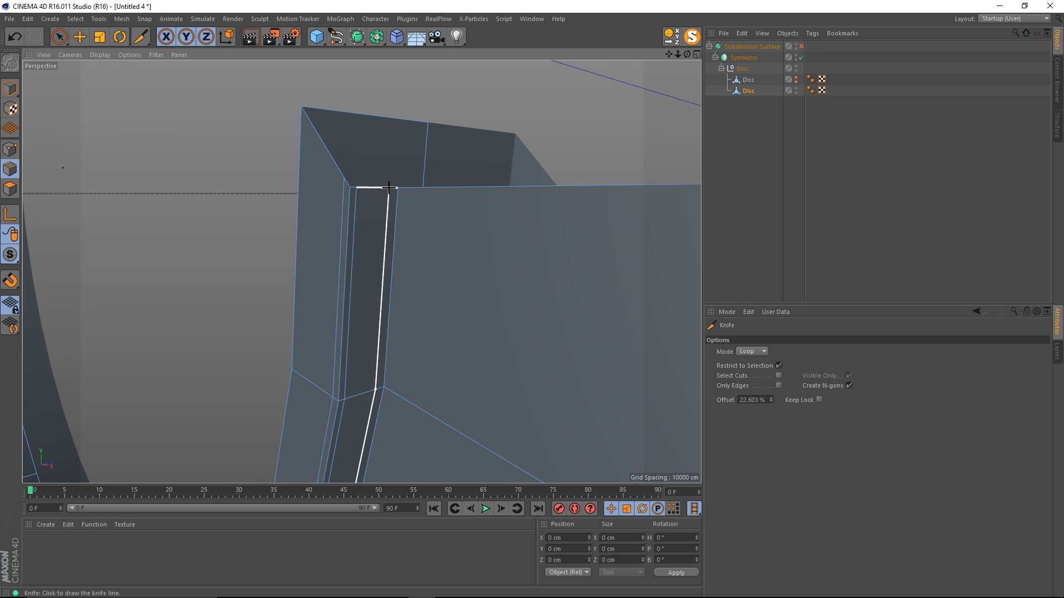
left_click(405, 189)
Step: Cut supporting edge loops on both sides of the ring's inner front edge, on the front rim and the inner wall
left_click_drag(403, 206, 442, 219, "alt")
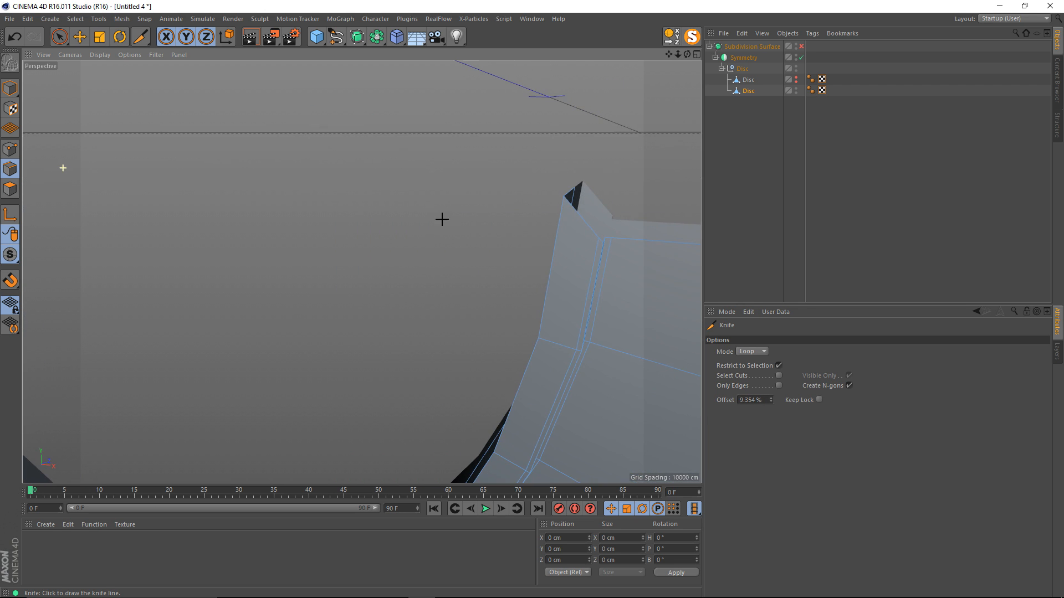
middle_click_drag(546, 202, 412, 196, "alt")
scroll(437, 193, "up", 3)
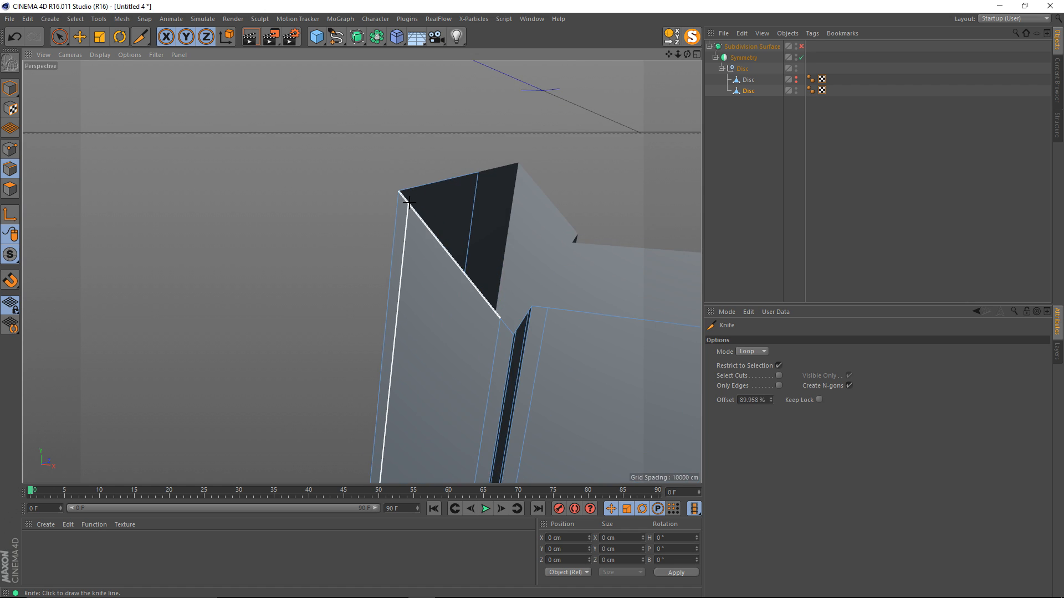
left_click(409, 203)
scroll(409, 203, "down", 5)
left_click_drag(354, 201, 692, 173, "alt")
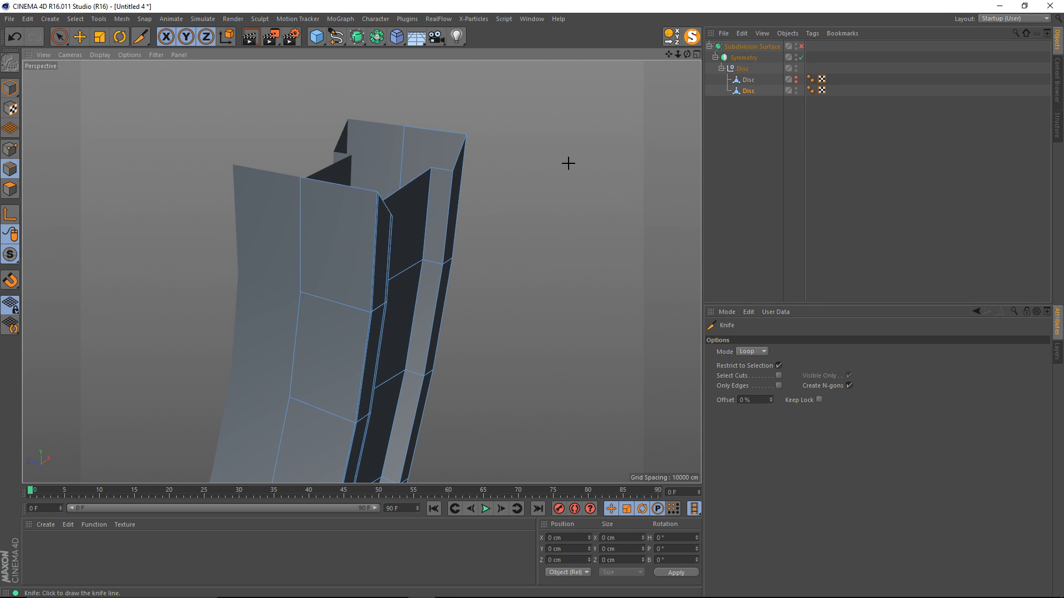
left_click(373, 191)
middle_click_drag(363, 205, 409, 237, "alt")
left_click_drag(272, 228, 261, 228, "alt")
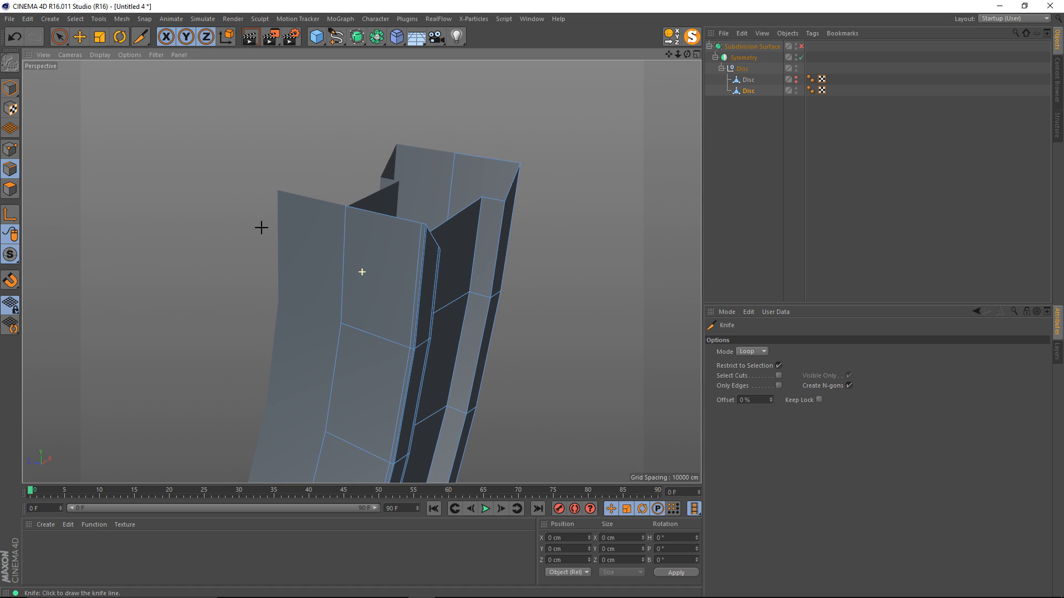
Step: Cut supporting edge loops along both edges of the ring's outer recess wall, on the recess floor, wall and outer front rim
left_click(476, 198)
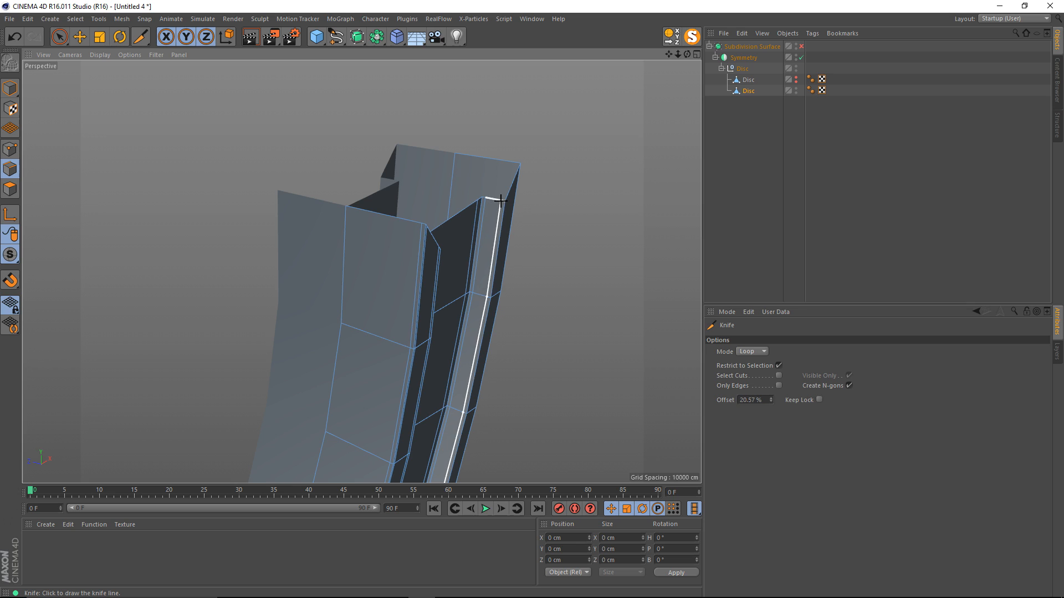
left_click(501, 201)
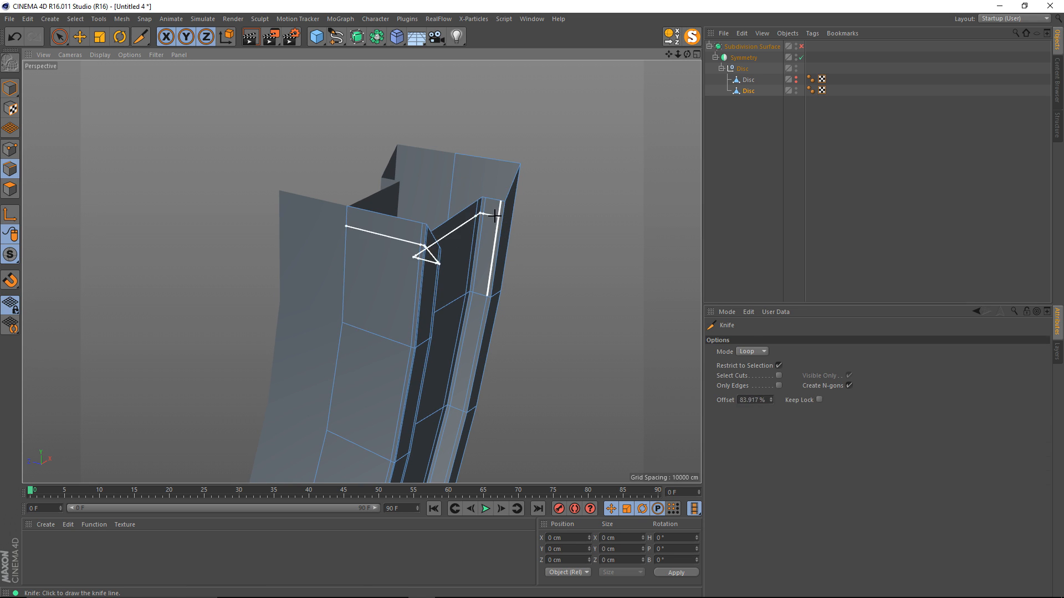
key("e")
left_click(503, 202)
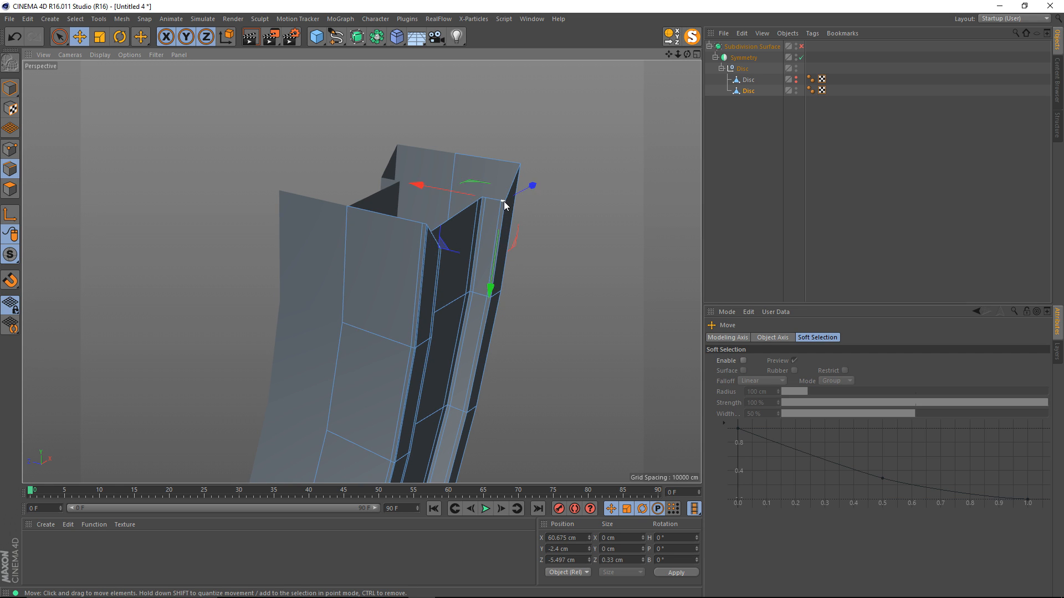
key("s")
scroll(382, 252, "down", 4)
left_click_drag(378, 243, 616, 208, "alt")
left_click(617, 208)
key("k")
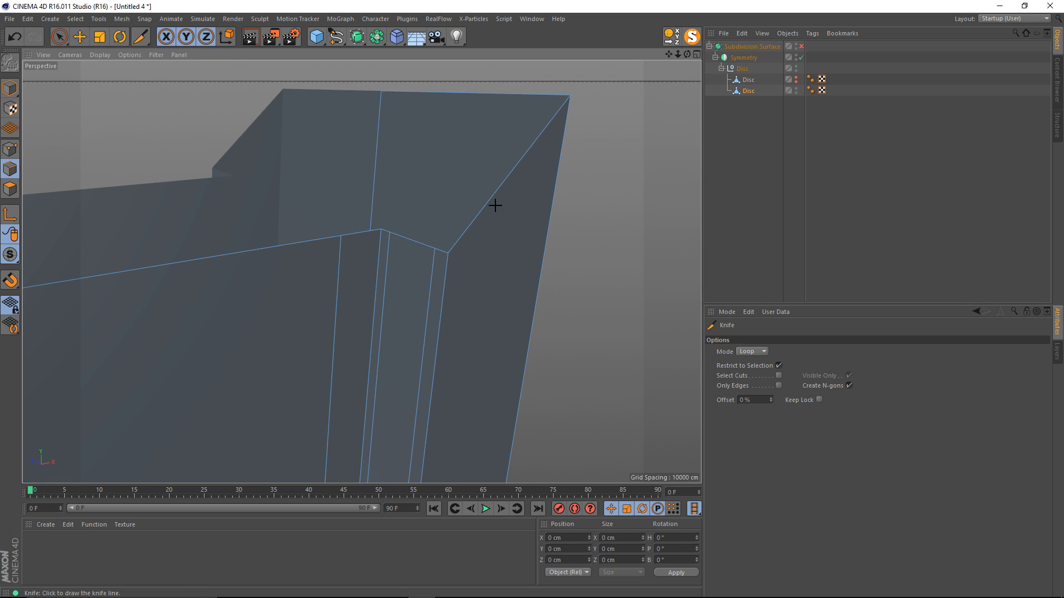
left_click(461, 240)
key("e")
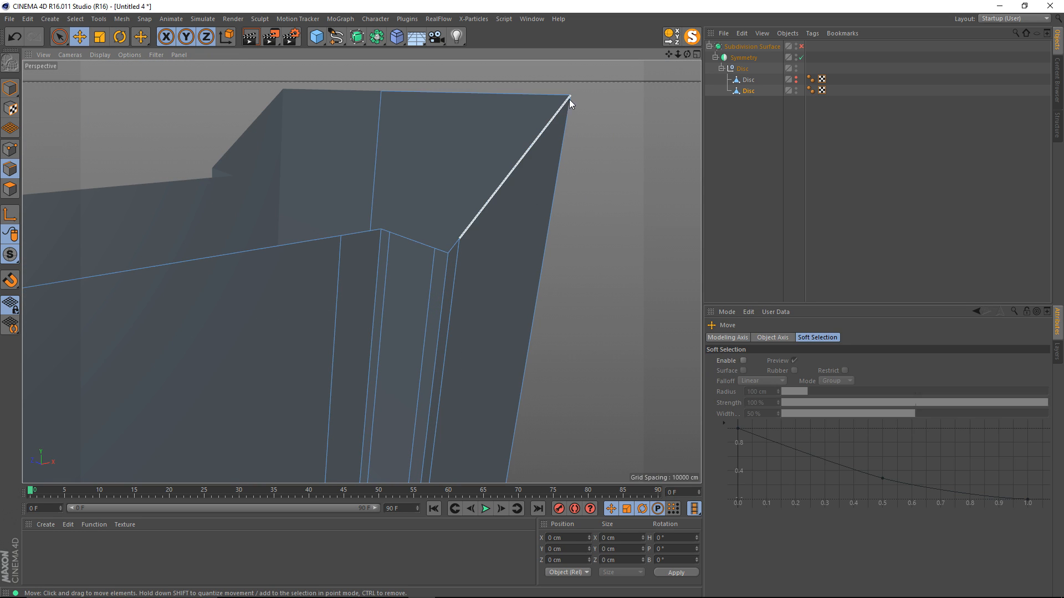
Step: Cut supporting edge loops close to the ring's outer front edge, using its corner point to focus the work
left_click(10, 149)
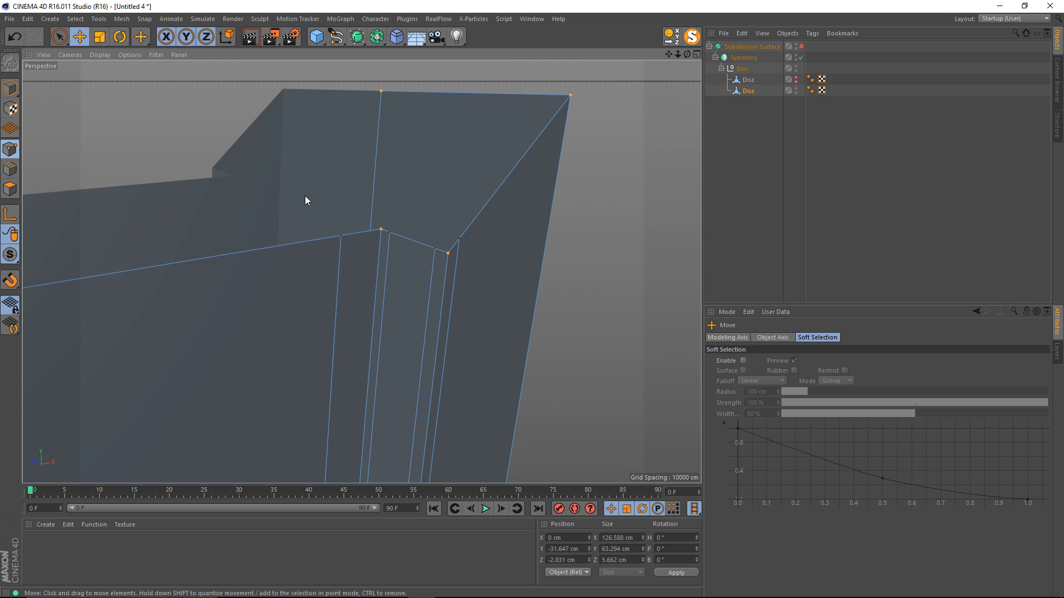
left_click(571, 97)
key("s")
mouse_move(385, 272)
left_mouse_down("alt")
mouse_move(361, 272)
mouse_move(235, 350)
mouse_move(308, 348)
mouse_move(398, 286)
mouse_move(478, 252)
mouse_move(387, 271)
left_mouse_up("alt")
key("k")
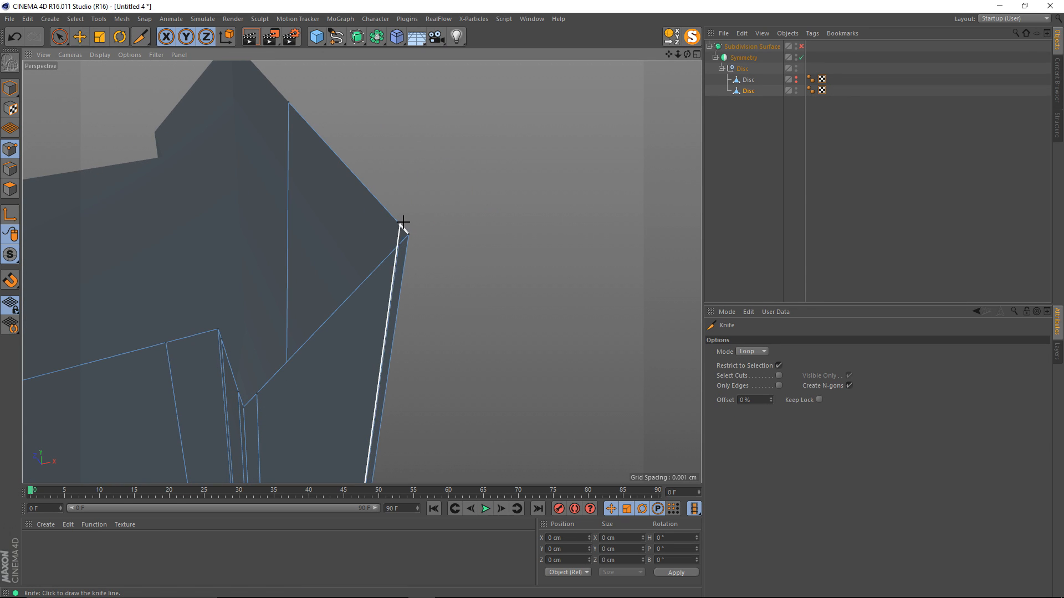
scroll(352, 252, "down", 10)
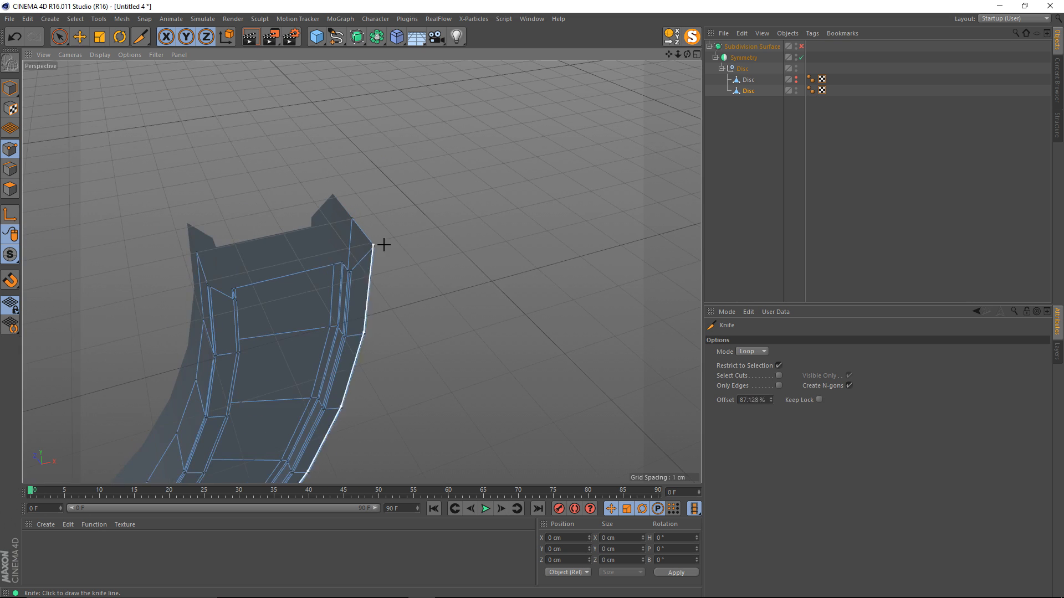
Step: Return to model mode, turn the Subdivision Surface on for the lower rim ring and deselect the ring
left_click_drag(332, 229, 359, 247, "alt")
right_click_drag(389, 314, 388, 266, "alt")
left_click_drag(388, 238, 459, 169, "alt")
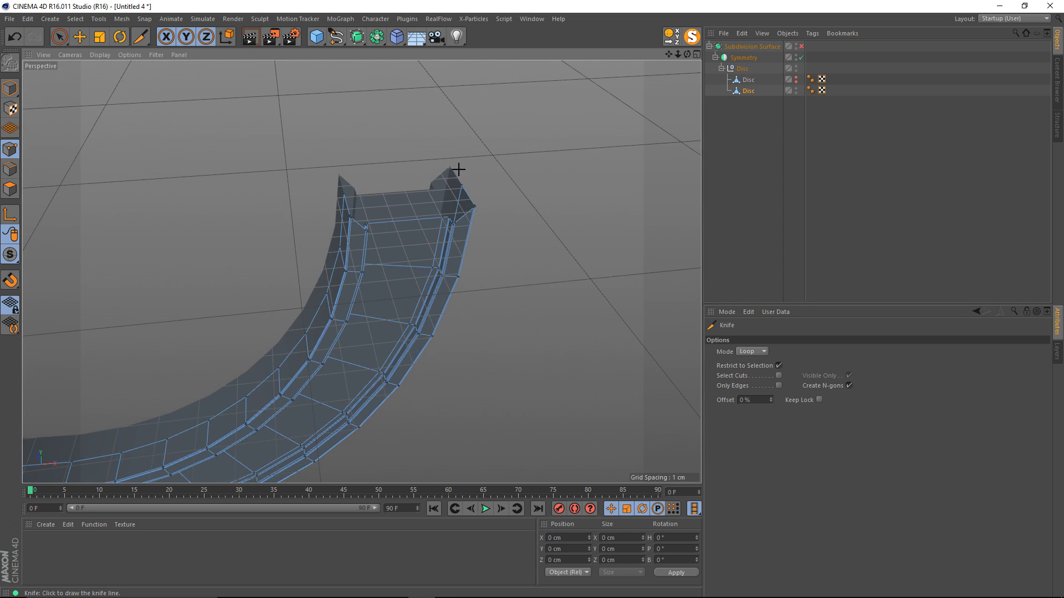
left_click(8, 93)
right_click_drag(335, 186, 266, 194, "alt")
middle_click_drag(266, 194, 400, 201, "alt")
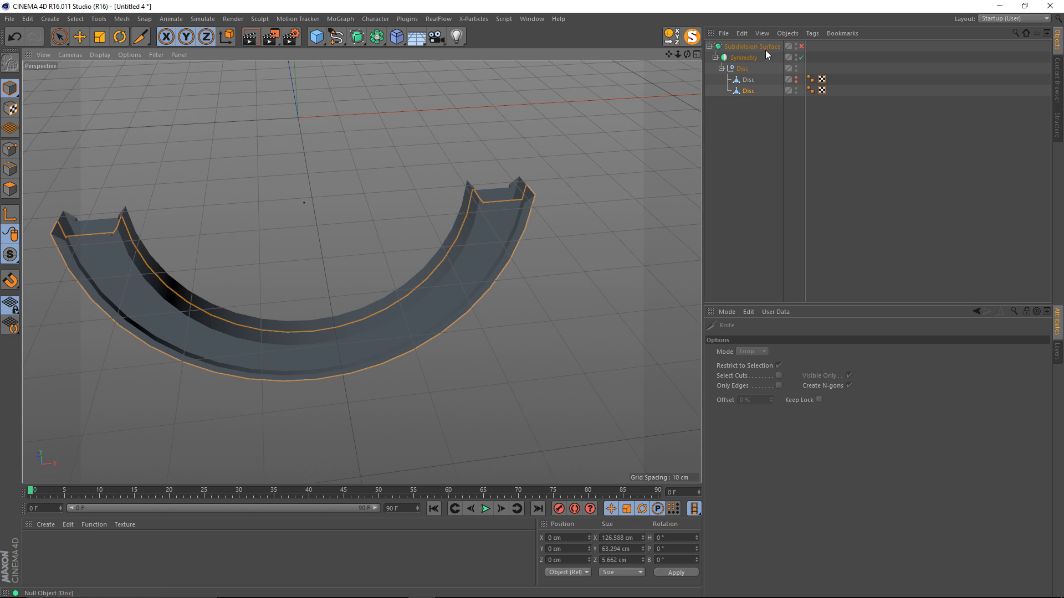
left_click(800, 46)
key("e")
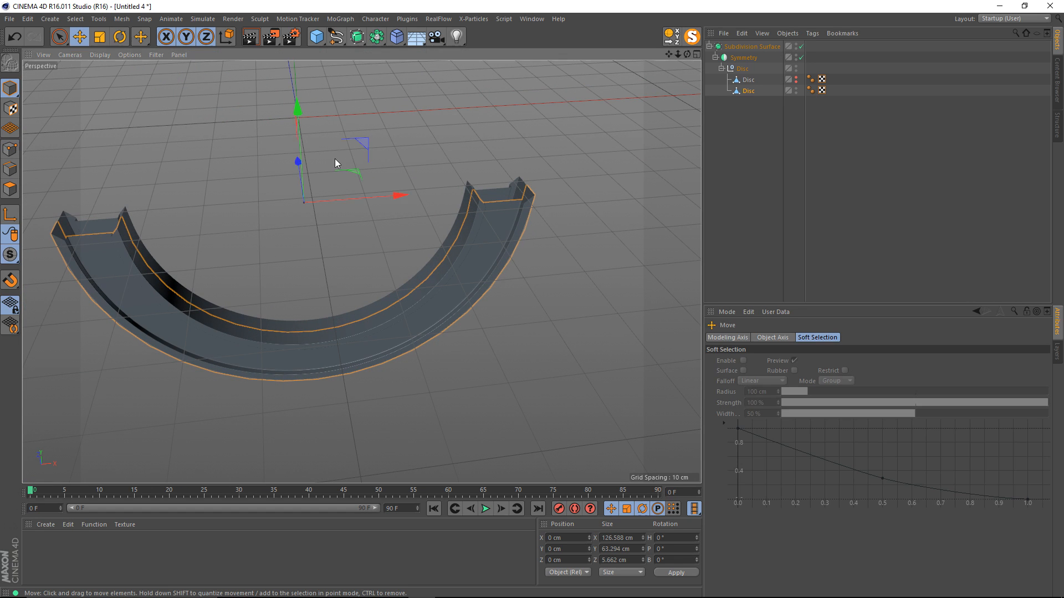
left_click(335, 159)
Step: Examine the smoothed ring's recess edges, surface shading and open upper ends from several angles
left_click_drag(268, 268, 171, 194, "alt")
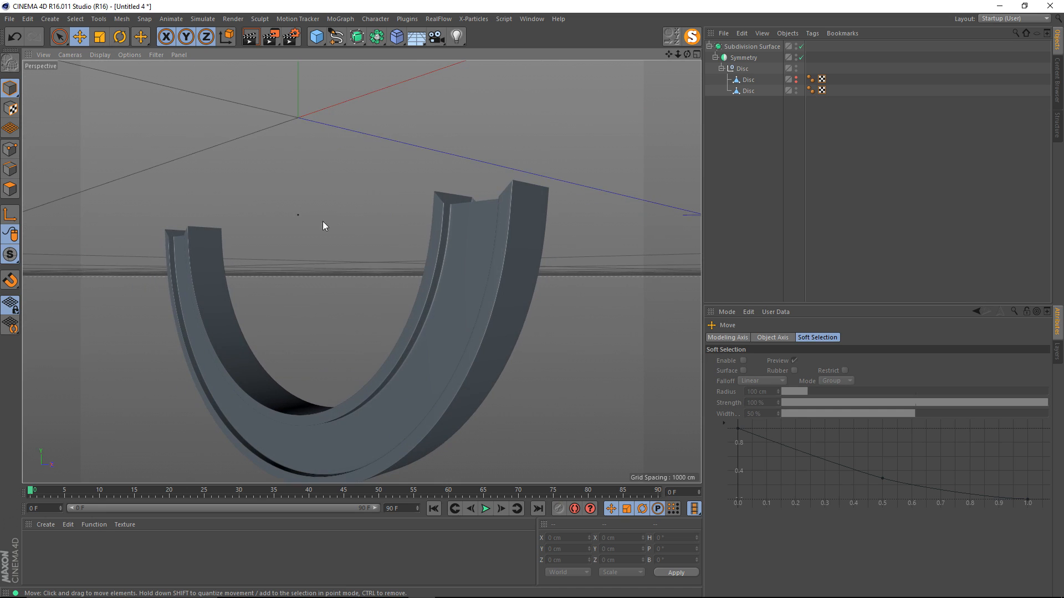
left_click_drag(416, 227, 434, 227, "alt")
right_click_drag(462, 227, 488, 237, "alt")
middle_click_drag(487, 236, 520, 115, "alt")
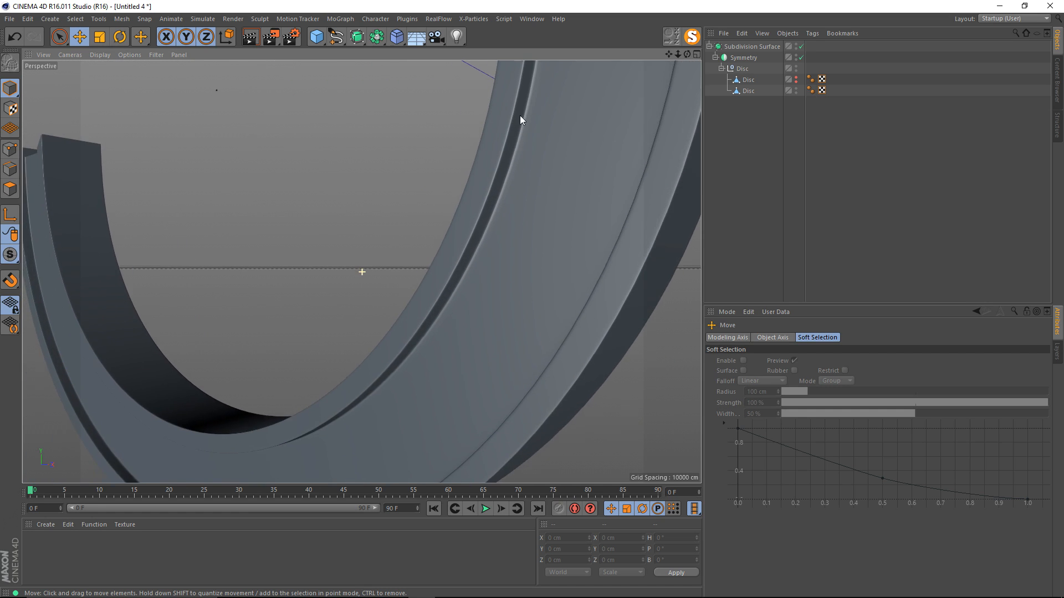
right_click_drag(520, 115, 387, 254, "alt")
left_click_drag(386, 254, 271, 230, "alt")
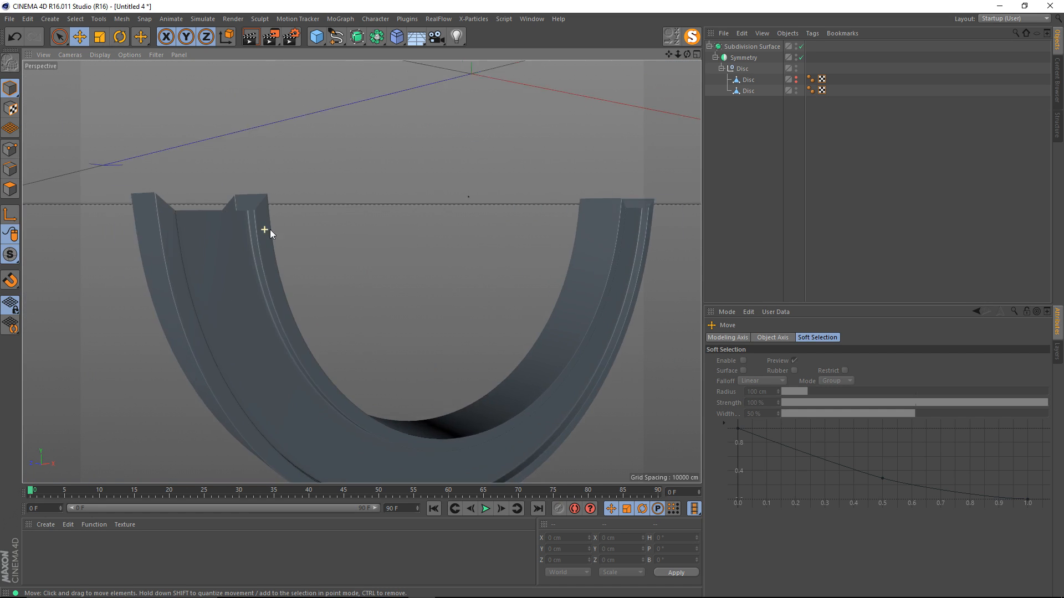
right_click_drag(271, 230, 297, 197, "alt")
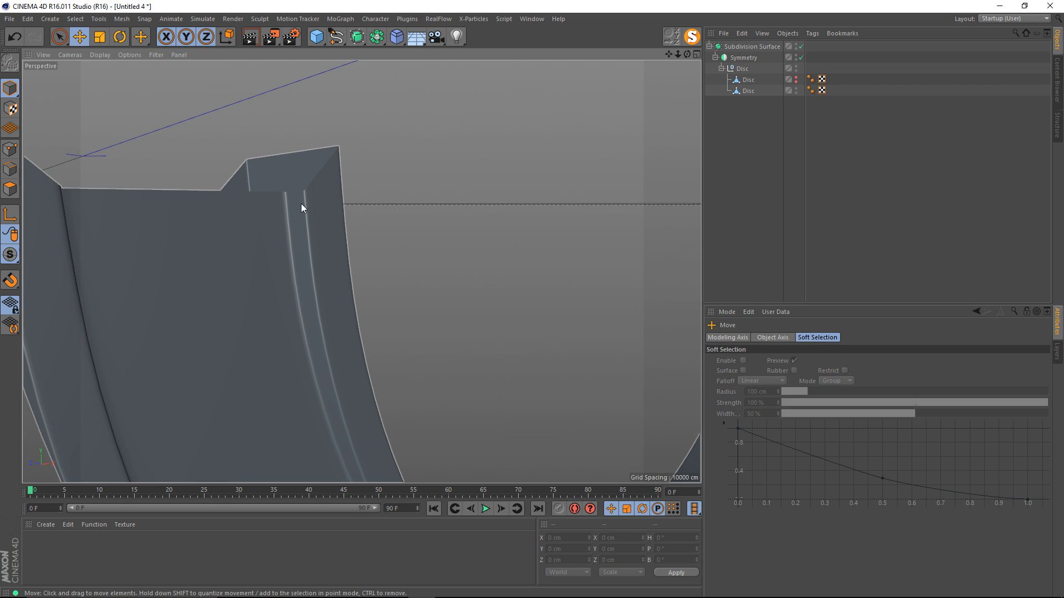
middle_click_drag(311, 212, 398, 216, "alt")
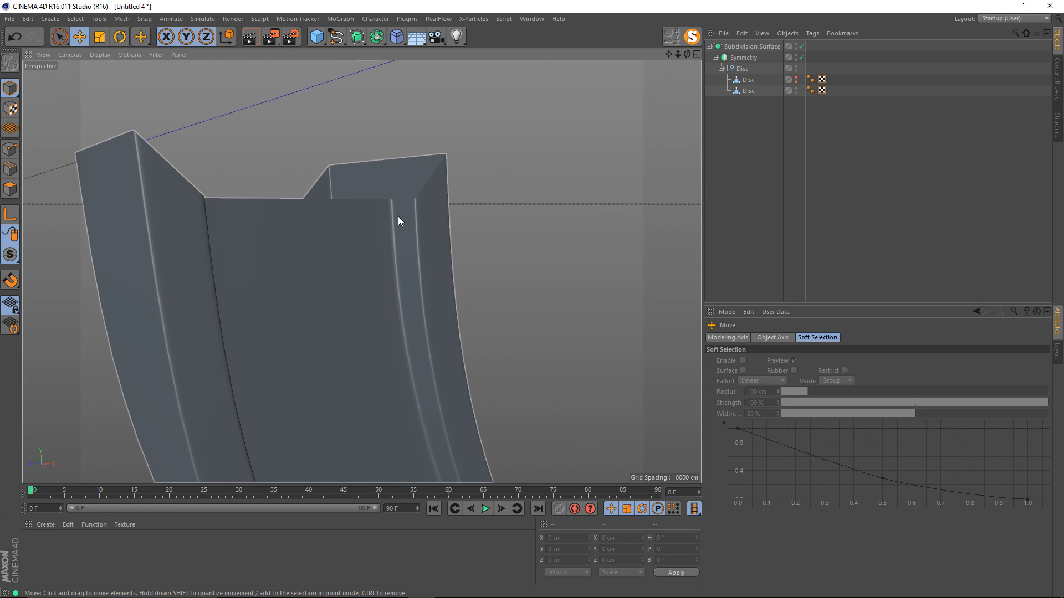
right_click_drag(397, 216, 372, 220, "alt")
Step: Show the crescent hub in place of the lower rim ring, with the Subdivision Surface turned off
left_click(744, 124)
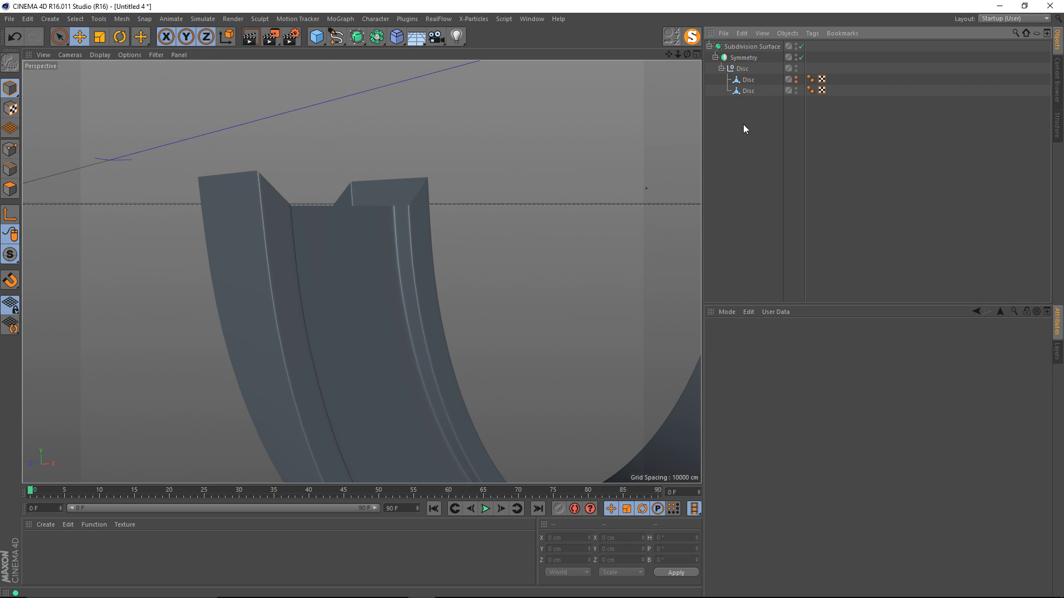
left_click(748, 81)
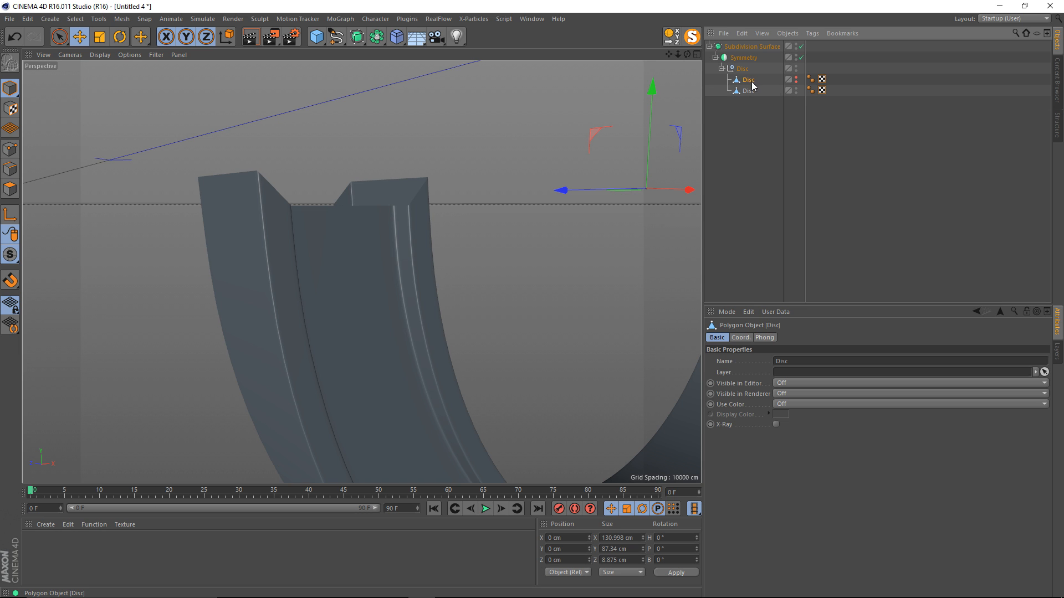
left_click(796, 79, "alt")
left_click_drag(504, 145, 411, 208, "alt")
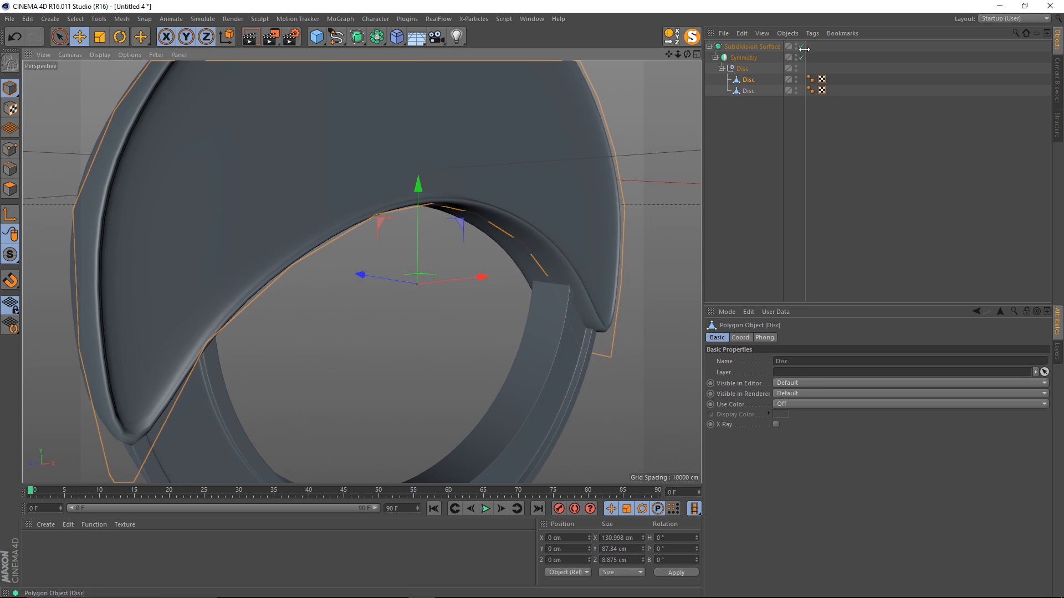
left_click(802, 47)
middle_click_drag(324, 222, 393, 172, "alt")
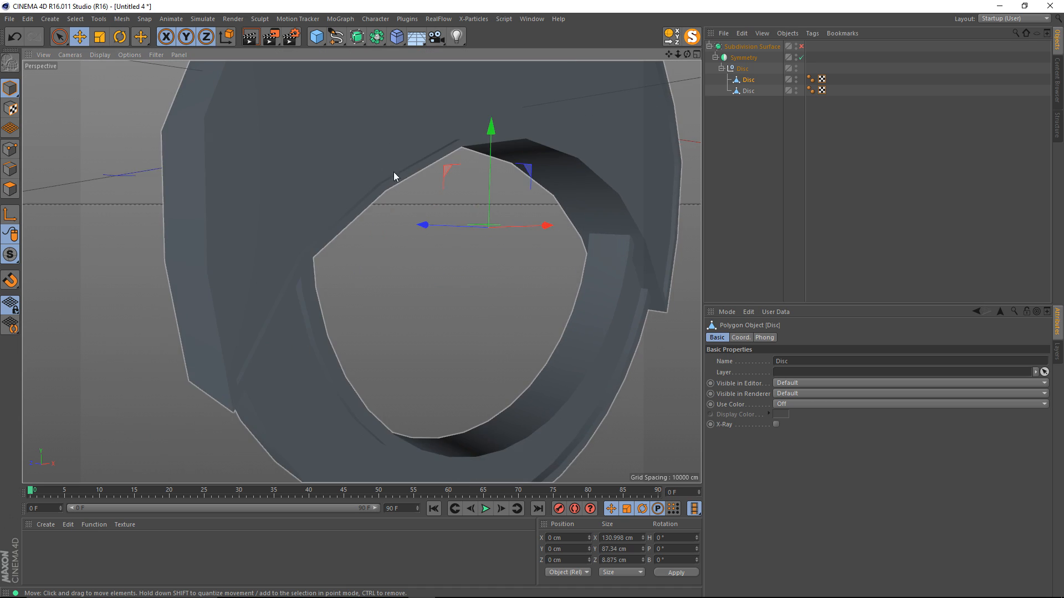
left_click_drag(393, 172, 565, 140, "alt")
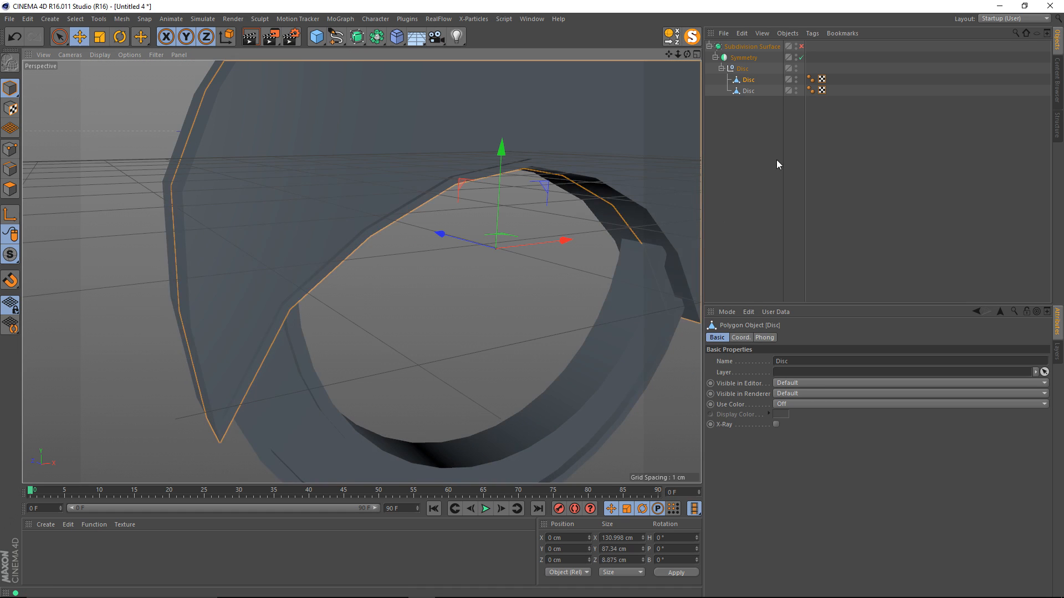
left_click(796, 91, "ctrl")
left_click_drag(399, 183, 365, 163, "alt")
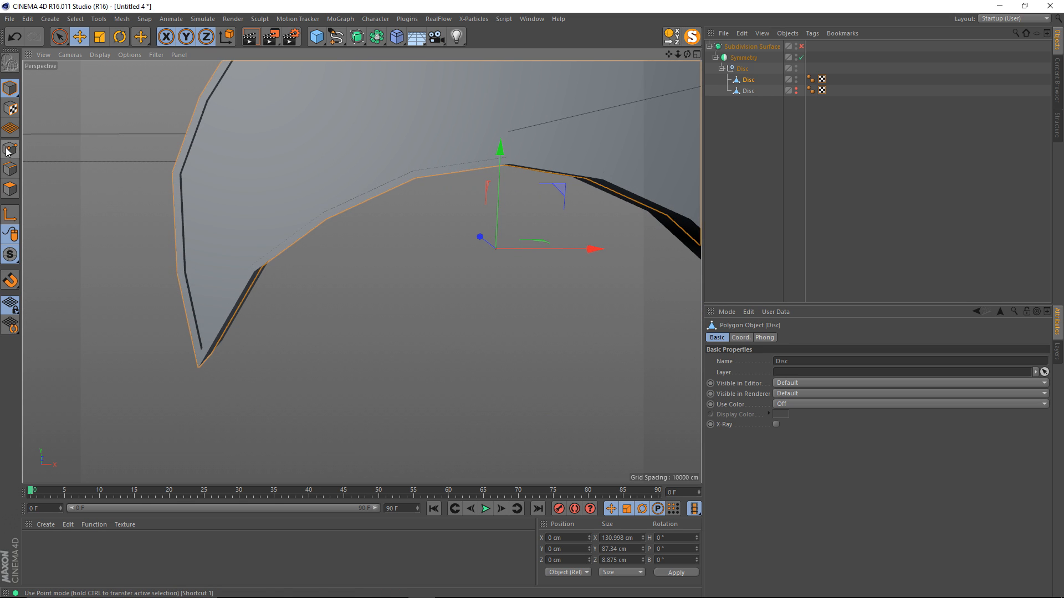
Step: Cut supporting edge loops along the crescent hub's outer wall and front rim using the Knife in Loop mode
left_click(8, 168)
left_click_drag(169, 179, 287, 213, "alt")
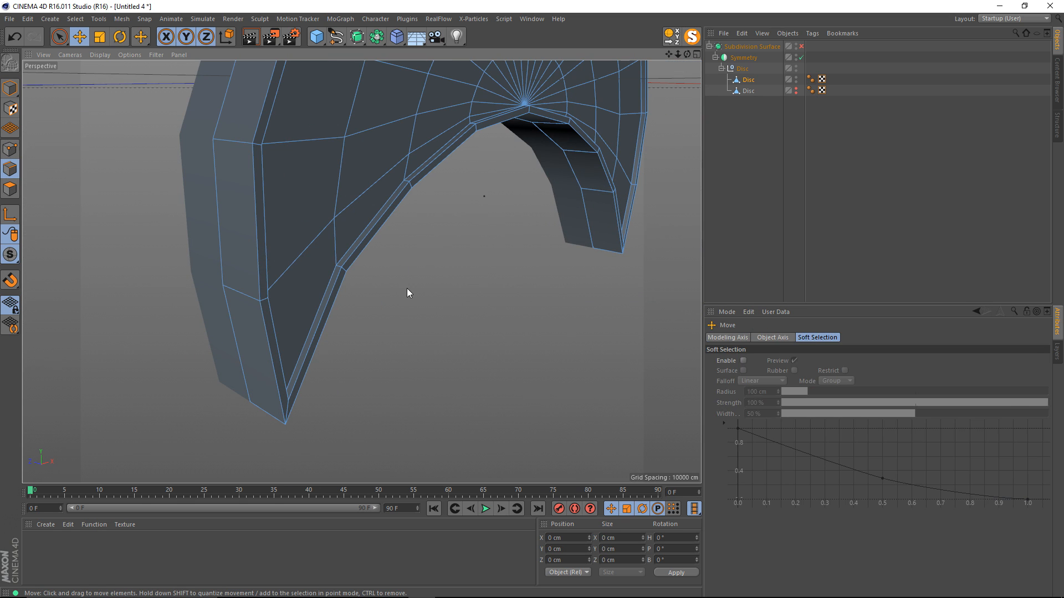
key("k")
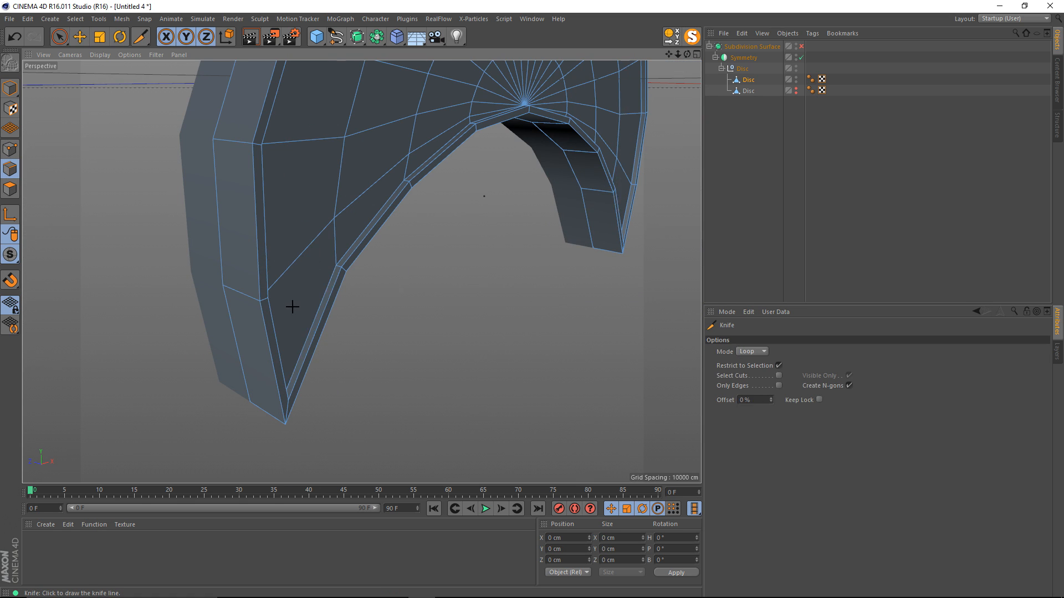
mouse_move(292, 307)
left_mouse_down("alt")
mouse_move(308, 303)
mouse_move(290, 298)
left_mouse_up("alt")
right_click_drag(289, 297, 349, 294, "alt")
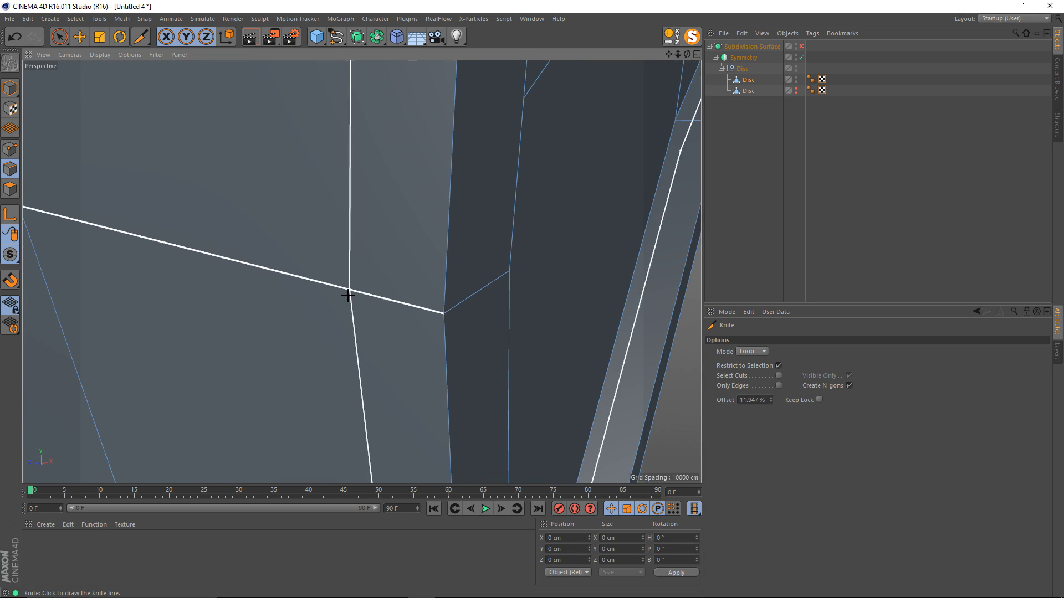
left_click(422, 308)
left_click(499, 277)
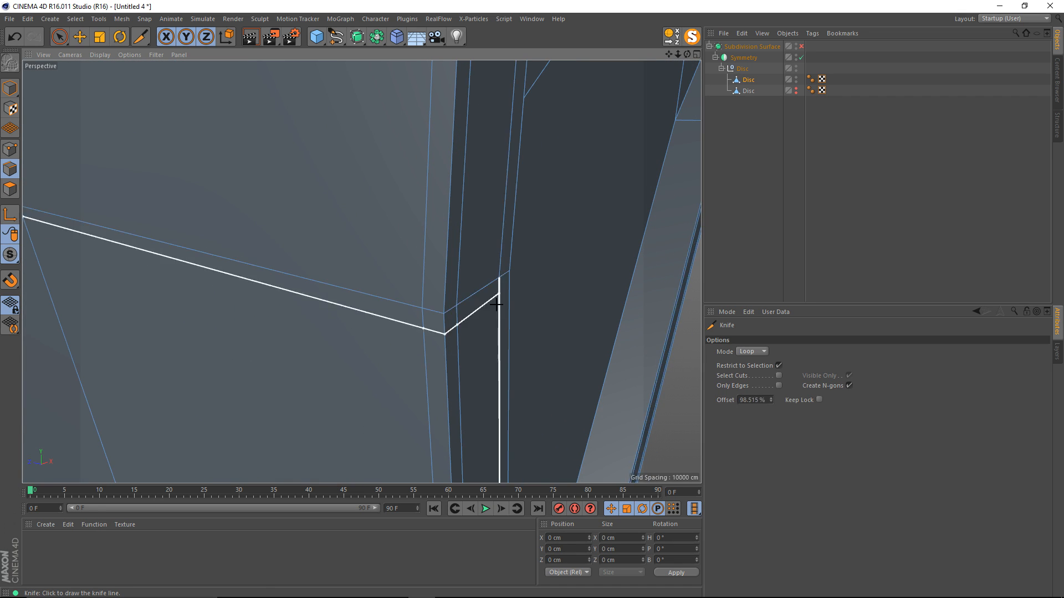
Step: Cut a supporting edge loop across the end of the crescent hub's left pointed tip
right_click_drag(499, 297, 388, 349, "alt")
left_click_drag(388, 349, 285, 243, "alt")
right_click_drag(274, 240, 335, 242, "alt")
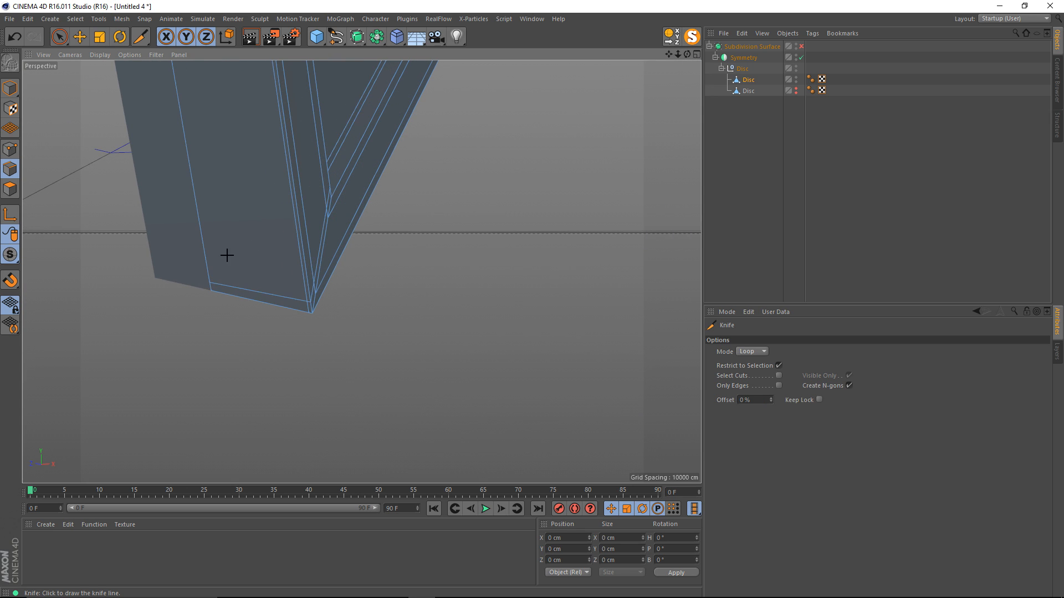
left_click_drag(227, 255, 223, 224, "alt")
left_click_drag(153, 249, 310, 250, "alt")
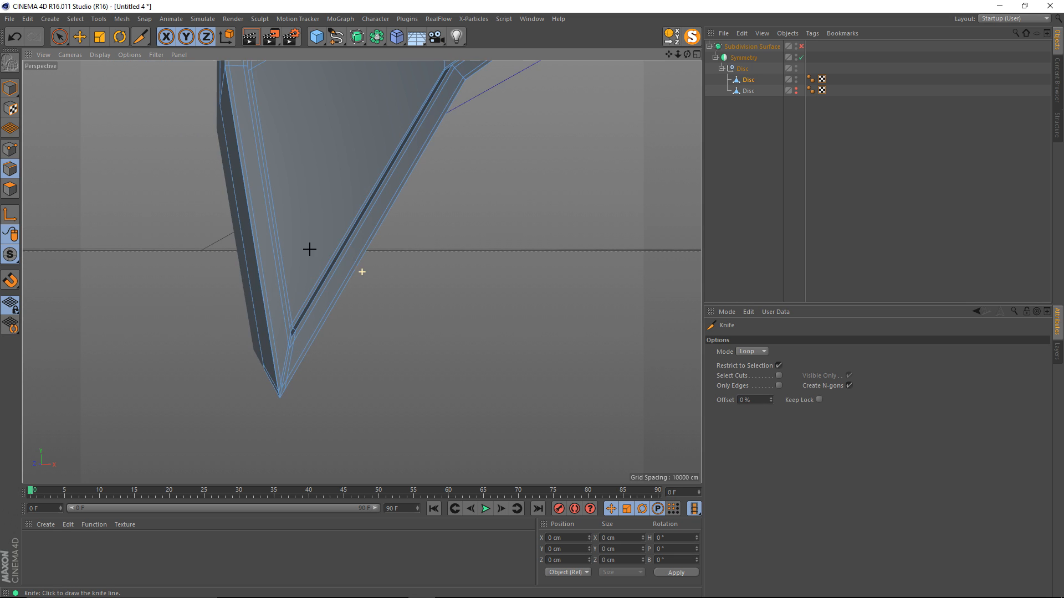
Step: Cut supporting edge loops close to both edges of the crescent hub's recess wall
middle_click_drag(356, 191, 257, 368, "alt")
middle_click_drag(344, 255, 321, 282, "alt")
left_click_drag(320, 283, 369, 288, "alt")
scroll(505, 342, "up", 5)
left_click(409, 384)
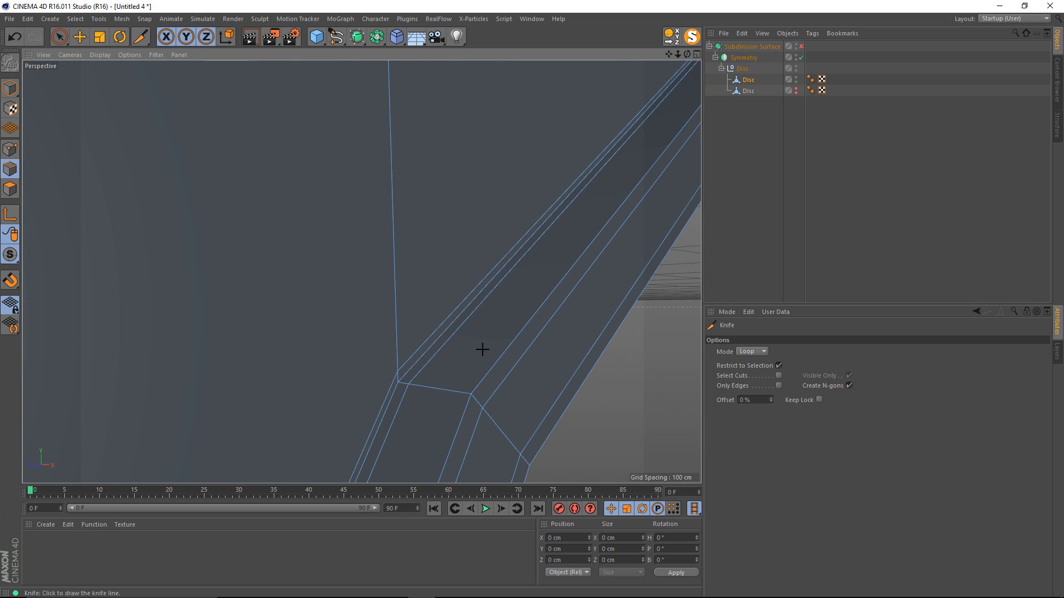
left_click(460, 391)
Step: Cut a matching supporting edge loop across the end of the crescent hub's right pointed tip
right_click_drag(525, 335, 428, 350, "alt")
left_click_drag(426, 350, 386, 238, "alt")
right_click_drag(427, 245, 487, 257, "alt")
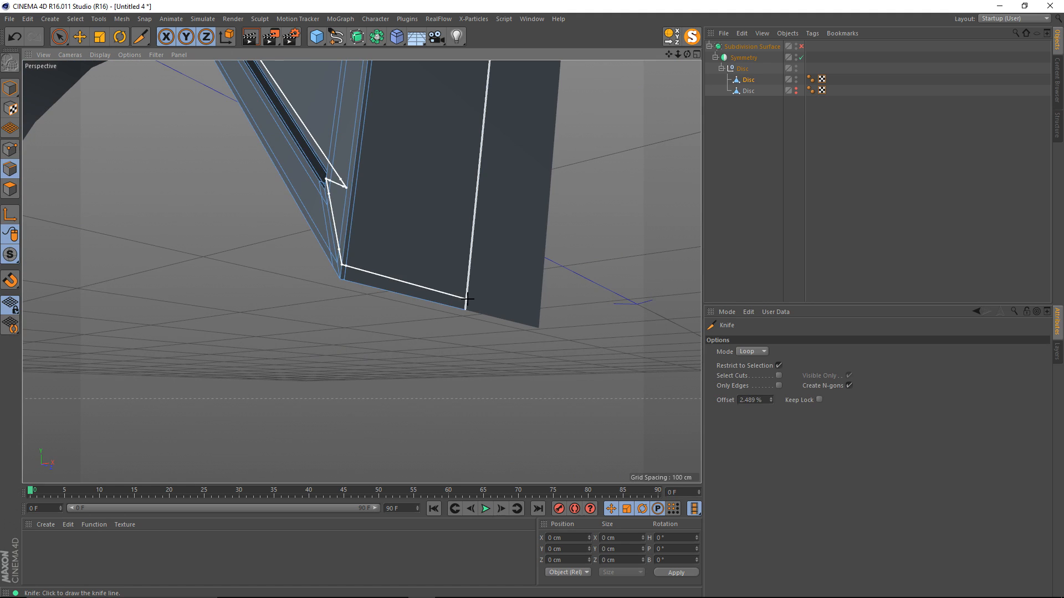
left_click_drag(438, 292, 453, 302, "alt")
right_click_drag(398, 261, 441, 242, "alt")
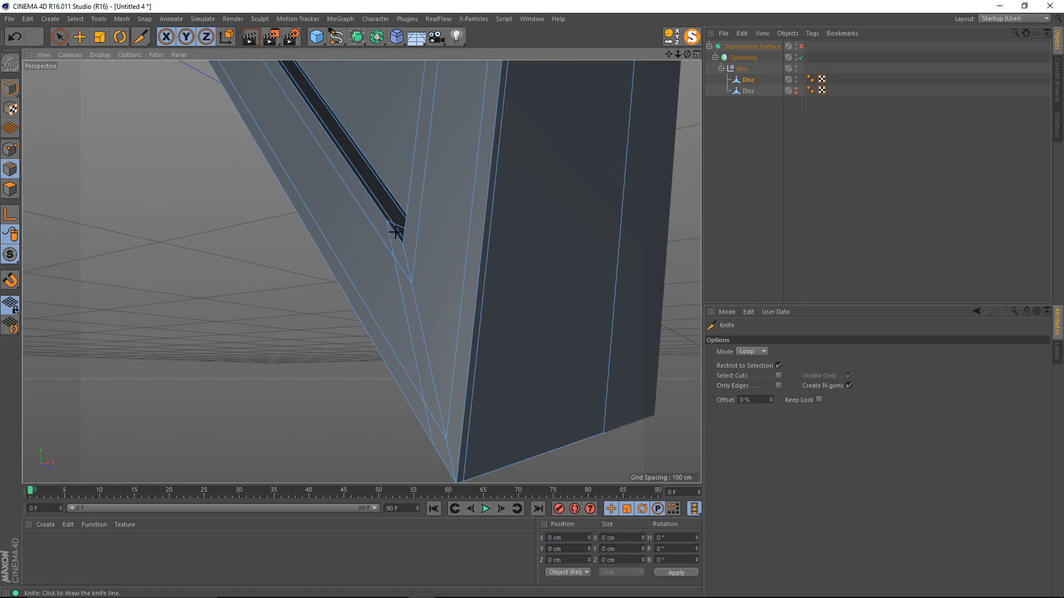
mouse_move(487, 277)
left_mouse_down("alt")
mouse_move(506, 285)
mouse_move(488, 274)
left_mouse_up("alt")
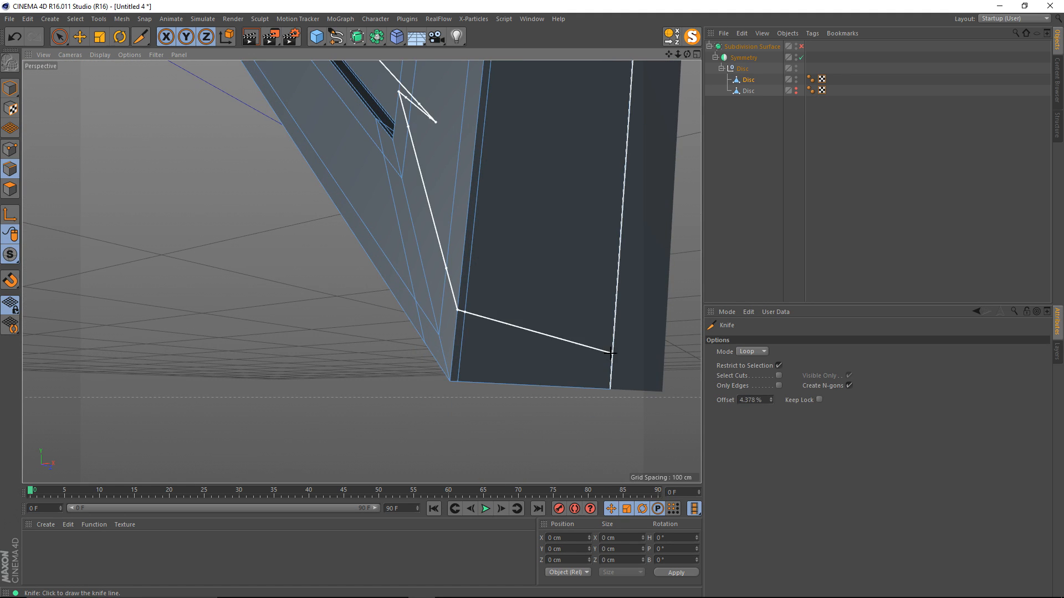
right_click_drag(488, 280, 368, 278, "alt")
Step: Return to model mode, turn the Subdivision Surface on and check the smoothed edges of the crescent hub
left_click_drag(388, 275, 430, 252, "alt")
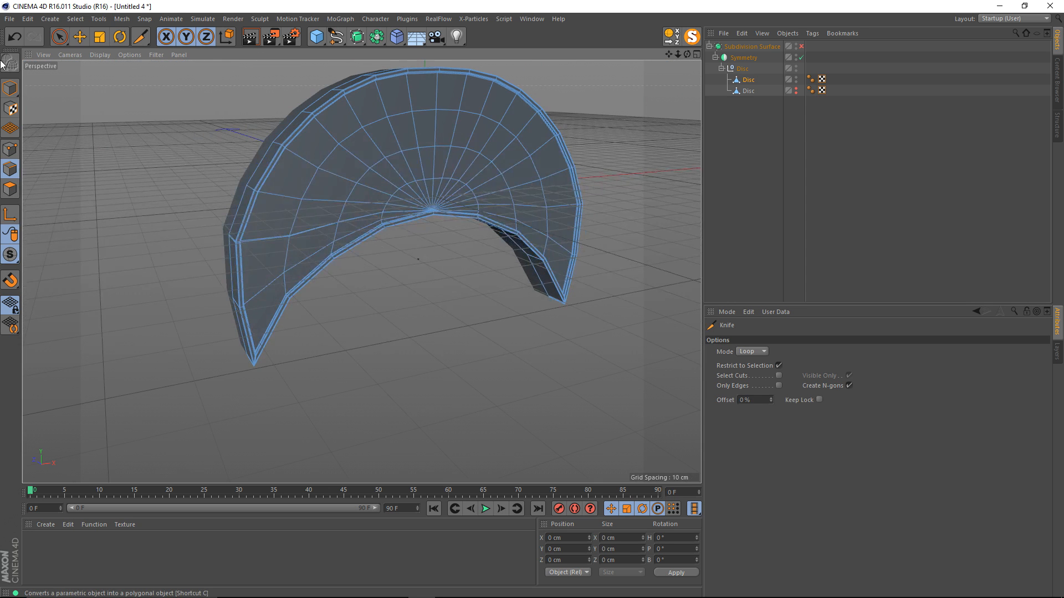
left_click(10, 87)
left_click(802, 46)
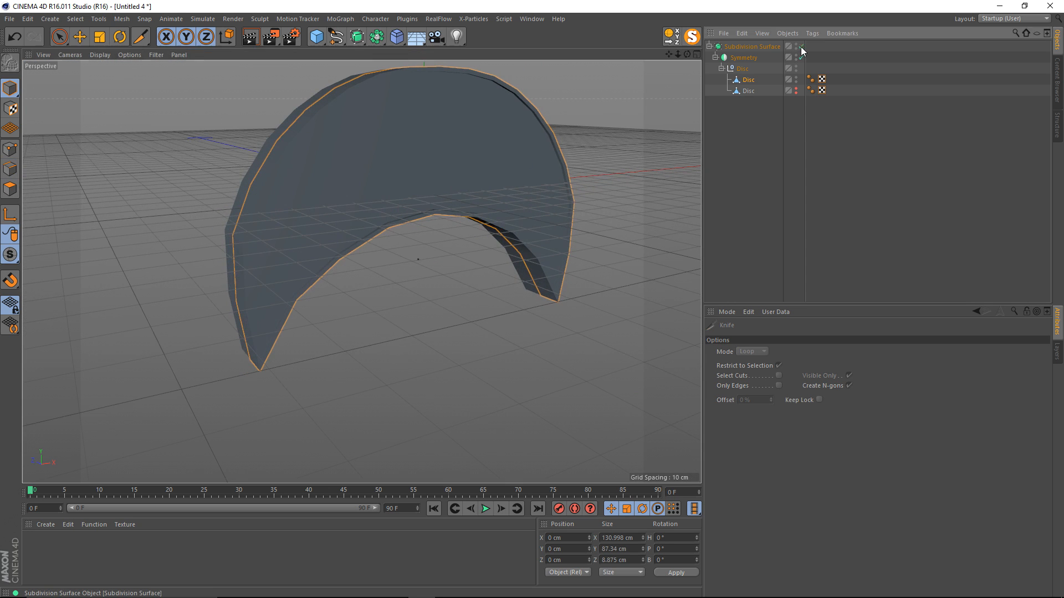
left_click_drag(317, 191, 398, 230, "alt")
key("e")
left_click(371, 300)
right_click_drag(237, 202, 297, 198, "alt")
left_click_drag(297, 203, 413, 239, "alt")
left_click_drag(385, 234, 257, 212, "alt")
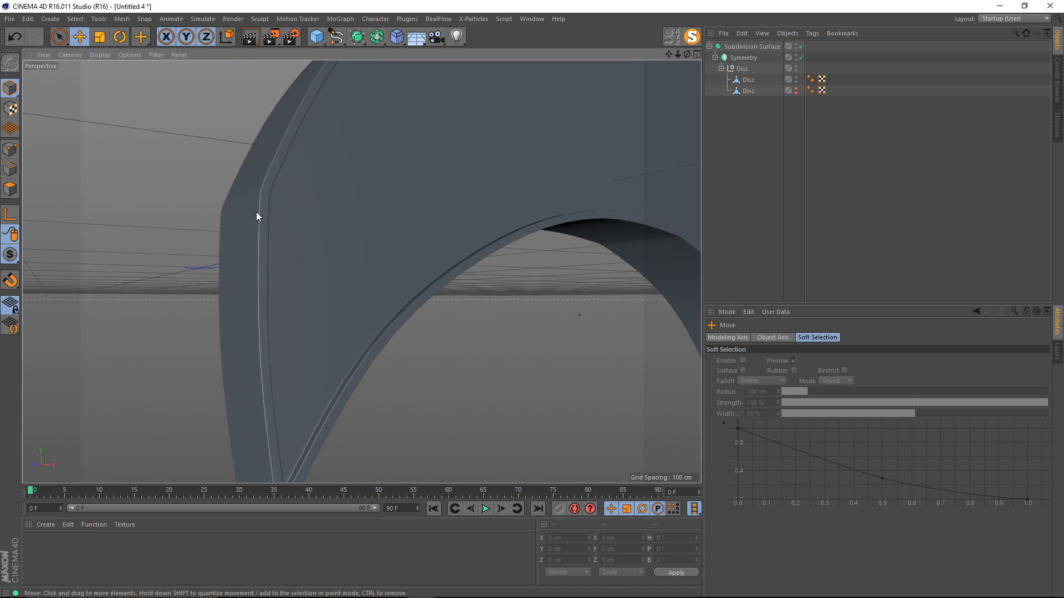
Step: Turn the Subdivision Surface off and examine the crescent hub's doubled edges at the bend of its left outer rim
mouse_move(257, 271)
left_mouse_down("alt")
mouse_move(266, 273)
mouse_move(240, 273)
mouse_move(257, 285)
left_mouse_up("alt")
left_click(800, 46)
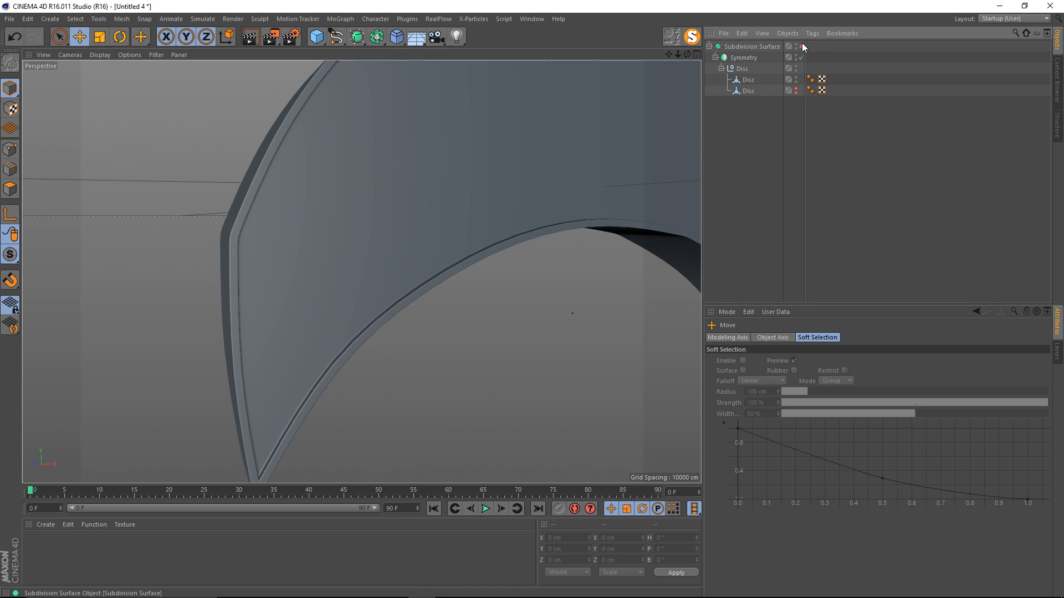
left_click(749, 81)
scroll(240, 238, "up", 3)
left_click(10, 149)
left_click_drag(241, 203, 258, 221, "alt")
right_click_drag(259, 221, 288, 227, "alt")
left_click_drag(288, 227, 256, 245, "alt")
right_click_drag(256, 244, 310, 239, "alt")
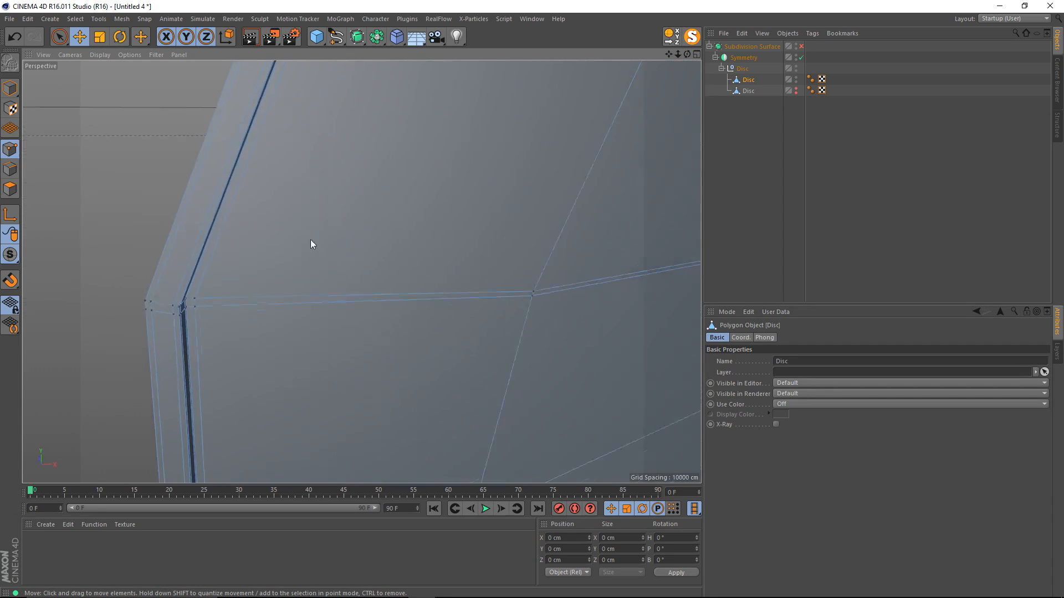
left_click_drag(310, 239, 352, 218, "alt")
right_click_drag(352, 218, 328, 234, "alt")
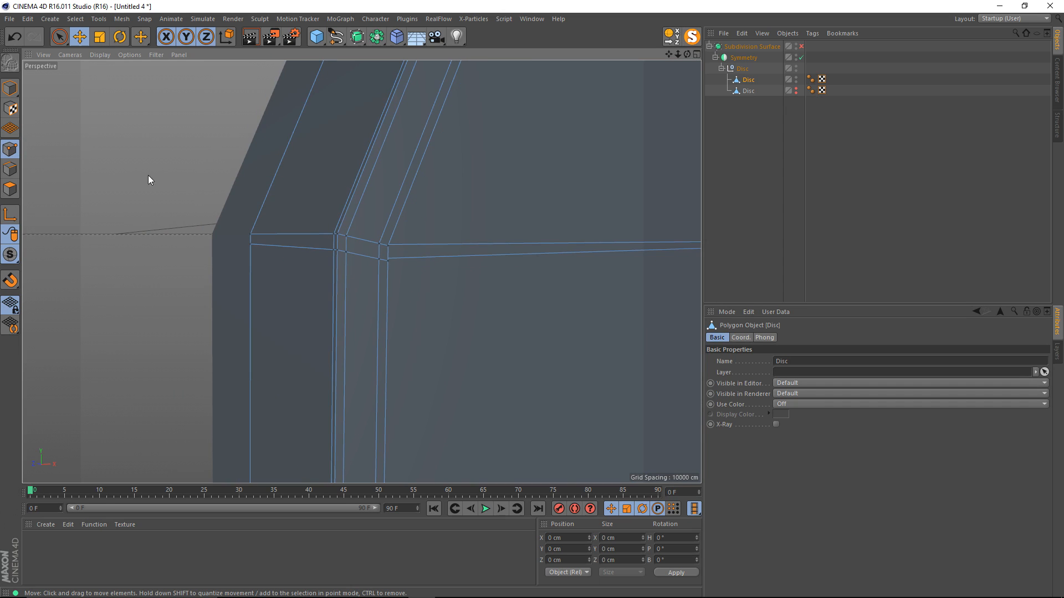
Step: Select the lower of the two closely spaced edge loops crossing the crescent hub's left outer bend and dissolve it
left_click(10, 169)
double_click(283, 248)
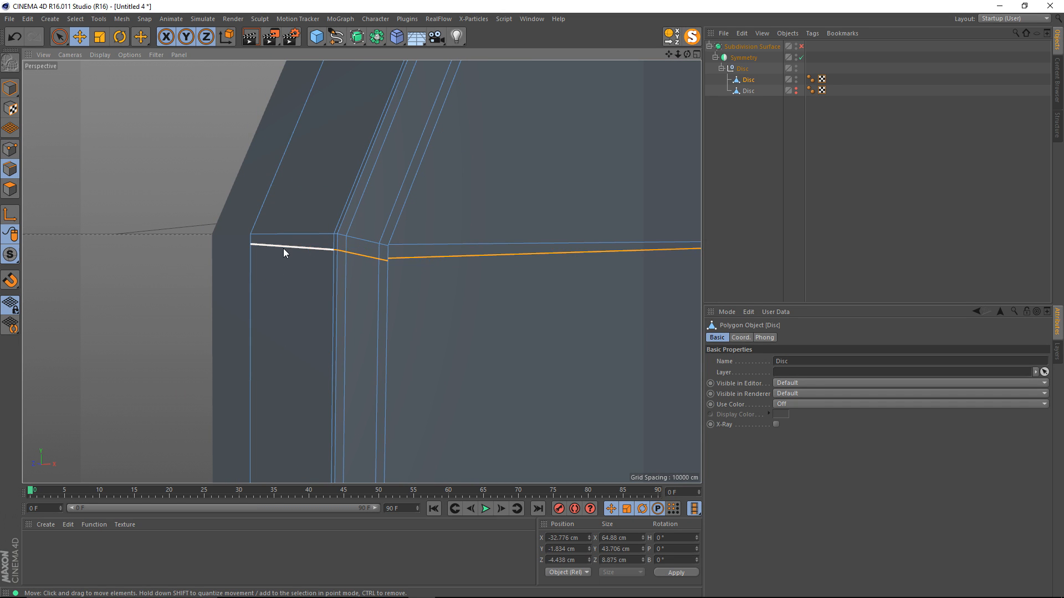
left_click_drag(284, 249, 163, 199, "alt")
right_click(162, 198)
left_click(201, 300)
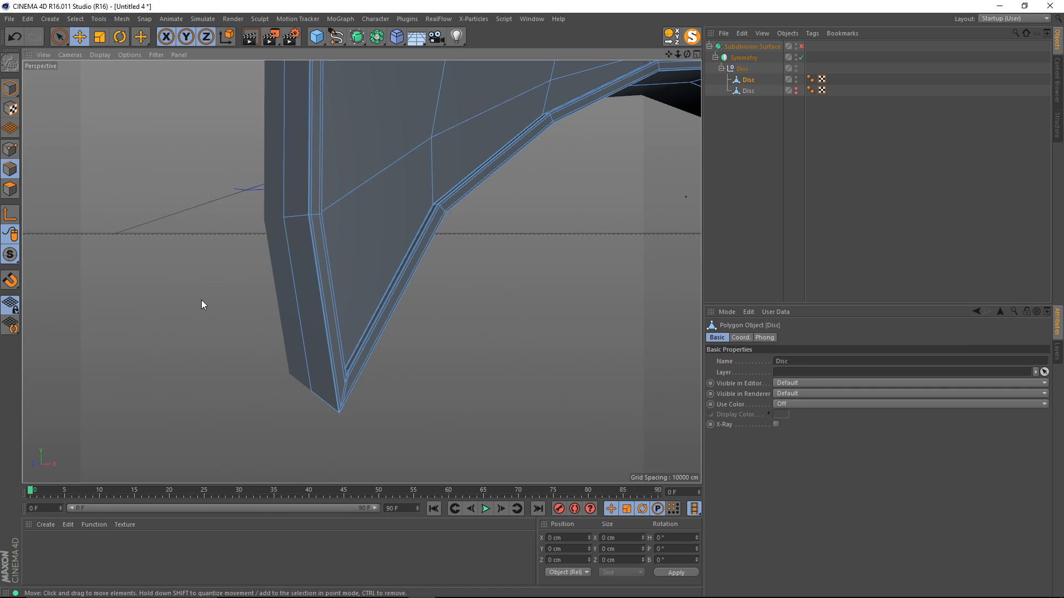
Step: Select the extra edge loop crossing the end of the crescent hub's right pointed tip and dissolve it
middle_click_drag(297, 279, 241, 366, "alt")
left_click_drag(344, 171, 323, 199, "alt")
middle_click_drag(389, 179, 339, 174, "alt")
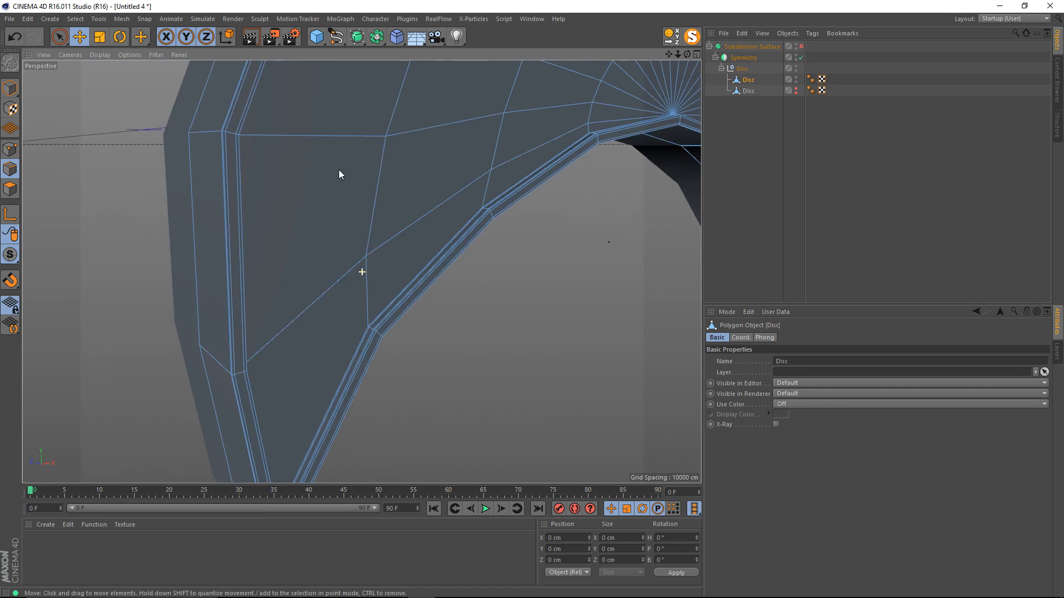
middle_click_drag(301, 257, 333, 141, "alt")
left_click_drag(343, 259, 334, 207, "alt")
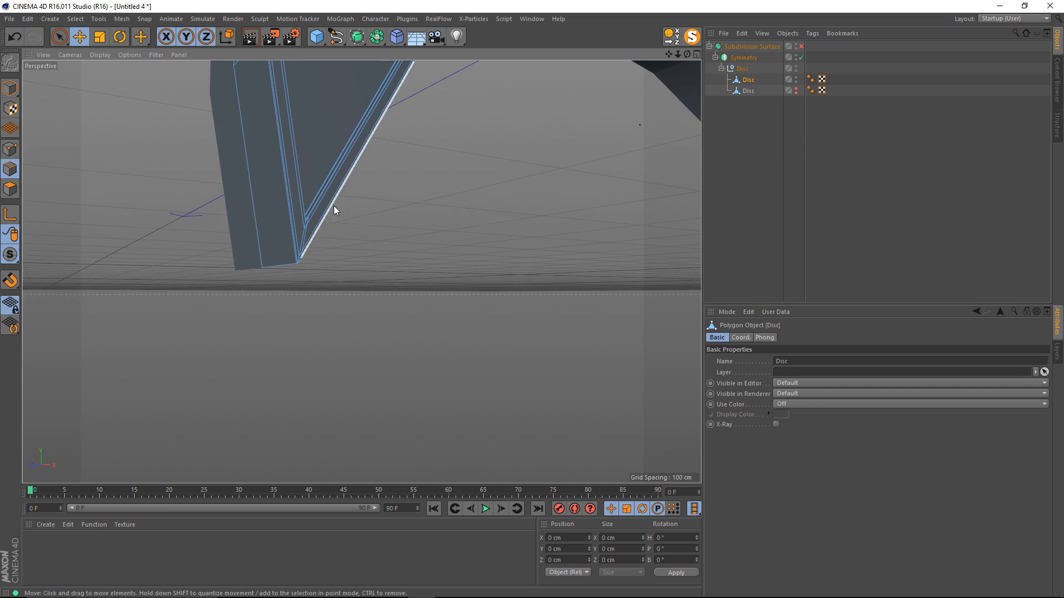
middle_click_drag(334, 205, 319, 258, "alt")
left_click_drag(321, 259, 255, 280, "alt")
middle_click_drag(255, 281, 571, 371, "alt")
left_click_drag(573, 376, 388, 297, "alt")
right_click_drag(401, 300, 438, 307, "alt")
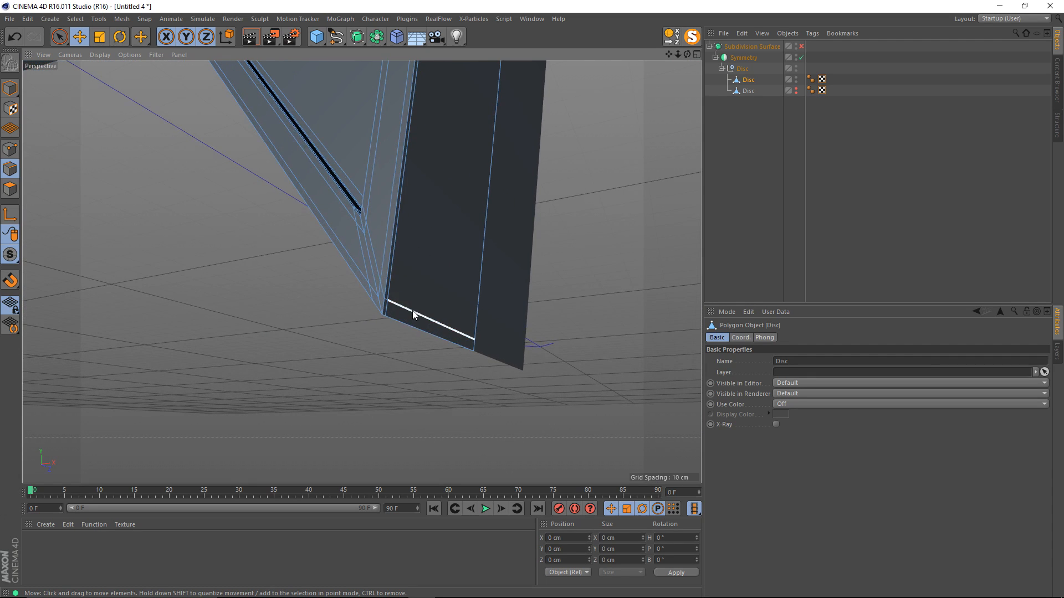
double_click(413, 312)
left_click_drag(361, 271, 224, 256, "alt")
right_click(224, 255)
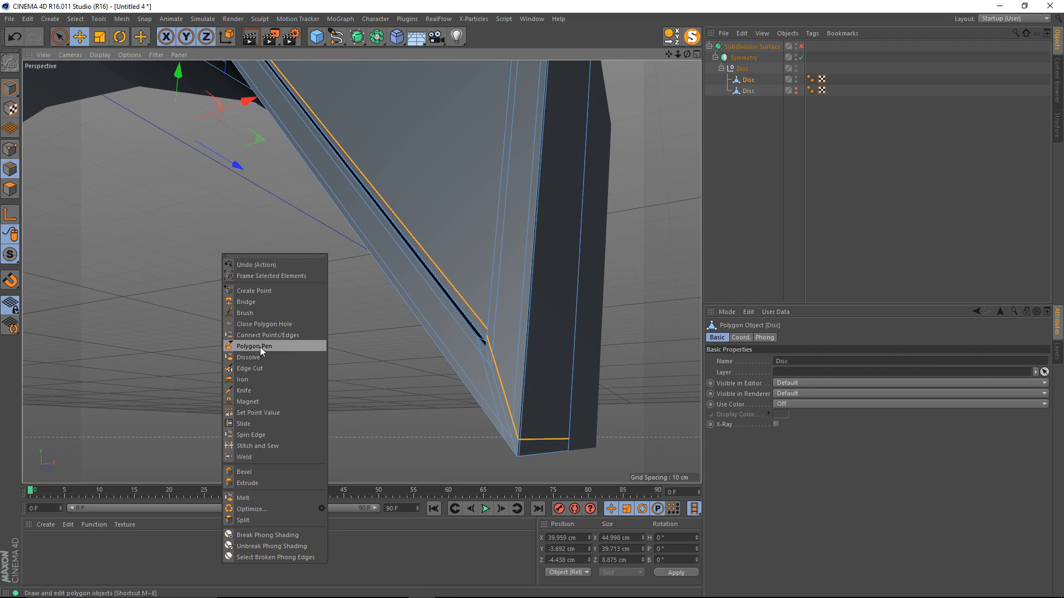
left_click(265, 357)
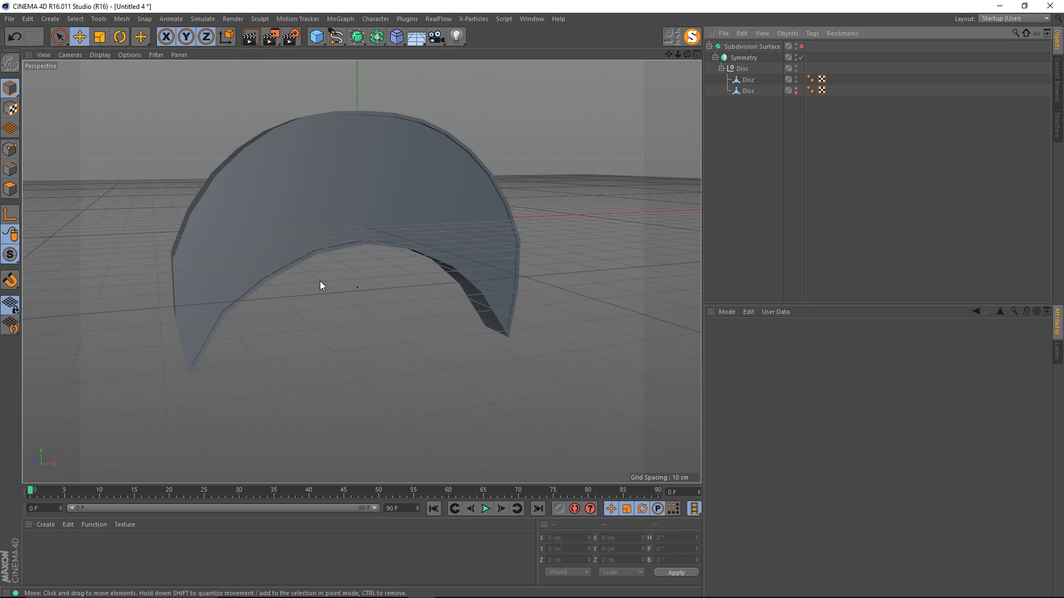
Step: Turn the Subdivision Surface back on and check the smoothed crescent hub, its recess border and both pointed tips from several angles
left_click_drag(321, 288, 355, 222, "alt")
left_click(802, 46)
left_click_drag(368, 295, 324, 279, "alt")
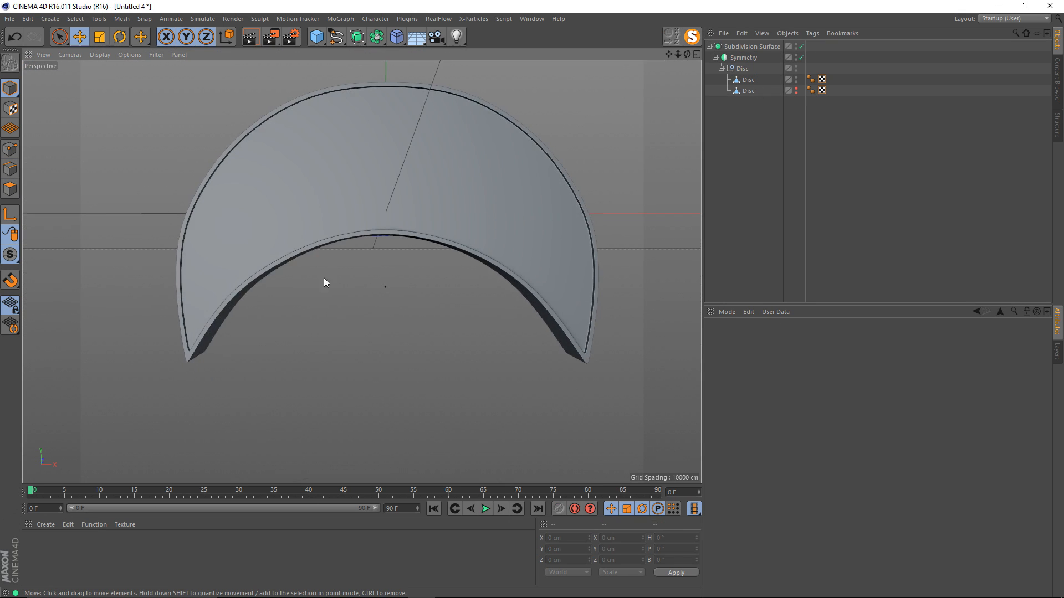
right_click_drag(415, 262, 366, 284, "alt")
middle_click_drag(366, 284, 338, 276, "alt")
mouse_move(339, 280)
left_mouse_down("alt")
mouse_move(268, 207)
mouse_move(345, 280)
left_mouse_up("alt")
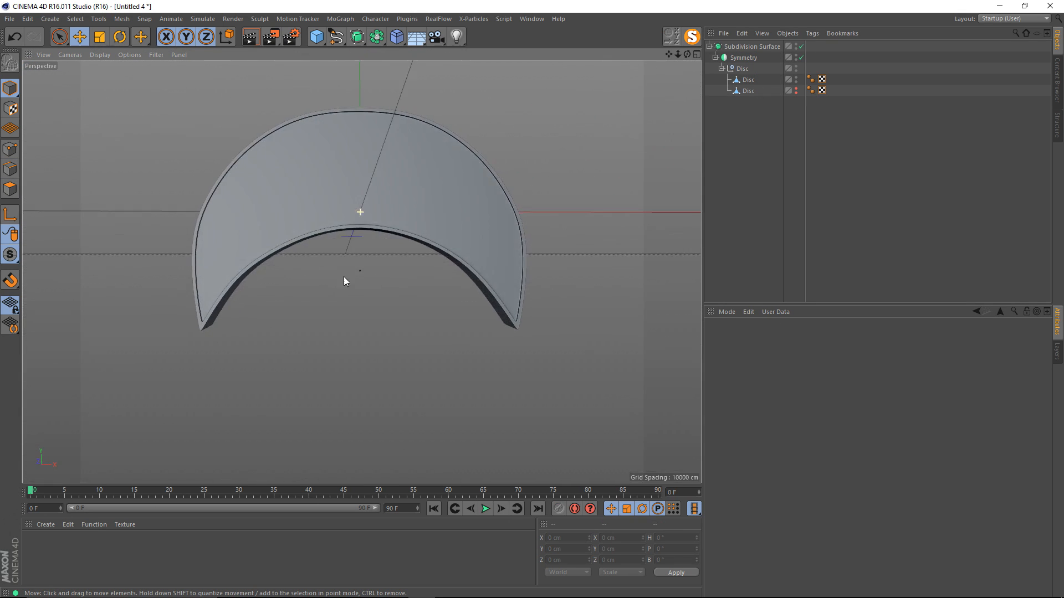
left_click_drag(499, 249, 437, 302, "alt")
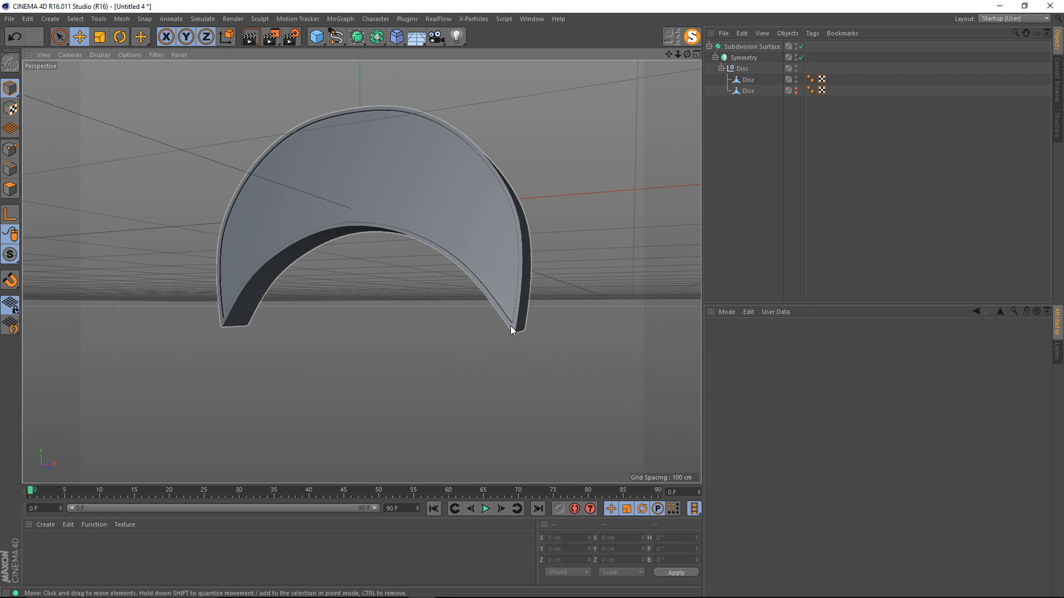
left_click_drag(195, 317, 302, 344, "alt")
right_click_drag(210, 306, 271, 299, "alt")
left_click_drag(255, 307, 304, 292, "alt")
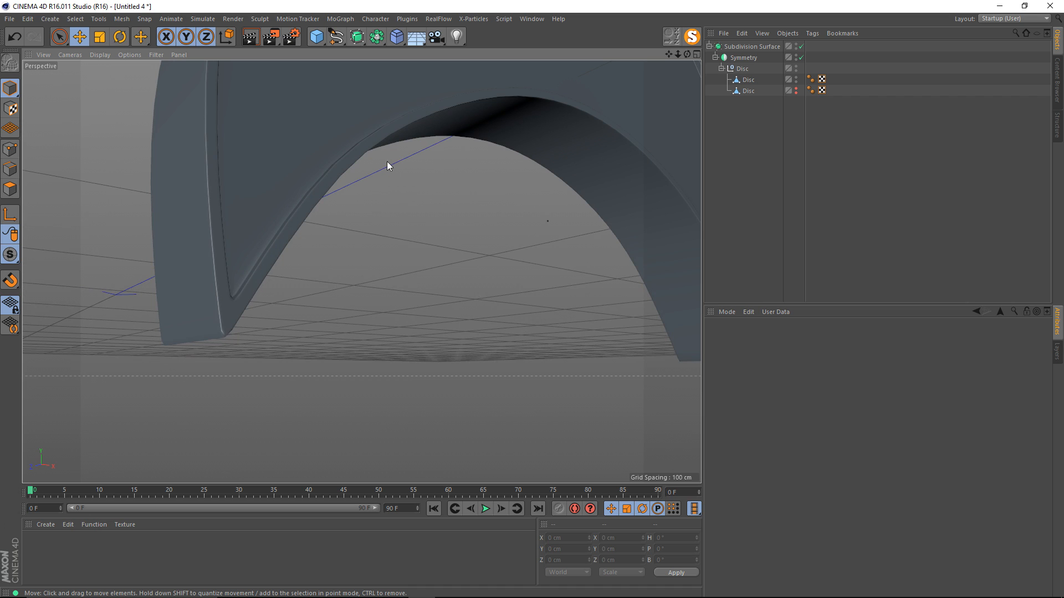
middle_click_drag(586, 161, 529, 210, "alt")
left_click_drag(400, 243, 340, 286, "alt")
middle_click_drag(412, 276, 348, 327, "alt")
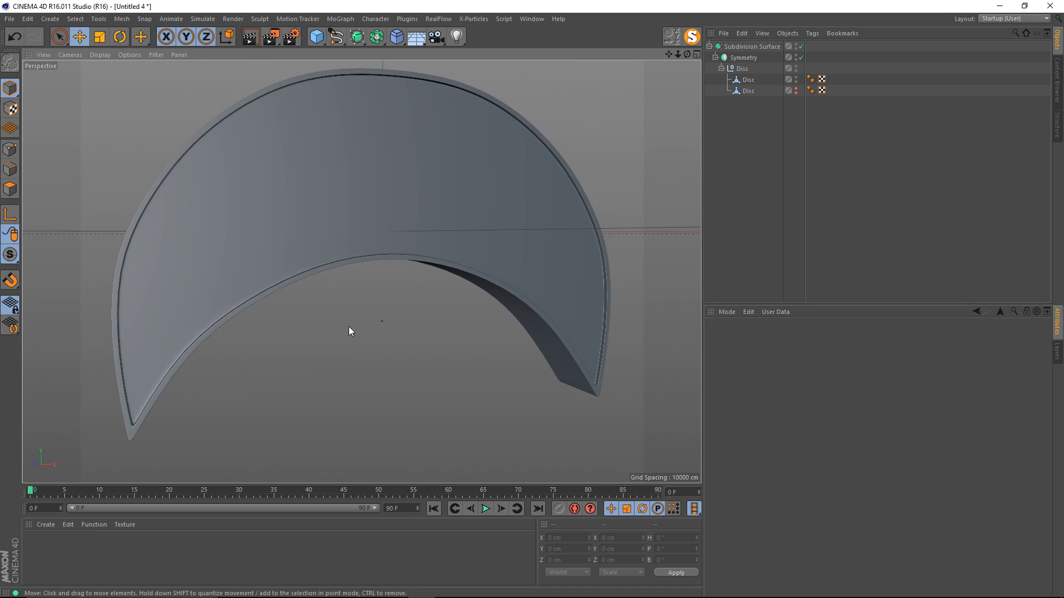
left_click_drag(348, 327, 326, 326, "alt")
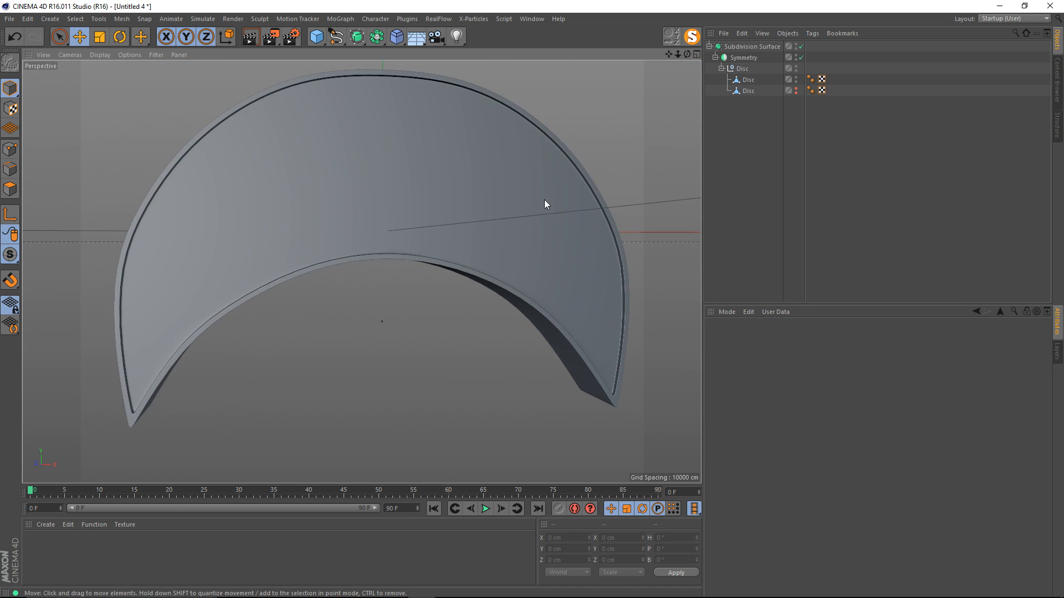
Step: Unhide the lower rim ring and compare the assembled hub with the reference image in the front view
left_click(796, 88)
left_click(796, 91, "alt")
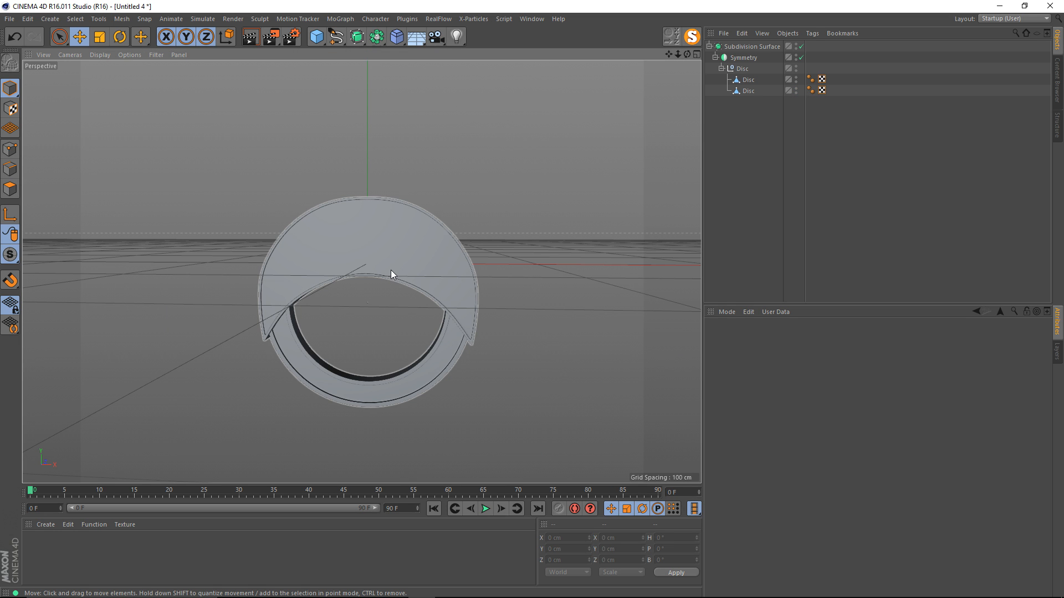
middle_click(391, 270)
middle_click(448, 337)
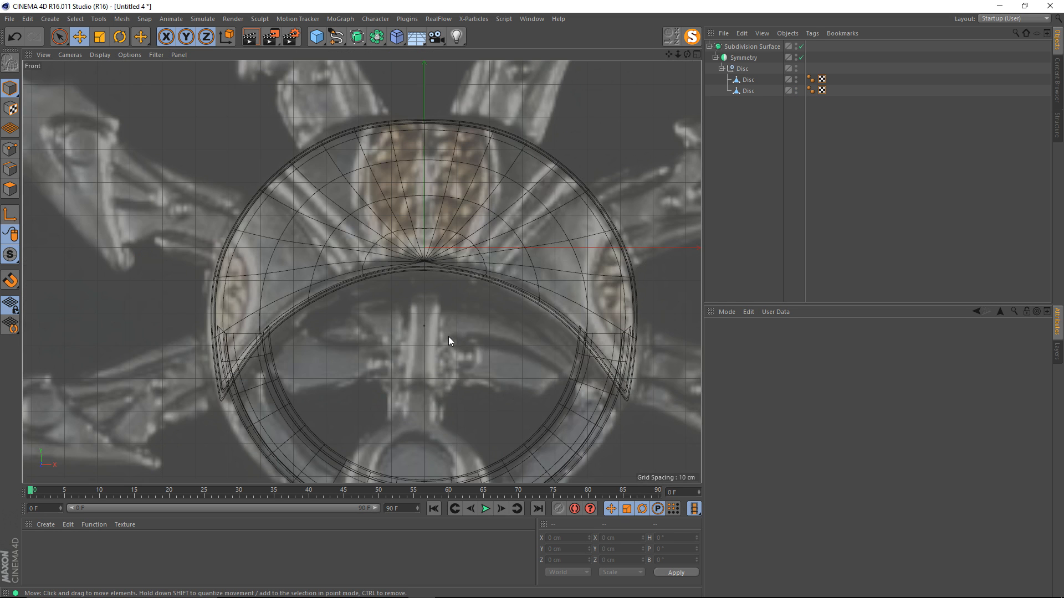
mouse_move(390, 237)
middle_mouse_down("alt")
mouse_move(332, 218)
mouse_move(405, 247)
mouse_move(428, 202)
mouse_move(472, 201)
mouse_move(463, 195)
middle_mouse_up("alt")
right_click_drag(438, 212, 428, 214, "alt")
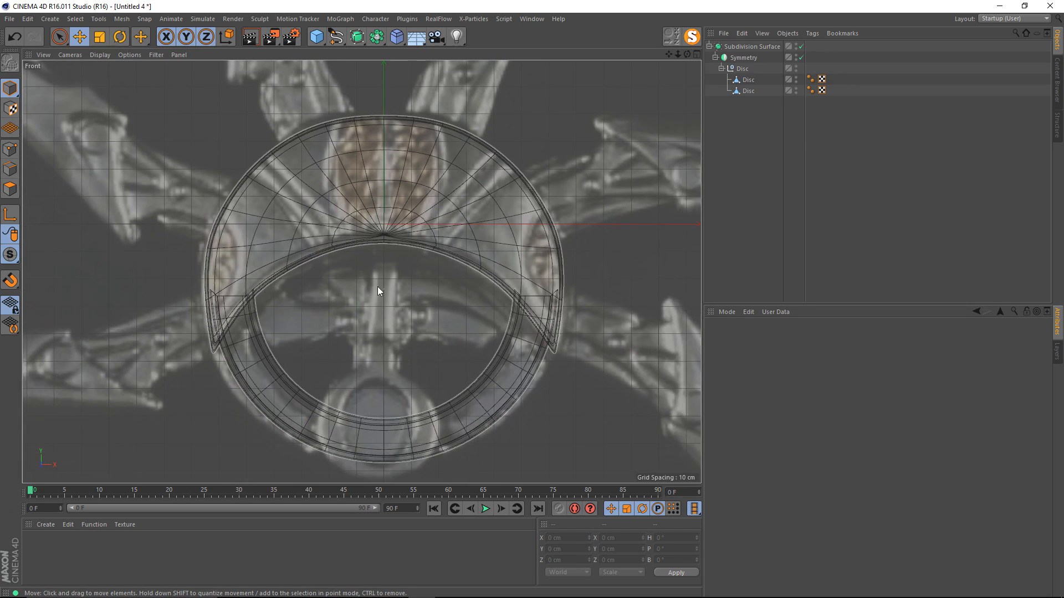
mouse_move(322, 180)
middle_mouse_down("alt")
mouse_move(374, 244)
mouse_move(357, 314)
middle_mouse_up("alt")
mouse_move(362, 208)
middle_mouse_down("alt")
mouse_move(367, 395)
mouse_move(380, 237)
mouse_move(416, 157)
middle_mouse_up("alt")
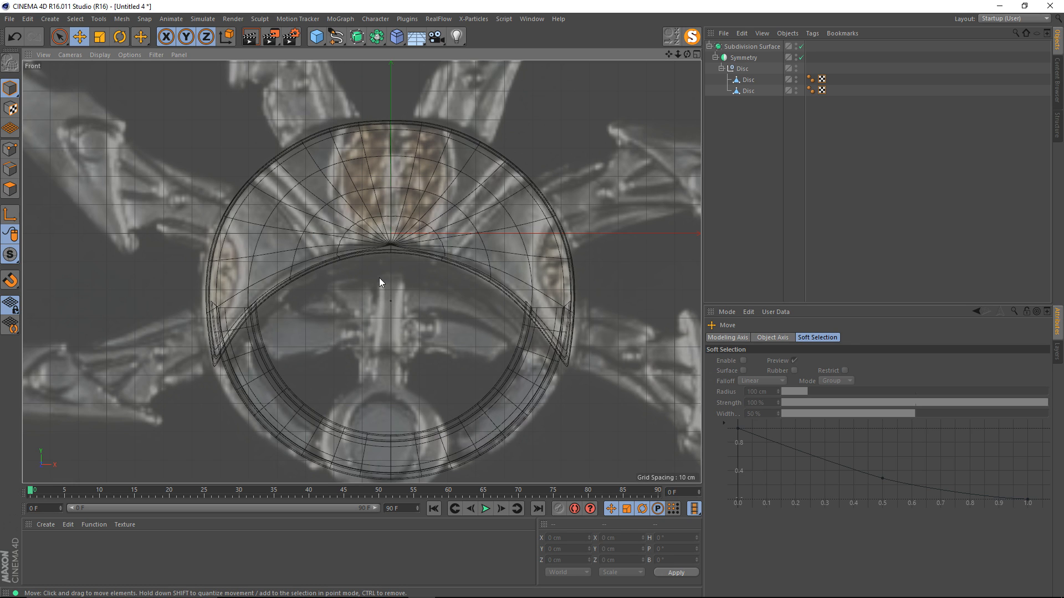
Step: Try shaded display without and with lines in the front view, and return it to Lines display
key("n")
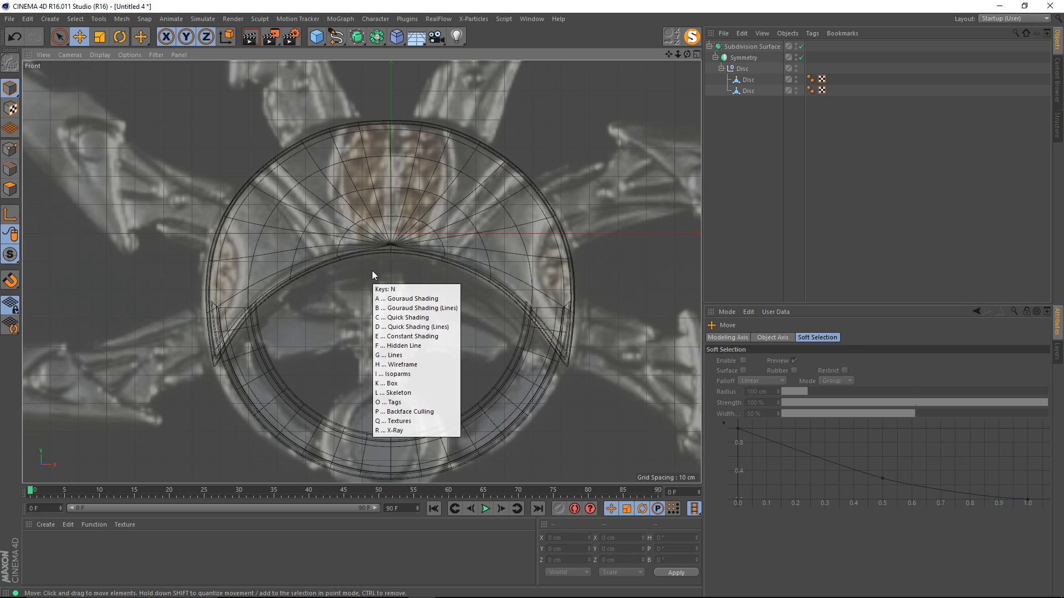
left_click(399, 319)
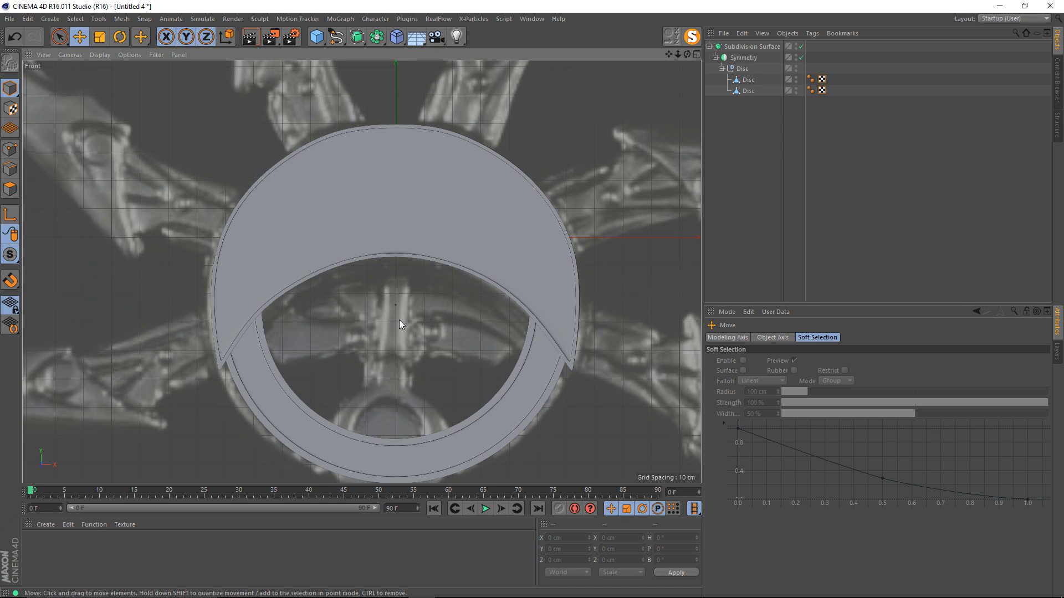
key("n")
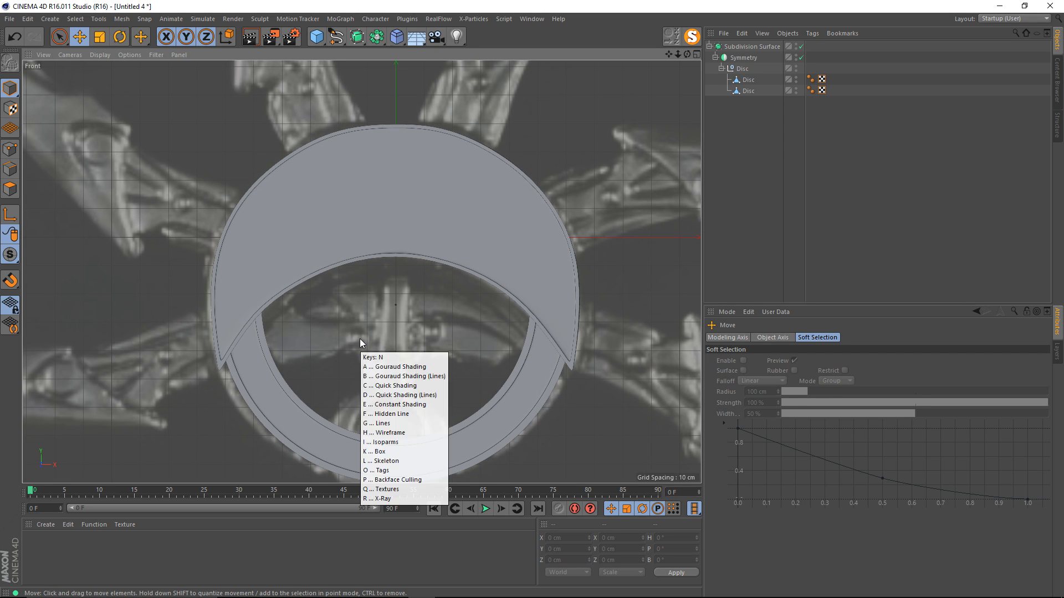
key("b")
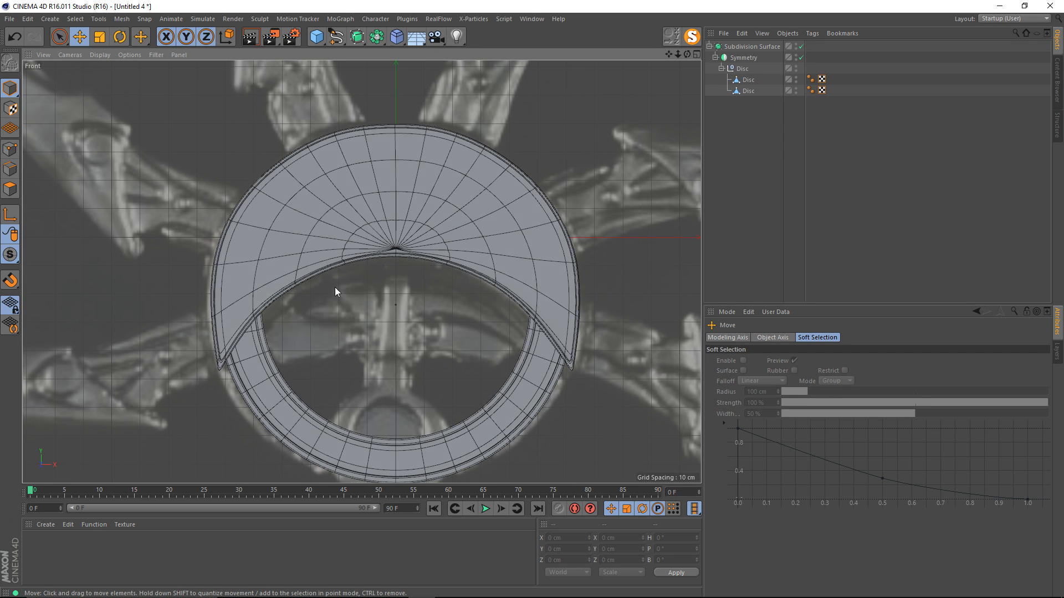
key("n")
key("g")
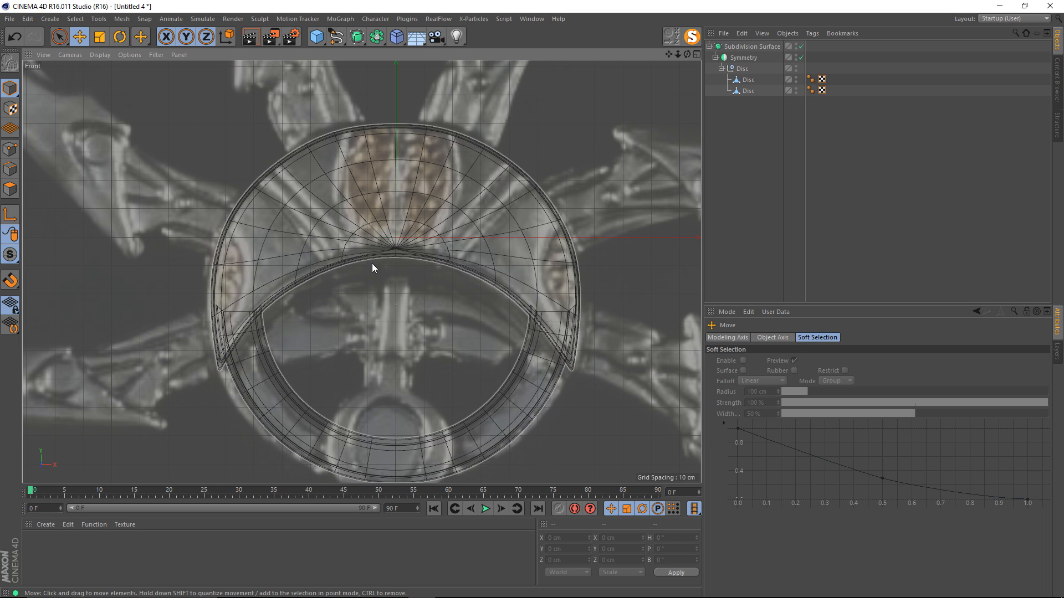
Step: Add a Plane with +Z orientation, 1 width segment and 1 height segment, and make it editable
middle_click_drag(311, 214, 323, 277, "alt")
mouse_move(320, 185)
middle_mouse_down("alt")
mouse_move(326, 240)
mouse_move(359, 267)
middle_mouse_up("alt")
middle_click(333, 191)
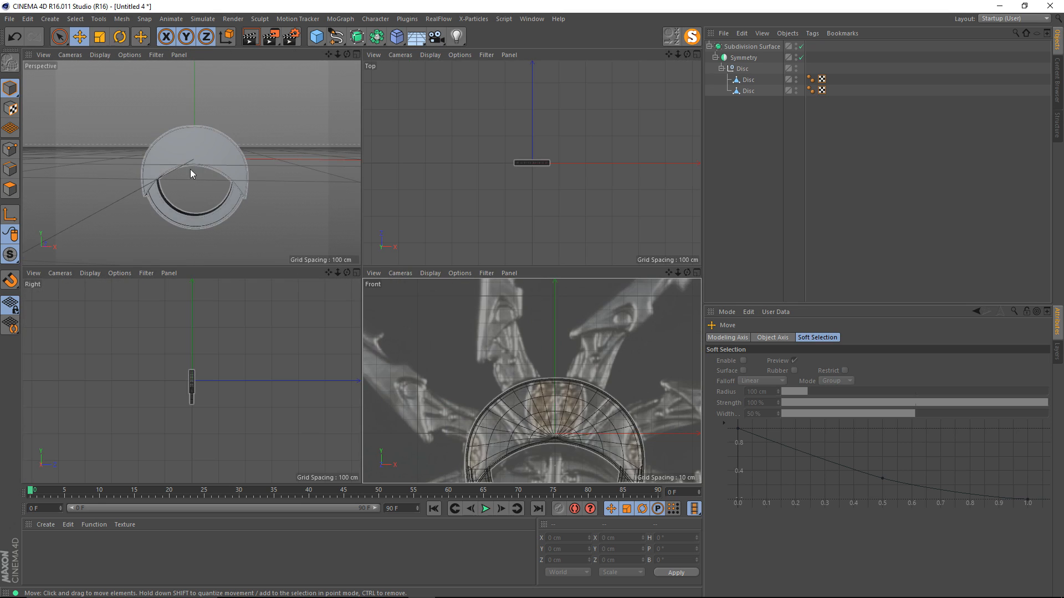
left_click(316, 37)
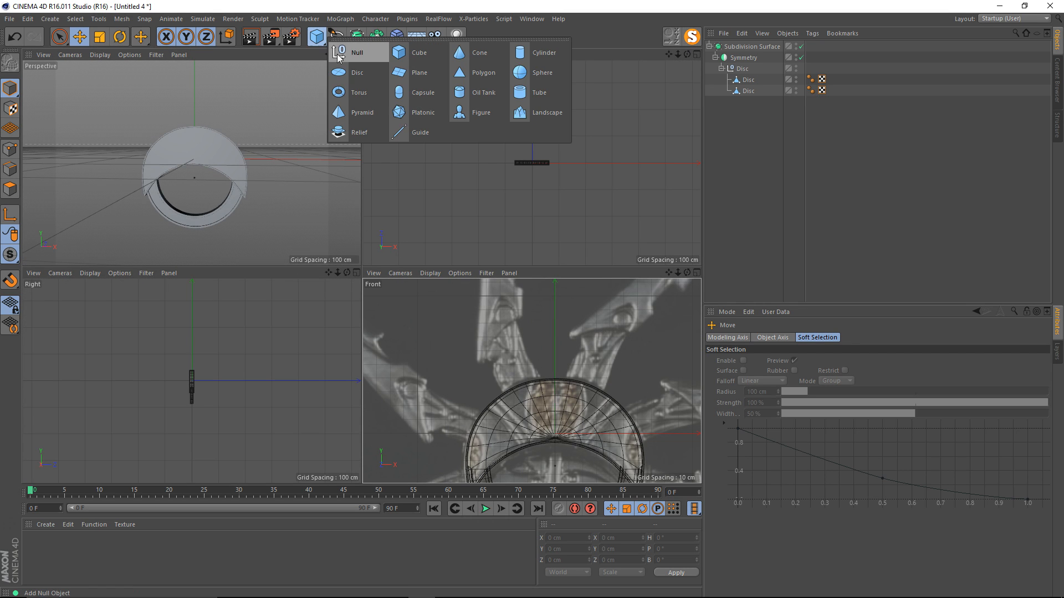
left_click(398, 77)
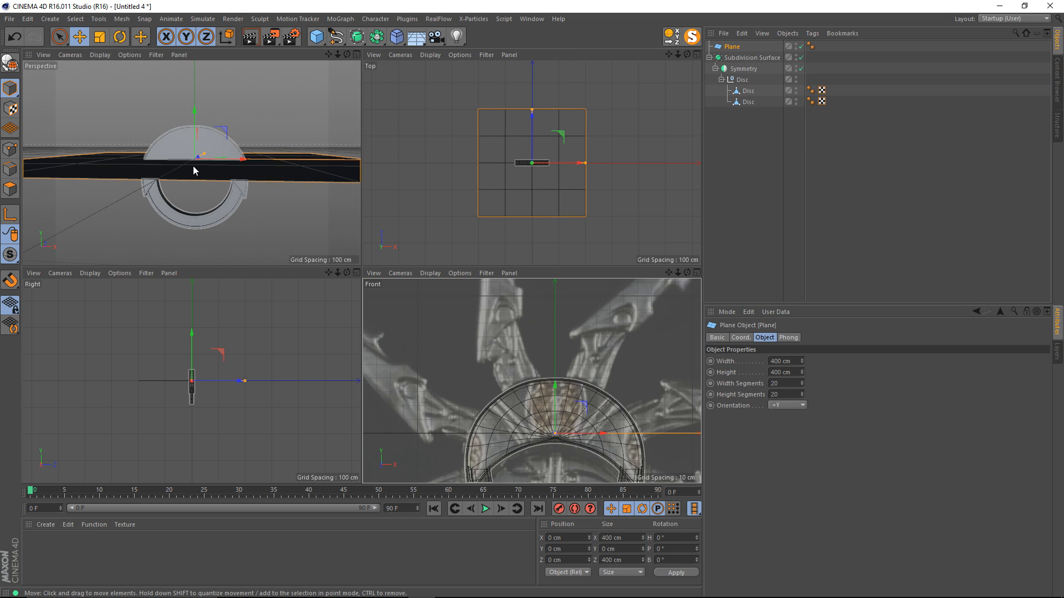
left_click(786, 405)
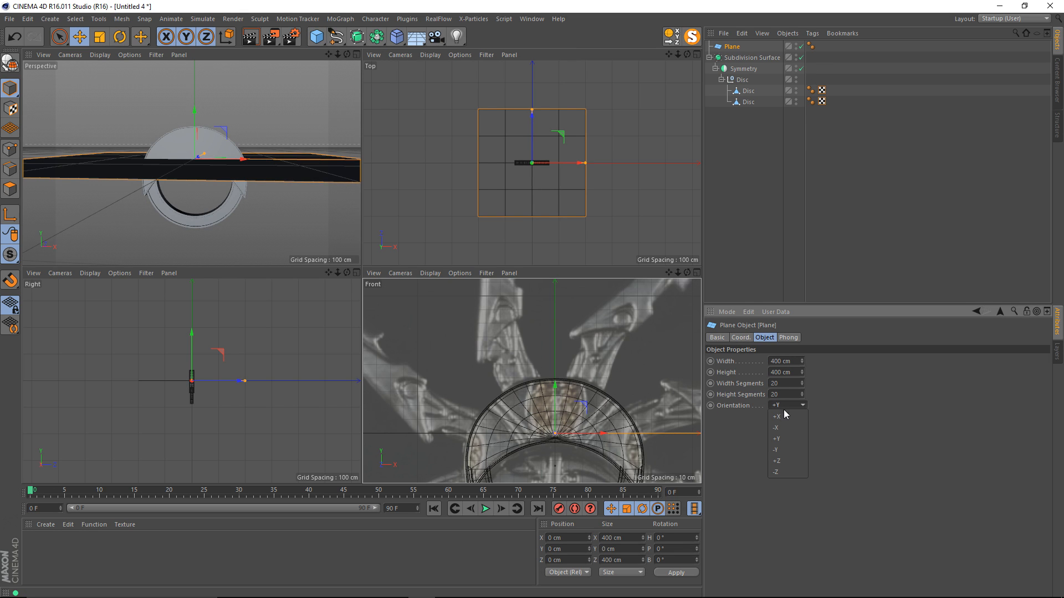
left_click(789, 459)
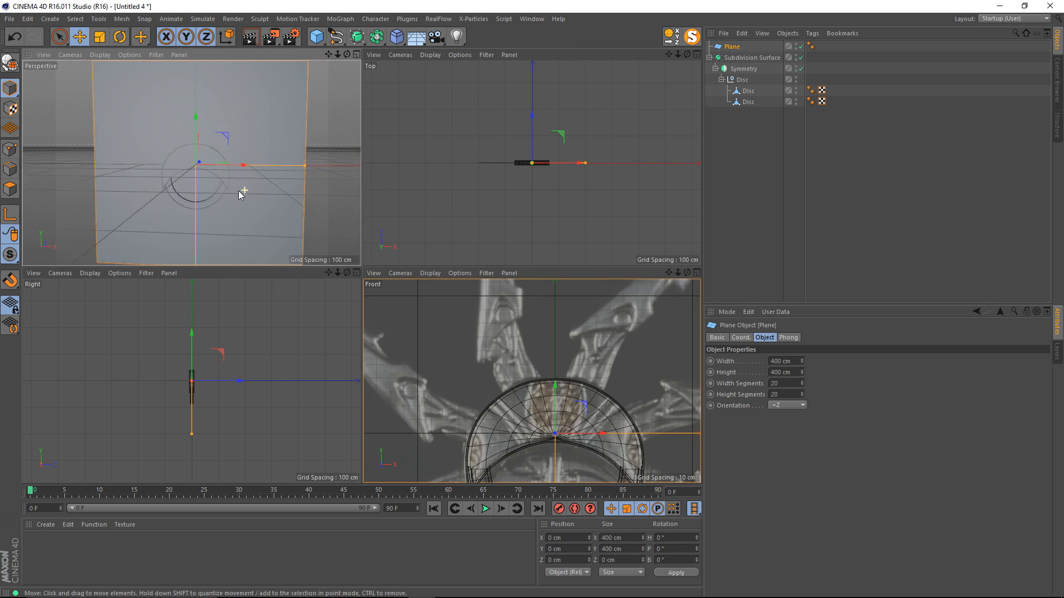
scroll(239, 191, "down", 3)
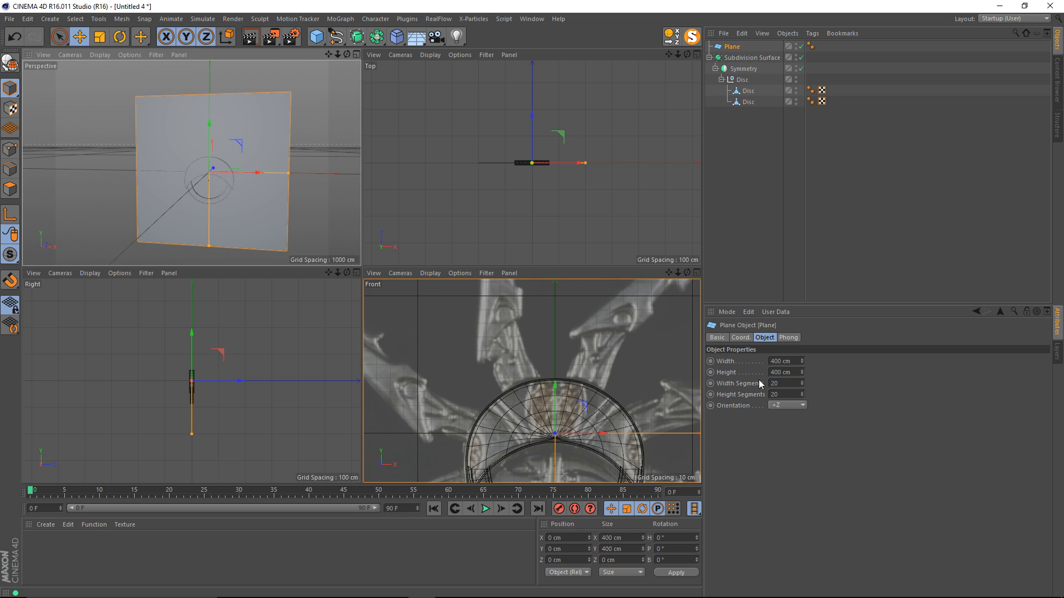
left_click(789, 384)
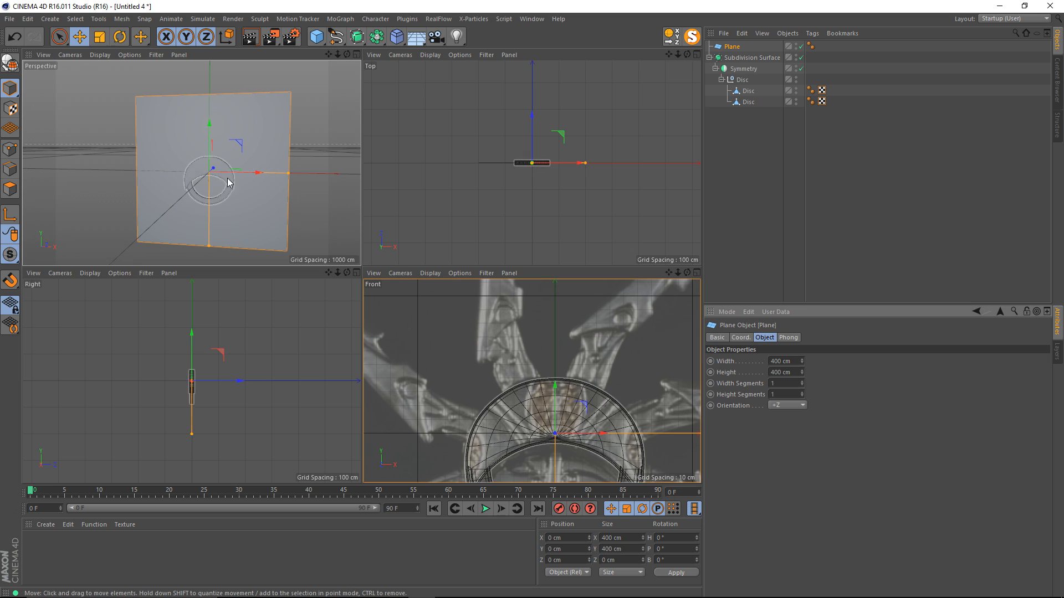
key("c")
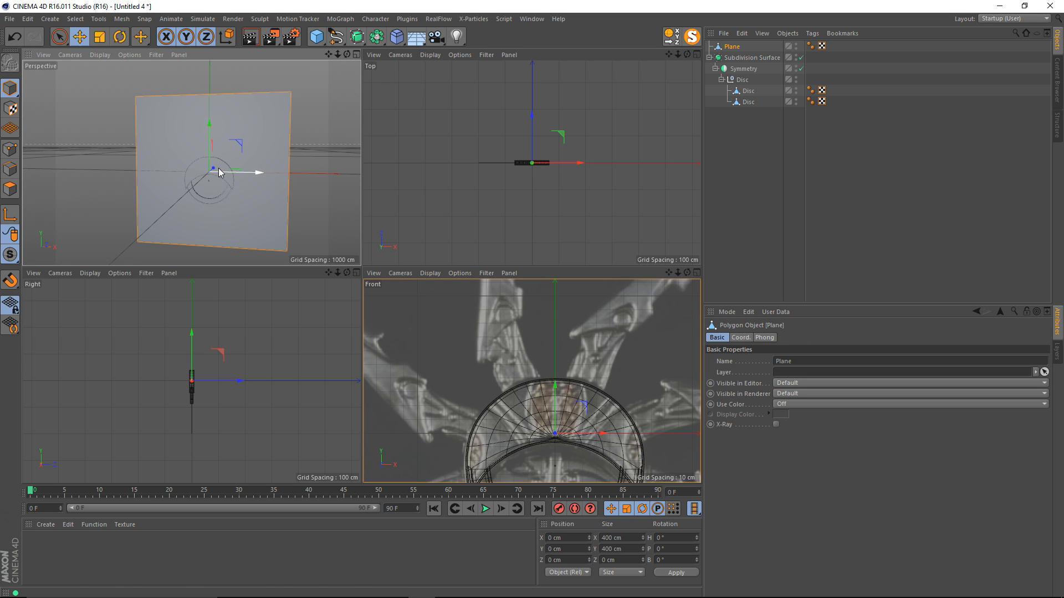
Step: Scale the plane uniformly down to 106 cm by 106 cm in the front view
middle_click(493, 354)
scroll(434, 261, "down", 4)
middle_click_drag(430, 258, 386, 255, "alt")
scroll(414, 244, "down", 3)
key("t")
left_click_drag(505, 180, 312, 366, "shift")
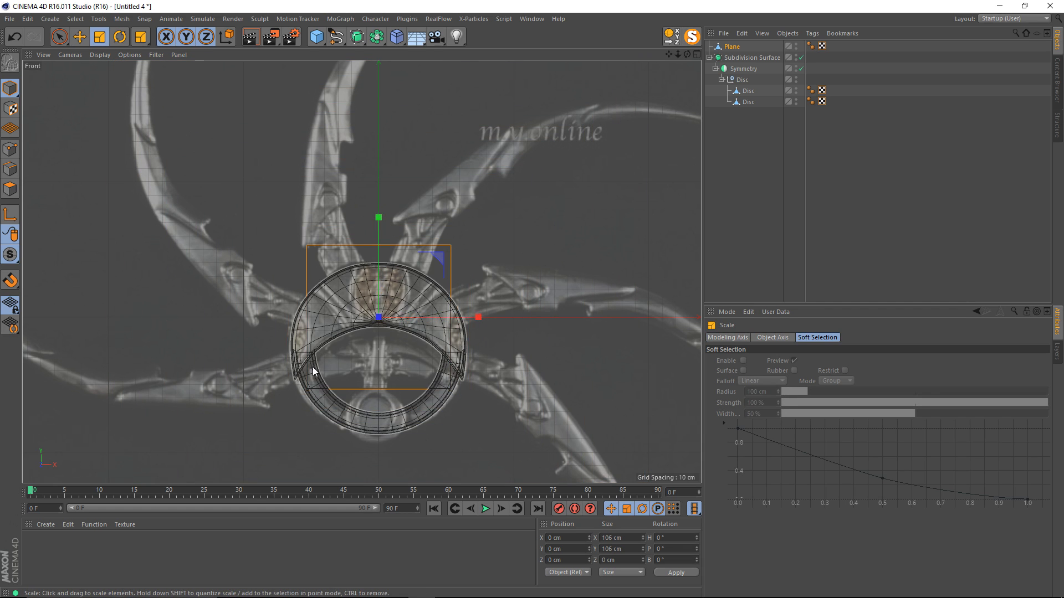
Step: Move the plane over the base of the claw above the hub's upper left, at about X -24.2 cm, Y 52.9 cm
key("e")
left_click_drag(397, 287, 351, 220)
scroll(351, 220, "up", 4)
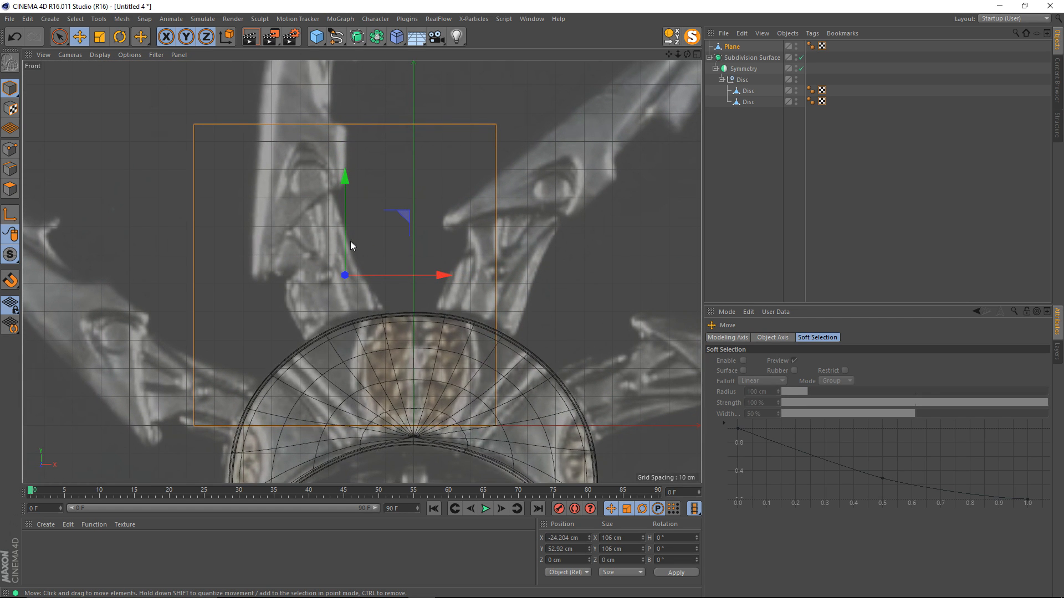
Step: Scale the plane uniformly down to about 60 cm by 60 cm over the claw base
key("t")
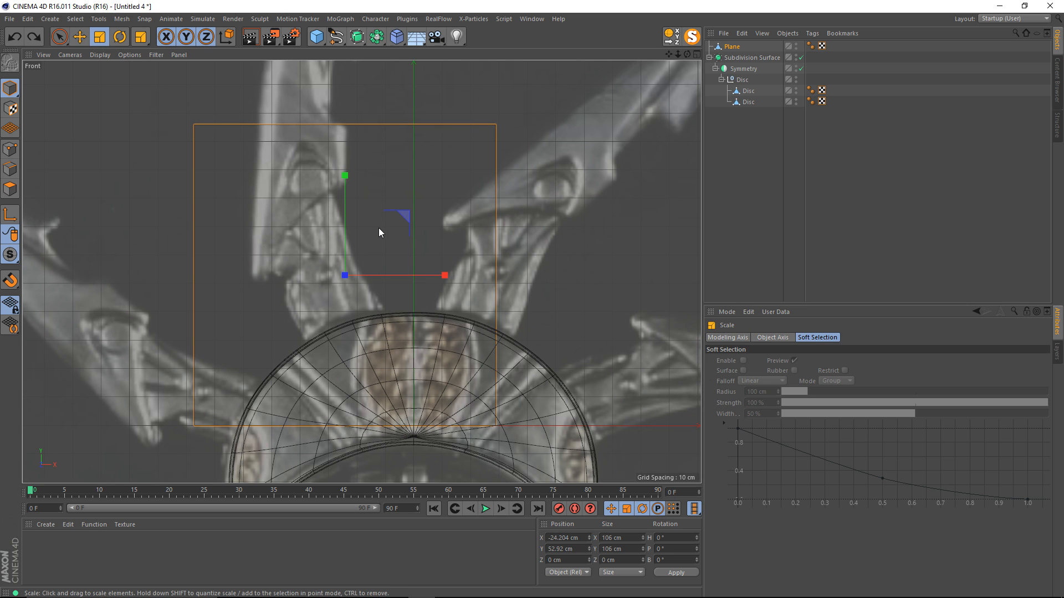
left_click_drag(379, 226, 254, 365)
scroll(266, 272, "up", 2)
Step: Move the plane's four corner points onto the outline of the upper-left claw's base, with the lower two overlapping the hub rim
left_click(9, 149)
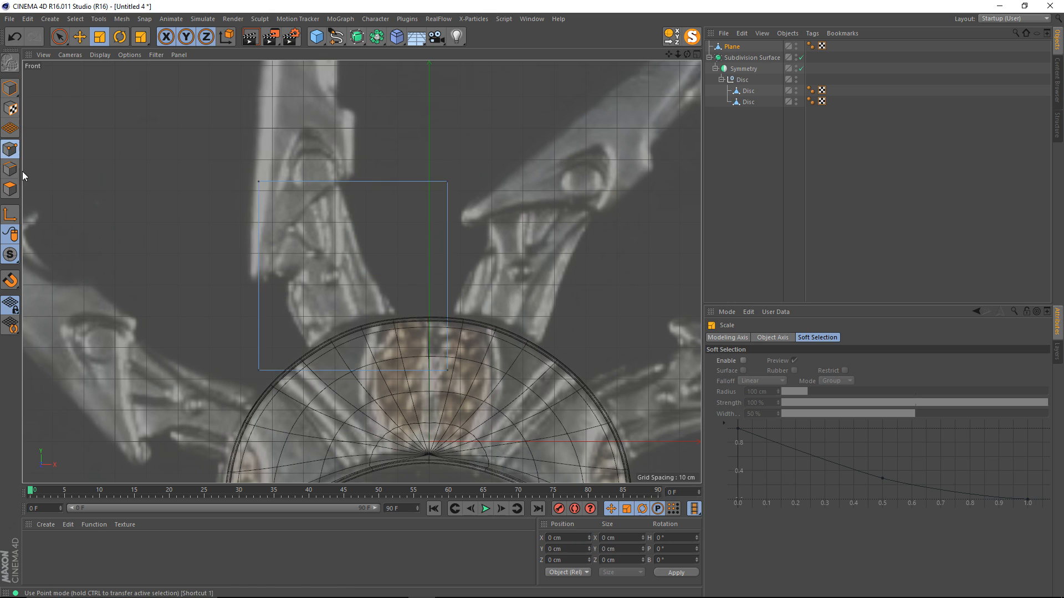
left_click(258, 181)
key("e")
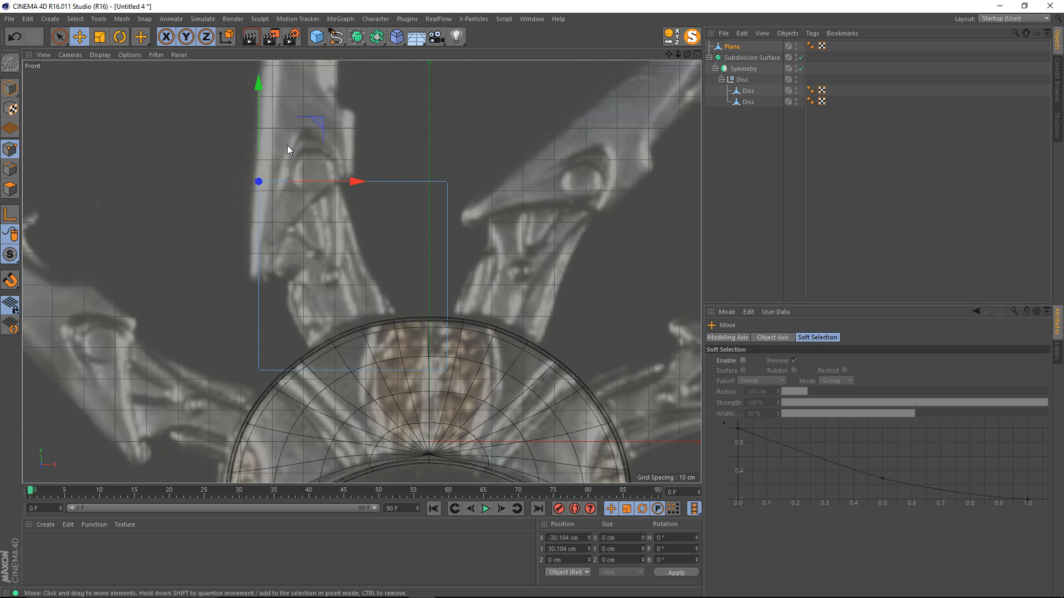
left_click_drag(287, 145, 297, 192)
left_click(447, 182)
left_click_drag(474, 155, 351, 137)
left_click(446, 367)
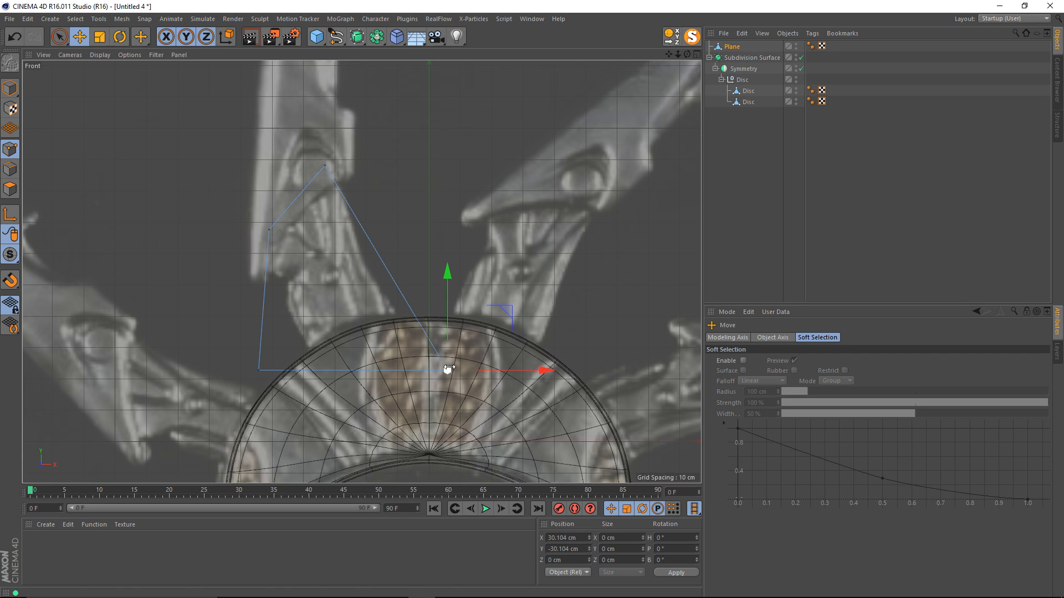
left_click_drag(470, 341, 427, 305)
left_click(258, 370)
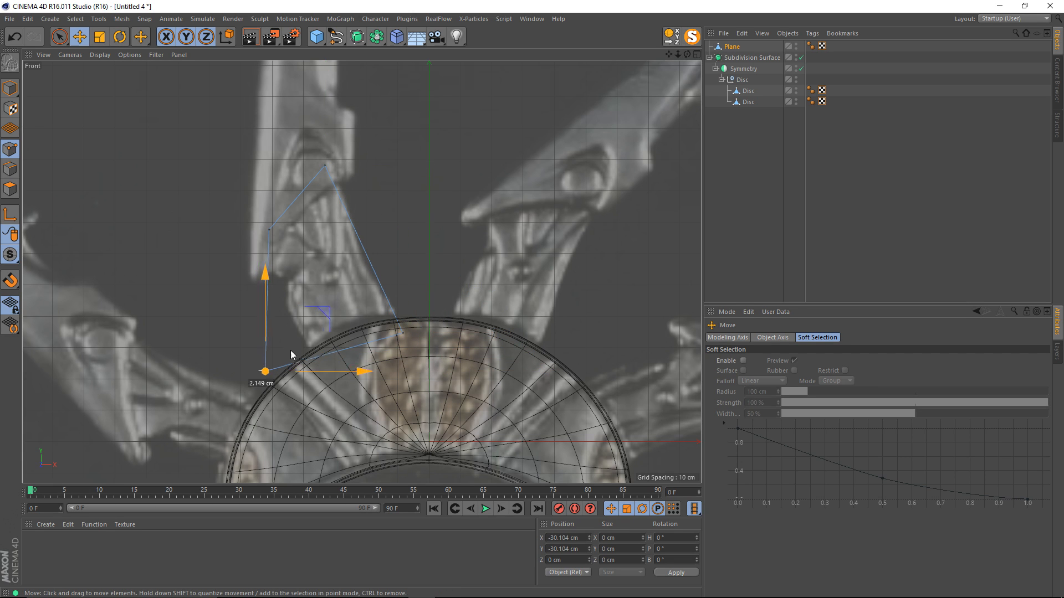
left_click_drag(290, 352, 332, 343)
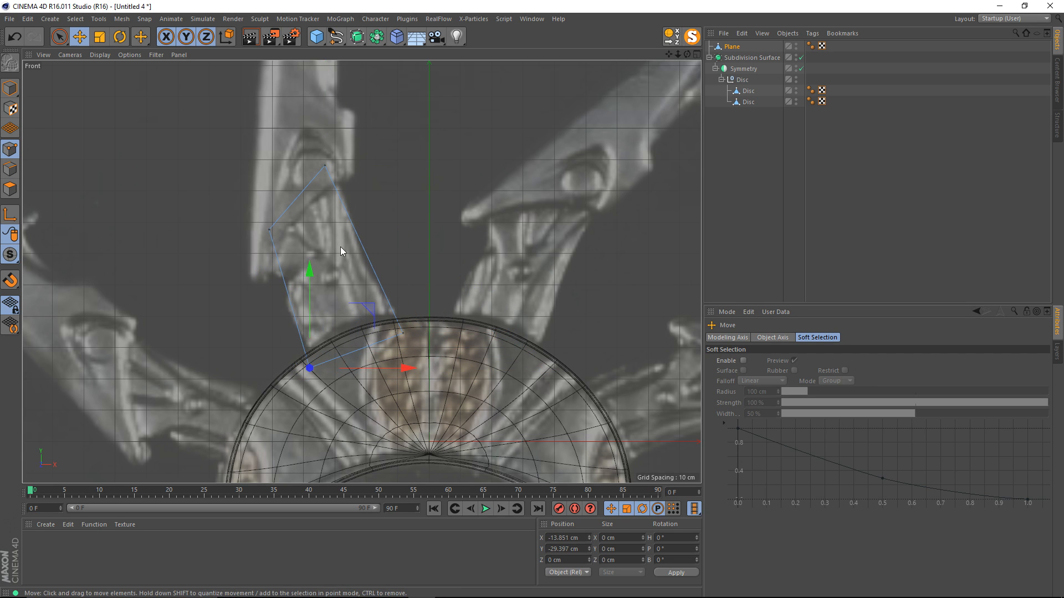
left_click(403, 333)
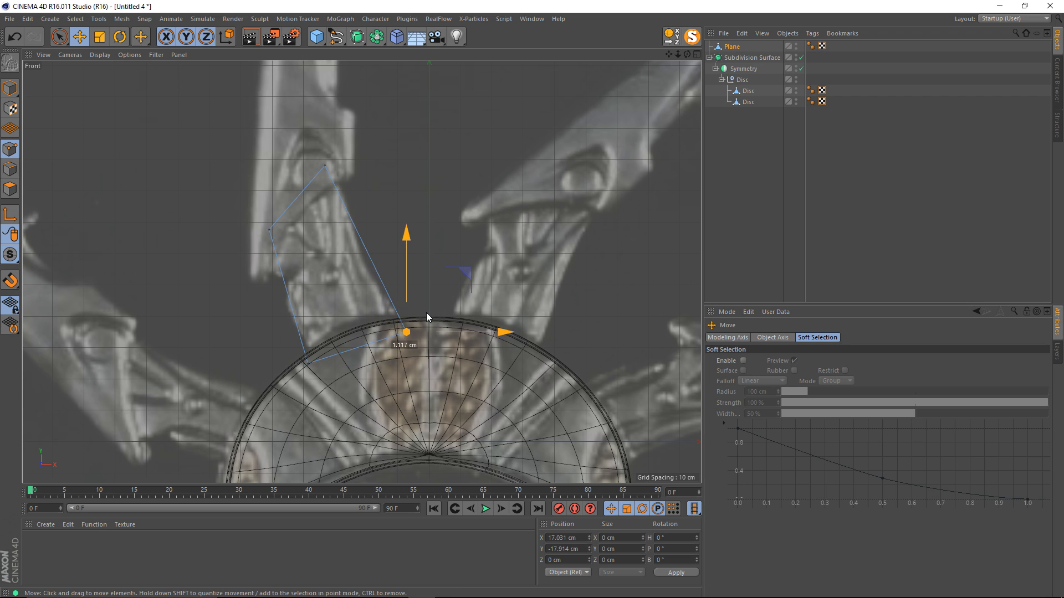
left_click(394, 222)
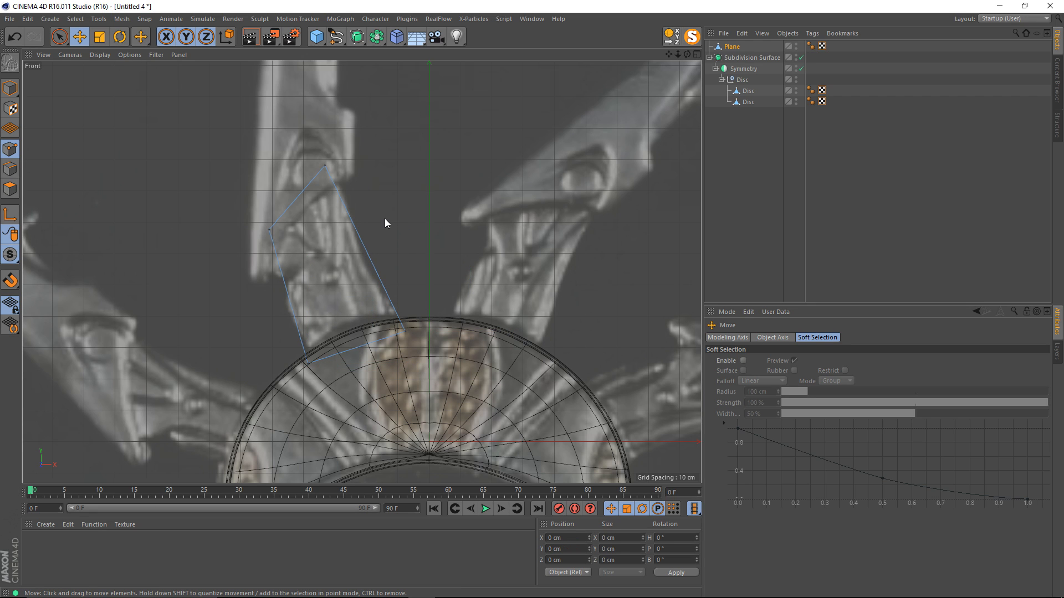
Step: Add three loop cuts across the claw base plane with the Knife in Loop mode
key("k")
key("l")
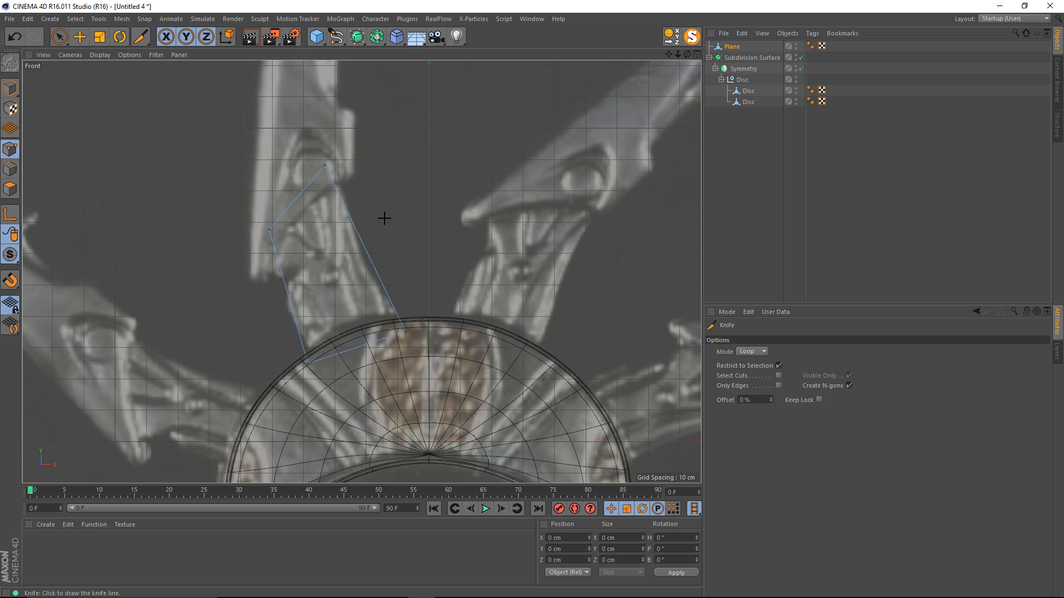
left_click(362, 245)
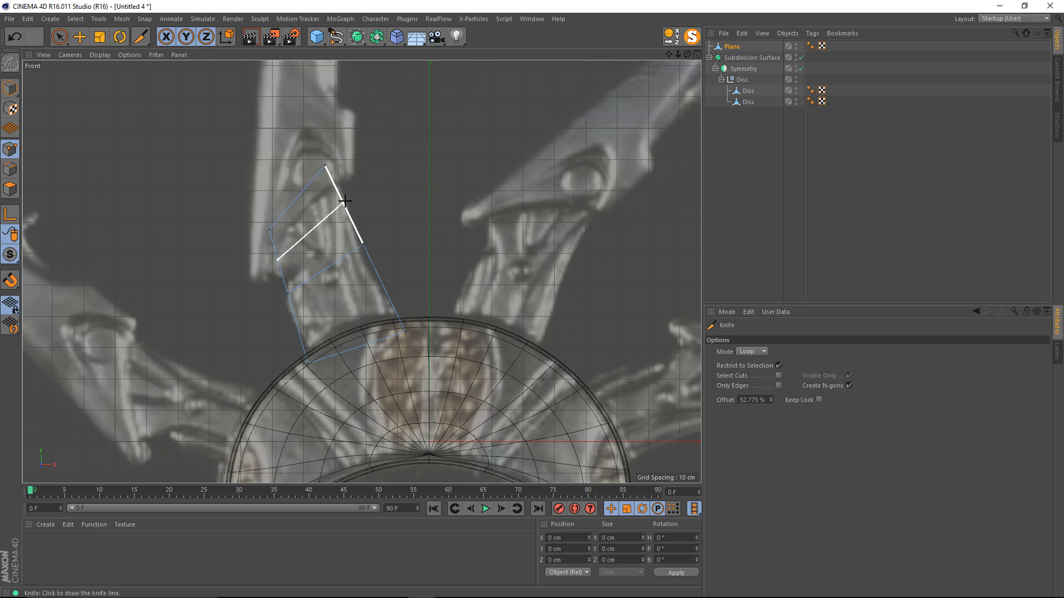
left_click(384, 293)
Step: Move the end points of the uppermost cut and the plane's top edge to follow the claw base in the reference image
key("e")
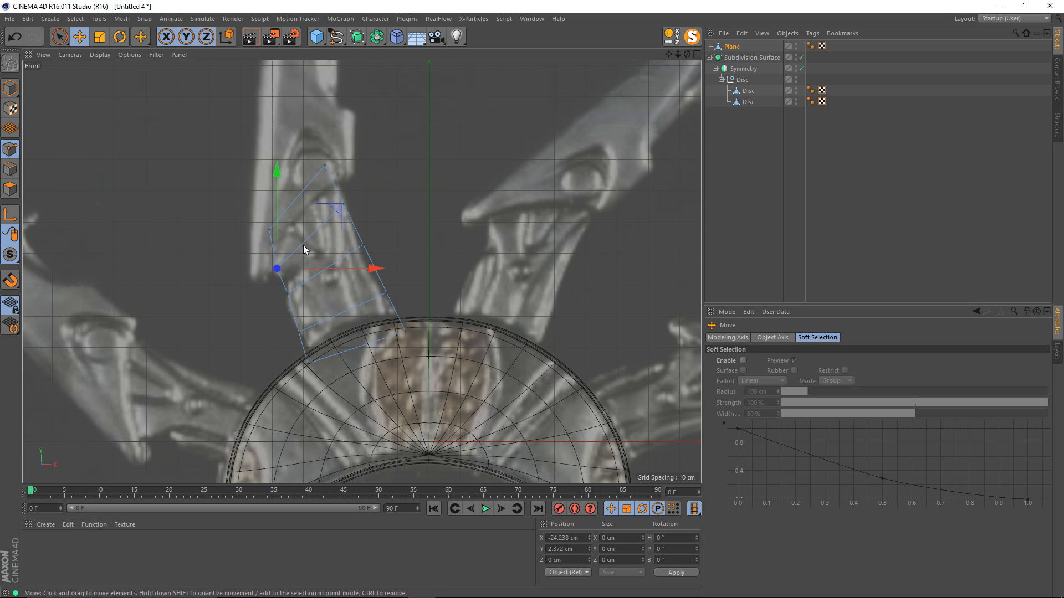
left_click(346, 200)
left_click_drag(380, 177, 348, 141)
left_click(325, 166)
left_click_drag(268, 234, 271, 229)
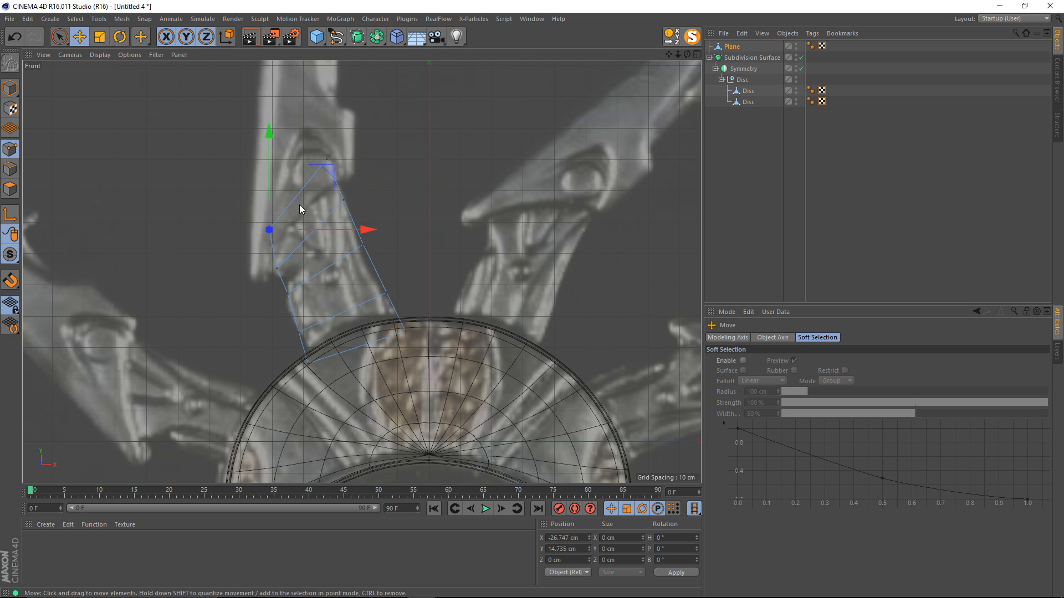
Step: Fit the points along the plane's lower cuts and hub edge to the claw base's curve, and nudge its top corner point
left_click(298, 332)
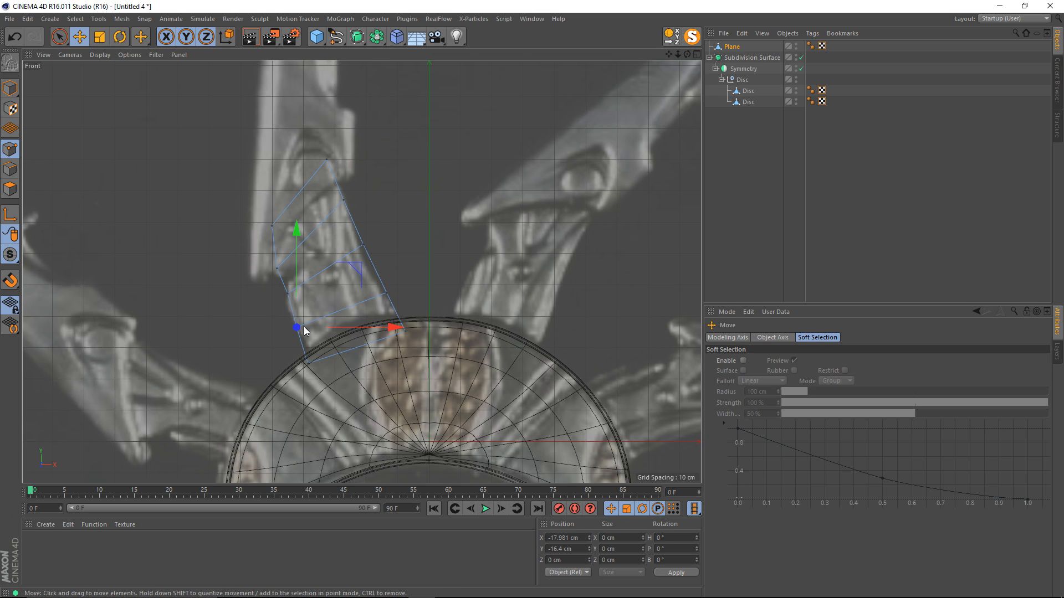
left_click_drag(299, 333, 319, 361)
left_click(386, 294)
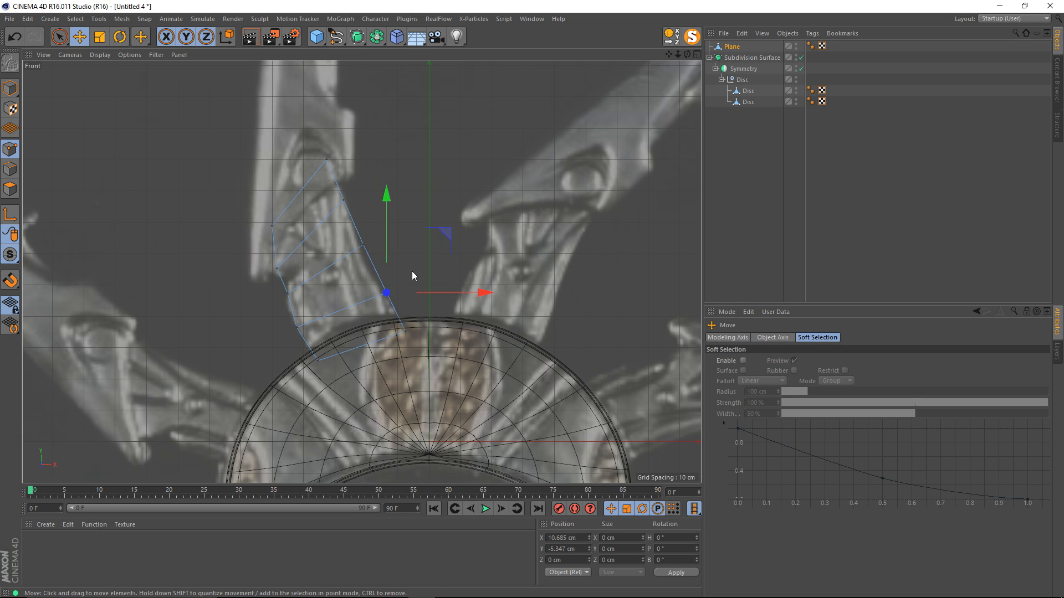
left_click_drag(429, 310, 419, 292)
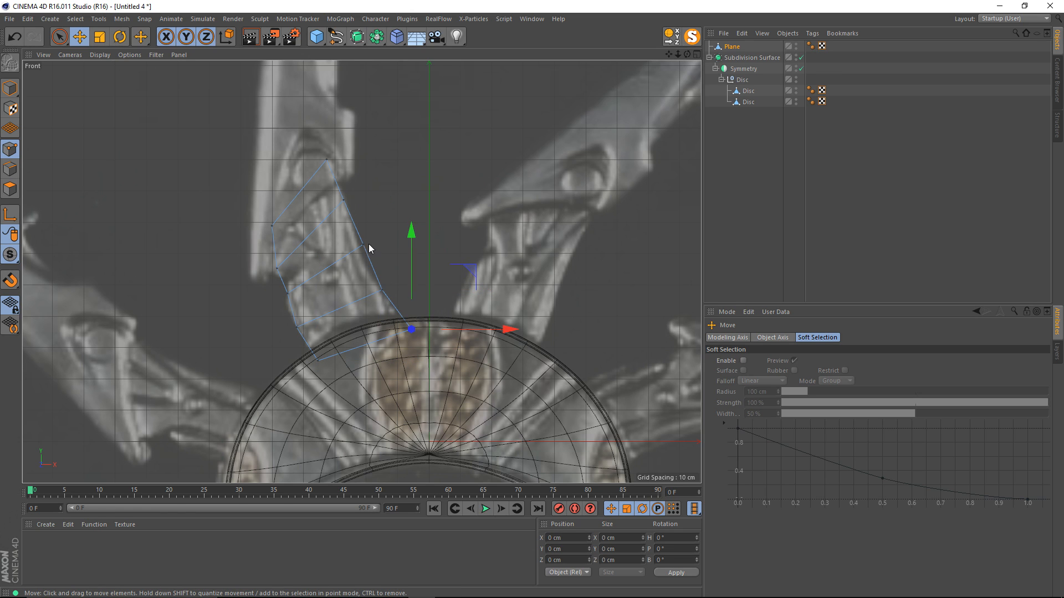
left_click_drag(389, 224, 376, 183)
left_click(327, 160)
left_click_drag(348, 138, 350, 135)
Step: Add three lengthwise loop cuts to the claw base plane, one in the middle and one on each side of it
key("m")
key("k")
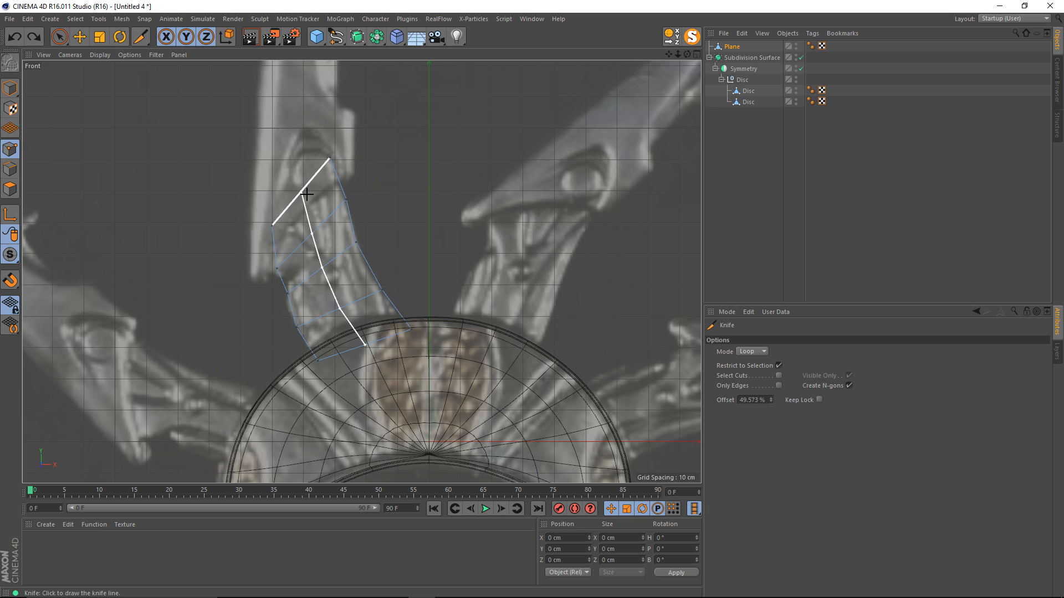
left_click(304, 194)
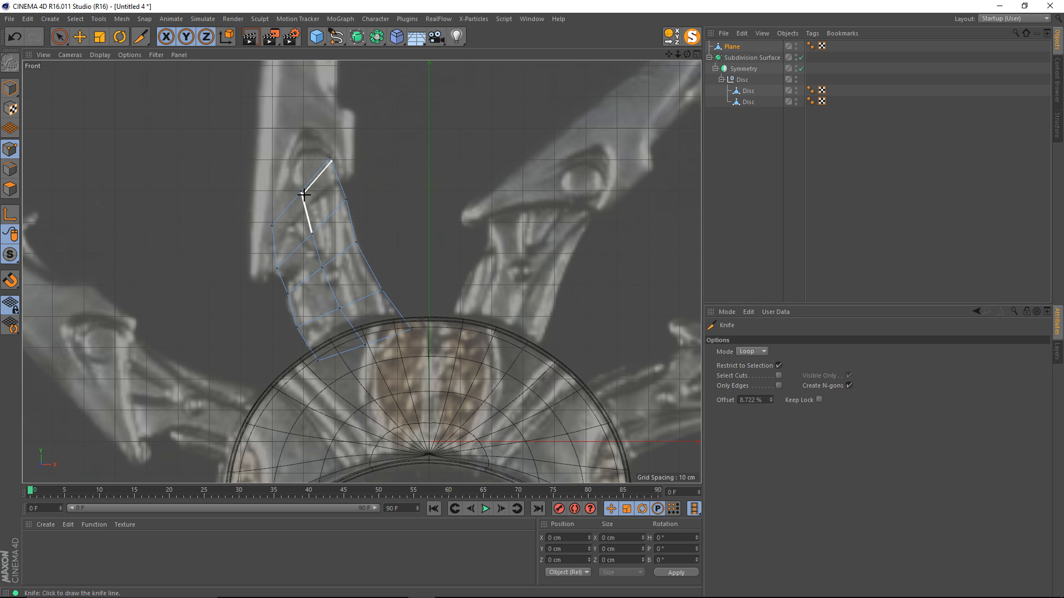
left_click(285, 208)
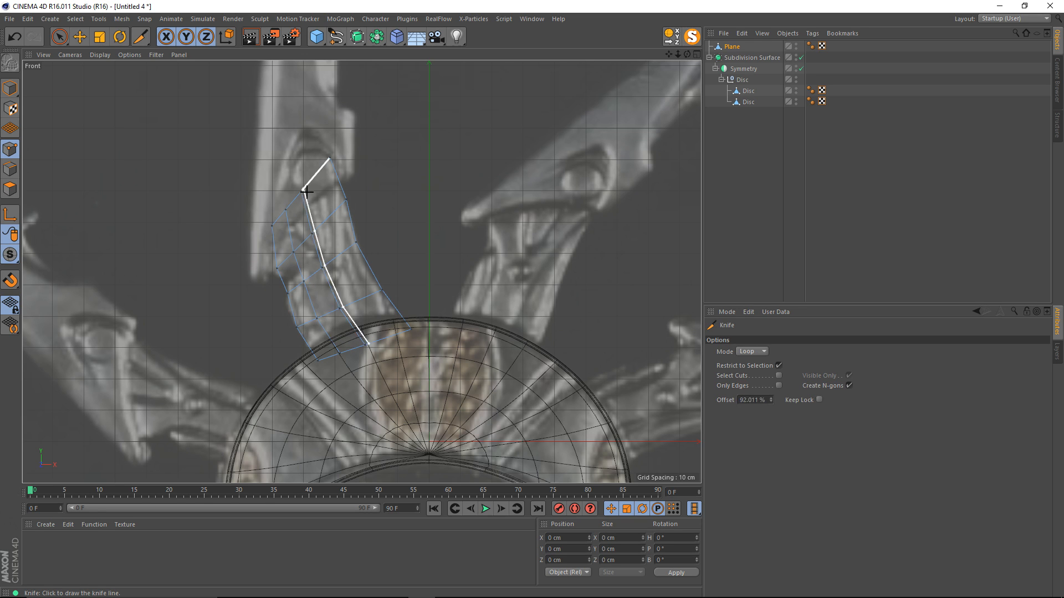
key("e")
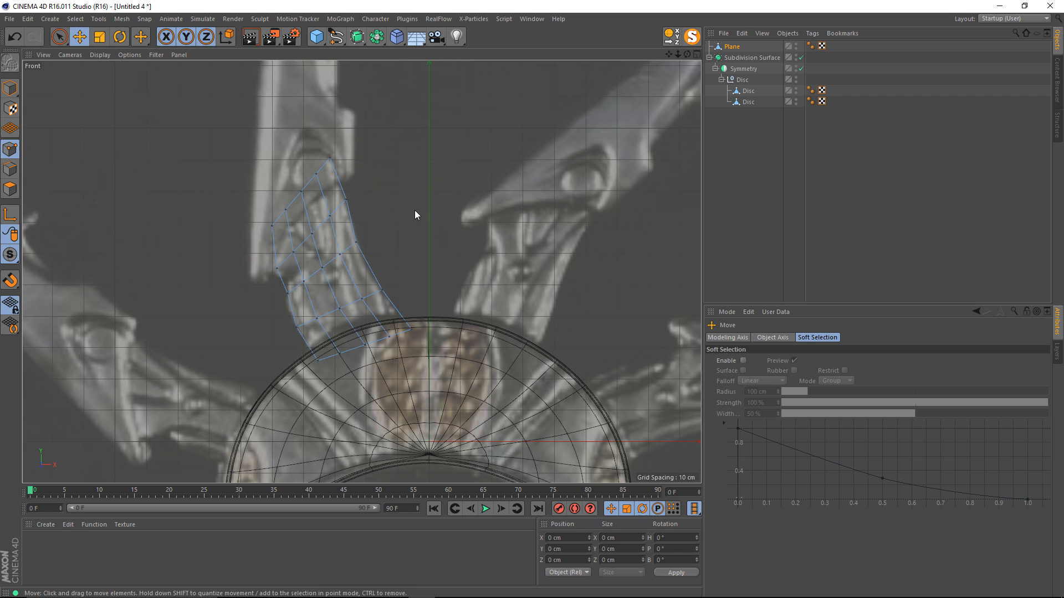
Step: Curve the plane by pulling its three lengthwise edge loops out along Z in perspective, the two side loops to about -5.8 cm
scroll(327, 241, "down", 3)
middle_click(322, 237)
middle_click(220, 158)
left_click_drag(342, 270, 277, 291, "alt")
scroll(378, 215, "up", 5)
left_click(10, 170)
double_click(353, 233)
double_click(355, 272)
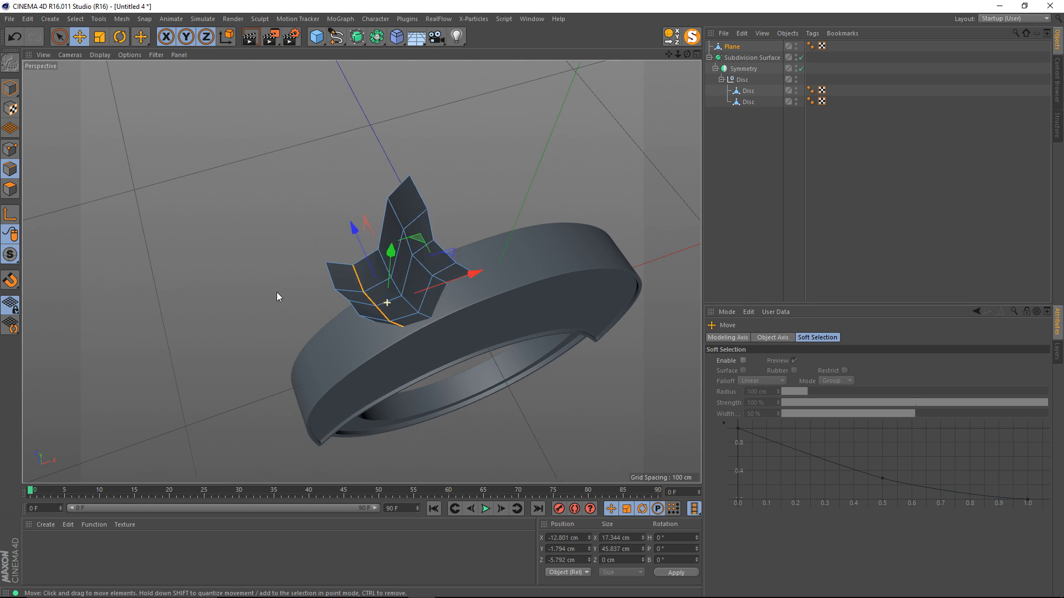
double_click(416, 216)
left_click_drag(416, 216, 344, 106)
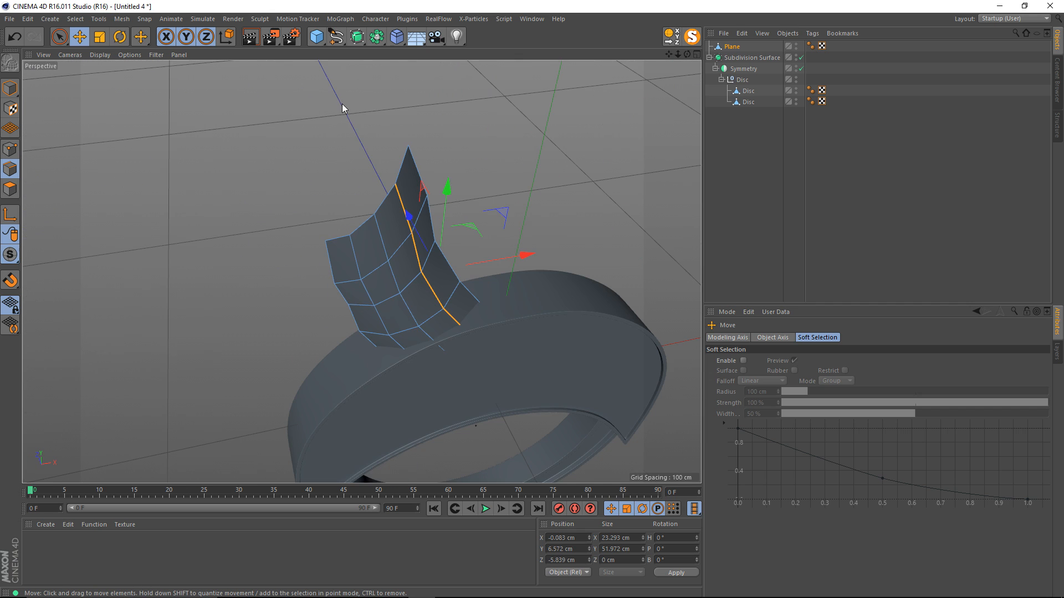
Step: Rename the plane object as Blade_1
double_click(734, 47)
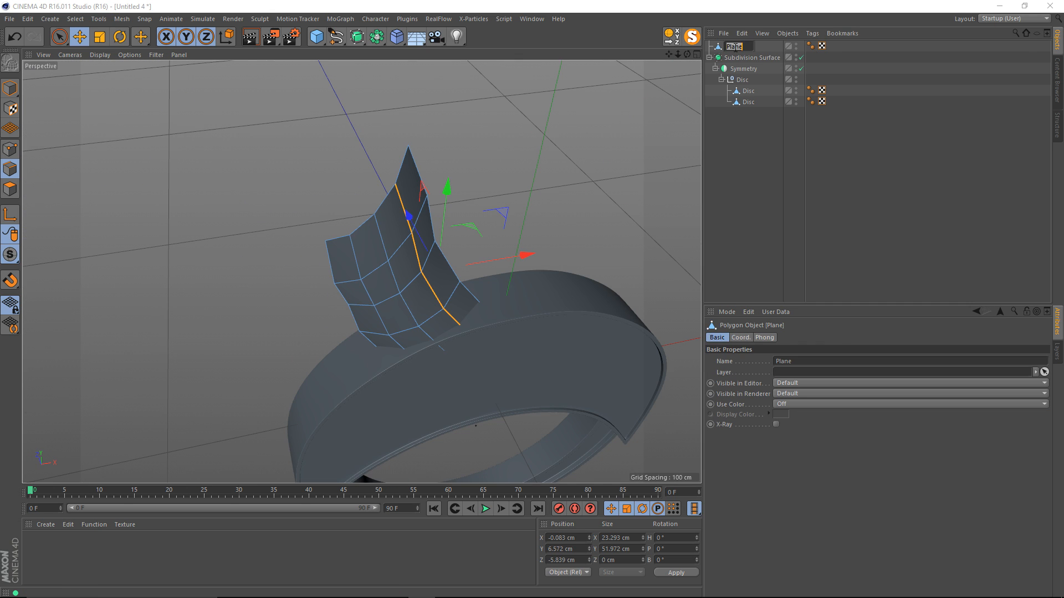
type("Blade_1")
key("Return")
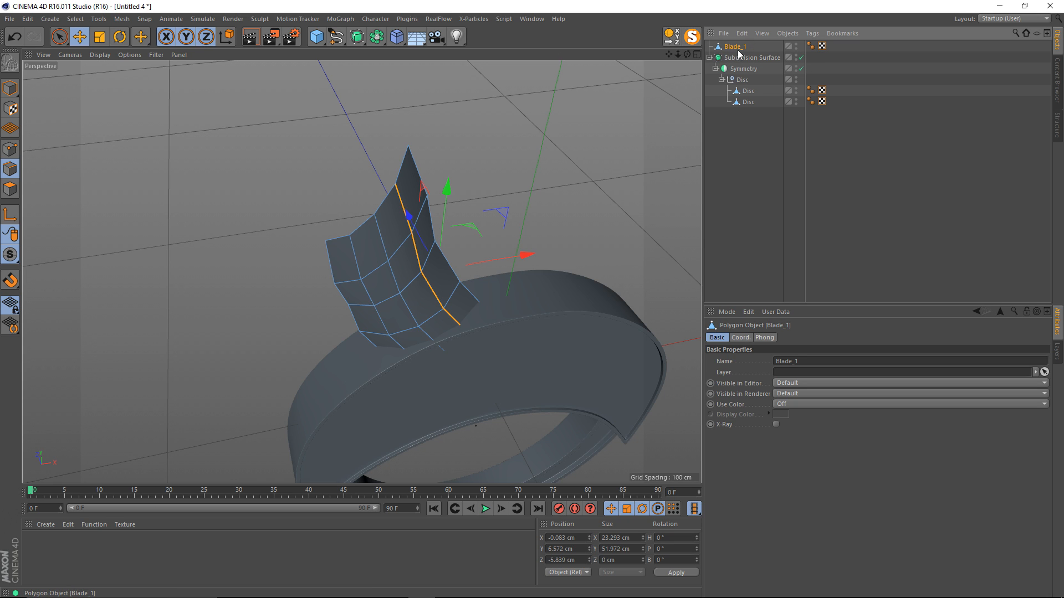
double_click(737, 47)
key("Return")
left_click(727, 154)
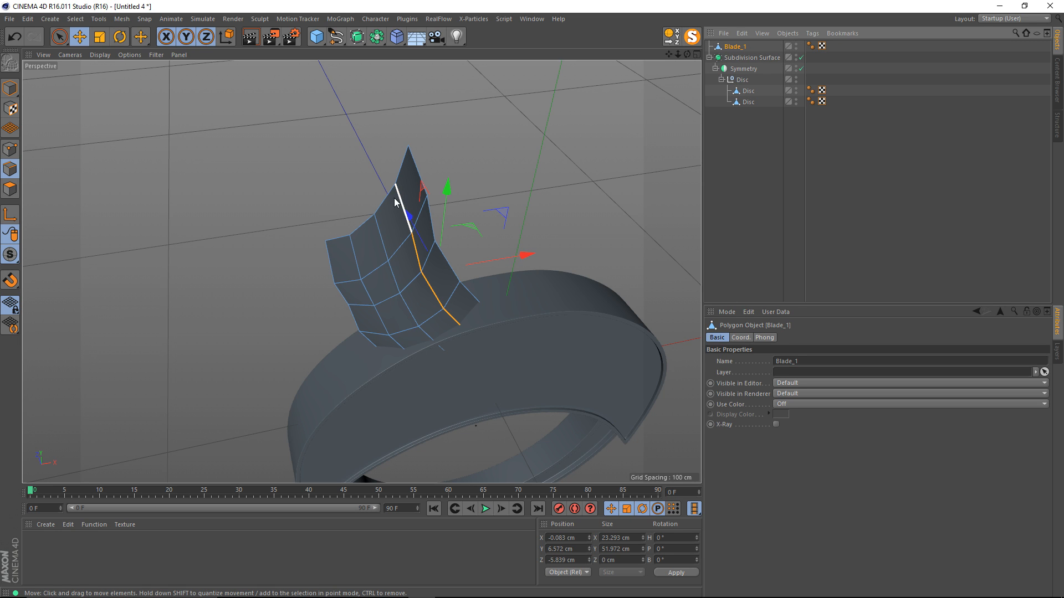
Step: Group Blade_1 in a null and nest the null under a new Symmetry object
key("alt+g")
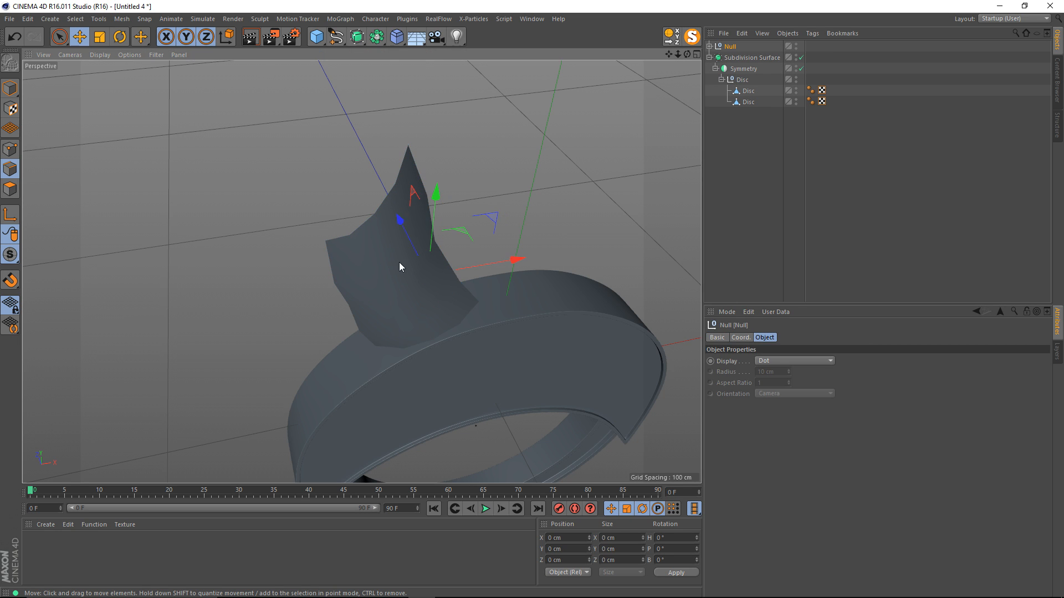
left_click_drag(399, 267, 463, 231, "alt")
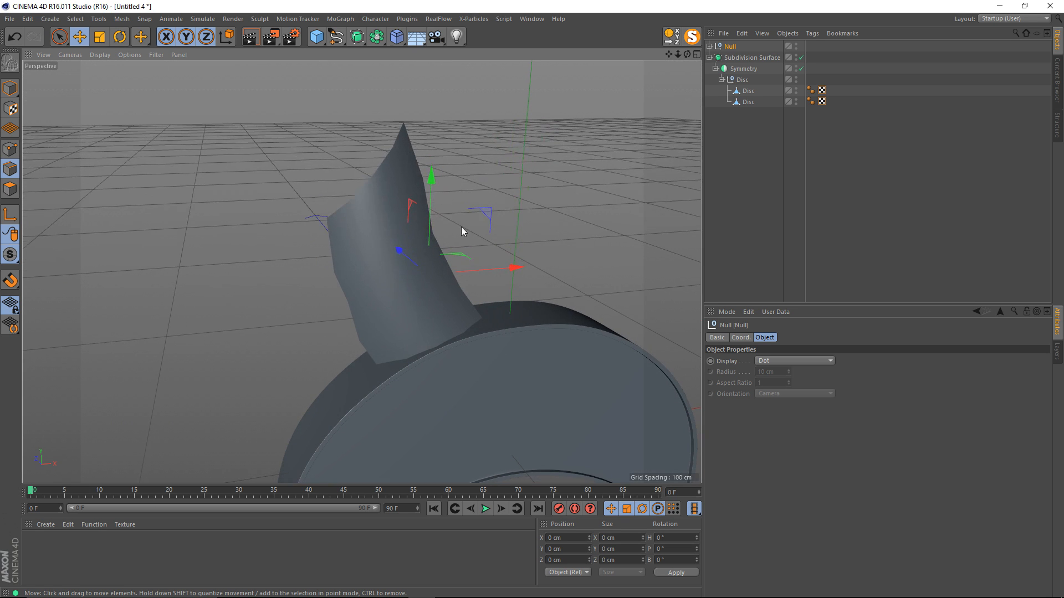
left_click(709, 46)
left_click(738, 58)
left_click(730, 48)
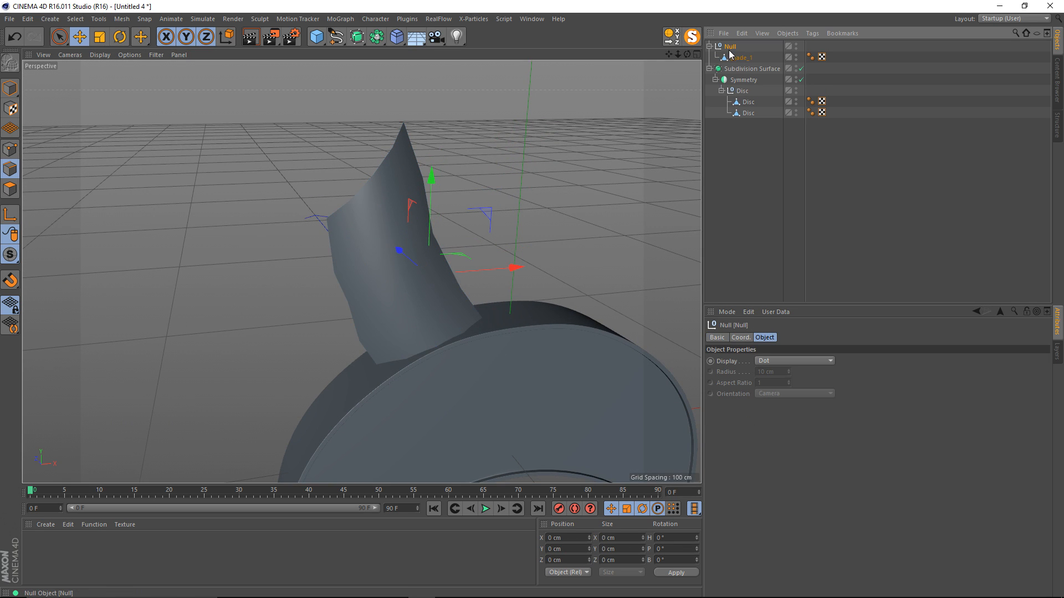
left_click_drag(354, 43, 488, 91)
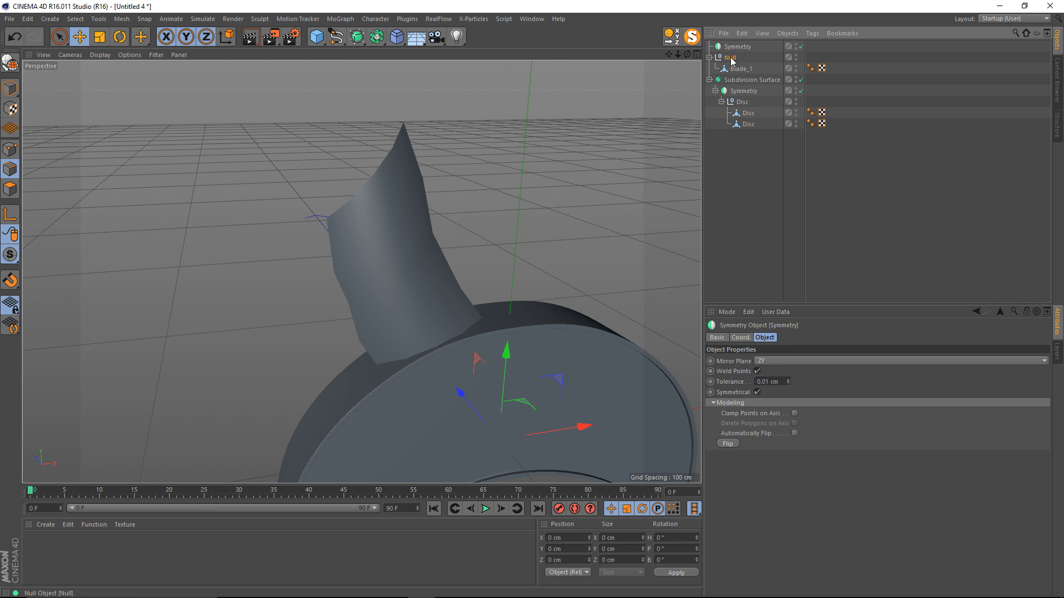
left_click_drag(736, 49, 737, 51)
Step: Set the blade's Symmetry object to mirror across the XY plane
left_click_drag(433, 151, 389, 207, "alt")
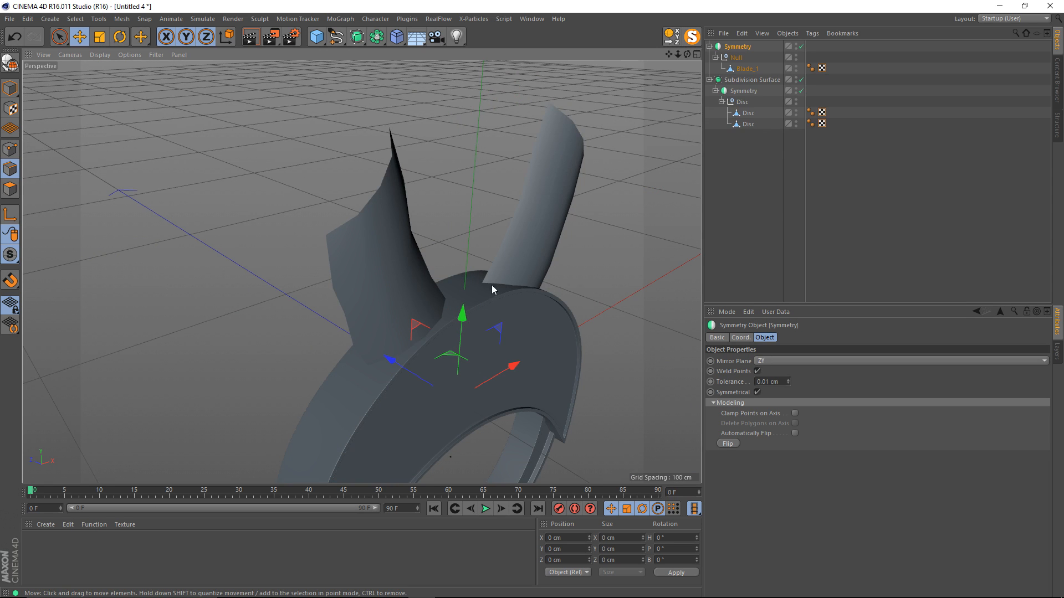
left_click_drag(490, 285, 437, 199, "alt")
left_click(777, 361)
left_click(778, 371)
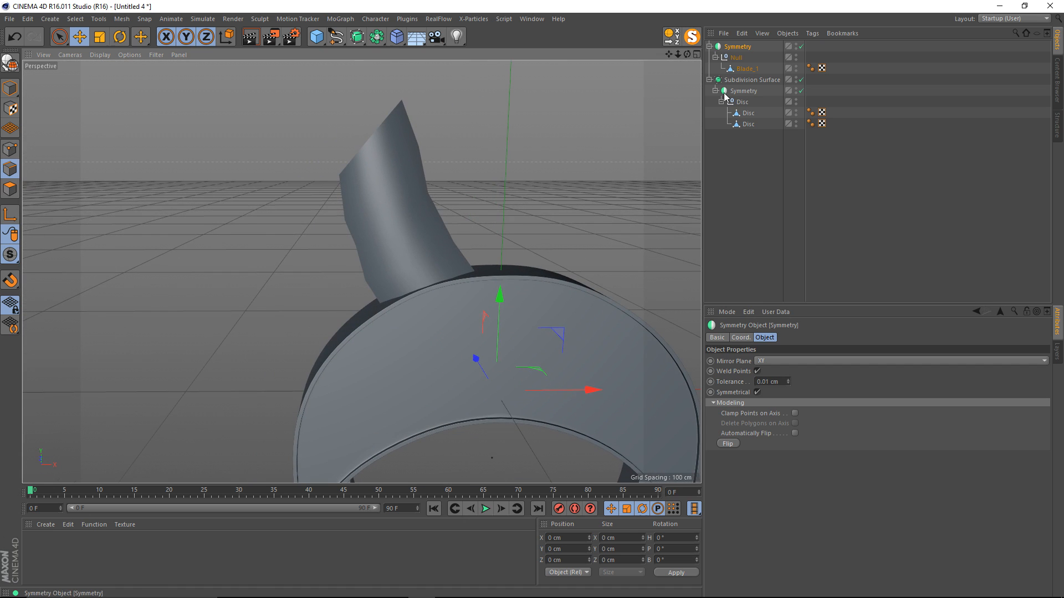
Step: Examine Blade_1's mesh against the reference claw in the front view
left_click(747, 69)
middle_click(406, 221)
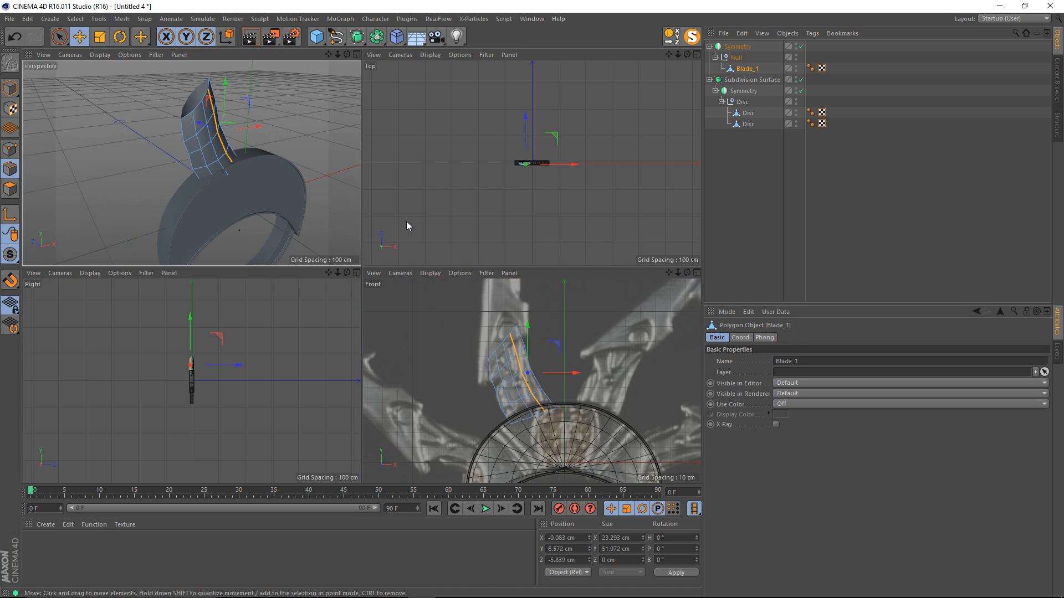
middle_click(475, 325)
scroll(317, 249, "up", 2)
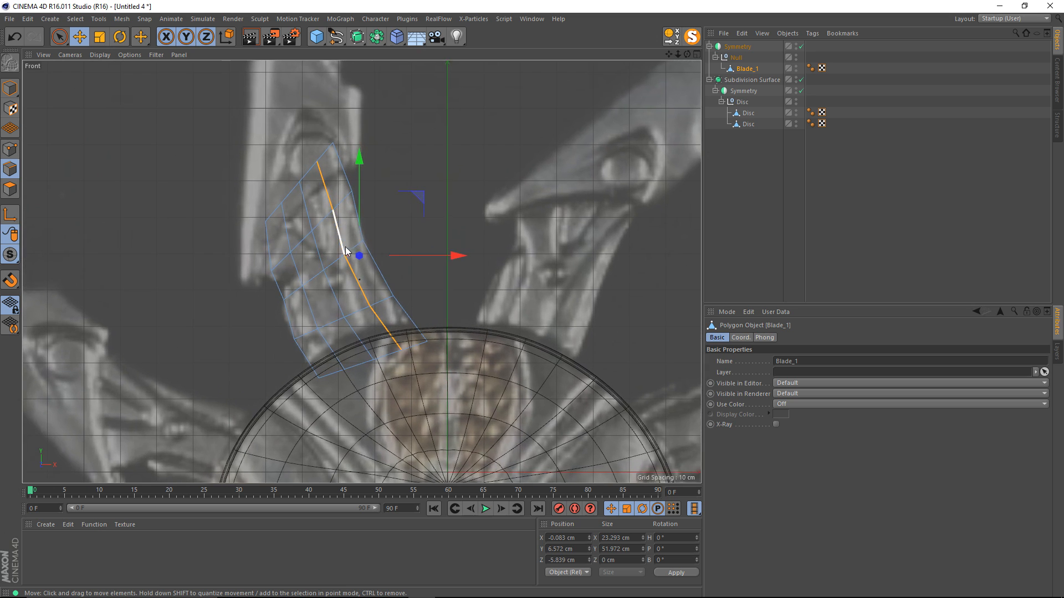
middle_click_drag(320, 283, 364, 221, "alt")
middle_click_drag(416, 189, 339, 245, "alt")
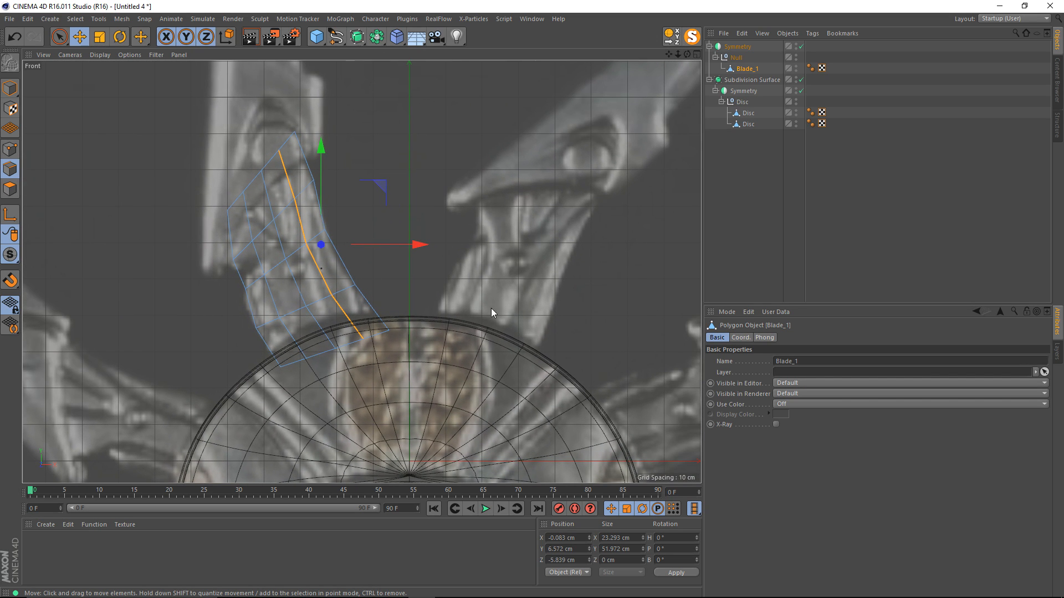
middle_click_drag(295, 236, 378, 234, "alt")
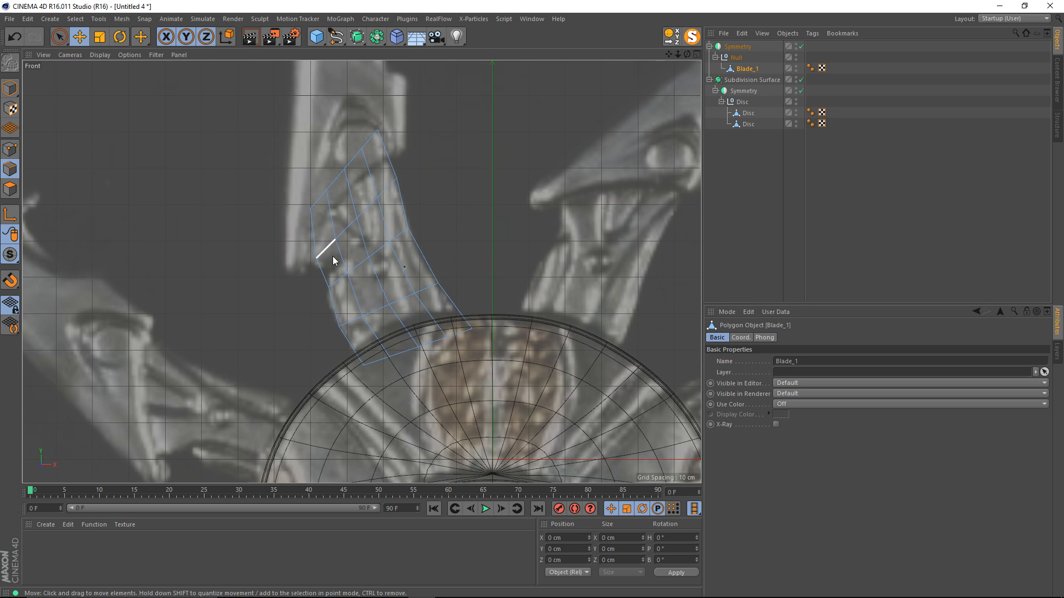
Step: Set the Knife to Line mode and cut diagonal edges across Blade_1's upper polygons from the tip and slanted top edge
middle_click(405, 306)
middle_click(245, 174)
left_click_drag(245, 174, 335, 209, "alt")
key("k")
key("l")
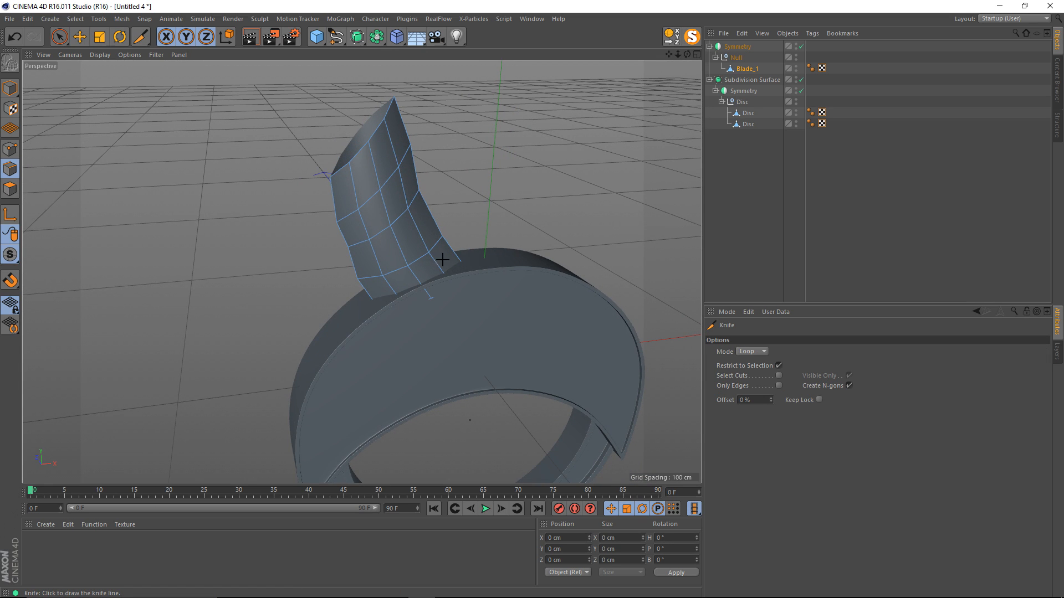
left_click(746, 352)
left_click(751, 364)
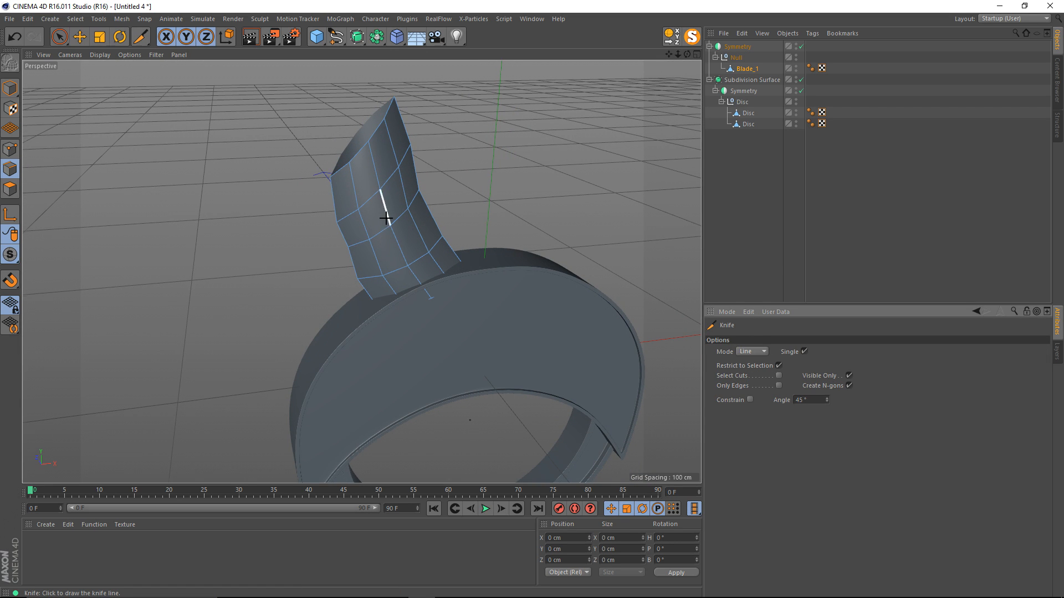
left_click_drag(387, 209, 361, 122, "alt")
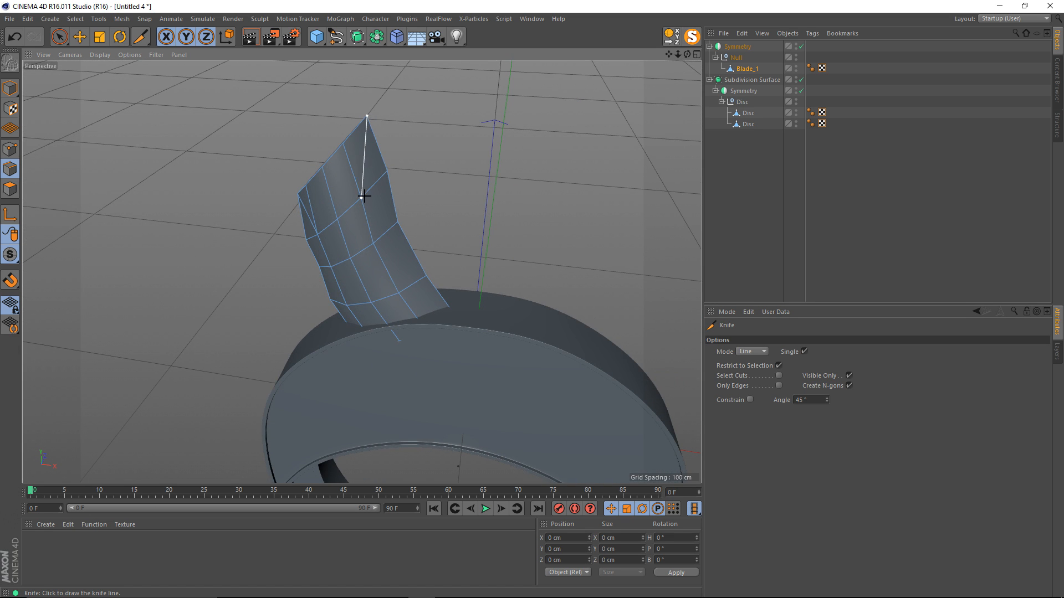
mouse_move(348, 216)
left_mouse_down("alt")
mouse_move(398, 203)
mouse_move(351, 218)
mouse_move(368, 221)
mouse_move(354, 209)
mouse_move(366, 210)
left_mouse_up("alt")
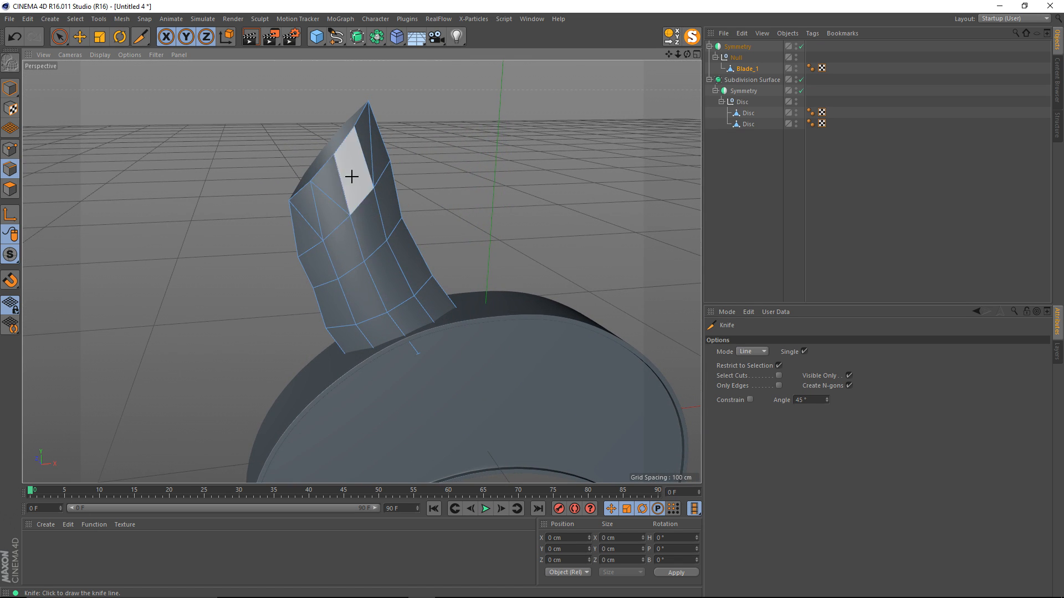
key("e")
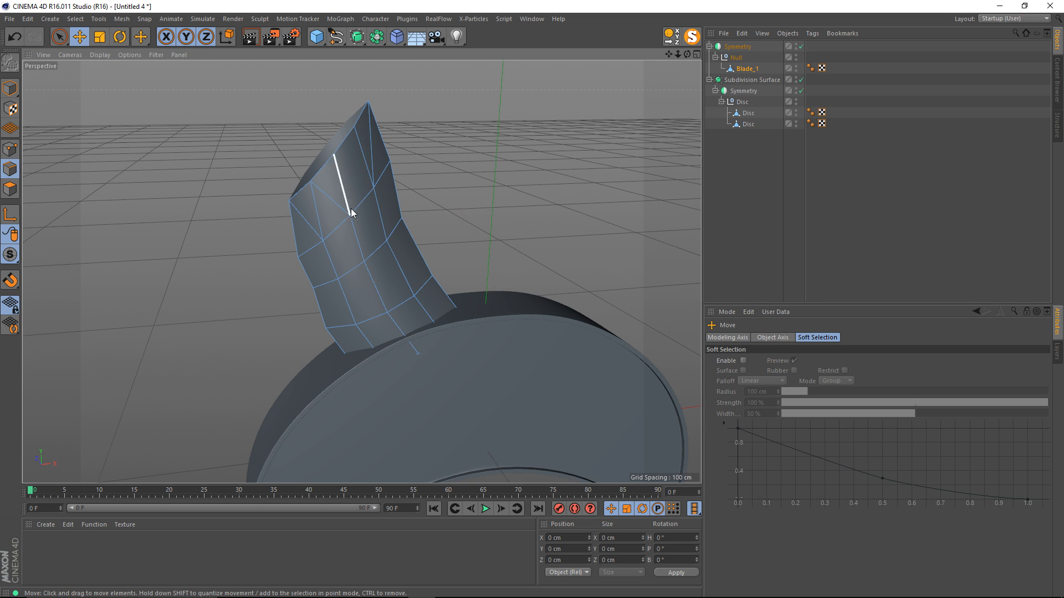
key("k")
left_click_drag(354, 128, 352, 218)
Step: Dissolve the two old lengthwise edges beside the new diagonal cuts in Blade_1's upper part
key("e")
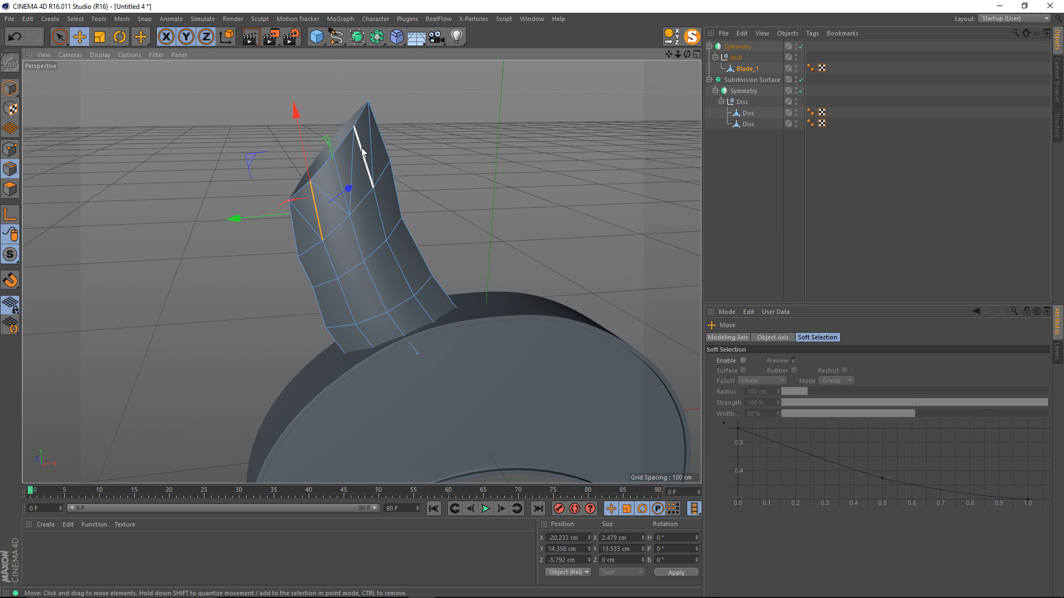
left_click(316, 209, "shift")
right_click(256, 202)
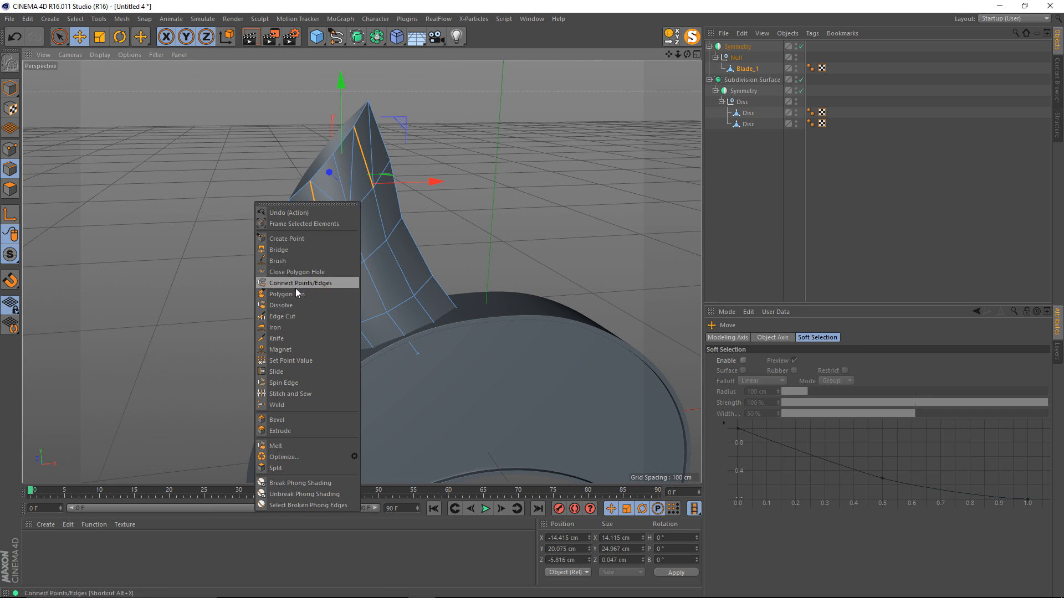
left_click(299, 306)
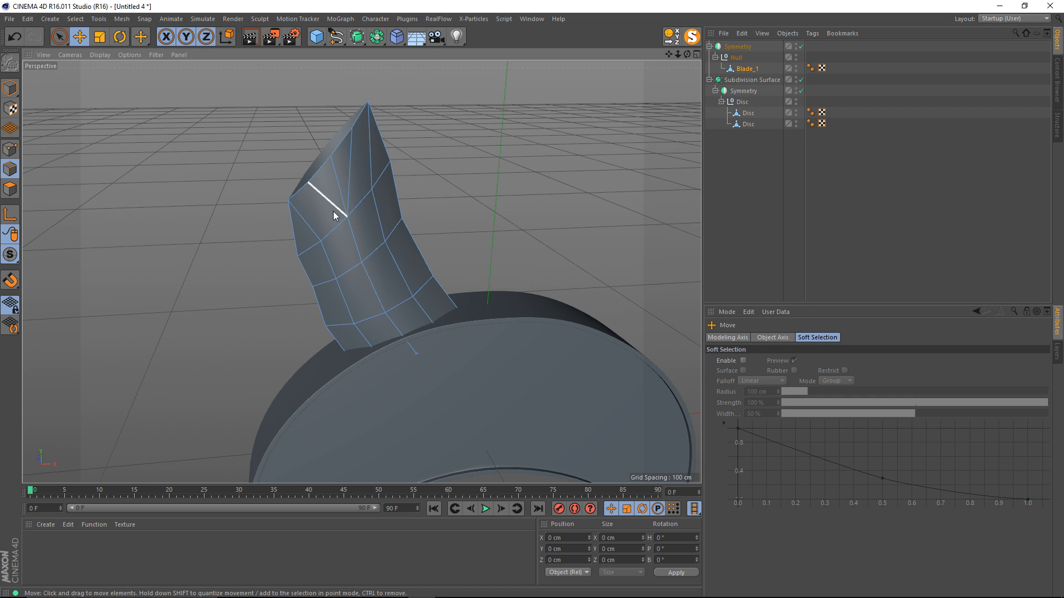
Step: Select Blade_1's central polygons from the slanted top edge down to the base and extrude them outward
left_click_drag(334, 215, 351, 220, "alt")
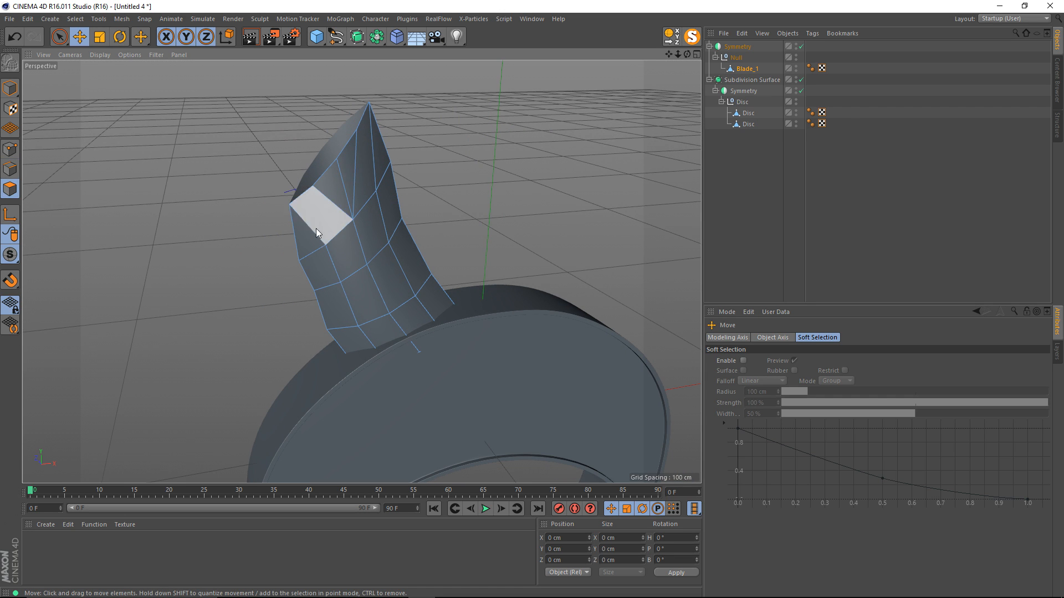
left_click(323, 211)
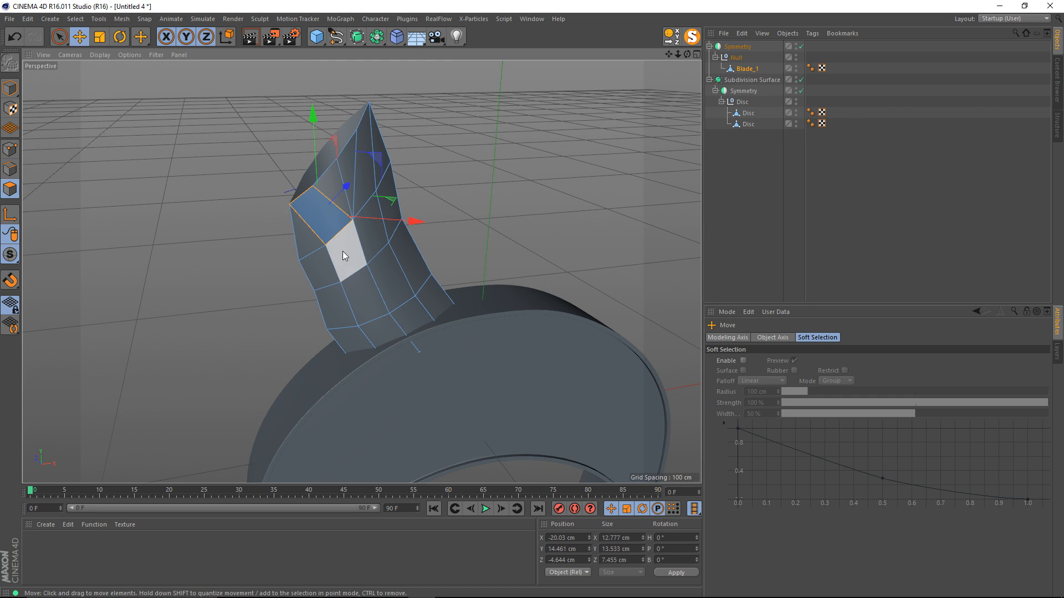
left_click(343, 251, "shift")
left_click(367, 225, "shift")
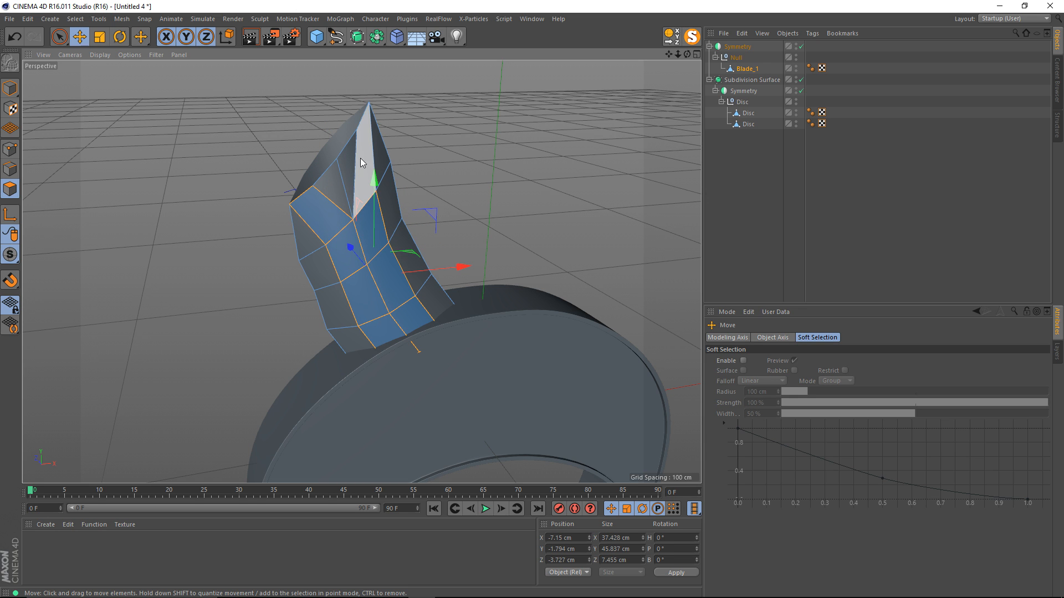
left_click(366, 146, "shift")
left_click_drag(386, 261, 166, 275, "alt")
left_click_drag(295, 283, 397, 209, "alt")
left_click(397, 209)
Step: Delete the two narrow side polygons along the slanted top edge of Blade_1's extrusion
left_click(348, 114)
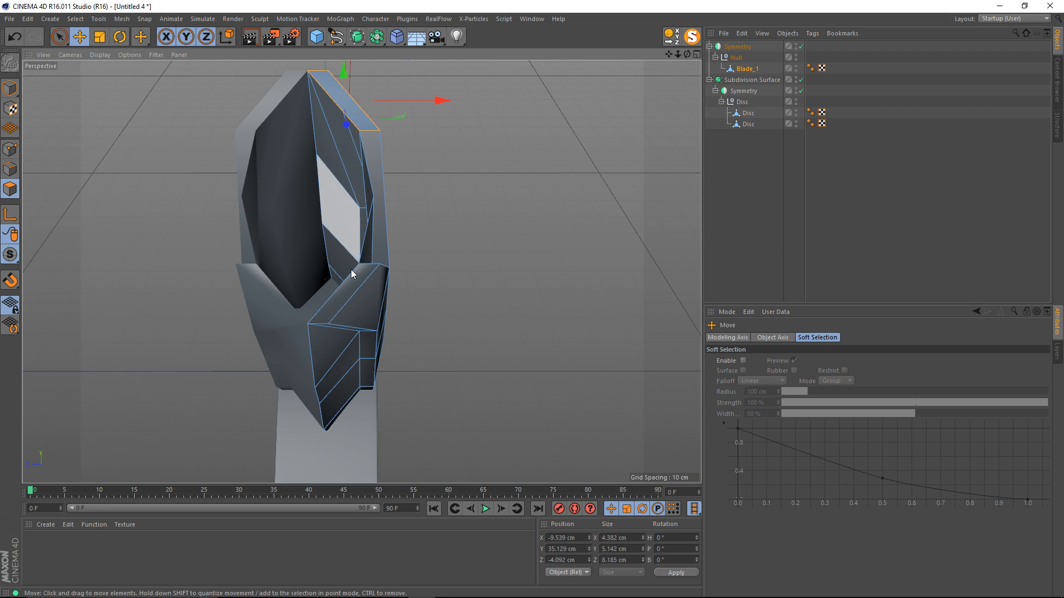
left_click(343, 292, "shift")
left_click_drag(344, 291, 262, 241, "alt")
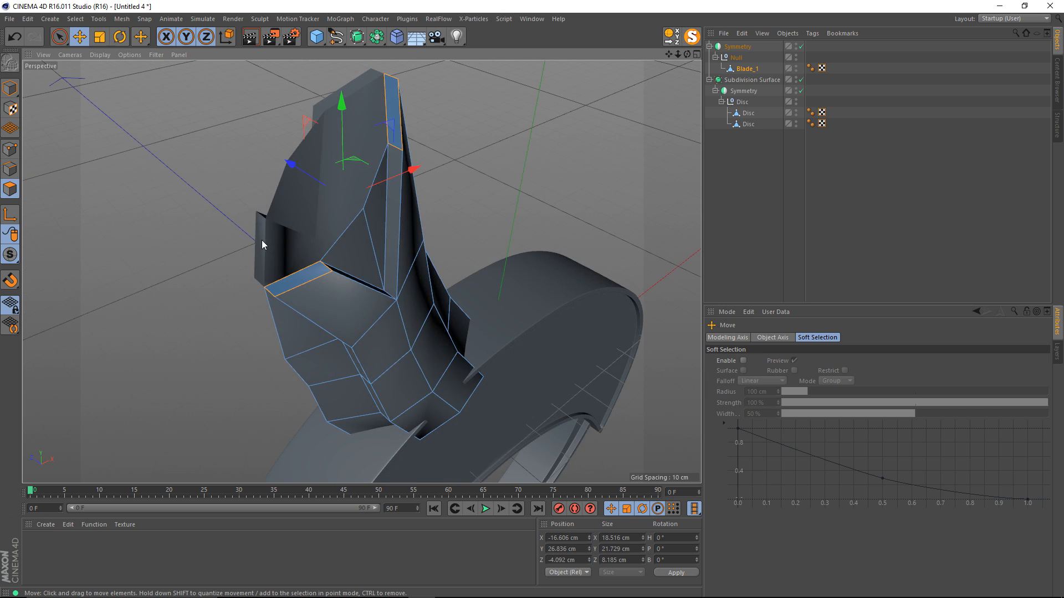
key("Delete")
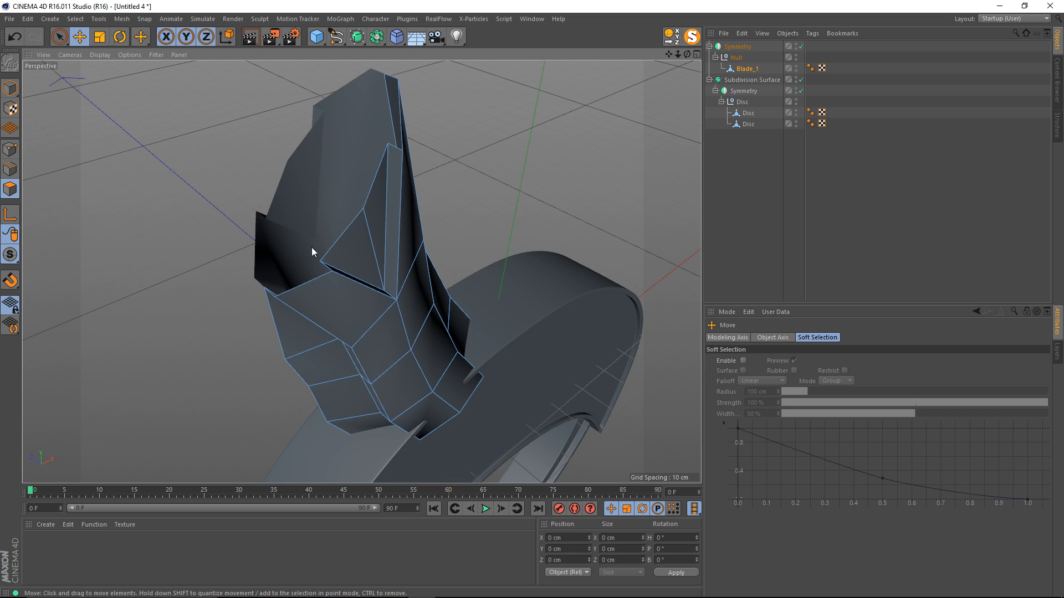
Step: Optimize all of Blade_1's points
left_click_drag(384, 190, 317, 206, "alt")
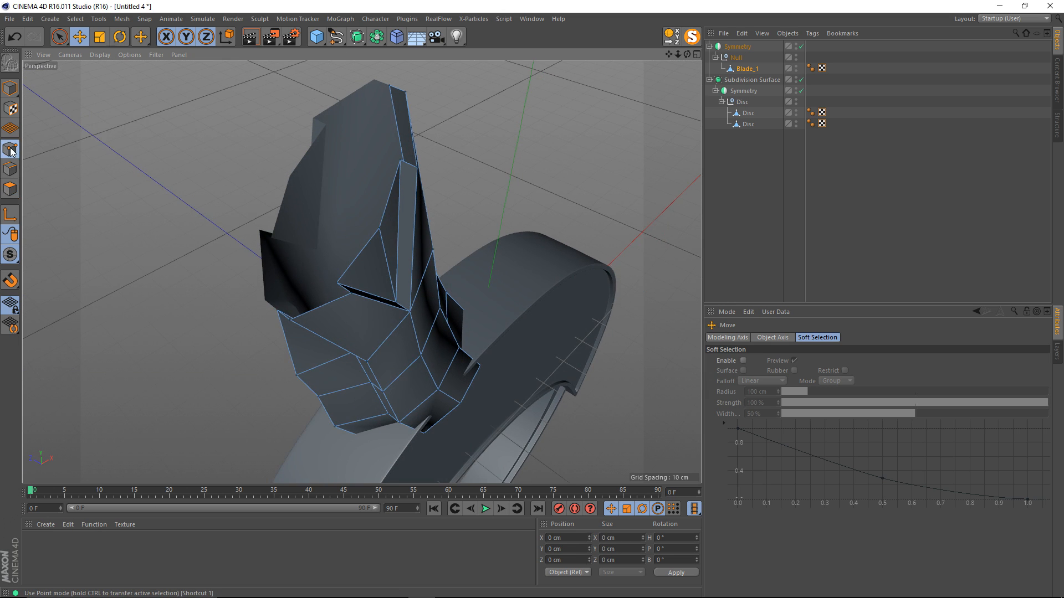
key("ctrl+a")
right_click(148, 135)
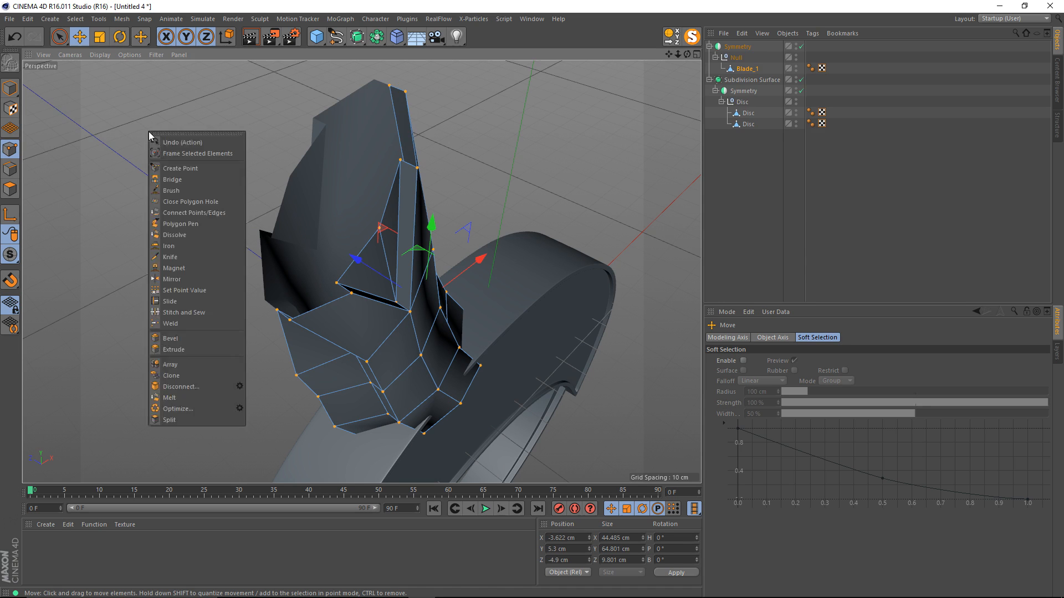
left_click(204, 414)
Step: Reposition the points around the open notch on Blade_1's extruded upper edge to clean up its shape
left_click_drag(376, 279, 400, 265, "alt")
left_click_drag(396, 213, 397, 212)
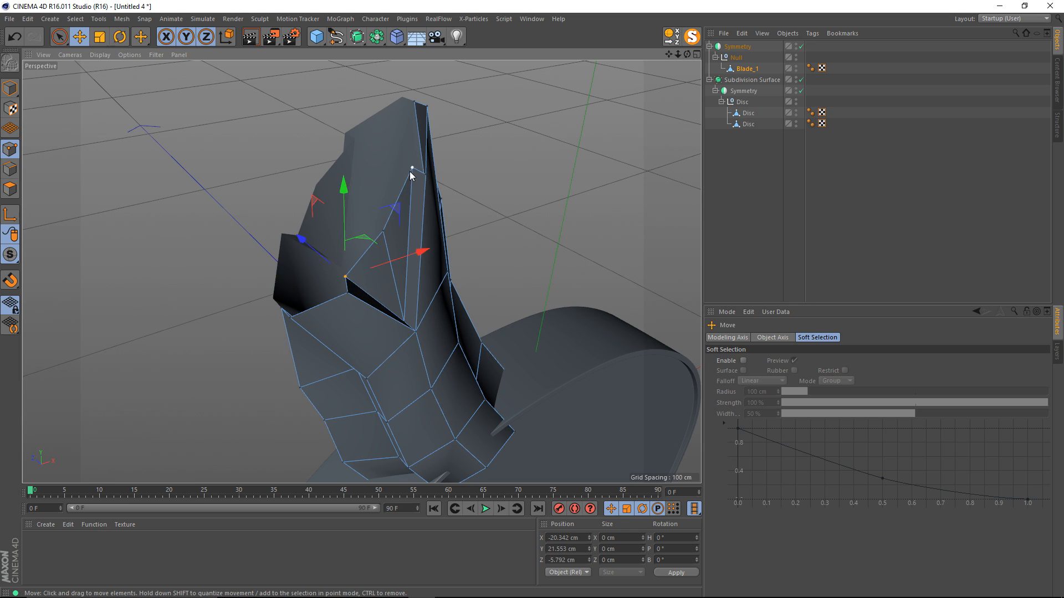
left_click(411, 168)
left_click_drag(412, 168, 418, 327, "alt")
left_click_drag(457, 132, 449, 250, "alt")
left_click_drag(428, 143, 406, 121, "alt")
left_click_drag(444, 203, 376, 83, "alt")
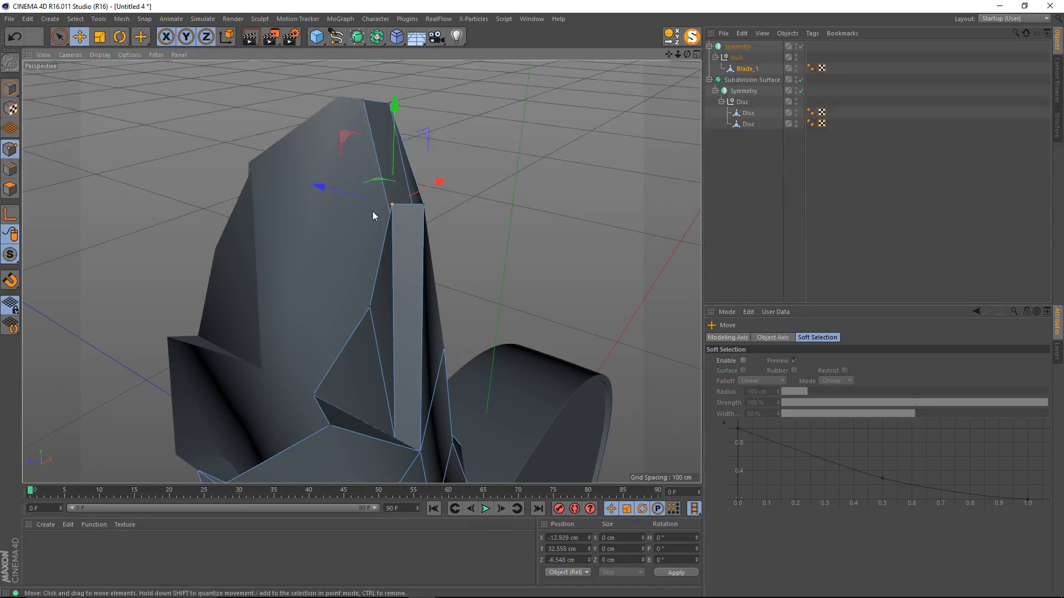
left_click_drag(373, 211, 401, 194, "alt")
scroll(393, 396, "up", 2)
left_click_drag(394, 409, 470, 384, "alt")
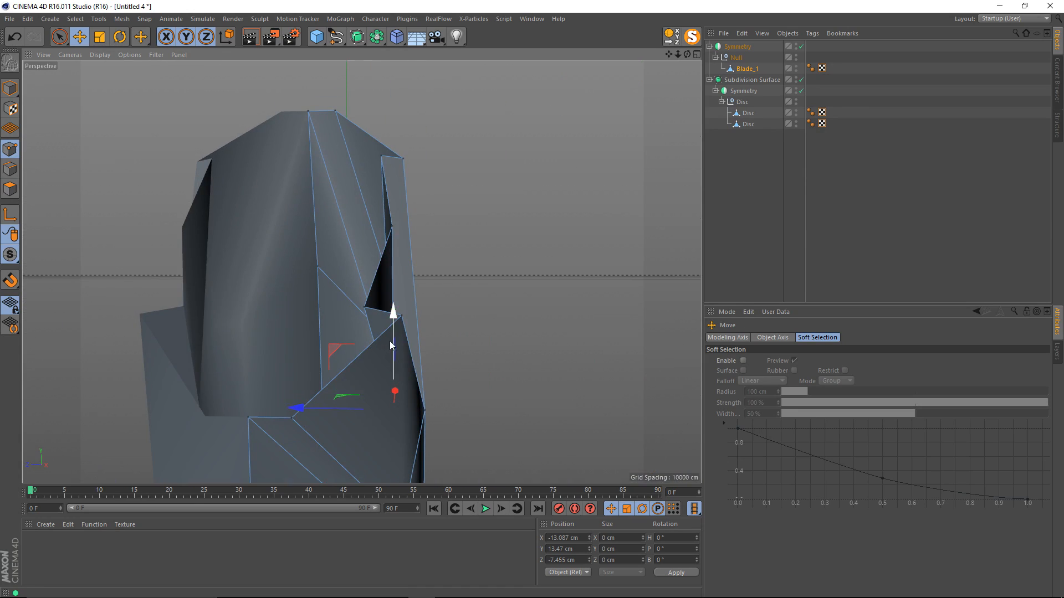
left_click_drag(391, 340, 378, 401)
left_click_drag(320, 337, 318, 334)
left_click_drag(360, 271, 410, 327, "alt")
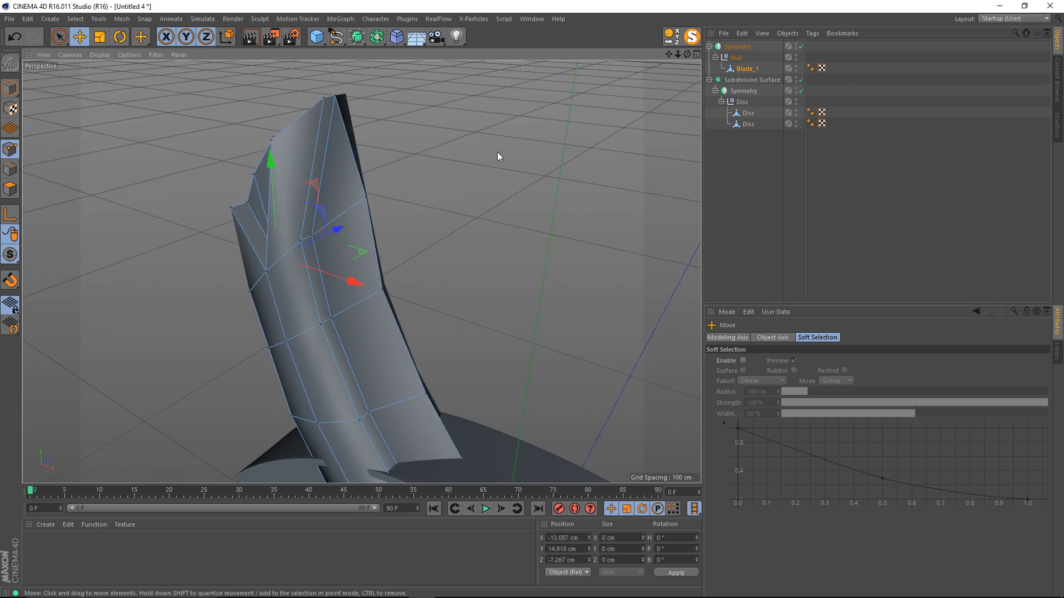
Step: Scale the whole Blade_1 object along Z to about 6.6 cm
left_click_drag(497, 152, 183, 172, "alt")
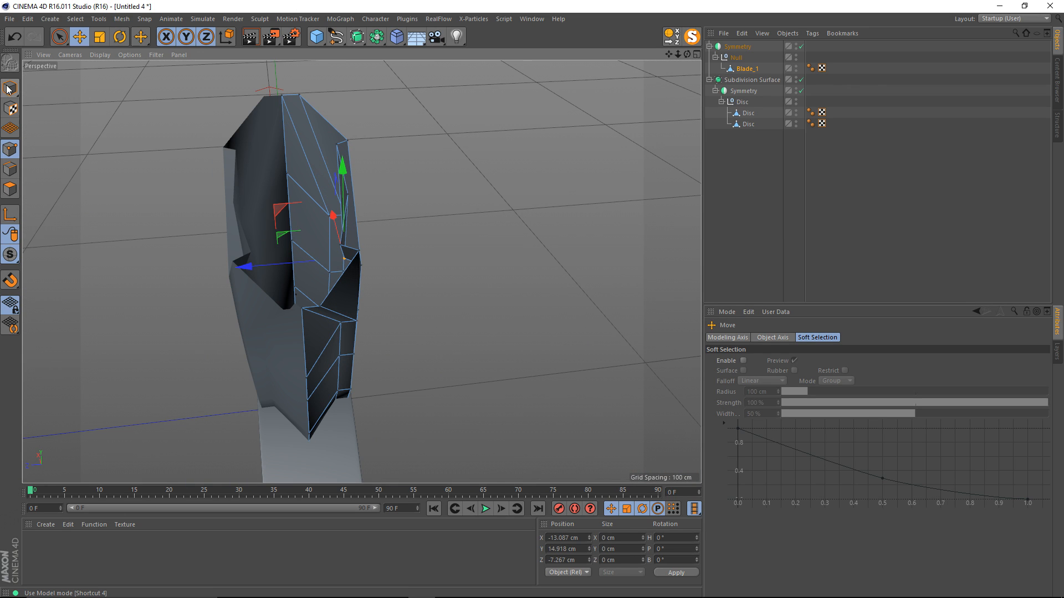
left_click(8, 88)
left_click_drag(183, 213, 218, 235, "alt")
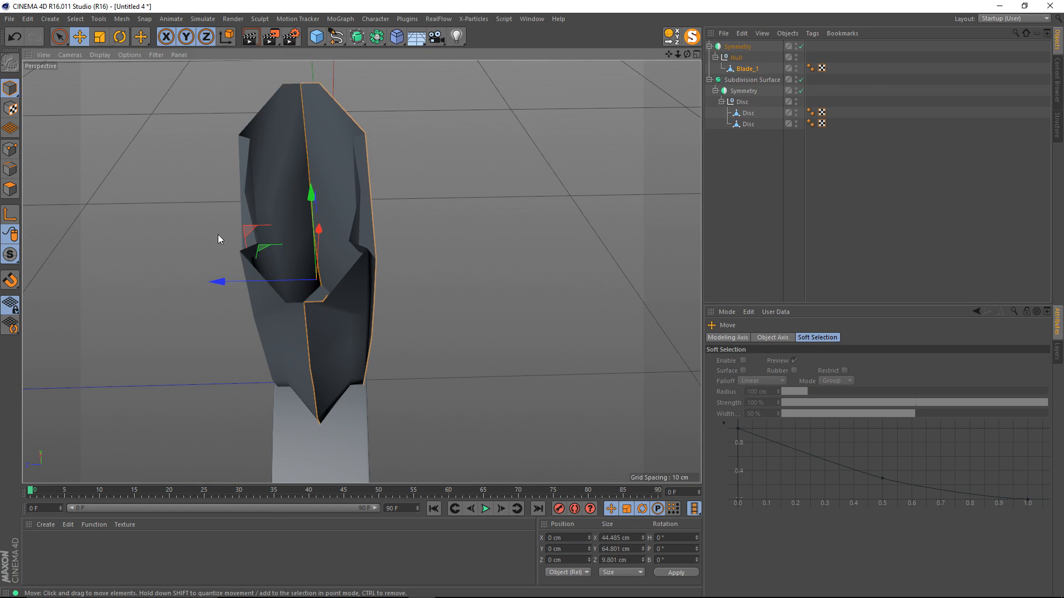
key("t")
left_click_drag(212, 284, 310, 245)
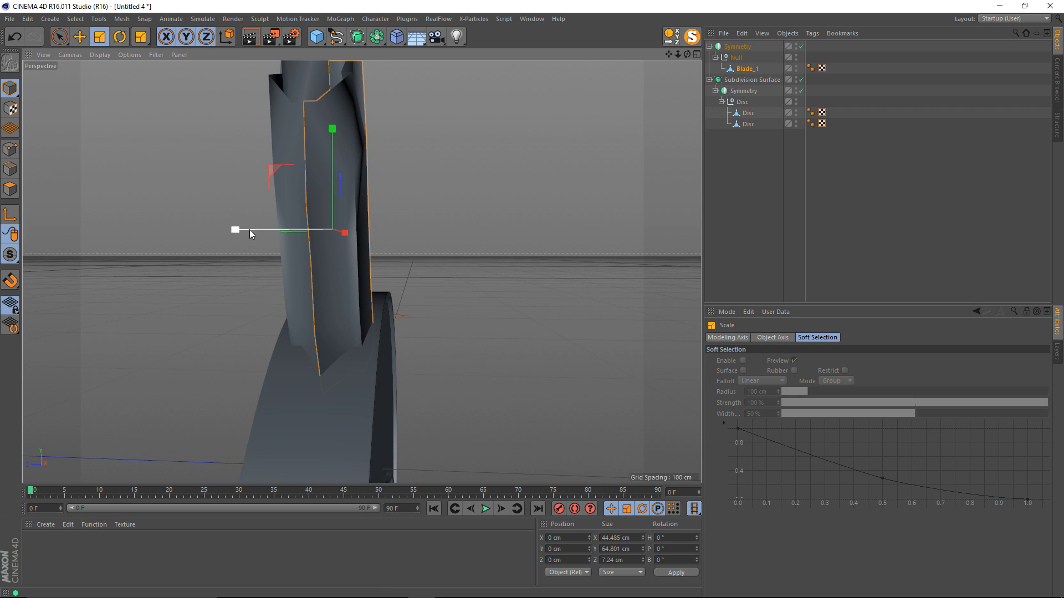
left_click_drag(250, 233, 327, 294)
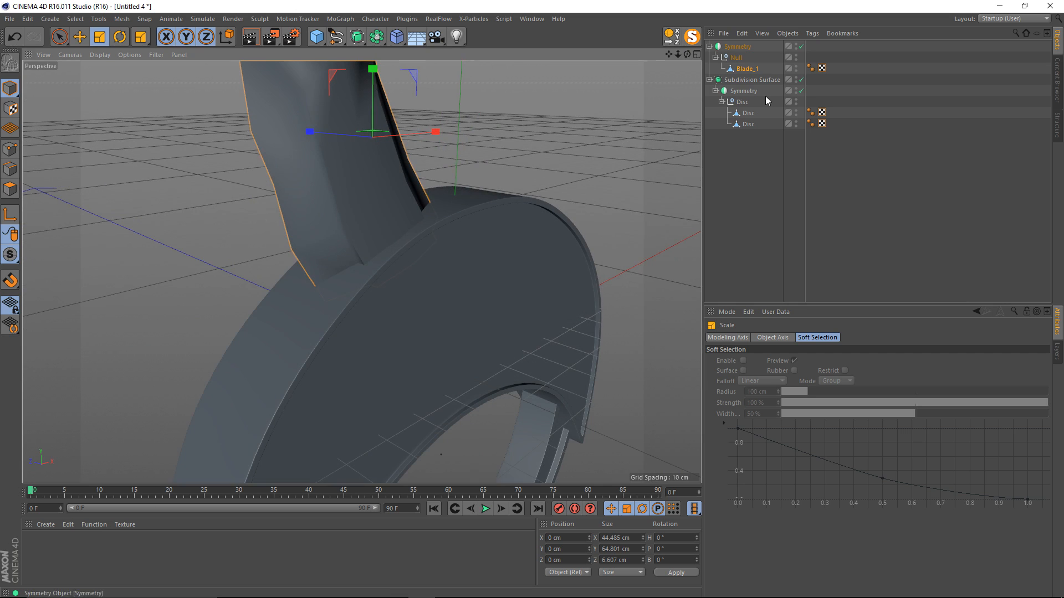
Step: Disable the Subdivision Surface and prepare the upper crescent Disc for polygon editing
left_click(749, 114)
left_click_drag(665, 145, 422, 189, "alt")
left_click(800, 80)
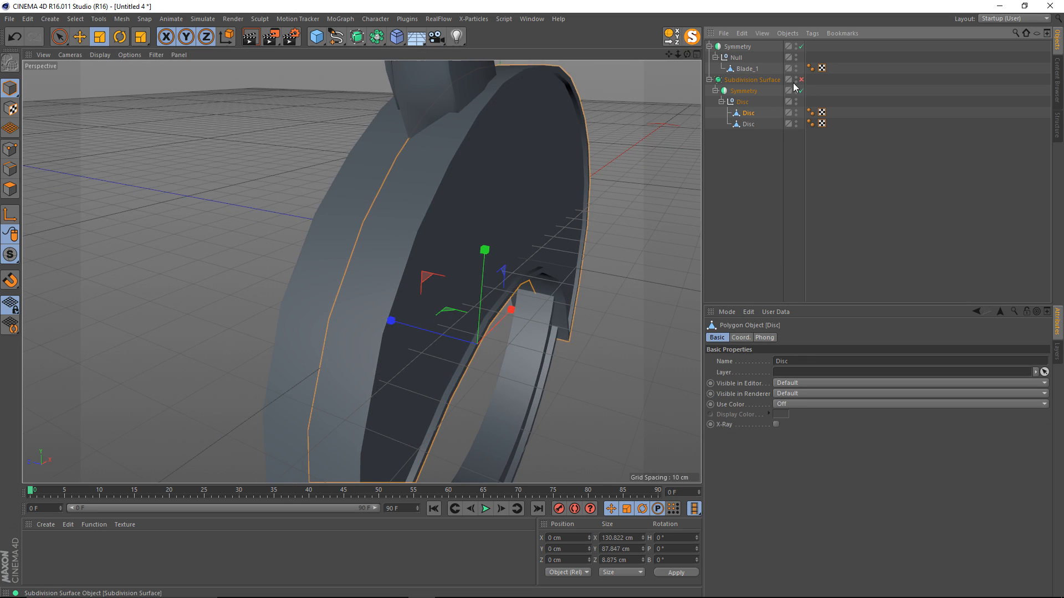
left_click_drag(361, 271, 432, 179, "alt")
left_click(10, 189)
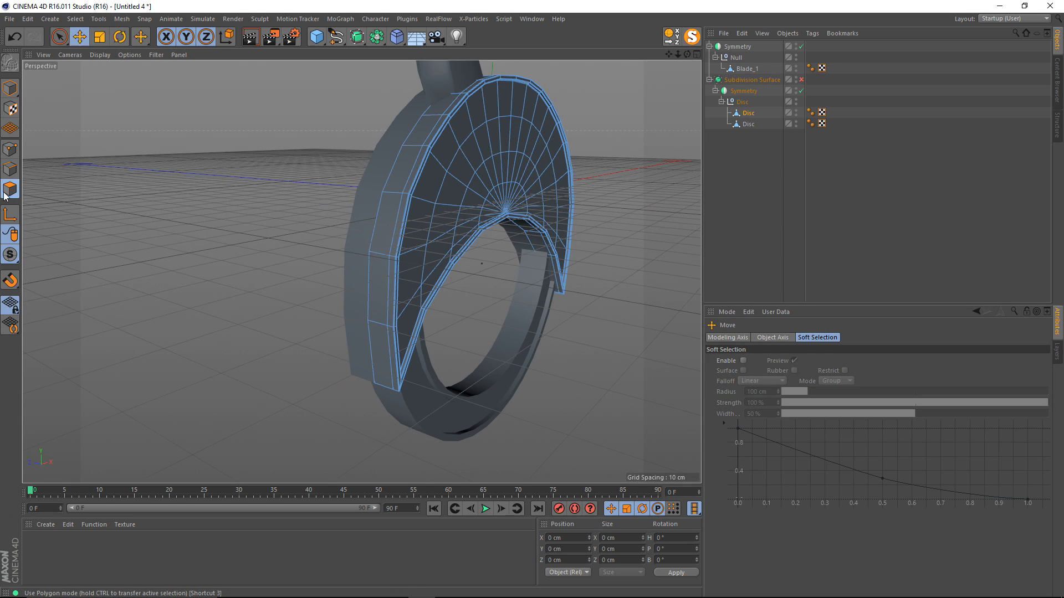
Step: Select the crescent Disc's outer rim polygons, leaving out both end ones, and extrude them 2 cm inward as a groove
left_click(373, 266)
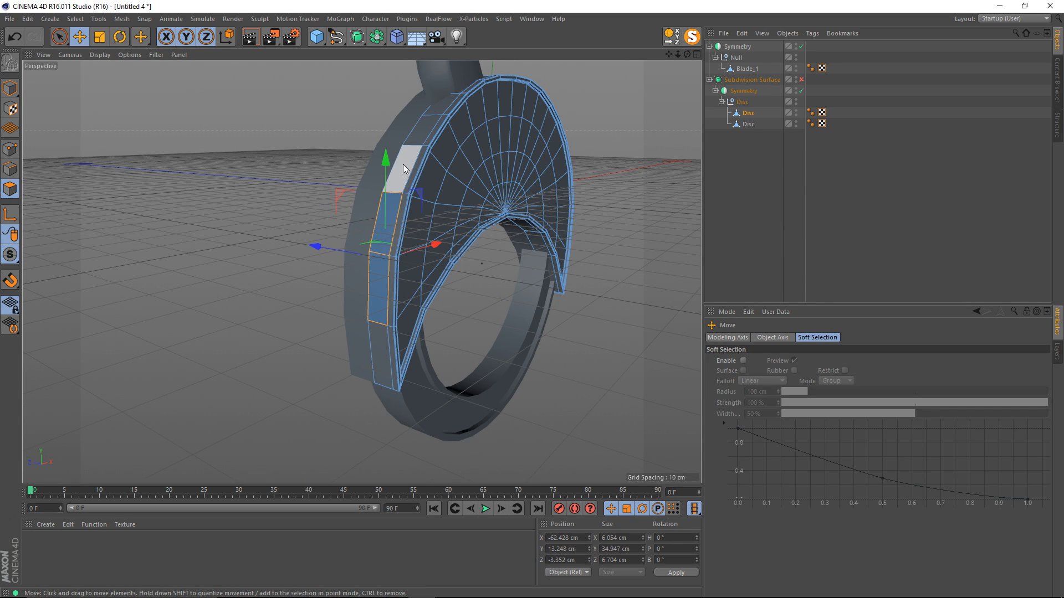
left_click(438, 104, "shift")
left_click_drag(438, 104, 366, 244, "alt")
middle_click_drag(461, 111, 395, 240, "alt")
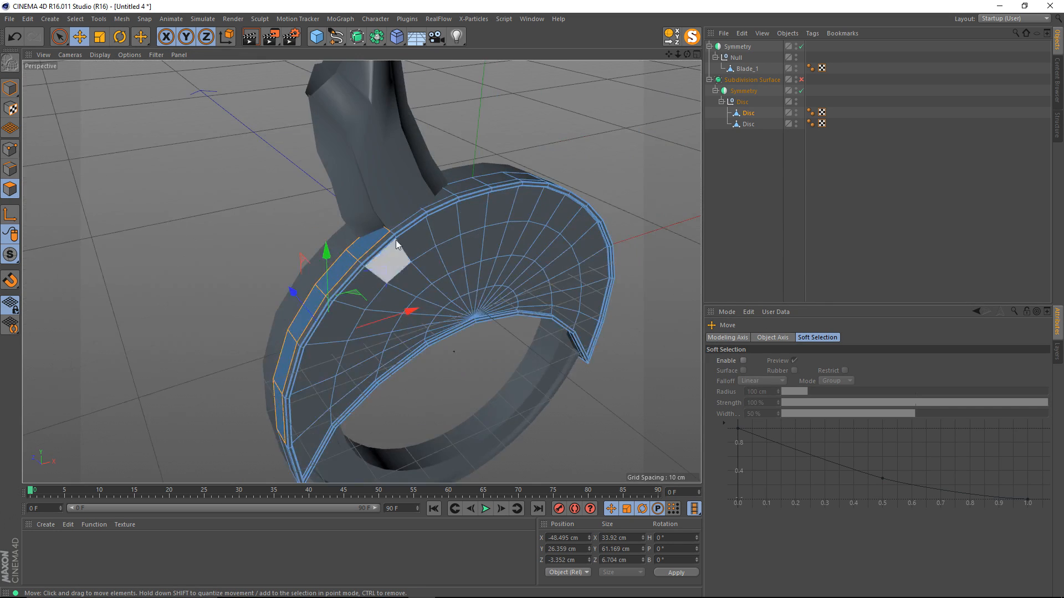
left_click(452, 192, "shift")
left_click(494, 179, "shift")
left_click_drag(538, 195, 344, 229, "alt")
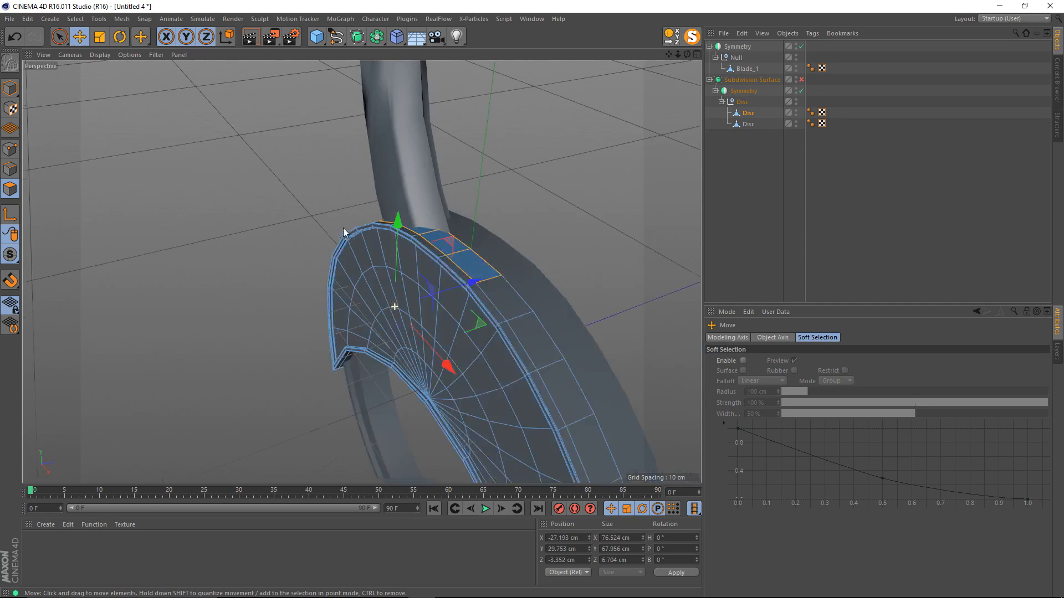
middle_click_drag(454, 280, 366, 216, "alt")
left_click(430, 264, "shift")
left_click(447, 310, "shift")
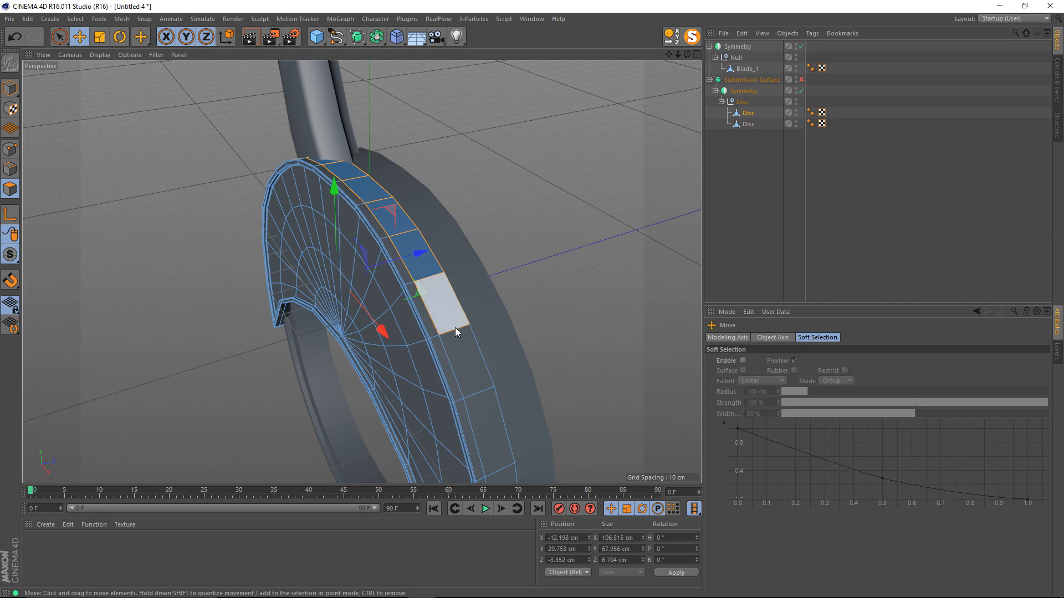
left_click(472, 364, "shift")
middle_click_drag(498, 417, 445, 237, "alt")
left_click(437, 322, "shift")
left_click_drag(424, 383, 432, 287, "alt")
right_click_drag(471, 249, 438, 261, "alt")
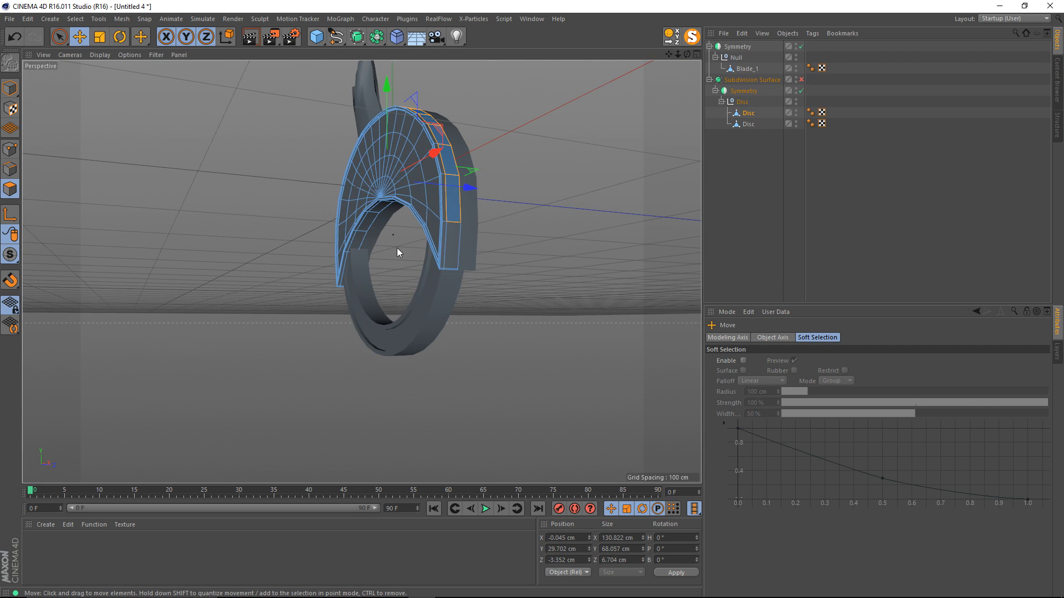
left_click_drag(397, 251, 620, 267, "alt")
left_click_drag(353, 262, 355, 287, "alt")
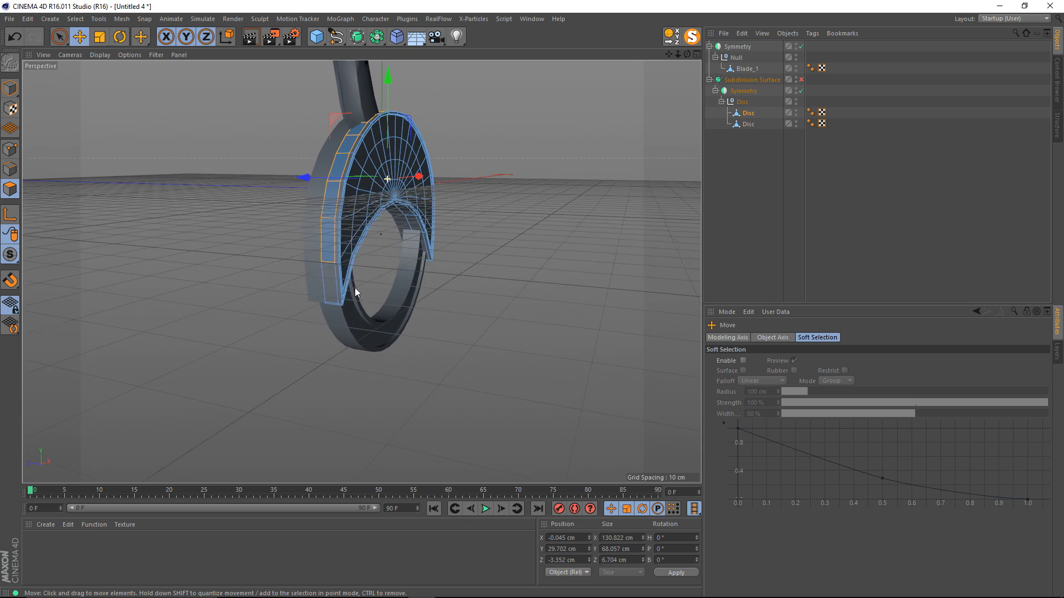
right_click_drag(355, 287, 440, 238, "alt")
left_click_drag(440, 238, 392, 267, "alt")
key("d")
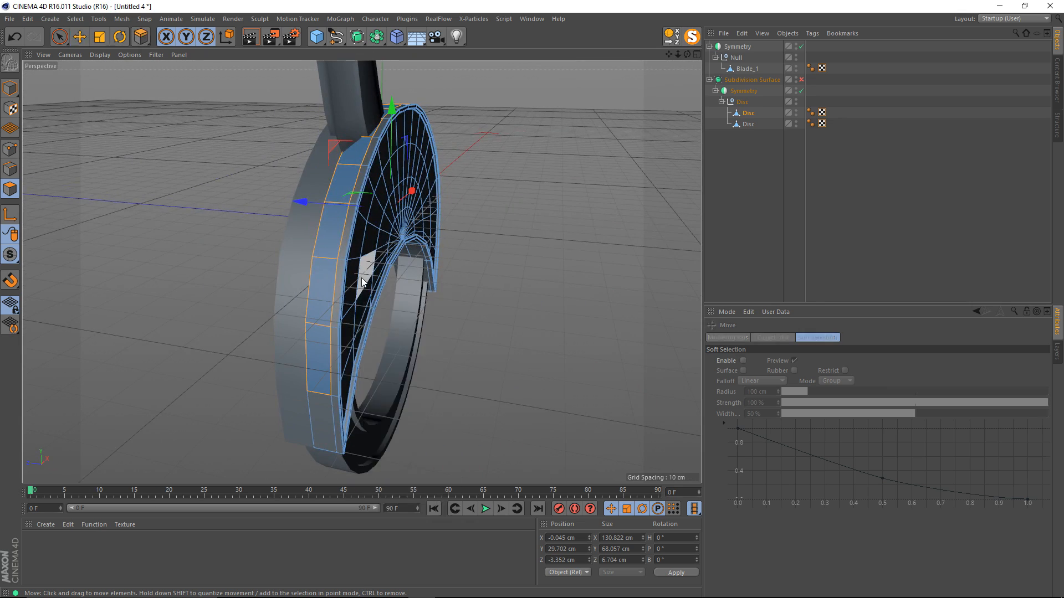
left_click_drag(447, 350, 471, 350)
Step: Hide Blade_1 in the editor and renderer and ready the Move tool for the Disc's grooved rim
left_click_drag(471, 351, 335, 327, "alt")
scroll(269, 266, "up", 3)
left_click_drag(270, 266, 342, 282, "alt")
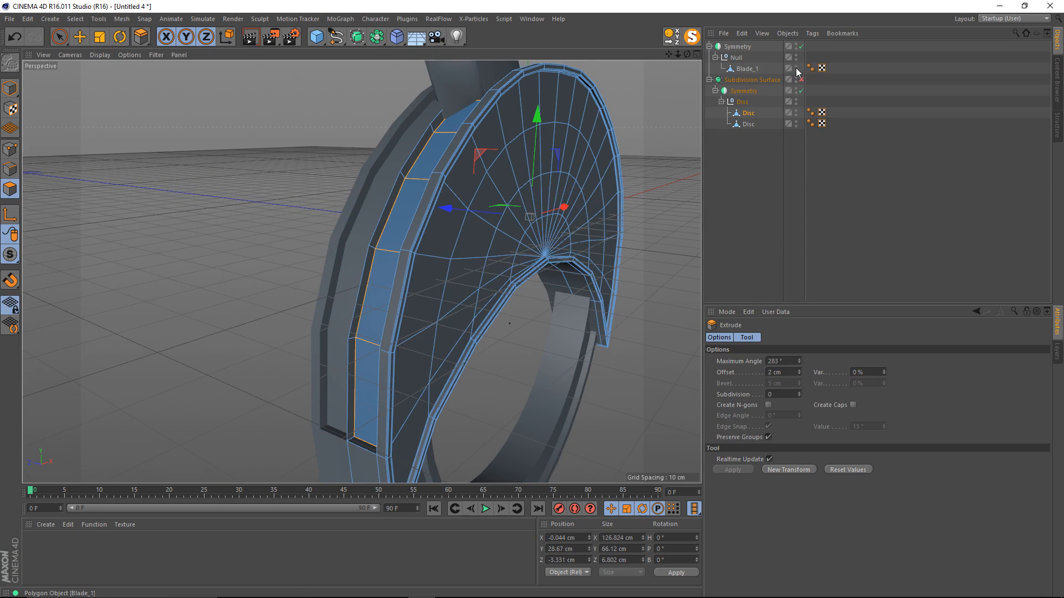
left_click_drag(438, 238, 338, 338, "alt")
key("e")
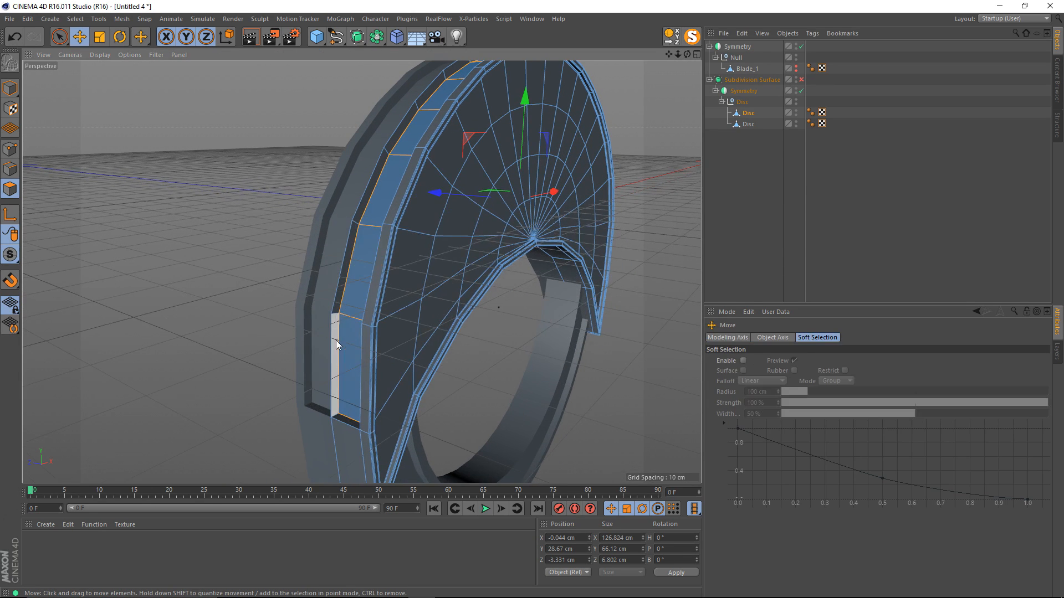
Step: Select the strip of side-wall polygons along the mirror plane of the Disc's rim groove, from end to end, and delete them
left_click(335, 340)
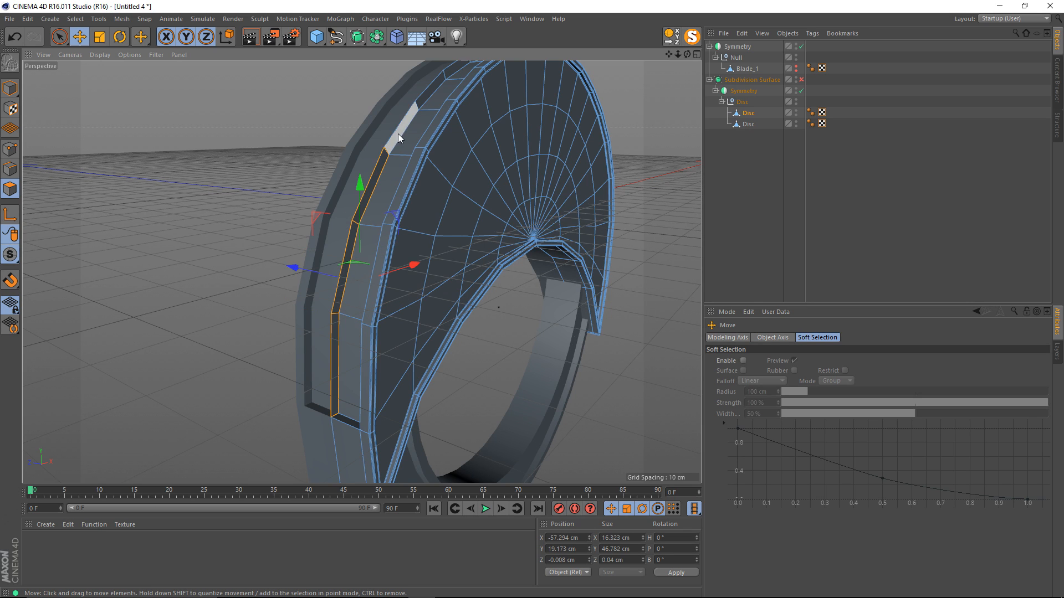
left_click_drag(446, 83, 411, 189, "alt")
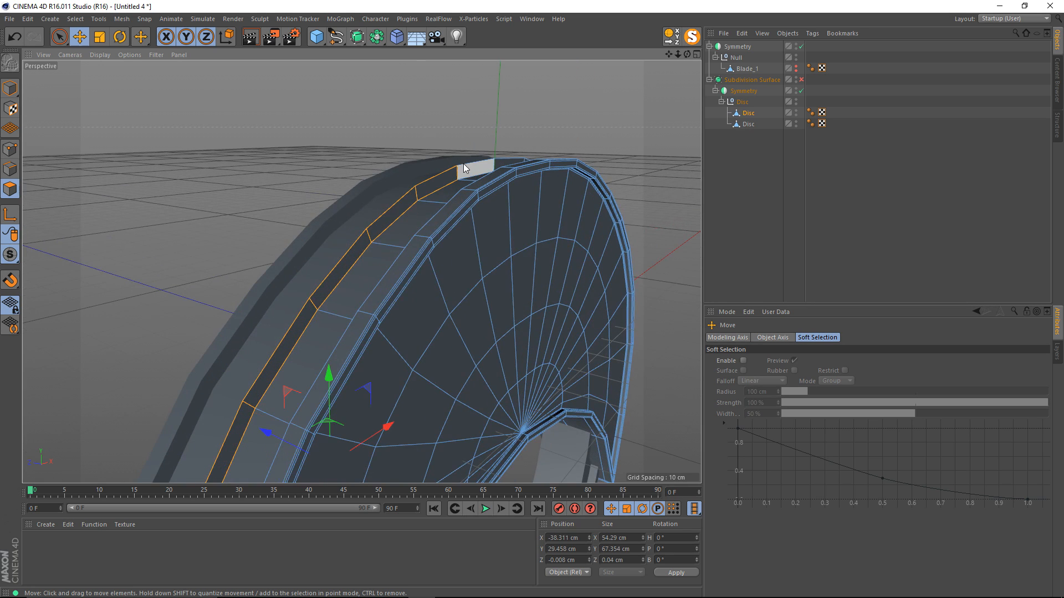
left_click_drag(552, 172, 420, 238, "alt")
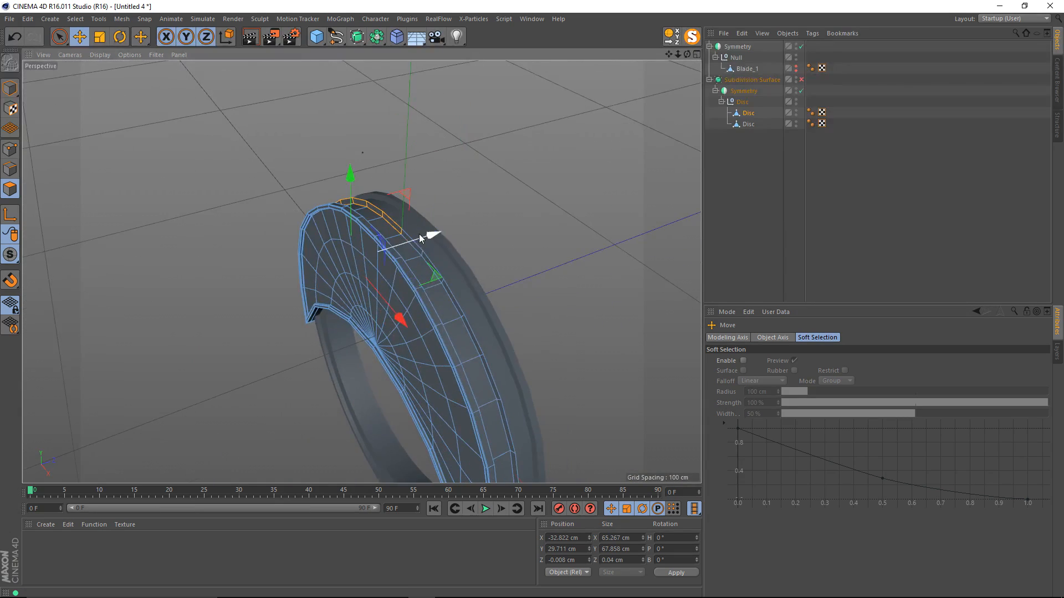
left_click(416, 245, "shift")
left_click(435, 268, "shift")
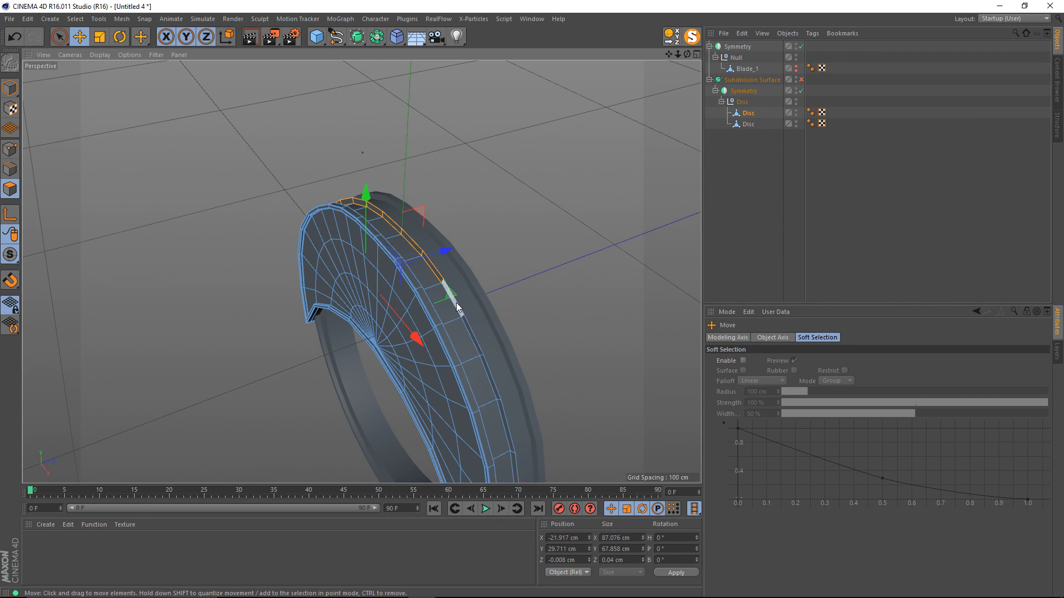
left_click(455, 299, "shift")
left_click_drag(450, 336, 488, 278, "alt")
left_click(487, 278, "shift")
left_click(507, 321, "shift")
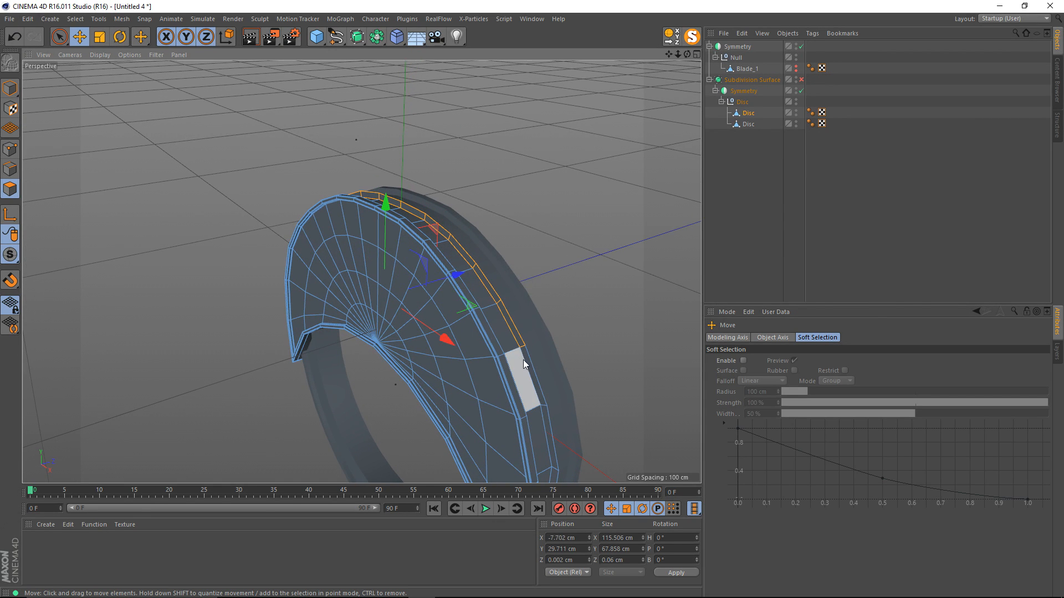
left_click(523, 360, "shift")
left_click(541, 394, "shift")
left_click_drag(551, 415, 519, 350, "alt")
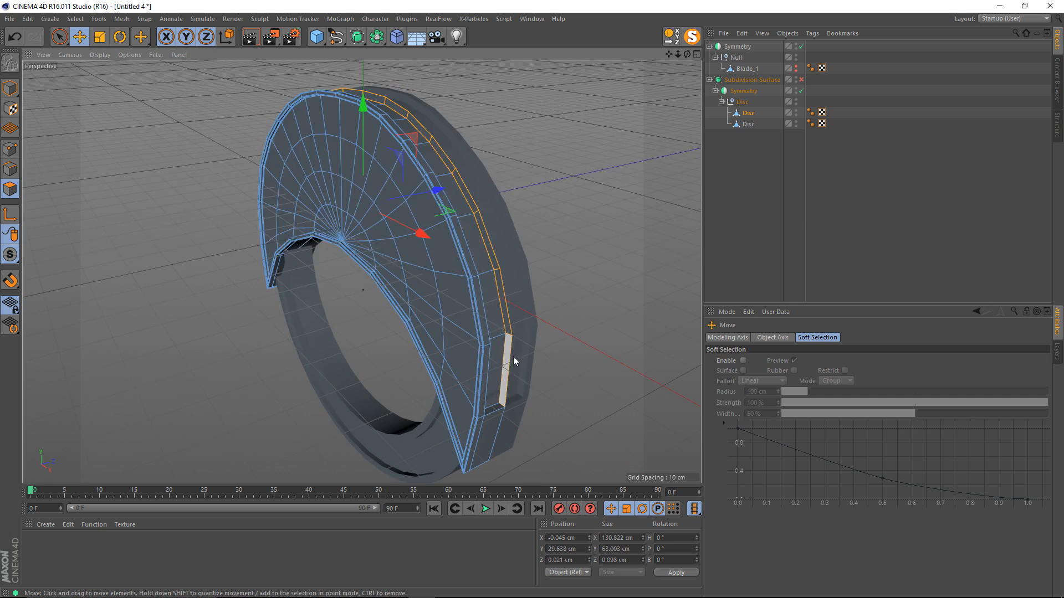
key("Delete")
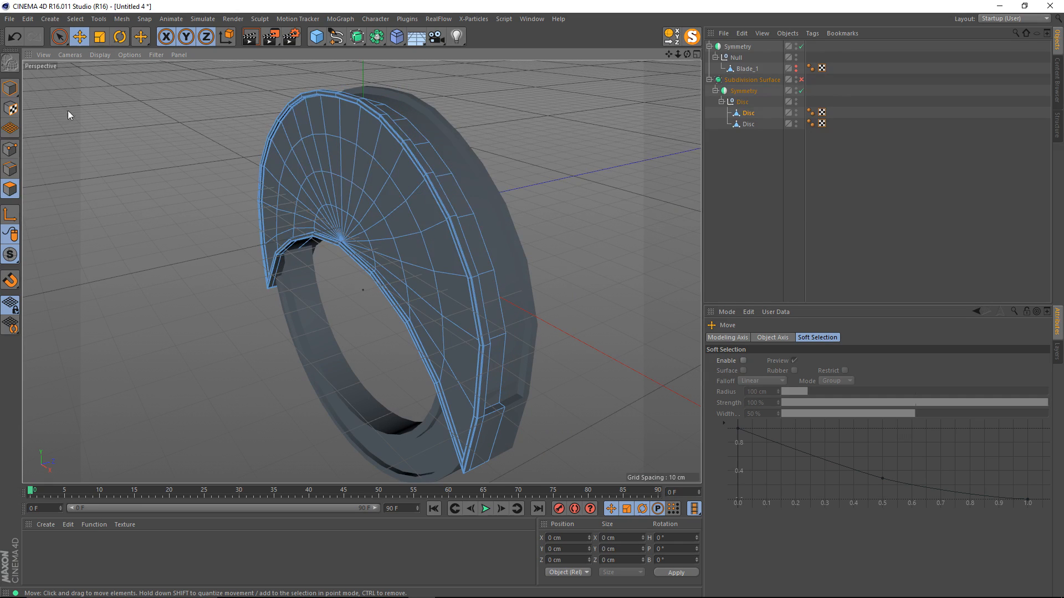
Step: Select all points of the crescent Disc and optimize its mesh
left_click(10, 149)
key("ctrl+a")
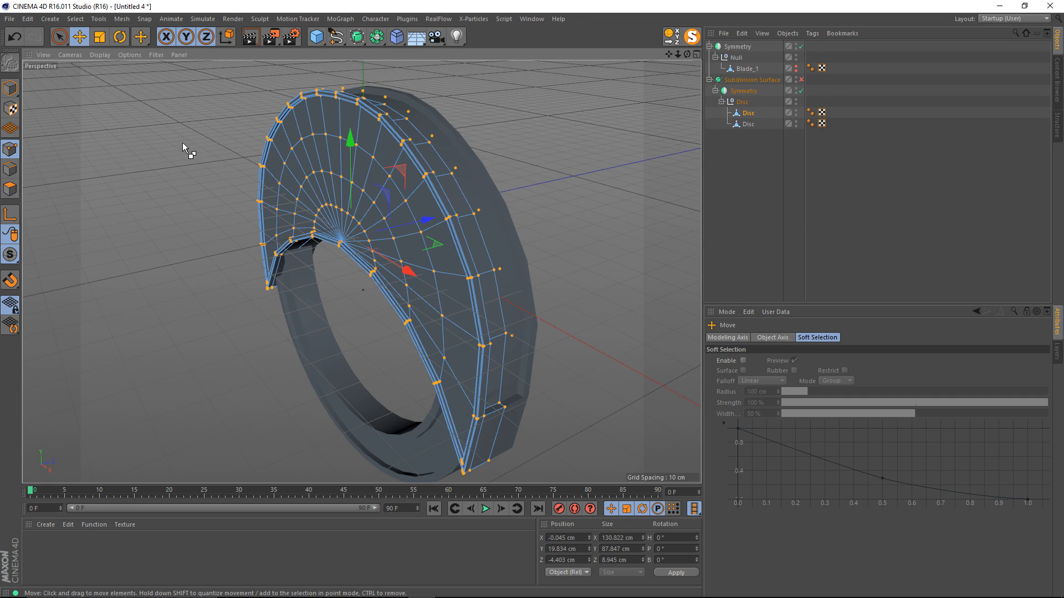
right_click(161, 110)
left_click(225, 387)
Step: Start a Loop-mode Knife cut in edge editing, close to the groove's side edge at its lower end corner
left_click_drag(291, 224, 469, 259, "alt")
scroll(424, 231, "up", 4)
left_click(10, 169)
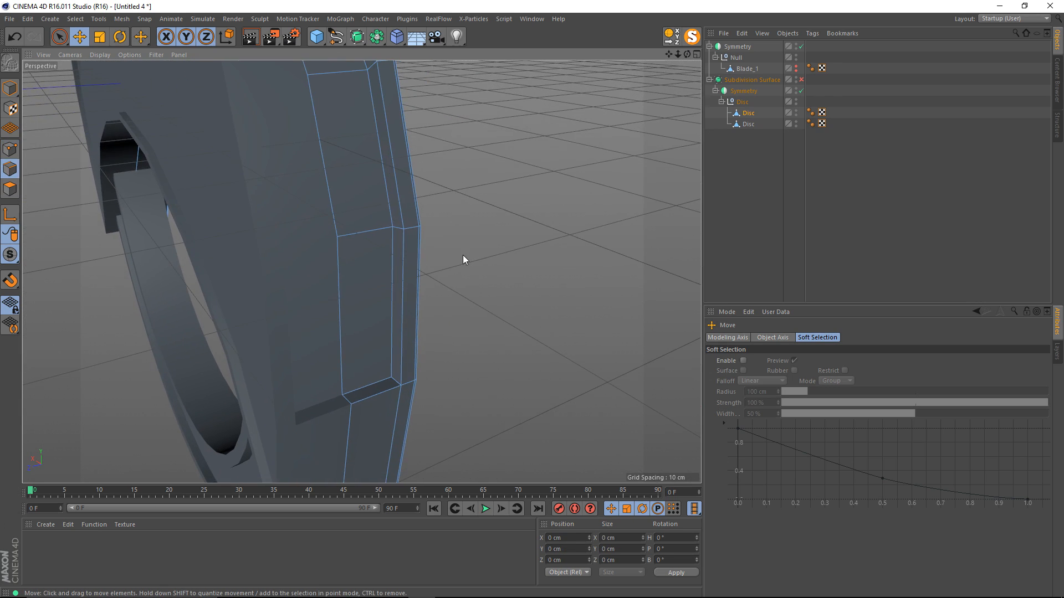
key("k")
scroll(351, 396, "up", 2)
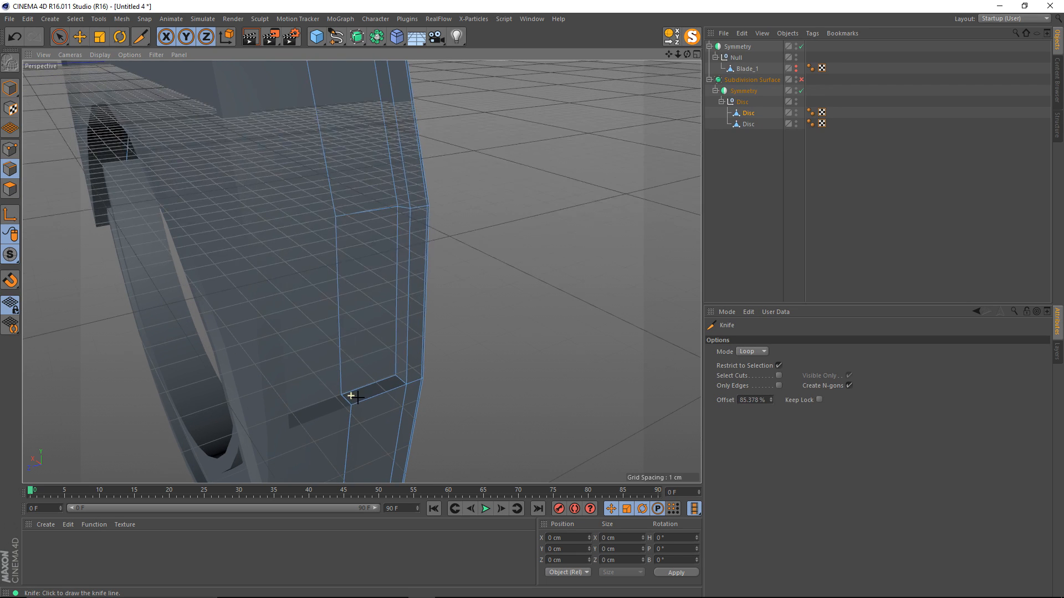
scroll(346, 396, "up", 4)
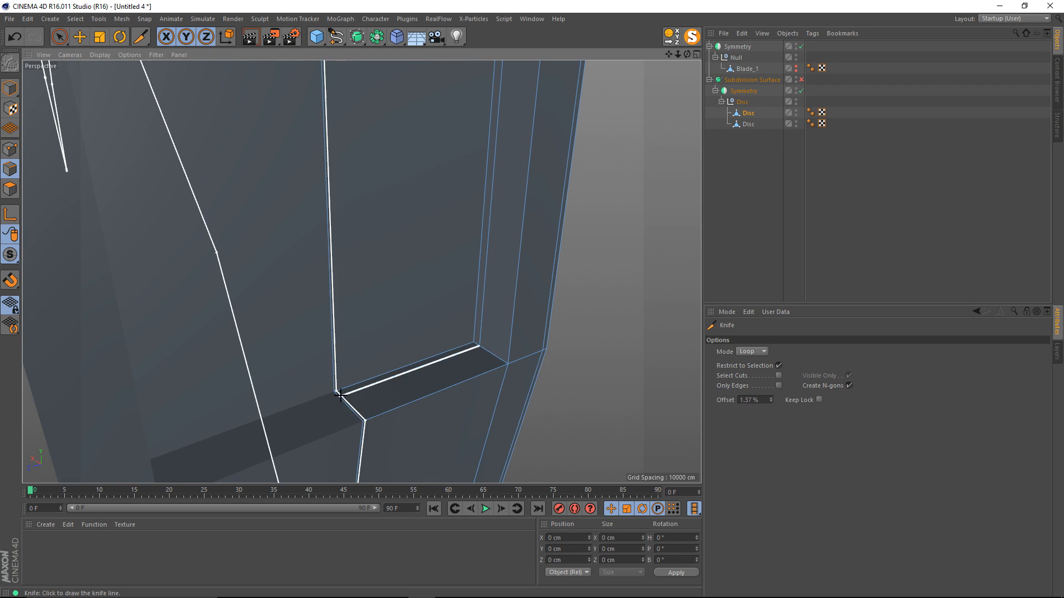
Step: Add supporting edge loops with the loop Knife around the recess corner and lower block of the upper Disc
scroll(430, 368, "down", 6)
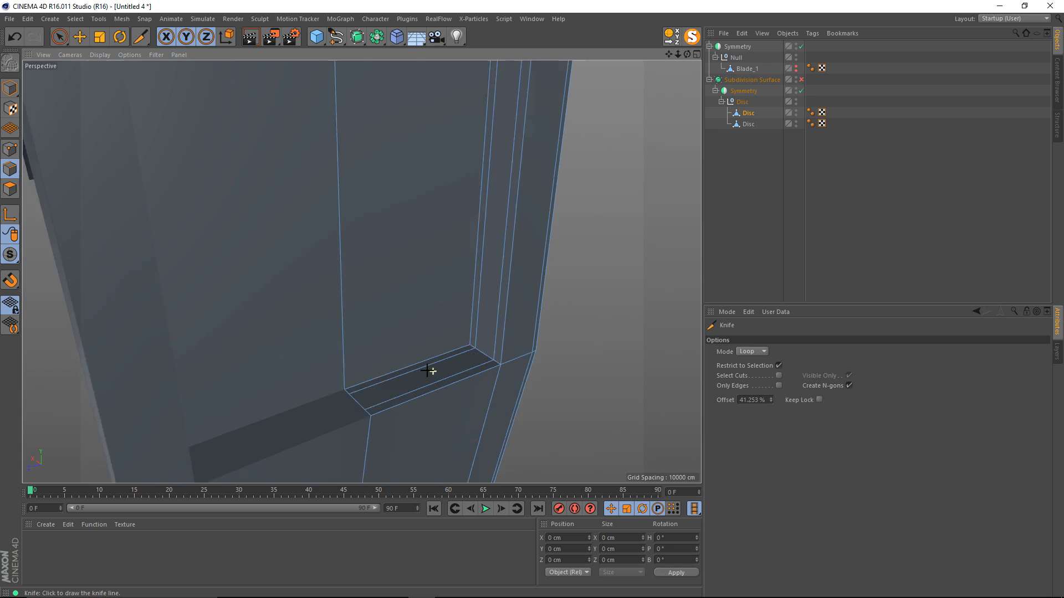
scroll(386, 377, "up", 6)
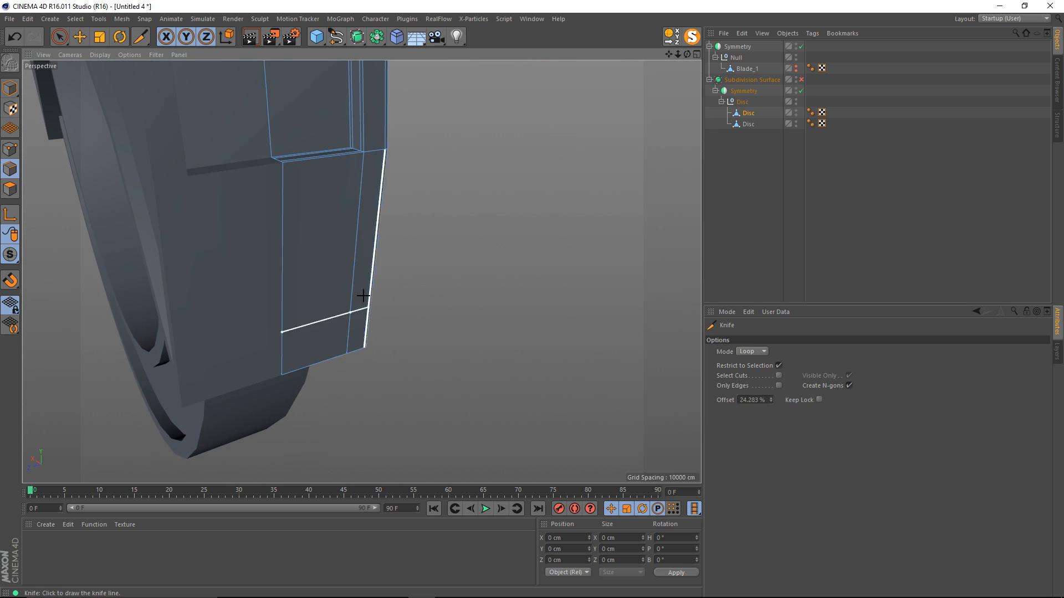
scroll(321, 286, "up", 1)
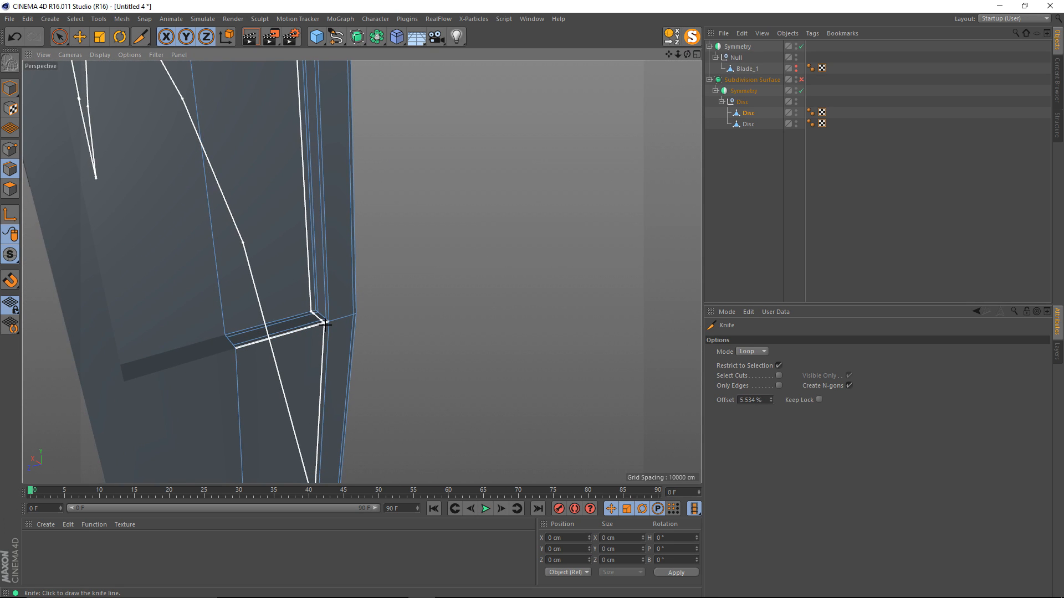
scroll(377, 275, "down", 6)
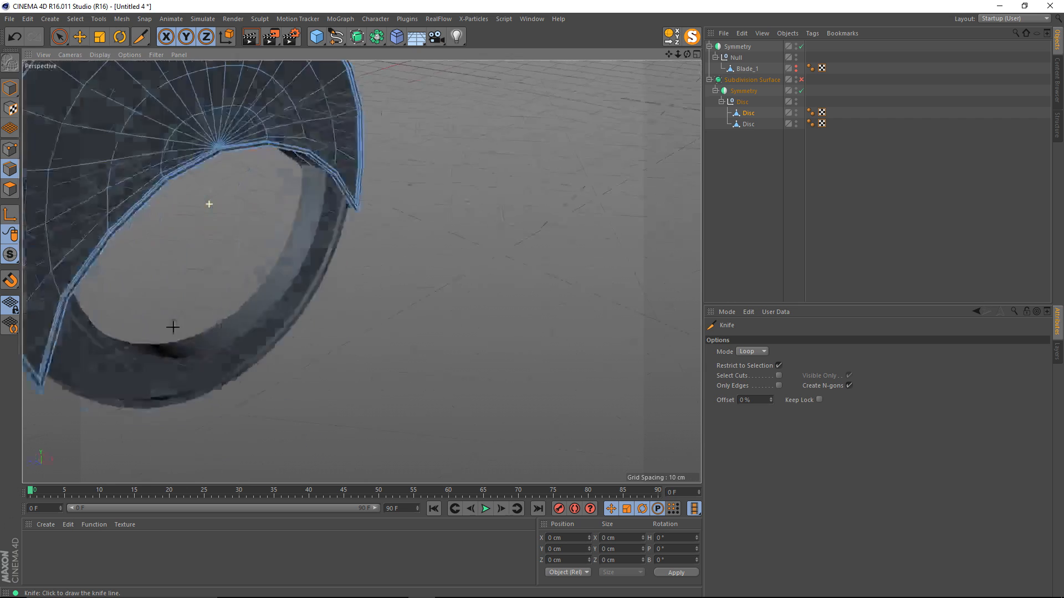
left_click_drag(190, 272, 269, 297, "alt")
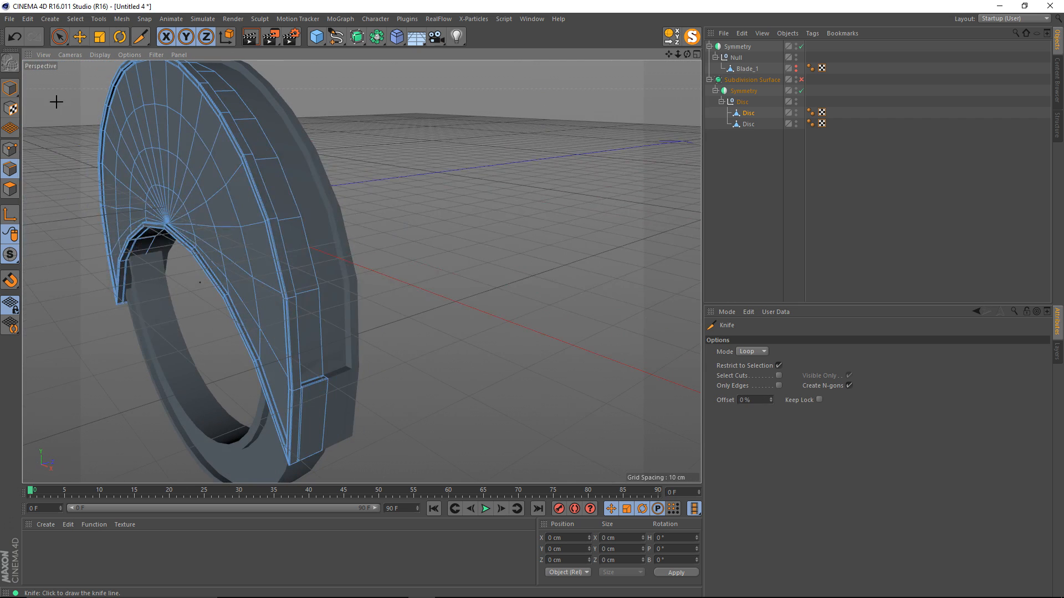
Step: Enable the Subdivision Surface in model mode and examine the smoothed recess from the rim side
left_click(5, 90)
left_click(800, 80)
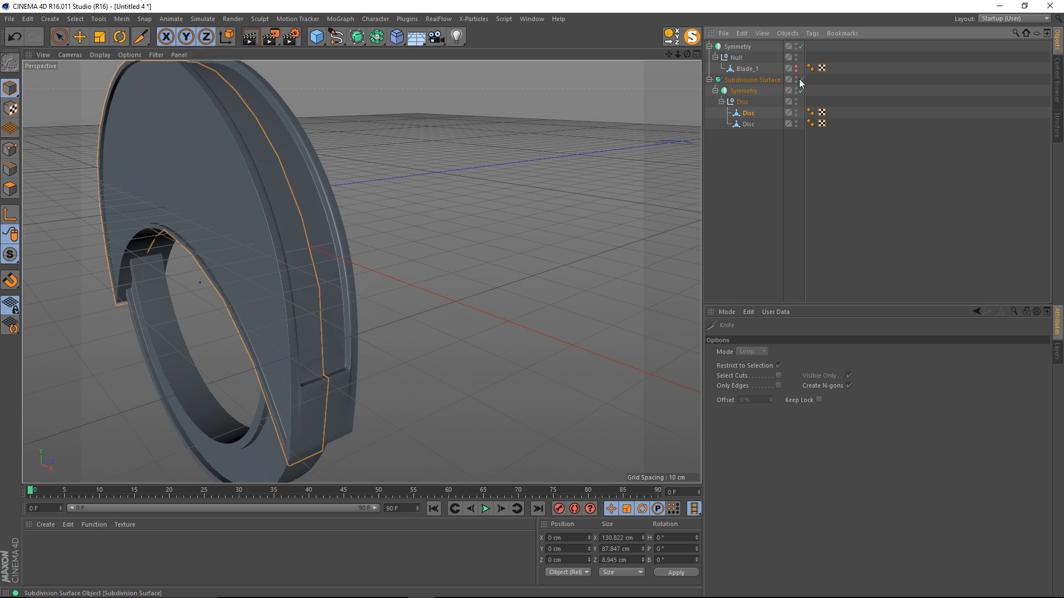
key("e")
left_click_drag(374, 307, 294, 305, "alt")
left_click_drag(363, 335, 348, 257, "alt")
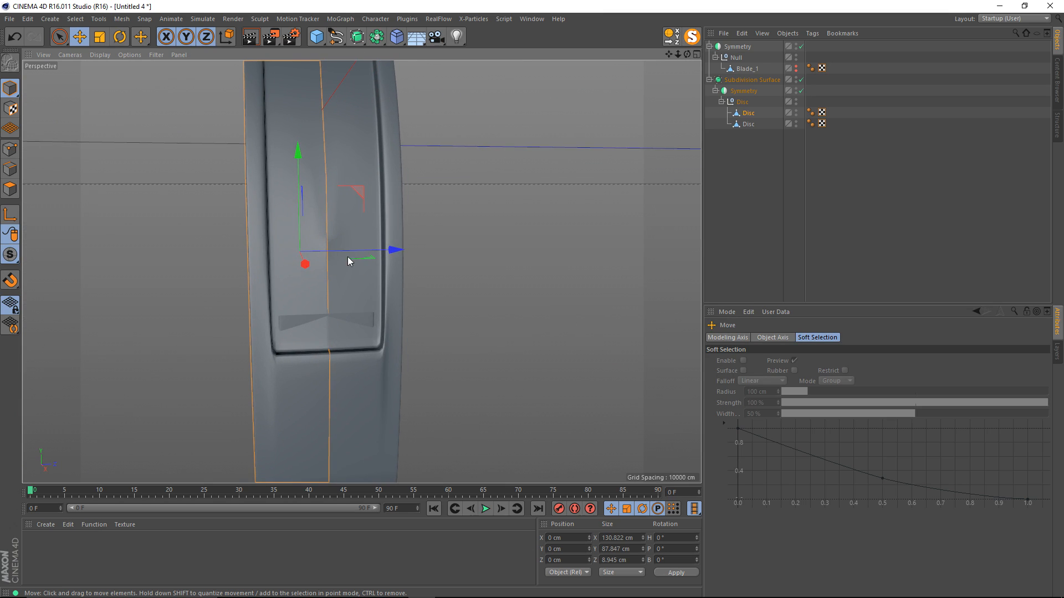
Step: Turn off the Subdivision Surface and cut another edge loop beside the recess corner down to the Disc's lower end
left_click(801, 79)
middle_click_drag(306, 249, 327, 203, "alt")
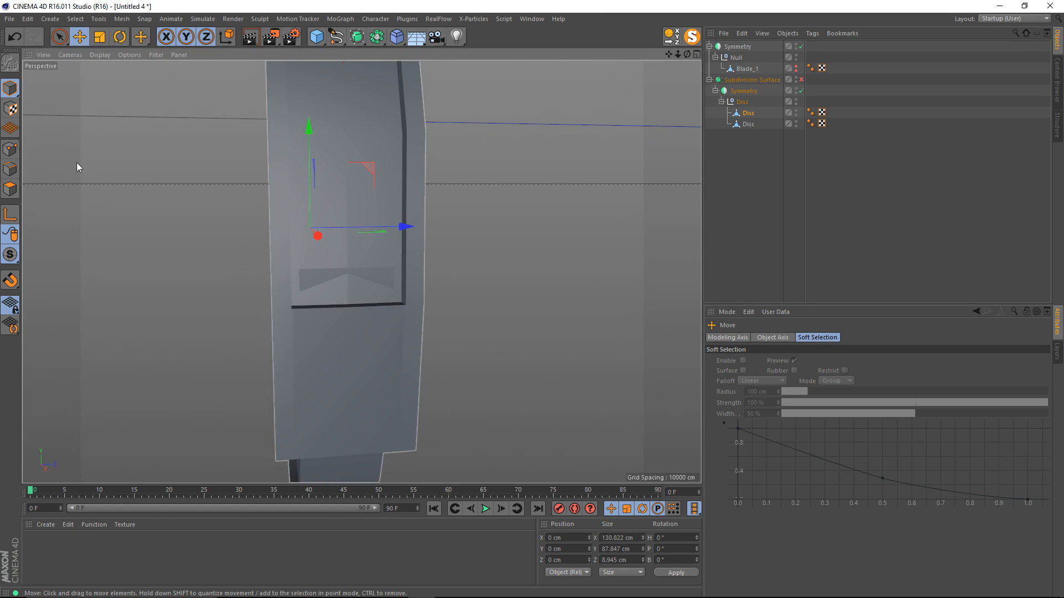
left_click(10, 164)
scroll(278, 274, "up", 6)
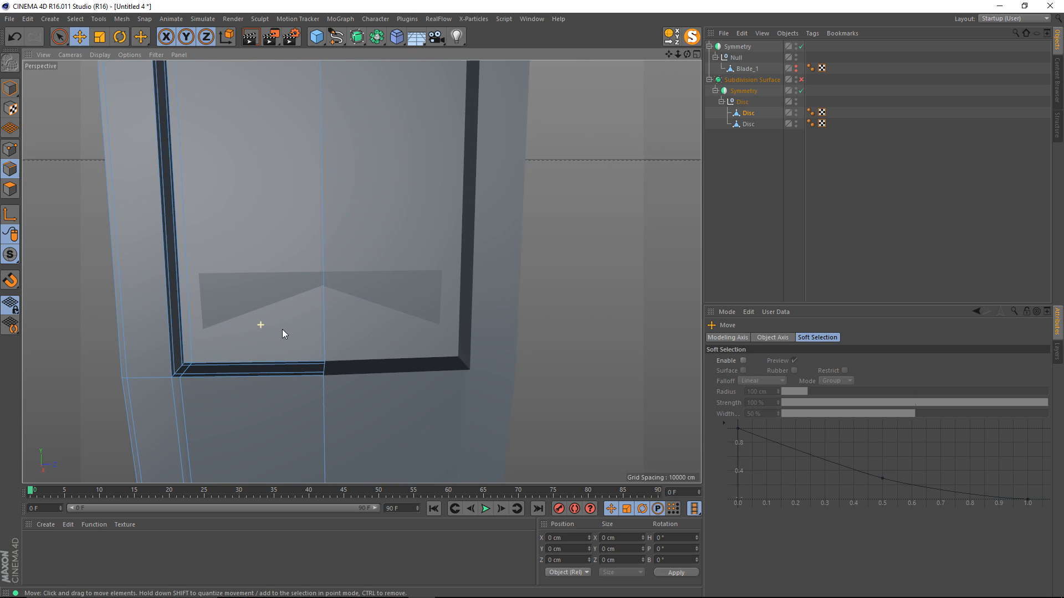
key("k")
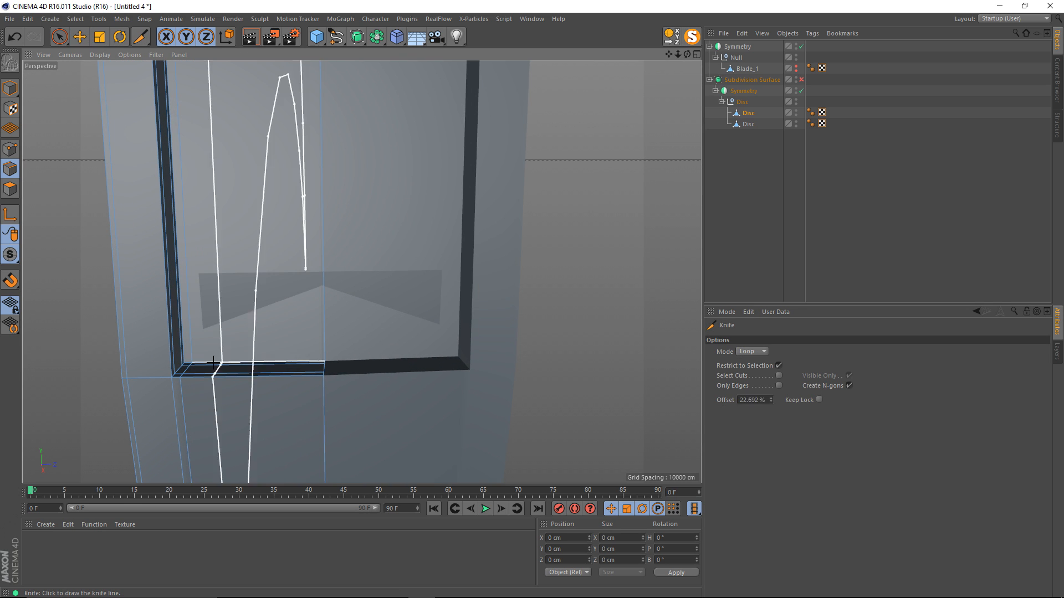
middle_click_drag(238, 351, 304, 214, "alt")
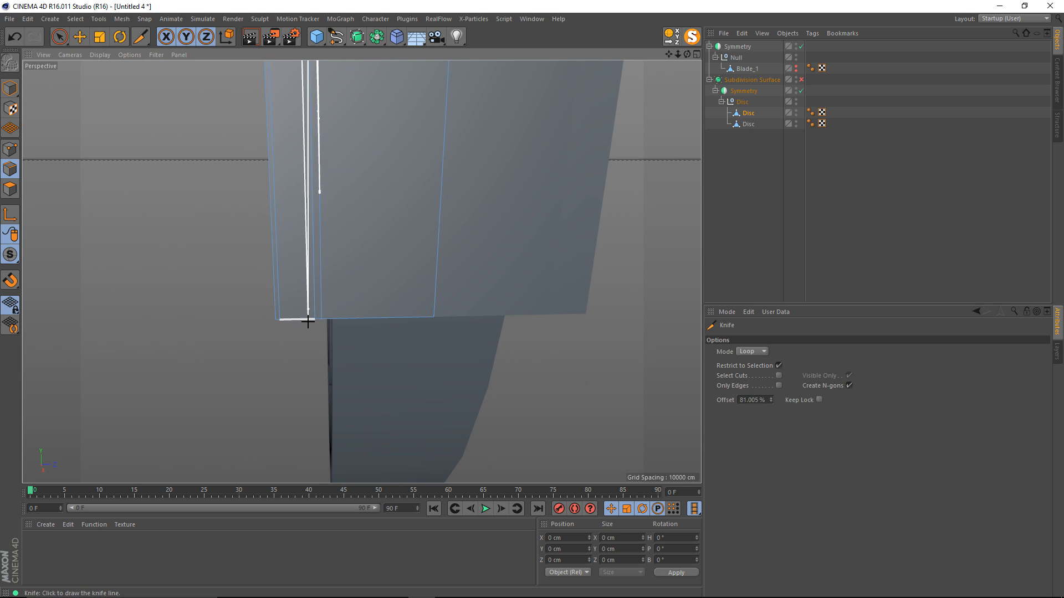
middle_click_drag(328, 164, 323, 299, "alt")
left_click_drag(302, 239, 241, 274, "alt")
scroll(261, 264, "down", 4)
Step: Turn the Subdivision Surface back on, return to model mode and select the lower Disc ring piece
left_click(801, 80)
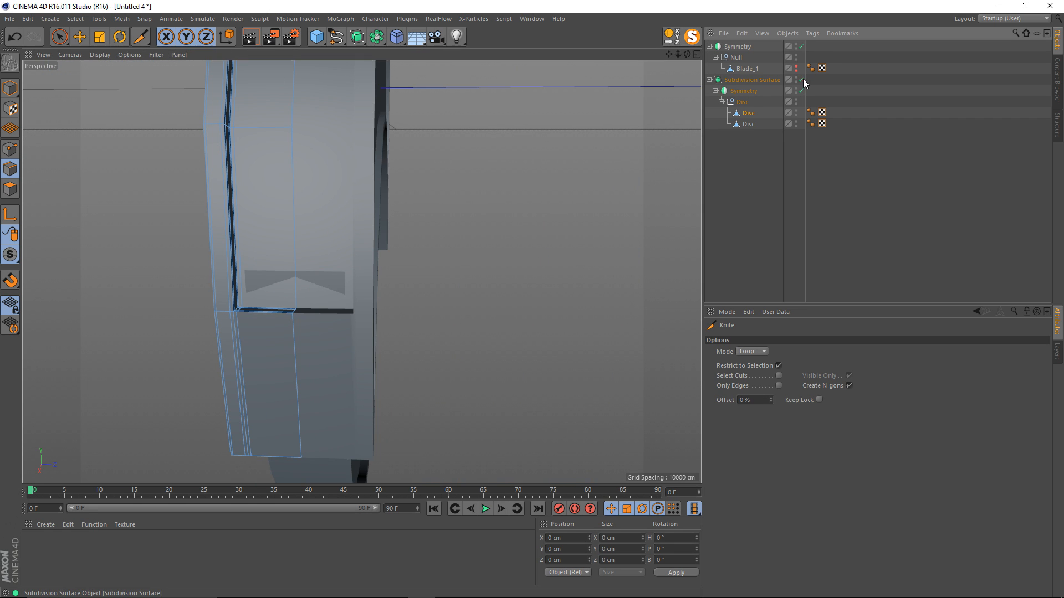
left_click_drag(302, 226, 392, 251, "alt")
key("Return")
key("e")
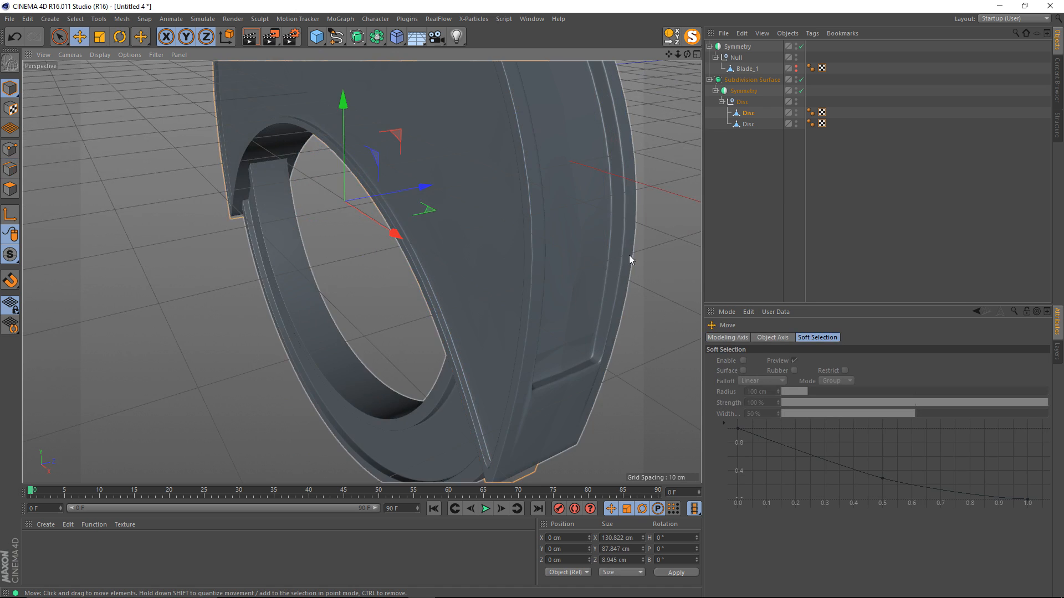
scroll(592, 196, "down", 4)
left_click(628, 124)
left_click_drag(549, 161, 512, 338, "alt")
left_click(512, 338)
left_click(512, 337)
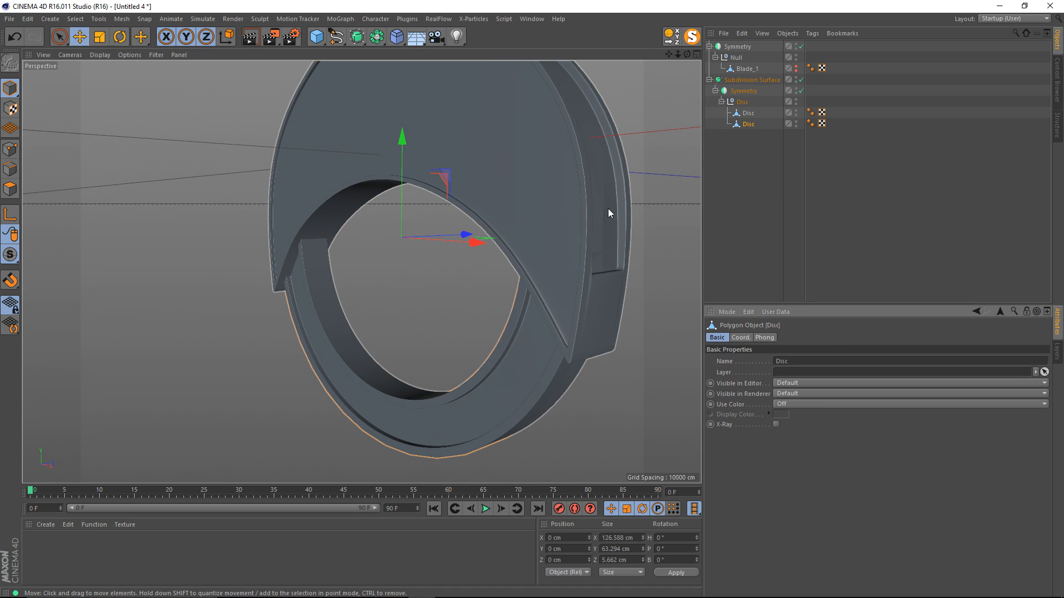
left_click_drag(607, 209, 527, 275, "alt")
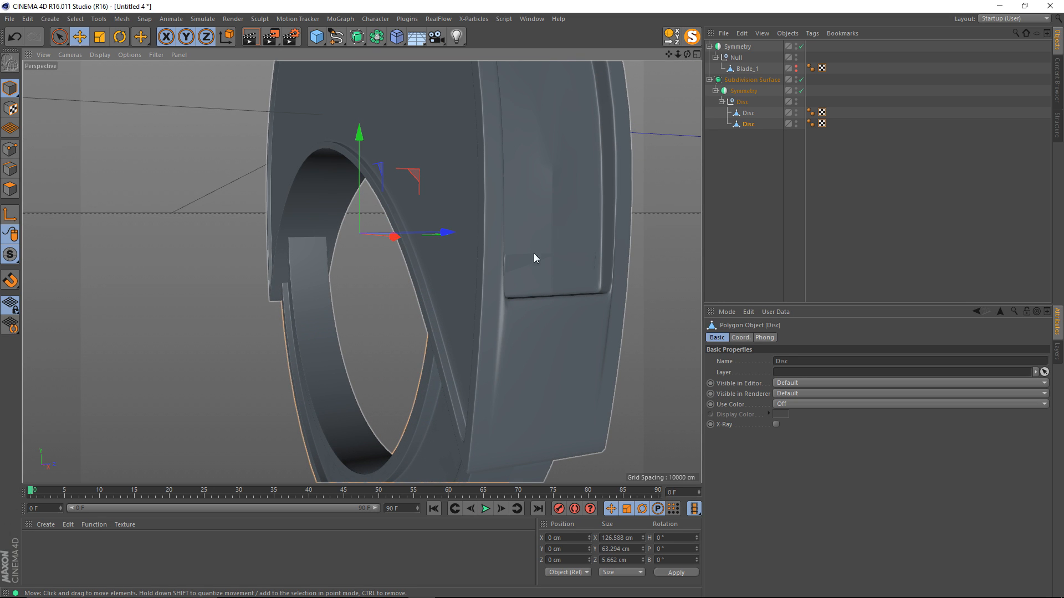
left_click_drag(549, 228, 506, 256, "alt")
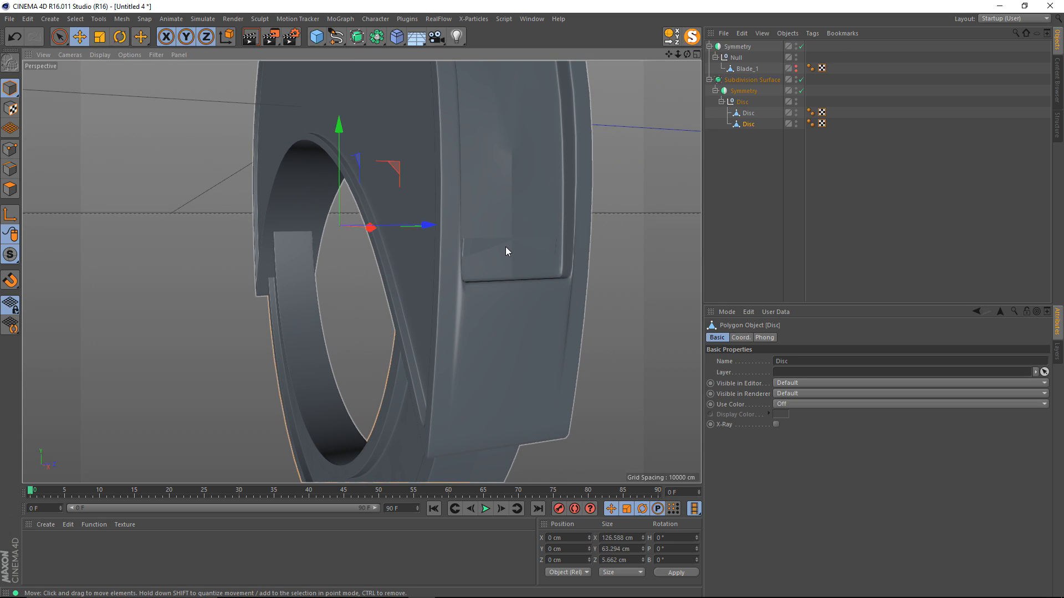
Step: In the Front view, use the Magnet tool to pull the right upper end of the lower Disc slightly inward and down
key("m")
key("i")
middle_click(487, 260)
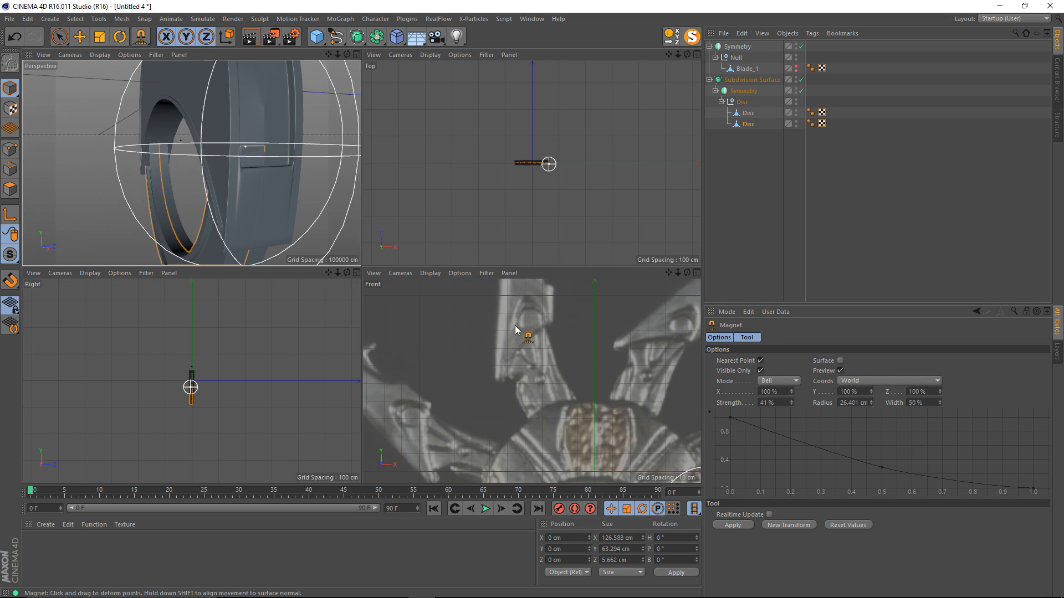
scroll(571, 343, "down", 3)
middle_click(570, 343)
scroll(553, 334, "up", 3)
scroll(443, 252, "up", 3)
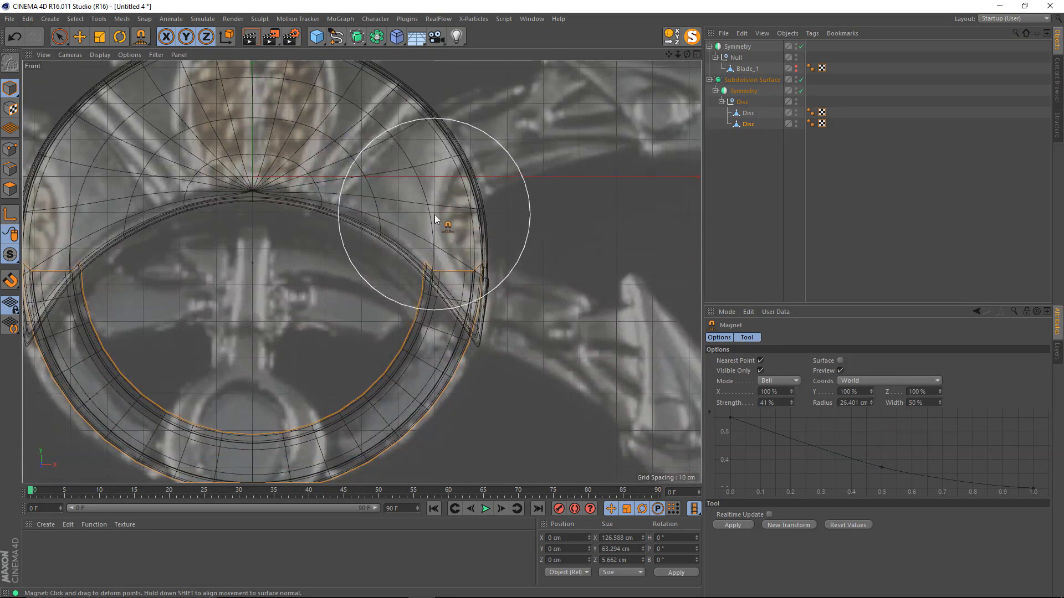
left_click_drag(496, 283, 491, 288)
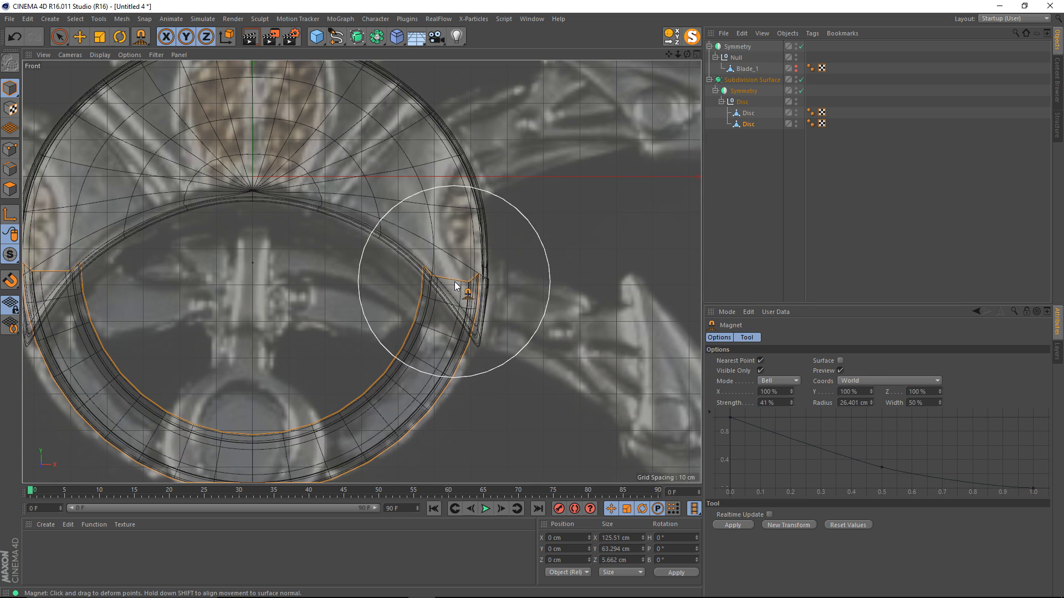
Step: Reshape the left upper end of the lower Disc with the Magnet, then return to the Perspective view and deselect everything
middle_click_drag(177, 267, 349, 251, "alt")
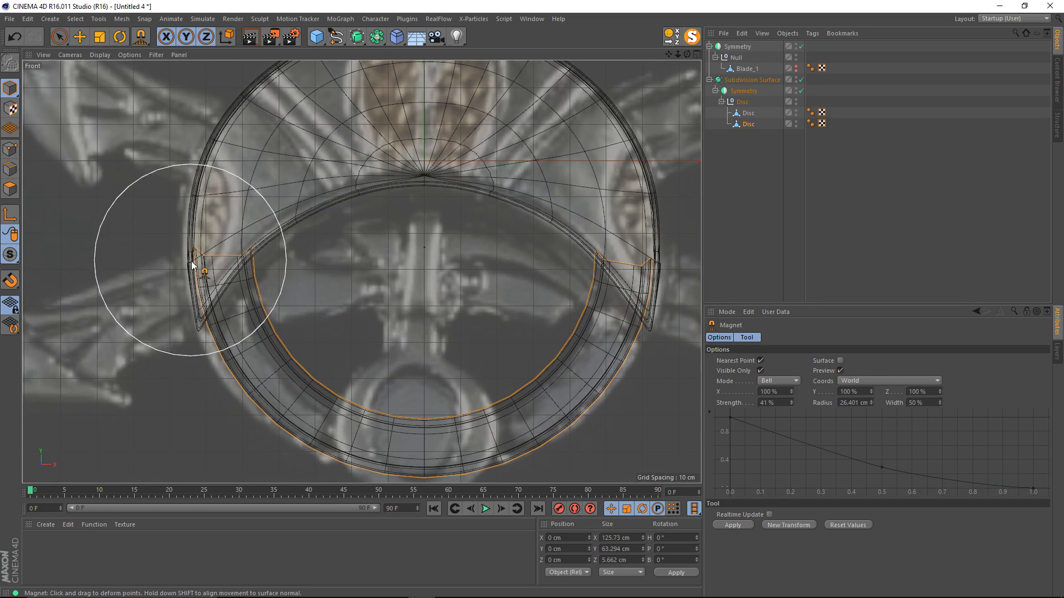
left_click_drag(201, 277, 195, 277)
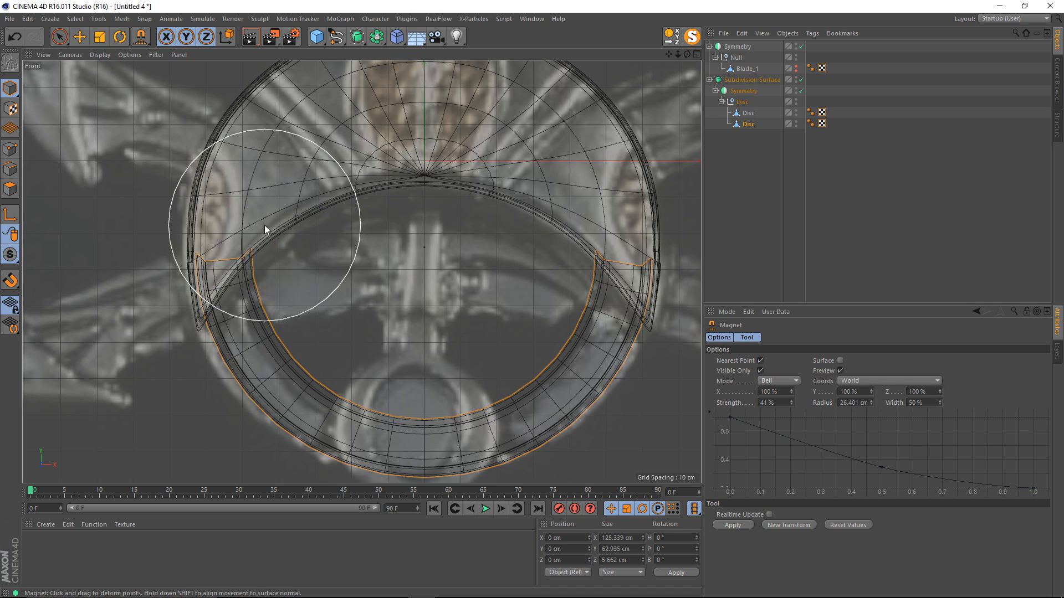
middle_click(264, 224)
middle_click(251, 171)
key("e")
key("ctrl+shift+a")
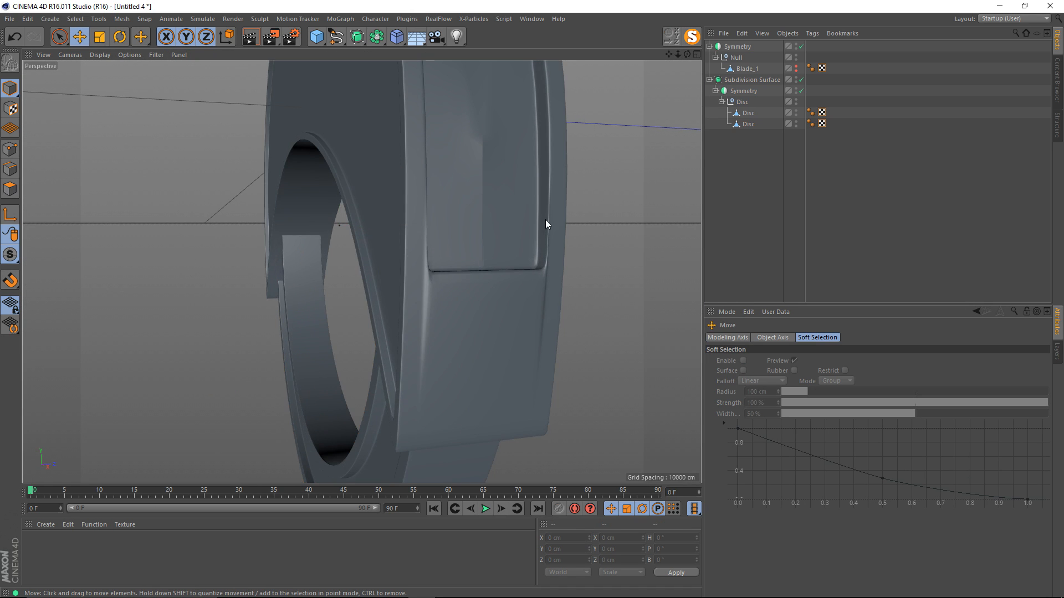
Step: Select the upper Disc's edge loop along the symmetry seam in edge mode
left_click_drag(546, 220, 468, 241, "alt")
left_click(411, 232)
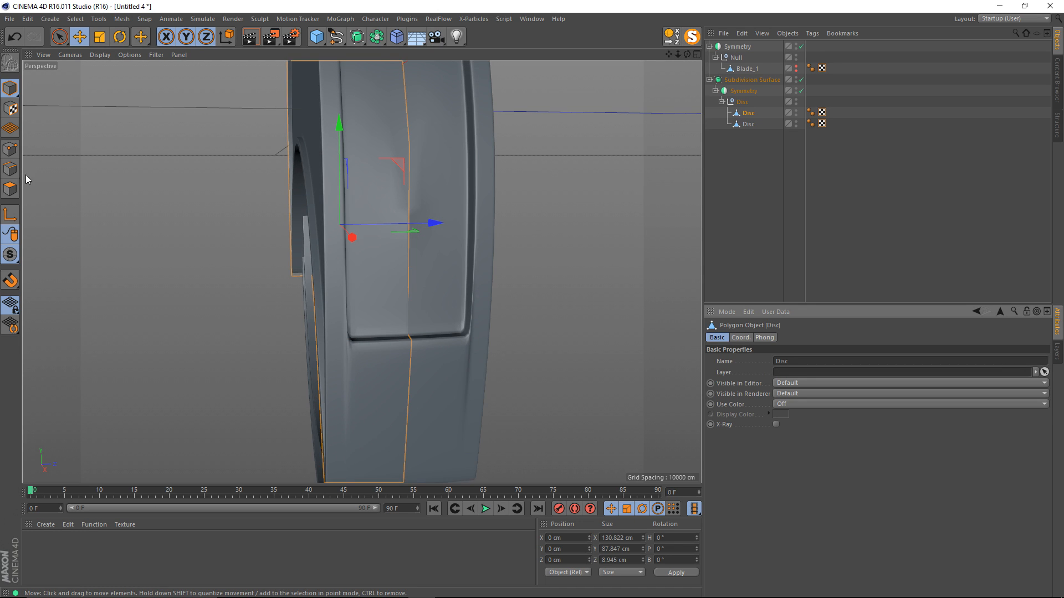
left_click(18, 176)
double_click(409, 244)
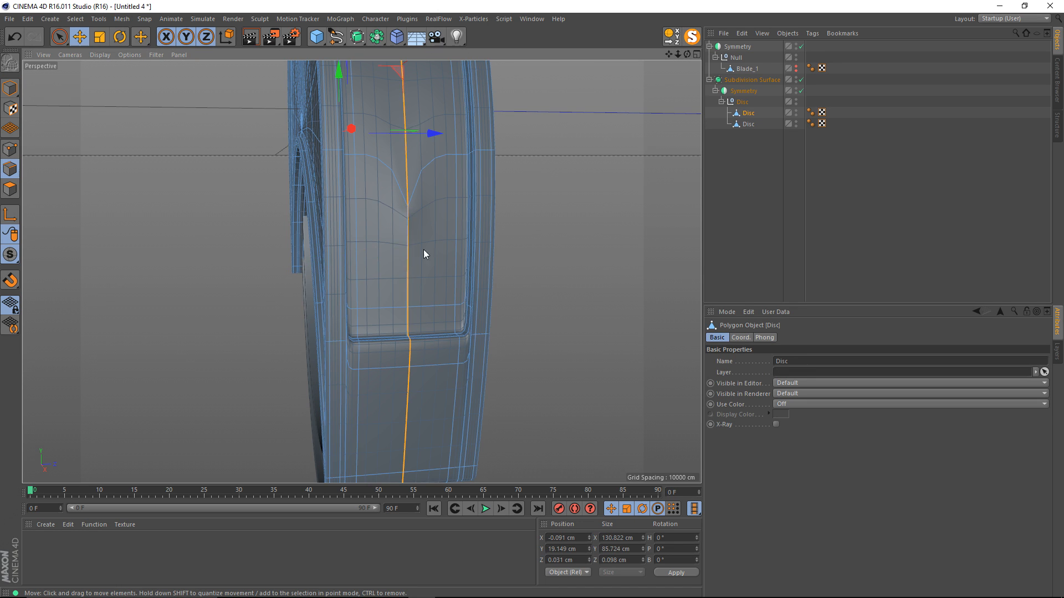
right_click_drag(460, 248, 398, 250, "alt")
left_click_drag(398, 251, 417, 250, "alt")
right_click_drag(416, 251, 424, 225, "alt")
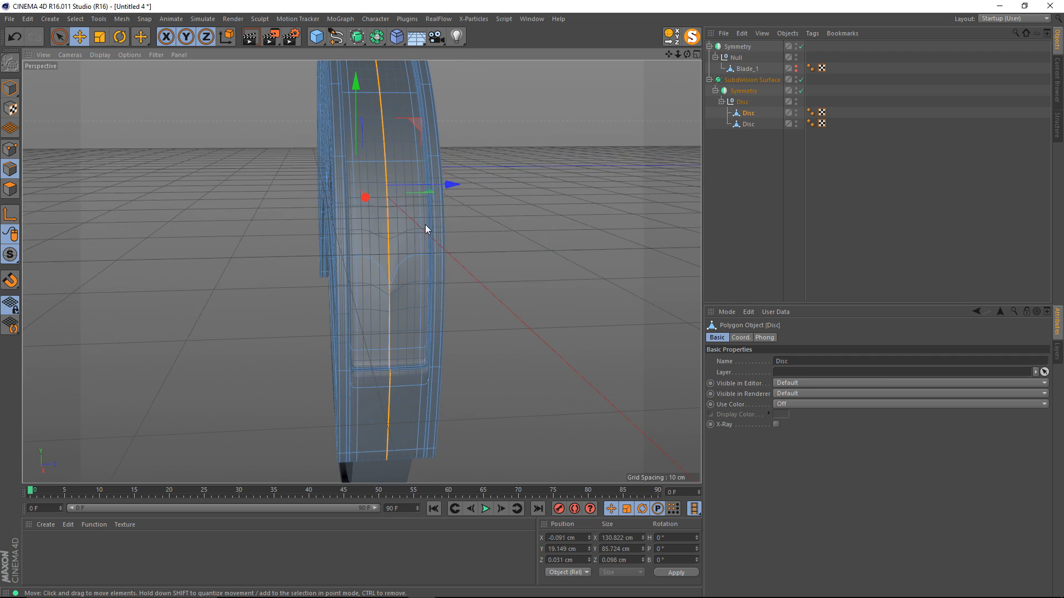
Step: Flatten the seam loop along Z to a size of 0 cm, then return to model mode and clear the selection
key("t")
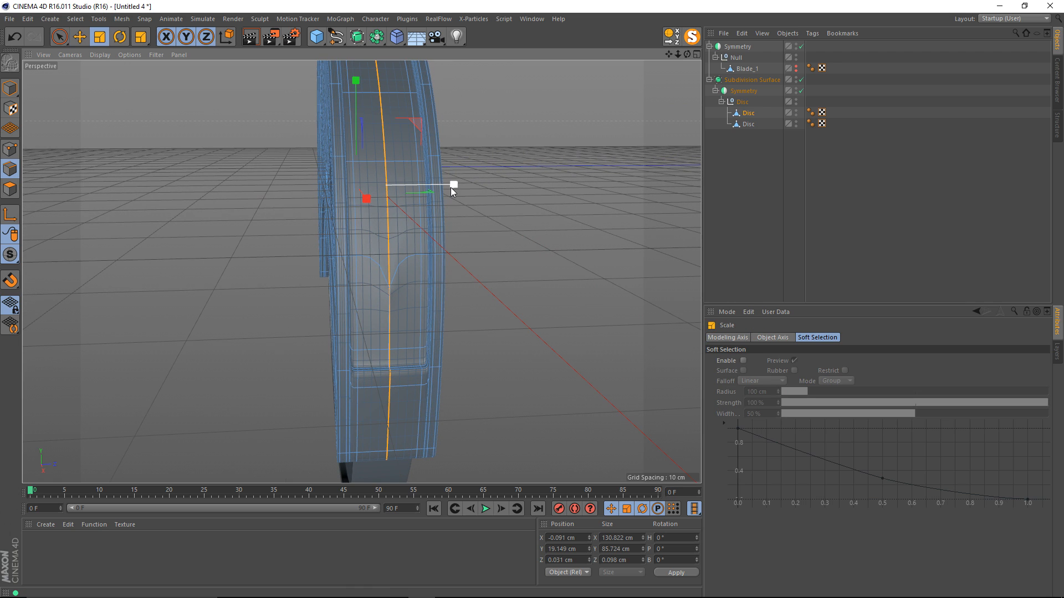
left_click_drag(445, 188, 402, 188)
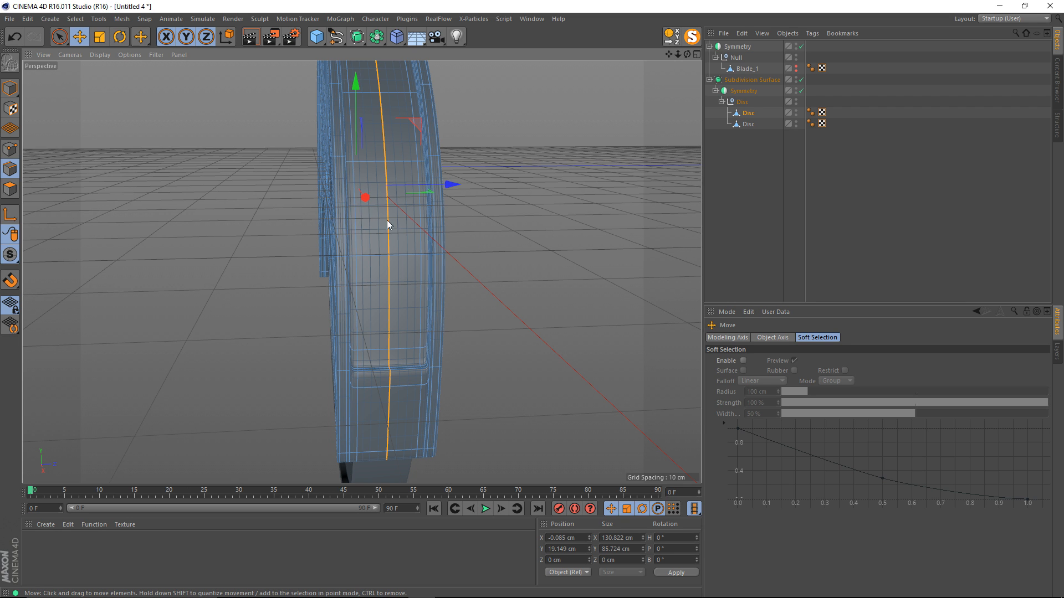
left_click(529, 218)
left_click_drag(514, 215, 477, 228, "alt")
key("Return")
left_click(516, 237)
Step: Make Blade_1 visible again and select it, viewing its open inner side
left_click(796, 68, "alt")
middle_click_drag(361, 158, 338, 257, "alt")
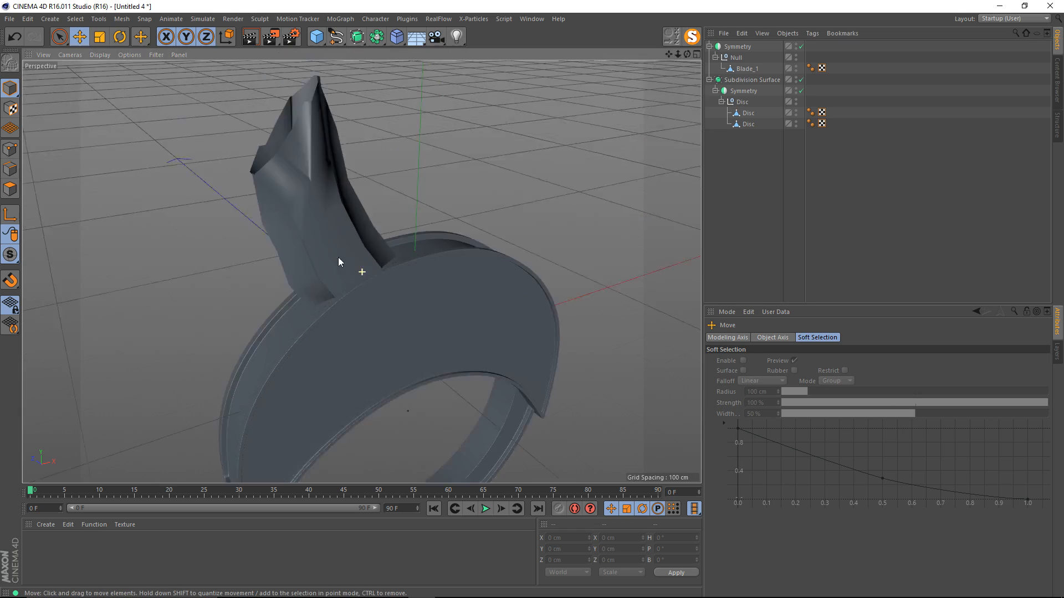
left_click(338, 244)
left_click_drag(337, 228, 346, 204, "alt")
right_click_drag(302, 179, 354, 178, "alt")
left_click_drag(355, 180, 310, 239, "alt")
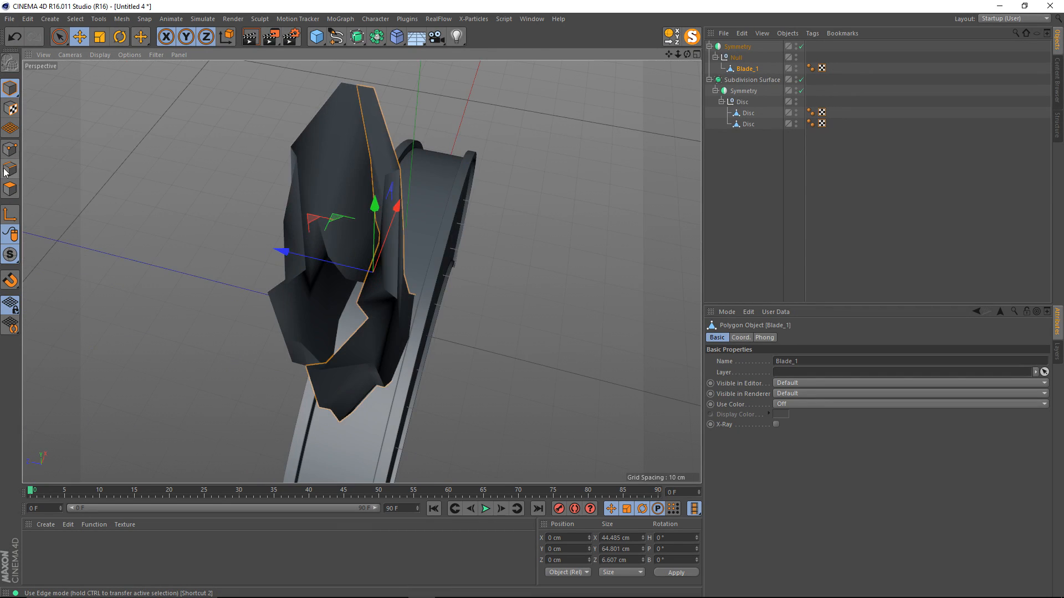
Step: Select the chain of open border edges along Blade_1's notched rim and turn off the blade's Symmetry
left_click(10, 170)
mouse_move(258, 212)
left_mouse_down("alt")
mouse_move(188, 205)
mouse_move(241, 221)
left_mouse_up("alt")
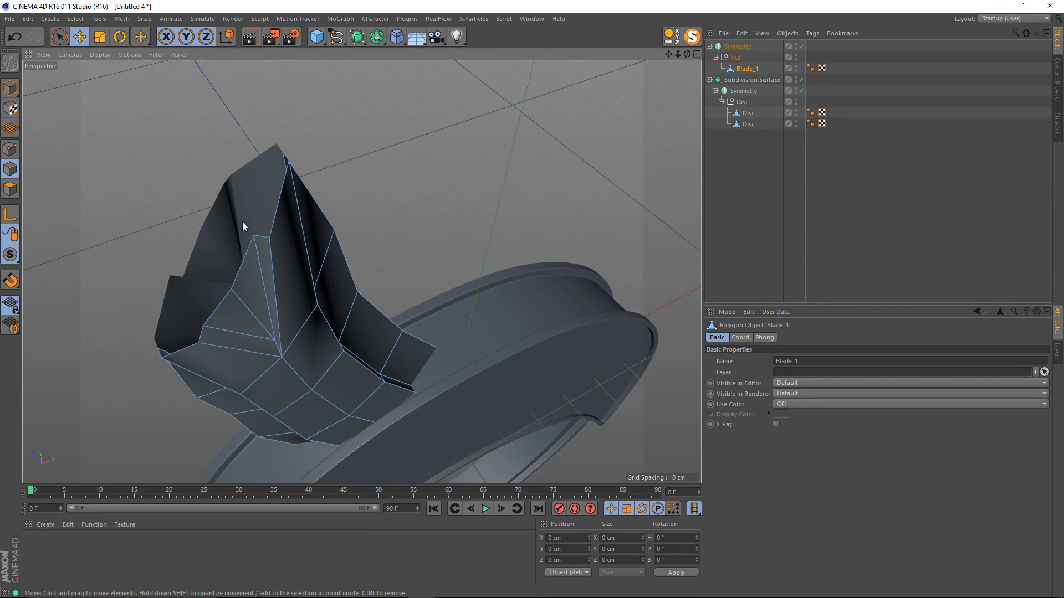
left_click(245, 262)
left_click(215, 308, "shift")
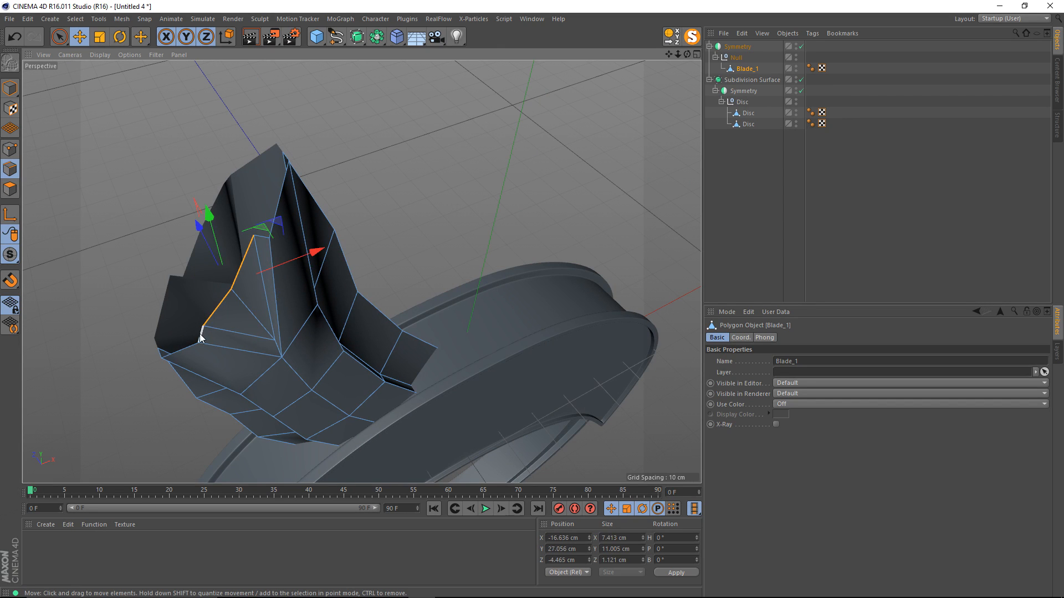
left_click_drag(186, 360, 157, 405, "alt")
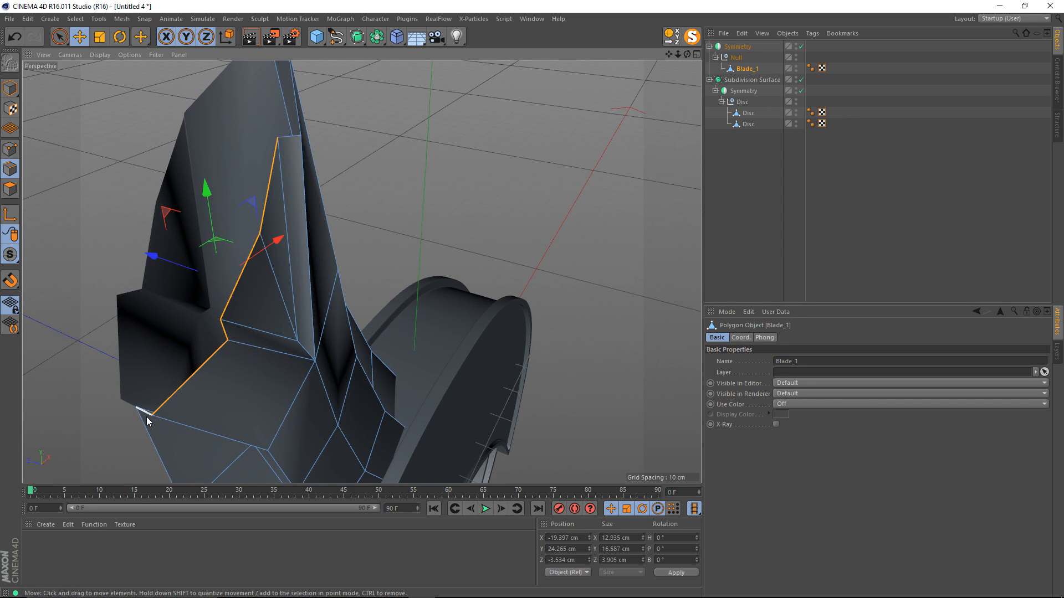
left_click(290, 136, "shift")
left_click_drag(290, 144, 256, 233, "alt")
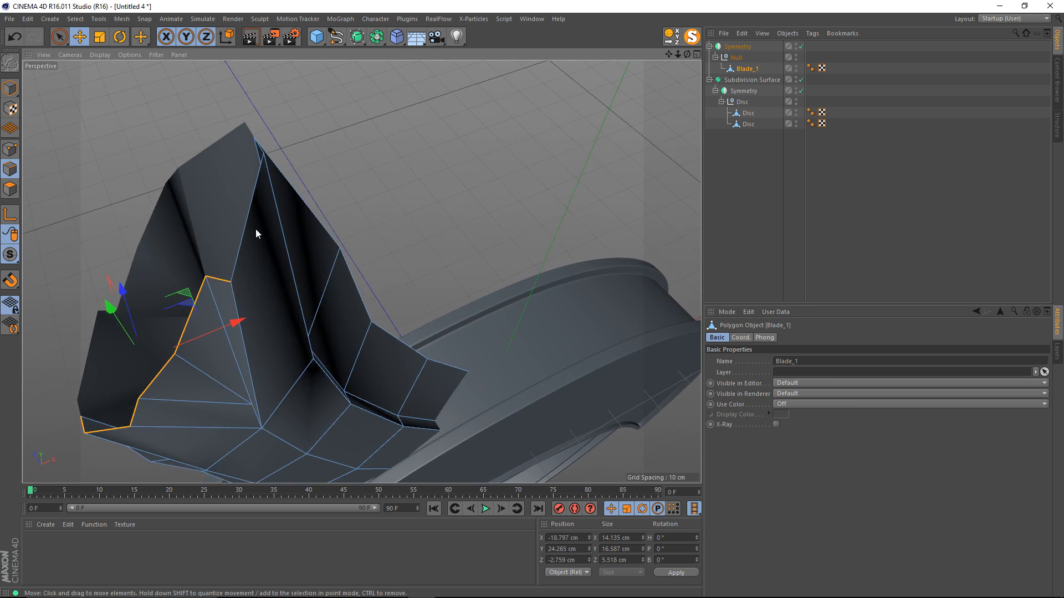
left_click_drag(259, 149, 233, 281, "alt")
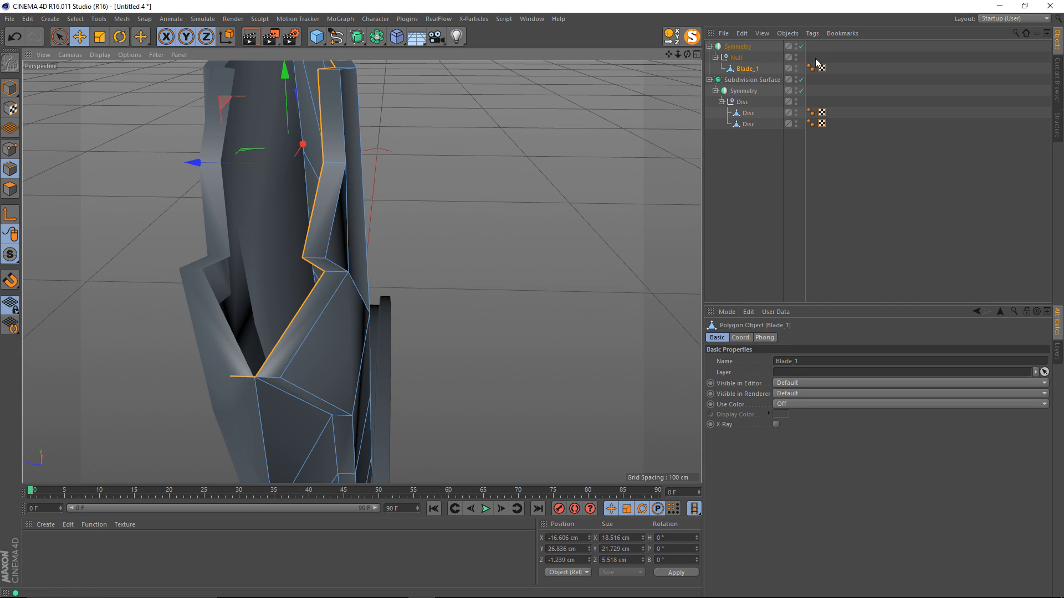
left_click(800, 47)
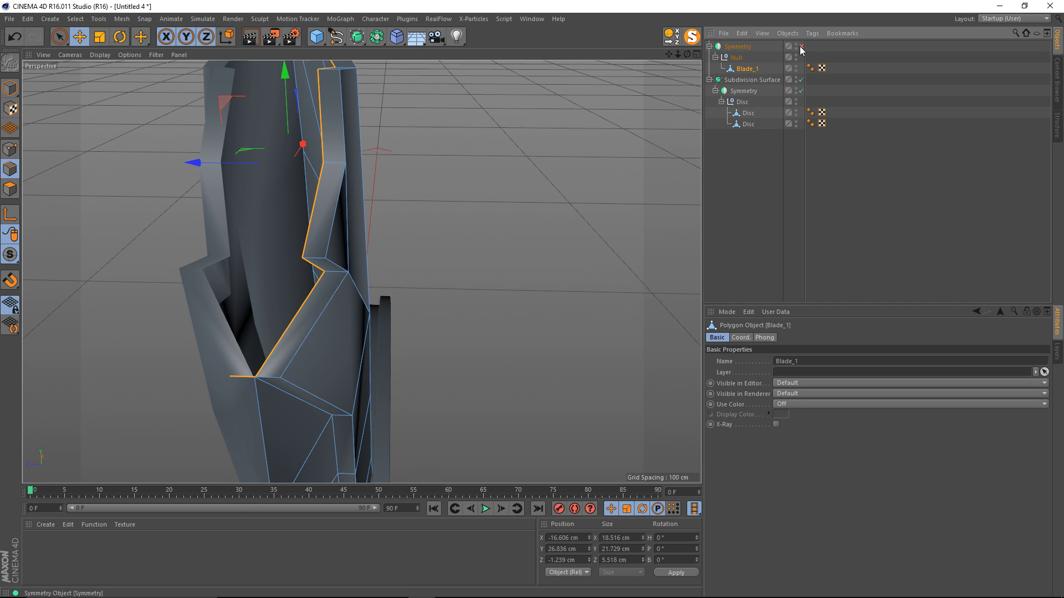
Step: In point mode, select the end point of Blade_1's loose rim edge at the lower notch and try repositioning it
left_click(12, 150)
left_click(229, 373)
left_click_drag(262, 387, 372, 384, "alt")
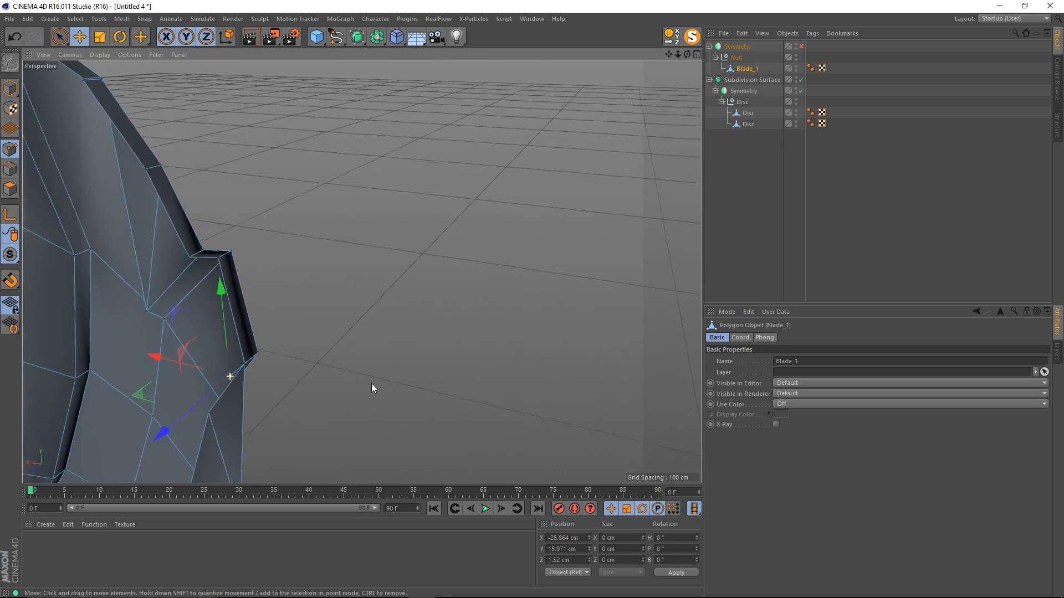
middle_click_drag(309, 354, 368, 319, "alt")
left_click_drag(233, 330, 222, 329)
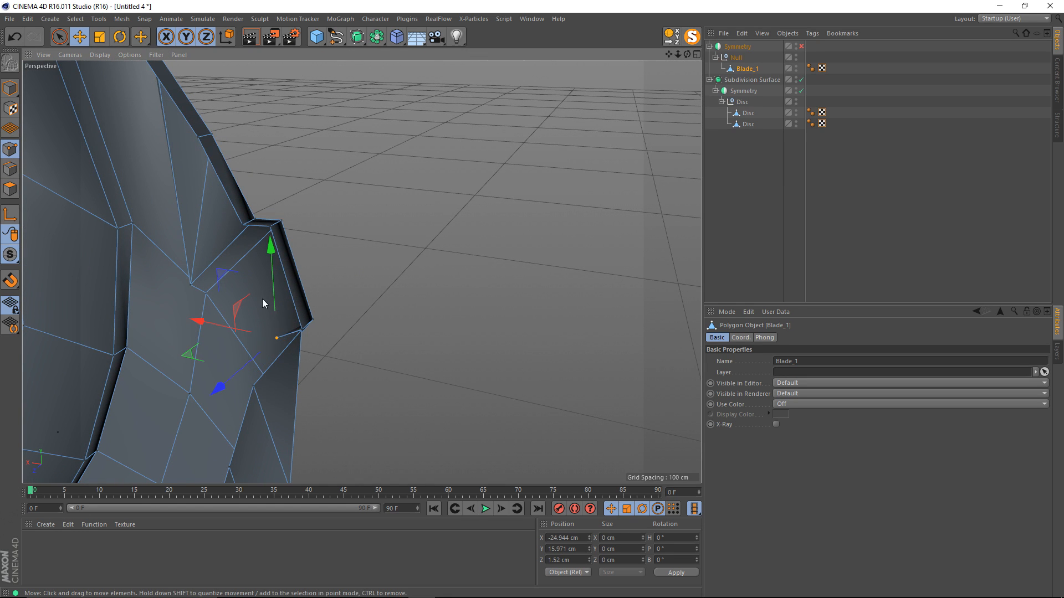
left_click_drag(275, 276, 276, 272)
left_click_drag(275, 275, 214, 304, "alt")
key("ctrl+z")
Step: Select the collapsed corner point of Blade_1's rim at the lower notch and move it to open the corner face
mouse_move(309, 329)
left_mouse_down("alt")
mouse_move(280, 326)
mouse_move(289, 327)
left_mouse_up("alt")
scroll(289, 327, "up", 3)
left_click(243, 289)
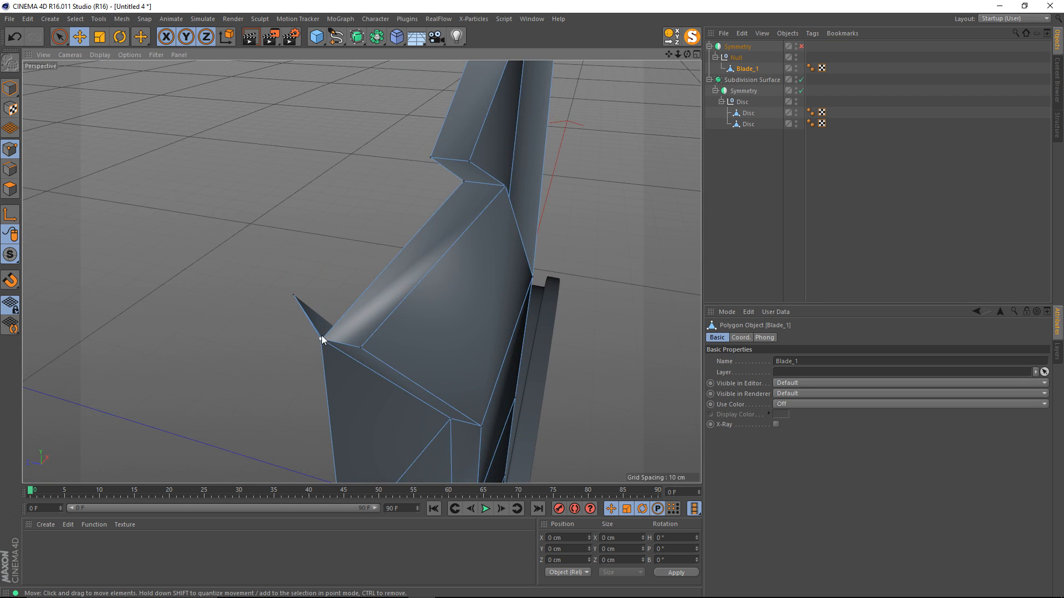
right_click_drag(317, 328, 348, 331, "alt")
left_click(343, 369)
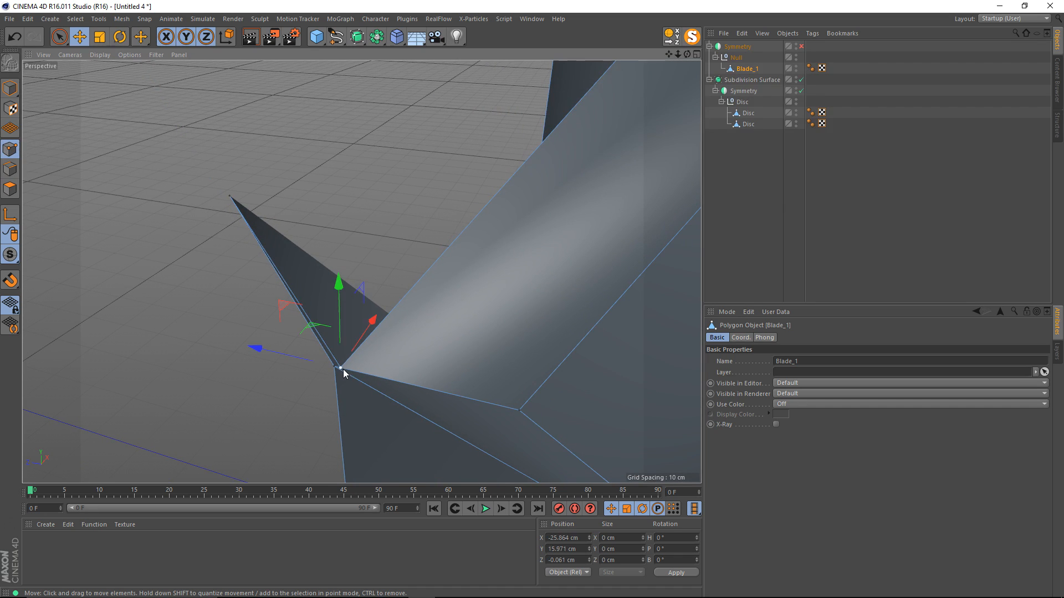
left_click_drag(344, 369, 388, 192)
right_click_drag(377, 238, 315, 246, "alt")
left_click(315, 246)
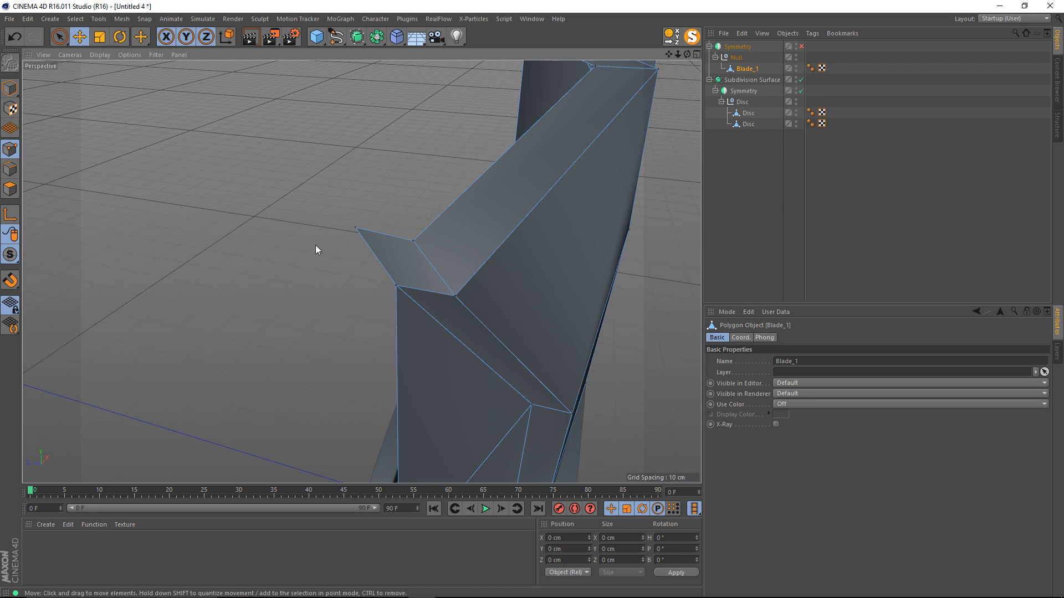
Step: Move the lower notch's inner rim point to about X -24.88, Y 17.43, Z -1.03 cm
left_click_drag(305, 222, 576, 225)
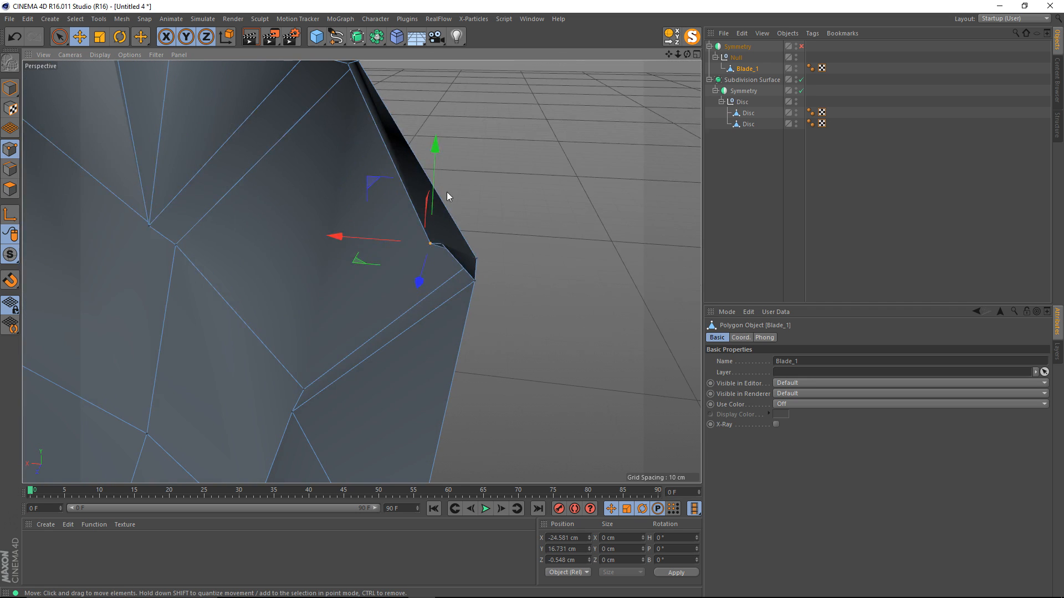
left_click_drag(439, 167, 438, 149)
key("ctrl+z")
left_click_drag(466, 201, 357, 254, "alt")
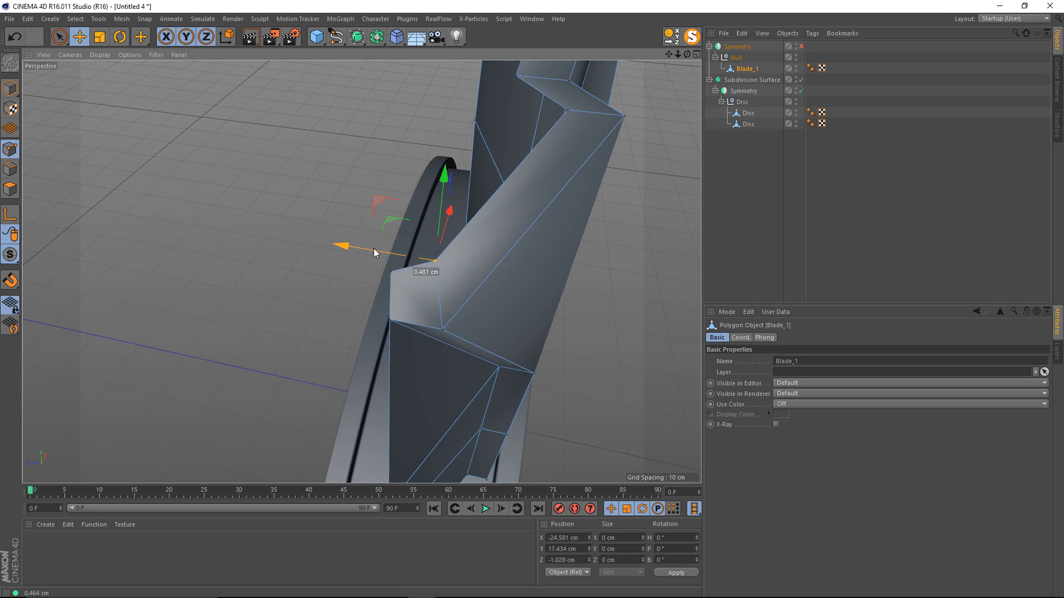
left_click_drag(435, 259, 382, 252, "alt")
left_click_drag(471, 231, 464, 236)
left_click_drag(521, 207, 475, 247, "alt")
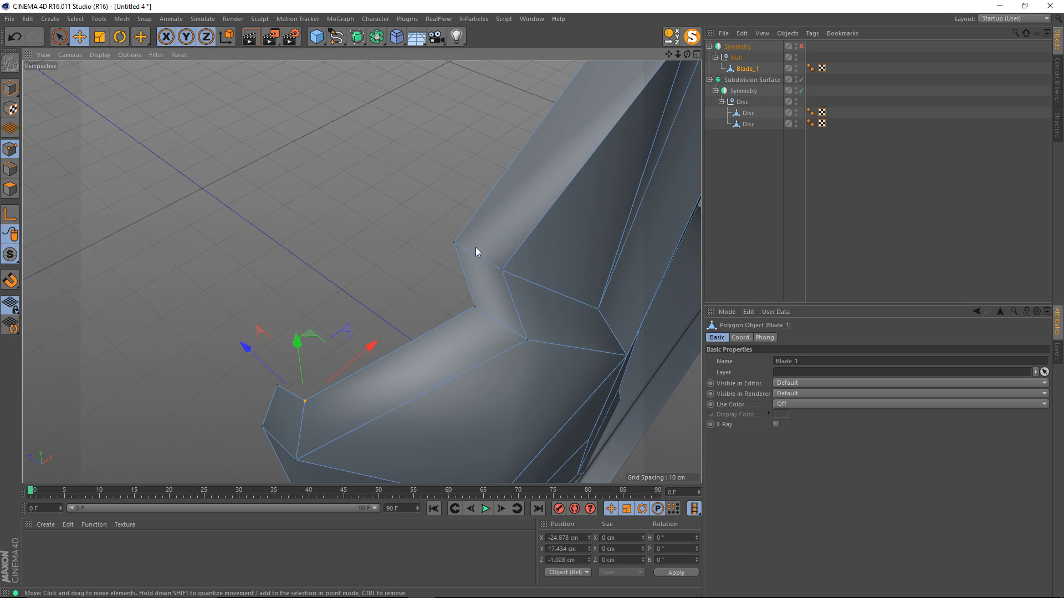
Step: Move the next rim corner point up the notch to about X -22.17, Y 21.12, Z -3.97 cm
left_click(476, 305)
left_click_drag(502, 283, 491, 292)
middle_click_drag(491, 291, 438, 377, "alt")
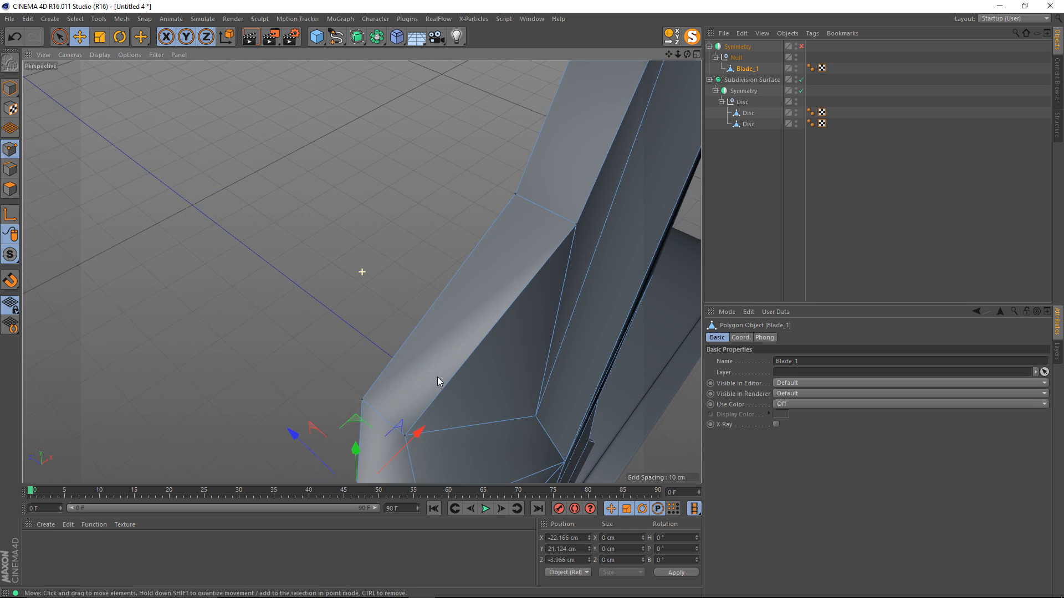
Step: Select the open end point at Blade_1's tip and adjust its position along the rim
left_click_drag(437, 376, 384, 228, "alt")
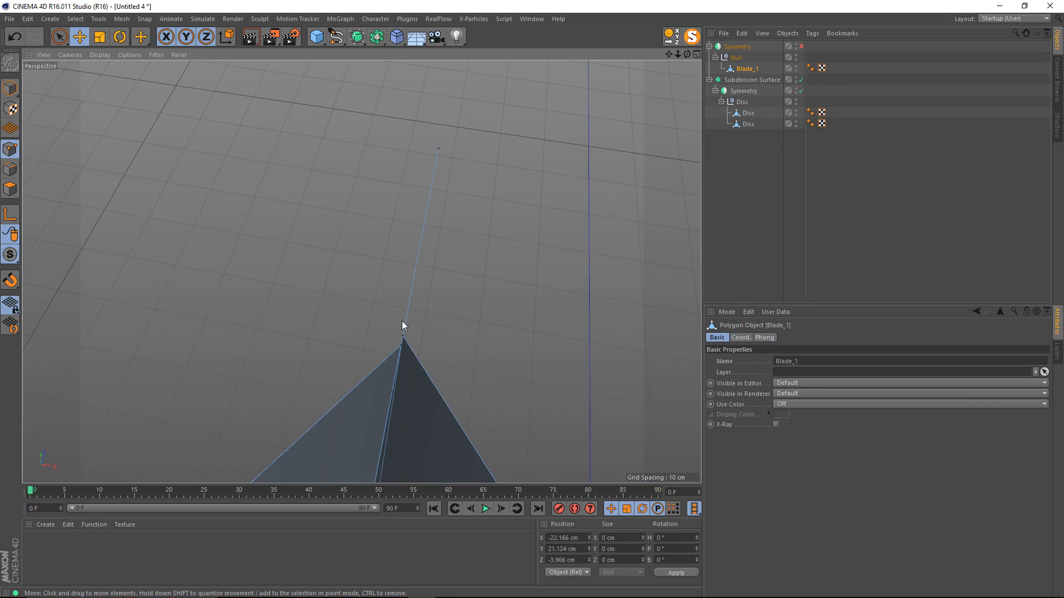
left_click(401, 346)
left_click_drag(401, 347, 372, 271, "alt")
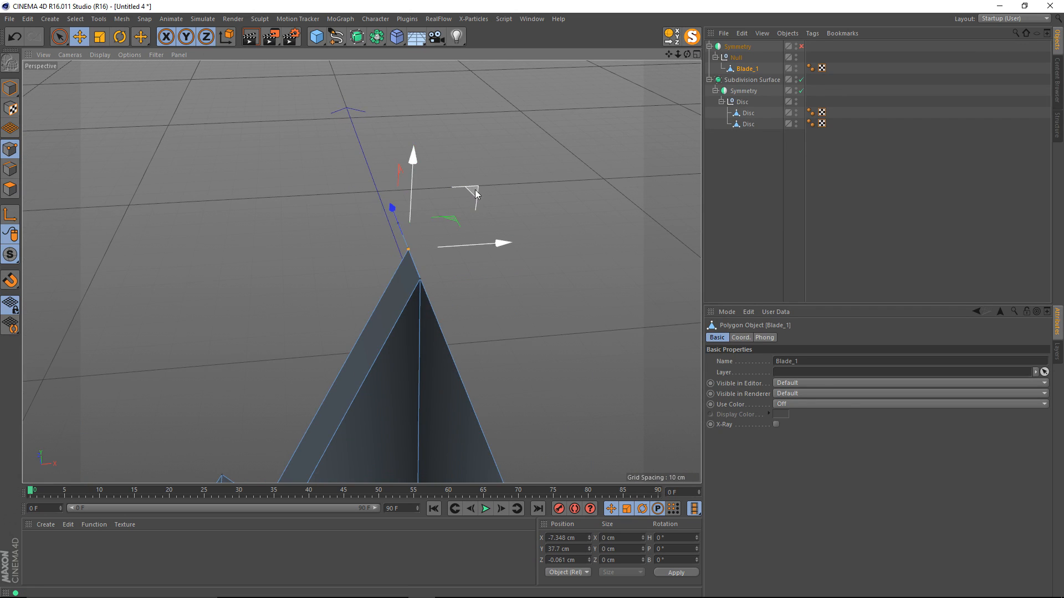
left_click_drag(475, 190, 372, 348)
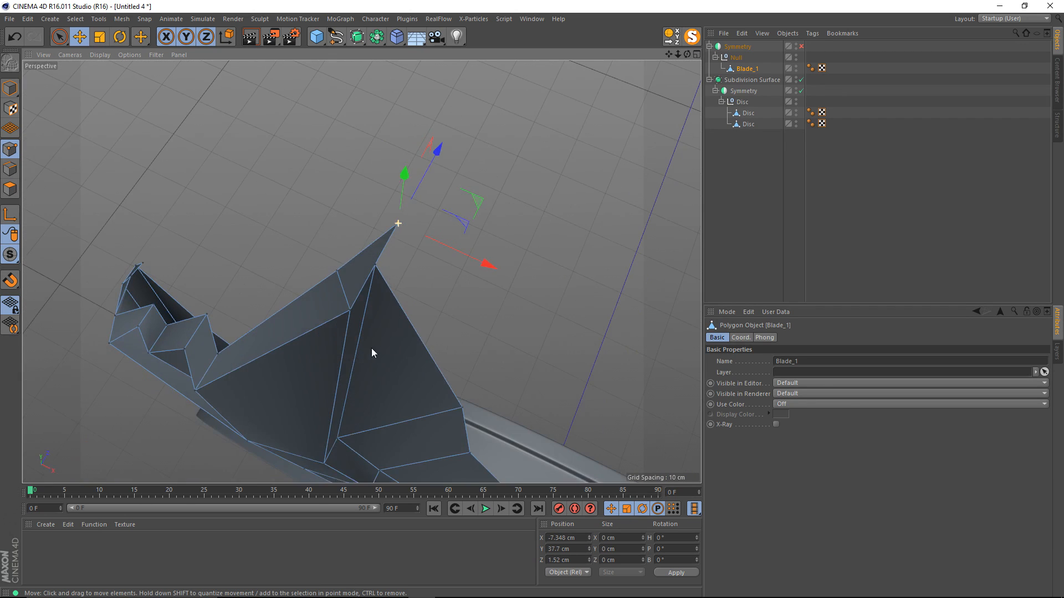
left_click_drag(397, 211, 471, 201, "alt")
left_click_drag(431, 205, 397, 240)
Step: Reposition the inner rim point at Blade_1's tip to about X -8.7, Y 36.11, Z -1.5 cm
left_click_drag(385, 281, 499, 272, "alt")
middle_click_drag(384, 271, 386, 205, "alt")
left_click(350, 269)
left_click_drag(370, 293, 407, 278, "alt")
left_click_drag(284, 270, 334, 270)
left_click_drag(400, 289, 463, 246, "alt")
left_click_drag(395, 198, 154, 314)
Step: Turn the blade's Symmetry back on, clear the point selection and check the mirrored rim
scroll(337, 250, "down", 5)
middle_click_drag(339, 253, 398, 214, "alt")
left_click_drag(399, 214, 456, 261, "alt")
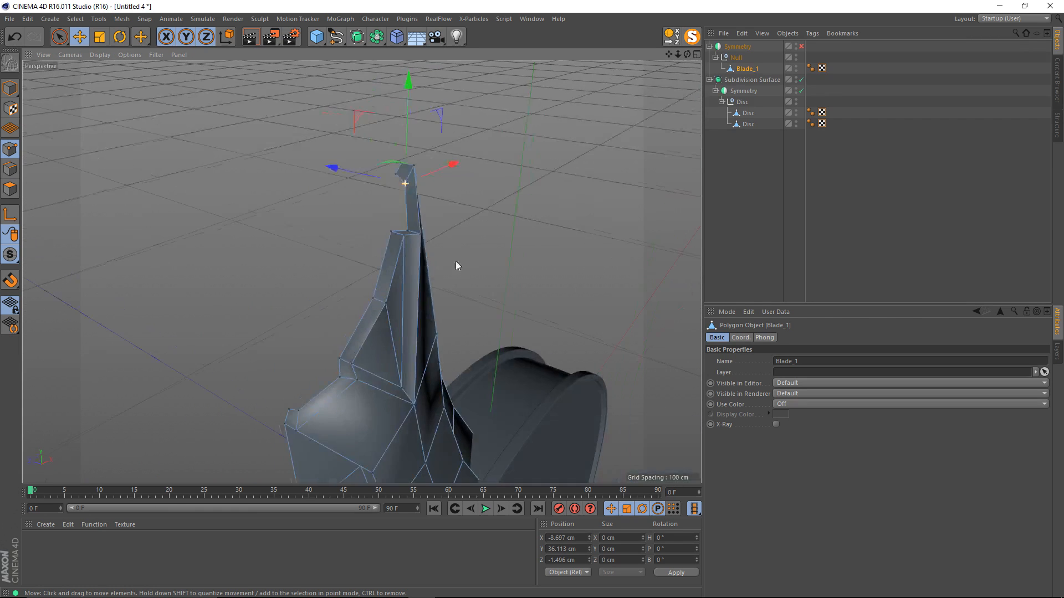
middle_click_drag(471, 243, 509, 208, "alt")
left_click(801, 47)
left_click_drag(469, 185, 533, 188, "alt")
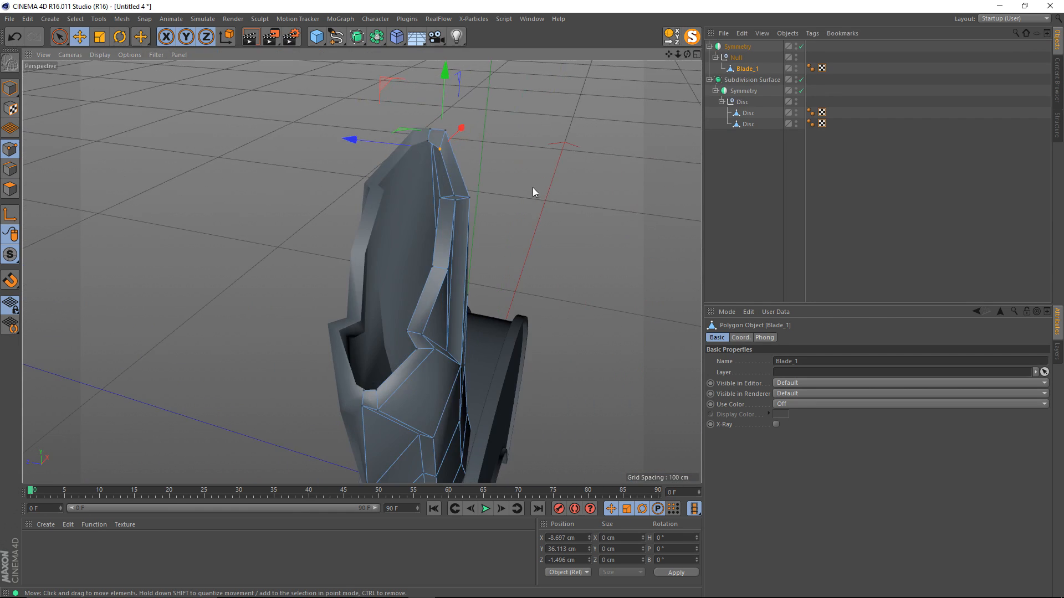
left_click(533, 187)
left_click_drag(427, 238, 236, 163, "alt")
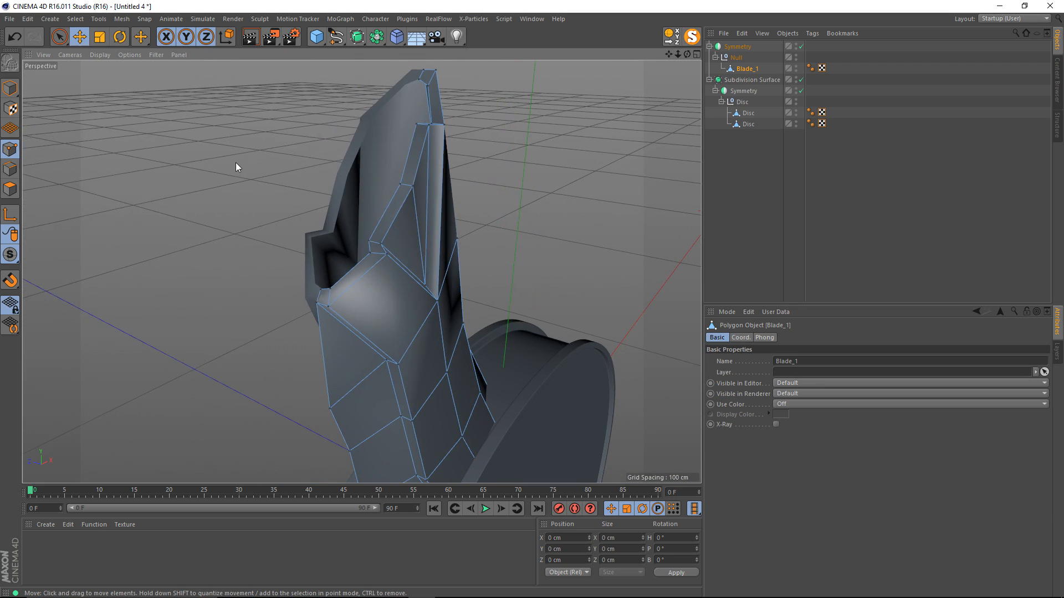
Step: Using the Knife in Loop mode, cut two support loops along Blade_1's notched rim, one near each border
key("k")
key("l")
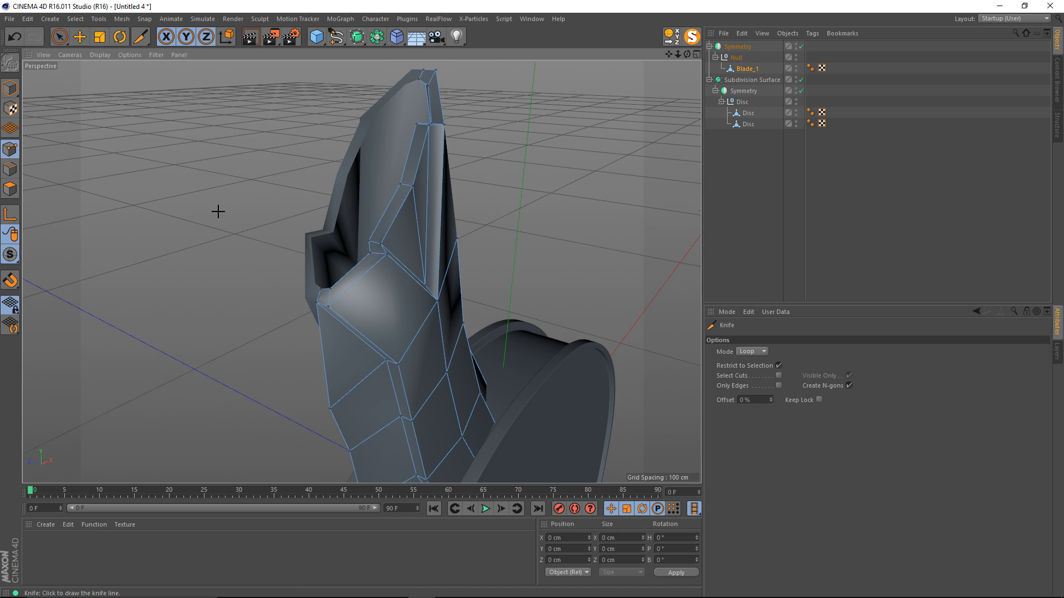
scroll(275, 275, "up", 6)
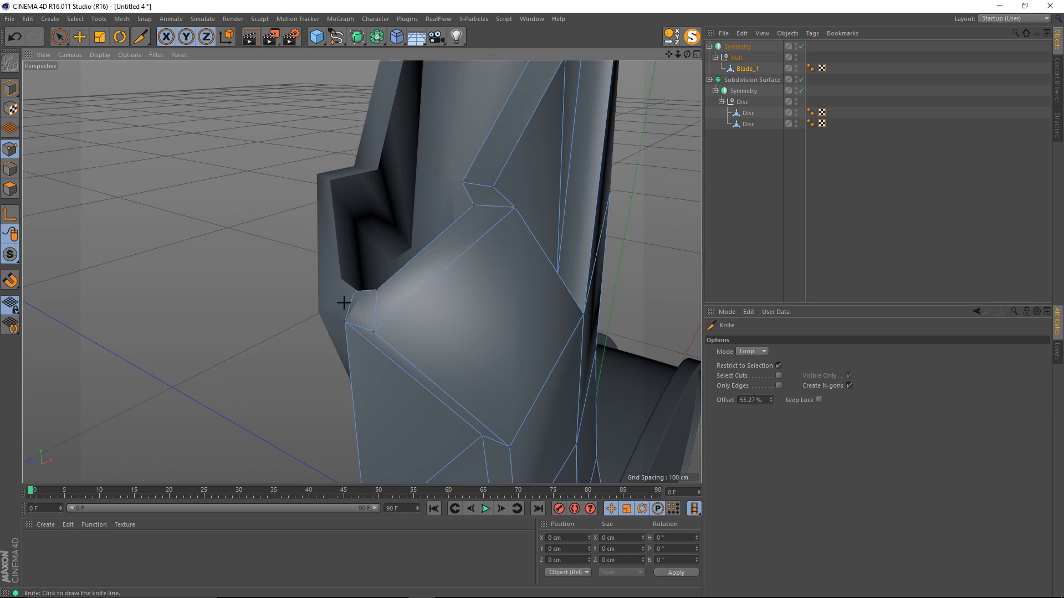
left_click(349, 318)
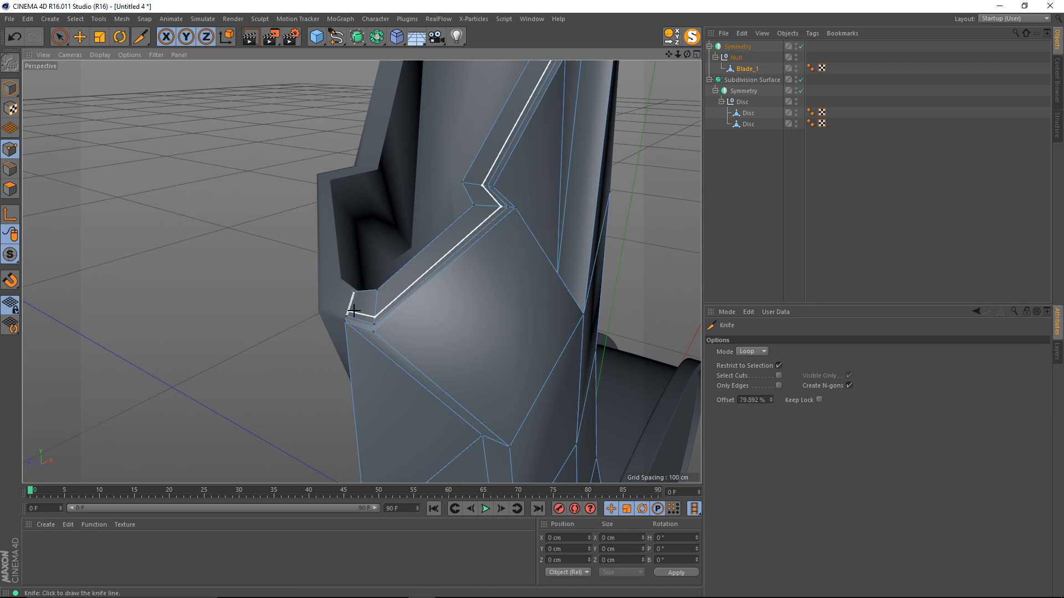
left_click(373, 292)
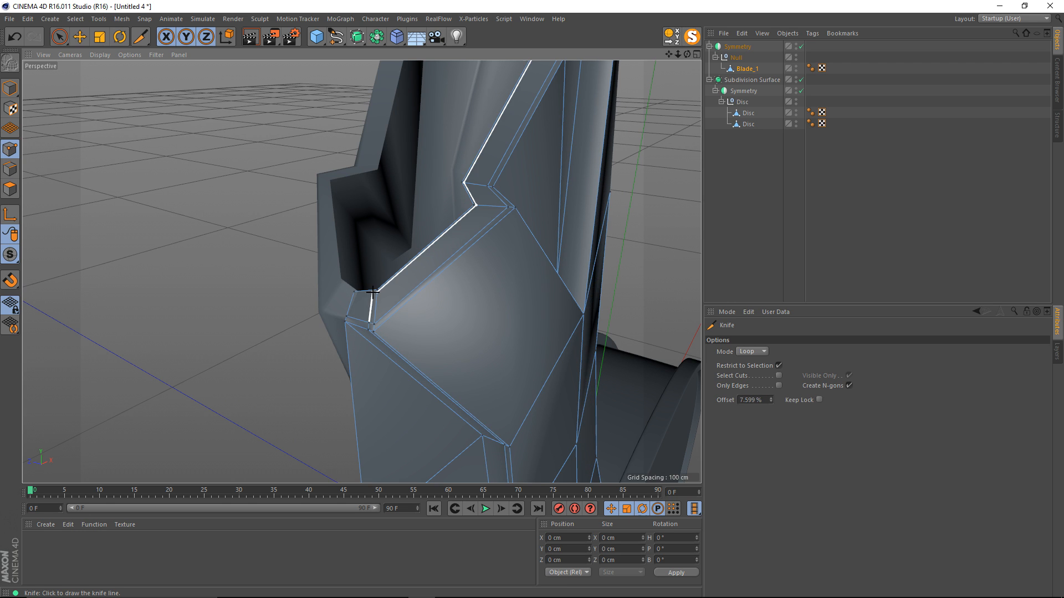
Step: Add further Knife support loops around the notch of Blade_1's rim and return to model mode
left_click_drag(484, 239, 428, 257, "alt")
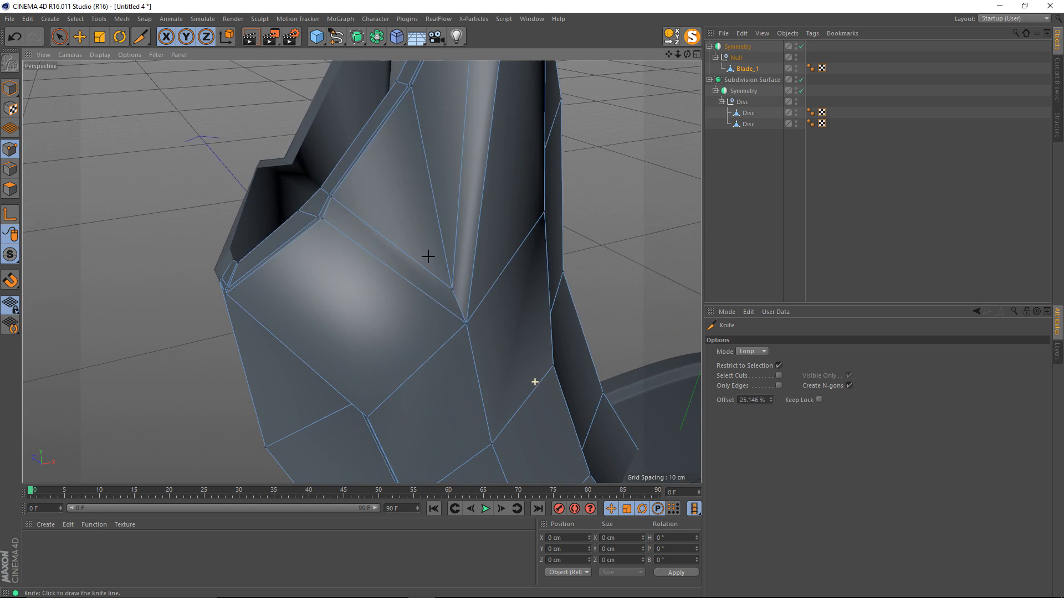
left_click(295, 211)
left_click_drag(428, 166, 371, 172, "alt")
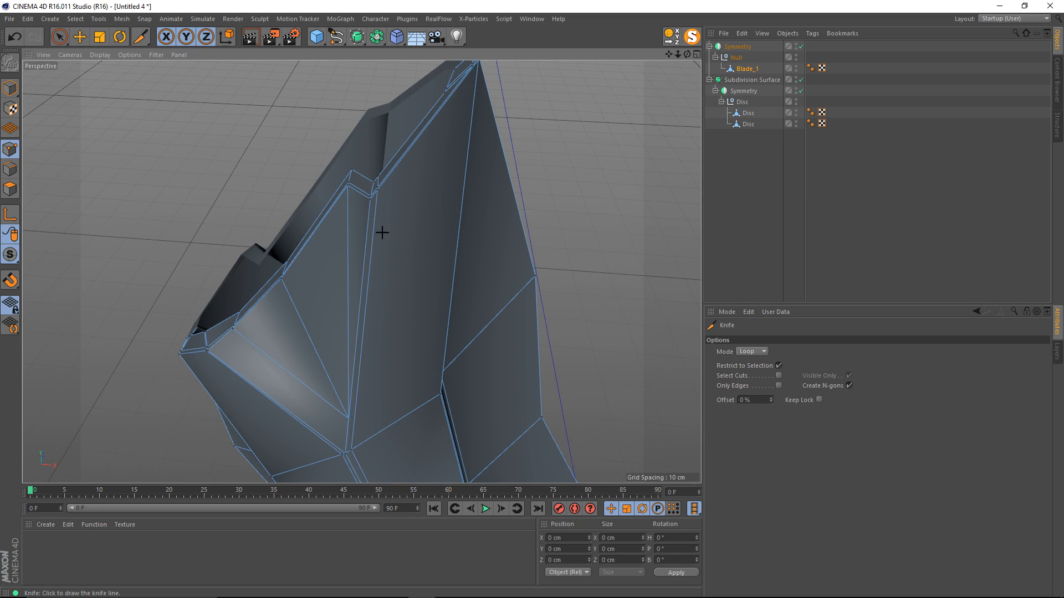
left_click_drag(382, 233, 248, 283, "alt")
left_click(302, 295)
scroll(332, 277, "down", 2)
left_click_drag(389, 273, 459, 226, "alt")
key("Return")
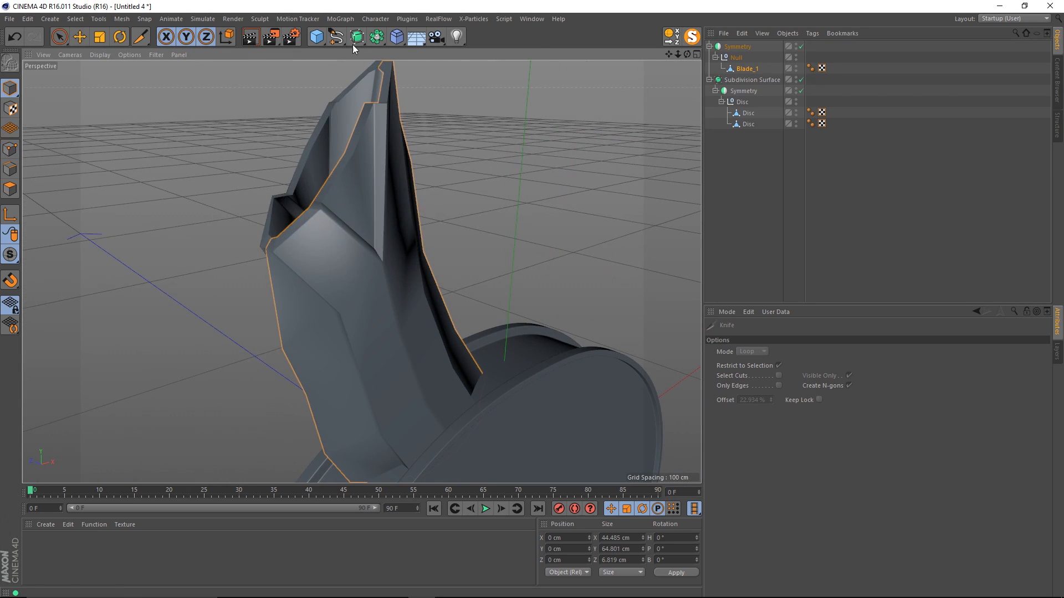
Step: Create a Subdivision Surface, nest the blade's Symmetry object inside it and select the new Subdivision Surface
left_click_drag(354, 39, 392, 55)
left_click(408, 53)
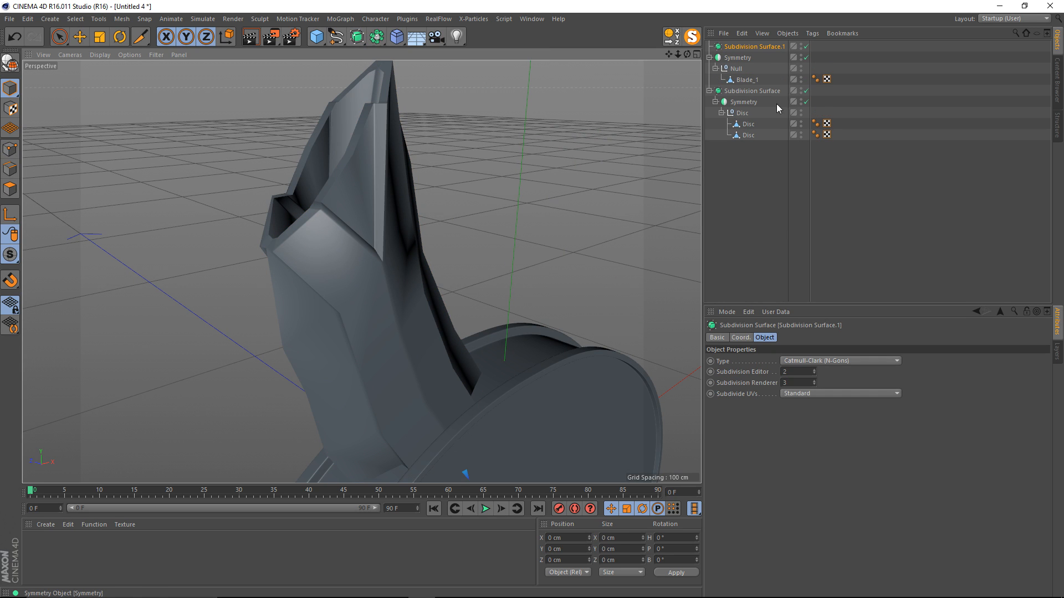
left_click_drag(734, 60, 745, 47)
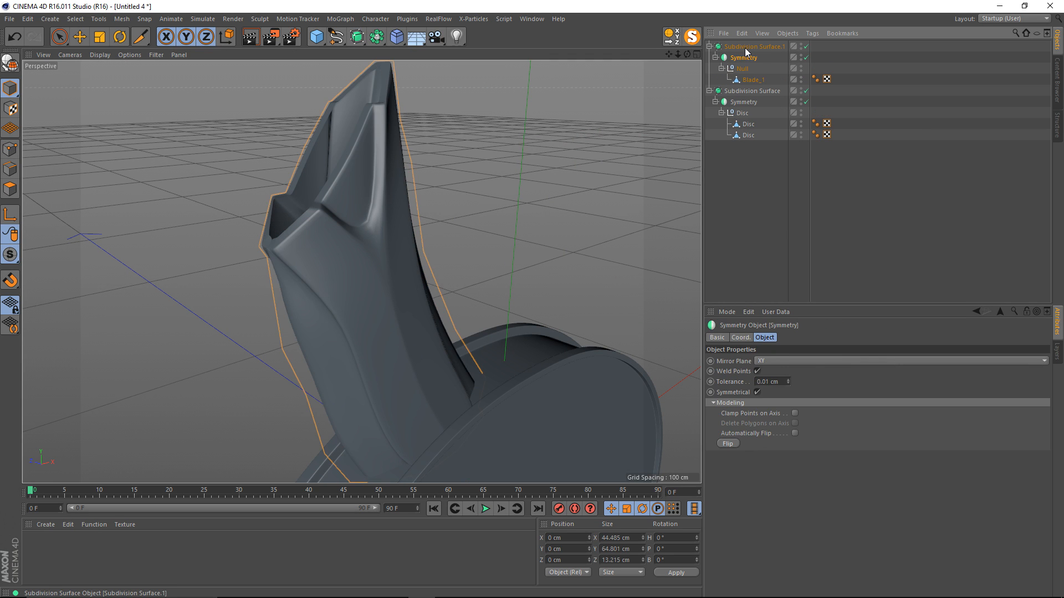
left_click(744, 47)
Step: Examine the smoothed blade and its notched rim from several angles and distances
left_click_drag(529, 126, 421, 206, "alt")
key("e")
right_click_drag(420, 206, 325, 257, "alt")
left_click_drag(325, 258, 398, 232, "alt")
right_click_drag(364, 226, 394, 221, "alt")
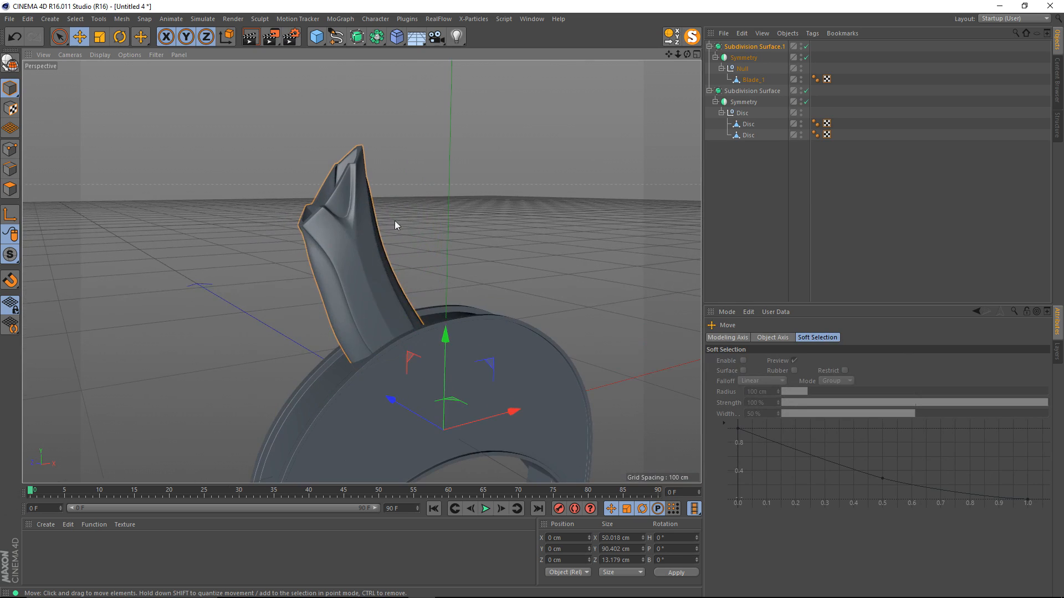
left_click_drag(394, 220, 348, 251, "alt")
right_click_drag(351, 218, 380, 214, "alt")
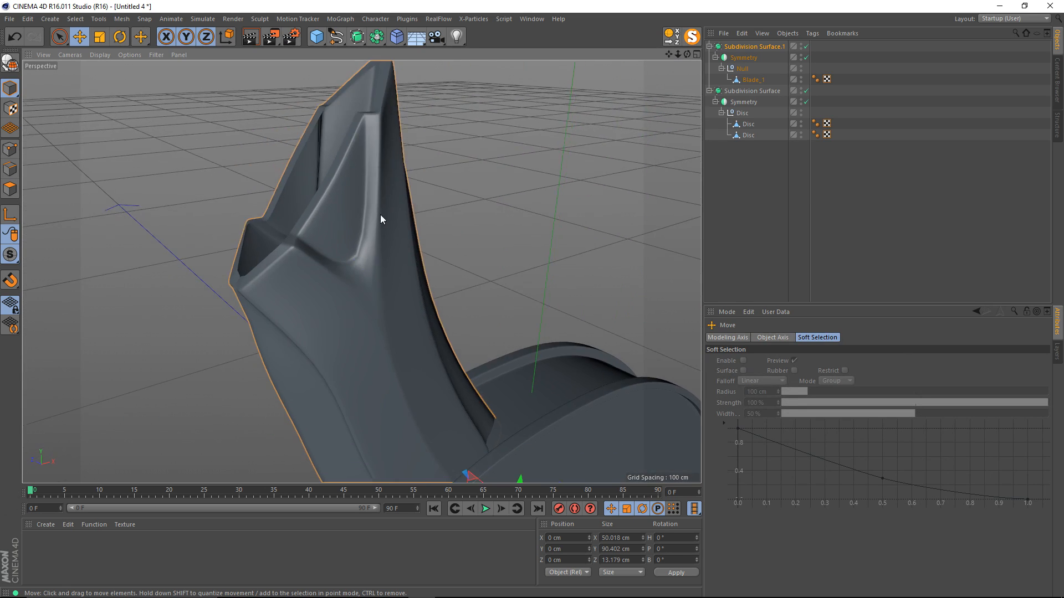
left_click_drag(380, 214, 328, 200, "alt")
Step: In the Front view, reshape Blade_1's right-hand edge and lower right corner outward with the Magnet tool to follow the reference image
middle_click(340, 205)
middle_click(535, 351)
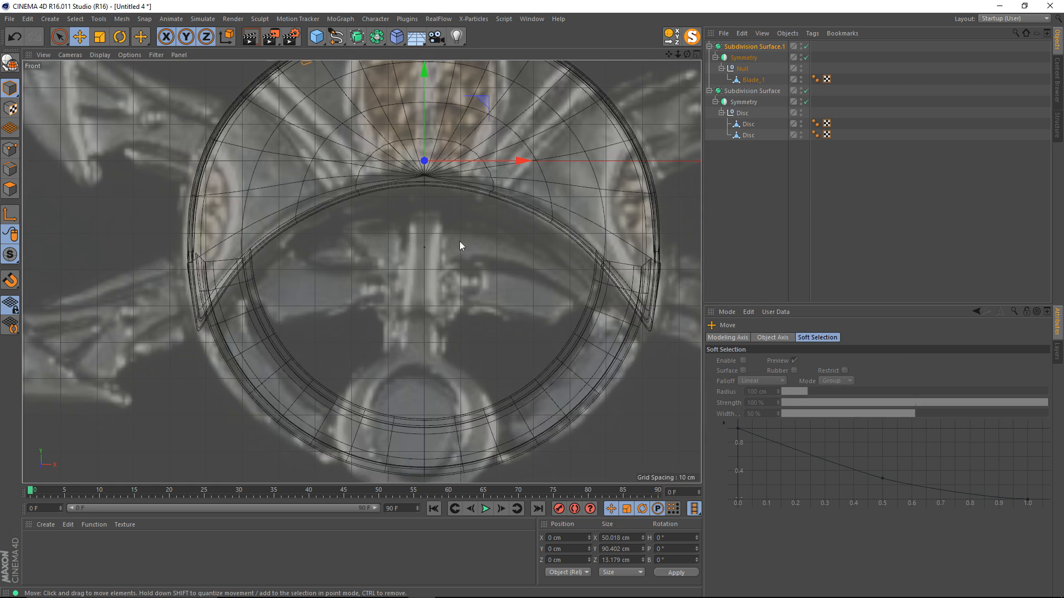
scroll(460, 241, "up", 8)
middle_click_drag(392, 236, 419, 248, "alt")
left_click(753, 81)
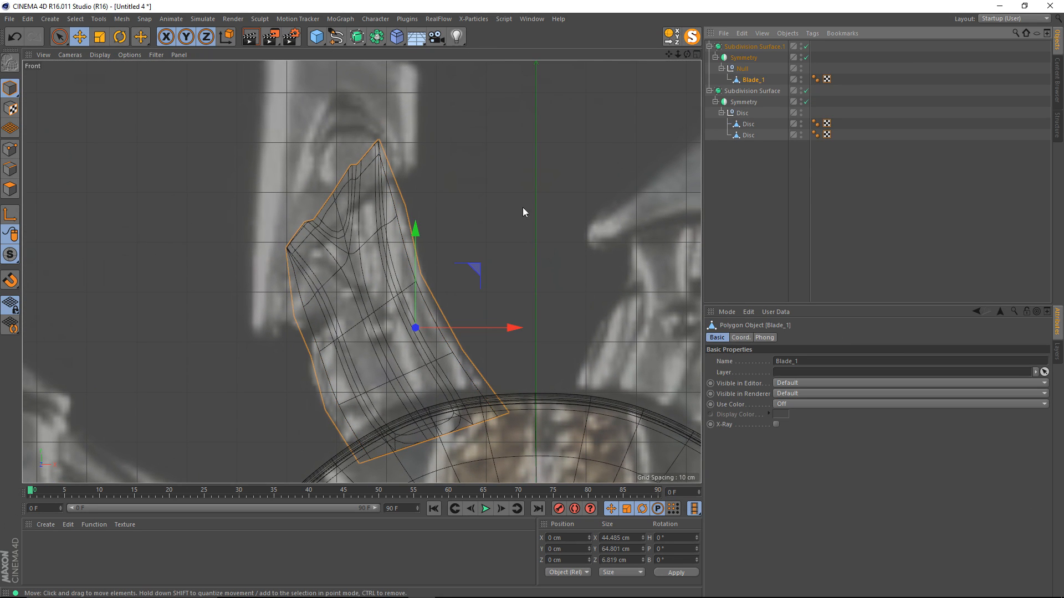
key("m")
key("i")
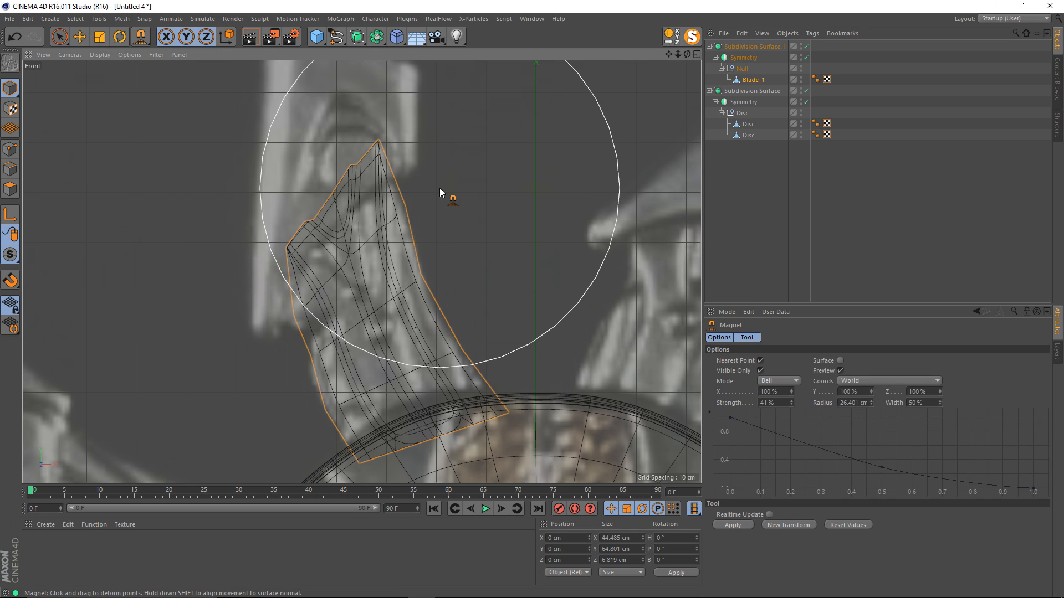
left_click_drag(404, 197, 414, 205)
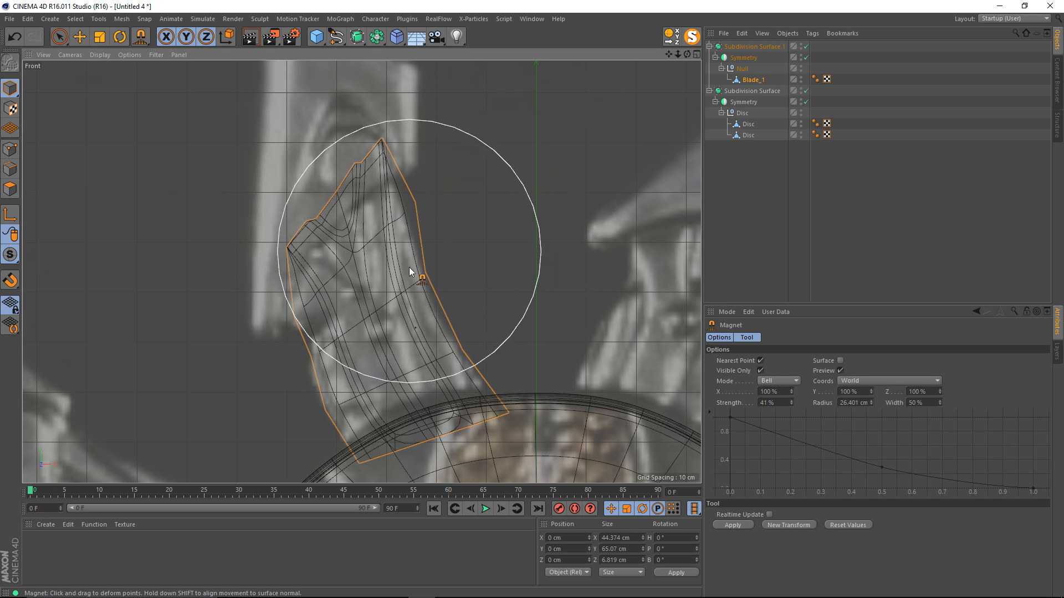
left_click_drag(483, 390, 487, 394)
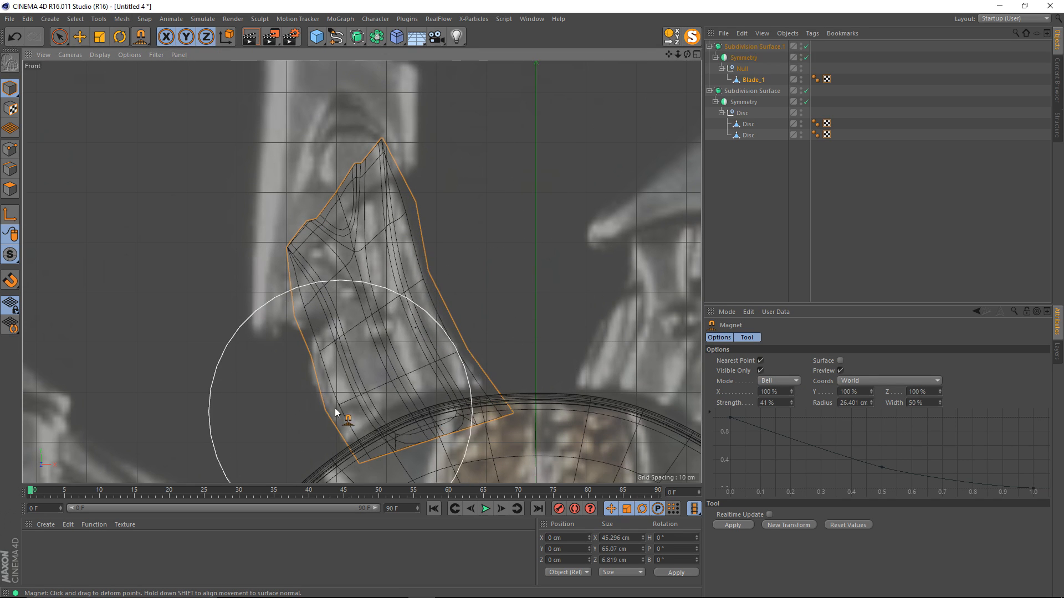
Step: Pull Blade_1's left-hand edge, notch corner and lower left corner outward with the Magnet
left_click_drag(326, 407, 311, 414)
left_click_drag(304, 298, 299, 303)
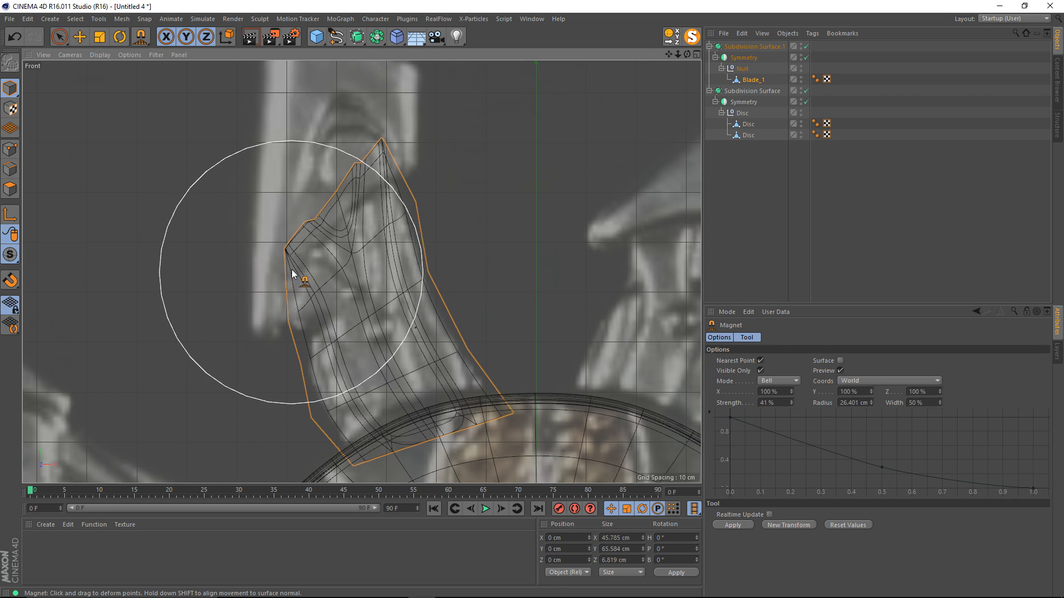
left_click_drag(284, 260, 276, 270)
left_click_drag(293, 314, 282, 311)
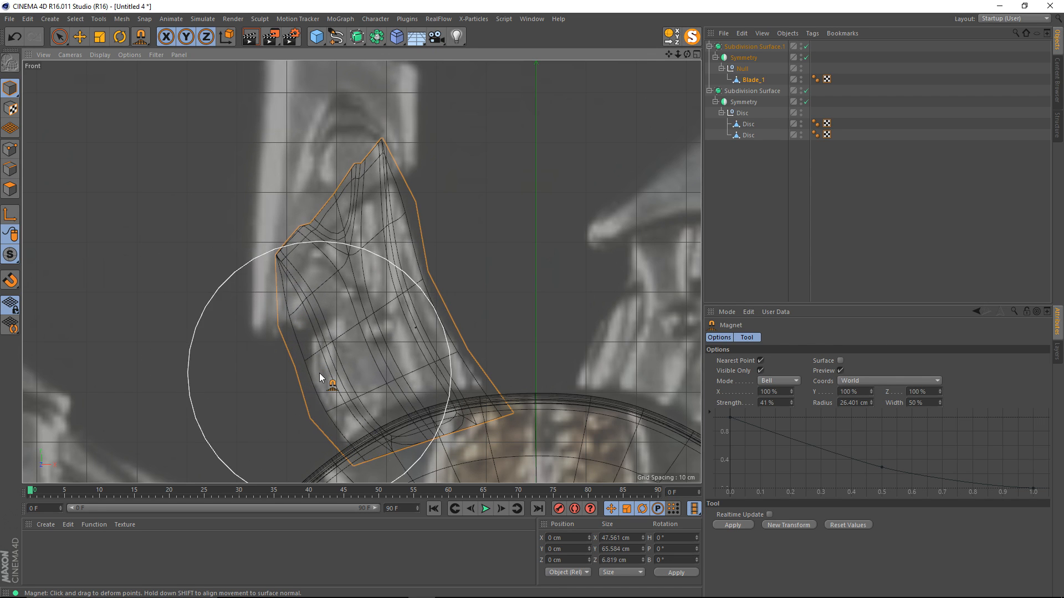
left_click_drag(357, 461, 348, 474)
Step: Refine the lower and middle stretches of Blade_1's left-hand edge against the reference with small Magnet moves
middle_click_drag(373, 413, 374, 368, "alt")
left_click_drag(312, 369, 324, 374)
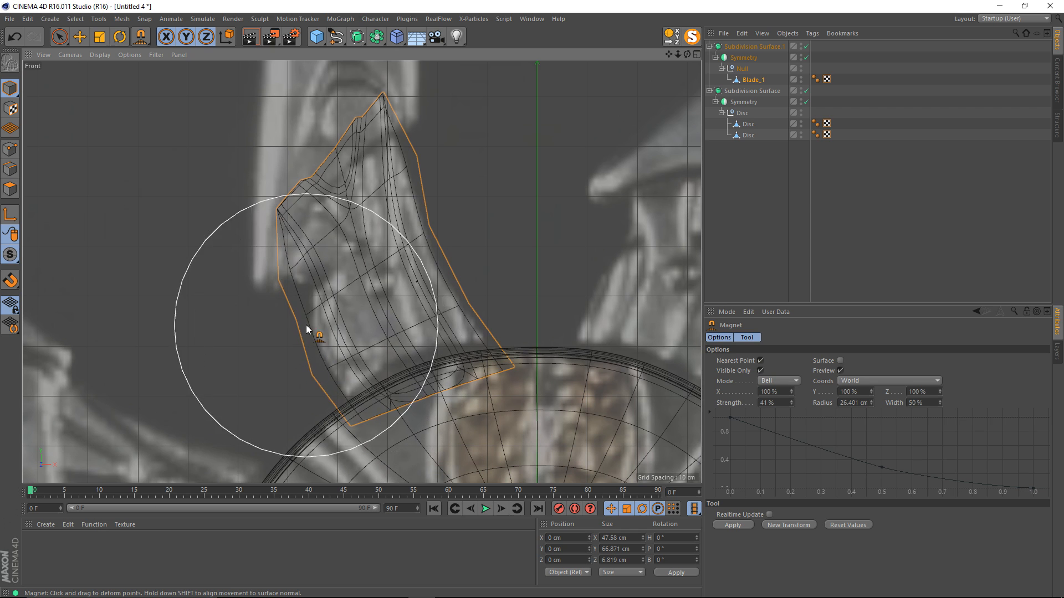
left_click_drag(304, 319, 319, 311)
left_click_drag(290, 277, 283, 282)
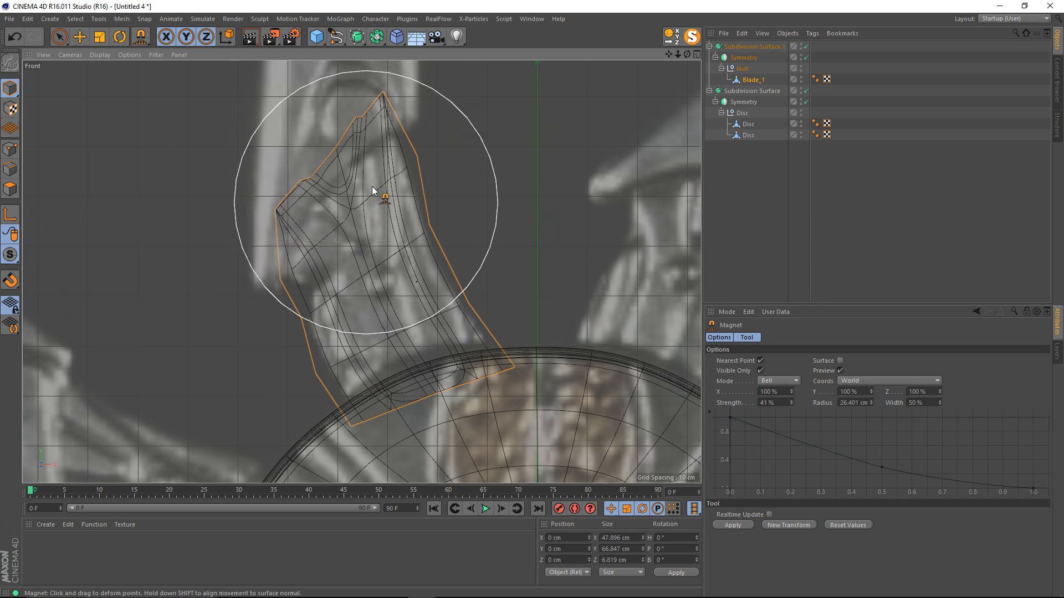
Step: Nudge Blade_1's right-hand edge, tip, left-hand edge and lower edge with small Magnet moves to match the reference
left_click_drag(370, 188, 381, 185)
left_click_drag(425, 228, 430, 230)
left_click_drag(445, 327, 454, 325)
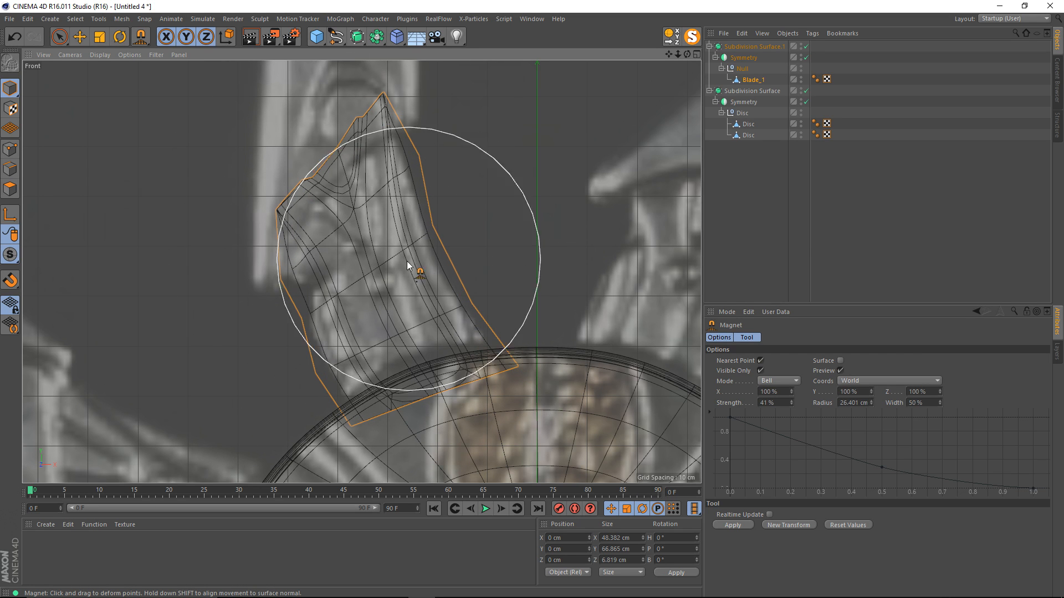
left_click_drag(384, 139, 386, 136)
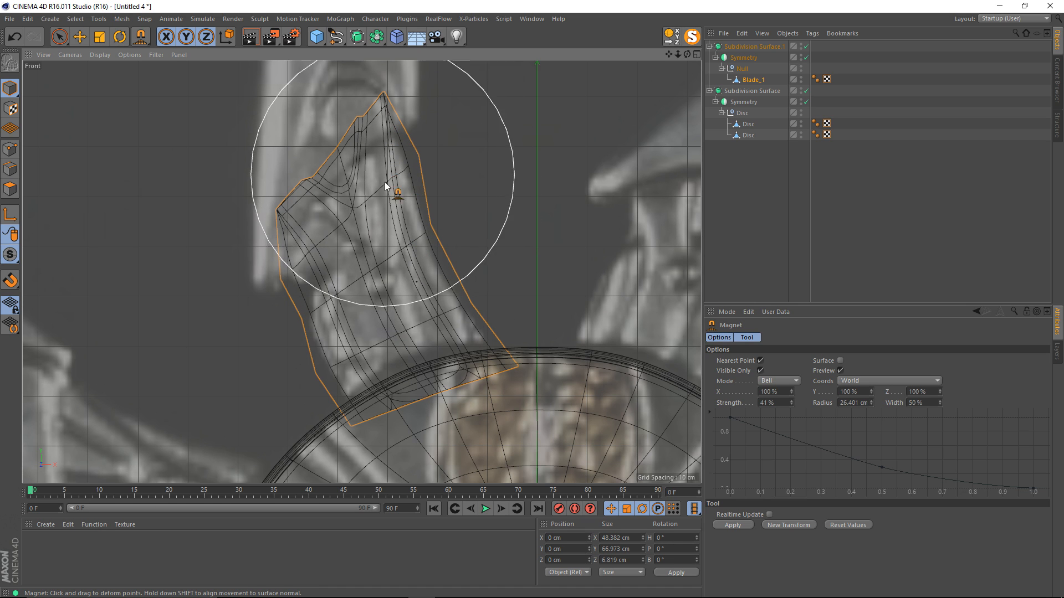
left_click_drag(294, 258, 291, 258)
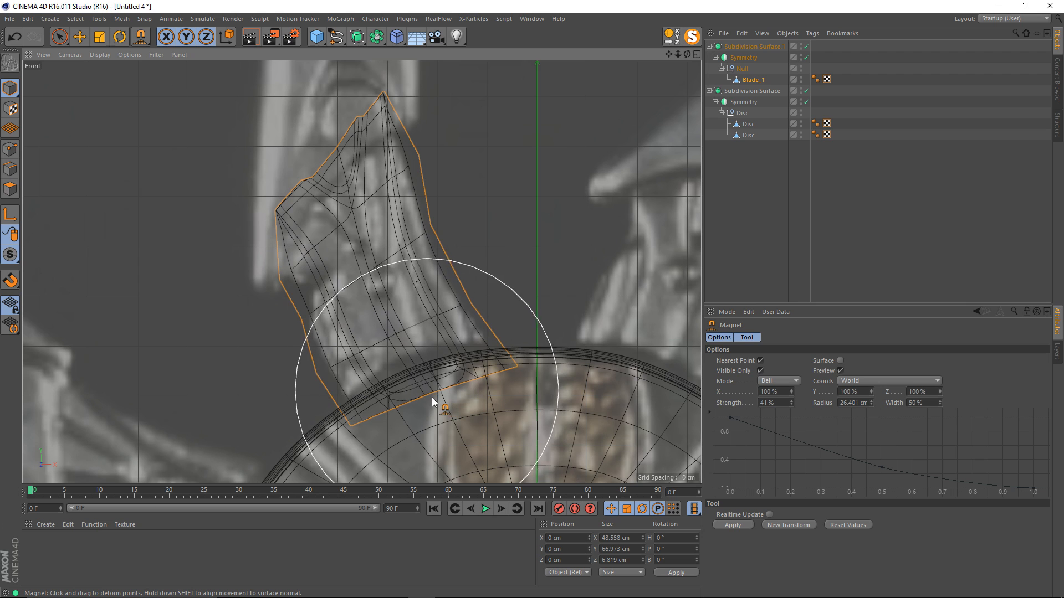
left_click_drag(392, 409, 388, 410)
Step: Examine the reshaped blade from several angles in perspective, and the reference image above its tip in the Front view
middle_click(403, 270)
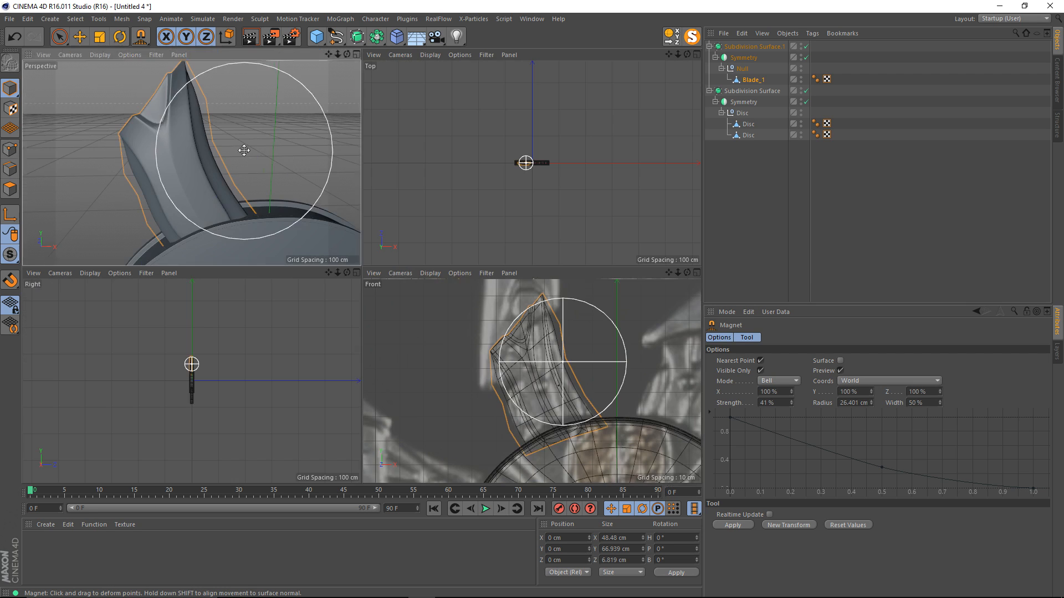
middle_click(240, 147)
key("e")
left_click_drag(409, 261, 391, 246, "alt")
right_click_drag(392, 246, 387, 267, "alt")
left_click_drag(388, 268, 296, 247, "alt")
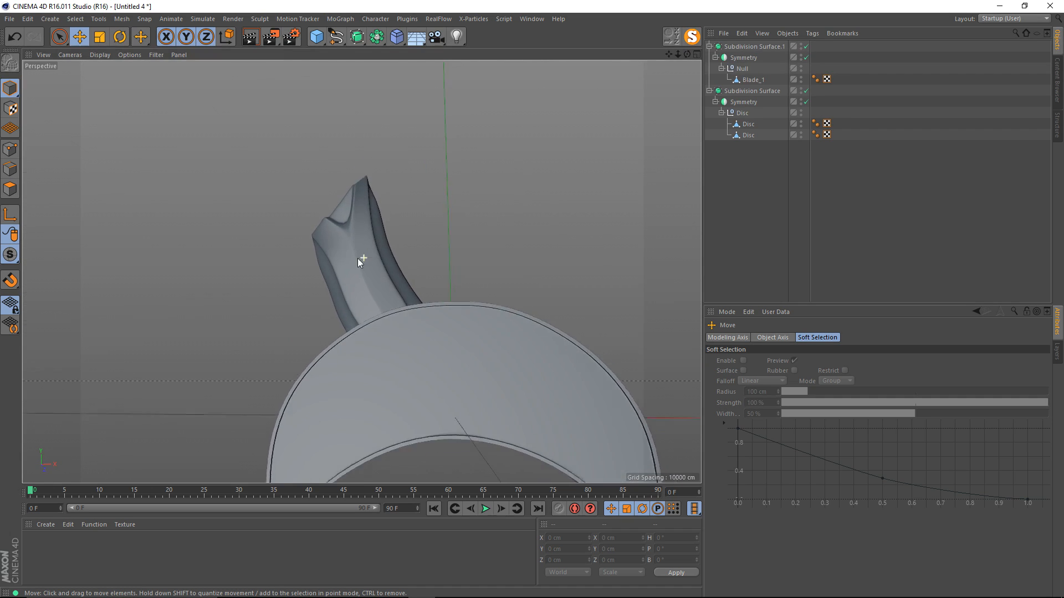
right_click_drag(357, 258, 387, 311, "alt")
left_click_drag(387, 312, 443, 359, "alt")
right_click_drag(443, 359, 380, 258, "alt")
left_click_drag(381, 258, 361, 235, "alt")
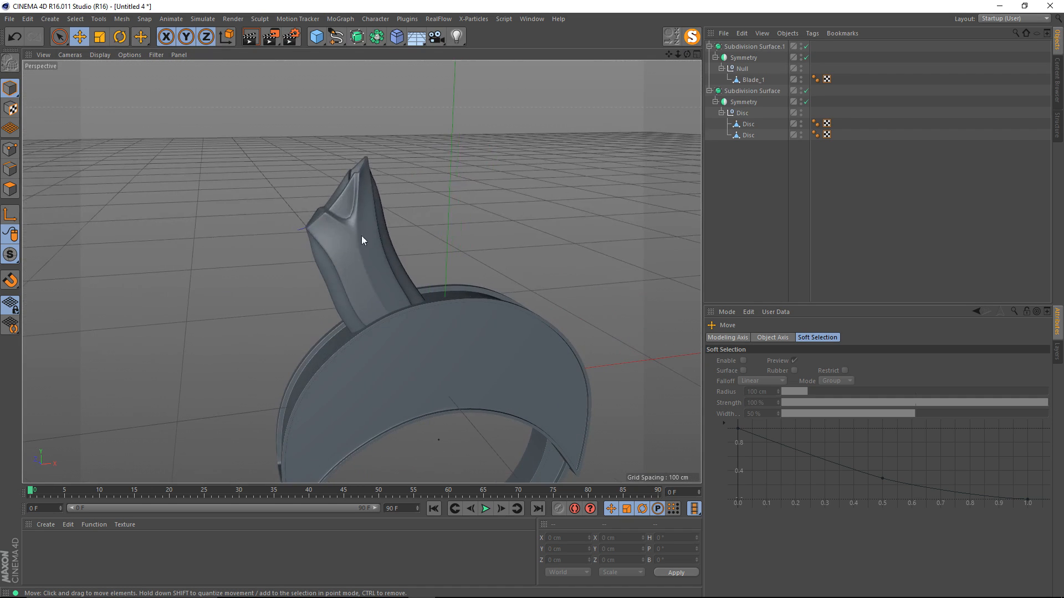
middle_click(361, 235)
middle_click(481, 310)
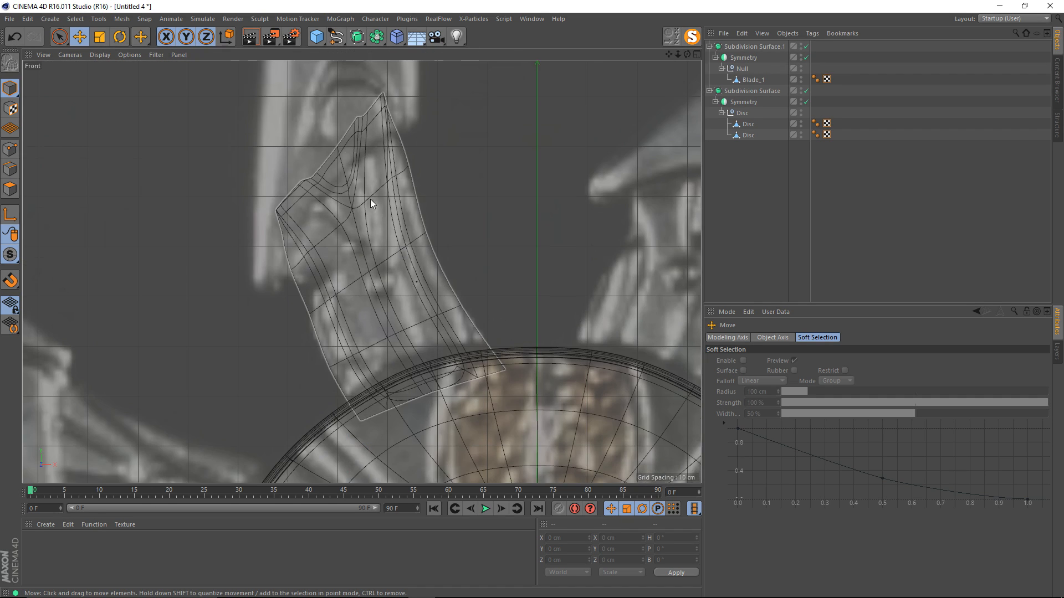
middle_click_drag(370, 199, 372, 248, "alt")
right_click_drag(394, 172, 341, 272, "alt")
middle_click_drag(341, 273, 334, 115, "alt")
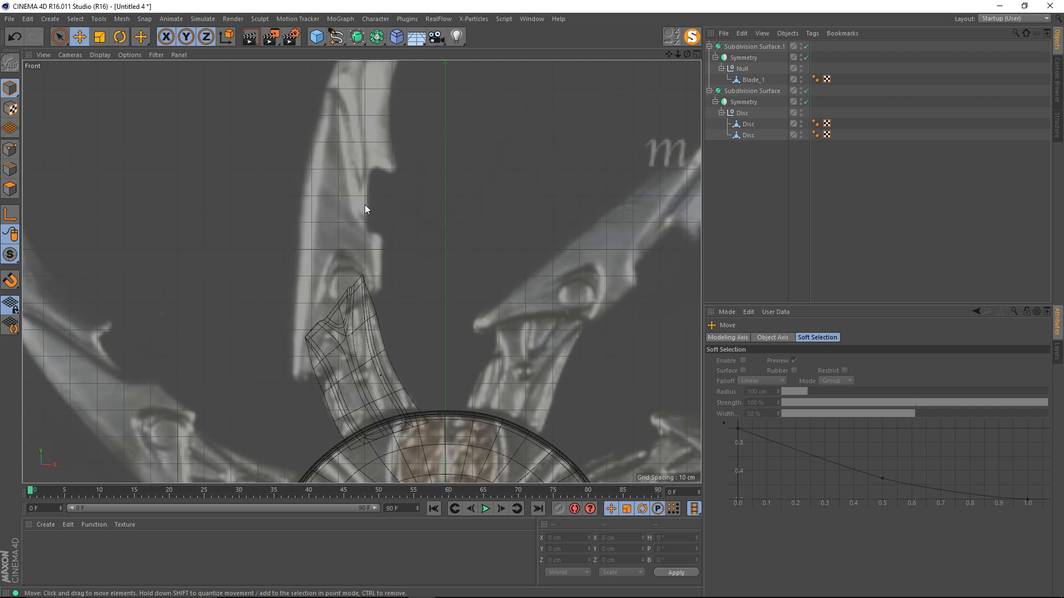
Step: Add a plane with 1 width segment and 1 height segment, oriented to +Z
middle_click(342, 161)
middle_click(212, 149)
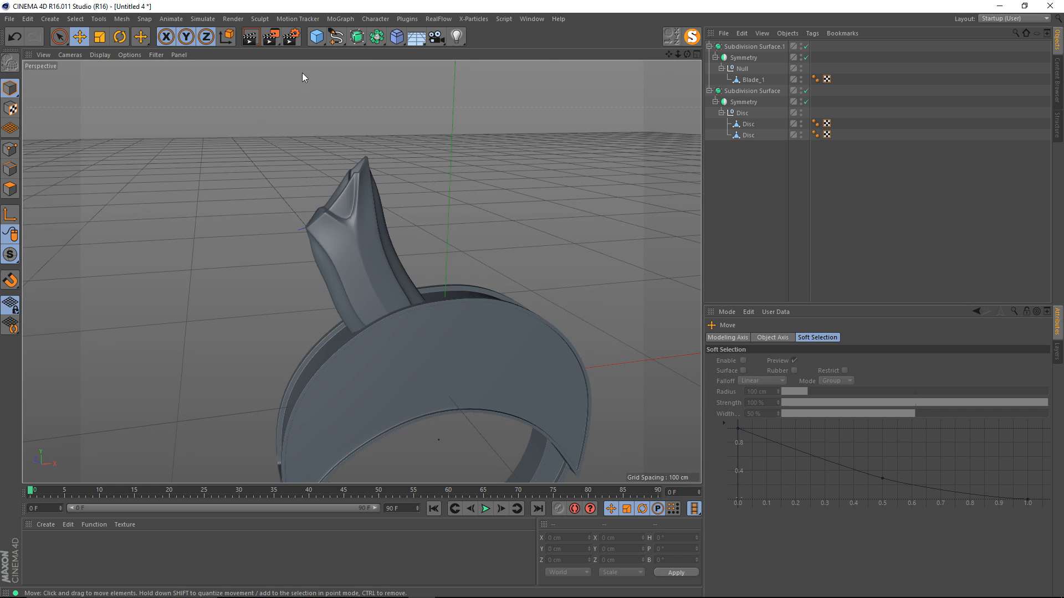
left_click(317, 37)
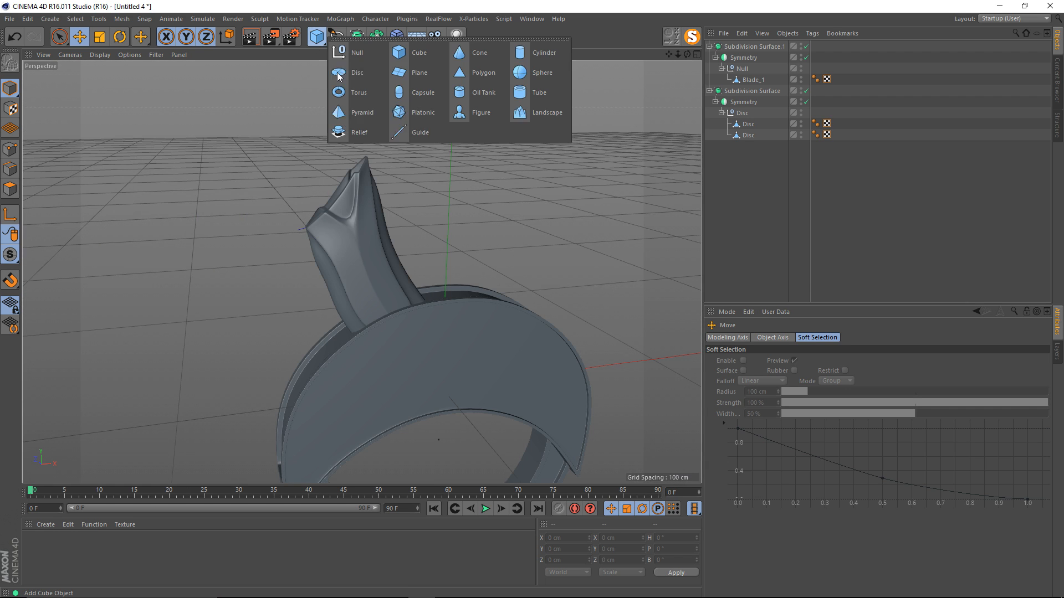
left_click(425, 73)
double_click(778, 383)
type("1")
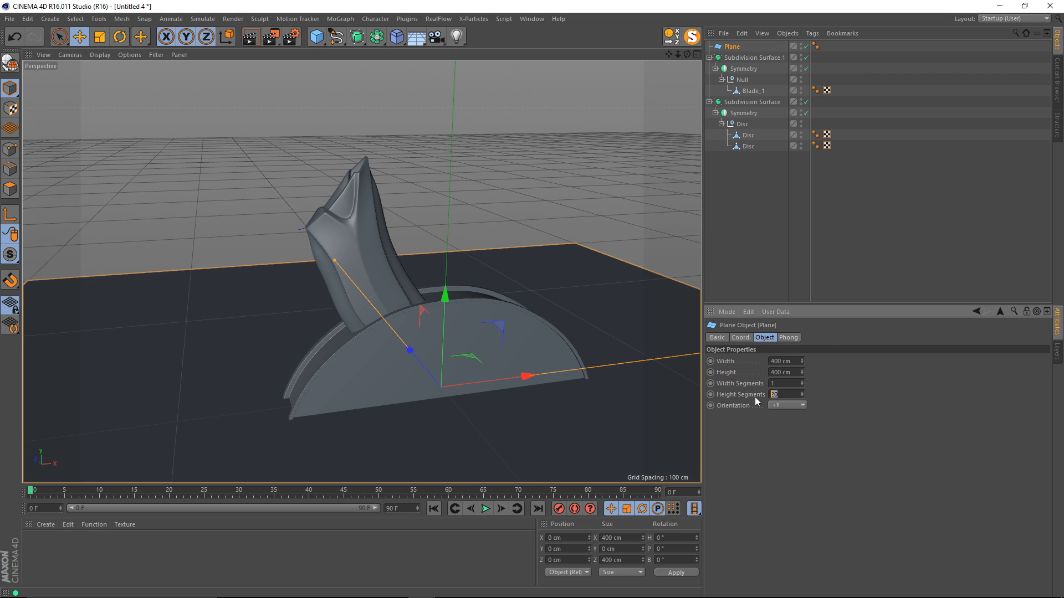
left_click(794, 405)
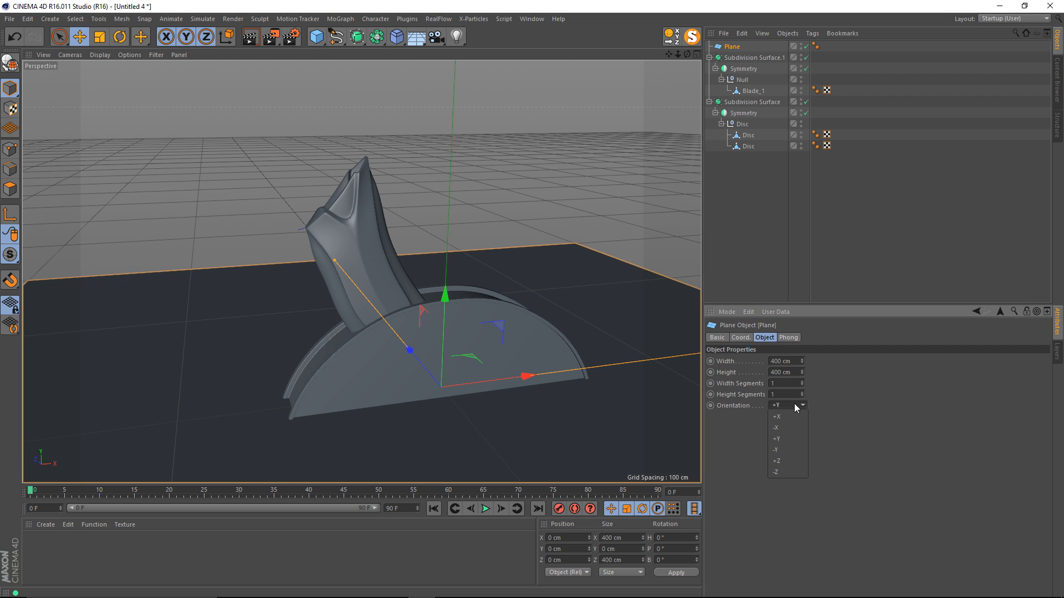
left_click(787, 466)
scroll(421, 241, "down", 6)
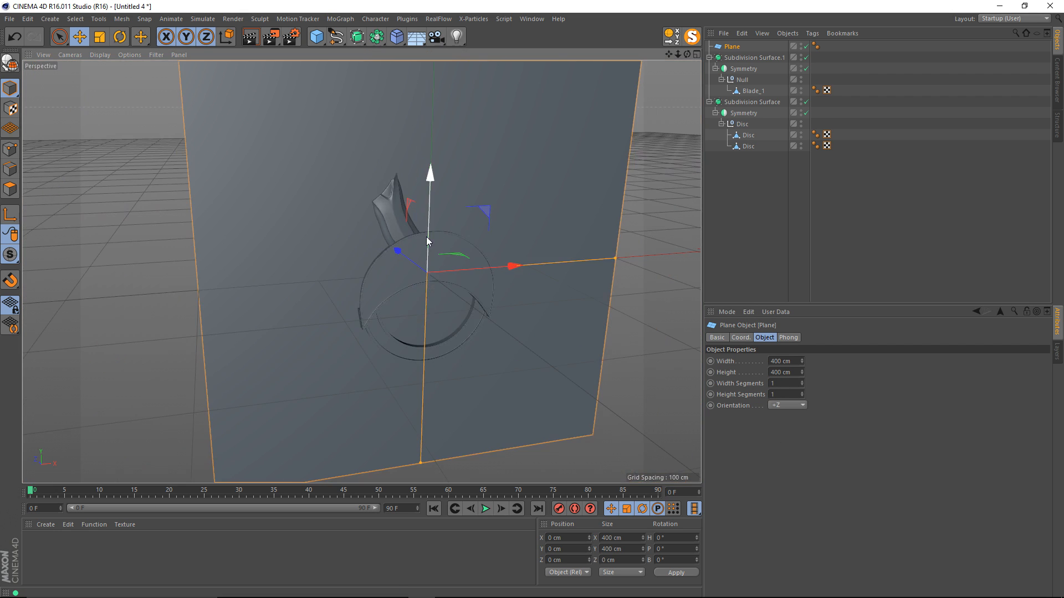
Step: Make the plane editable, scale it to about 79 cm square and move it over the blade tip at about X -38.7, Y 87.9, Z 14.2 cm
key("c")
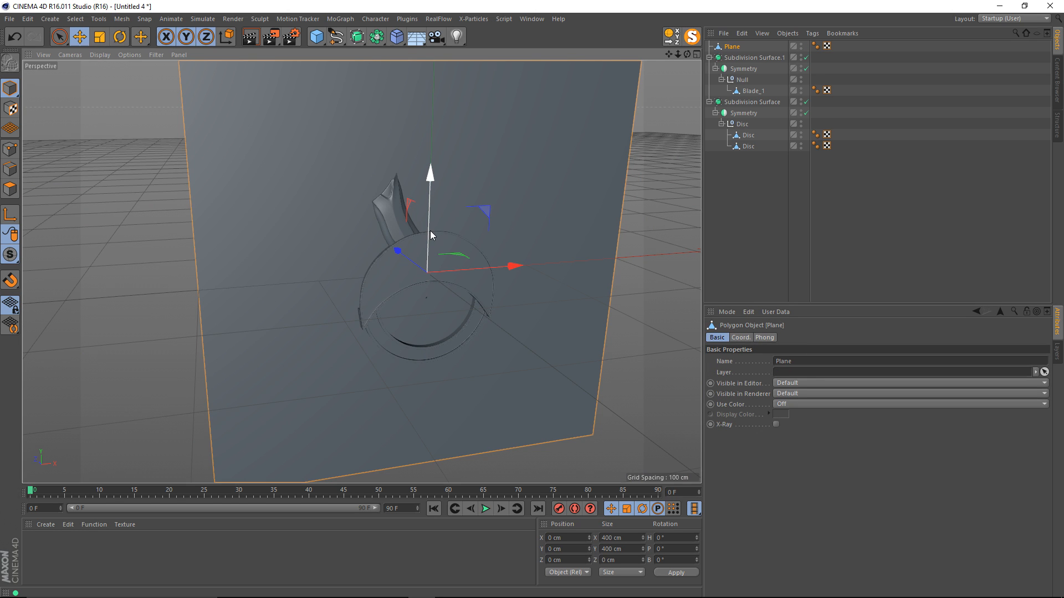
key("t")
left_click_drag(553, 142, 410, 277)
key("e")
left_click_drag(434, 198, 280, 244)
key("t")
key("e")
left_click_drag(410, 144, 419, 142)
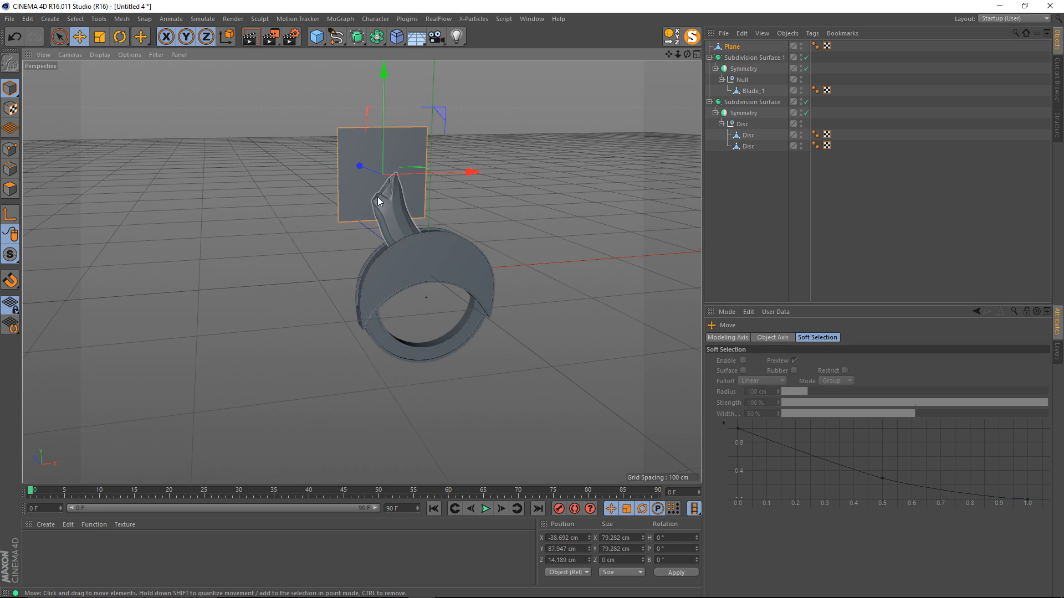
Step: In the Front view, move the plane's two lower corner points onto the lower end of the reference's upper blade section
middle_click(379, 201)
middle_click(494, 339)
scroll(339, 261, "up", 2)
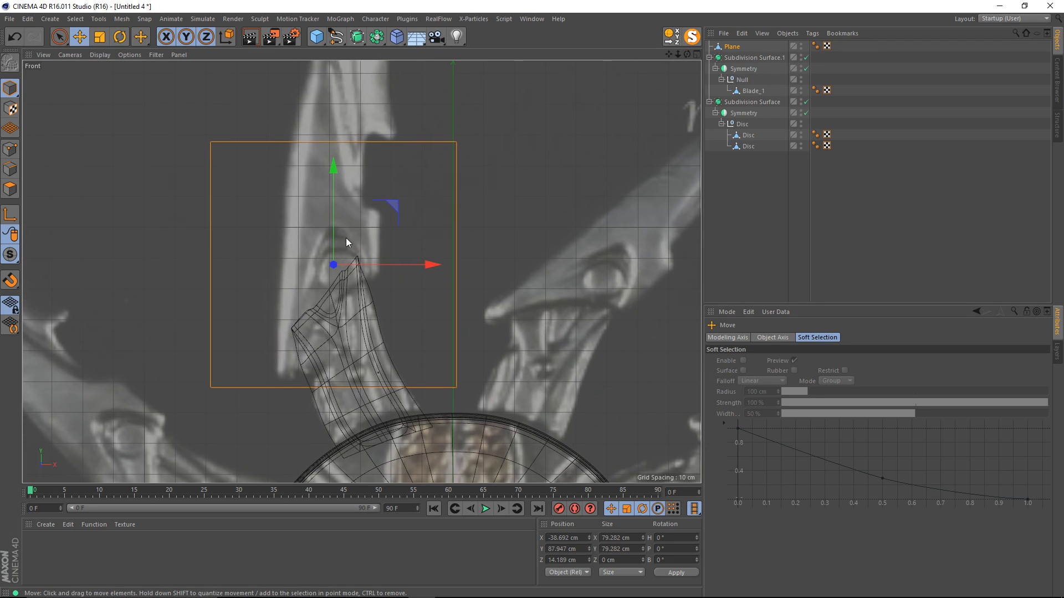
middle_click_drag(346, 251, 366, 237, "alt")
left_click(10, 149)
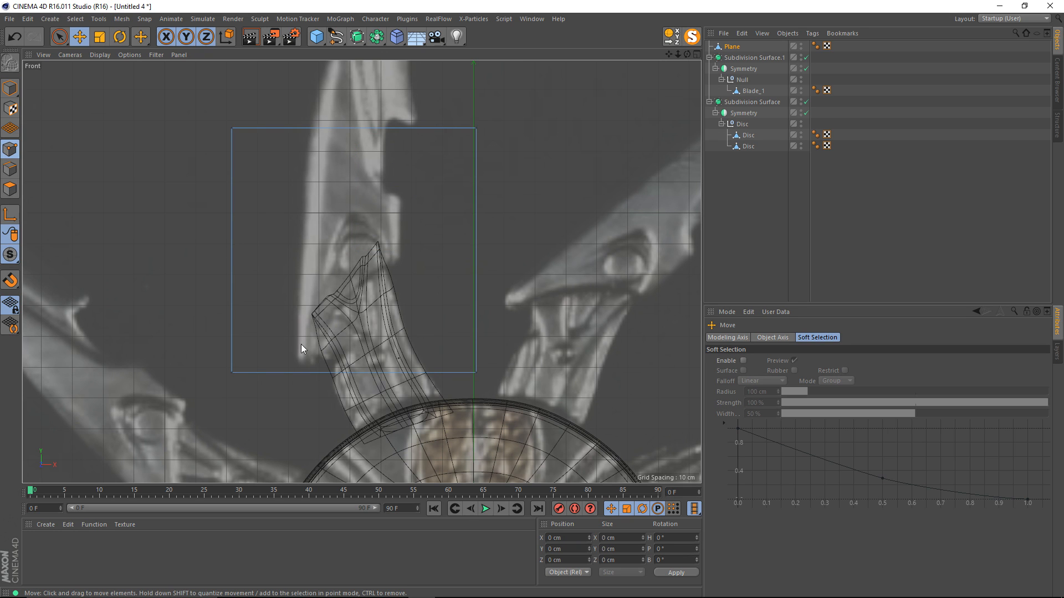
left_click(232, 372)
left_click_drag(292, 337, 363, 304)
left_click(477, 373)
left_click_drag(490, 329, 412, 215)
Step: Move the plane's two upper corner points onto the reference, one at the right-hand notch and one high on the left-hand edge
middle_click_drag(444, 149, 432, 240, "alt")
left_click(464, 218)
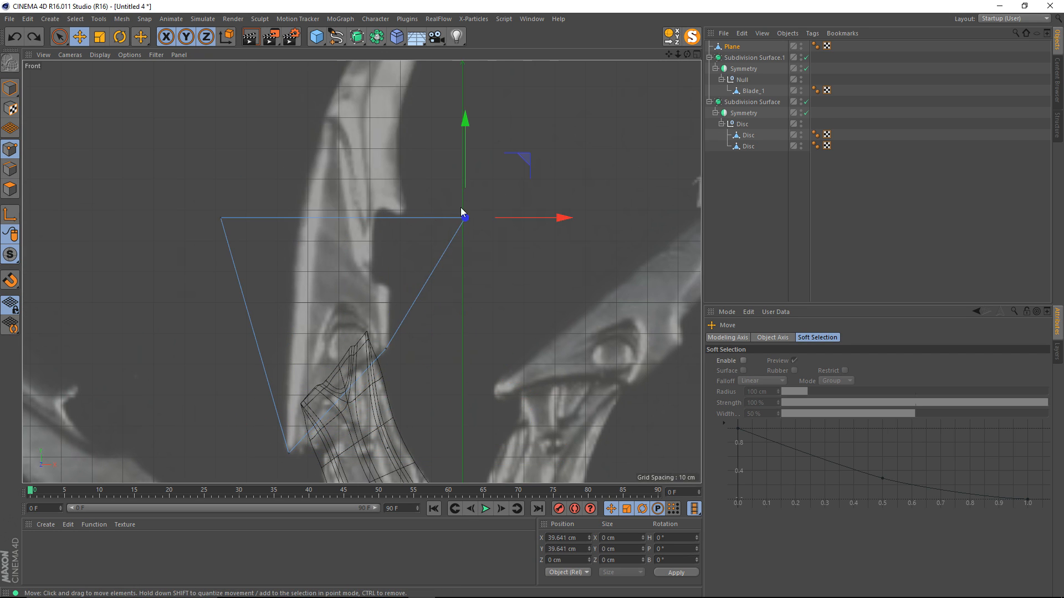
left_click_drag(499, 184, 428, 251)
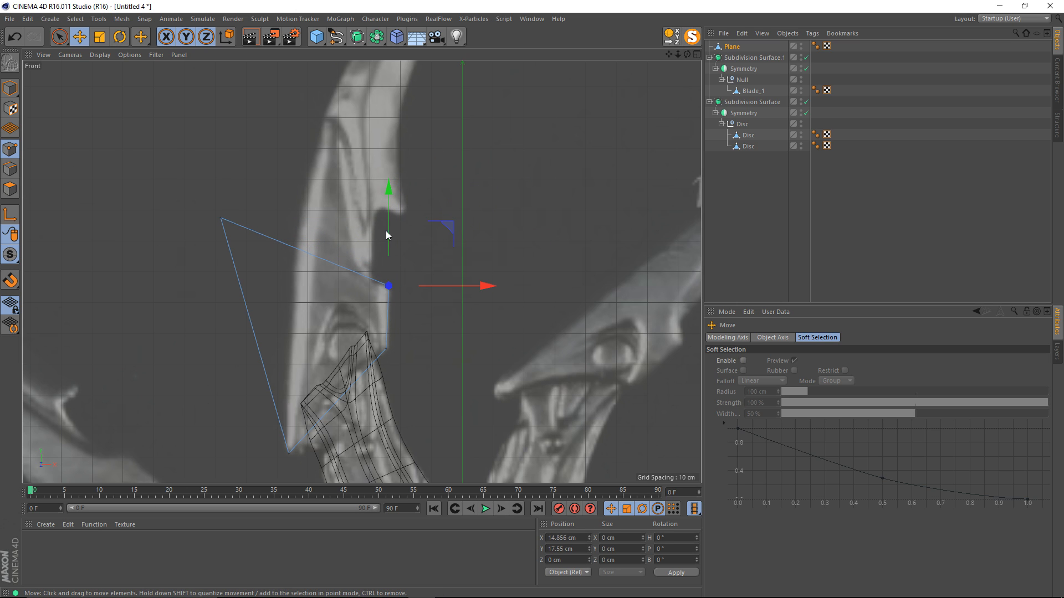
left_click(223, 214)
left_click_drag(246, 188, 353, 82)
left_click(392, 173)
Step: Add three loop cuts across the plane and move their left-hand edge points outward onto the reference outline
key("k")
key("l")
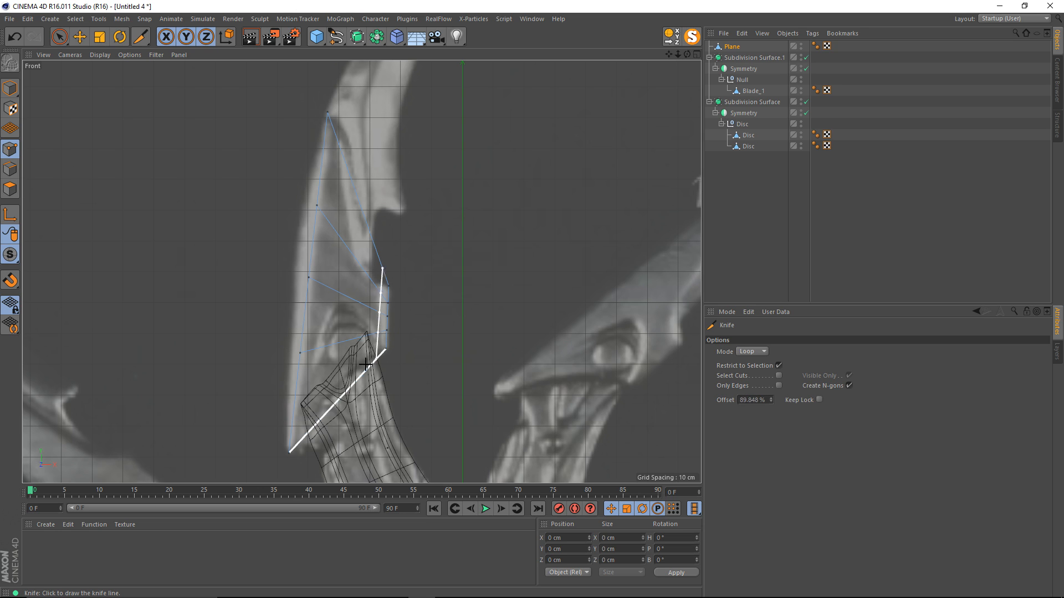
key("e")
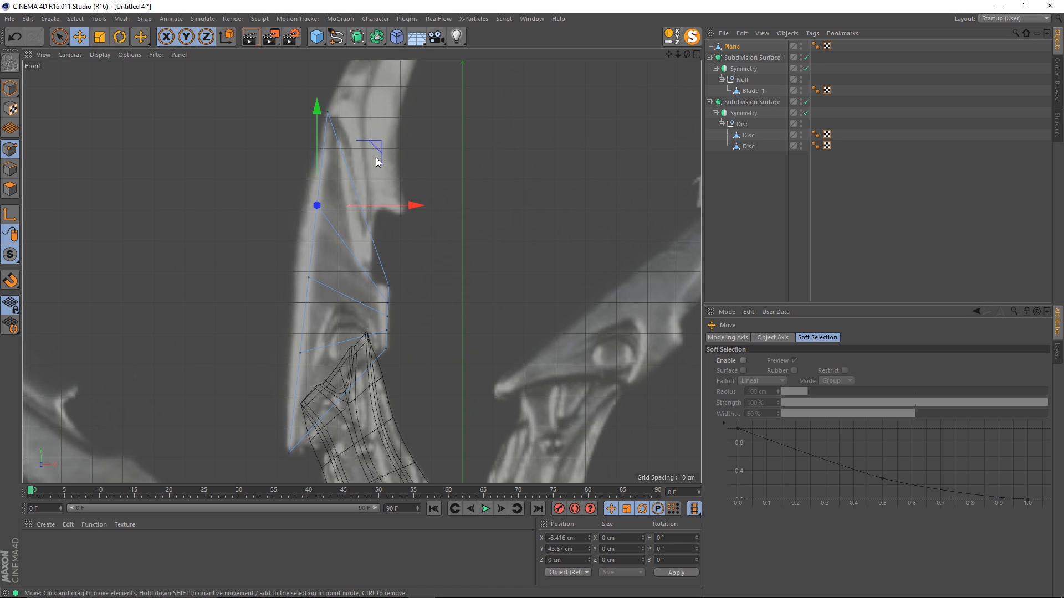
left_click_drag(376, 161, 368, 144)
left_click_drag(347, 262, 334, 261)
left_click(300, 357)
left_click_drag(333, 334, 322, 341)
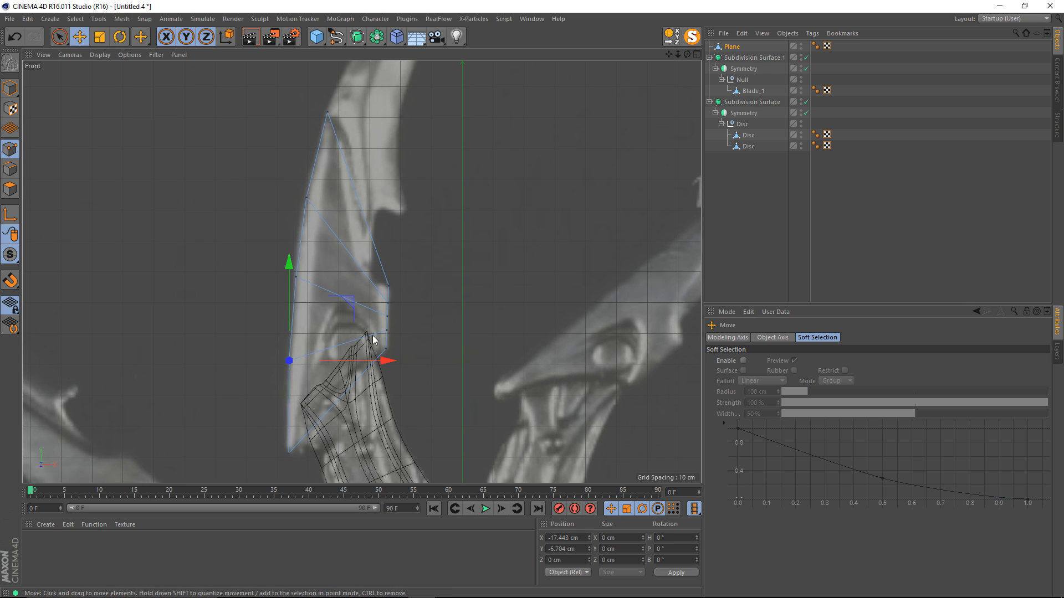
Step: Add lengthwise loop cuts to the plane and reposition its upper and right-hand points along the reference's inner edge and notch
key("k")
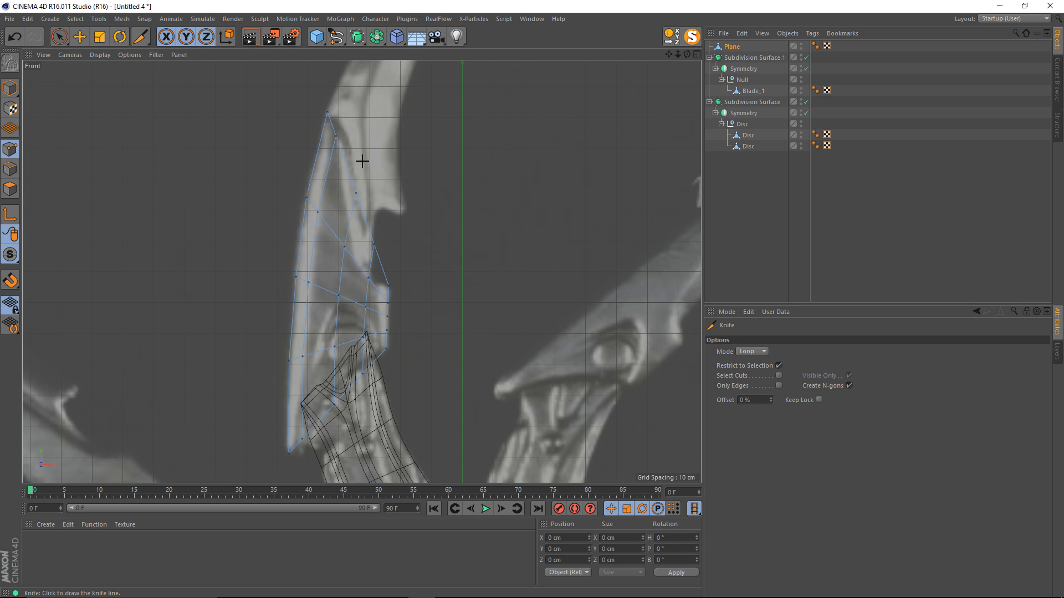
key("e")
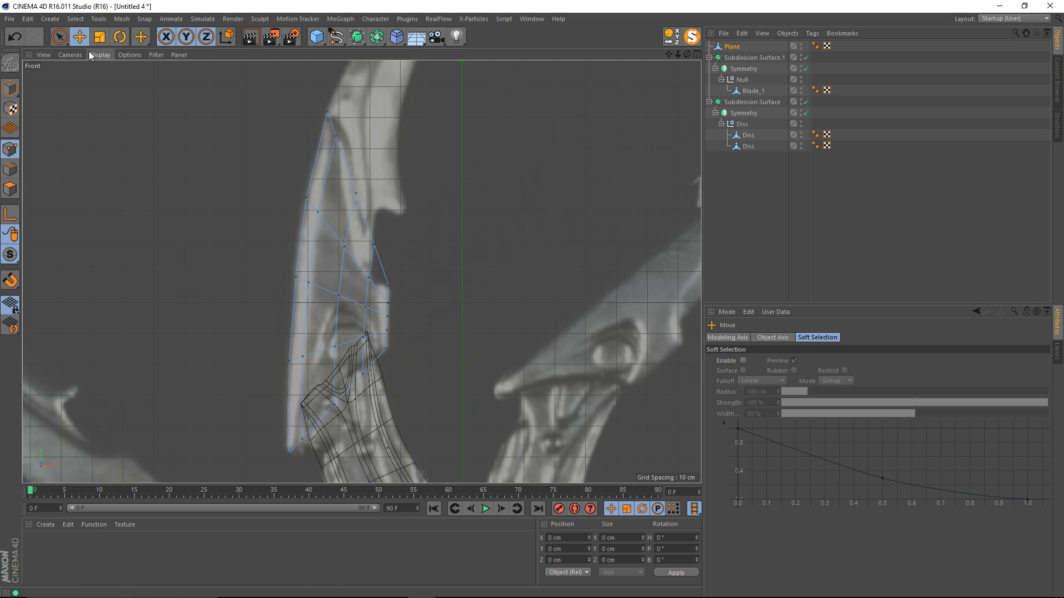
left_click_drag(360, 120, 363, 112)
left_click(357, 193)
left_click_drag(382, 172, 381, 165)
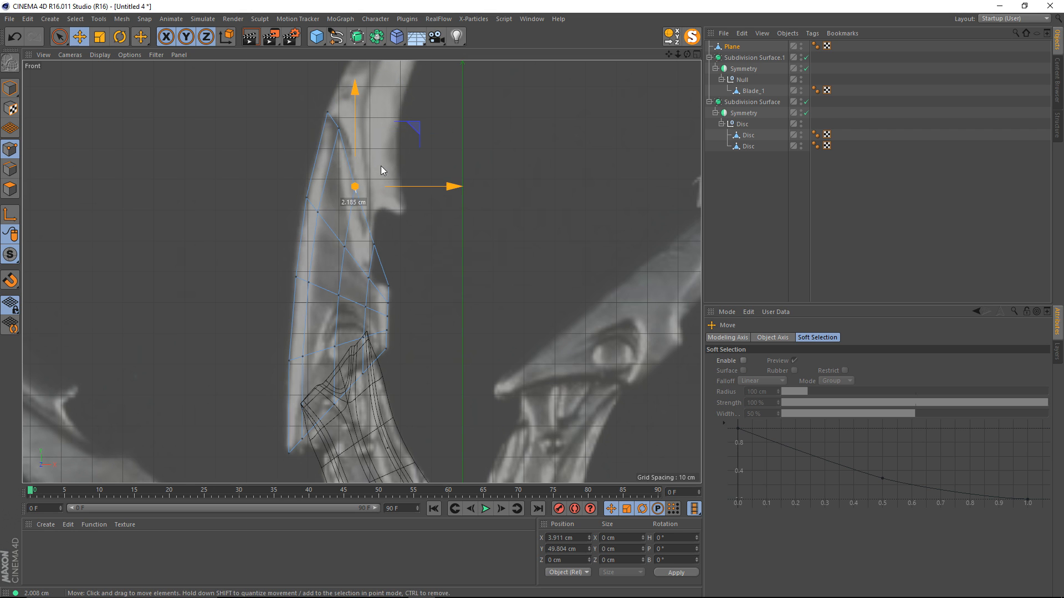
left_click(375, 245)
left_click_drag(394, 221, 386, 259)
left_click(369, 276)
left_click(484, 199)
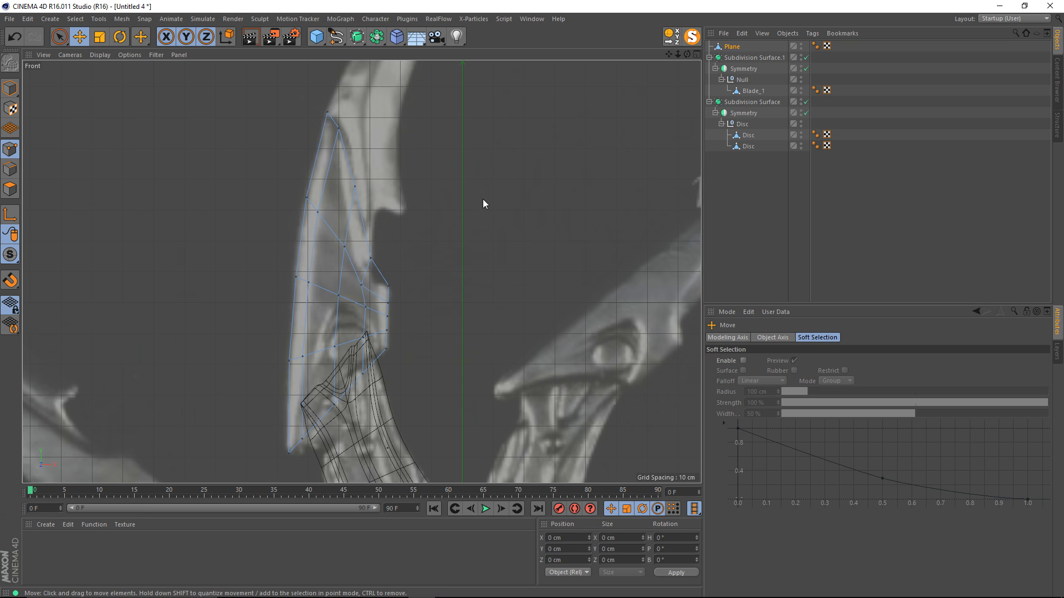
Step: Reduce the Magnet to about 18.9 cm radius and 33% strength, and reshape the plane's middle and right-hand points to the reference
key("m")
key("i")
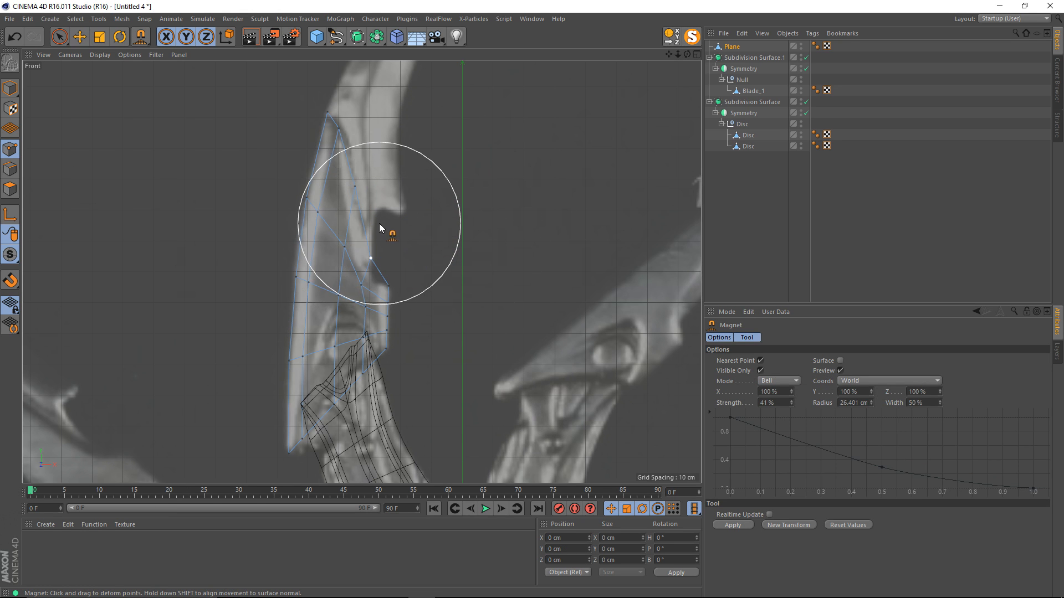
middle_click_drag(380, 230, 357, 231)
left_click_drag(364, 294, 355, 337)
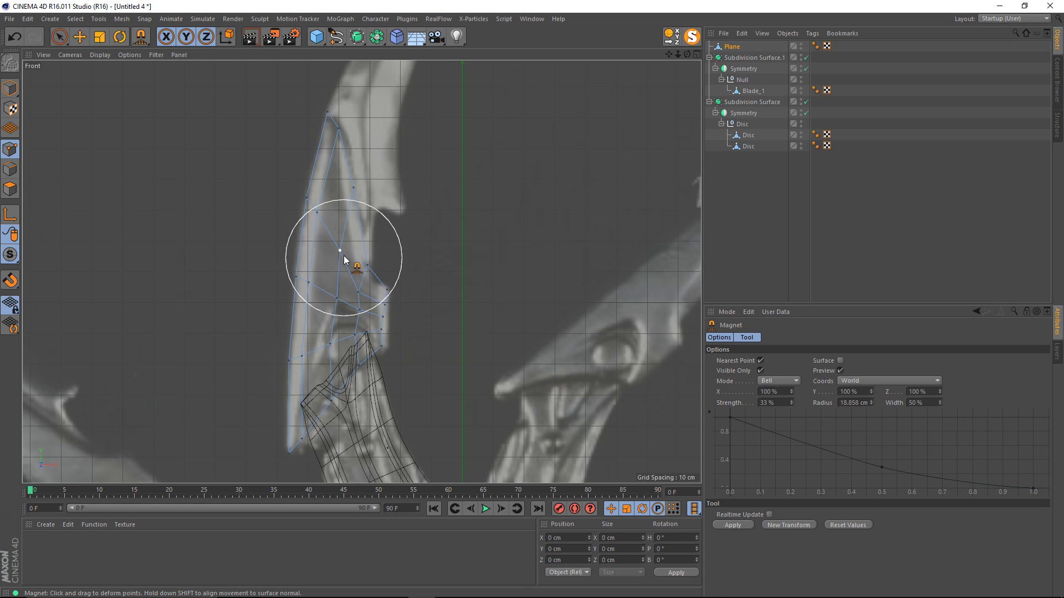
left_click_drag(367, 268, 372, 281)
left_click_drag(382, 339, 391, 347)
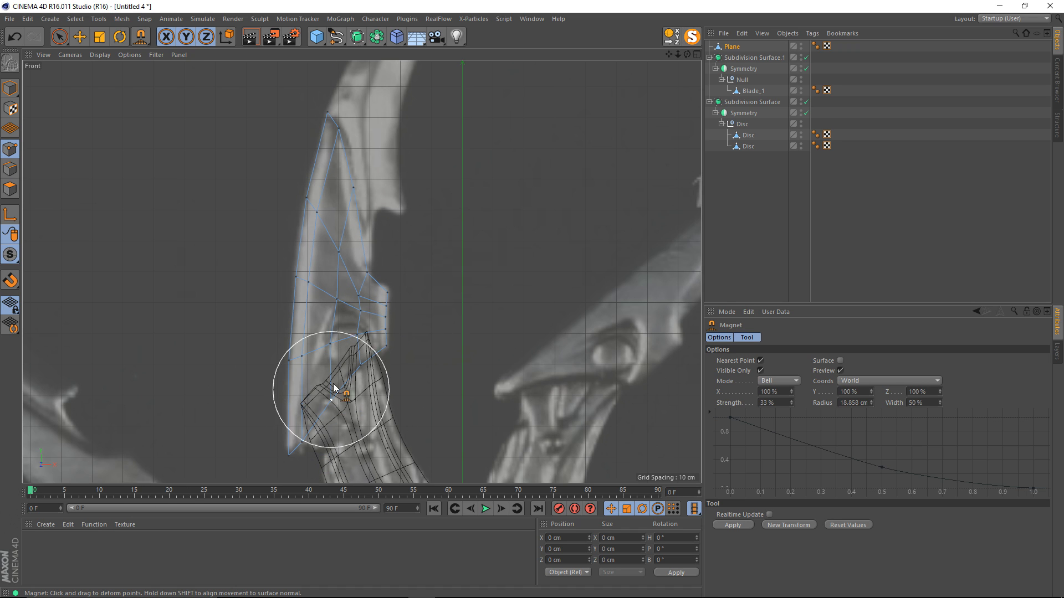
Step: In Model mode, set the plane's Z position to 0 cm to centre it in depth on the blade
middle_click(297, 196)
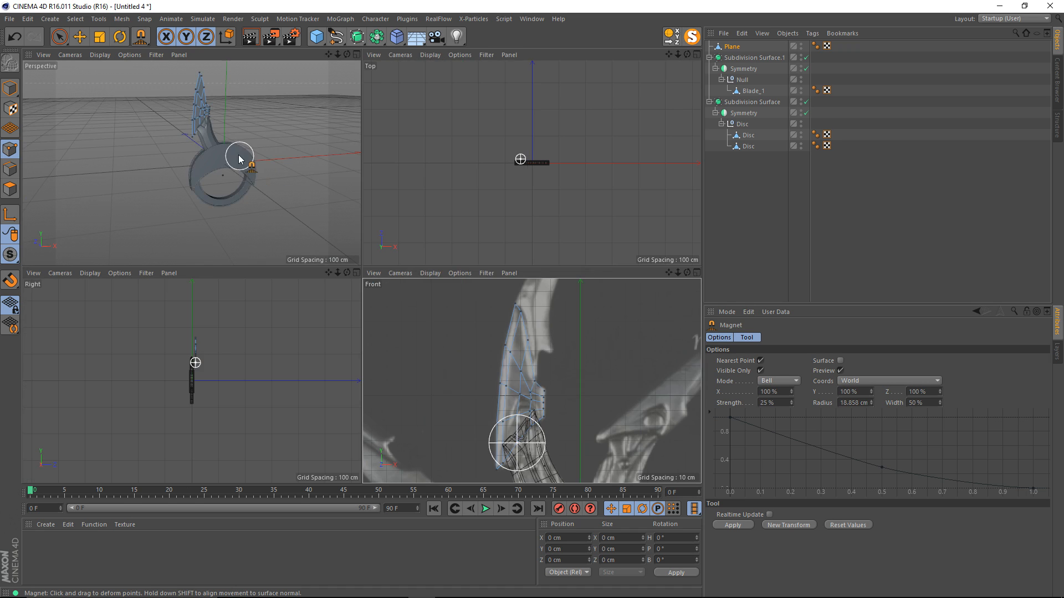
middle_click(240, 159)
left_click_drag(361, 199, 195, 238, "alt")
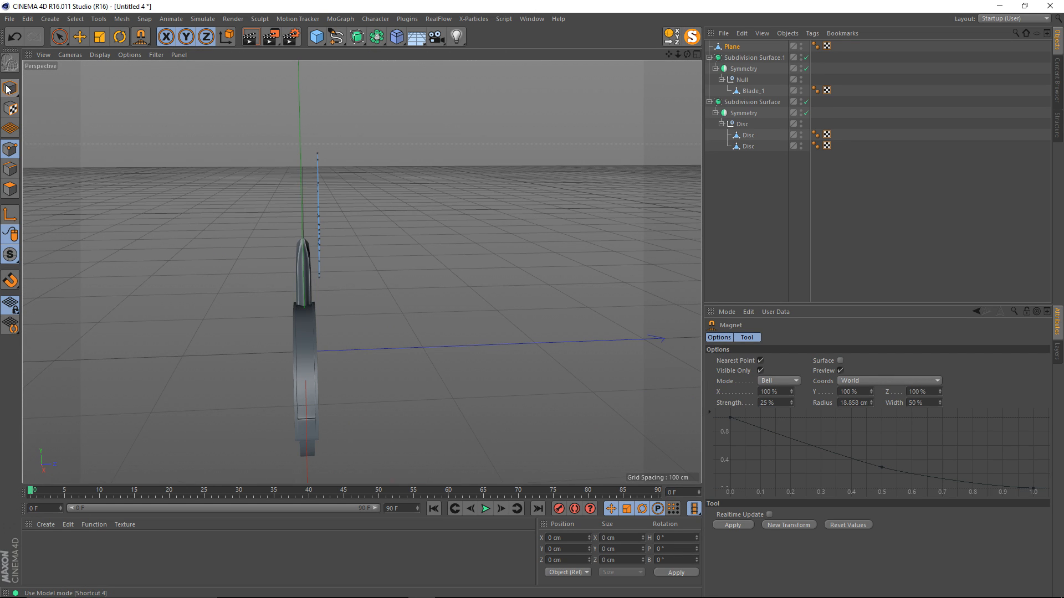
left_click_drag(125, 190, 299, 232, "alt")
key("e")
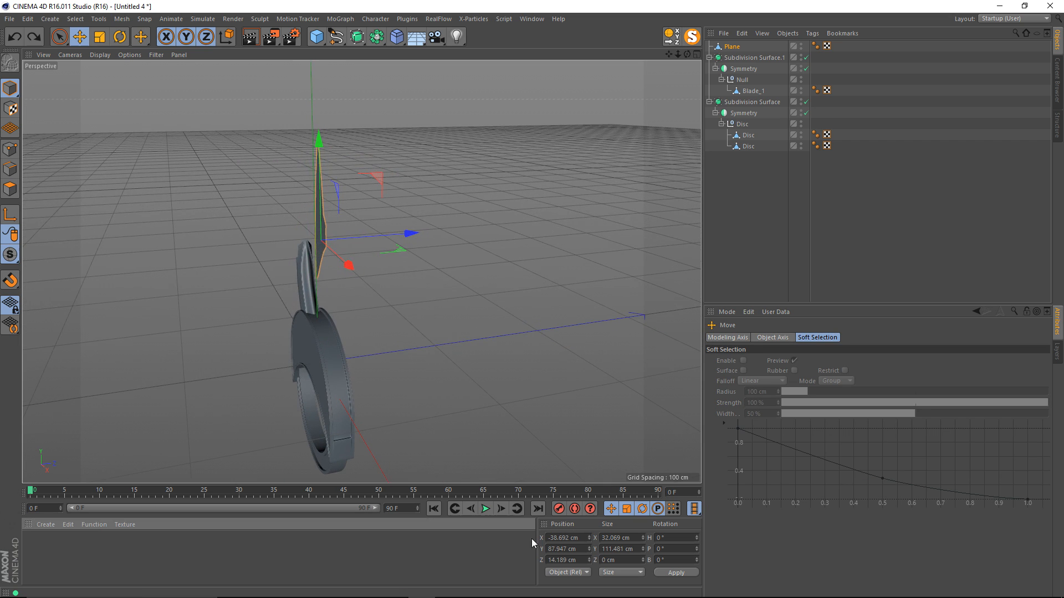
double_click(582, 561)
type("0")
key("Return")
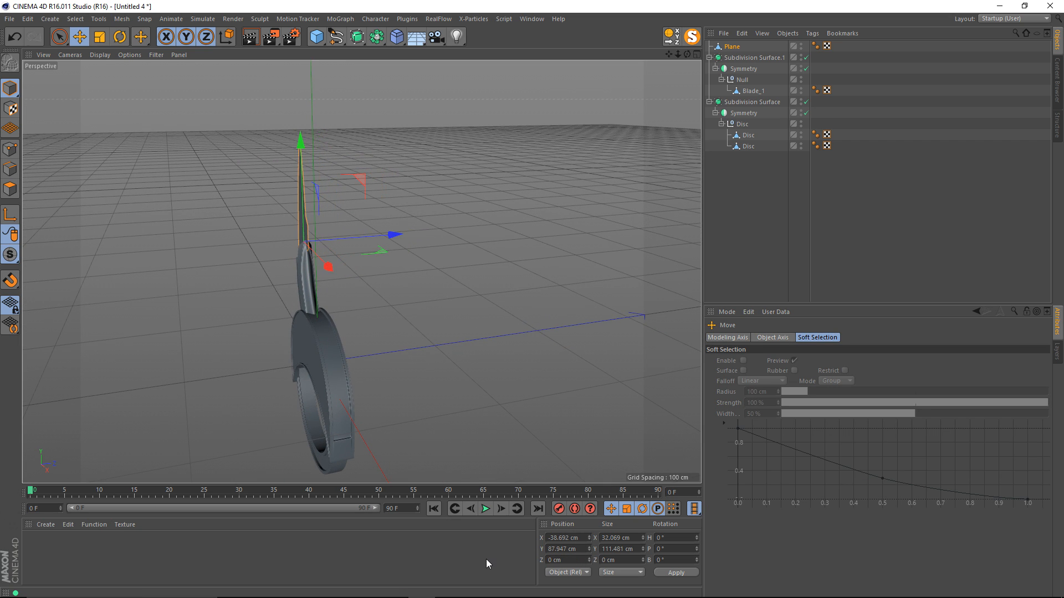
Step: Rename the Plane object as Blade_2
left_click_drag(307, 261, 454, 252, "alt")
scroll(337, 251, "up", 5)
left_click_drag(339, 256, 628, 117, "alt")
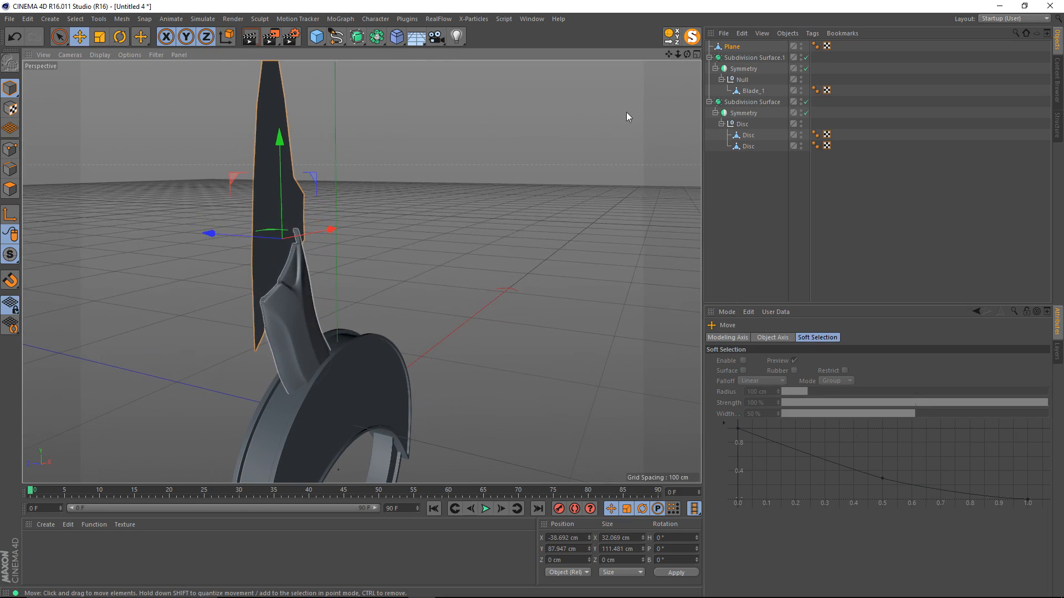
left_click(733, 47)
double_click(733, 46)
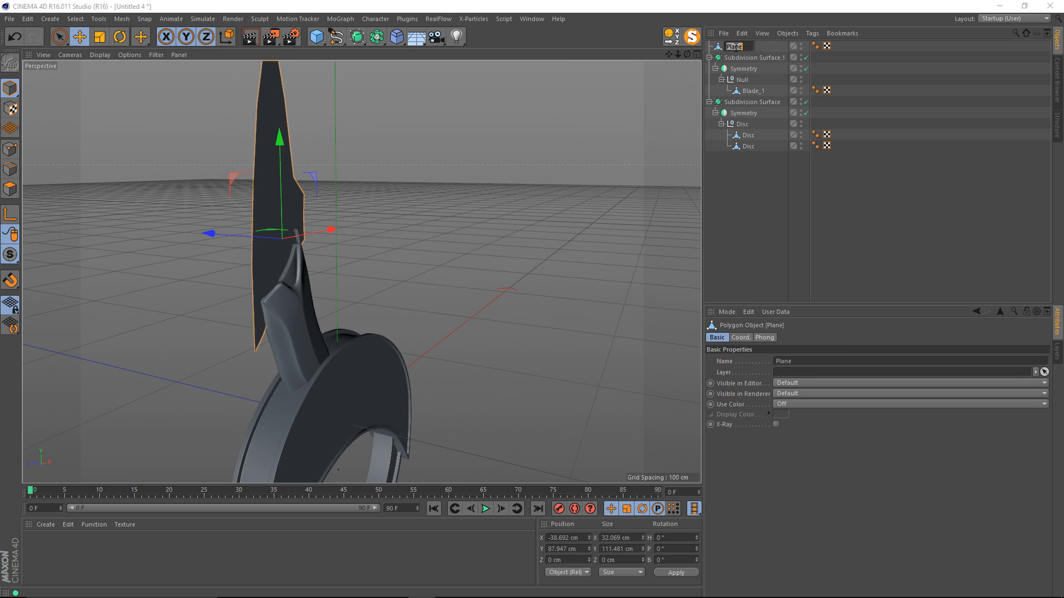
type("Blade_2")
key("Return")
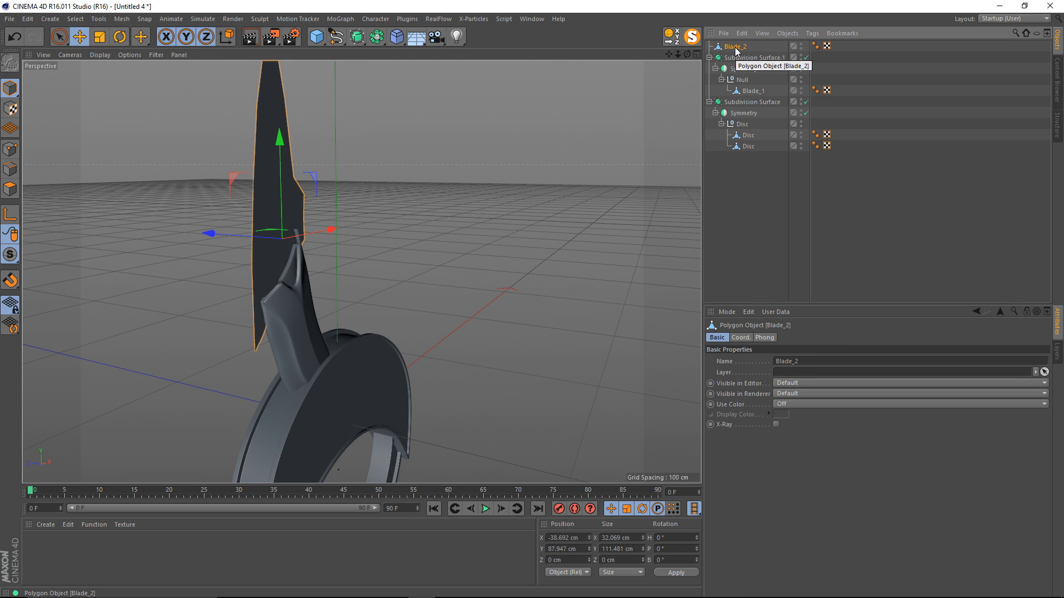
Step: Place Blade_2 beside Blade_1 inside the null and rename the null as Blades
left_click_drag(753, 88, 751, 88)
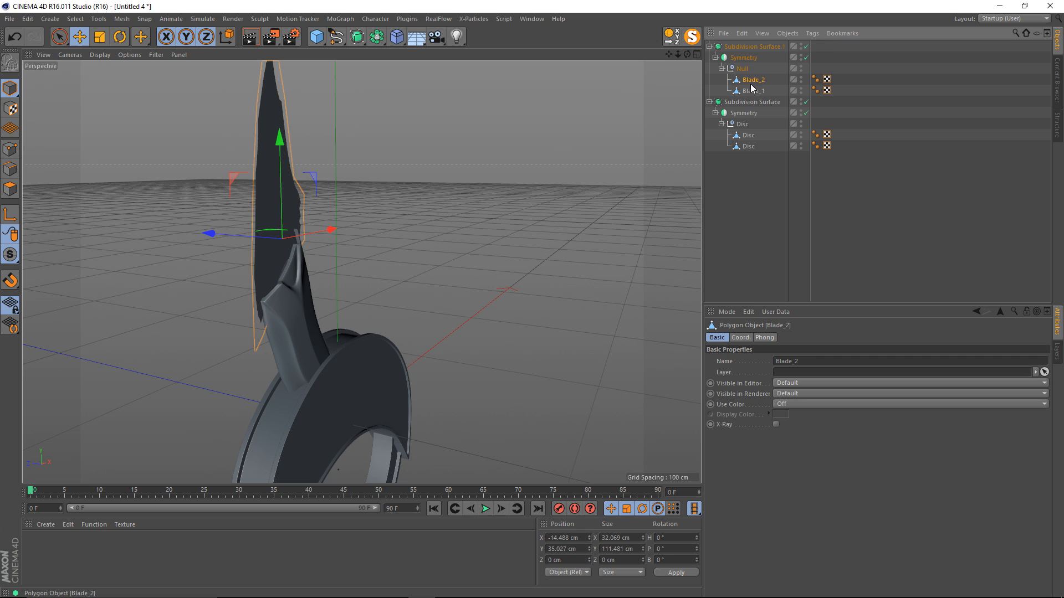
double_click(744, 68)
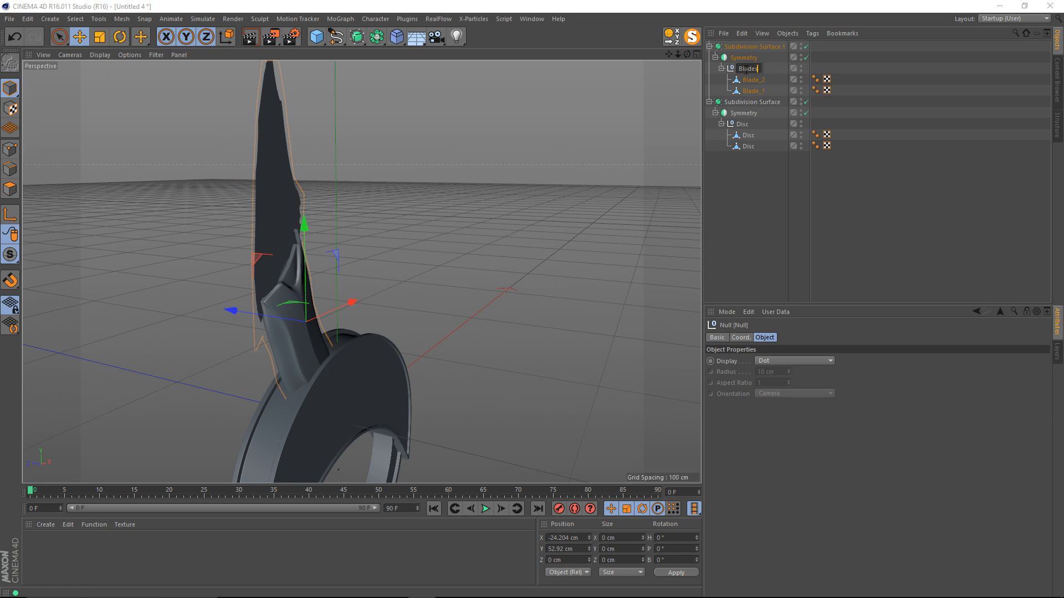
key("Return")
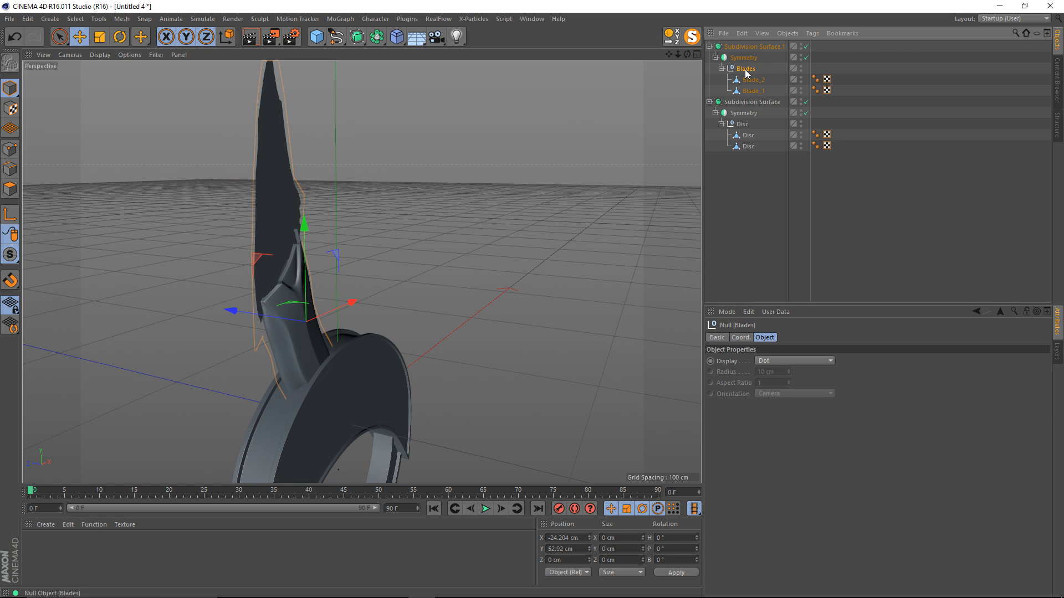
Step: Disable Subdivision Surface.1 and, in Edge mode, pull Blade_2's middle lengthwise edge loop outward to about Z -3.4 cm
left_click(807, 47)
left_click(754, 81)
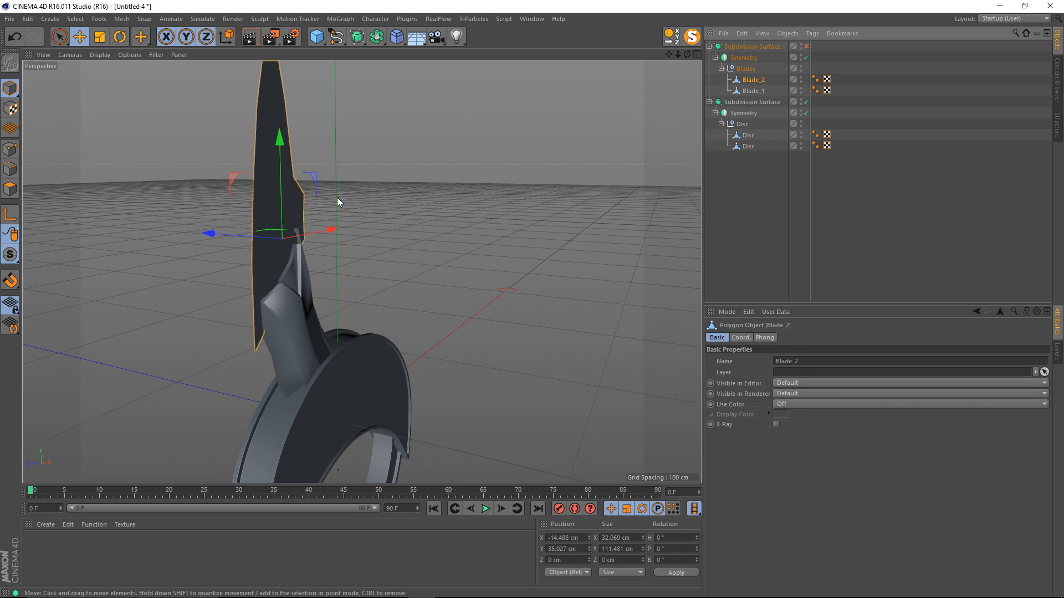
left_click_drag(337, 197, 351, 295, "alt")
left_click_drag(404, 179, 322, 178, "alt")
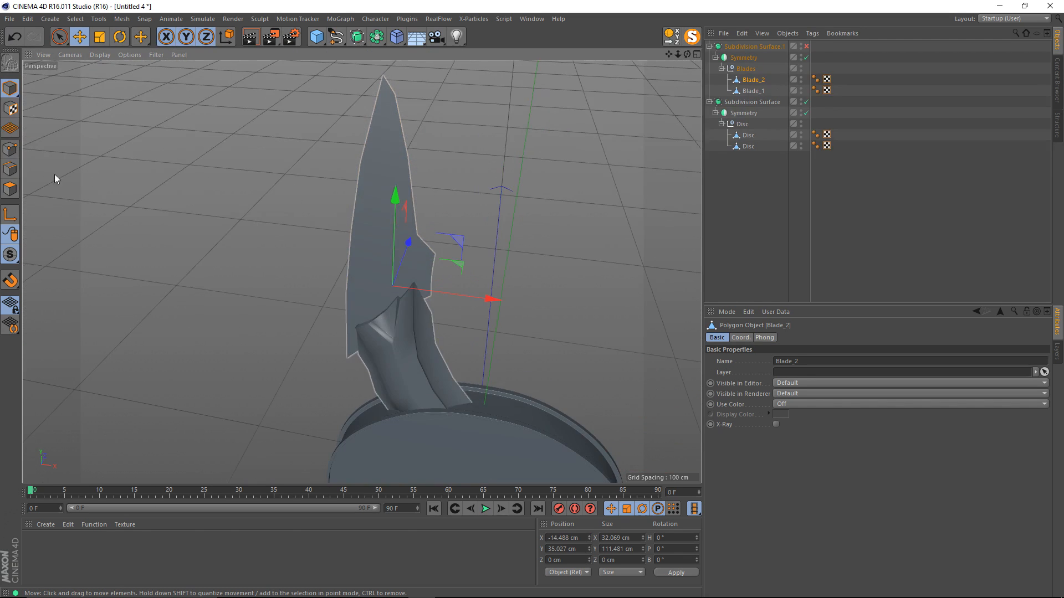
left_click(11, 169)
left_click_drag(391, 157, 333, 198, "alt")
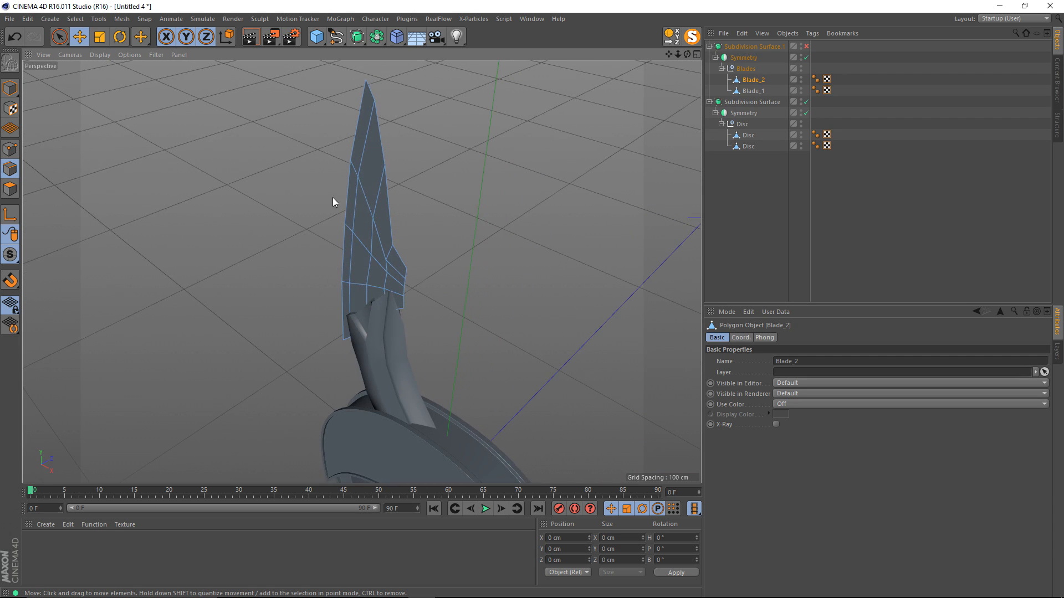
double_click(374, 201)
mouse_move(422, 238)
left_mouse_down("alt")
mouse_move(421, 253)
mouse_move(414, 226)
left_mouse_up("alt")
left_click_drag(350, 285, 522, 234, "alt")
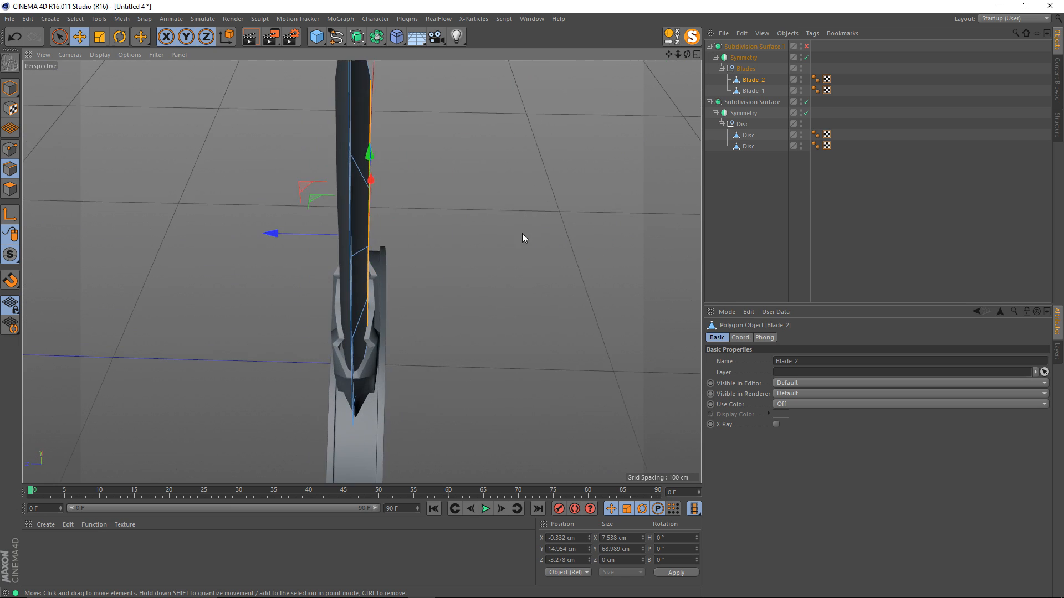
left_click_drag(295, 231, 300, 232)
Step: Pull Blade_2's middle lengthwise edge loop further out to about Z -6.5 cm to thicken the blade
left_click_drag(299, 232, 340, 257, "alt")
double_click(398, 226)
left_click_drag(399, 227, 353, 292, "alt")
left_click_drag(458, 217, 373, 251)
double_click(339, 317)
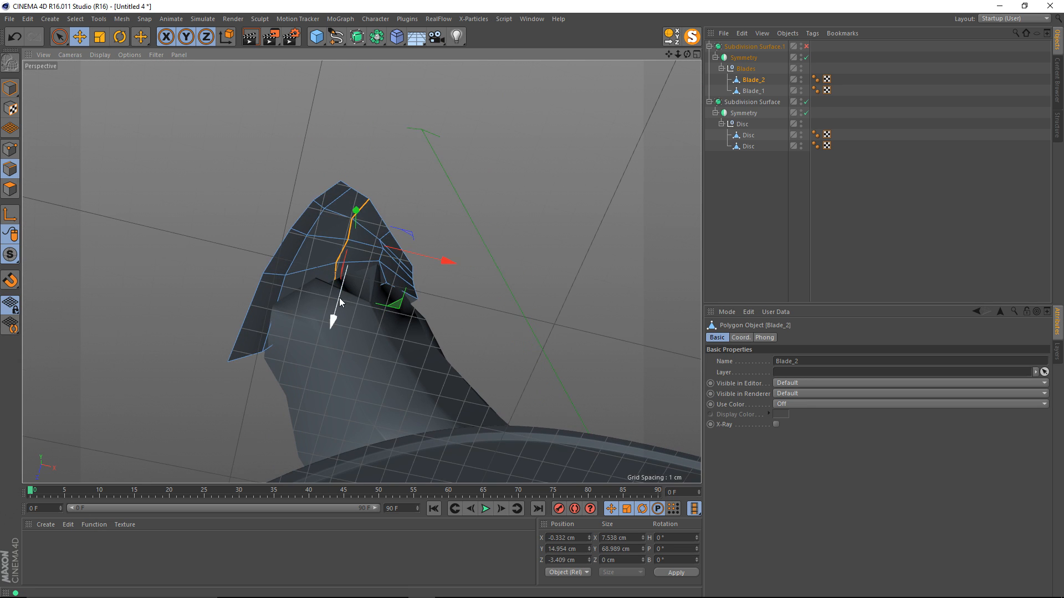
left_click_drag(338, 296, 344, 281)
left_click_drag(358, 293, 351, 241, "alt")
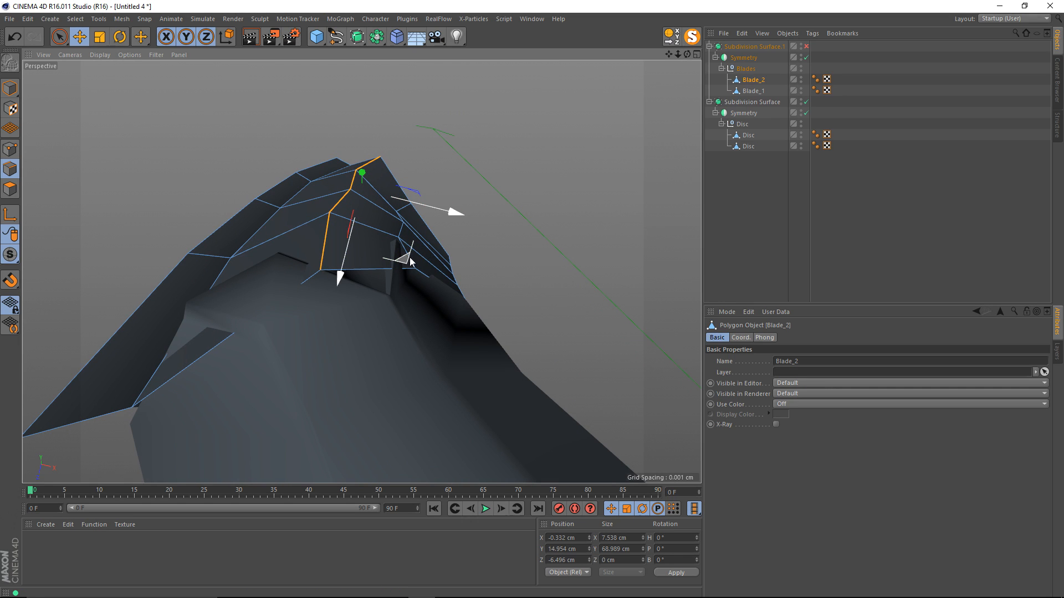
Step: Select the short lengthwise edge loop beside the notch and move it outward to about Z -6.1 cm
double_click(403, 244)
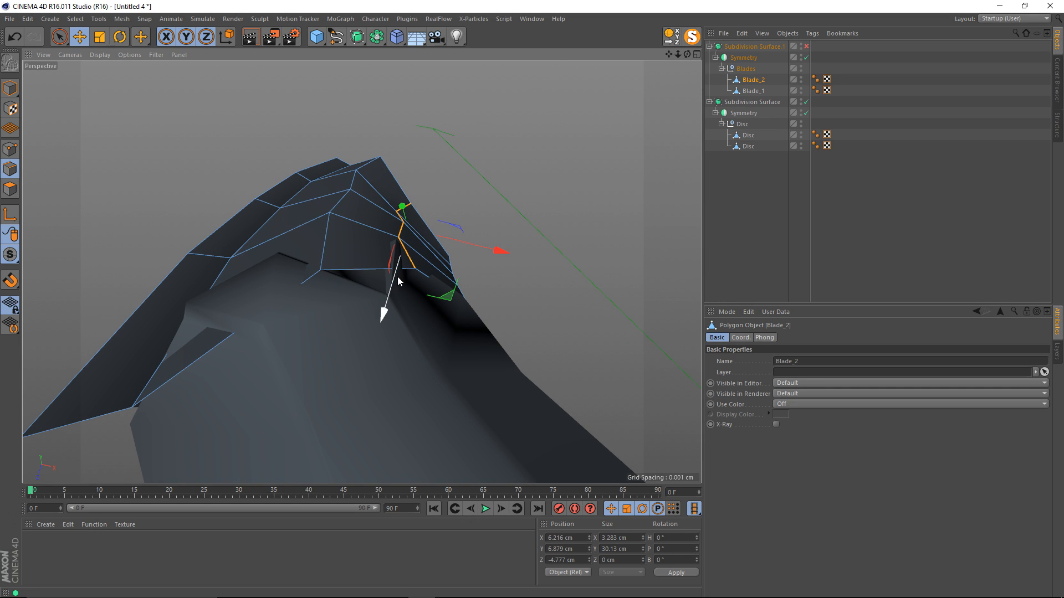
left_click_drag(398, 277, 400, 266)
left_click_drag(411, 219, 389, 260, "alt")
left_click_drag(480, 221, 487, 221)
Step: In Point mode, reposition the points of the short lengthwise loop beside Blade_2's notch
key("Return")
key("Return")
left_click_drag(450, 167, 476, 164)
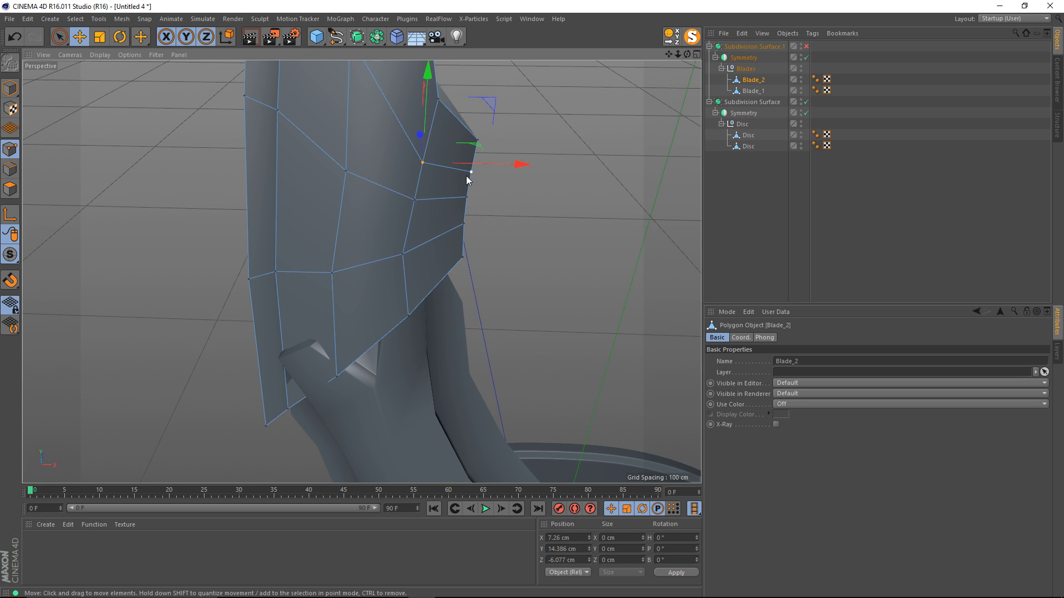
left_click_drag(463, 203, 421, 250)
right_click_drag(371, 251, 422, 253, "alt")
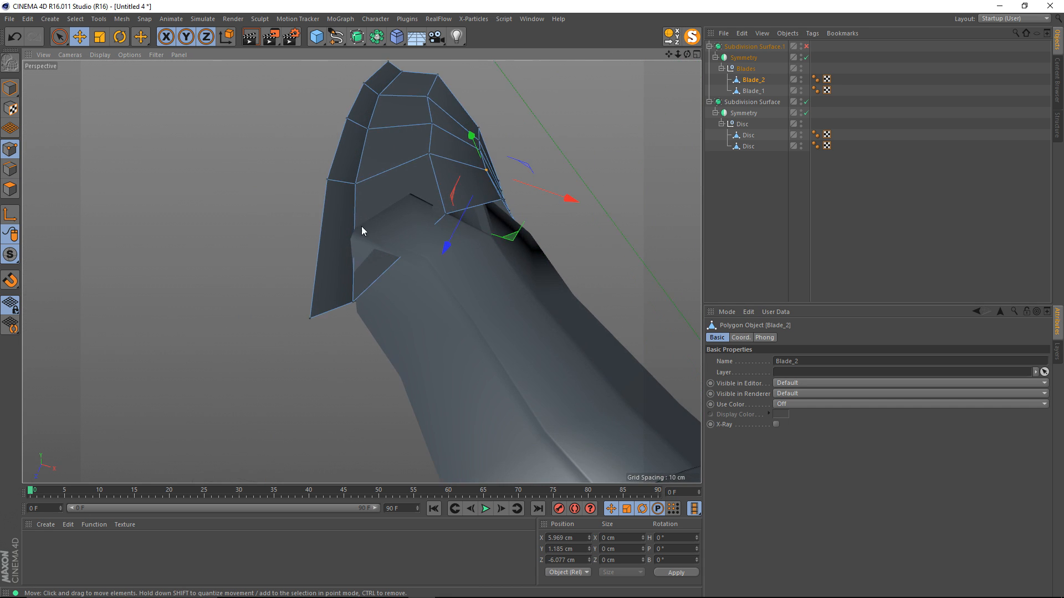
Step: In Edge mode, push the middle lengthwise loop out to about Z -7.4 cm and adjust the edge running toward the notch
key("Return")
left_click_drag(363, 205, 212, 261, "alt")
left_click_drag(367, 201, 344, 260, "alt")
left_click(414, 195)
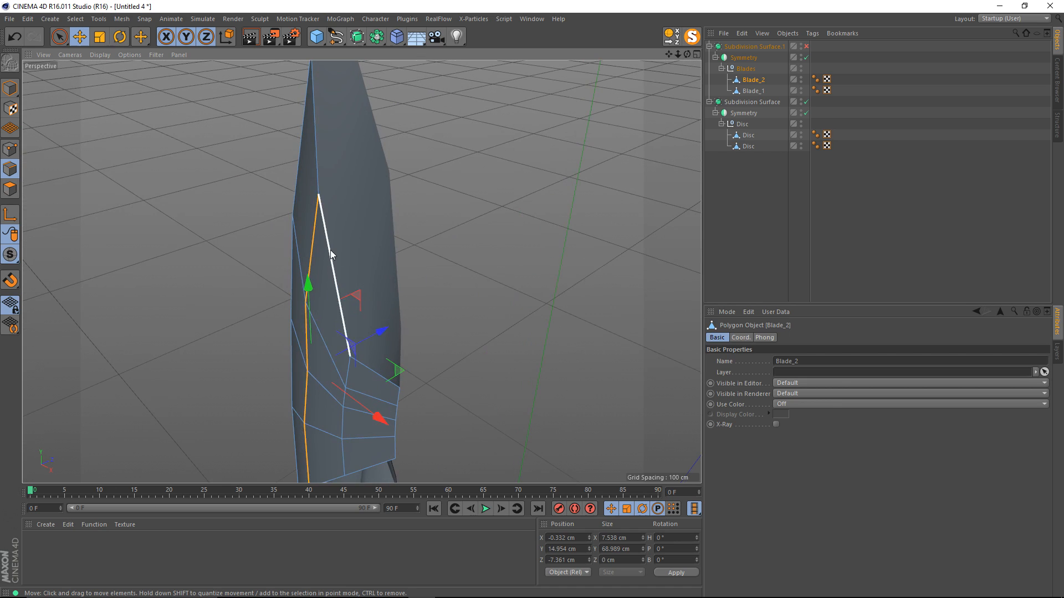
left_click(330, 250)
left_click_drag(360, 145, 343, 254, "alt")
left_click_drag(399, 277, 416, 277)
Step: In Point mode, select the protruding inner point at Blade_2's notch and raise it to about Y 19.3 cm
left_click(16, 149)
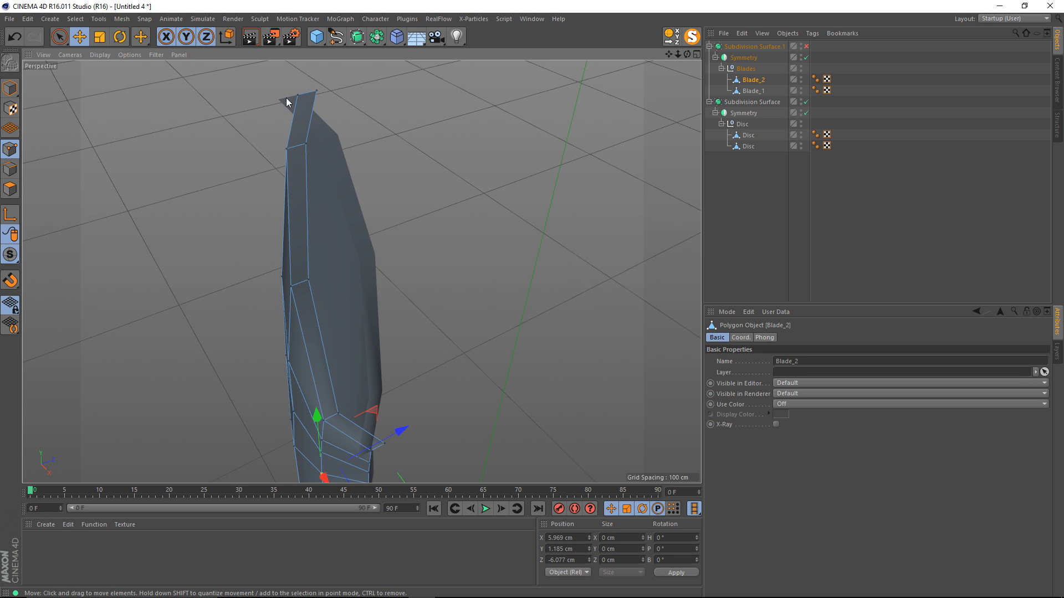
left_click_drag(313, 108, 336, 155, "alt")
right_click_drag(317, 172, 372, 173, "alt")
left_click_drag(232, 284, 139, 277, "alt")
right_click_drag(249, 271, 326, 269, "alt")
middle_click_drag(191, 237, 276, 196, "alt")
left_click_drag(310, 225, 326, 331)
key("ctrl+z")
scroll(328, 339, "up", 3)
left_click(333, 353)
scroll(331, 350, "up", 3)
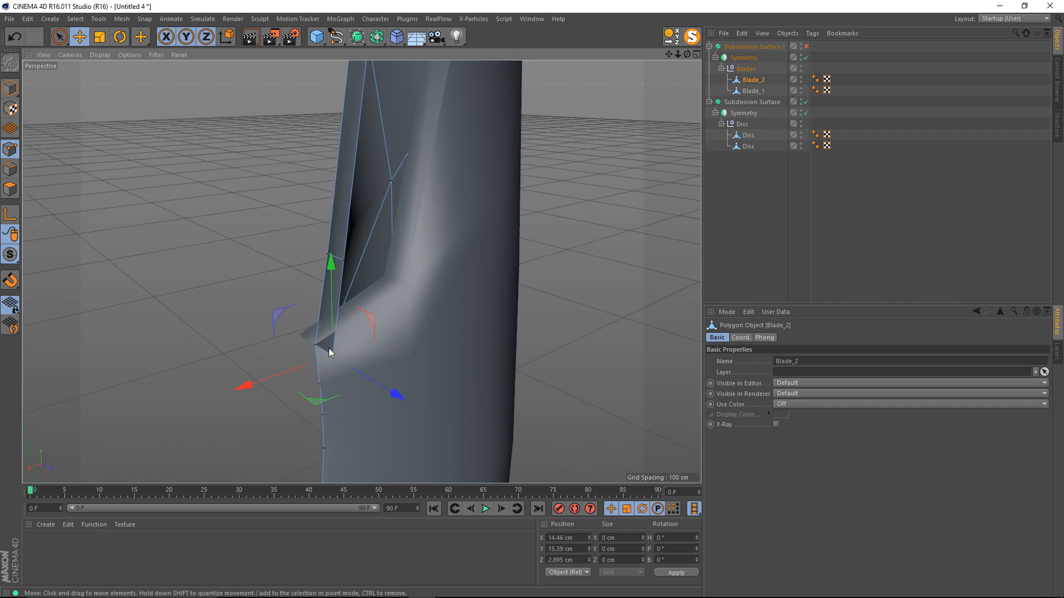
left_click_drag(336, 269, 336, 263)
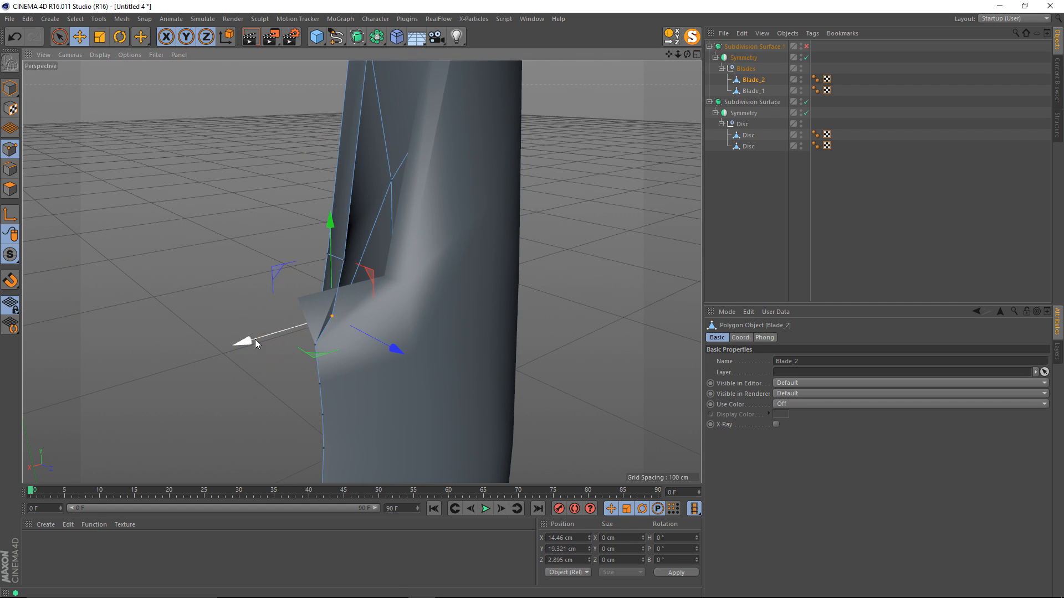
Step: Move the notch's inner point to about X 11.3 cm and bring its depth to Z 0 cm
left_click_drag(254, 339, 282, 331)
left_click_drag(415, 334, 395, 325)
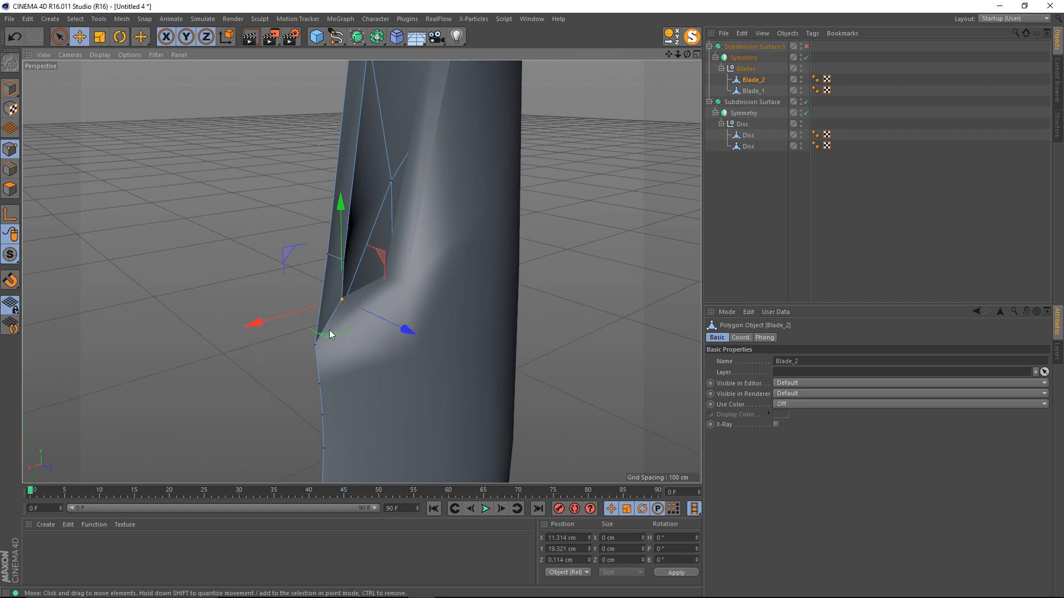
left_click_drag(329, 332, 337, 294, "alt")
scroll(335, 294, "up", 3)
left_click_drag(410, 321, 407, 320)
right_click_drag(432, 321, 345, 325, "alt")
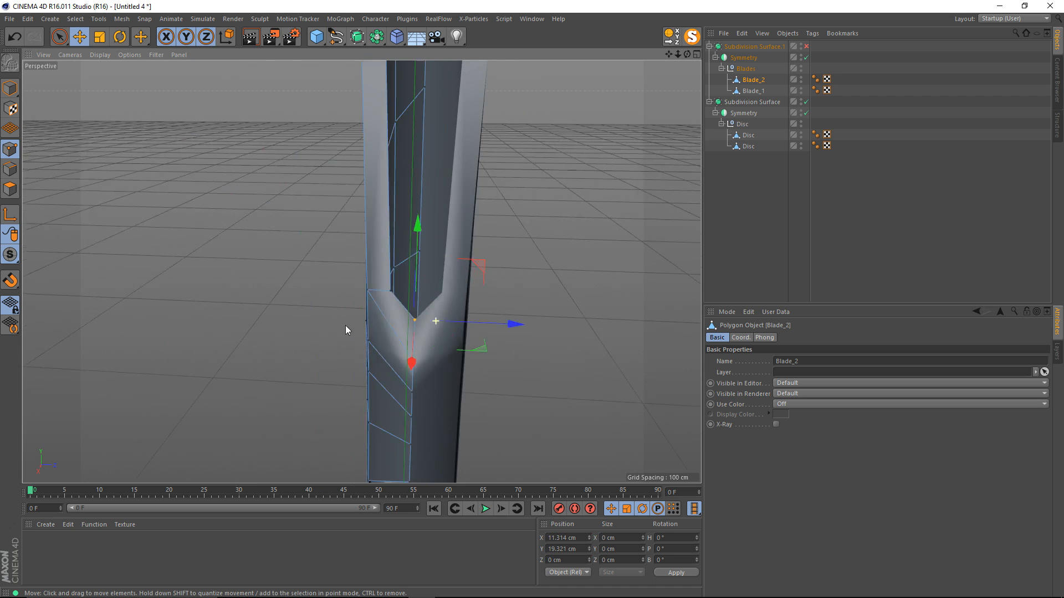
Step: In Edge mode, select Blade_2's lower boundary edges and extrude them along Z toward the blade's centre
left_click_drag(344, 325, 475, 318, "alt")
right_click_drag(475, 318, 358, 292, "alt")
left_click_drag(358, 293, 348, 242, "alt")
right_click_drag(348, 242, 417, 233, "alt")
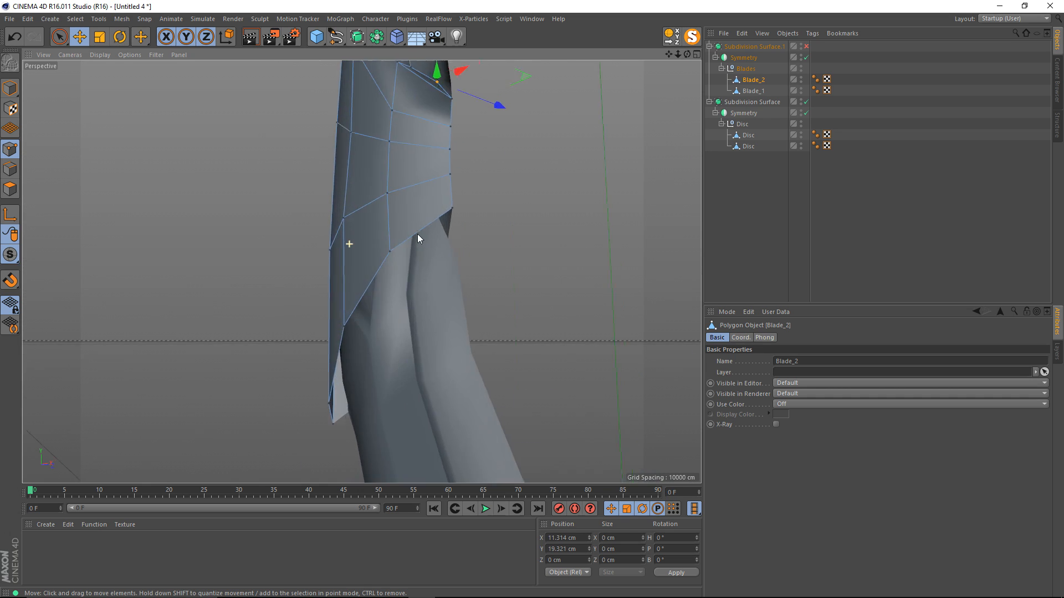
left_click_drag(417, 233, 425, 226, "alt")
key("Return")
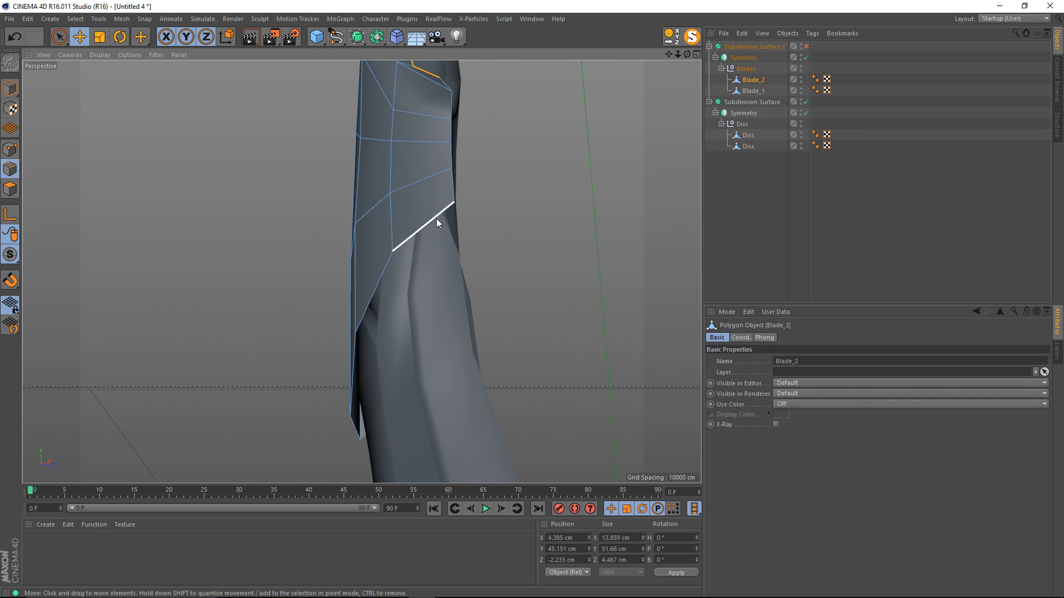
double_click(436, 218)
left_click_drag(433, 291, 443, 300, "alt")
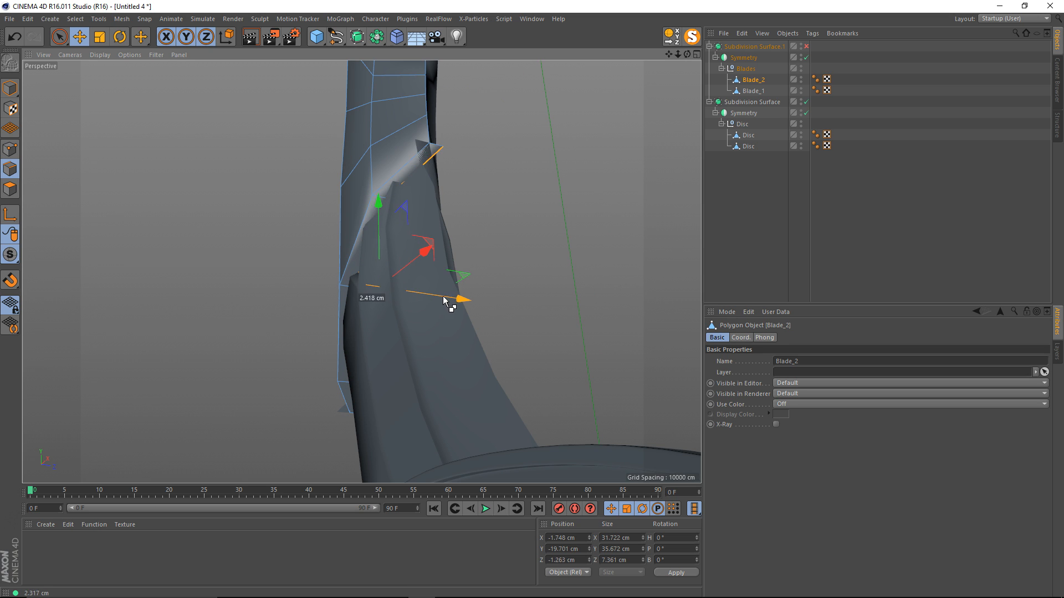
Step: In Point mode, select the extruded corner point at Blade_2's lower right end and lower it along Y
scroll(407, 182, "up", 4)
key("Return")
key("Return")
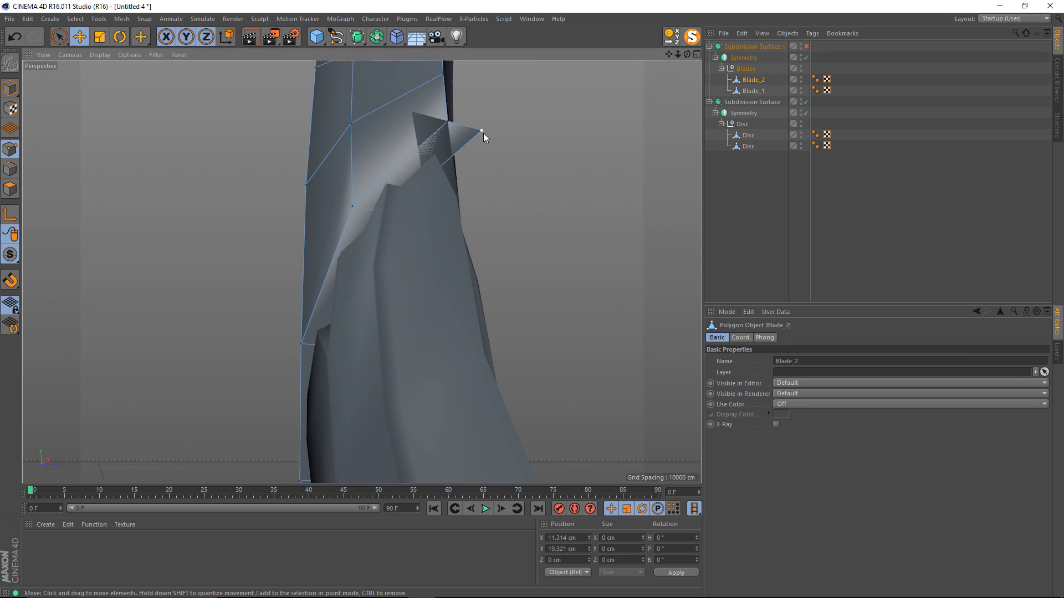
left_click(483, 131)
left_click_drag(470, 164, 460, 108, "alt")
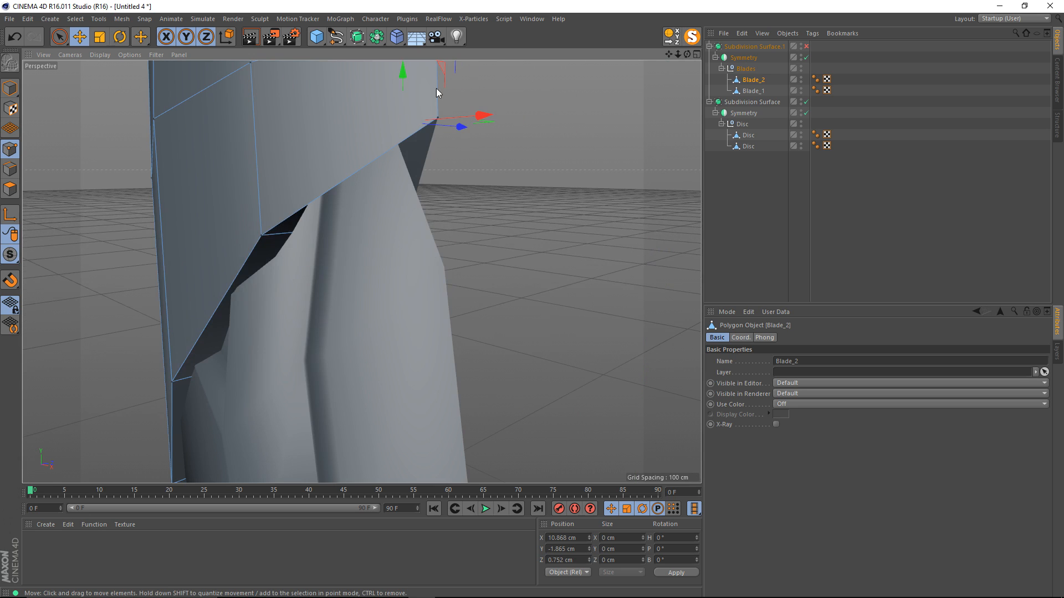
left_click_drag(402, 75, 402, 114)
Step: Hide Blade_1 and move Blade_2's extruded corner point to about X 8.9 cm, Y -4.7 cm on the mirror plane
mouse_move(440, 180)
left_mouse_down("alt")
mouse_move(443, 123)
mouse_move(455, 162)
mouse_move(444, 164)
left_mouse_up("alt")
double_click(801, 90, "alt")
scroll(445, 126, "up", 3)
left_click_drag(588, 187, 400, 141, "alt")
left_click_drag(376, 197, 374, 192)
left_click_drag(435, 162, 377, 183)
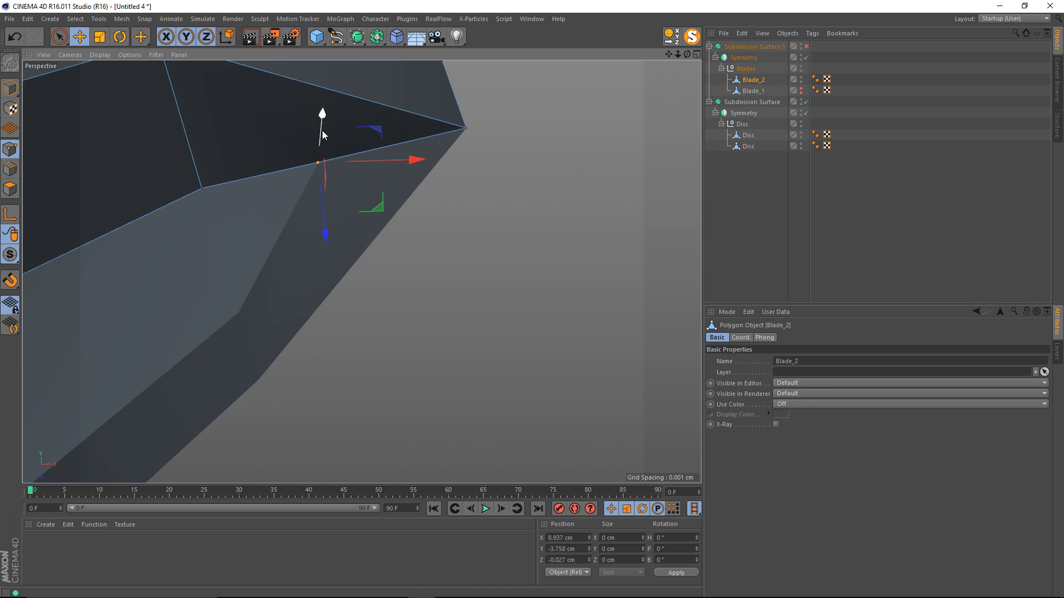
left_click_drag(323, 133, 324, 151)
Step: Set the weld tolerance of the blades' Symmetry object to 0.05 cm
left_click_drag(172, 155, 368, 187, "alt")
scroll(357, 195, "up", 3)
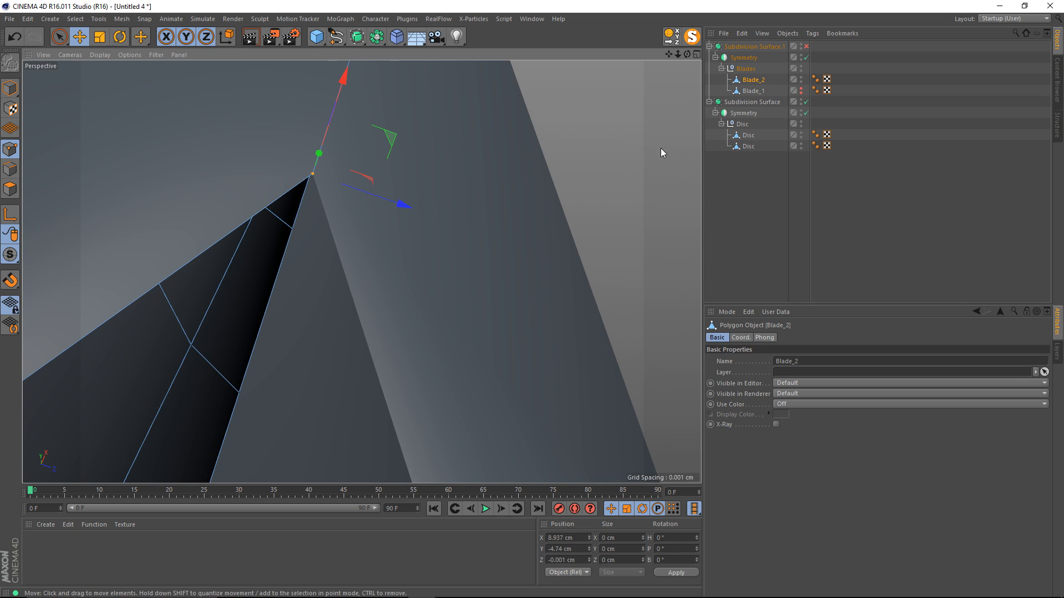
left_click(742, 60)
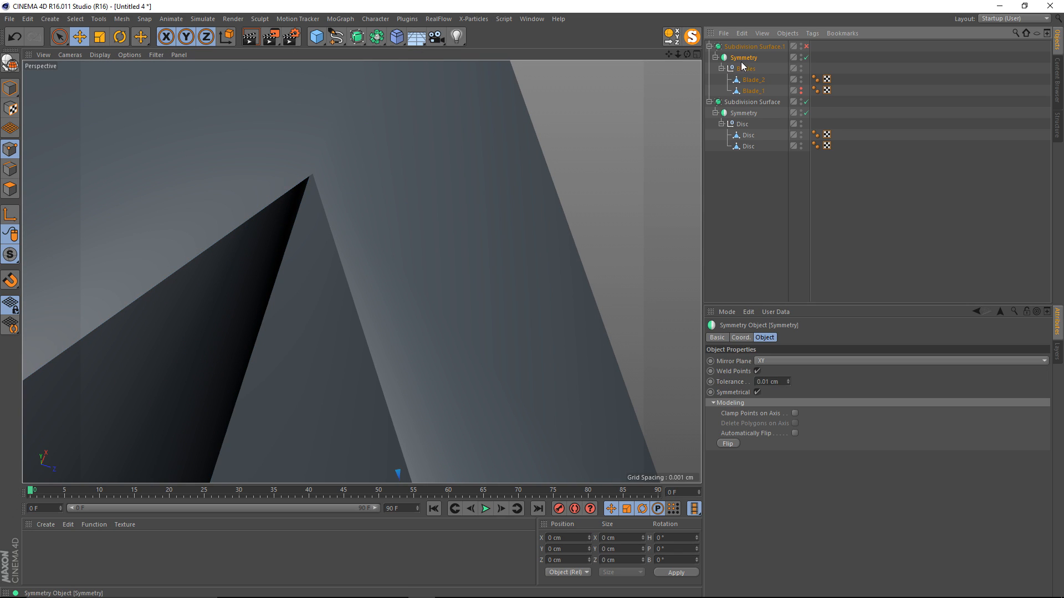
left_click(771, 381)
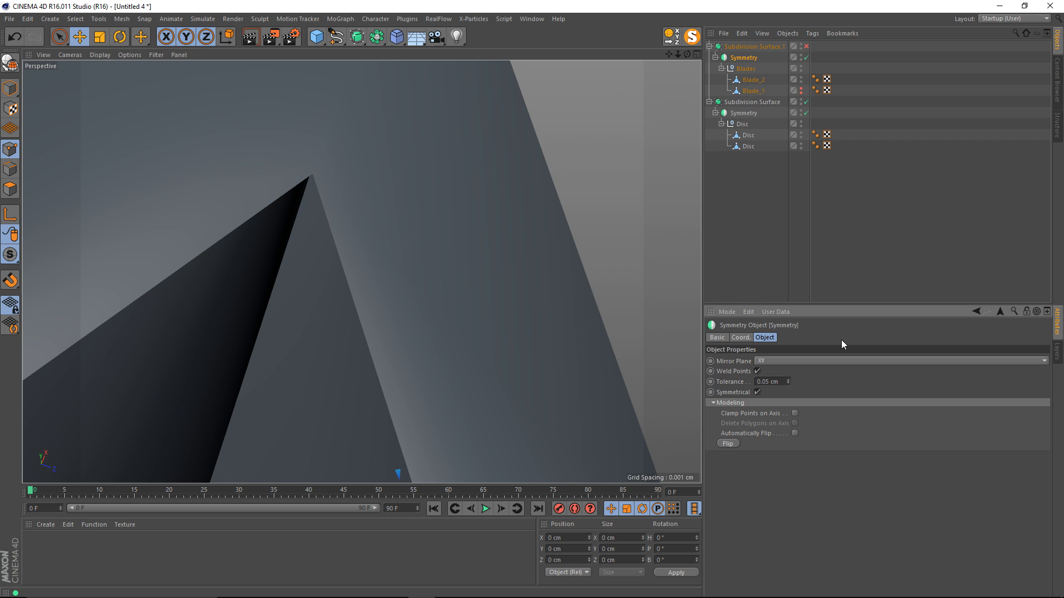
Step: Select the extruded point at Blade_2's lower tip and move it along Z to about 0 cm on the mirror plane
left_click(744, 93)
right_click_drag(406, 245, 349, 254, "alt")
left_click_drag(349, 254, 411, 176, "alt")
left_click(754, 82)
right_click_drag(463, 219, 544, 213, "alt")
left_click(474, 310)
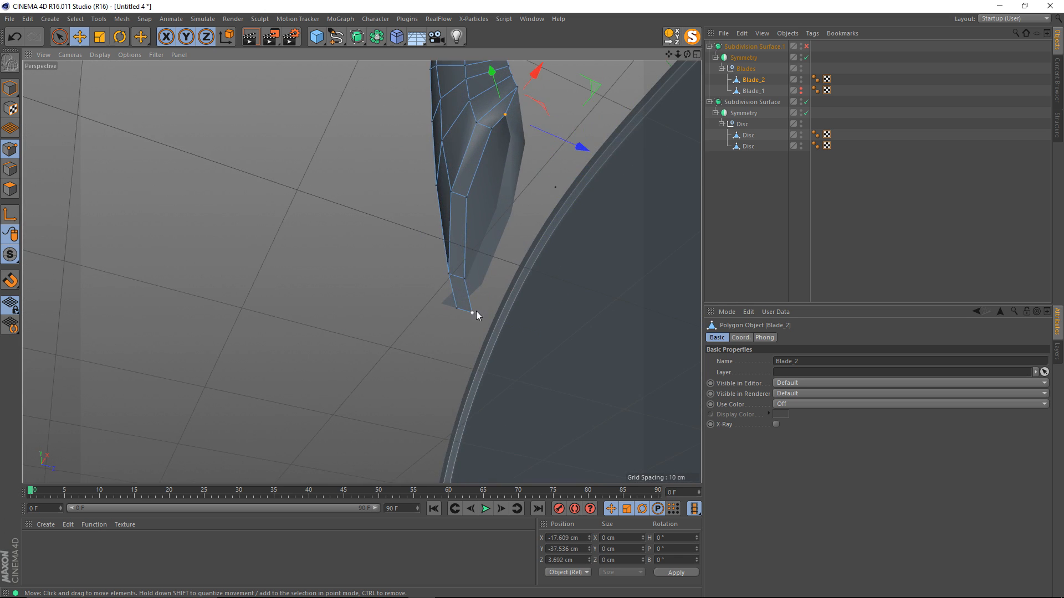
right_click_drag(476, 310, 563, 271, "alt")
left_click_drag(480, 299, 500, 285)
left_click_drag(495, 339, 449, 333)
right_click_drag(429, 323, 469, 311, "alt")
left_click_drag(423, 269, 460, 222)
key("ctrl+z")
mouse_move(470, 297)
left_mouse_down()
mouse_move(445, 288)
mouse_move(475, 300)
left_mouse_up()
Step: Move the lower tip's extruded point to about X -13.8 cm, Y -33.5 cm
left_click_drag(476, 262, 404, 132, "alt")
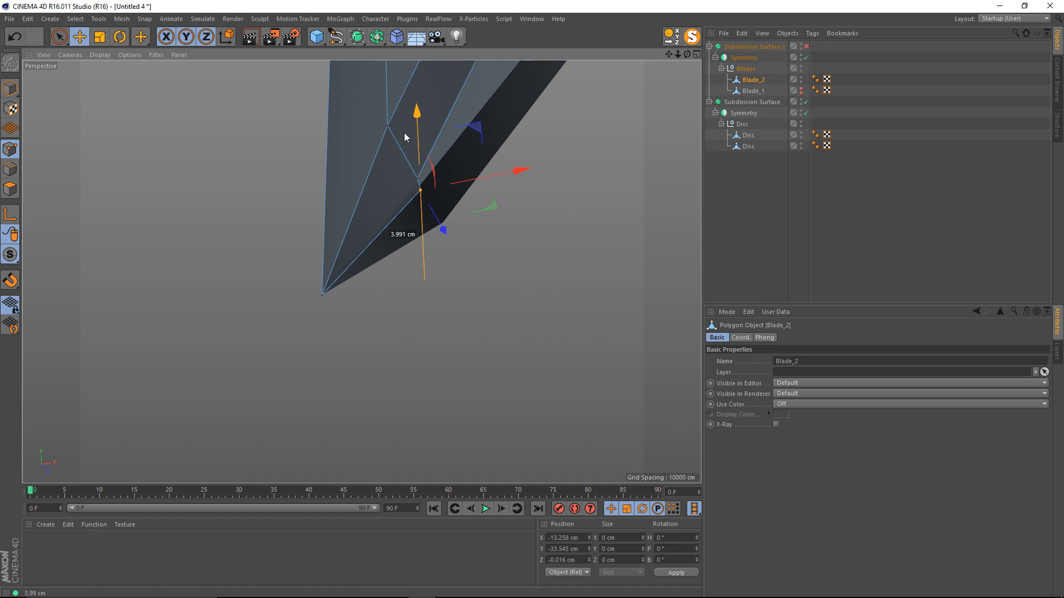
left_click_drag(417, 177, 498, 62, "alt")
left_click_drag(489, 195, 476, 193)
left_click_drag(476, 193, 309, 165, "alt")
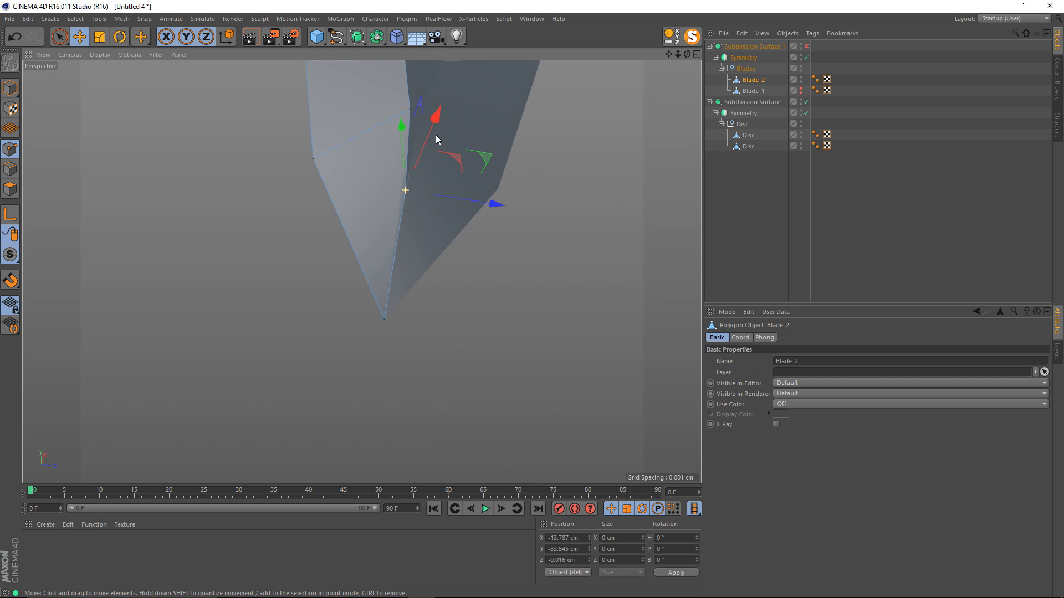
Step: Select the neighbouring inner point above the lower tip and shift it outward to about Z -1.4 cm
left_click(411, 109)
middle_click_drag(446, 126, 421, 219, "alt")
left_click_drag(424, 211, 397, 204)
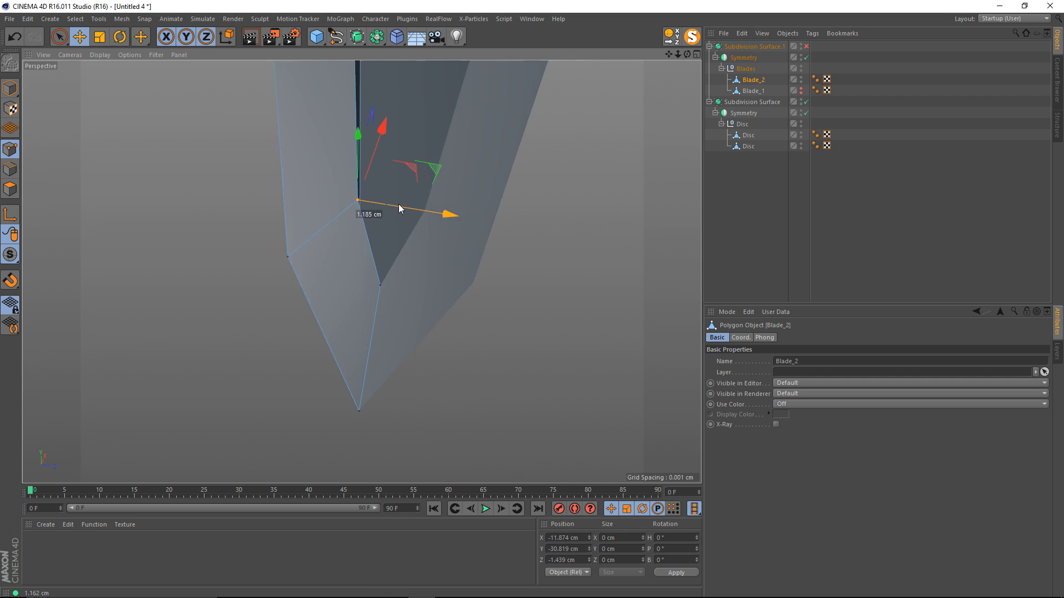
left_click_drag(349, 127, 351, 231, "alt")
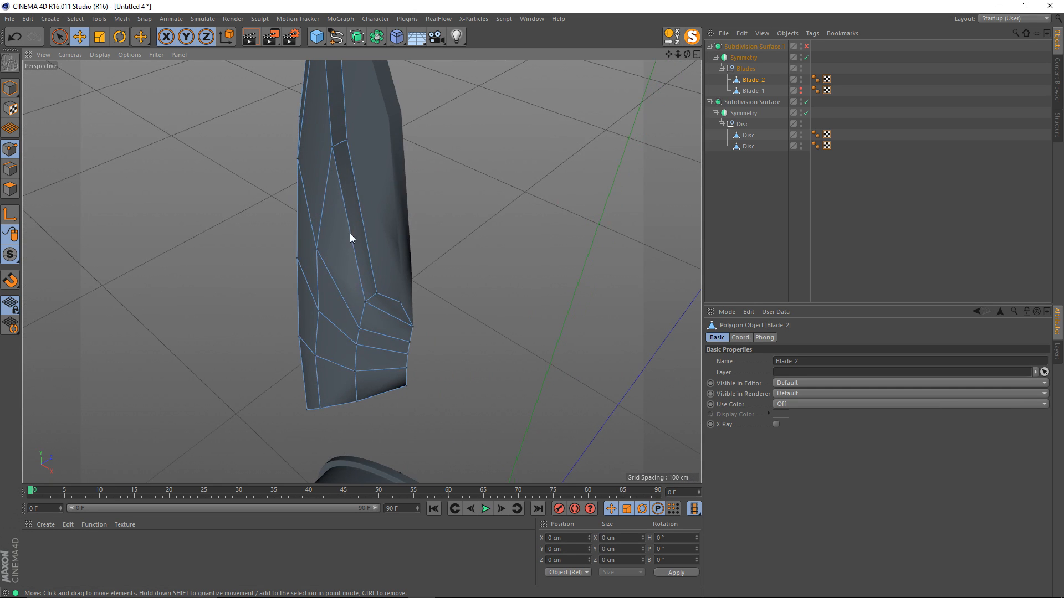
Step: Add Knife loop cuts close to Blade_2's border edges and around its pointed ends to sharpen the outline
key("k")
middle_click_drag(371, 174, 381, 355, "alt")
scroll(333, 179, "up", 7)
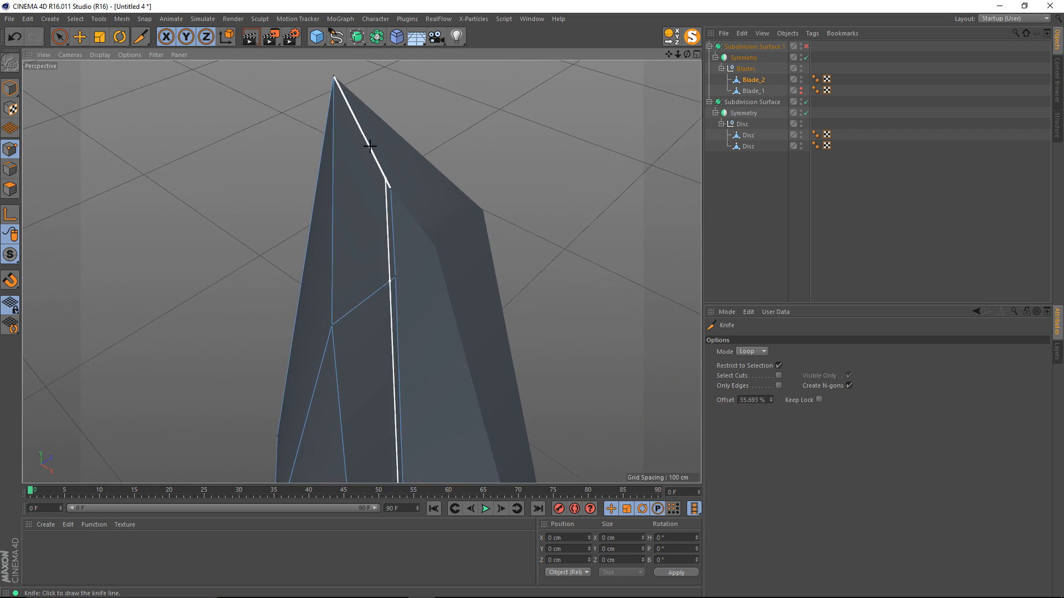
left_click(340, 92)
left_click_drag(331, 167, 366, 149, "alt")
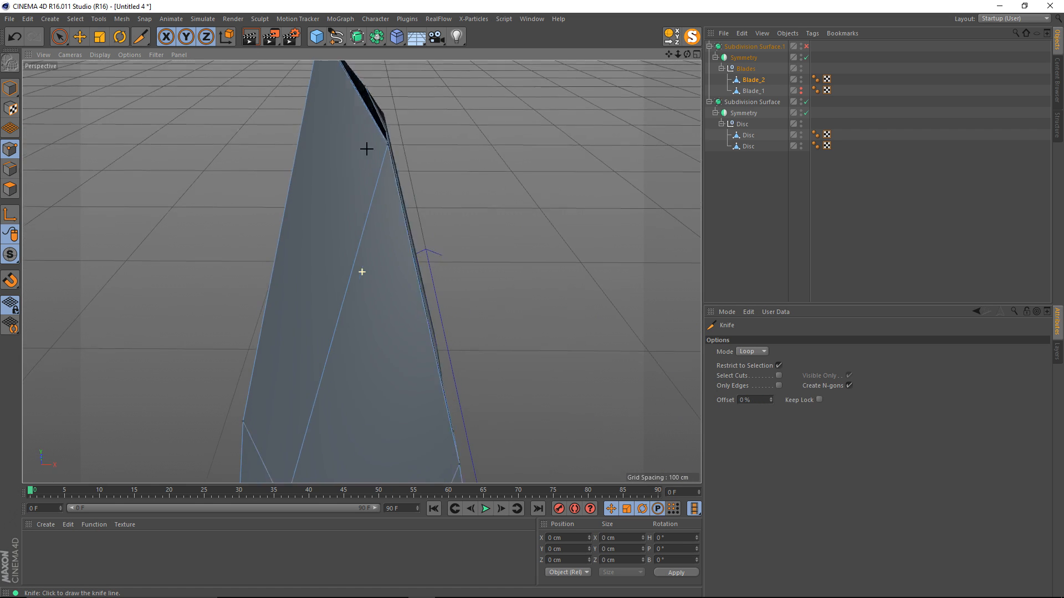
middle_click_drag(366, 150, 368, 261, "alt")
left_click_drag(368, 261, 388, 305, "alt")
middle_click_drag(387, 305, 410, 233, "alt")
left_click_drag(410, 233, 380, 307, "alt")
left_click_drag(425, 207, 339, 225, "alt")
middle_click_drag(161, 269, 233, 225, "alt")
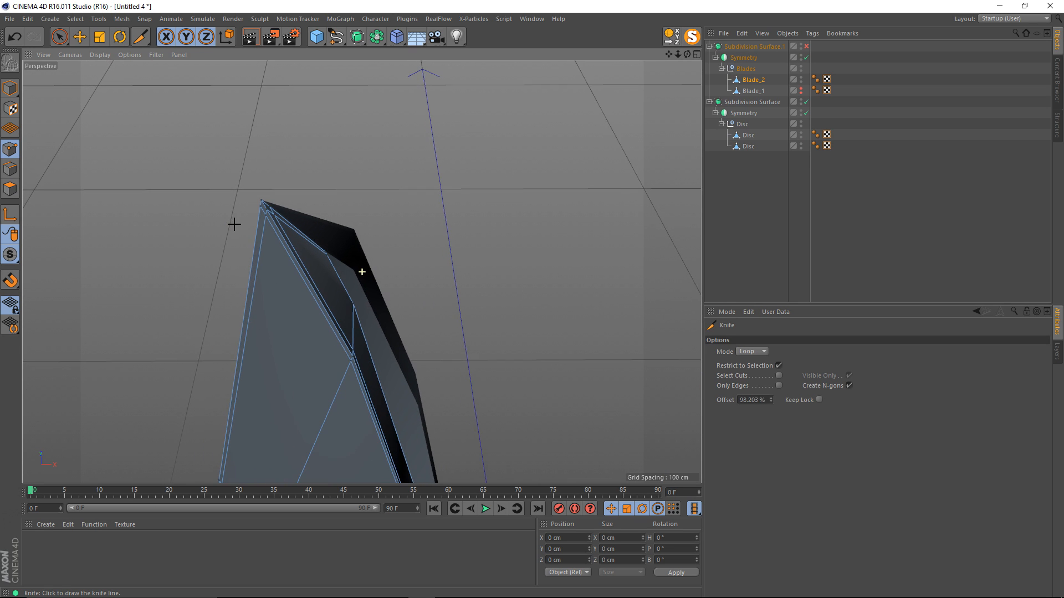
mouse_move(274, 295)
left_mouse_down("alt")
mouse_move(235, 288)
mouse_move(306, 244)
mouse_move(355, 232)
mouse_move(427, 286)
mouse_move(379, 187)
mouse_move(324, 282)
mouse_move(181, 356)
mouse_move(169, 335)
mouse_move(352, 311)
mouse_move(401, 287)
mouse_move(347, 251)
mouse_move(320, 288)
mouse_move(296, 262)
mouse_move(310, 233)
mouse_move(271, 242)
mouse_move(271, 287)
left_mouse_up("alt")
scroll(370, 288, "down", 5)
right_click_drag(271, 287, 392, 297, "alt")
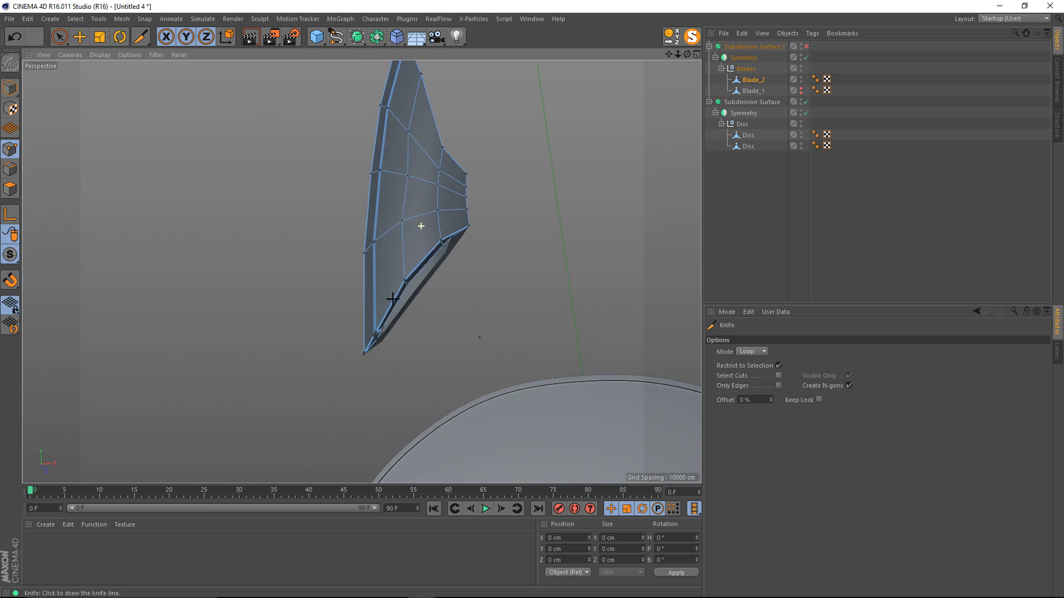
middle_click_drag(392, 297, 350, 373, "alt")
Step: Turn on the blades' Subdivision Surface, clear the selection and show Blade_1 again to inspect both smoothed blade sections
left_click(807, 46)
left_click(816, 51)
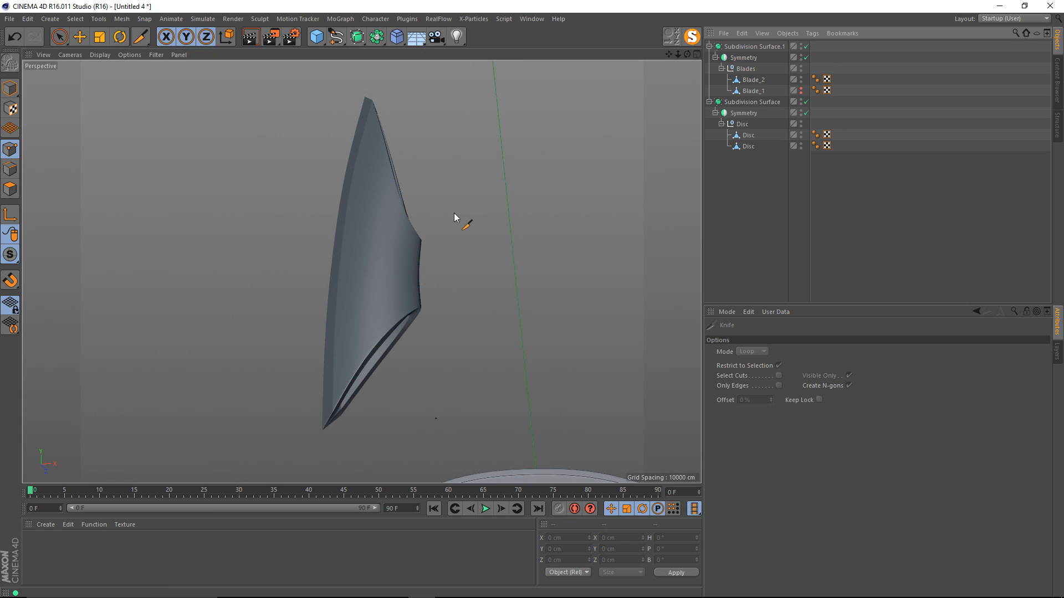
key("e")
key("n")
left_click_drag(453, 213, 287, 300, "alt")
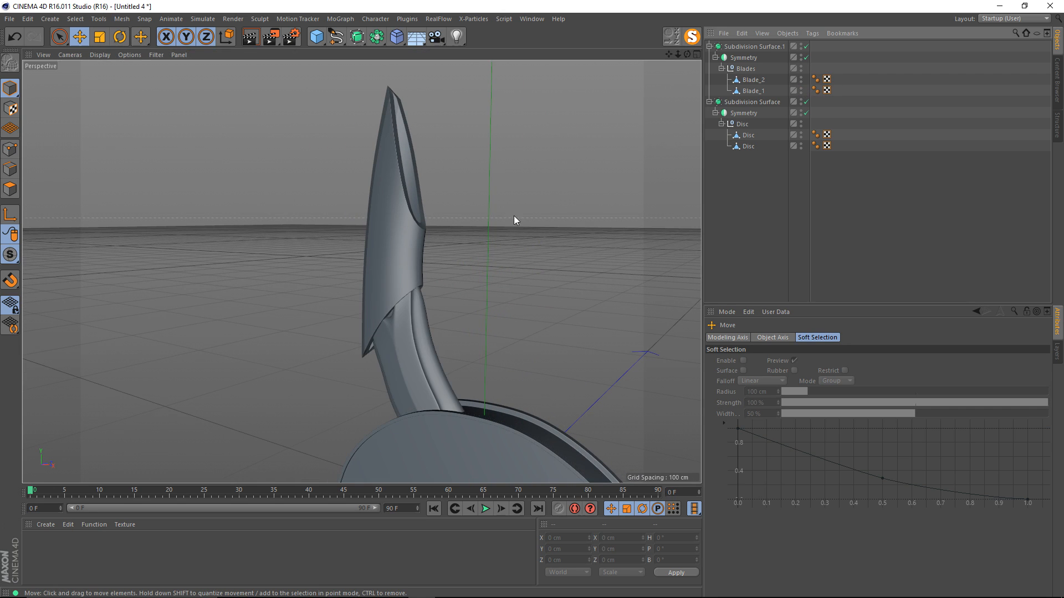
left_click_drag(515, 221, 429, 284, "alt")
Step: In the front view, use the Magnet on Blade_2 to pull its lower inner corner outward to the reference outline
middle_click(397, 319)
middle_click(540, 364)
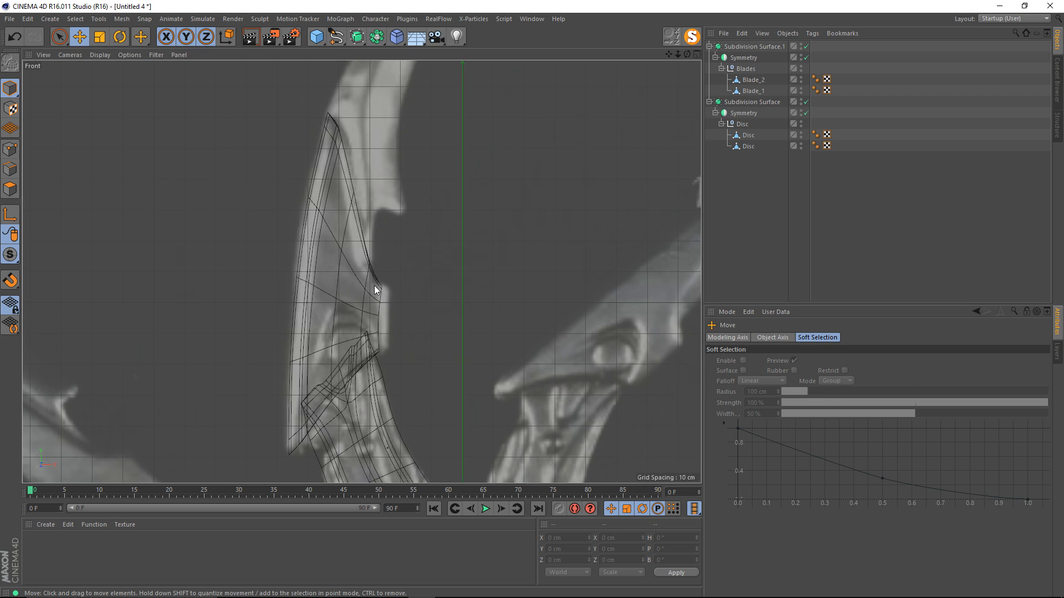
middle_click_drag(374, 284, 445, 191, "alt")
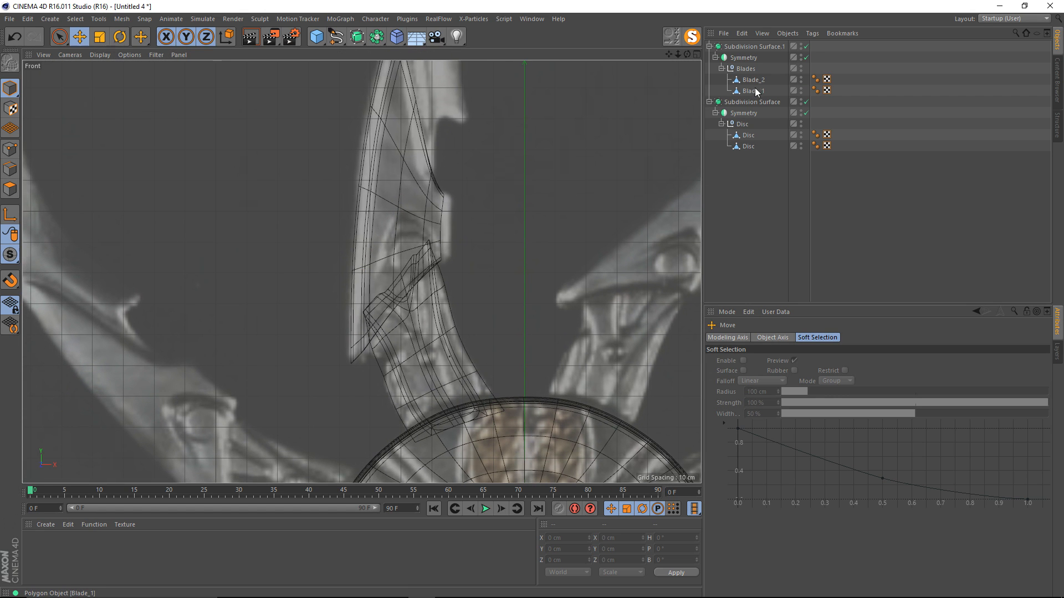
left_click(753, 79)
middle_click_drag(455, 152, 430, 168, "alt")
right_click(430, 168)
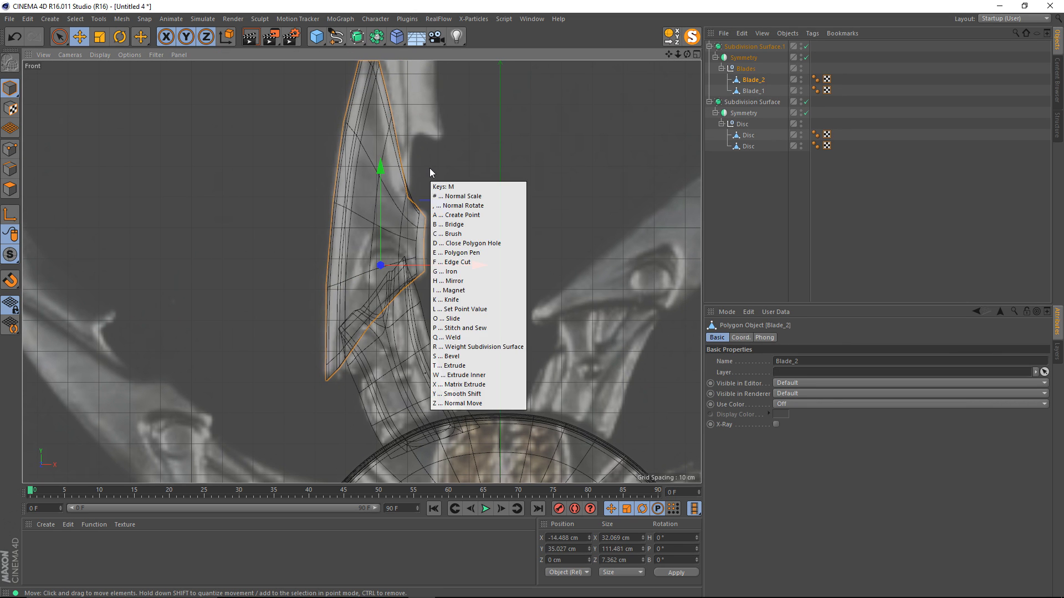
left_click(432, 214)
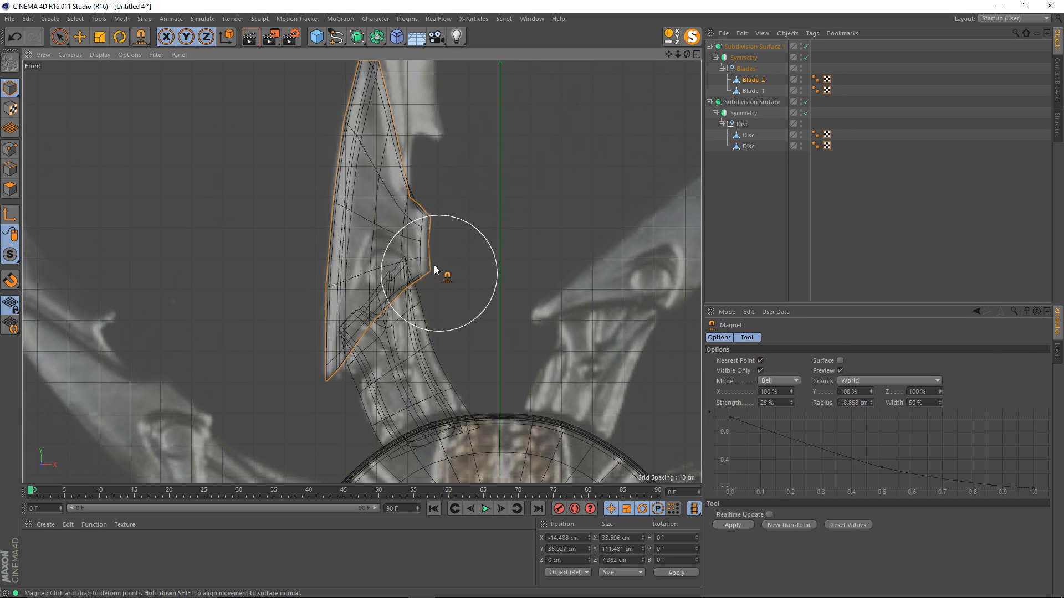
left_click_drag(422, 276, 444, 268)
middle_click_drag(429, 201, 414, 252, "alt")
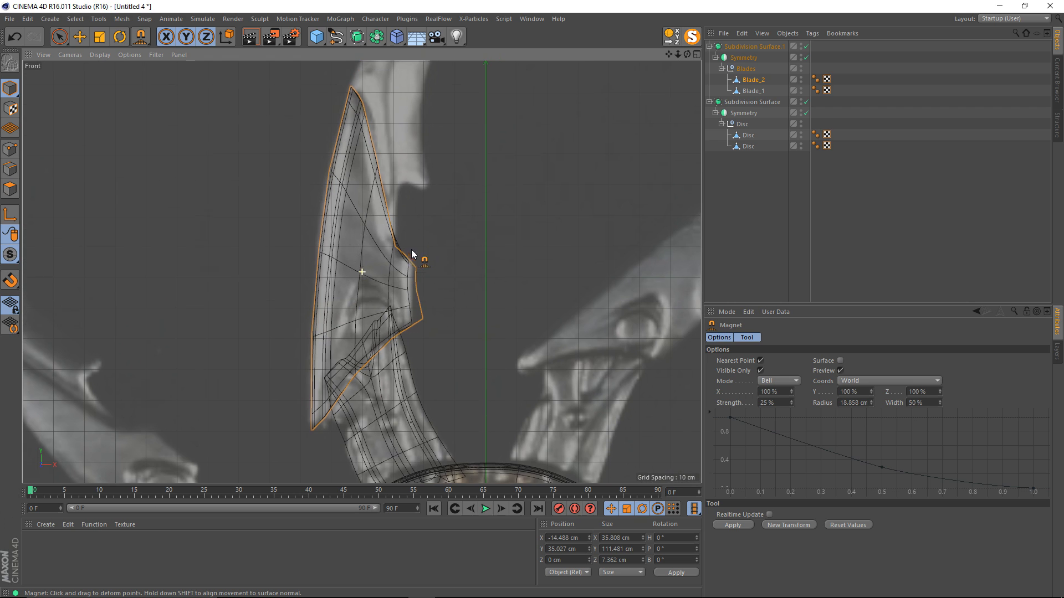
Step: Refine Blade_2's upper inner edge, outer edge and lower tip with the Magnet to follow the reference outline
left_click_drag(385, 233, 408, 245)
left_click_drag(367, 171, 378, 124)
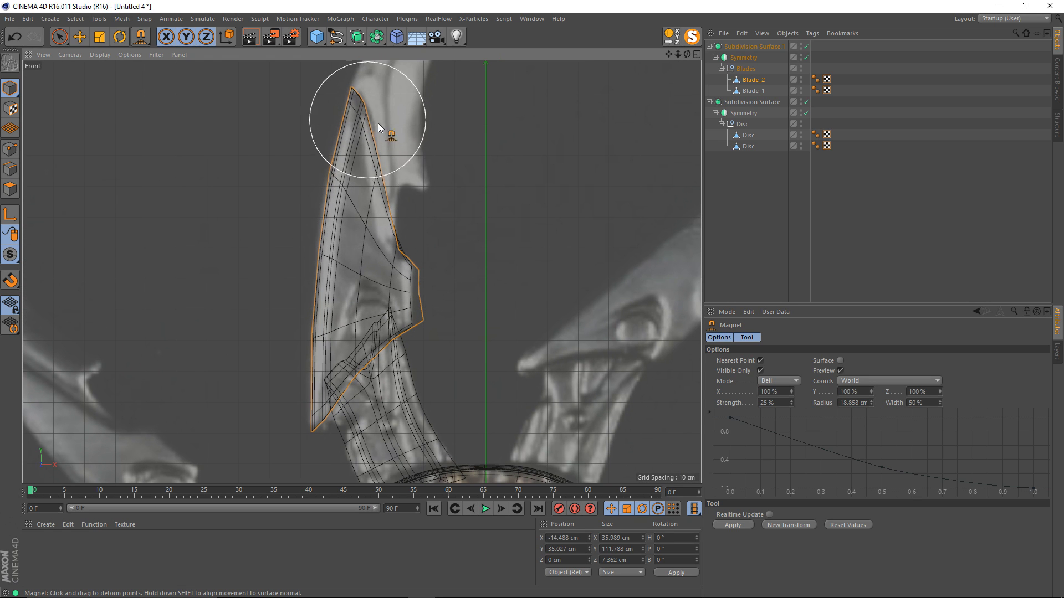
left_click_drag(331, 252, 326, 256)
left_click_drag(326, 324, 317, 330)
left_click_drag(322, 370, 315, 377)
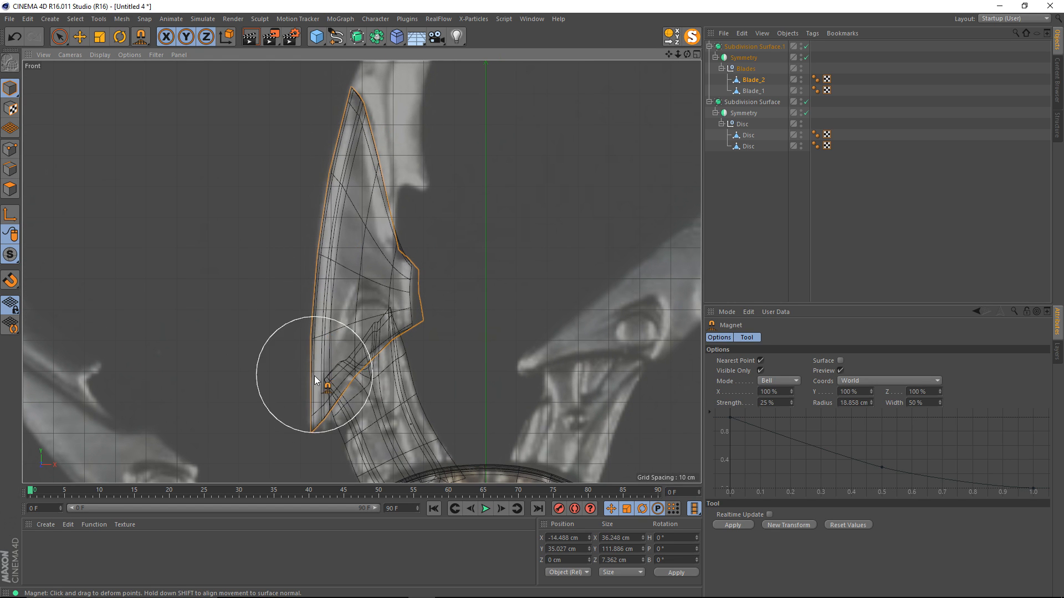
middle_click_drag(331, 371, 341, 304, "alt")
left_click_drag(353, 333, 350, 338)
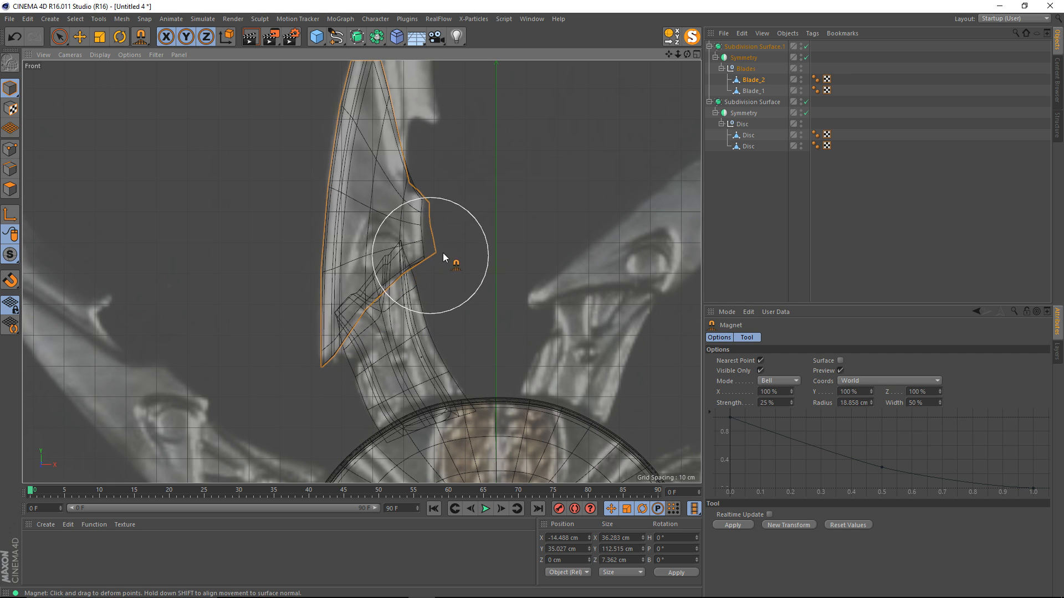
middle_click_drag(420, 146, 413, 244, "alt")
key("e")
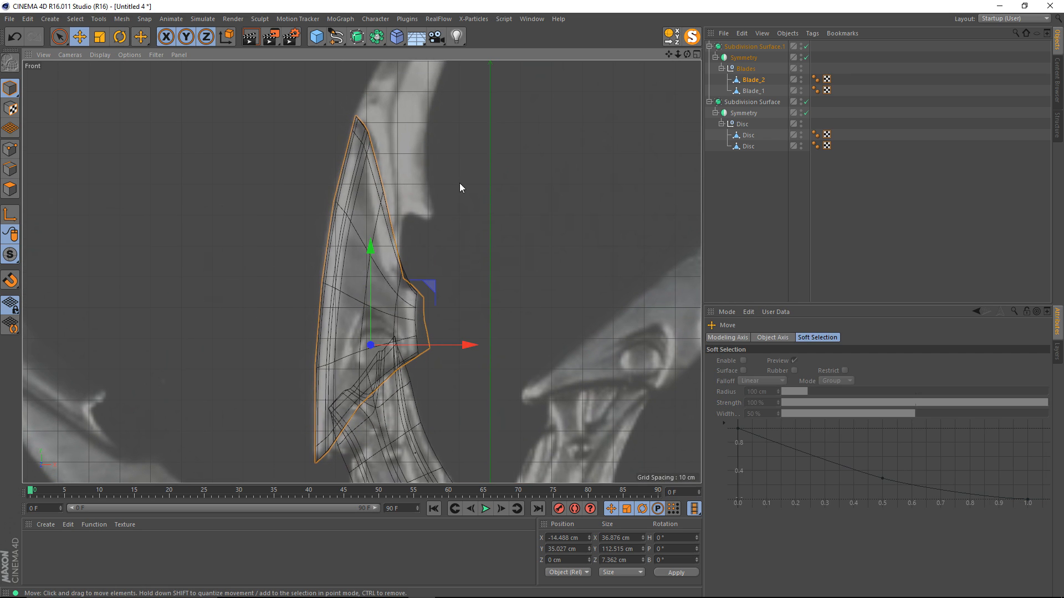
Step: Add a plane with 1 width and 1 height segment, orient it upright facing along Z, and make it editable
left_click(460, 183)
key("F1")
left_click_drag(407, 278, 375, 264, "alt")
scroll(405, 244, "up", 3)
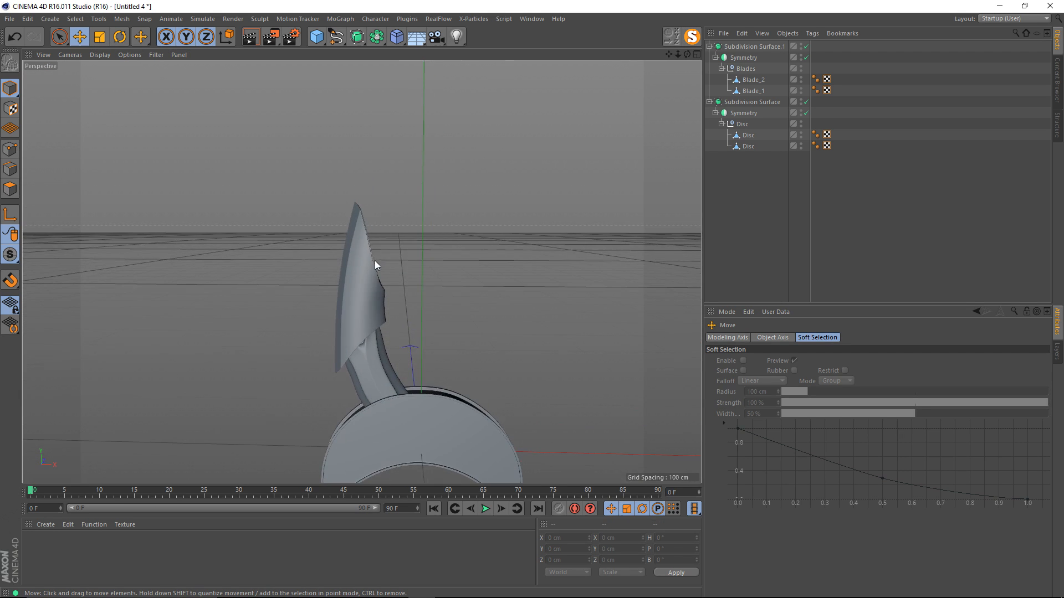
left_click_drag(371, 220, 375, 223, "alt")
left_click_drag(316, 40, 475, 48)
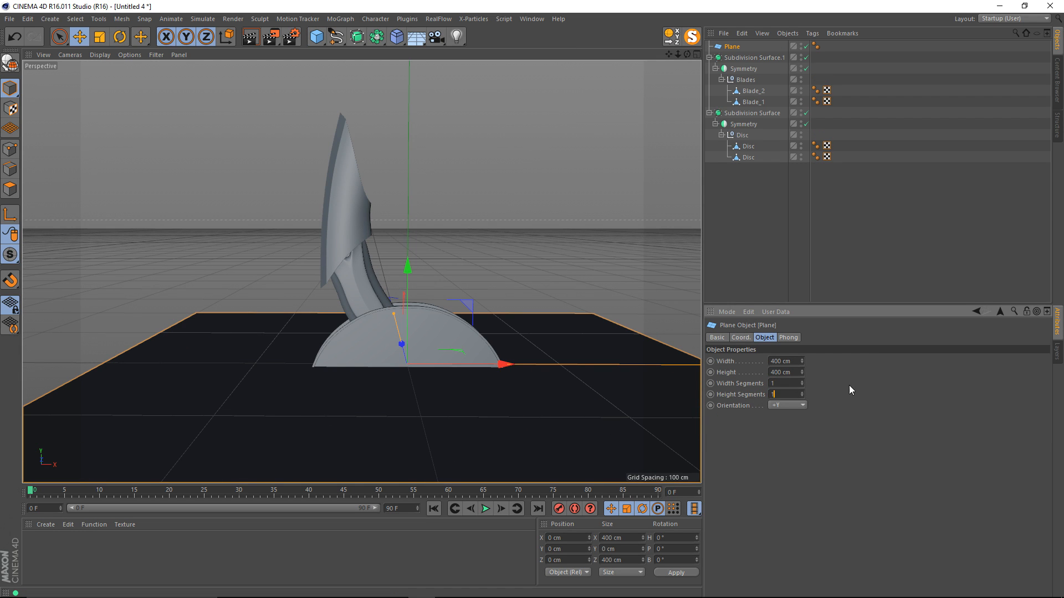
left_click(797, 460)
right_click_drag(504, 300, 418, 321, "alt")
key("c")
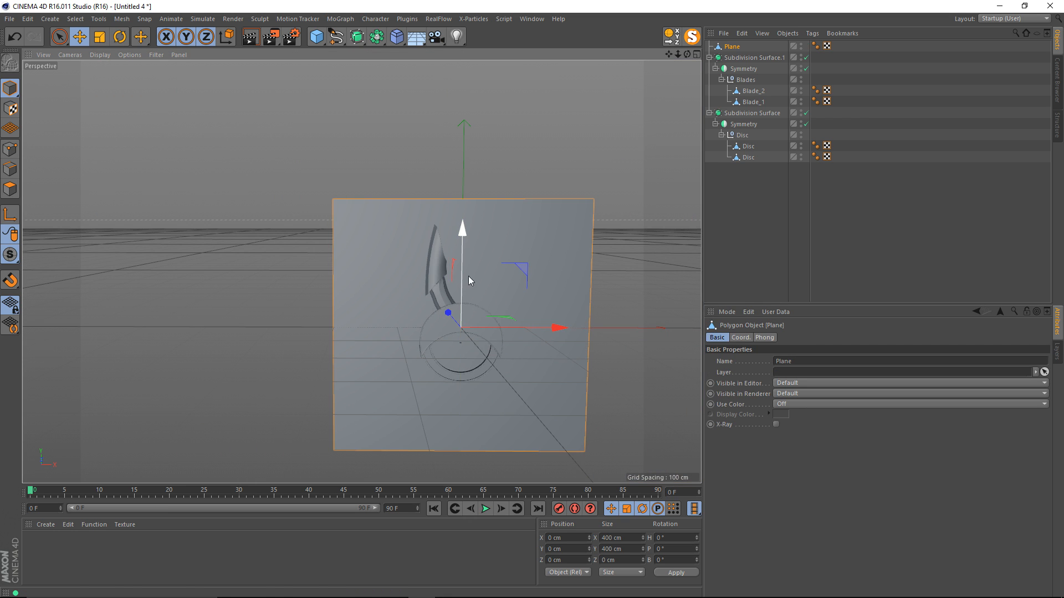
Step: In the front view, raise the plane to about Y 106.6 cm and scale it to about 116.8 cm
middle_click(456, 267)
middle_click(512, 310)
scroll(512, 310, "down", 7)
middle_click_drag(517, 295, 456, 261, "alt")
left_click_drag(448, 280, 441, 200)
key("t")
left_click_drag(433, 263, 324, 327)
key("e")
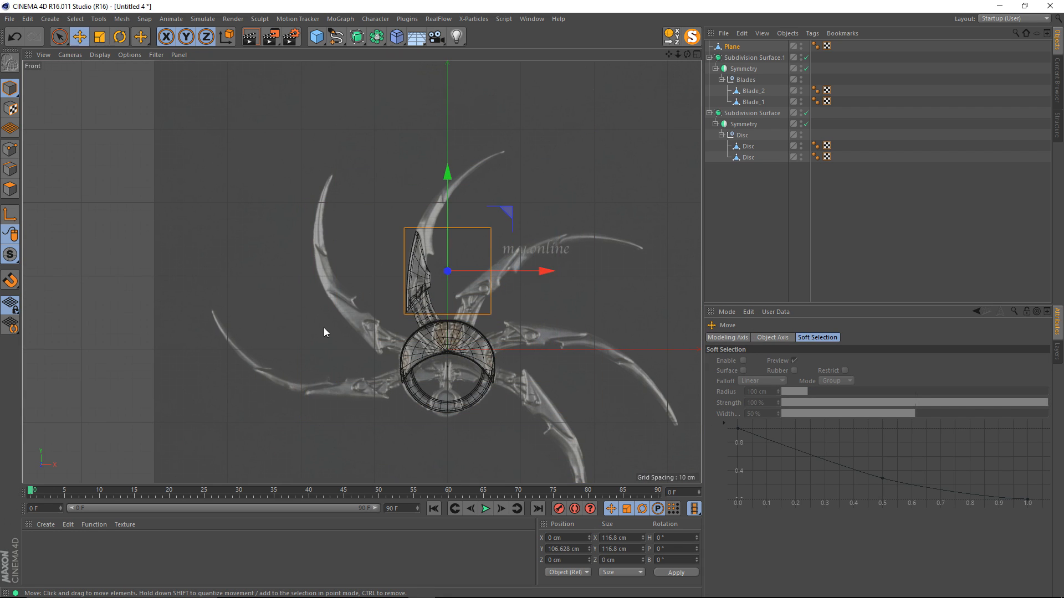
Step: Move the plane over the reference blade section above Blade_2 and scale it down to fit that section
scroll(457, 231, "up", 5)
left_click_drag(457, 232, 477, 167)
scroll(477, 168, "up", 3)
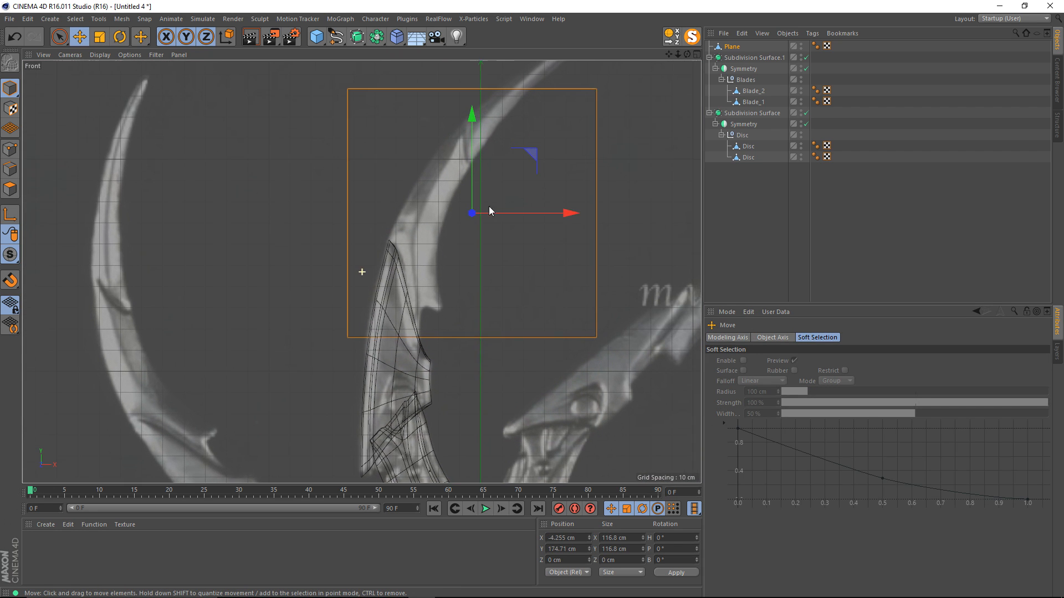
middle_click_drag(489, 207, 475, 221, "alt")
key("t")
key("e")
left_click_drag(481, 192, 430, 211)
scroll(451, 205, "up", 2)
key("t")
key("e")
Step: Move the plane's lower corner points onto Blade_2, to about X -26.8, Y -23.8 cm and X -14.2, Y -71.5 cm
left_click(10, 149)
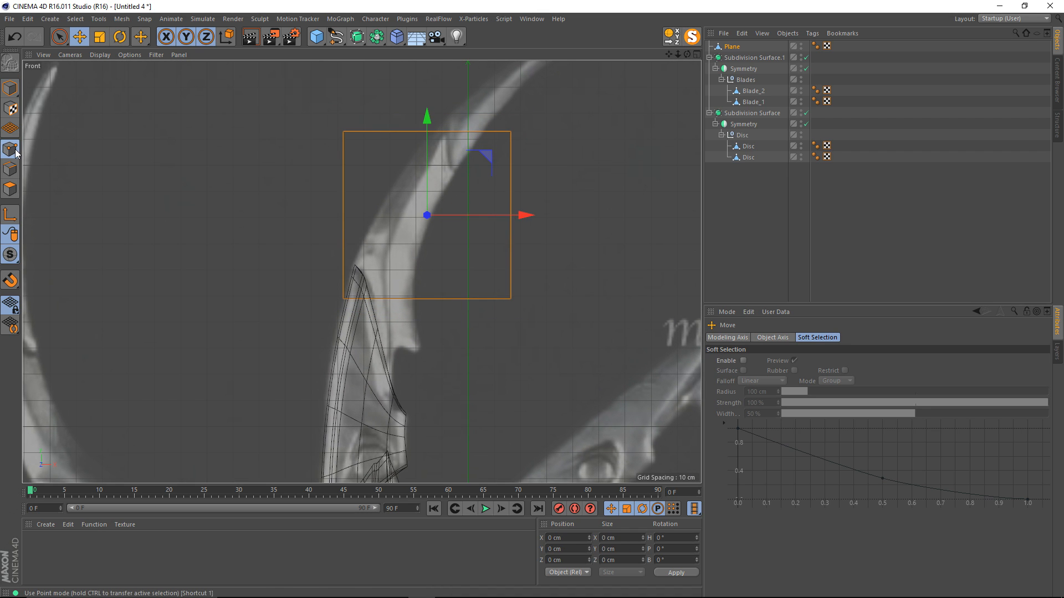
left_click(343, 298)
left_click_drag(344, 298, 389, 255)
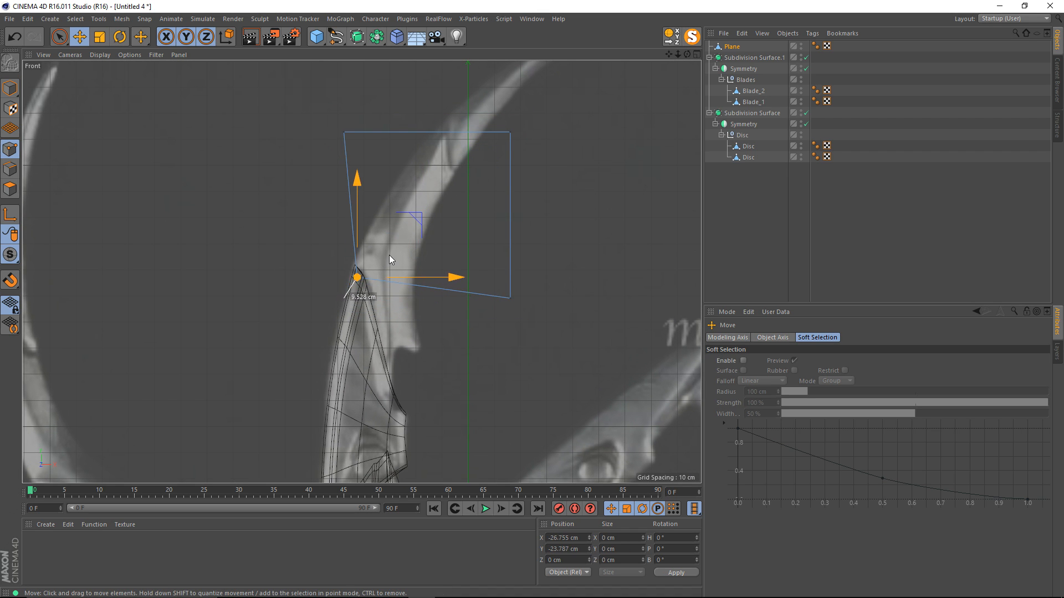
left_click_drag(513, 299, 416, 387)
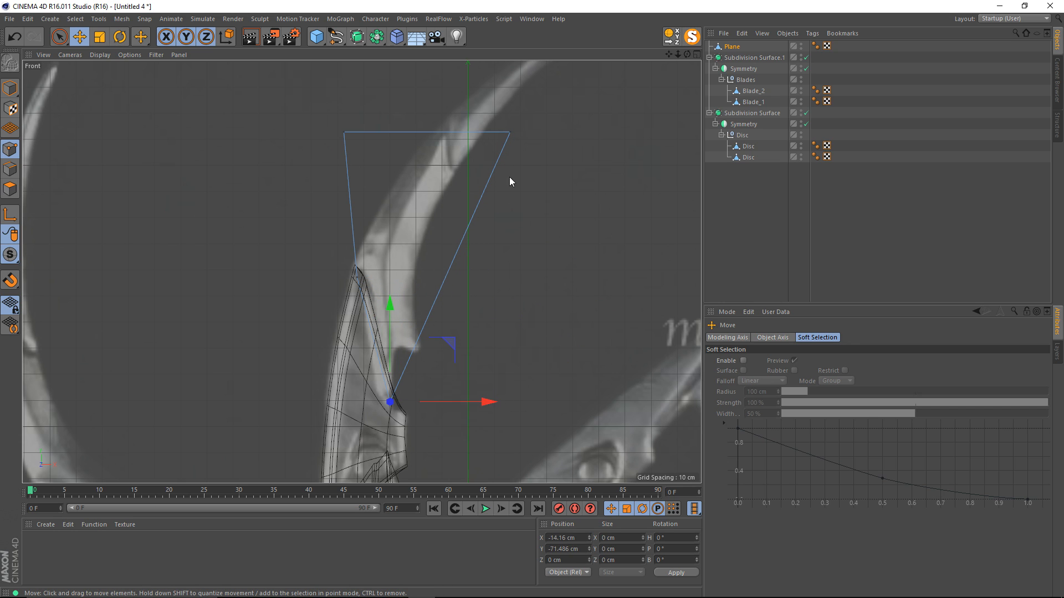
Step: Move the plane's upper corner points onto the reference section's end, to about X 11.5, Y 17 cm and X 6.5, Y 36.7 cm
left_click(510, 132)
left_click_drag(540, 118, 487, 156)
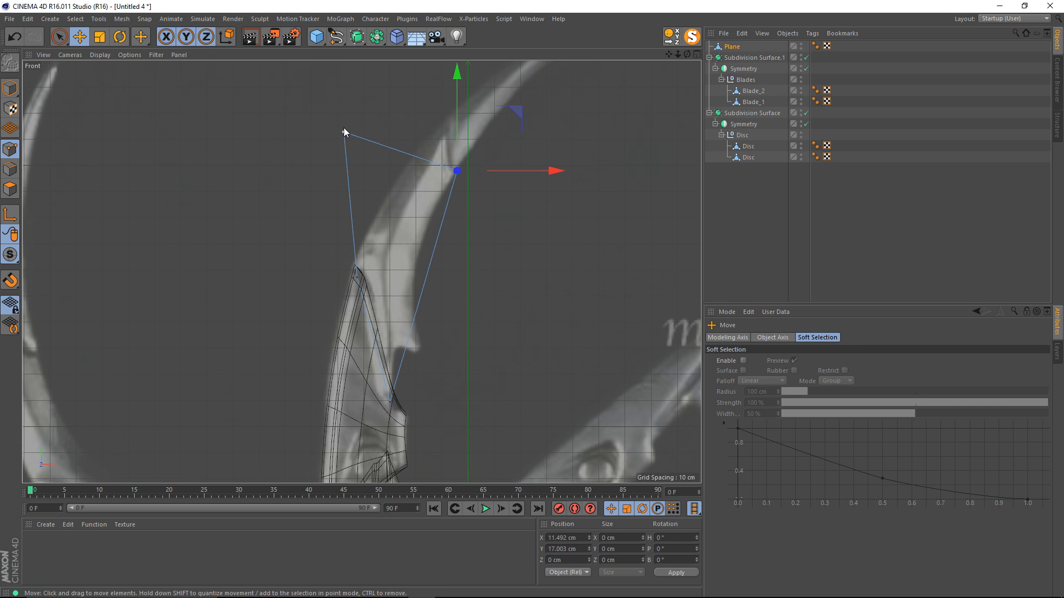
left_click(344, 132)
left_click_drag(408, 111, 440, 98)
left_click_drag(510, 101, 499, 102)
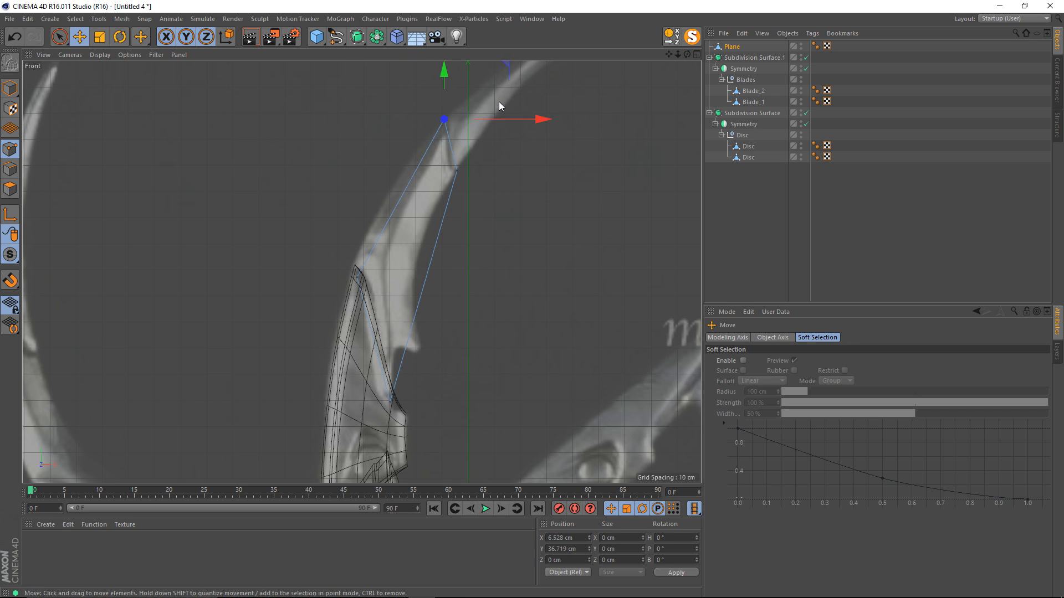
Step: Divide the plane crosswise with three Knife loop cuts along its length
left_click(481, 241)
key("k")
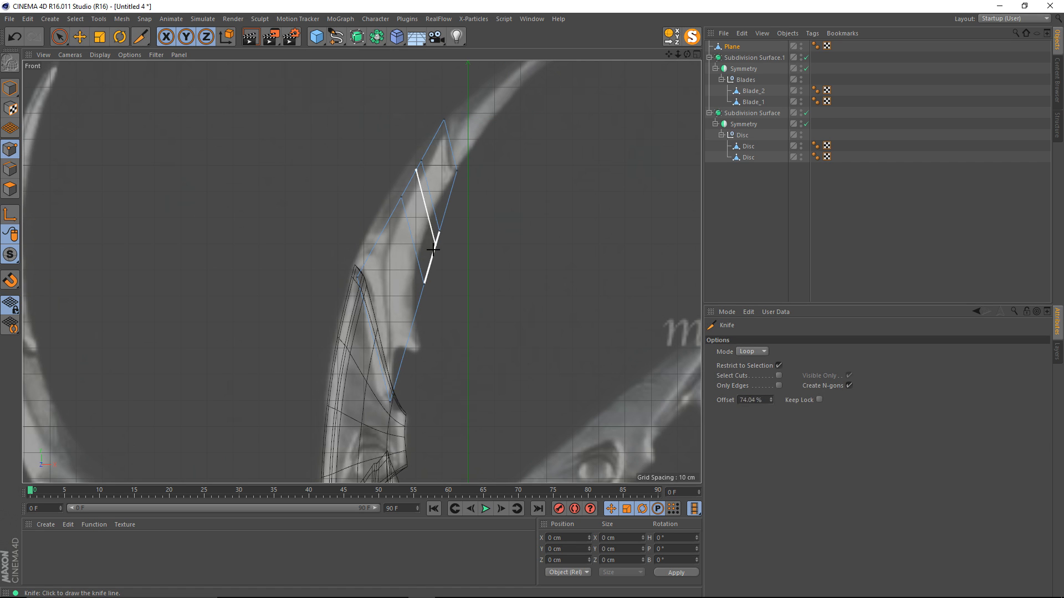
key("e")
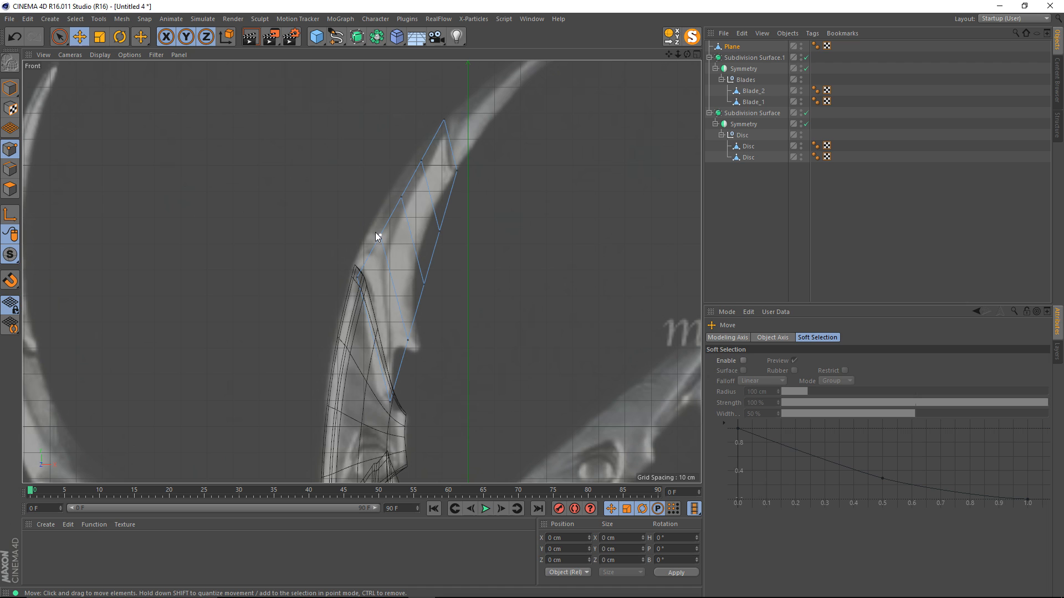
Step: Move the plane's cut points on its outer and inner edges to follow the curve of the reference blade
left_click_drag(415, 210, 440, 131)
left_click(441, 230)
left_click_drag(455, 201, 451, 183)
left_click(424, 284)
left_click_drag(437, 276, 436, 238)
left_click_drag(433, 309, 433, 302)
Step: Adjust the plane's two lower corner points so that end sits neatly over Blade_2's tip and inner edge
left_click(391, 401)
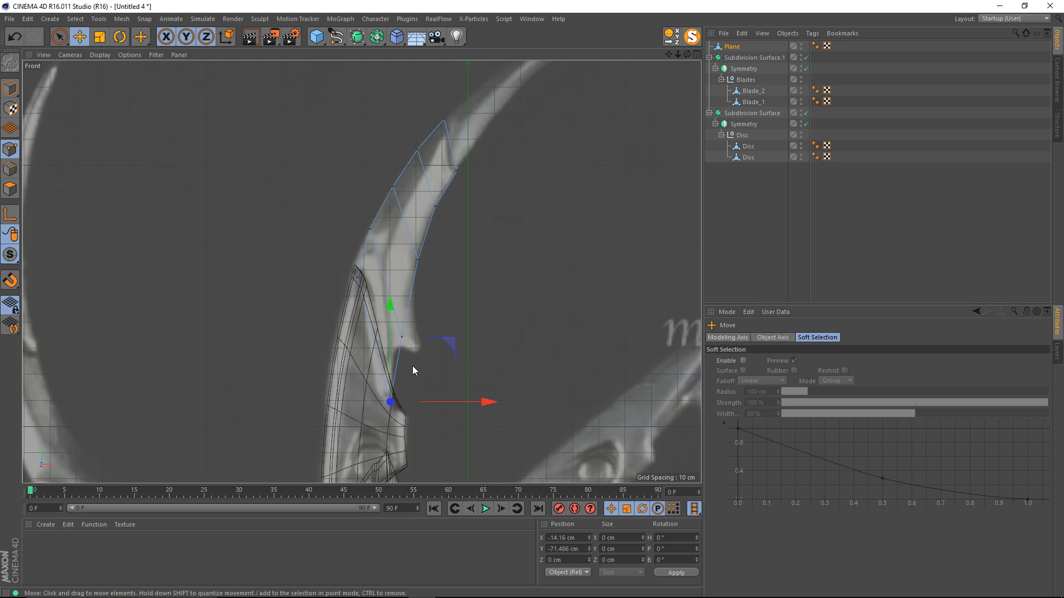
left_click_drag(412, 366, 411, 376)
left_click(357, 278)
left_click_drag(384, 241, 391, 266)
scroll(398, 268, "up", 2)
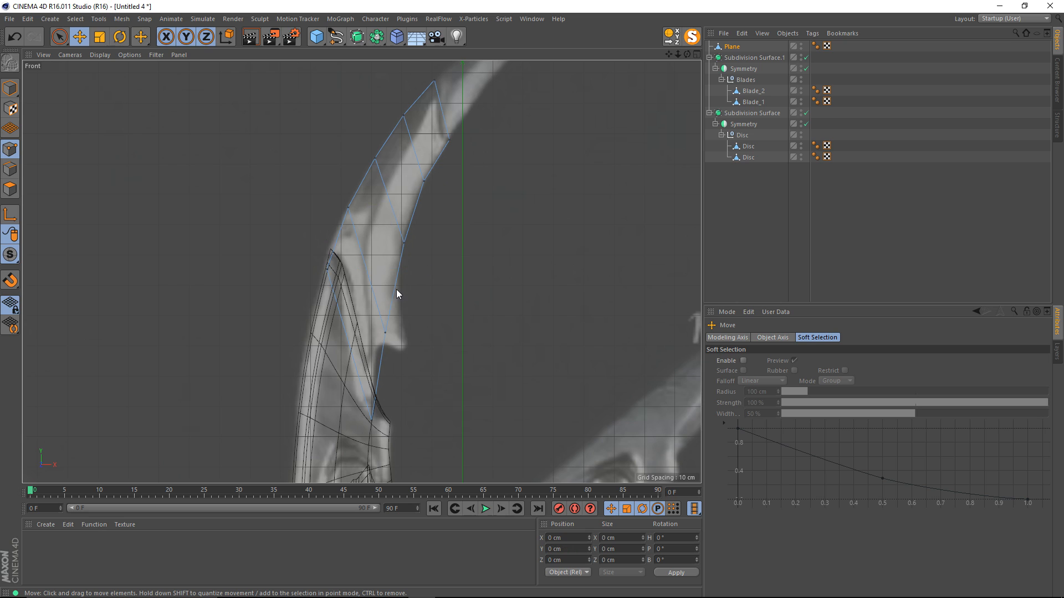
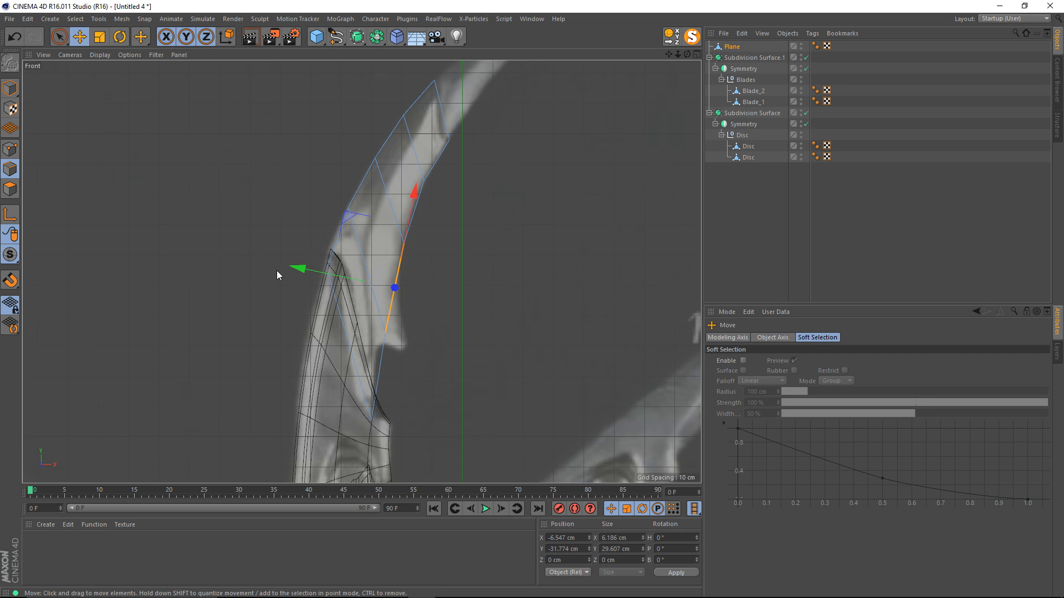
Step: Extrude the plane's lower inner edge outward, shorten it to about 6 cm and place it over the reference spur's tip
left_click_drag(343, 285, 340, 280)
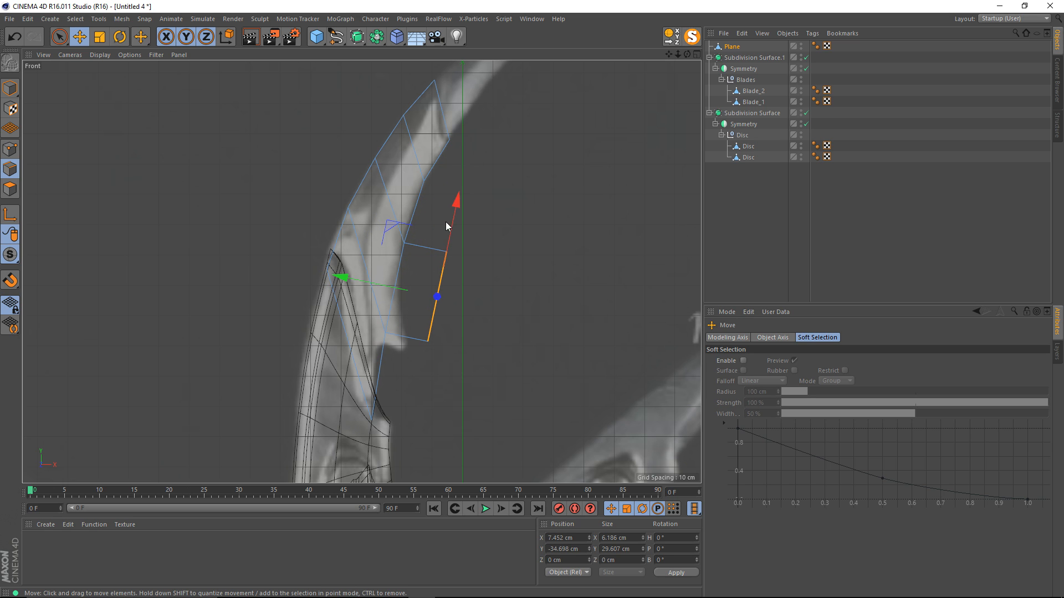
key("t")
key("e")
left_click_drag(430, 271, 461, 272)
key("t")
key("e")
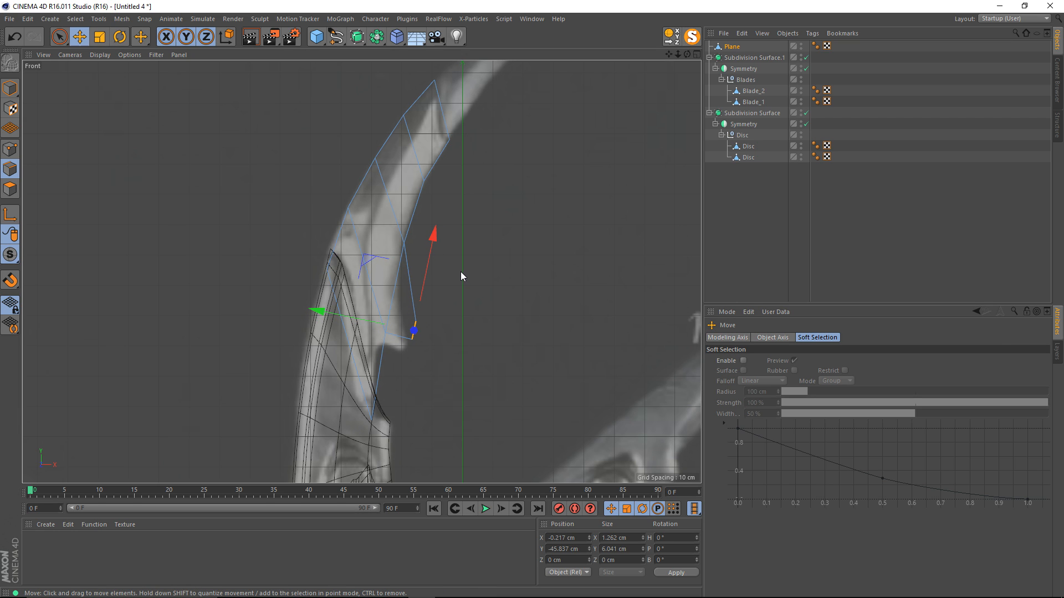
Step: Move the point at the lower base of the extruded spur to about X -11.3 cm, Y -47.3 cm
left_click(9, 147)
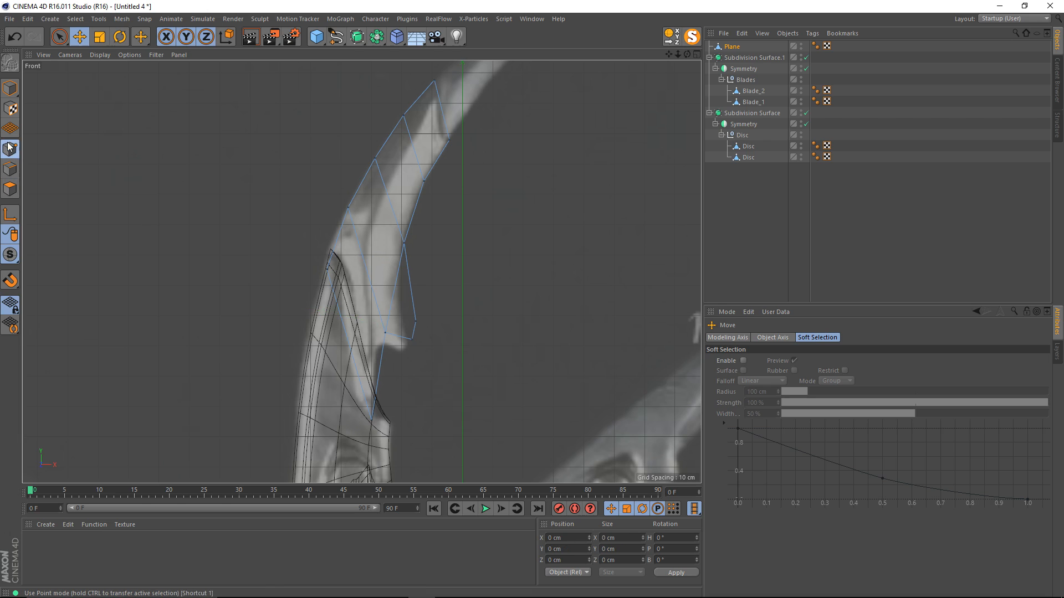
left_click_drag(412, 319, 409, 309)
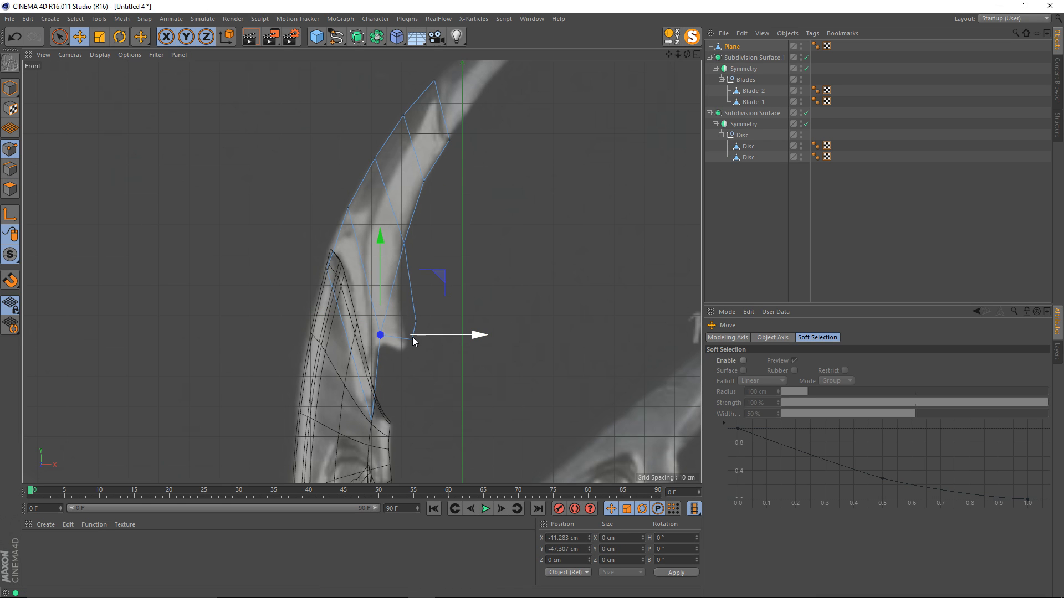
left_click(421, 285)
Step: Add a loop cut across the spur and move its point on the plane's inner edge down to form the notch above the spur
key("k")
key("l")
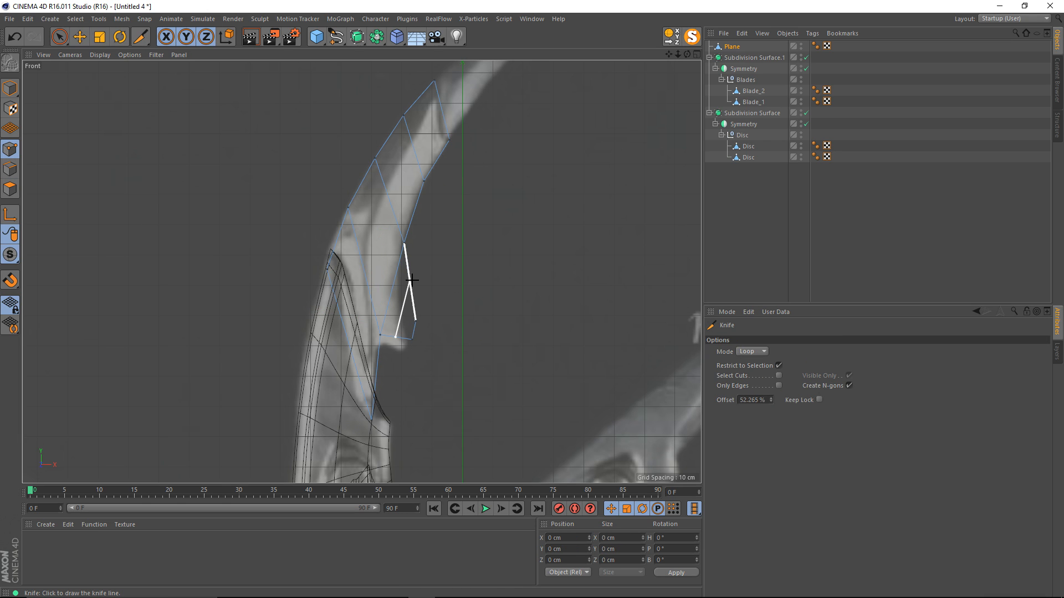
key("e")
left_click(395, 336)
left_click_drag(425, 317, 443, 321)
left_click(411, 338)
left_click(414, 283)
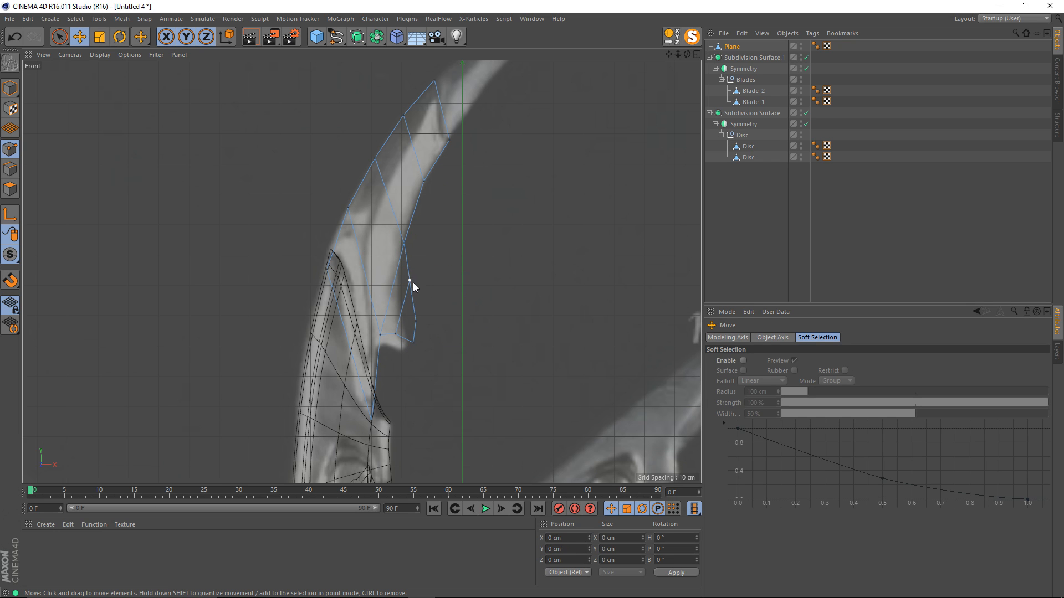
left_click_drag(440, 257, 435, 269)
left_click(417, 321)
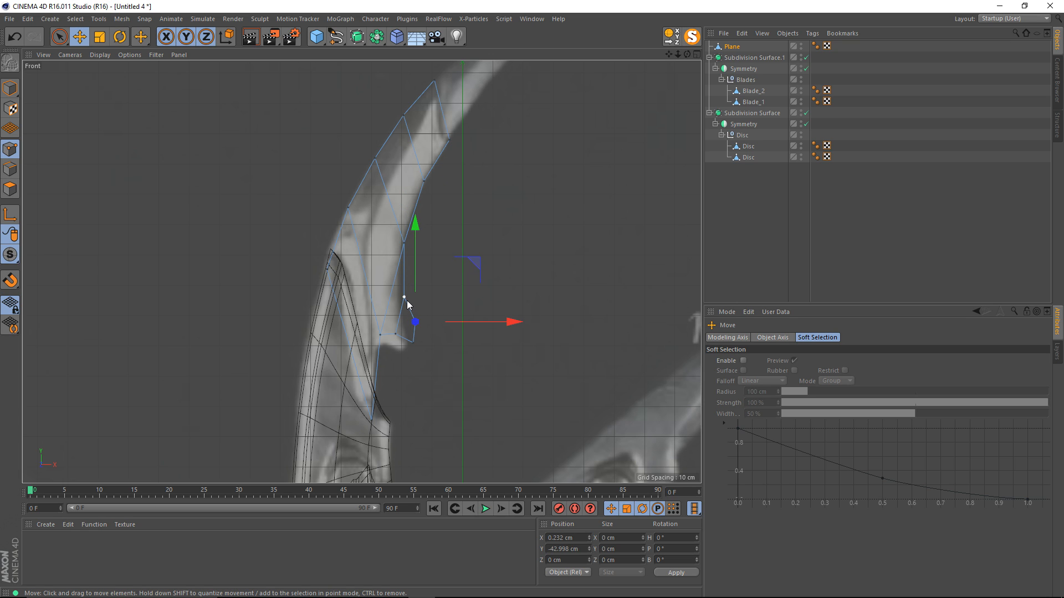
left_click(430, 275)
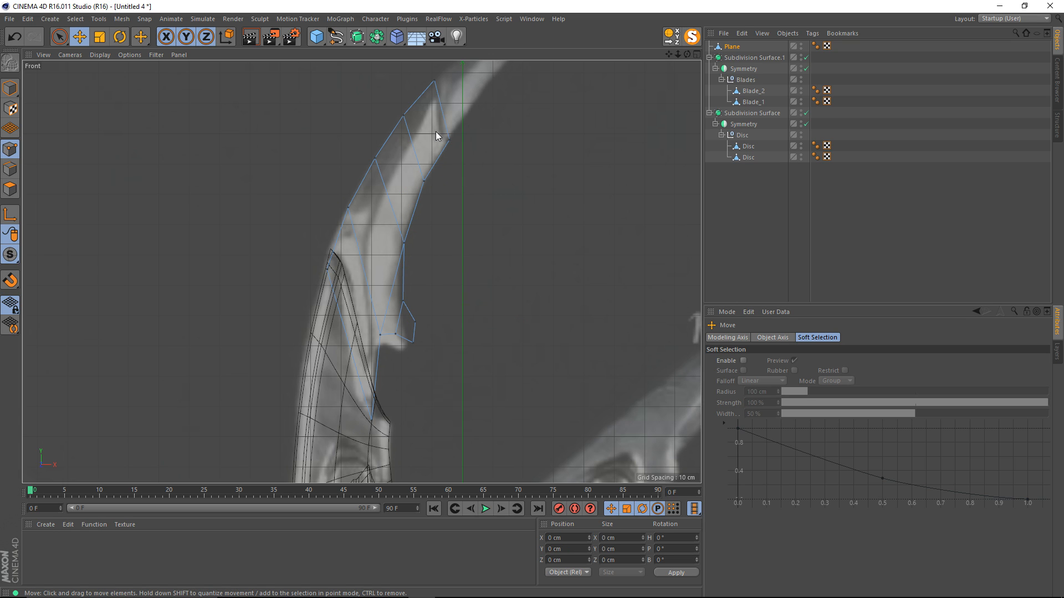
Step: Add a lengthwise loop cut along the middle of the plane and move the middle edges out in Z to give the blade a raised profile
middle_click_drag(436, 131, 442, 144, "alt")
key("k")
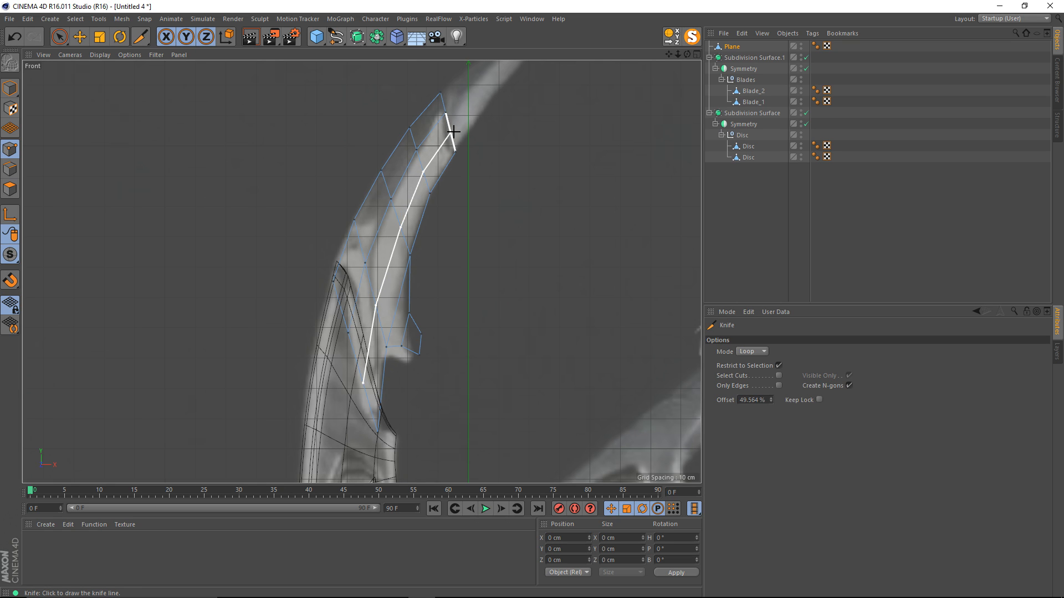
middle_click(438, 234)
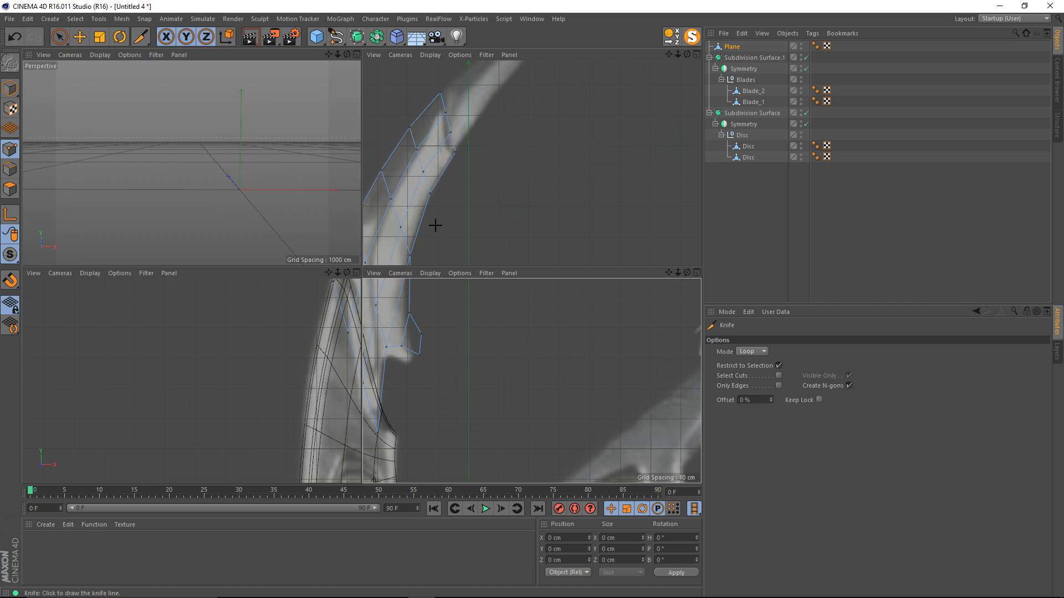
middle_click(332, 211)
scroll(510, 227, "up", 8)
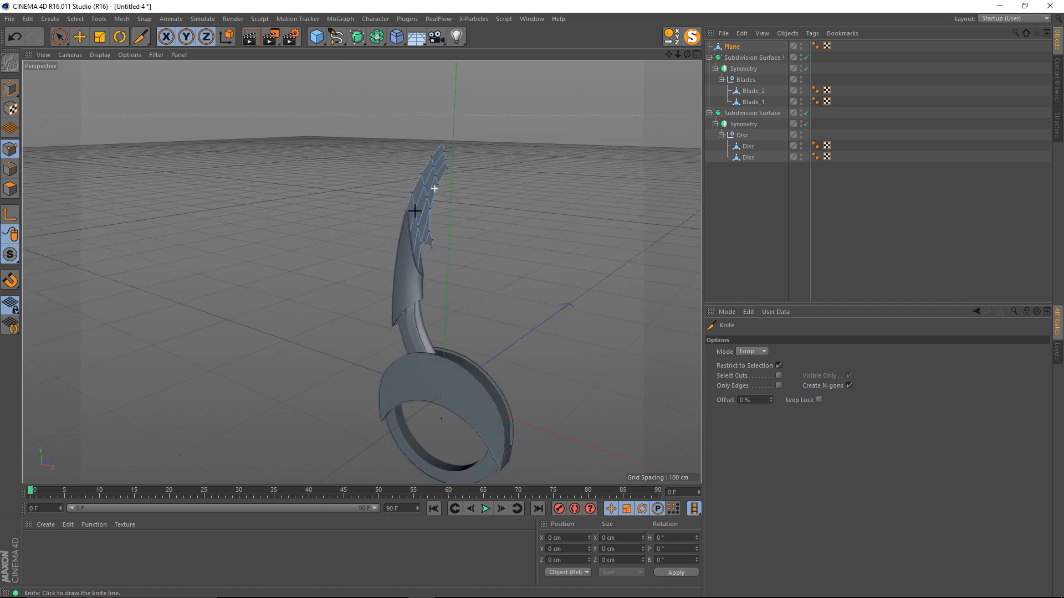
key("e")
double_click(415, 192)
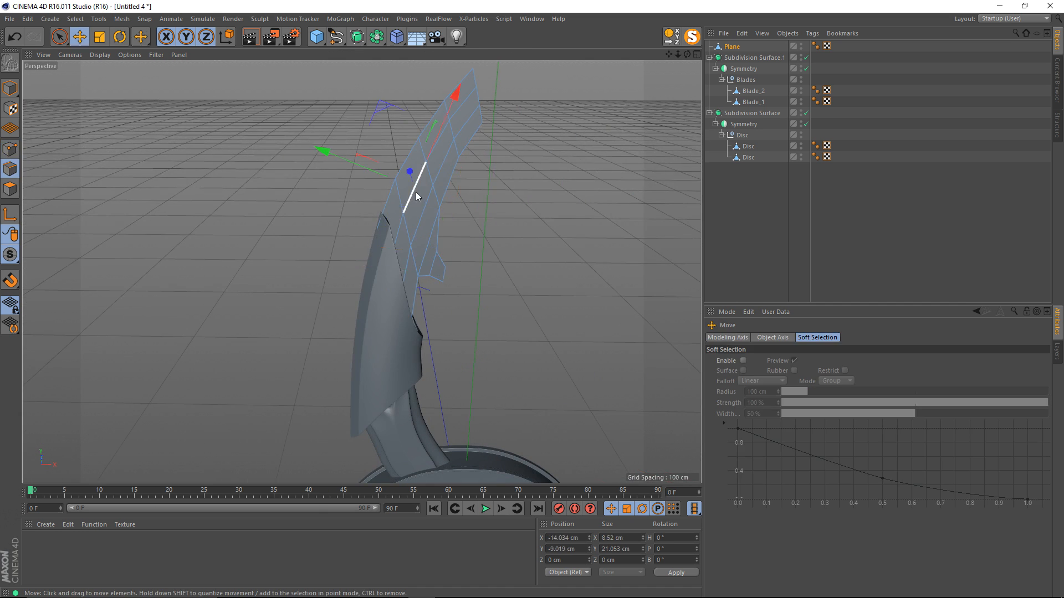
left_click_drag(416, 192, 359, 188, "alt")
left_click_drag(506, 176, 484, 207)
Step: Select the plane's inner border edges including the spur and move them to about Z -3.7 cm
double_click(466, 105)
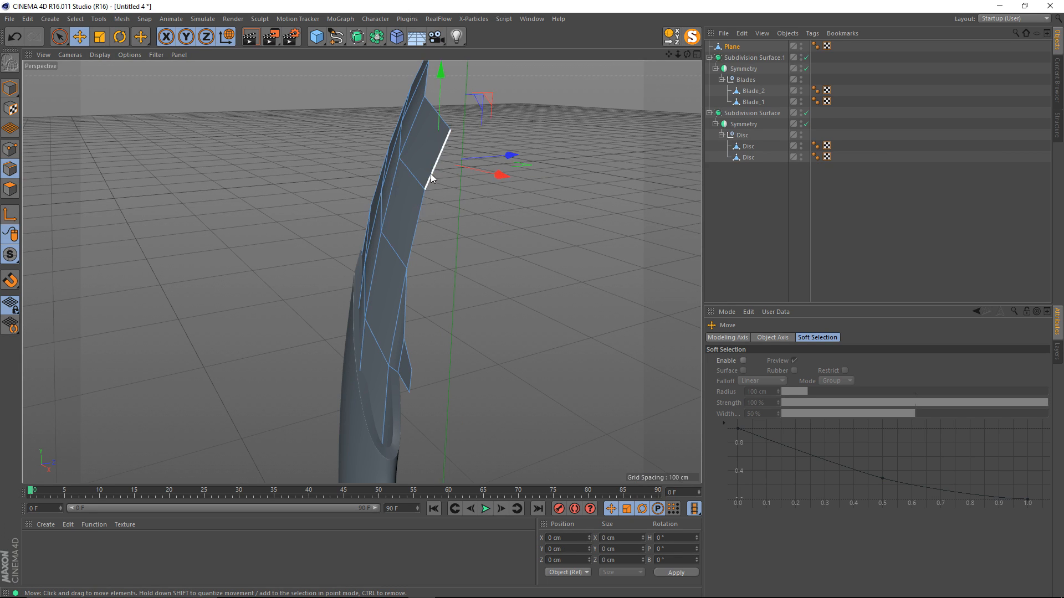
double_click(410, 304)
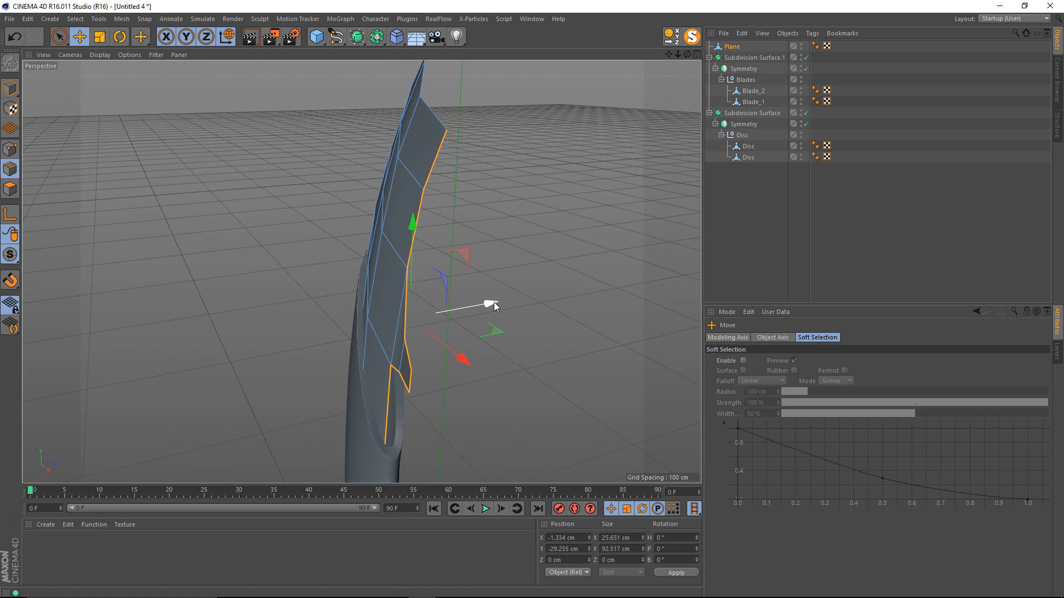
left_click_drag(492, 305, 481, 306)
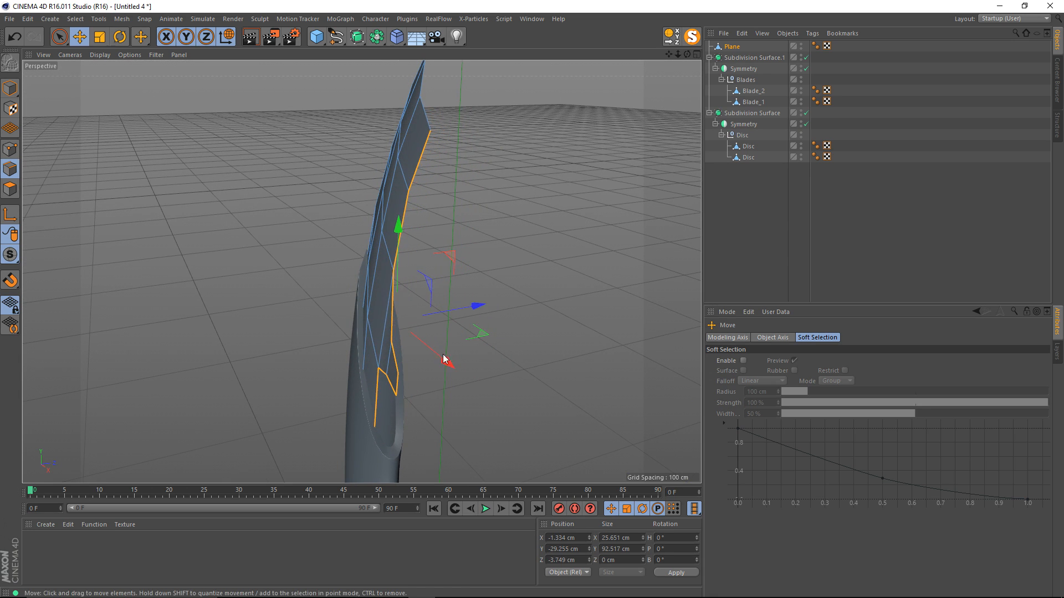
Step: Extrude the selected inner border edges along Z toward the centre and set their Z position to 0
left_click_drag(392, 364, 344, 337, "alt")
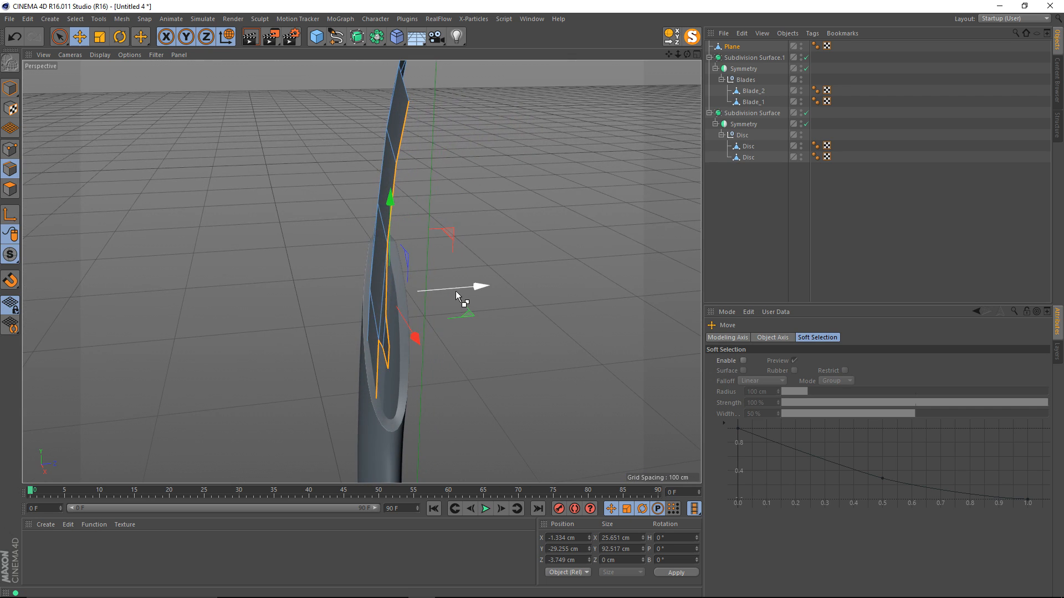
left_click_drag(455, 290, 490, 303)
key("t")
key("e")
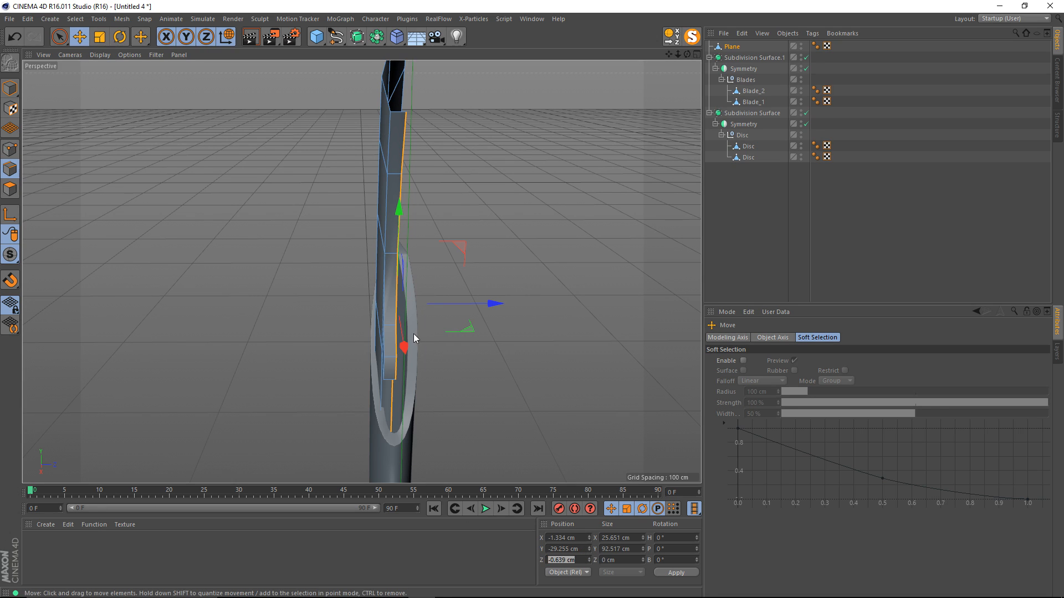
type("0")
key("Return")
key("ctrl+z")
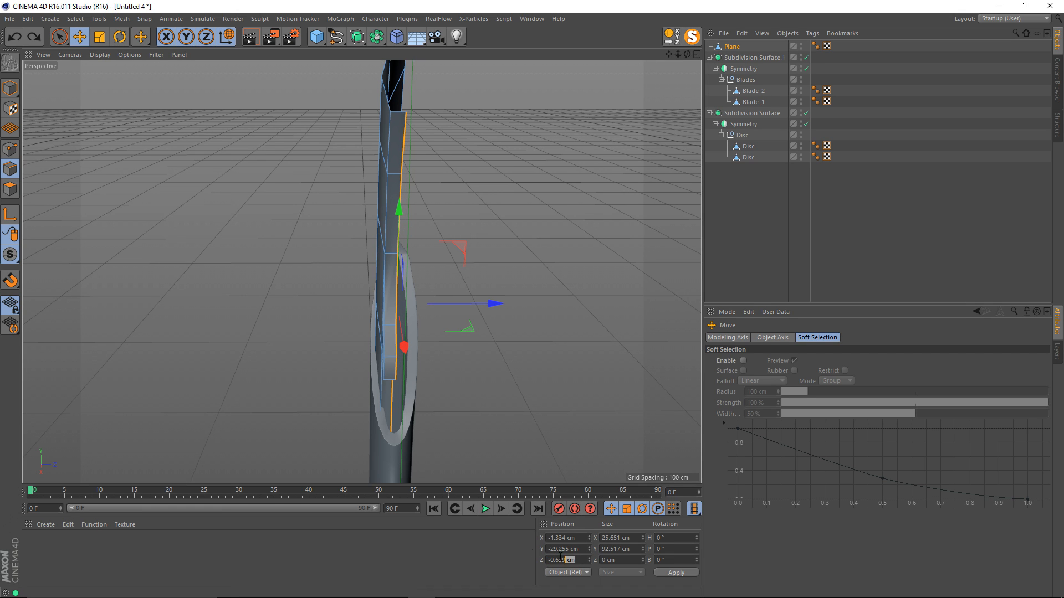
type("0")
key("Return")
Step: Place the plane inside the Blades group and rename it Blade_3
left_click_drag(601, 202, 689, 197, "alt")
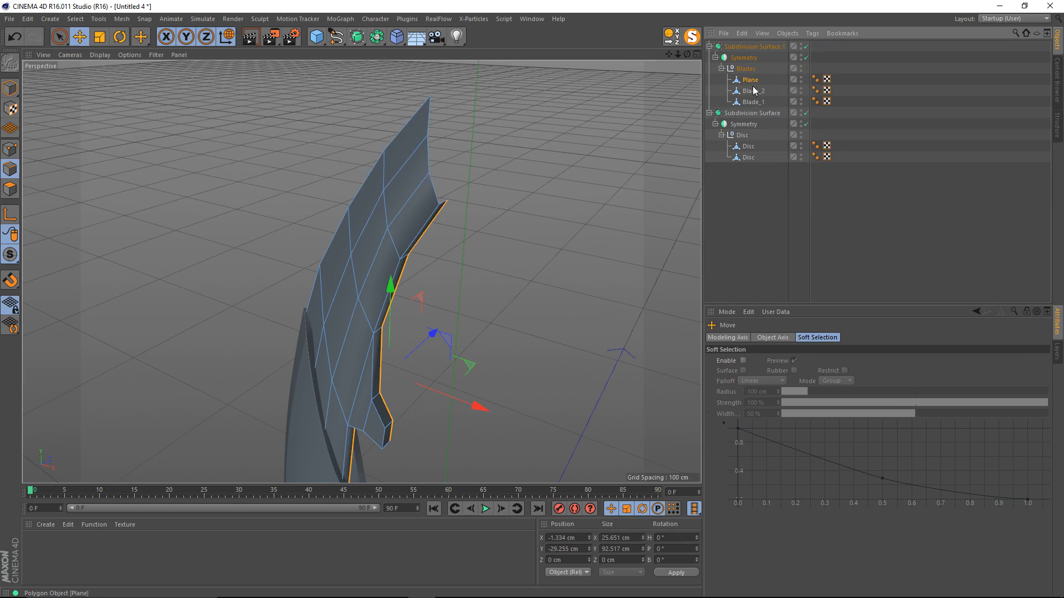
double_click(751, 80)
type("Blade_3")
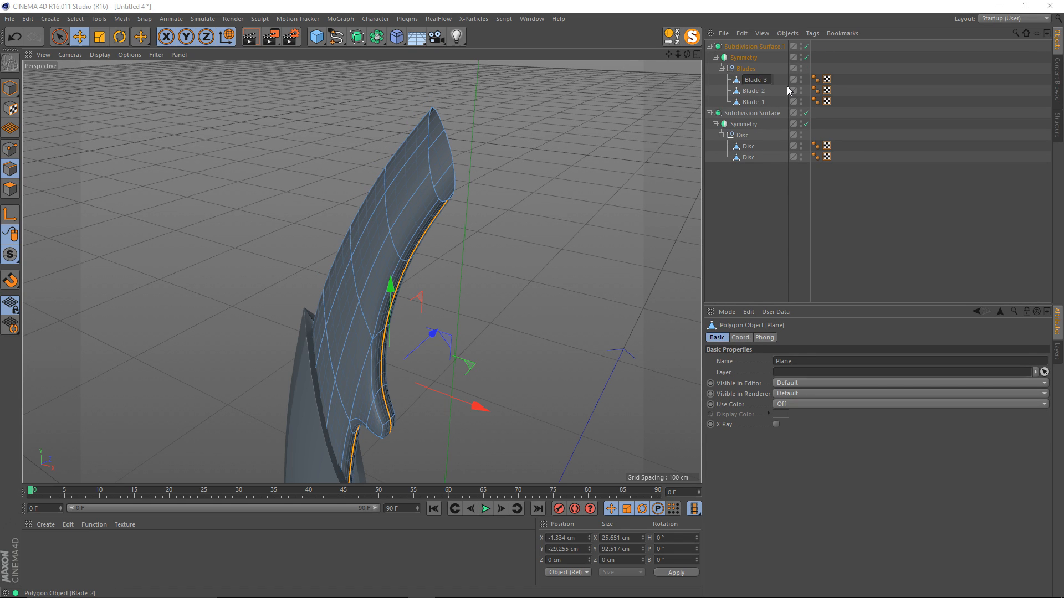
key("Return")
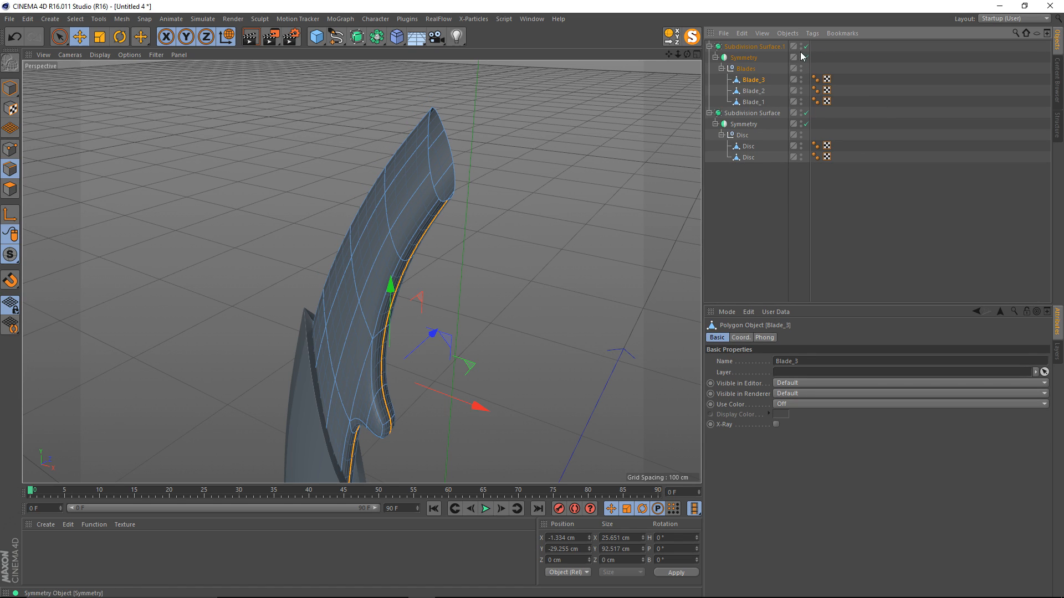
Step: Turn off Subdivision Surface.1 and hide Blade_2 to leave Blade_3's ends accessible for editing
left_click(806, 46)
left_click_drag(421, 227, 652, 175, "alt")
middle_click_drag(650, 172, 620, 130, "alt")
double_click(801, 92, "alt")
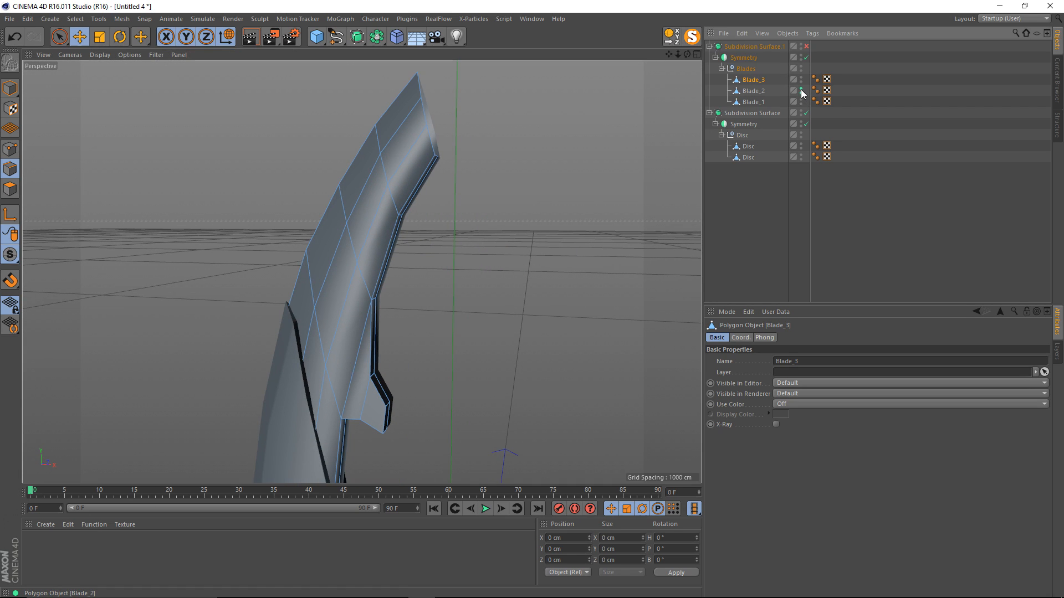
Step: Select the open border edges at Blade_3's upper end and extrude them about 2.5 cm along Z toward the centre
left_click_drag(361, 271, 391, 190, "alt")
key("s")
scroll(390, 192, "up", 3)
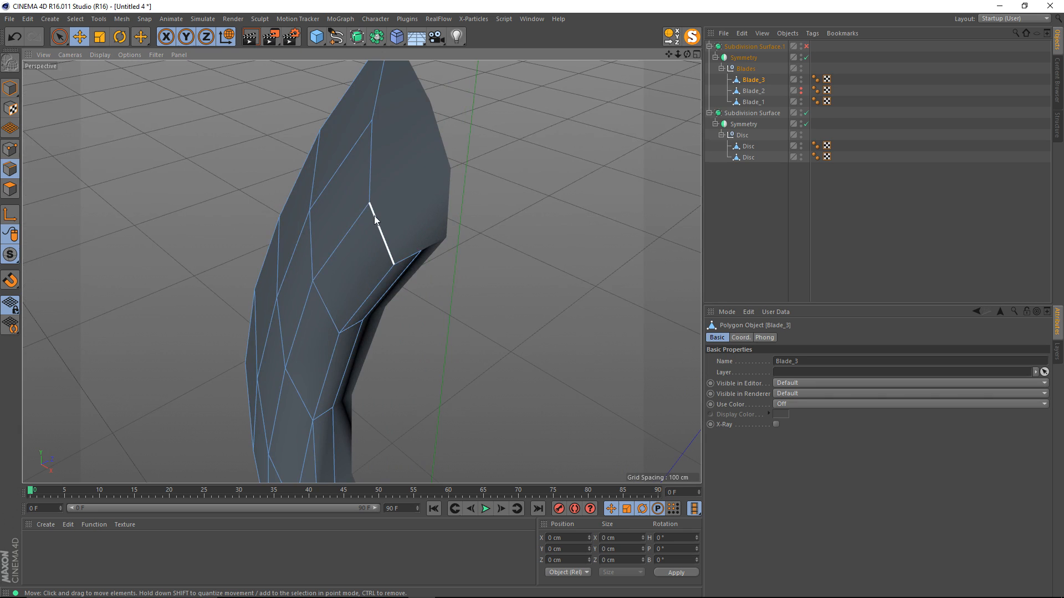
double_click(347, 175)
left_click_drag(367, 240, 342, 246, "alt")
left_click_drag(405, 226, 149, 330, "alt")
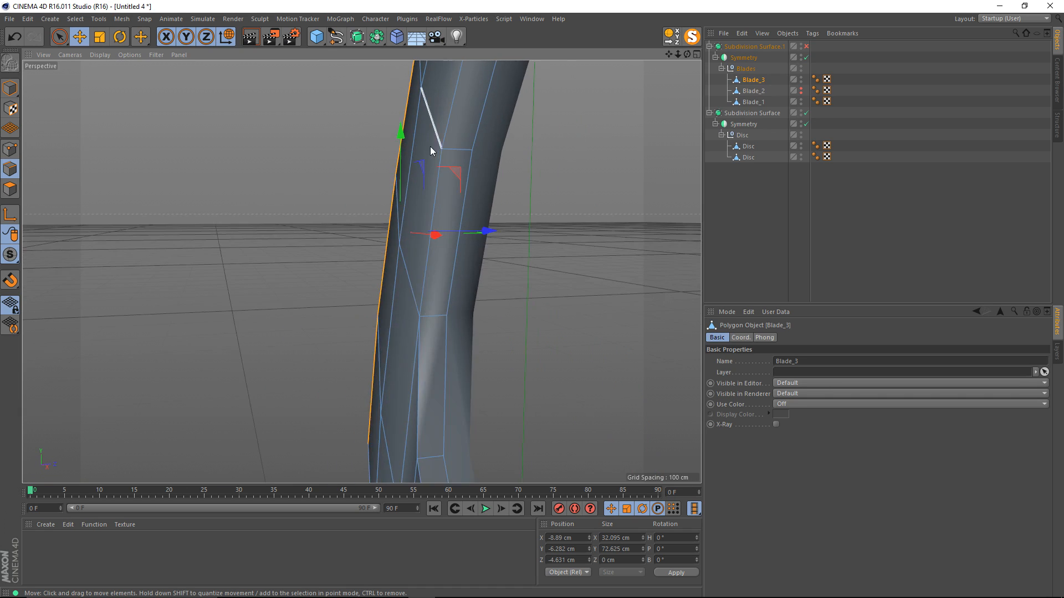
middle_click_drag(430, 146, 364, 229, "alt")
left_click_drag(364, 229, 440, 273, "alt")
double_click(397, 184)
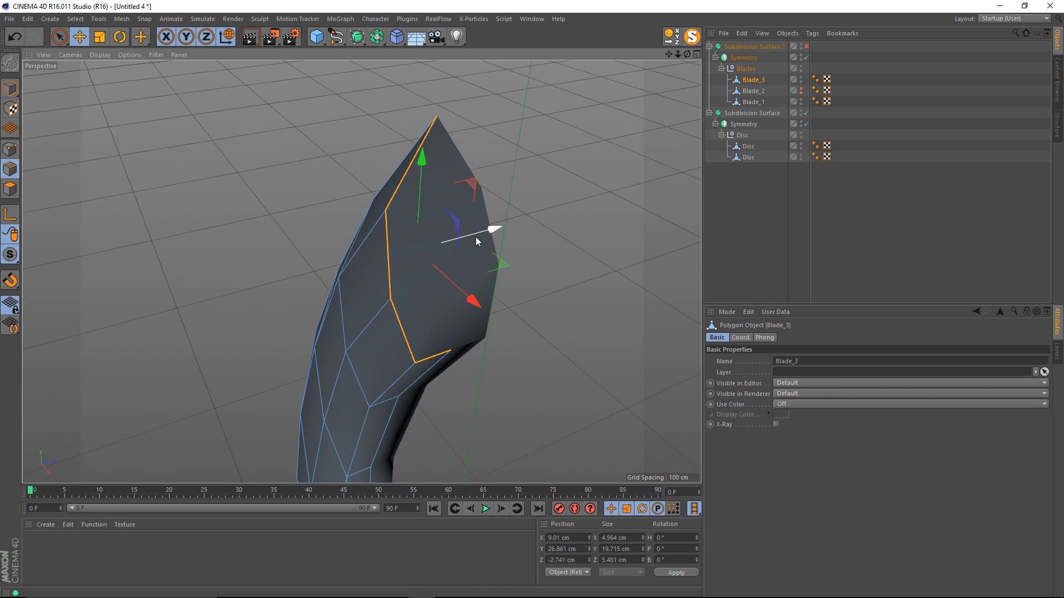
left_click_drag(476, 241, 502, 224)
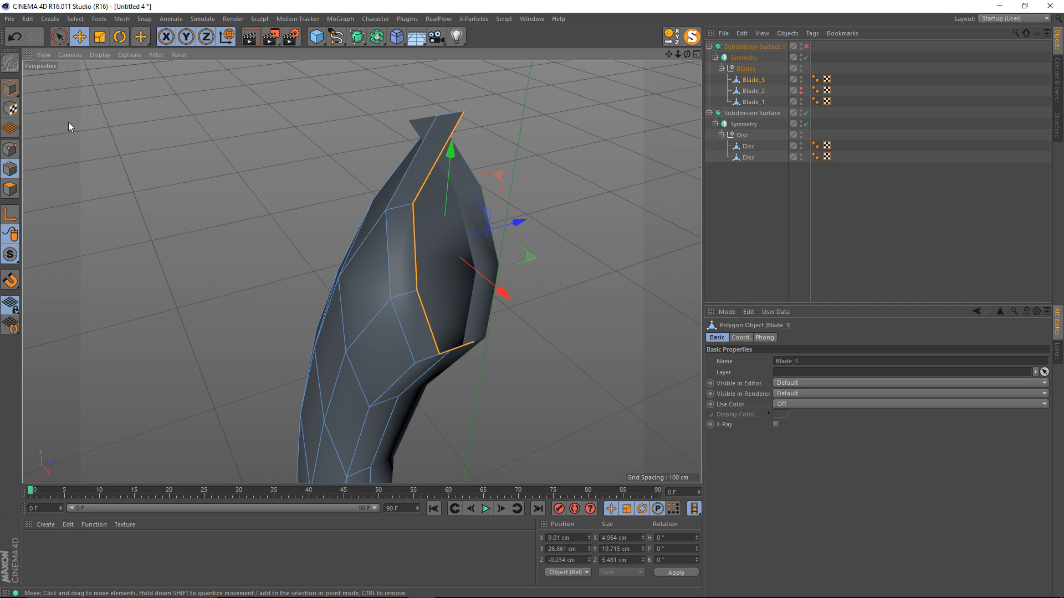
Step: Move the overshooting top point of the extruded upper rim back toward the centre plane and down below the tip
left_click(10, 149)
left_click(461, 113)
left_click_drag(461, 113, 461, 141, "alt")
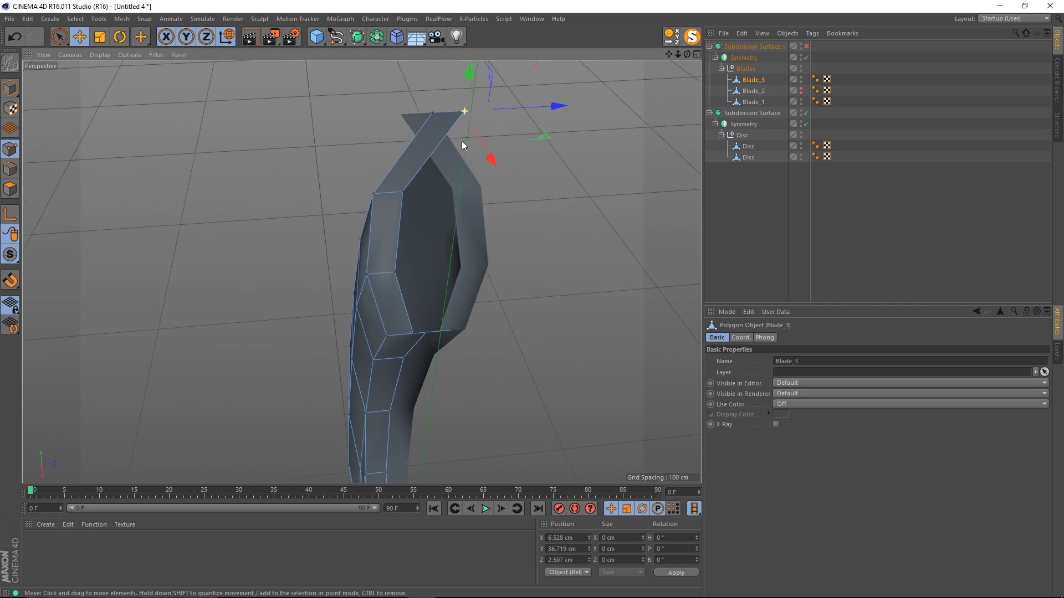
left_click_drag(528, 109, 500, 113)
mouse_move(501, 112)
left_mouse_down("alt")
mouse_move(527, 130)
mouse_move(488, 123)
left_mouse_up("alt")
left_click_drag(416, 125, 427, 209)
left_click_drag(426, 209, 408, 308)
Step: Adjust the remaining points of Blade_3's extruded upper rim to even out its border and keep it from crossing the centre
left_click(361, 294)
scroll(382, 294, "up", 2)
left_click_drag(408, 248, 405, 210)
left_click_drag(502, 268, 468, 270)
left_click_drag(467, 270, 397, 271, "alt")
left_click(202, 247)
left_click_drag(204, 151, 204, 116)
left_click(325, 267)
scroll(325, 270, "up", 3)
left_click_drag(436, 254, 432, 255)
Step: Select the open border edges at Blade_3's lower end and extrude them along Z to about Z 0.65 cm
right_click_drag(475, 264, 413, 277, "alt")
middle_click_drag(421, 421, 394, 194, "alt")
middle_click_drag(391, 371, 407, 240, "alt")
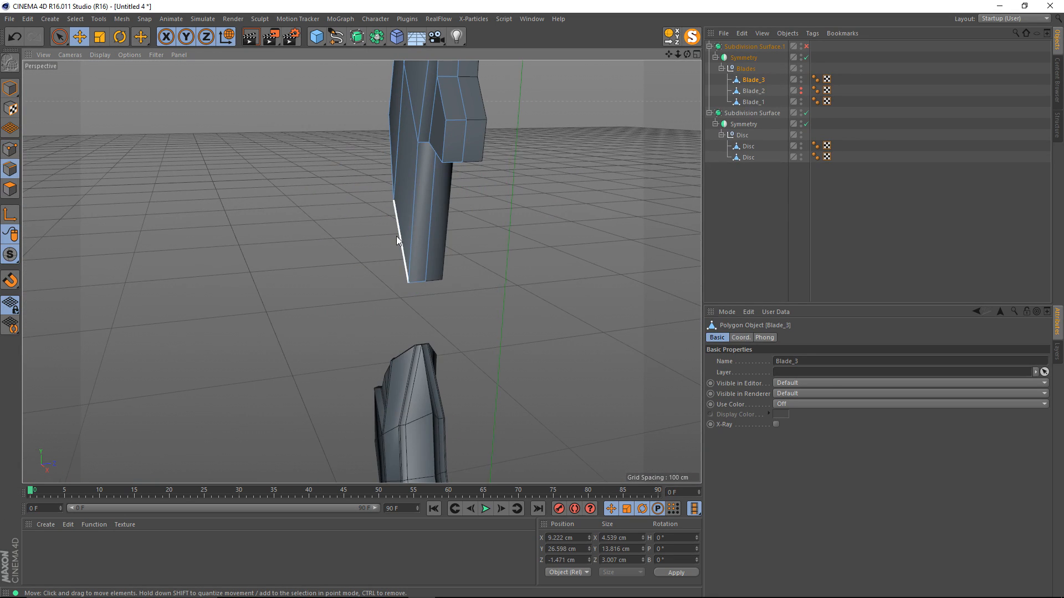
left_click(396, 238)
left_click_drag(397, 238, 646, 186, "alt")
left_click_drag(389, 187, 349, 218, "alt")
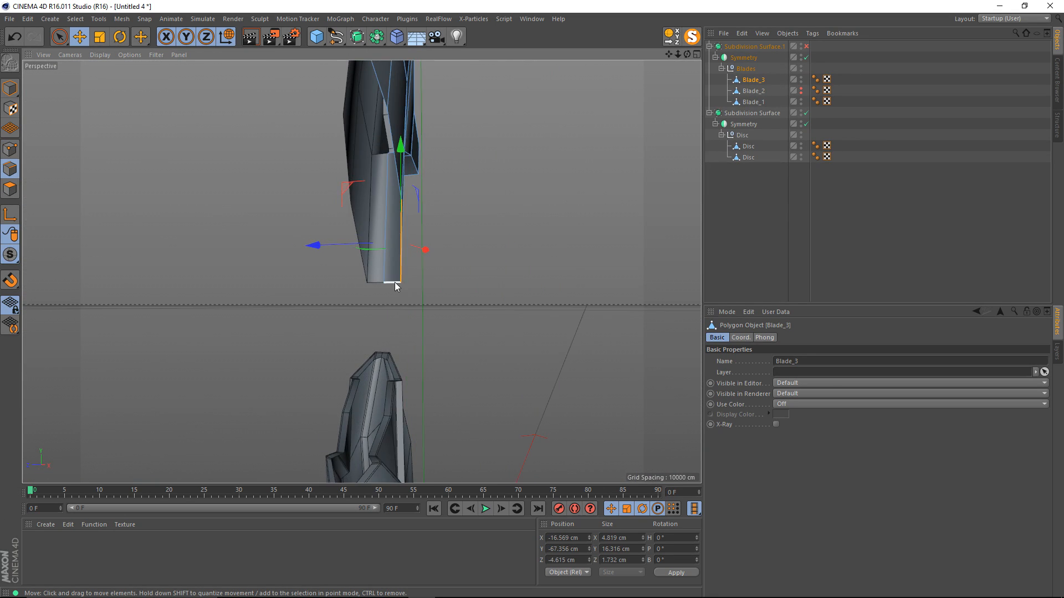
left_click(394, 283, "shift")
middle_click_drag(375, 118, 350, 200, "alt")
left_click(368, 240, "shift")
left_click(345, 153, "shift")
left_click_drag(272, 244, 258, 245, "ctrl")
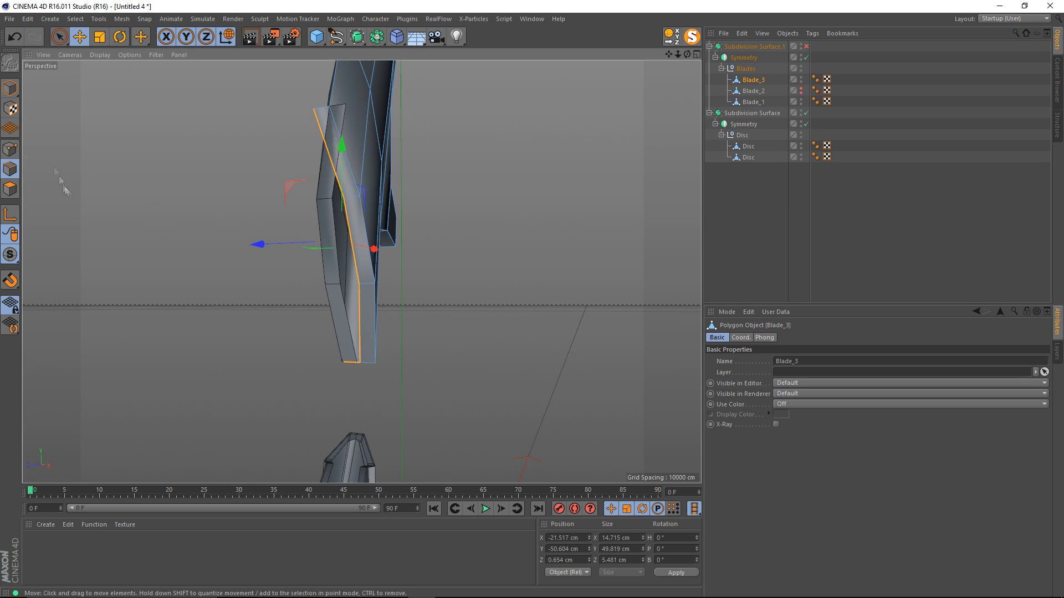
Step: Move the upper point of the extruded lower rim back to its own side of the centre and inside the blade outline
left_click(10, 149)
left_click(314, 110)
left_click_drag(327, 138, 373, 162, "alt")
left_click_drag(372, 162, 289, 183, "alt")
left_click_drag(290, 233, 314, 233)
right_click_drag(314, 233, 355, 233, "alt")
left_click_drag(345, 234, 366, 203)
Step: Raise the bottom points of the extruded lower rim and pull the overlapping corner back toward the centre plane
middle_click_drag(387, 366, 358, 124, "alt")
left_click(390, 341)
left_click_drag(390, 283, 390, 211)
left_click(342, 341)
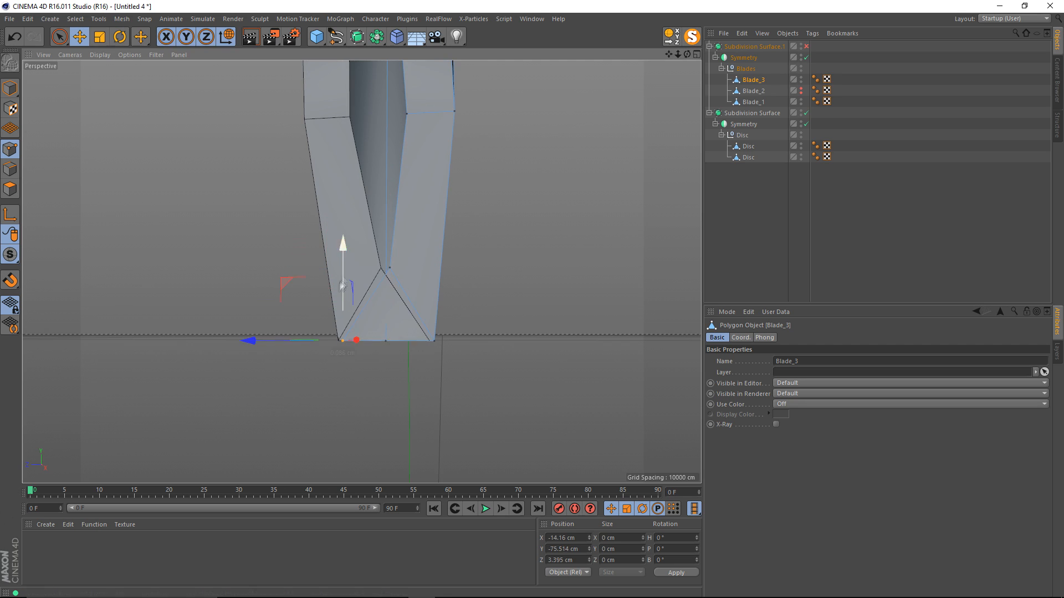
left_click_drag(342, 286, 342, 233)
left_click_drag(278, 289, 321, 289)
right_click_drag(332, 288, 366, 282, "alt")
left_click_drag(390, 226, 390, 136)
Step: Reposition the remaining inner point of the lower rim in depth and deselect it
left_click_drag(390, 221, 419, 202, "alt")
left_click_drag(456, 185, 355, 205, "alt")
left_click(344, 294)
left_click_drag(397, 307, 299, 294, "alt")
left_click_drag(272, 299, 425, 301)
right_click_drag(425, 301, 313, 297, "alt")
left_click_drag(313, 297, 398, 267, "alt")
left_click(400, 177)
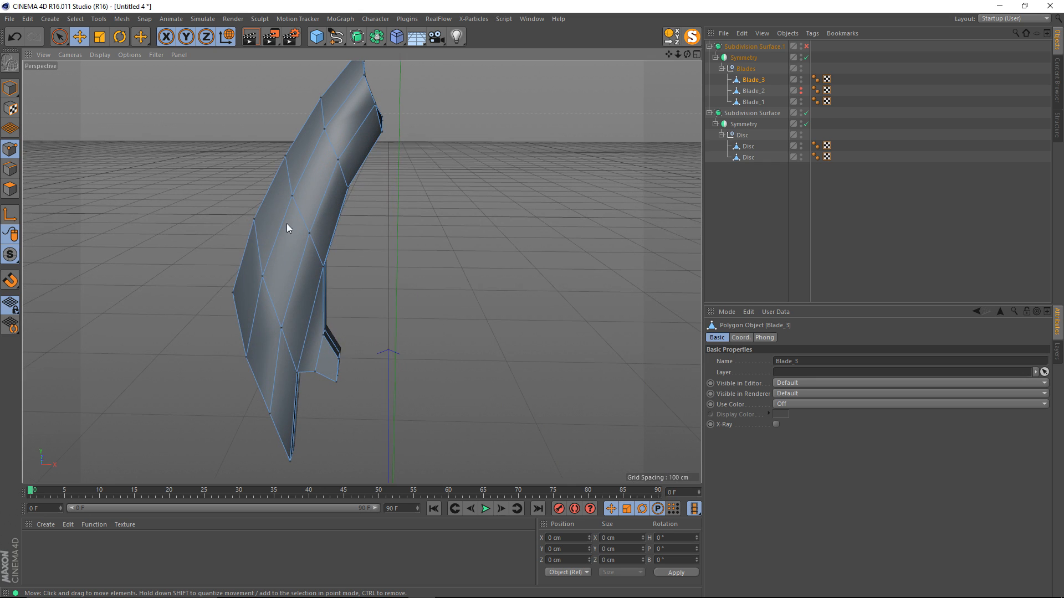
Step: Add tight supporting loop cuts beside Blade_3's lengthwise ridge and the rim at its upper tip
left_click_drag(287, 227, 233, 244, "alt")
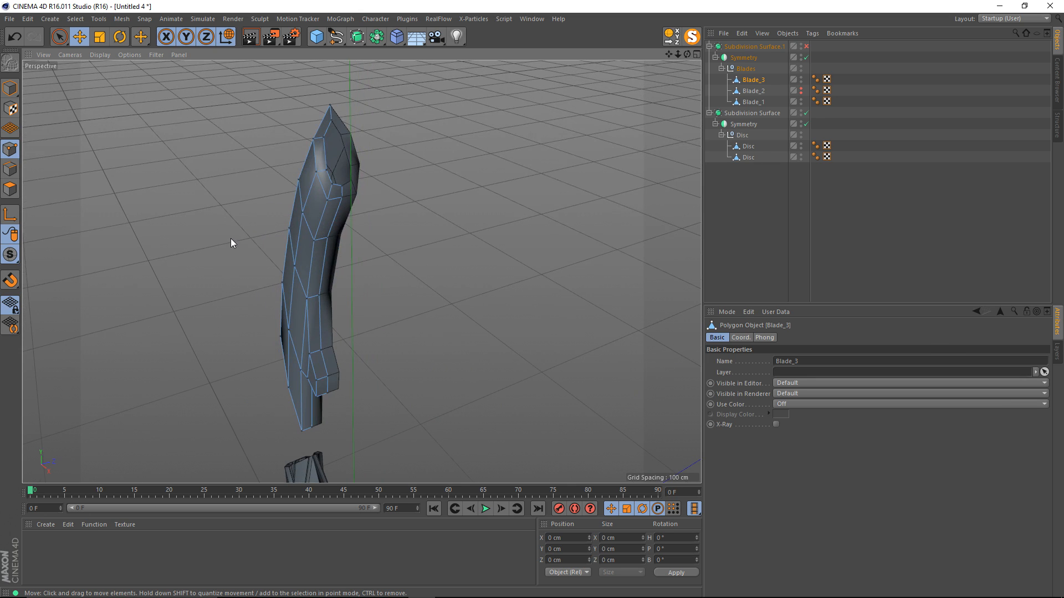
key("k")
key("l")
scroll(311, 166, "up", 5)
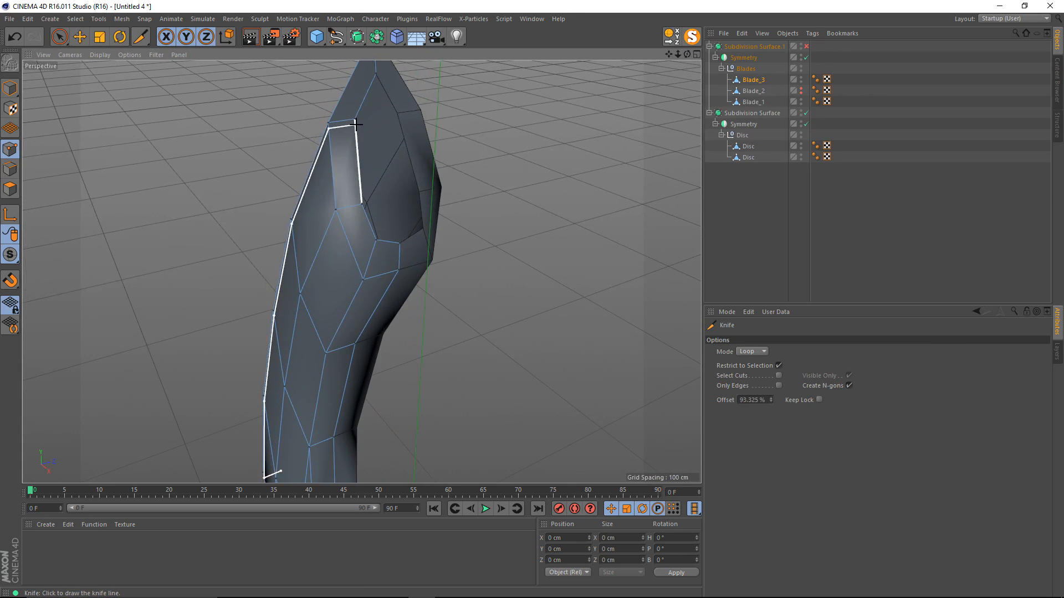
left_click(356, 123)
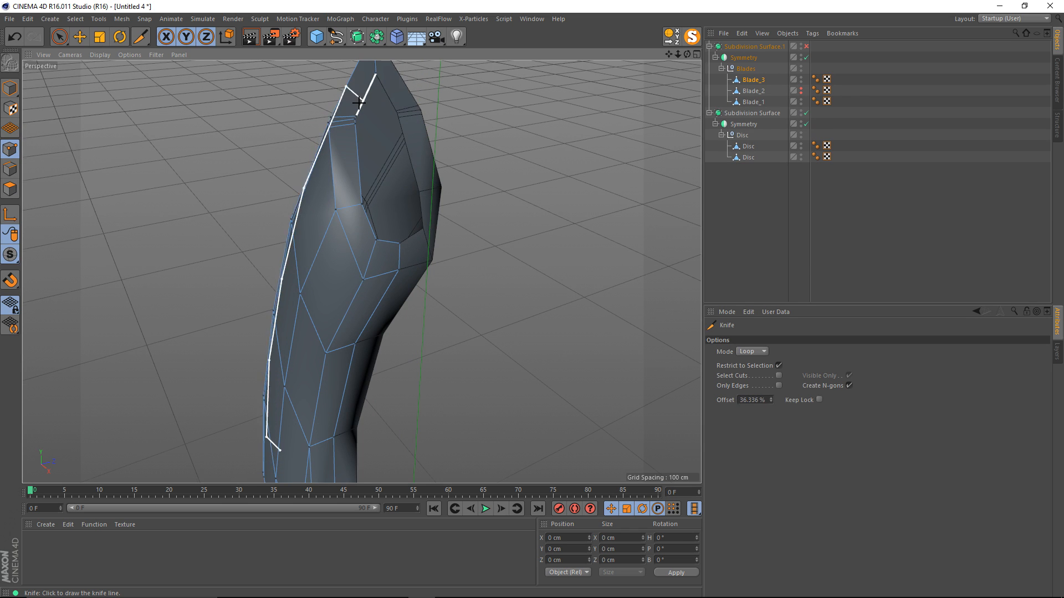
left_click_drag(359, 103, 406, 238, "alt")
left_click(372, 146)
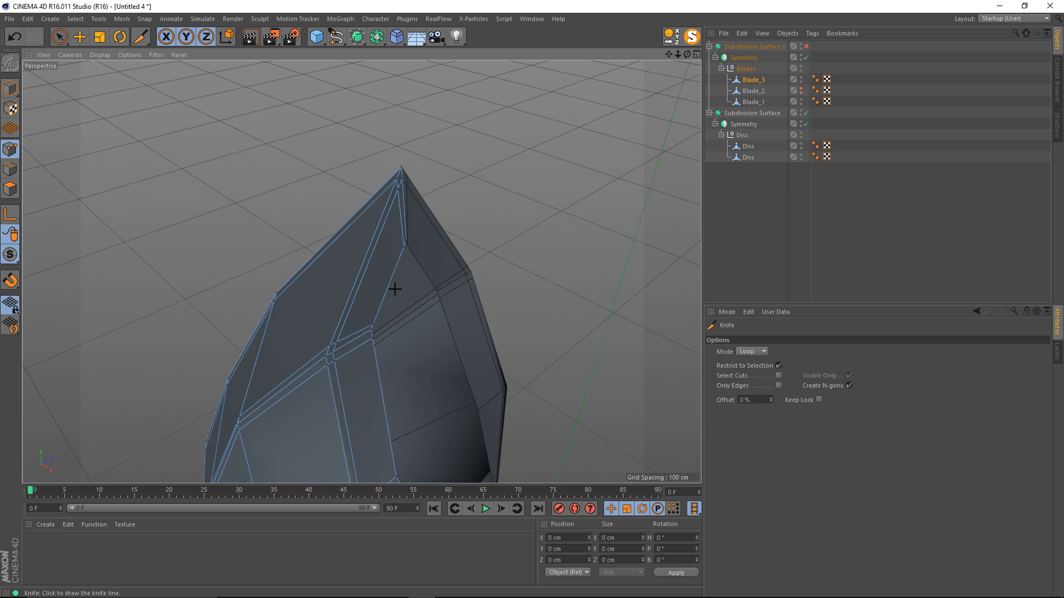
Step: Add a supporting loop cut close to the back-edge corner below Blade_3's upper tip
left_click_drag(394, 289, 325, 150, "alt")
left_click(326, 137)
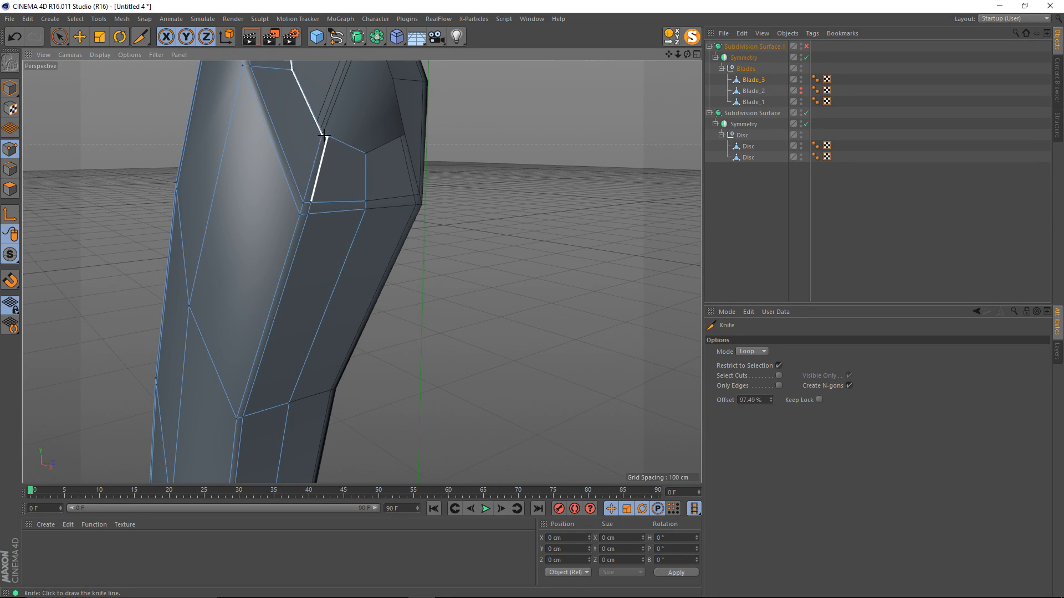
left_click(318, 128)
scroll(285, 225, "down", 5)
left_click_drag(285, 225, 333, 191, "alt")
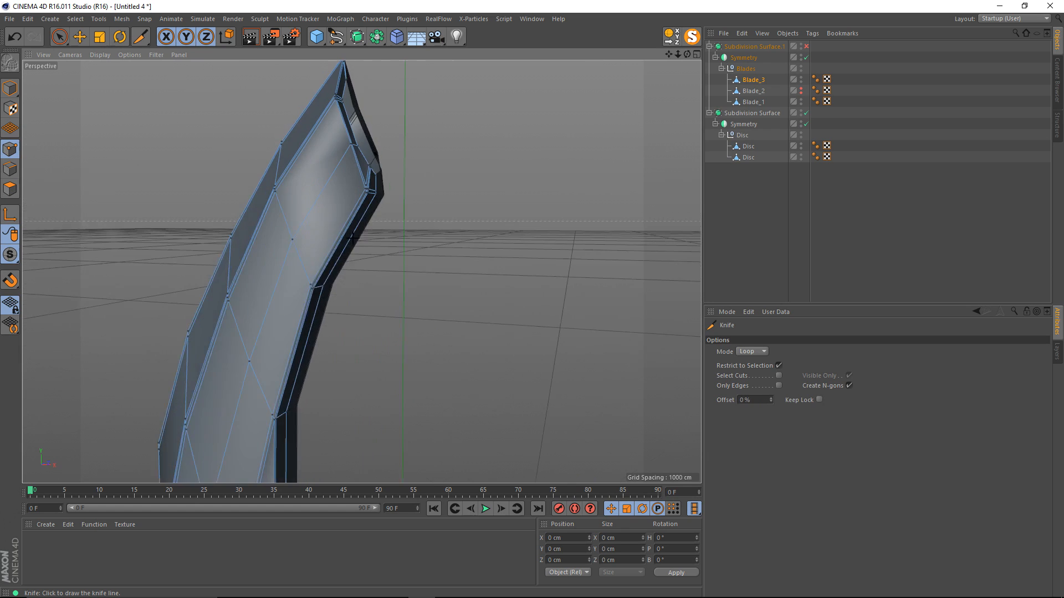
Step: Add a tight supporting loop cut just below the upper outer corner of Blade_3's lower hook
middle_click_drag(250, 327, 339, 133, "alt")
middle_click_drag(380, 297, 373, 233, "alt")
left_click_drag(373, 233, 335, 211, "alt")
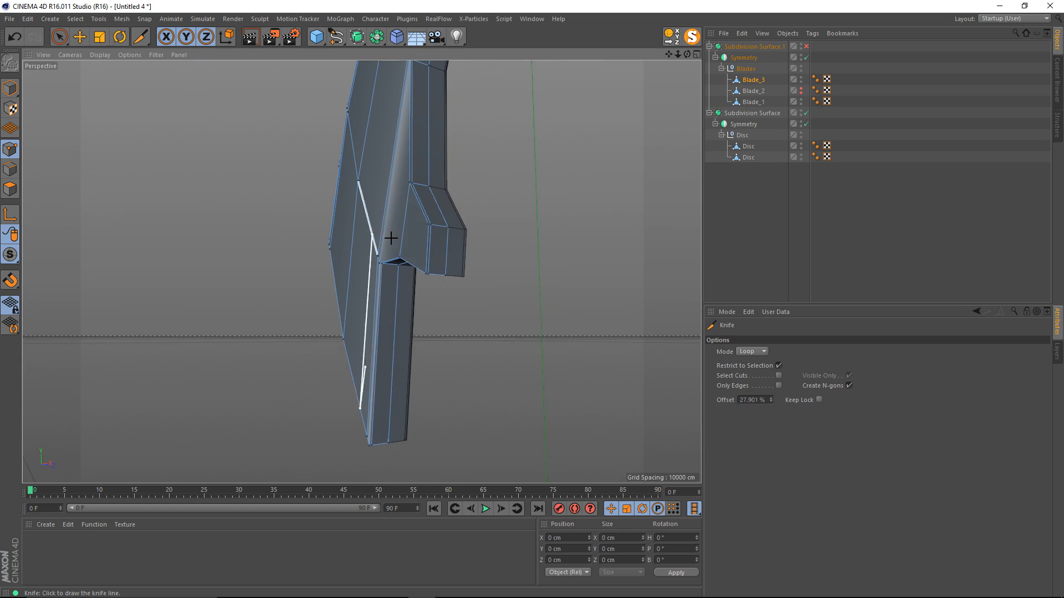
right_click_drag(414, 235, 490, 219, "alt")
left_click_drag(490, 219, 527, 233, "alt")
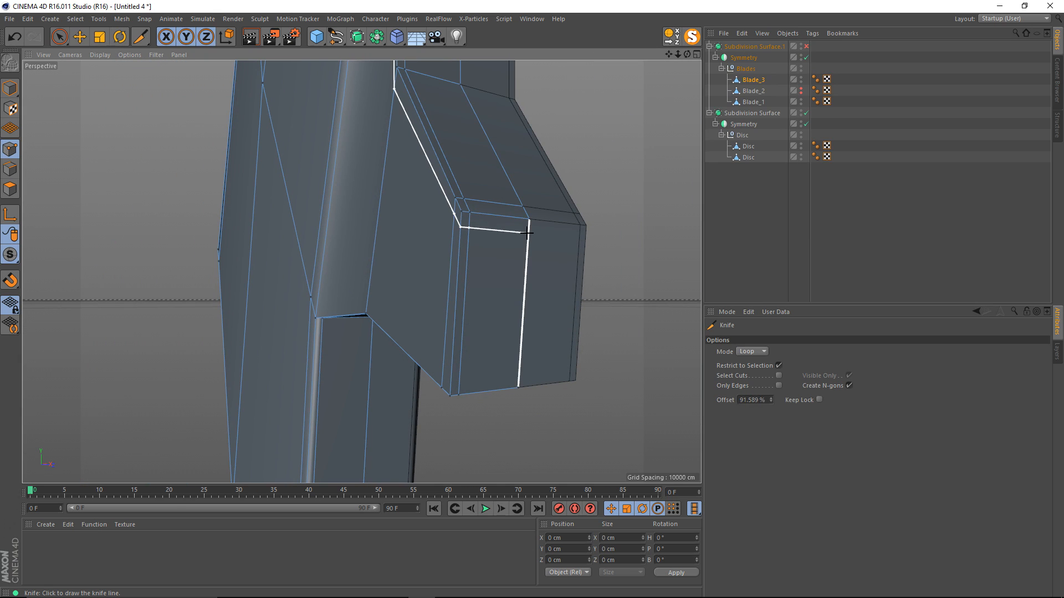
left_click(526, 233)
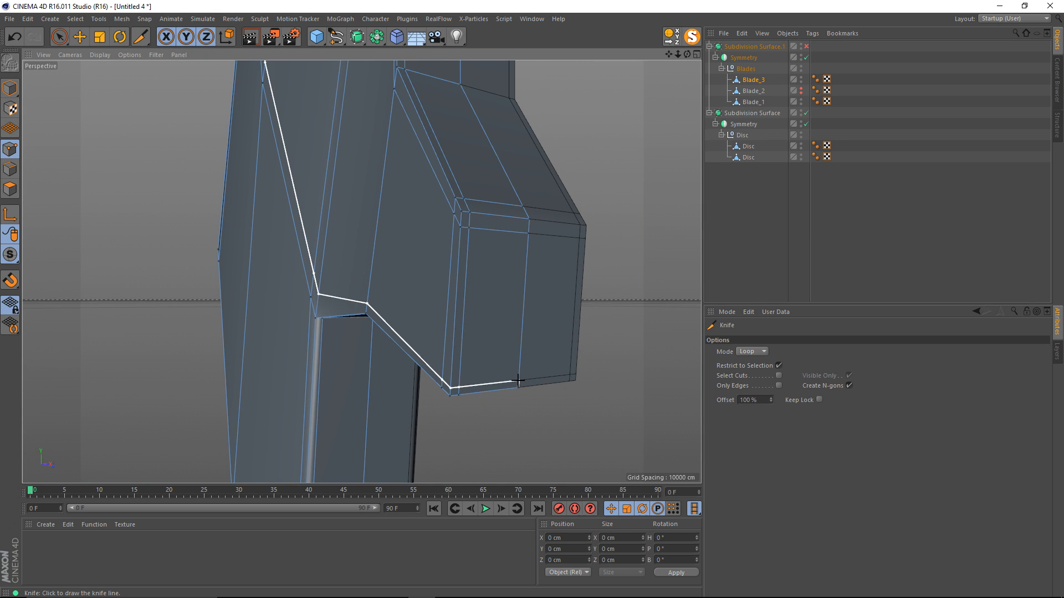
left_click_drag(532, 366, 496, 269, "alt")
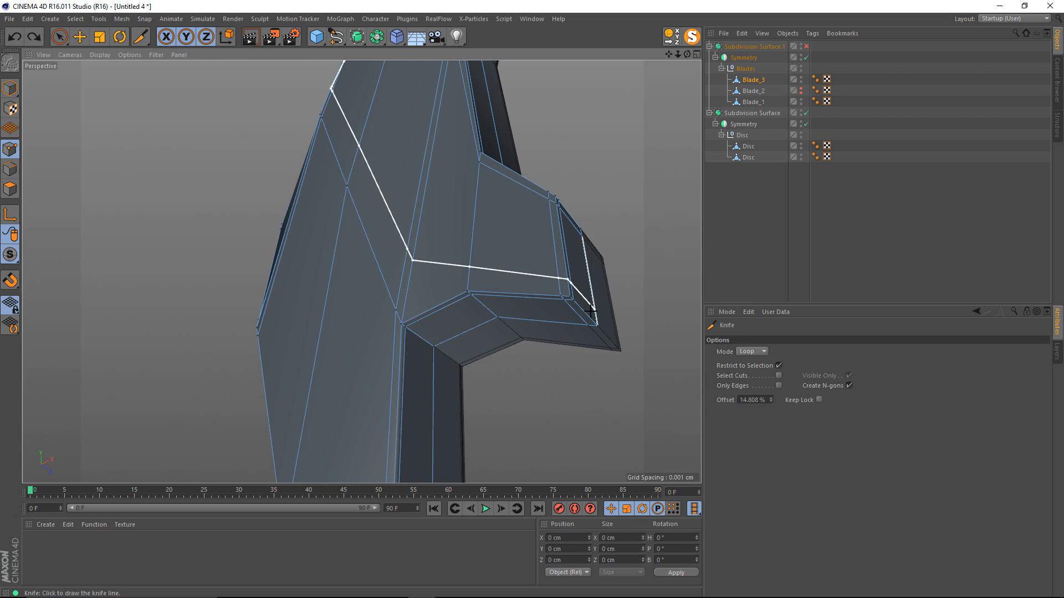
mouse_move(448, 344)
left_mouse_down("alt")
mouse_move(427, 344)
mouse_move(423, 294)
mouse_move(463, 244)
mouse_move(512, 277)
mouse_move(423, 261)
mouse_move(438, 330)
left_mouse_up("alt")
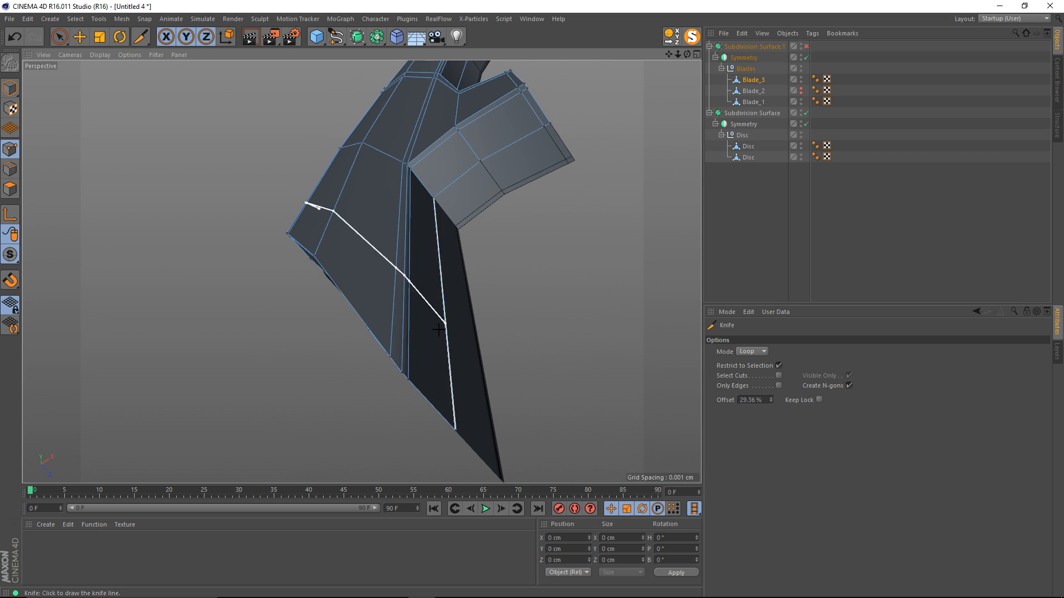
Step: Finish cutting Blade_3, turn the blades' Subdivision Surface back on and display the model with Gouraud Shading without lines
key("e")
left_click_drag(416, 238, 438, 195, "alt")
key("Return")
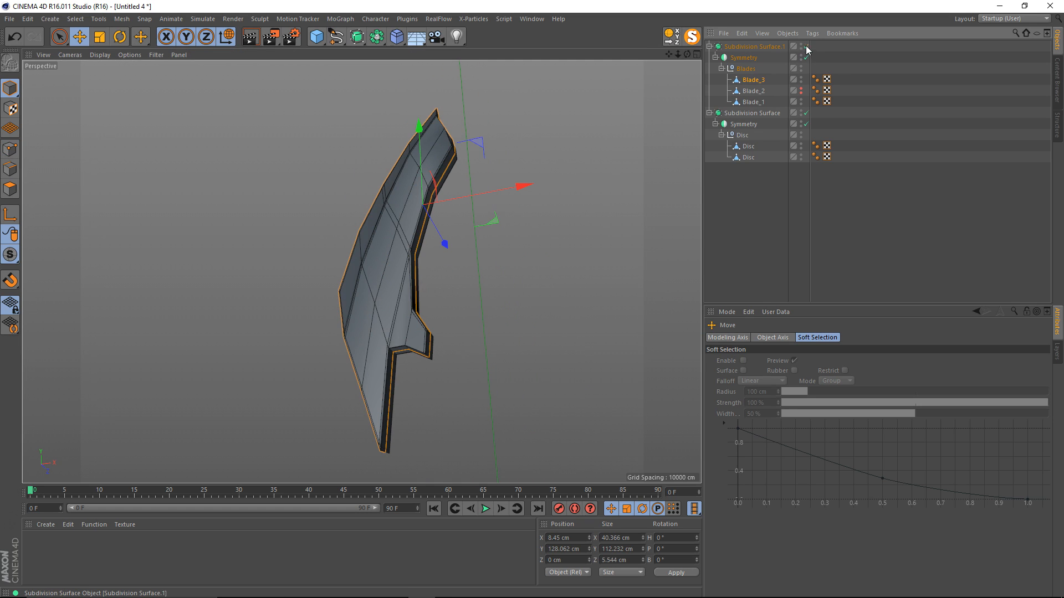
left_click(806, 47)
left_click(541, 247)
key("n")
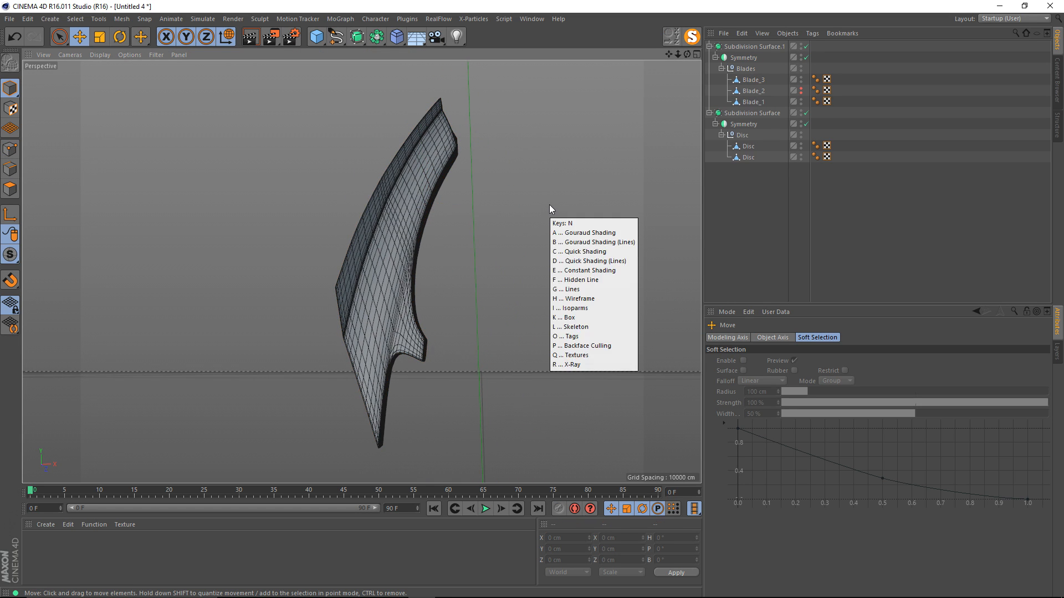
key("a")
mouse_move(527, 216)
left_mouse_down("alt")
mouse_move(382, 257)
mouse_move(461, 238)
mouse_move(541, 254)
mouse_move(508, 224)
mouse_move(687, 176)
mouse_move(453, 239)
mouse_move(468, 243)
mouse_move(450, 248)
mouse_move(400, 256)
mouse_move(443, 225)
mouse_move(222, 249)
mouse_move(390, 272)
mouse_move(448, 233)
mouse_move(419, 216)
mouse_move(458, 124)
mouse_move(401, 167)
mouse_move(452, 203)
left_mouse_up("alt")
middle_click(452, 200)
middle_click(278, 126)
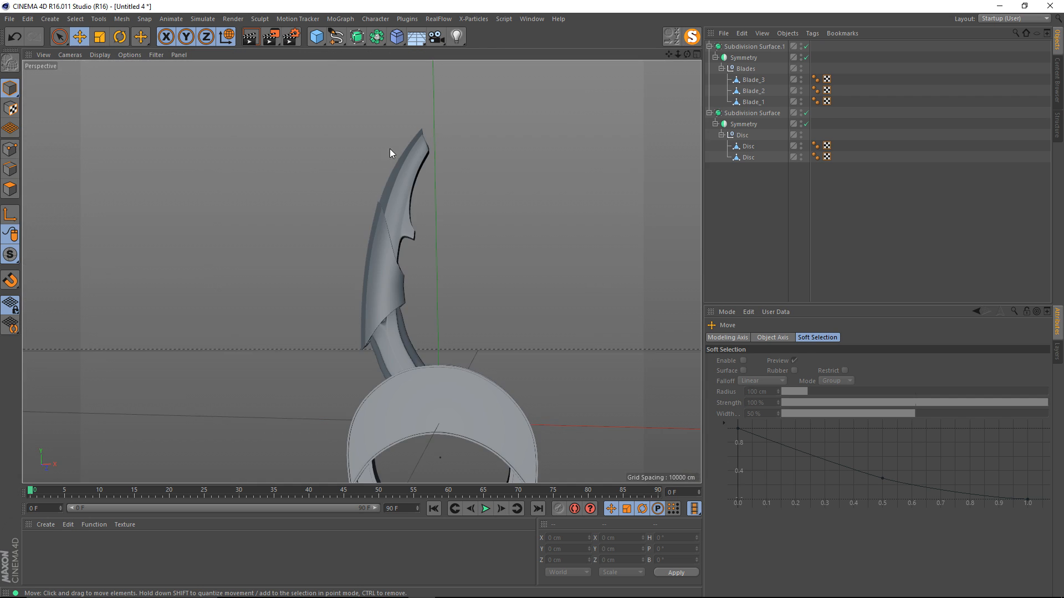
Step: Create a plane with 1 width and 1 height segment, orient it to -Z and make it editable
left_click(317, 42)
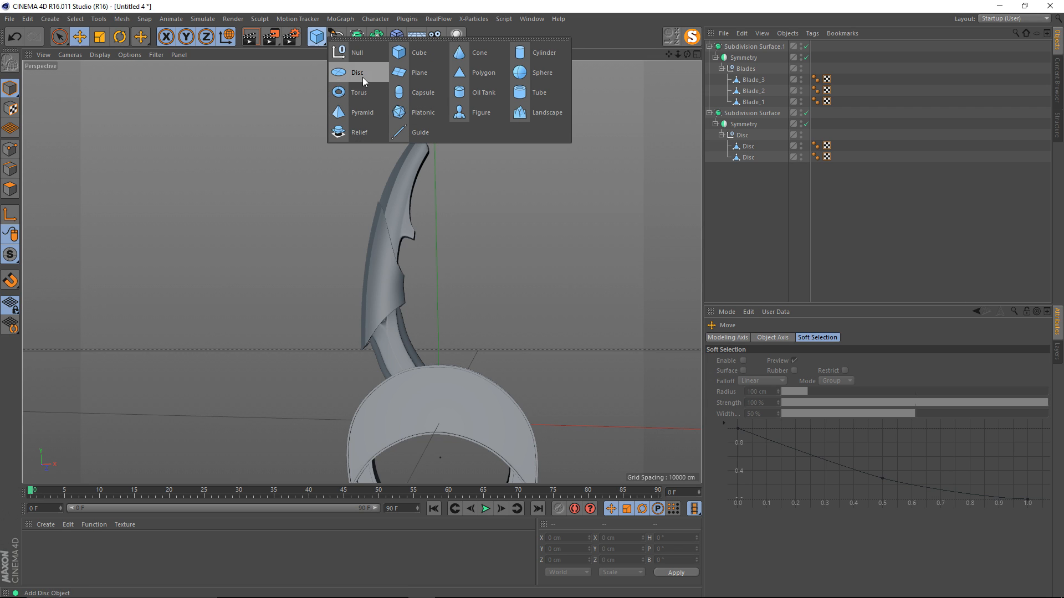
left_click(414, 77)
left_click(779, 383)
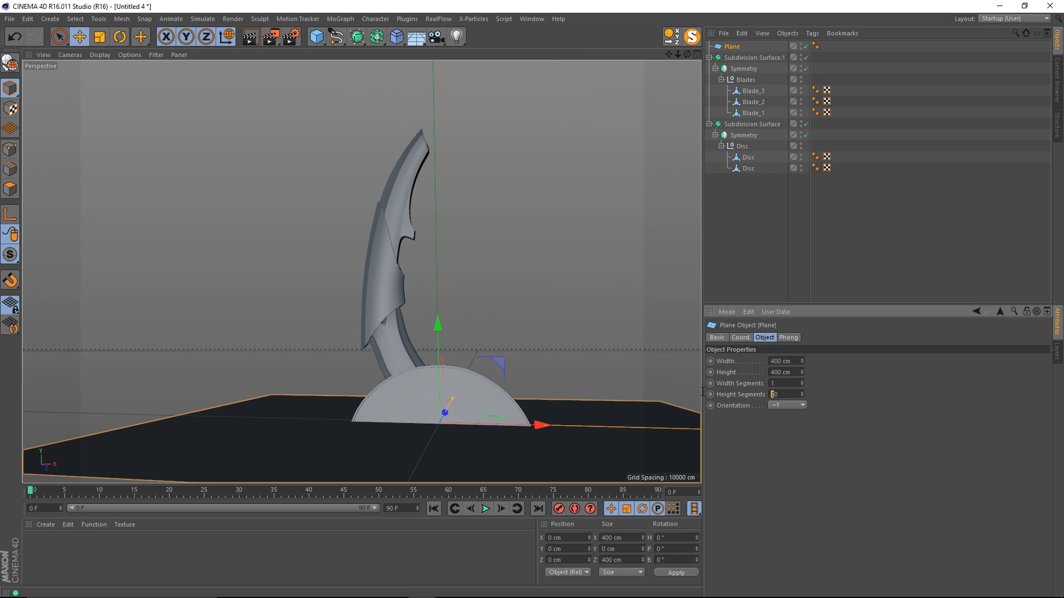
key("ctrl+z")
left_click(785, 405)
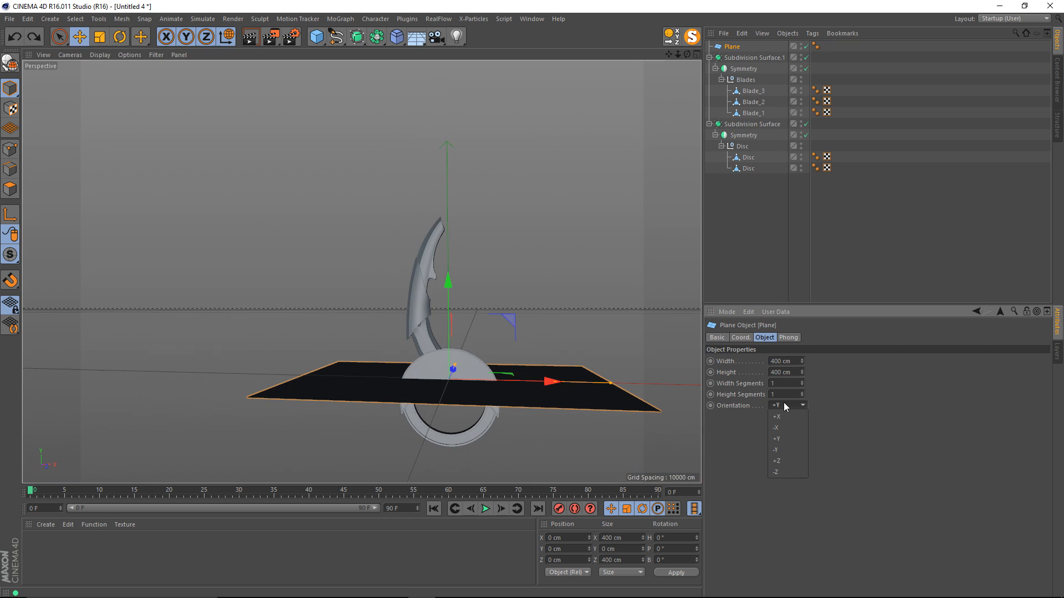
left_click(799, 471)
key("c")
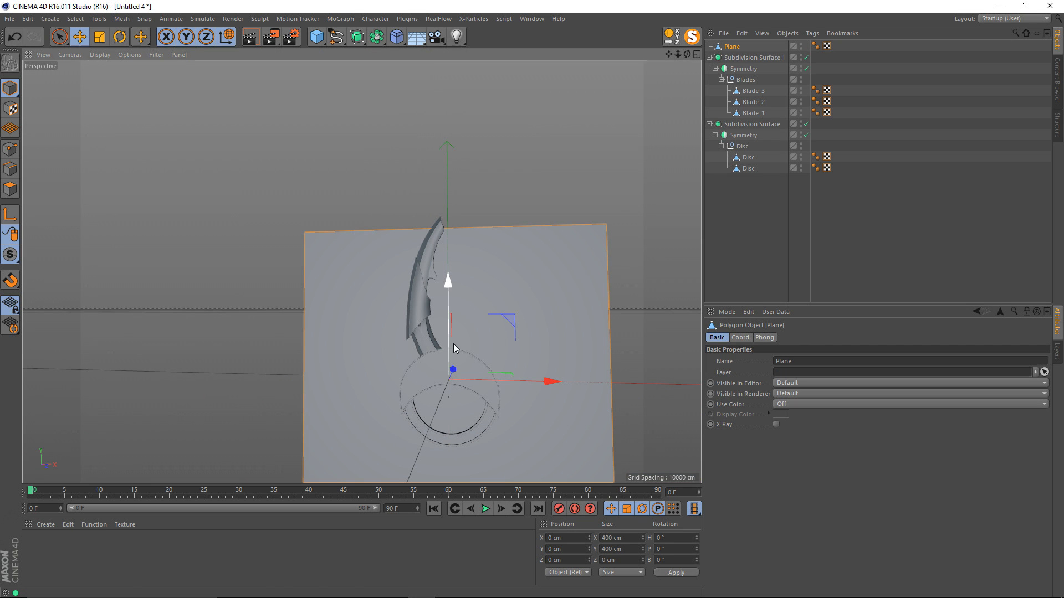
Step: In the front view, move the plane up over the reference's blade tip and scale it to about 139 cm
middle_click(472, 295)
middle_click(589, 327)
scroll(501, 310, "down", 6)
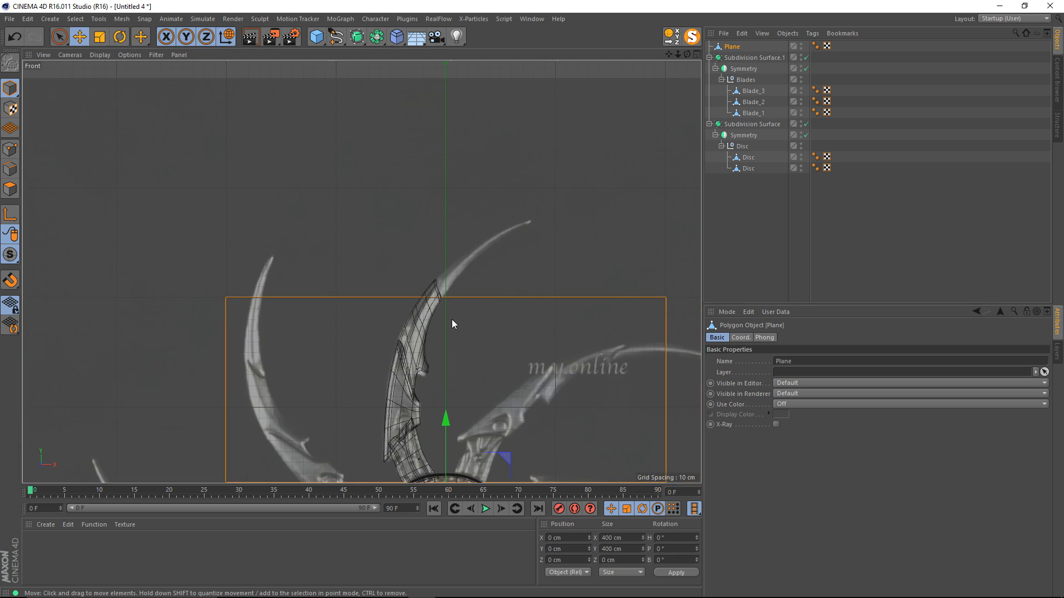
key("e")
left_click_drag(493, 377, 530, 179)
key("t")
left_click_drag(549, 237, 381, 366)
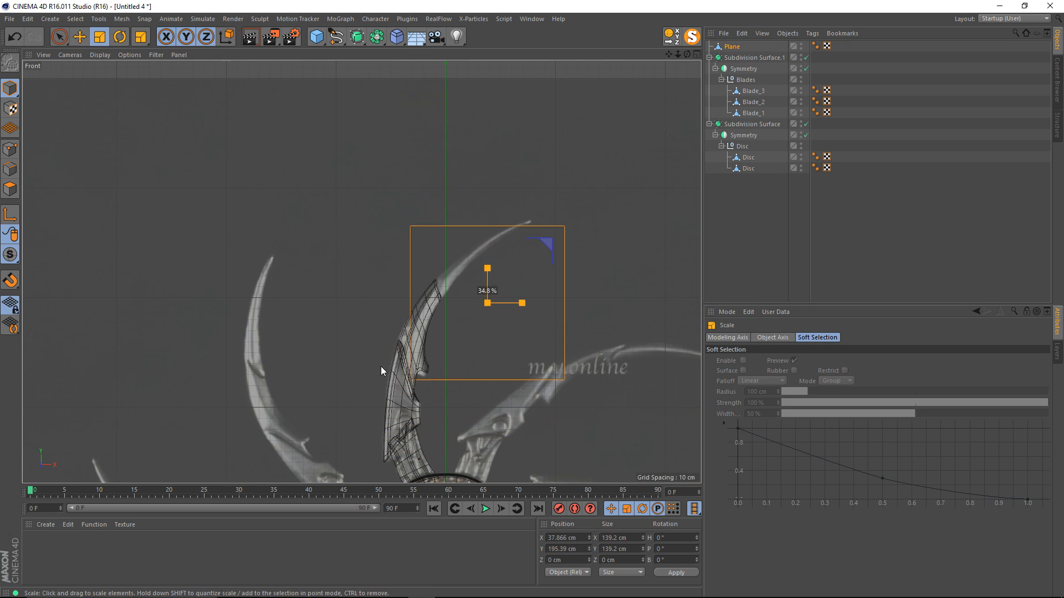
Step: Move the plane onto the curved tip, shrink it to about 45 cm and rotate it about 49° to follow the curve
key("e")
scroll(547, 244, "up", 4)
right_click_drag(546, 244, 549, 244, "alt")
left_click_drag(483, 292, 486, 207)
key("t")
left_click_drag(492, 229, 320, 352)
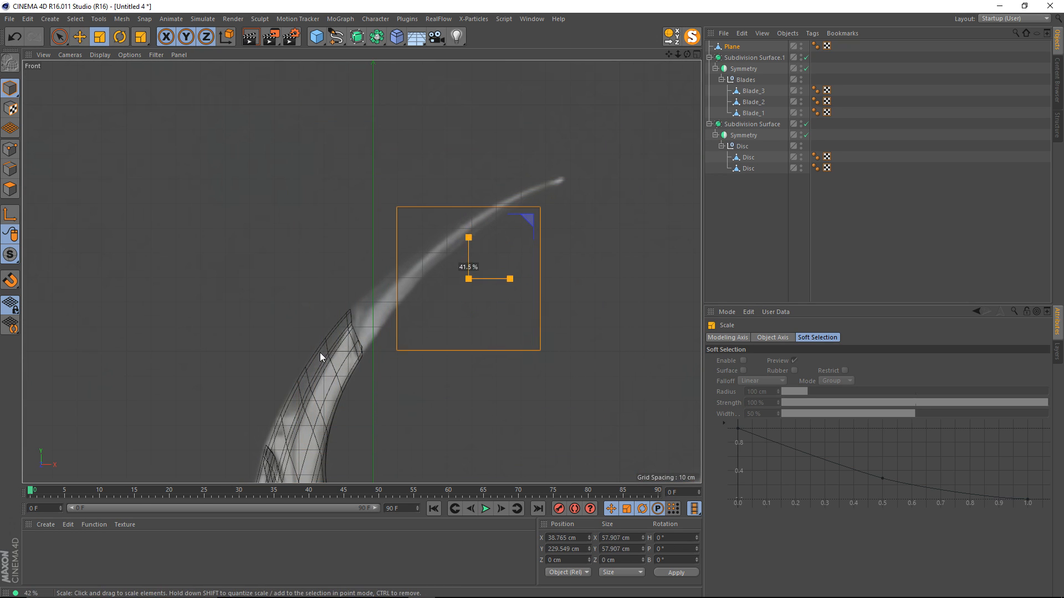
key("r")
left_click_drag(501, 228, 524, 268)
key("e")
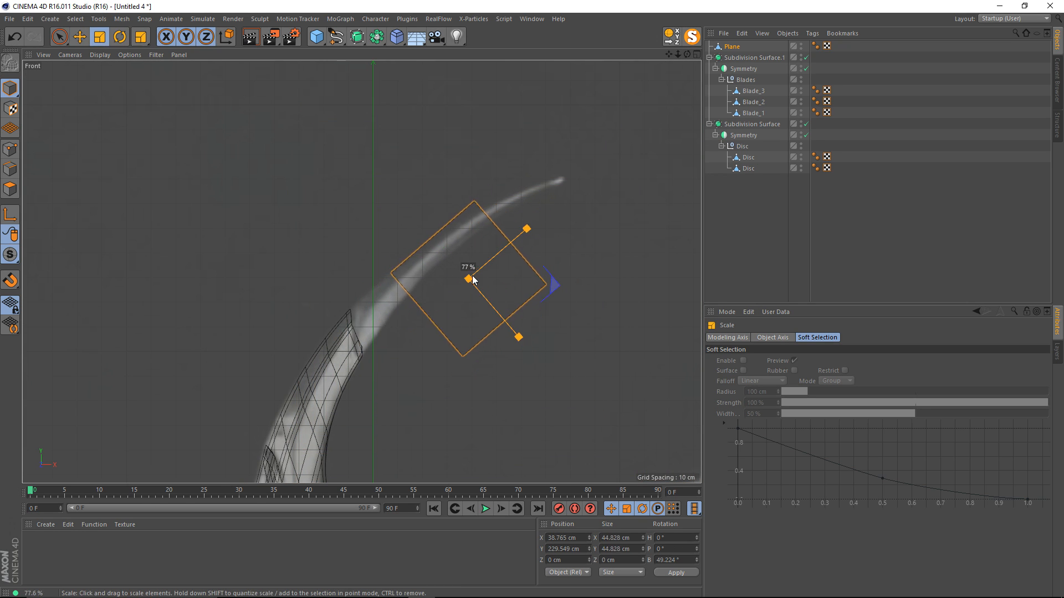
Step: Move the plane's corner points to span the reference tip, from the end of Blade_3 to the pointed end
key("Return")
left_click(396, 273)
left_click_drag(397, 251, 354, 291)
right_click_drag(439, 340, 490, 364, "alt")
left_click_drag(495, 332, 336, 334)
left_click_drag(591, 257, 634, 60)
left_click_drag(489, 137, 627, 89)
left_click(456, 314)
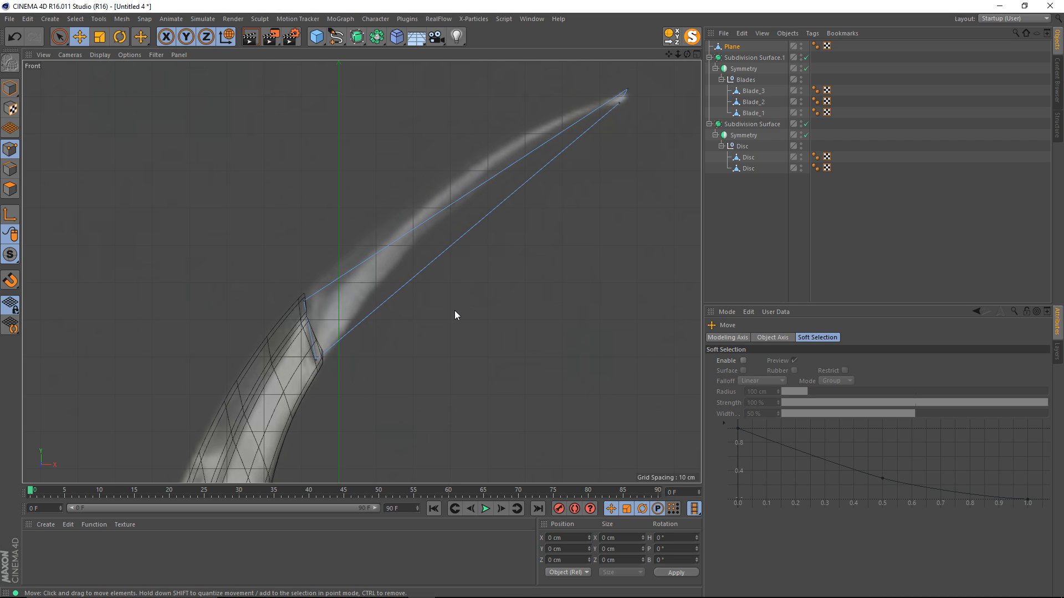
Step: Cut a crosswise loop through the middle of the tip plane and change to edge editing
key("k")
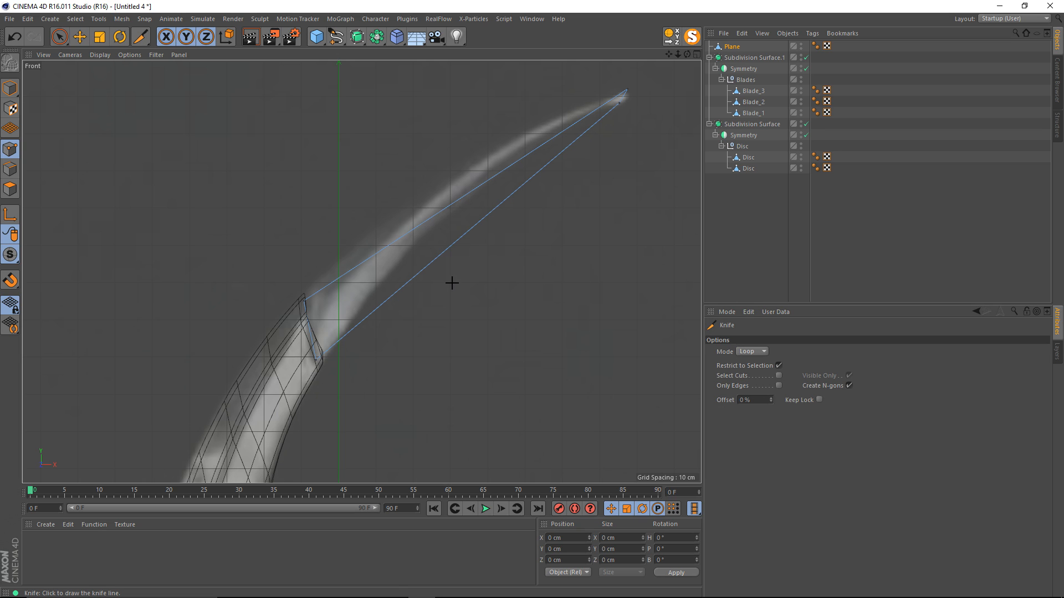
left_click(467, 229)
left_click(9, 168)
key("e")
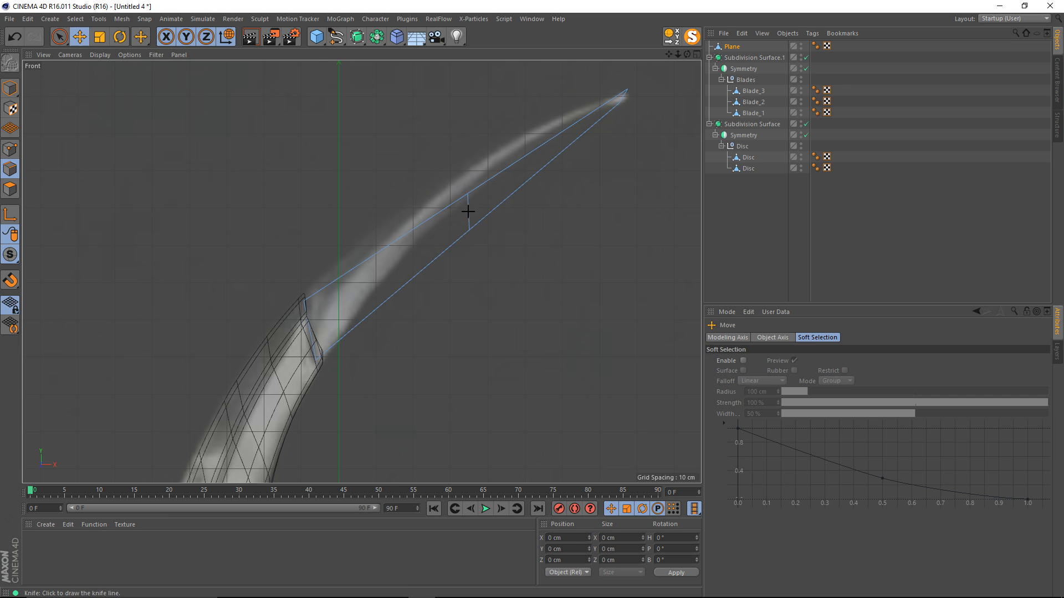
Step: Move and rotate the middle edge so it sits across the curved reference tip
left_click(469, 211)
left_click_drag(426, 159, 400, 140)
key("r")
left_click_drag(478, 145, 477, 119)
key("t")
key("e")
key("w")
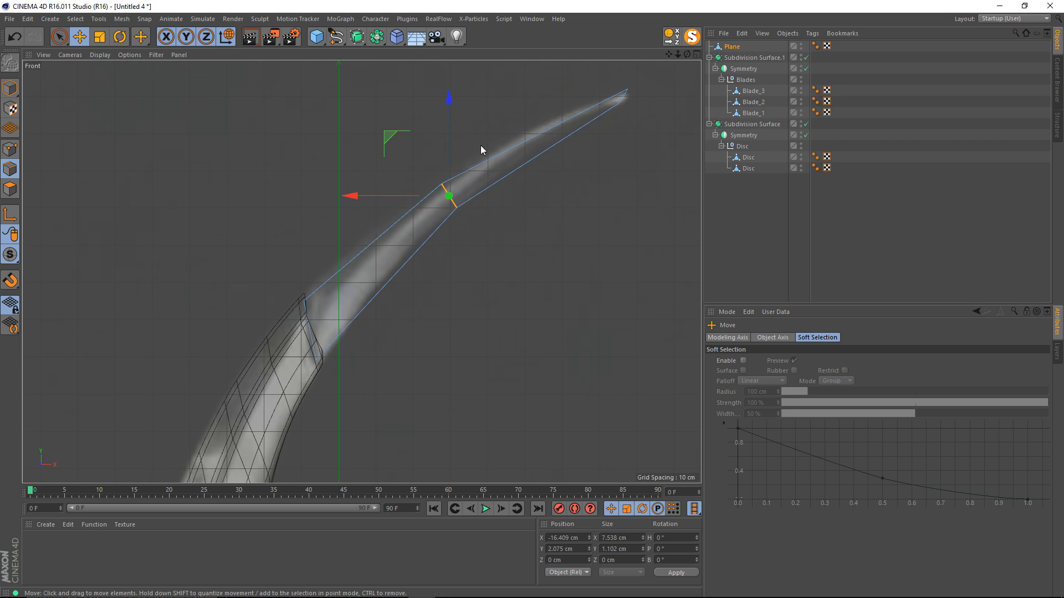
left_click(477, 143)
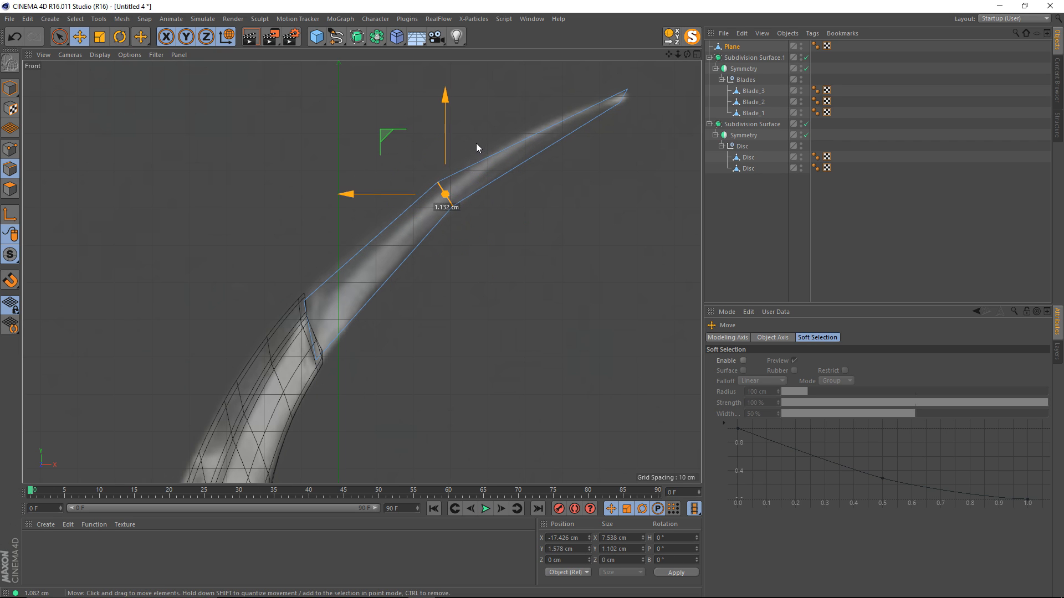
left_click(444, 194)
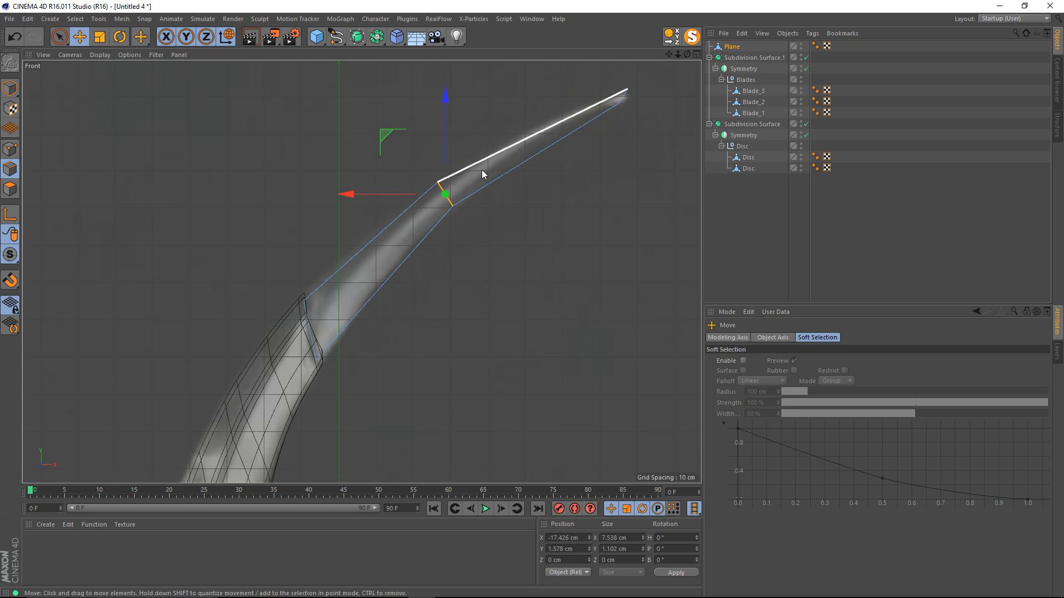
Step: Bevel the middle edge with a 34 cm offset and 4 subdivisions to bend the tip along its curve
key("m")
key("s")
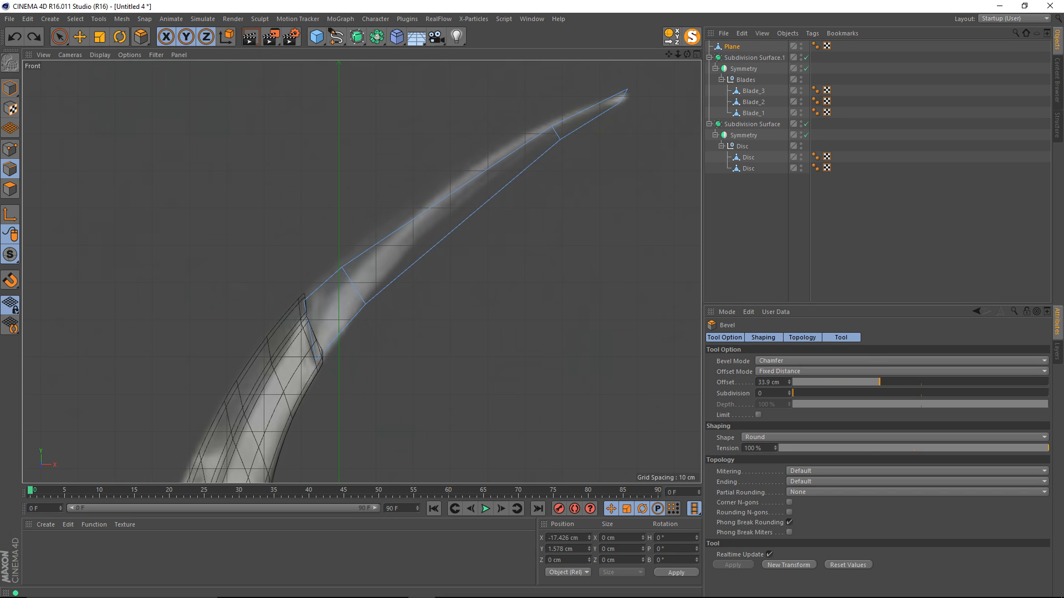
left_click_drag(700, 365, 701, 364)
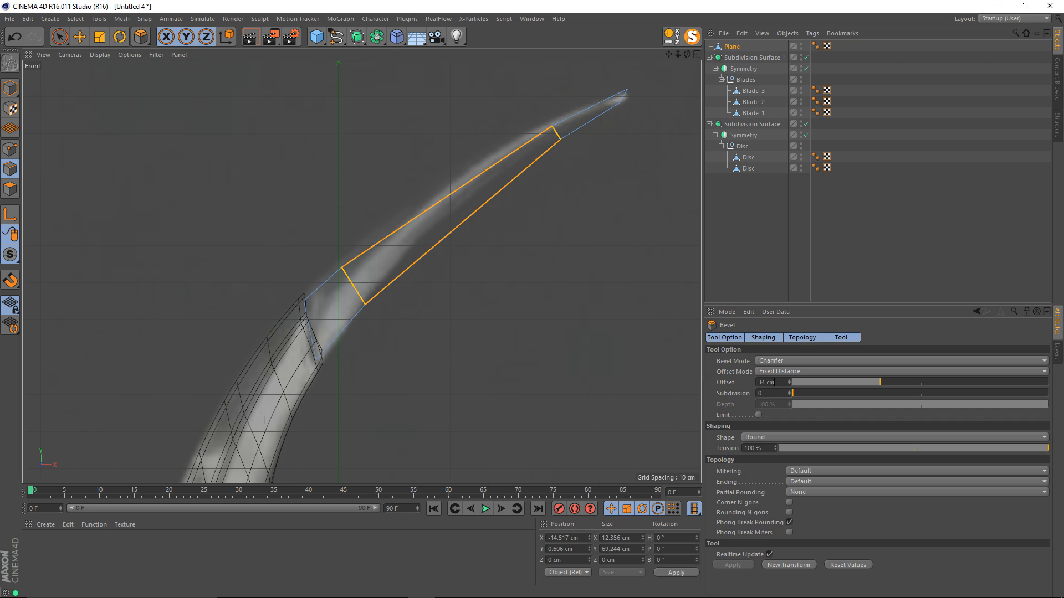
left_click(789, 391)
left_click(789, 390)
left_click(789, 390)
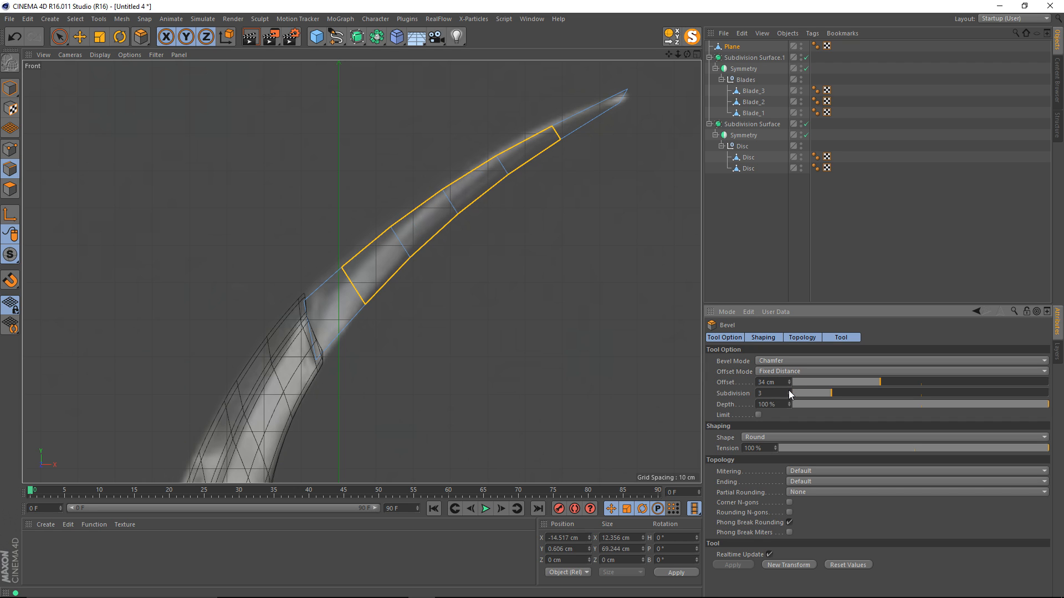
left_click(789, 391)
key("e")
left_click(533, 261)
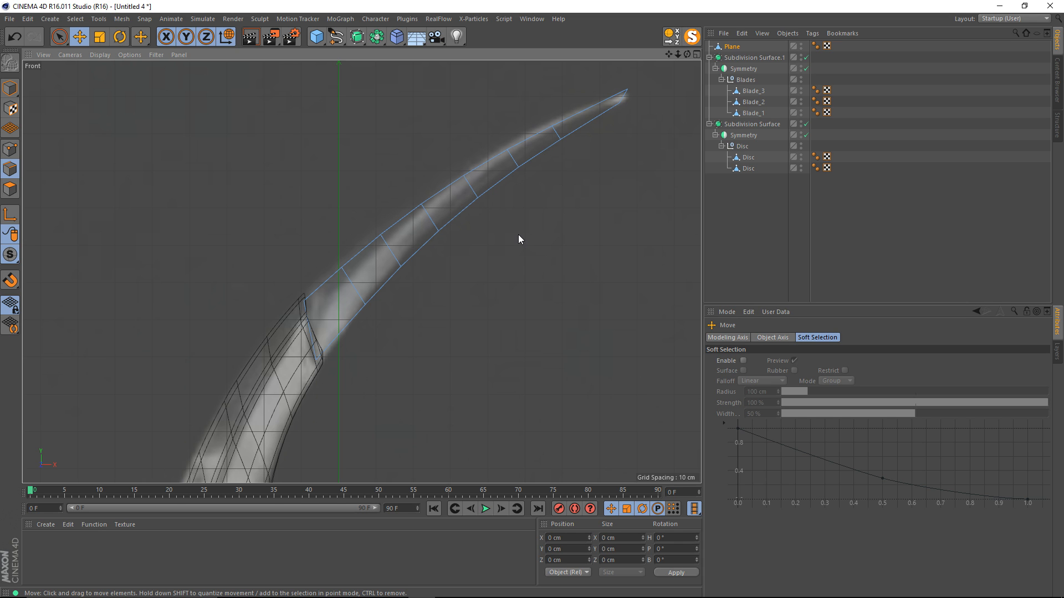
Step: Use the Magnet tool to pull the outer segments and end points of the tip onto the reference outline
key("m")
key("i")
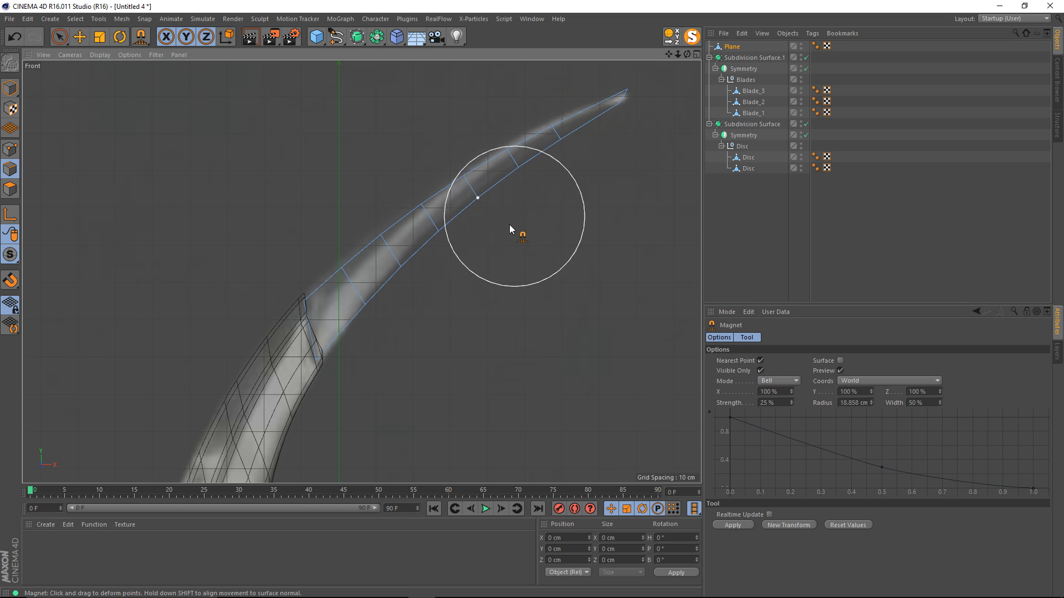
mouse_move(509, 144)
left_mouse_down()
mouse_move(506, 132)
mouse_move(555, 127)
left_mouse_up()
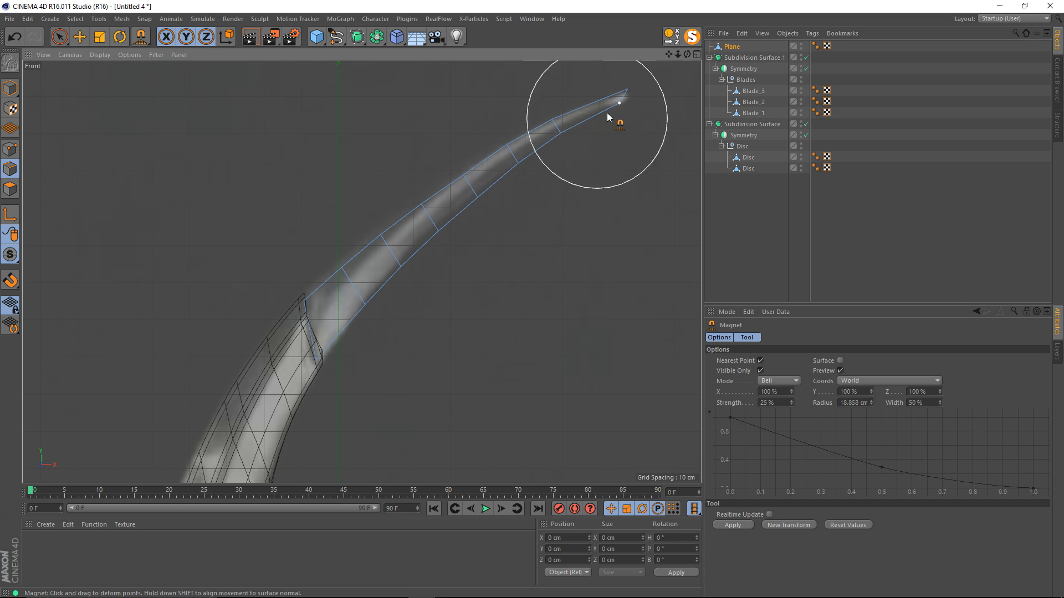
left_click_drag(627, 89, 627, 91)
left_click_drag(560, 131, 564, 129)
left_click_drag(626, 91, 629, 92)
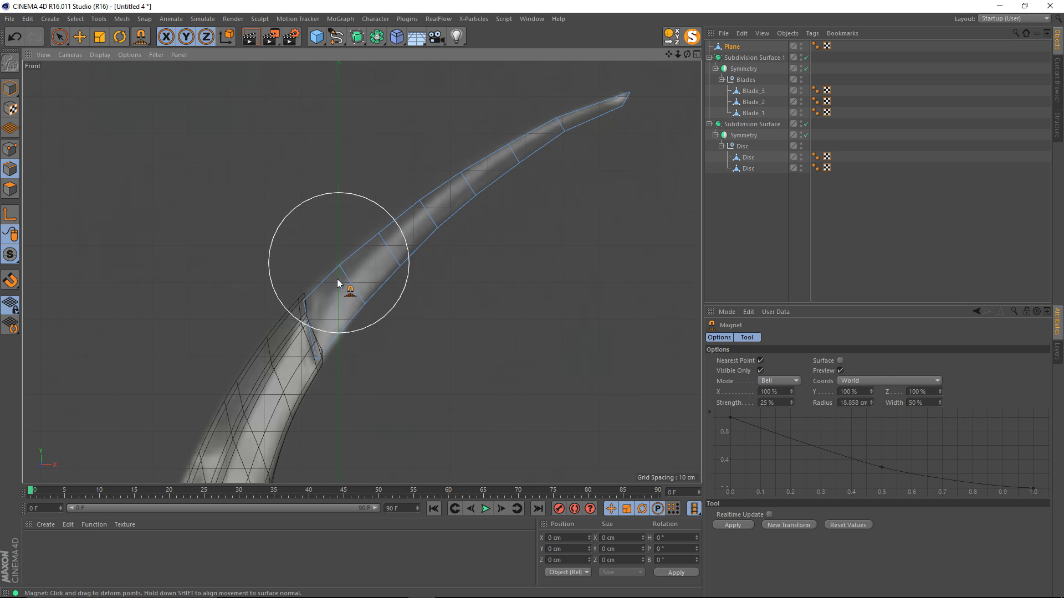
Step: Nudge the upper outline point second from the tip's end onto the reference edge
key("e")
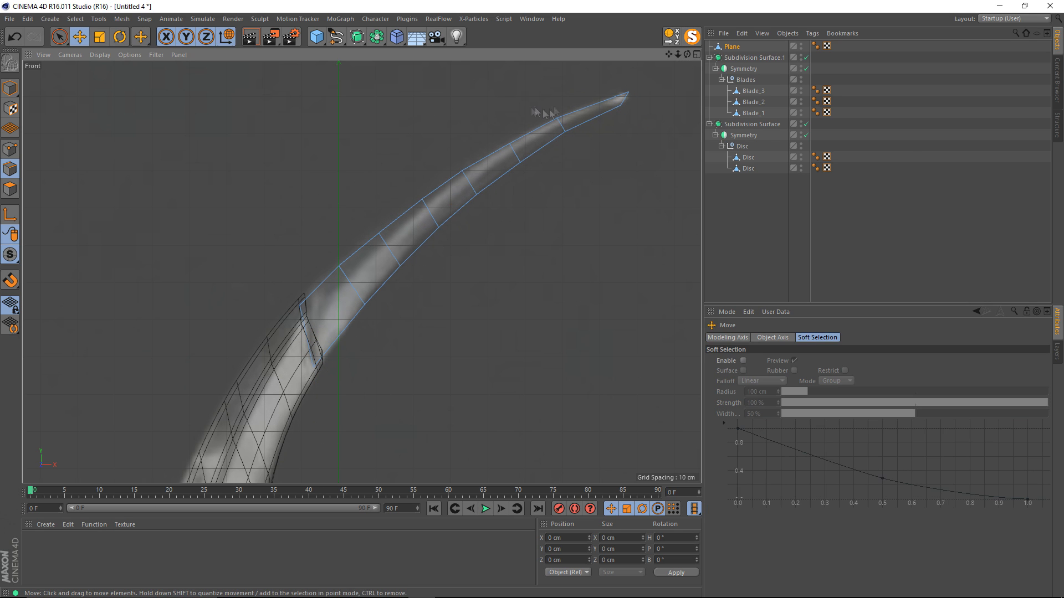
left_click(509, 144)
left_click_drag(504, 83, 502, 82)
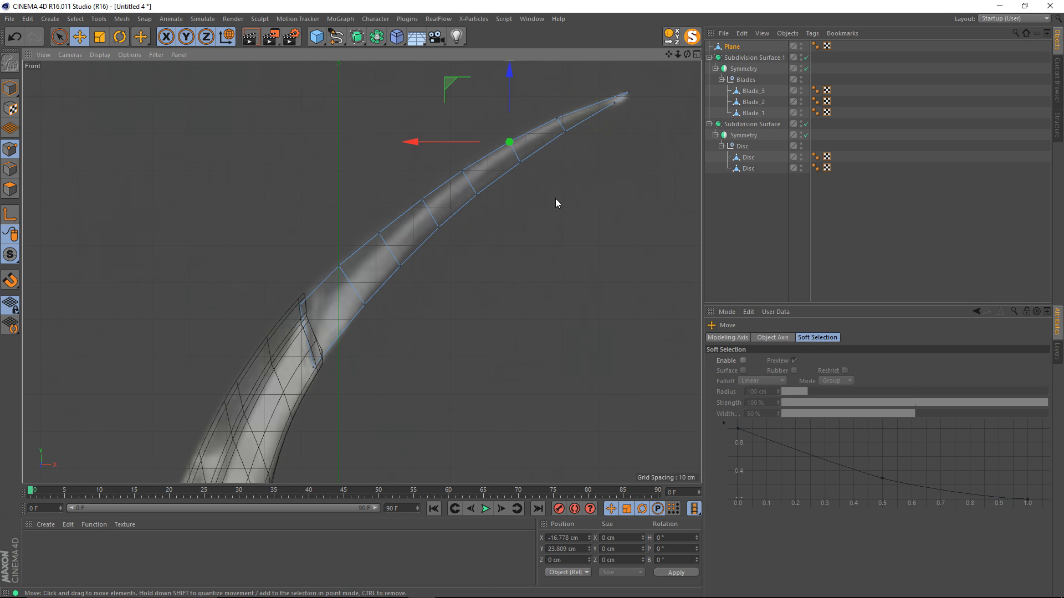
Step: Cut a lengthwise loop along the middle of the tip plane
left_click(556, 198)
key("k")
key("l")
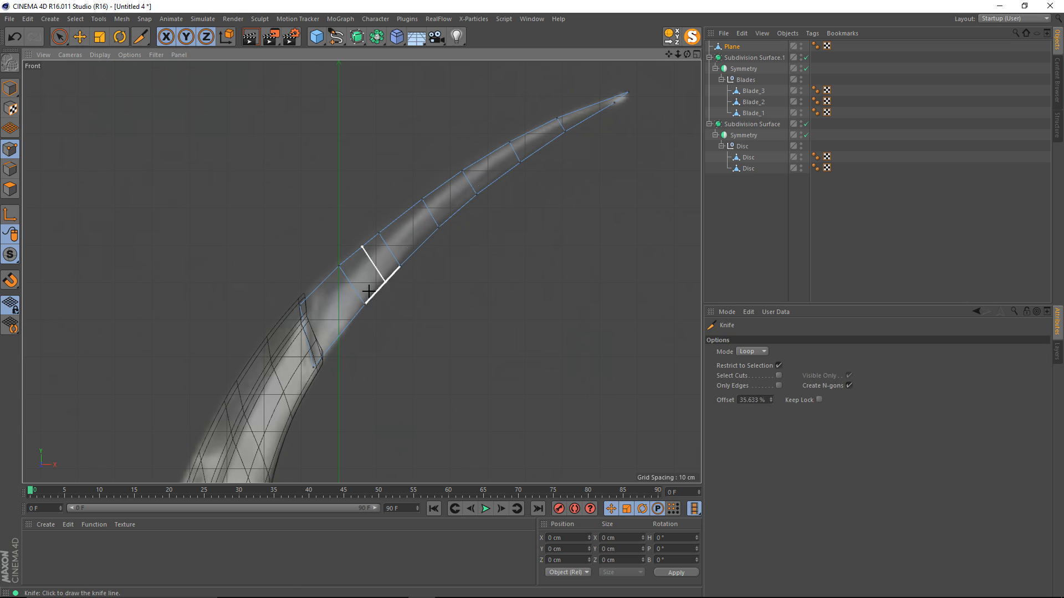
left_click(307, 327)
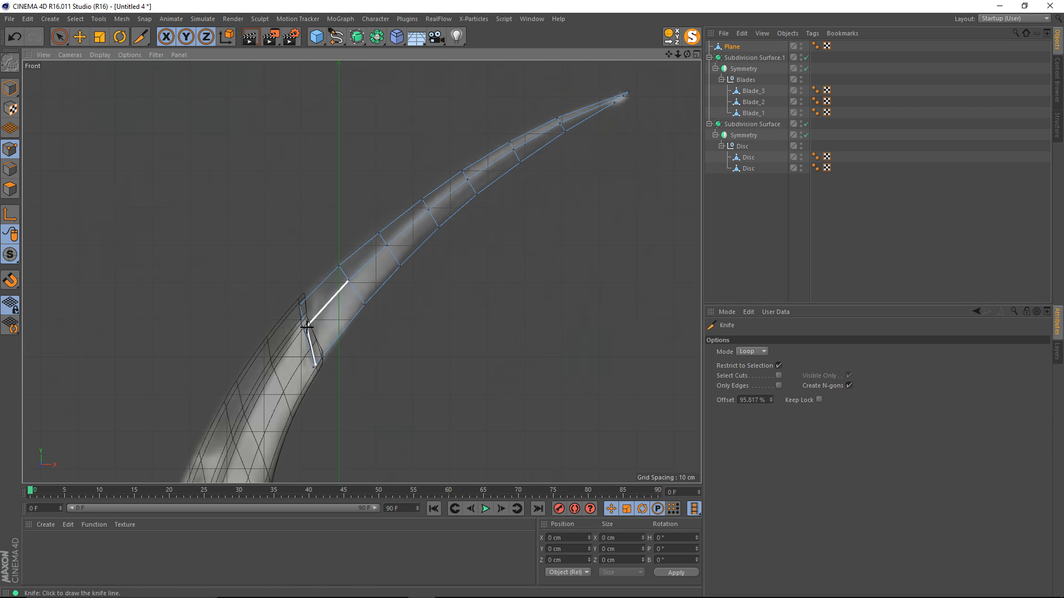
Step: Rename the tip plane as Blade_4
key("e")
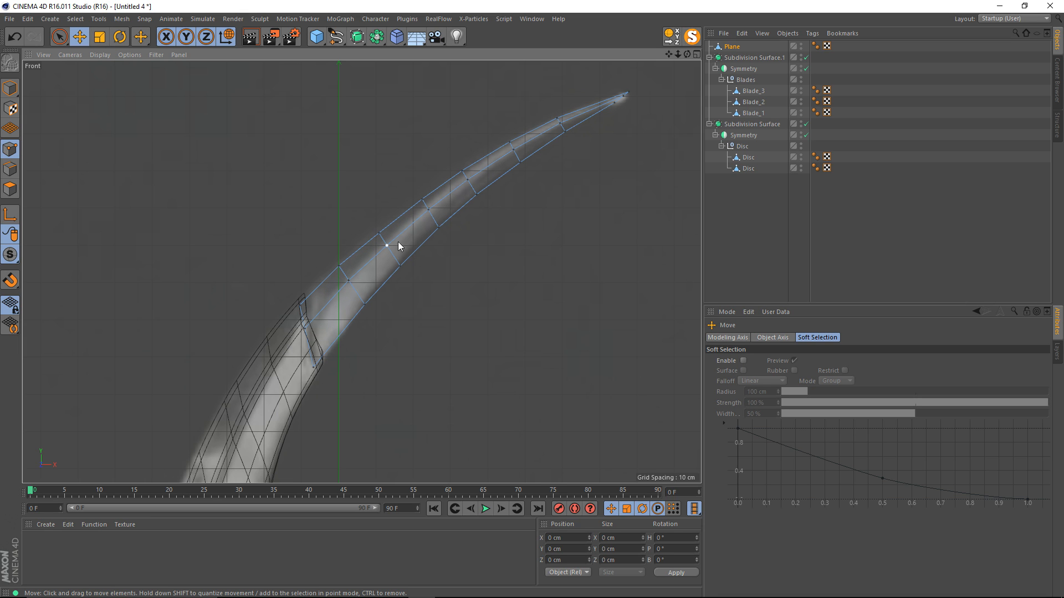
middle_click(456, 221)
middle_click(290, 144)
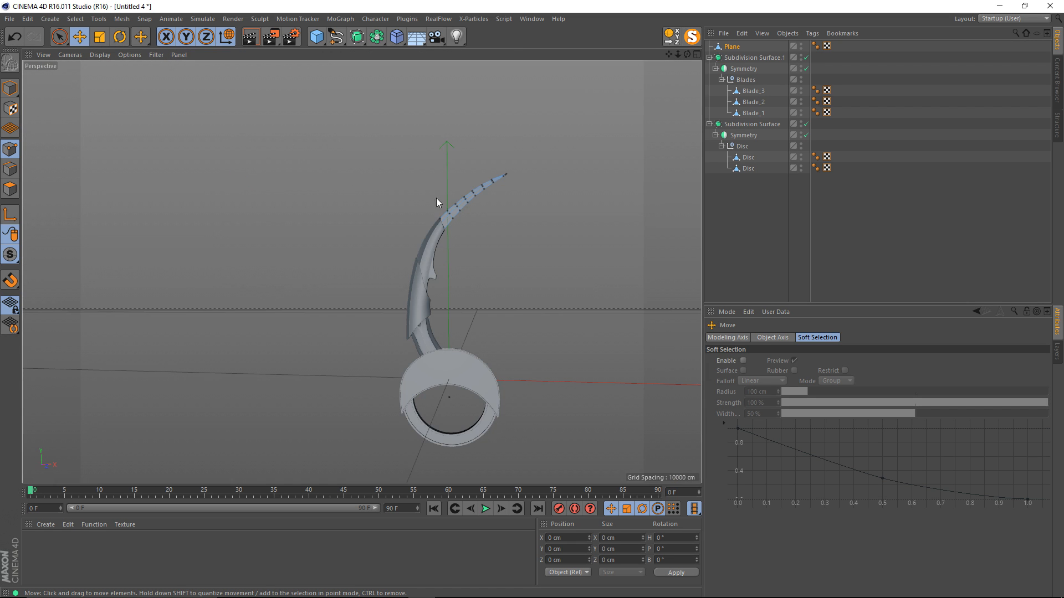
scroll(448, 213, "up", 10)
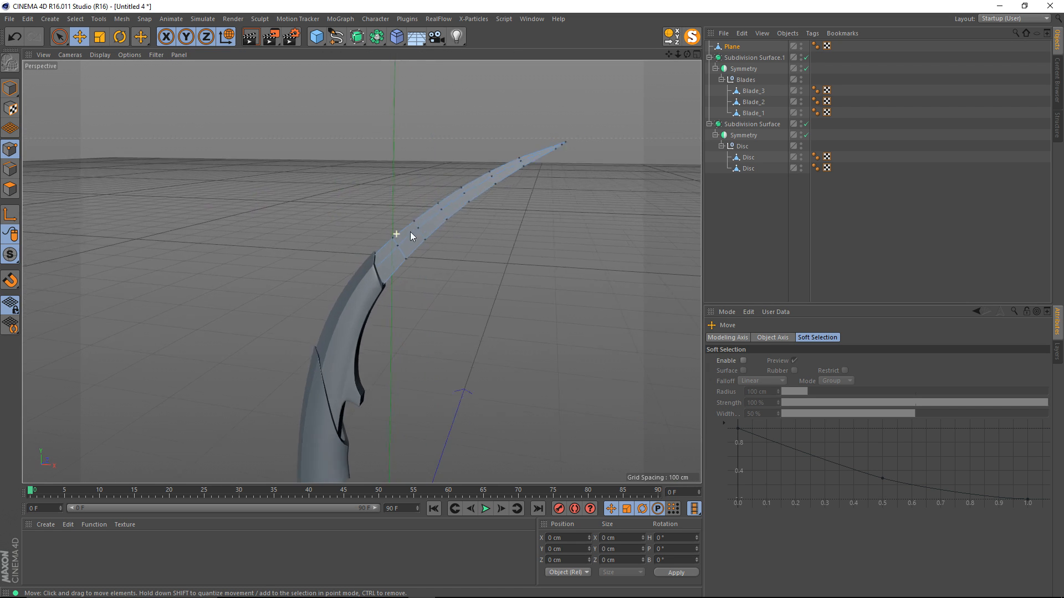
double_click(733, 46)
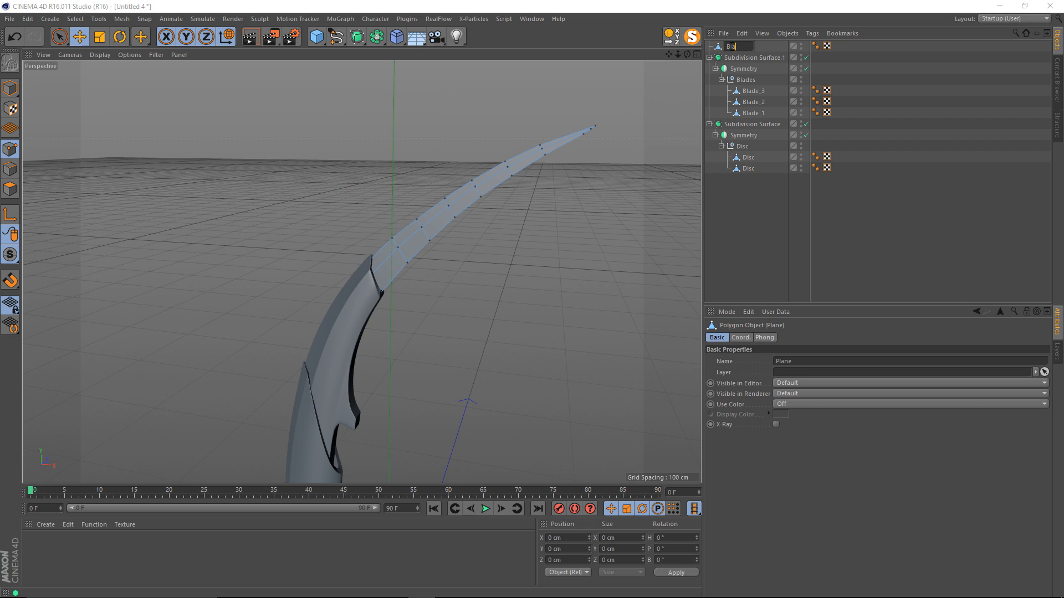
type("Blade_4")
key("Return")
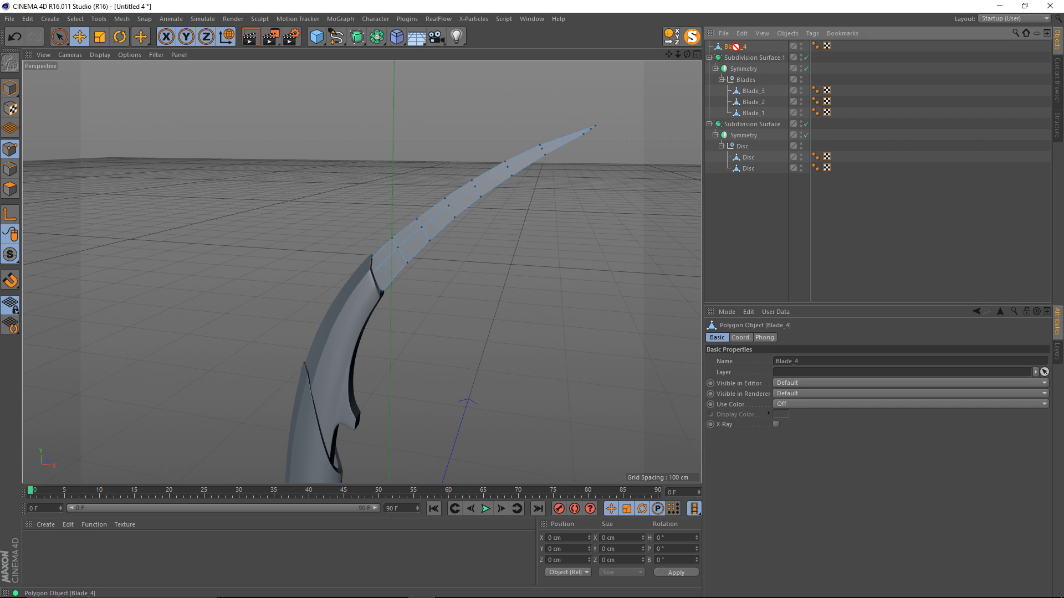
Step: Move Blade_4 into the Blades group above Blade_3 and disable the Subdivision Surface that smooths the blades
left_click_drag(756, 89, 754, 83)
left_click_drag(482, 230, 531, 223, "alt")
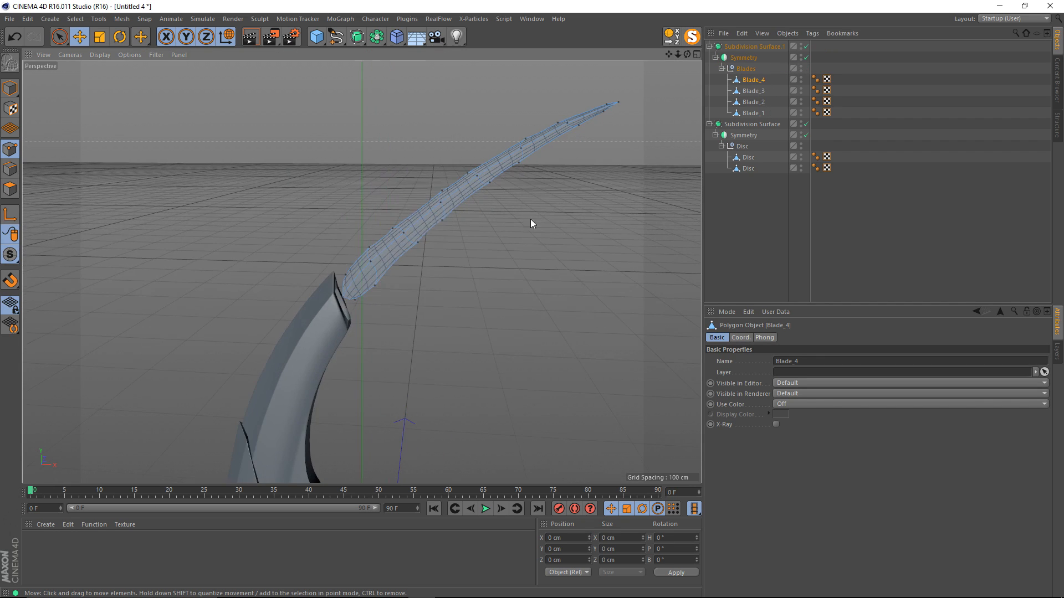
left_click(806, 47)
left_click_drag(565, 178, 414, 236, "alt")
left_click(801, 89)
left_click(314, 311)
key("space")
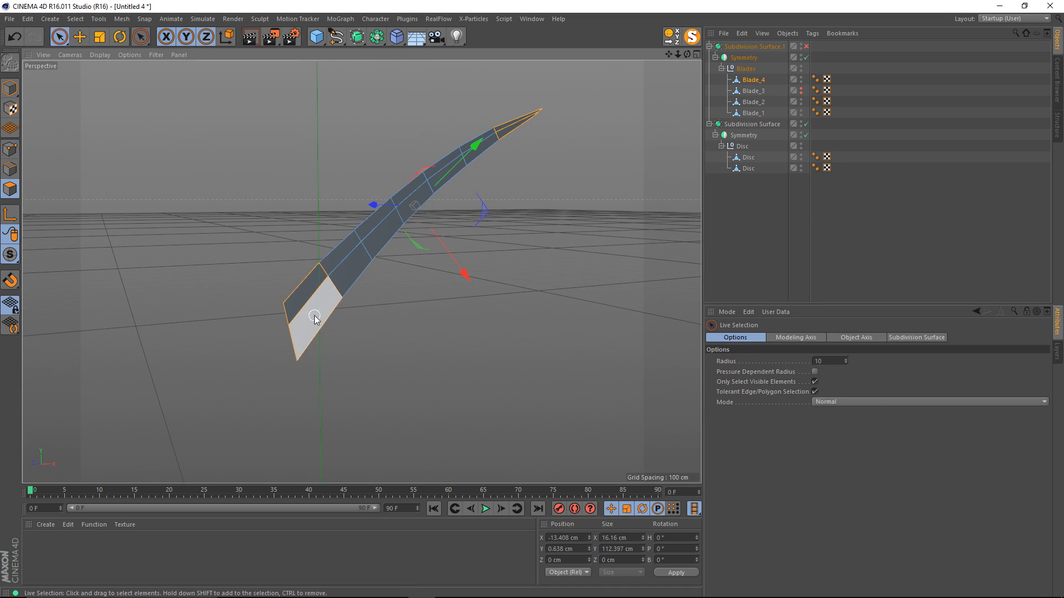
left_click(802, 90)
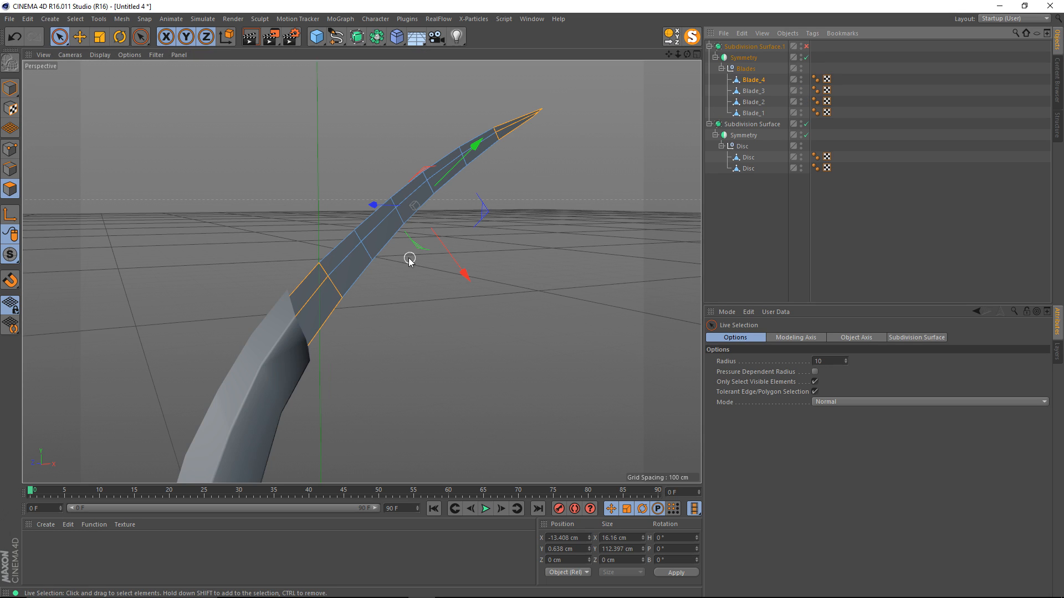
Step: Select the lengthwise row of polygons along Blade_4's inner curve and offset it to about -2.7 cm in Z for thickness
middle_click_drag(409, 259, 450, 212, "alt")
left_click(406, 270)
key("space")
key("space")
left_click(373, 268)
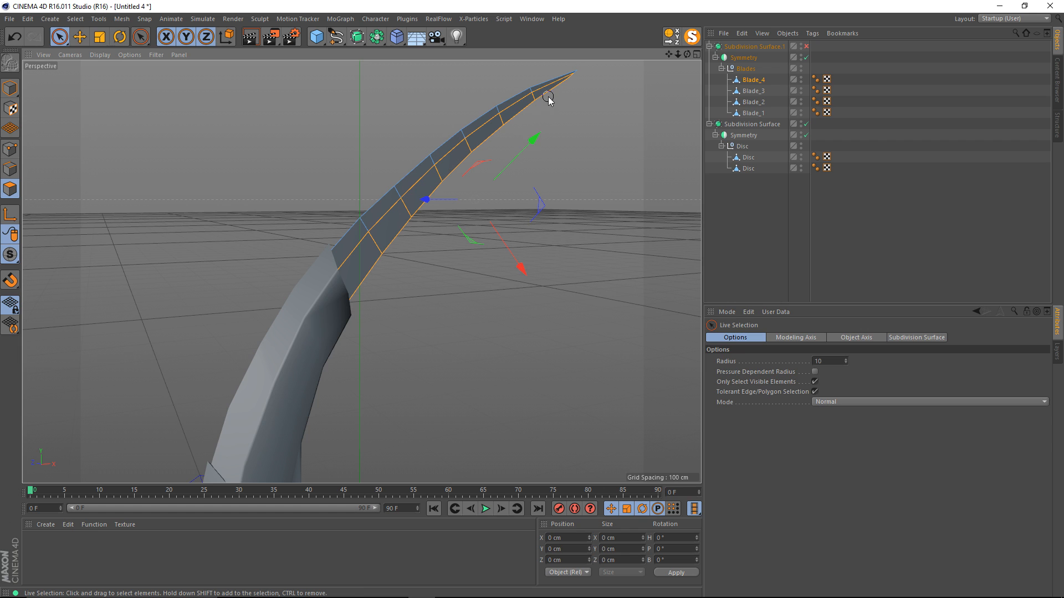
key("space")
left_click_drag(432, 207, 488, 188, "alt")
scroll(426, 187, "up", 4)
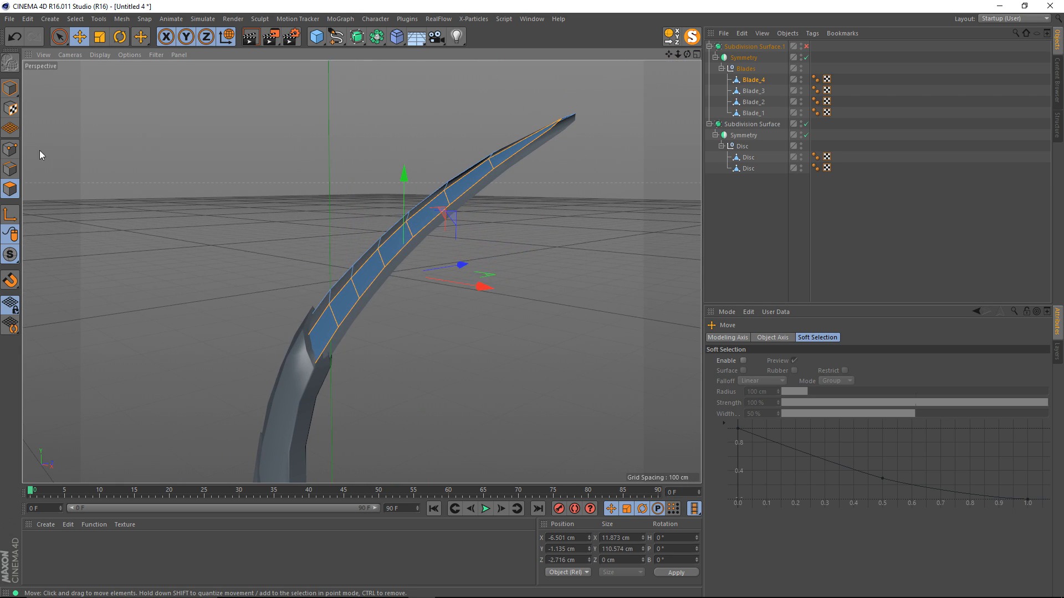
Step: Select the lengthwise edge loop along Blade_4's cutting edge and move it to about 0 cm in Z, onto the symmetry plane
left_click(12, 169)
double_click(517, 157)
left_click_drag(415, 231, 407, 260, "alt")
scroll(437, 166, "up", 3)
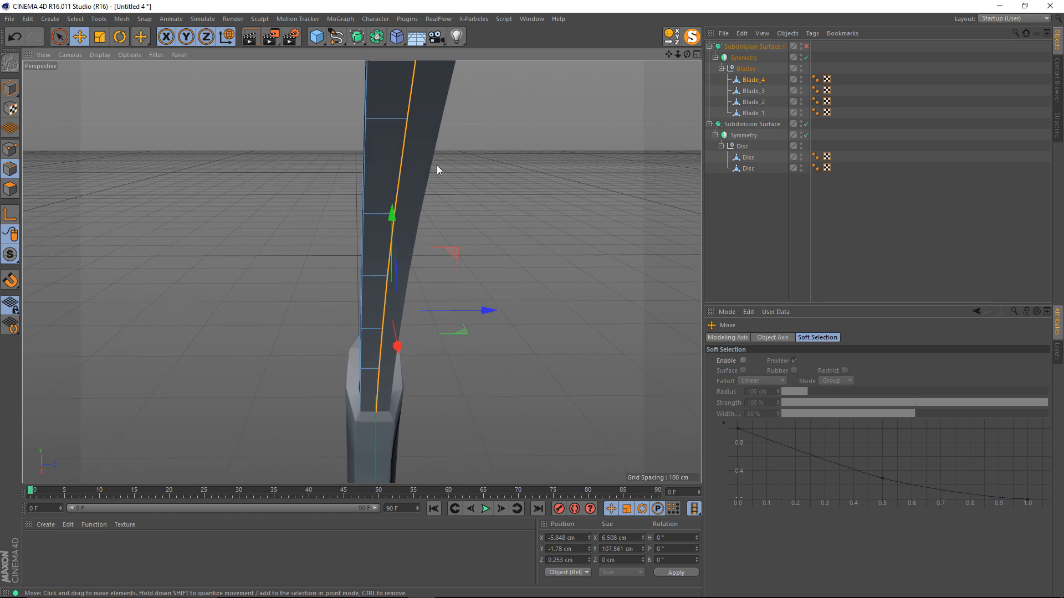
middle_click_drag(436, 165, 414, 357, "alt")
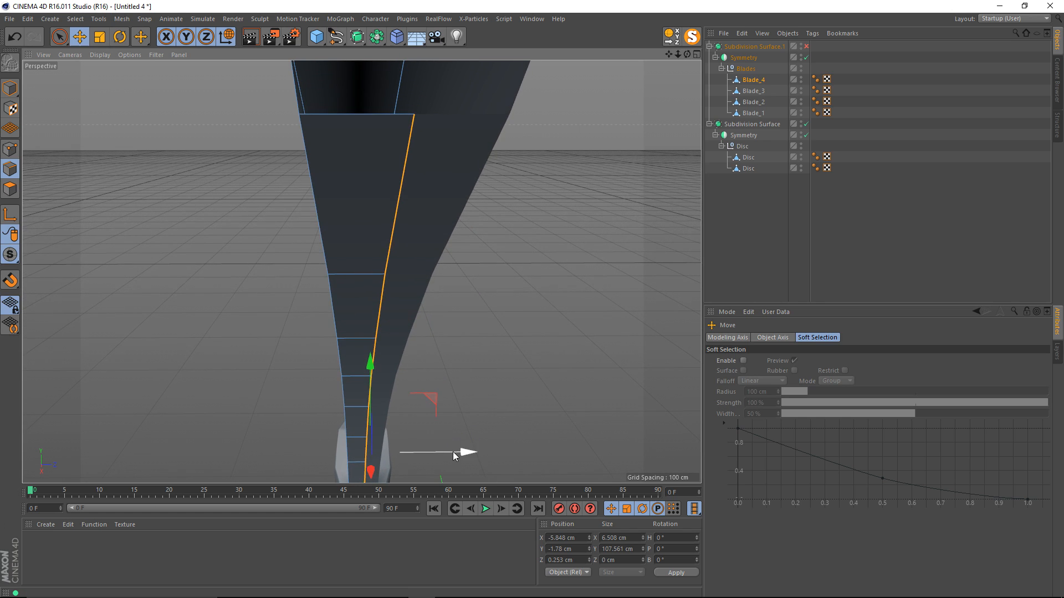
left_click_drag(454, 455, 453, 455)
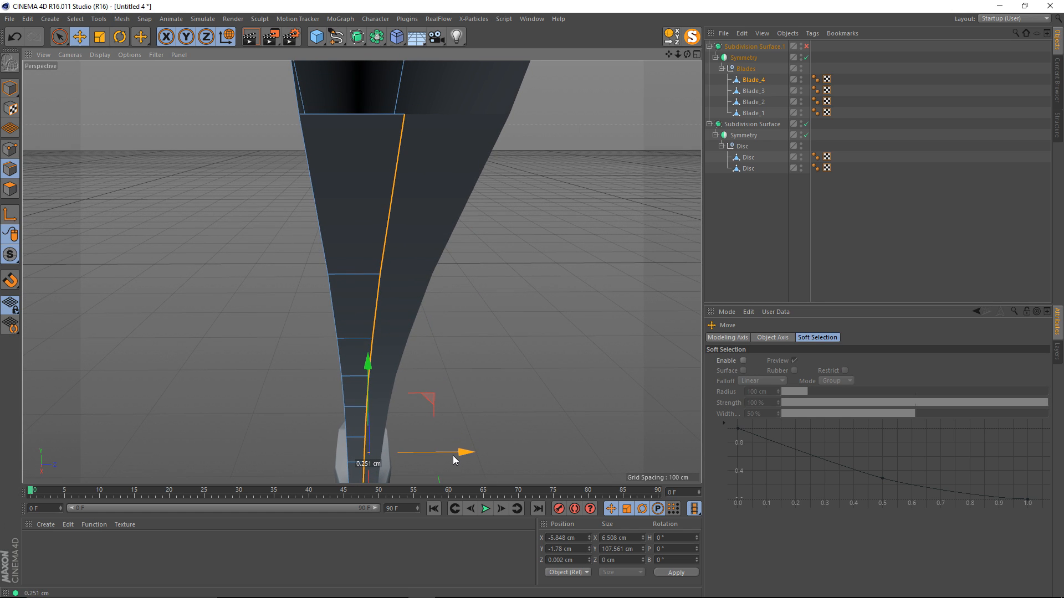
left_click_drag(512, 294, 526, 267, "alt")
left_click(557, 288)
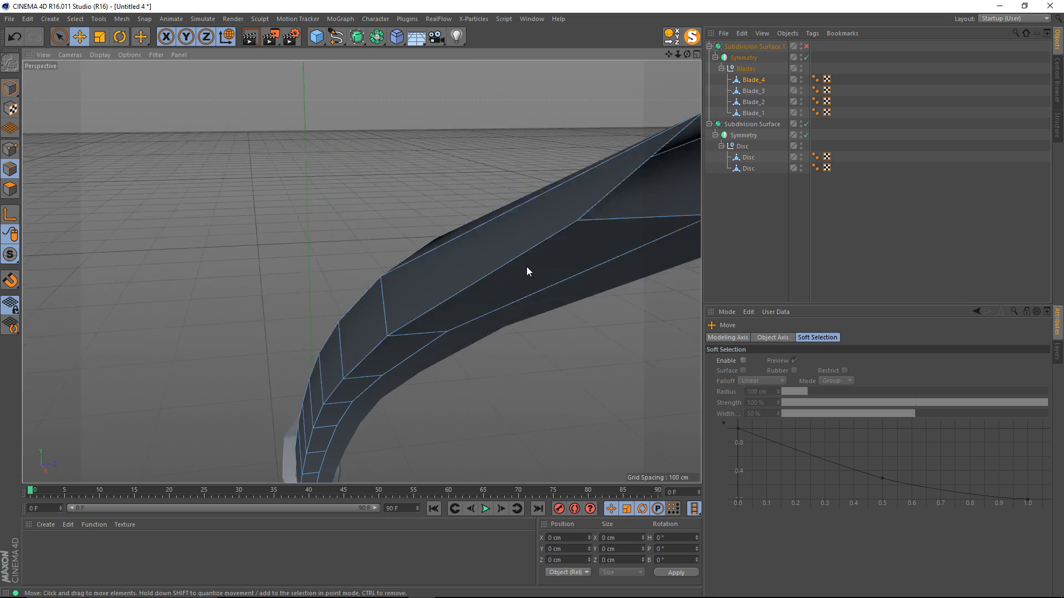
Step: Try to bridge the open edges near the narrow end of Blade_4
right_click_drag(527, 267, 554, 264, "alt")
left_click_drag(554, 265, 542, 284, "alt")
mouse_move(542, 284)
right_mouse_down("alt")
mouse_move(561, 285)
mouse_move(571, 264)
mouse_move(553, 269)
right_mouse_up("alt")
left_click(492, 290)
left_click(523, 257)
left_click(491, 151)
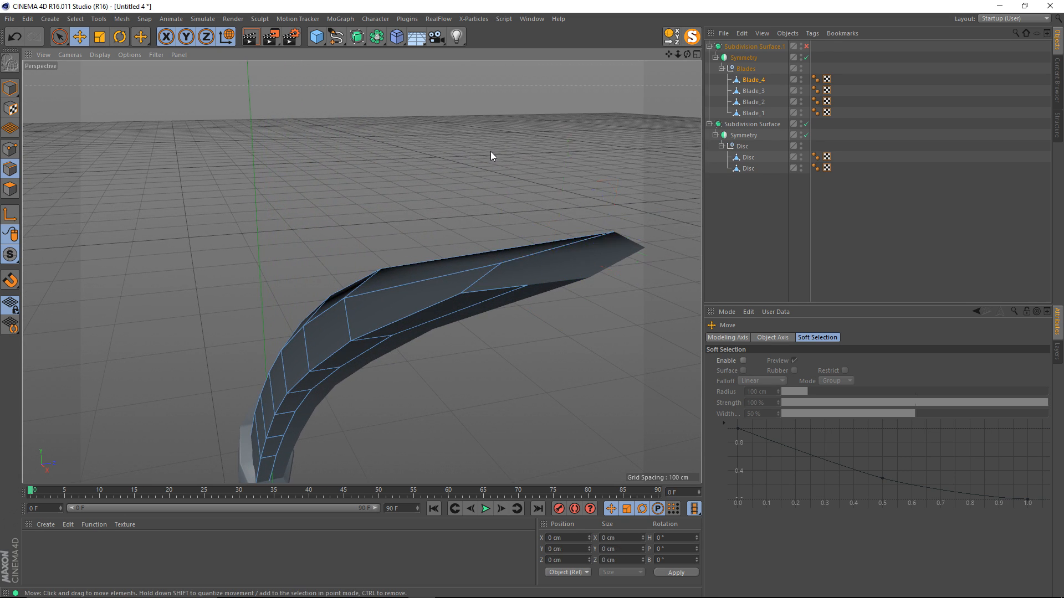
key("m")
key("b")
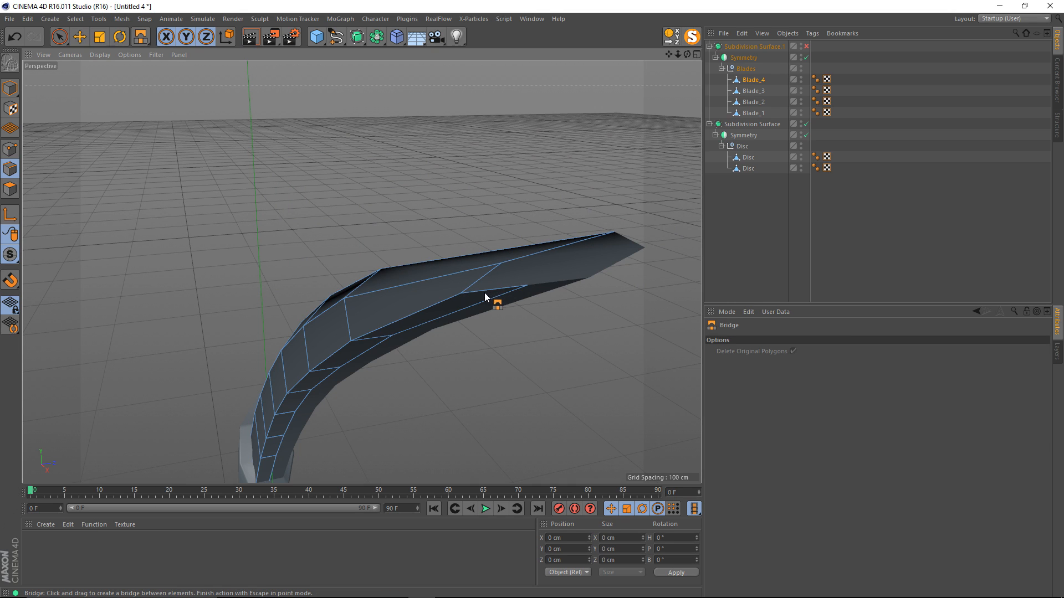
left_click_drag(485, 292, 444, 204)
Step: Move the edge at Blade_4's narrow end inward to about -0.94 cm in Z and the next one to about -1.8 cm
left_click_drag(309, 152, 384, 226, "alt")
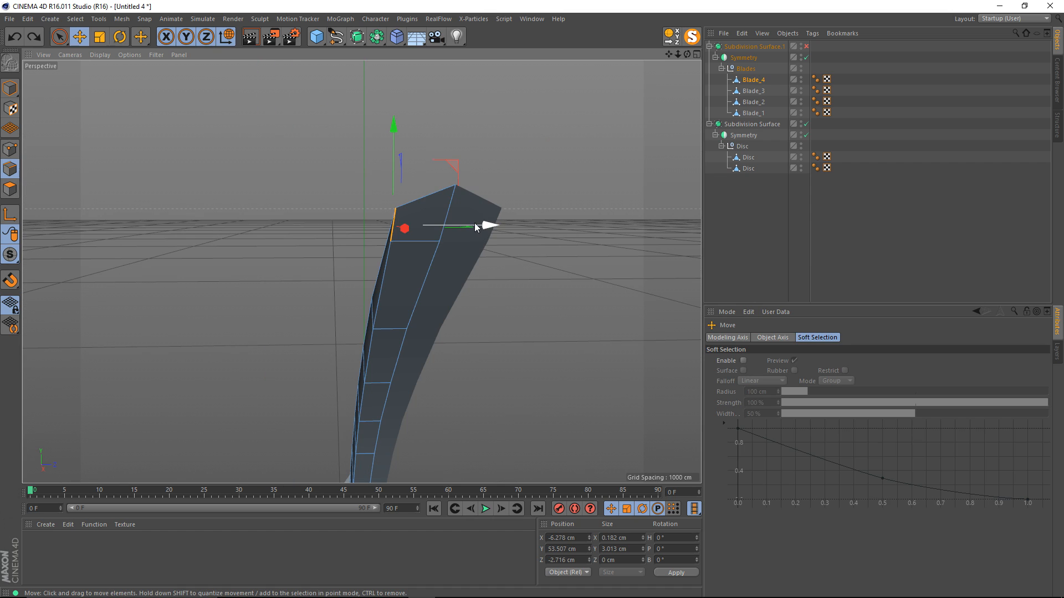
left_click_drag(476, 227, 503, 229)
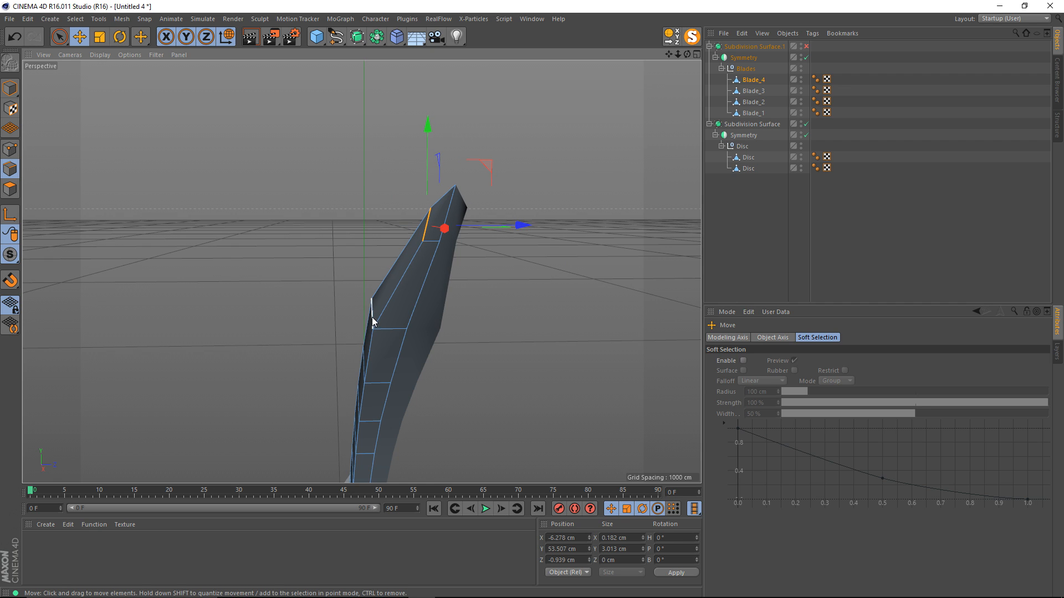
left_click(373, 318)
left_click_drag(430, 317, 451, 317)
middle_click_drag(421, 328, 433, 252, "alt")
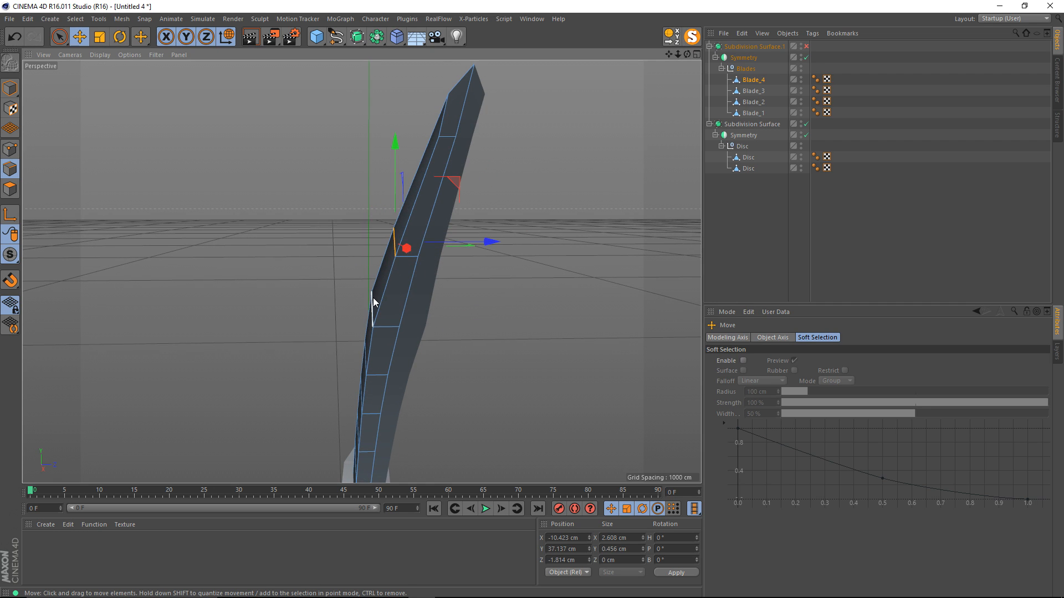
Step: Pull the third edge from Blade_4's narrow end inward and readjust the two beyond it for an even taper
left_click(373, 302)
left_click_drag(418, 314, 437, 310)
middle_click_drag(410, 271, 396, 256, "alt")
left_click(383, 232)
left_click_drag(441, 228, 442, 227)
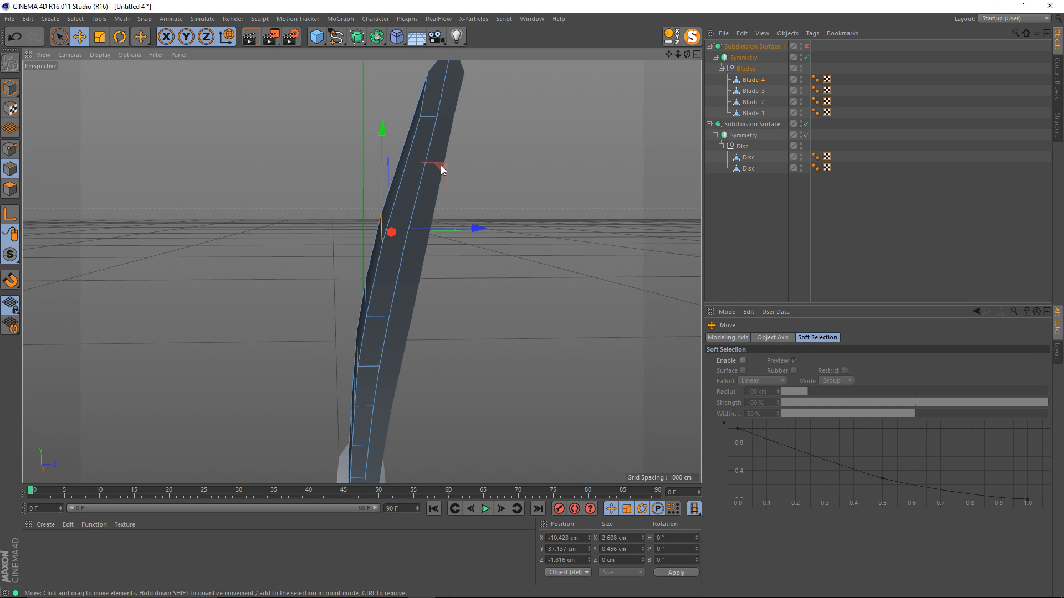
middle_click_drag(442, 169, 406, 238, "alt")
left_click(400, 133)
left_click_drag(449, 143, 460, 143)
Step: Hide Blade_3 and use the Knife in Loop mode to cut a lengthwise support loop close to Blade_4's middle ridge
left_click(10, 149)
left_click(398, 133)
left_click_drag(421, 294, 431, 202, "alt")
left_click_drag(434, 280, 267, 341, "alt")
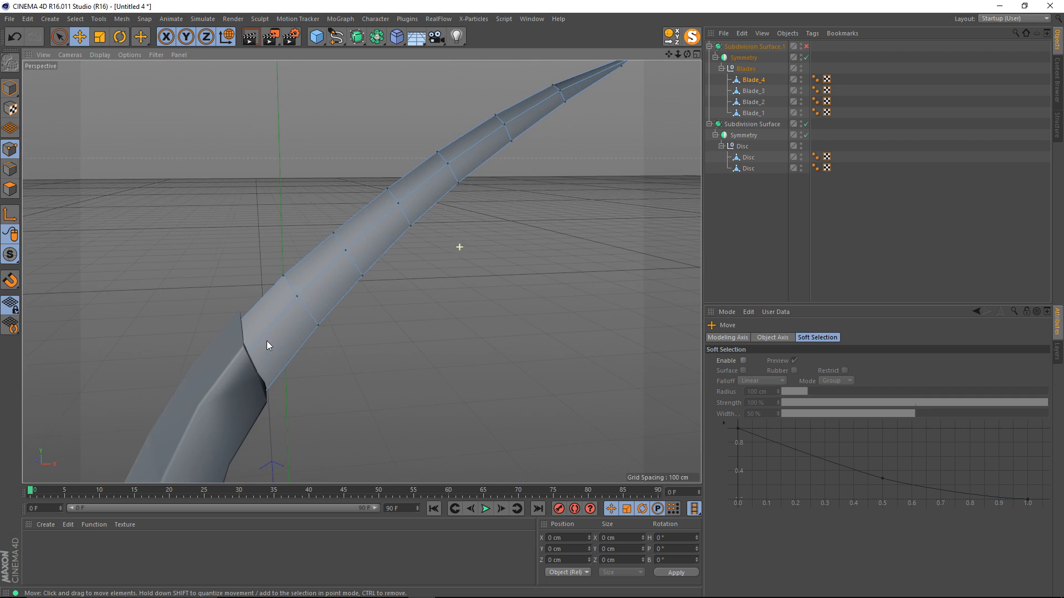
key("k")
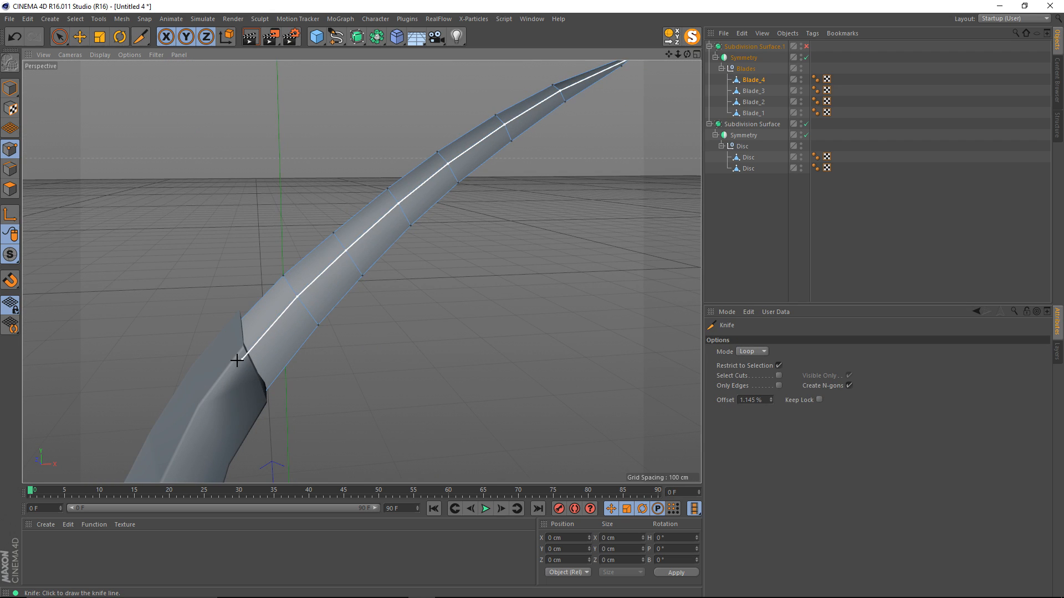
mouse_move(237, 361)
right_mouse_down("alt")
mouse_move(272, 363)
mouse_move(592, 185)
right_mouse_up("alt")
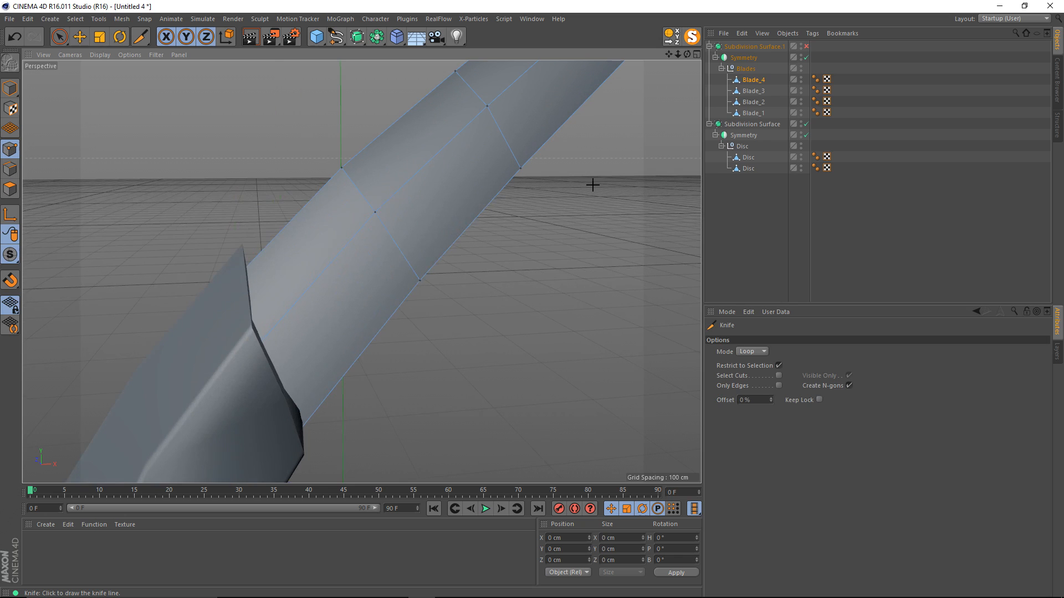
left_click(800, 93, "alt")
left_click(800, 93, "alt")
right_click_drag(515, 256, 455, 287, "alt")
left_click_drag(330, 333, 372, 387, "alt")
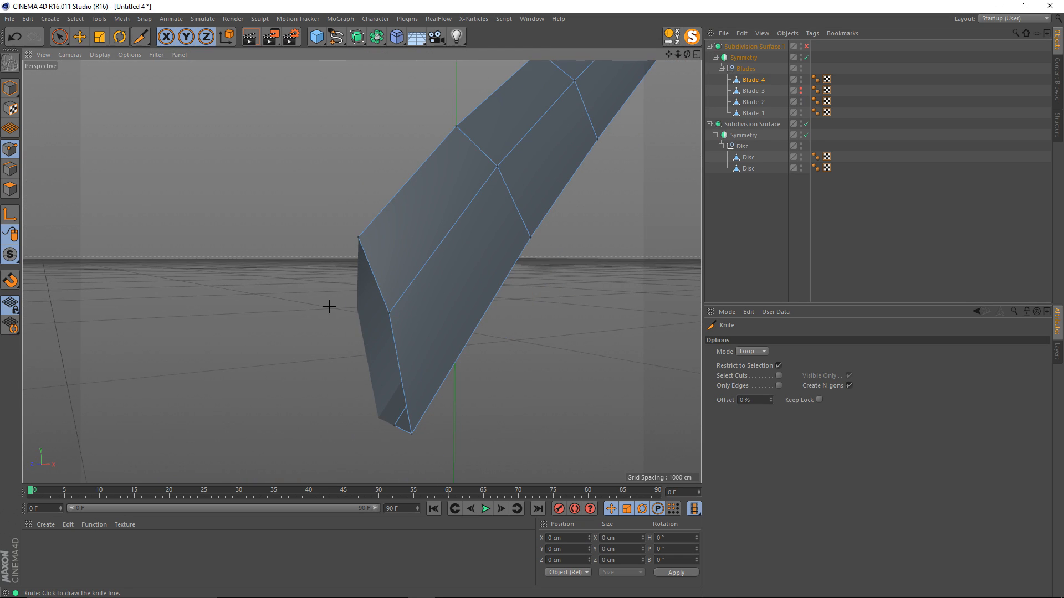
right_click_drag(390, 314, 402, 314, "alt")
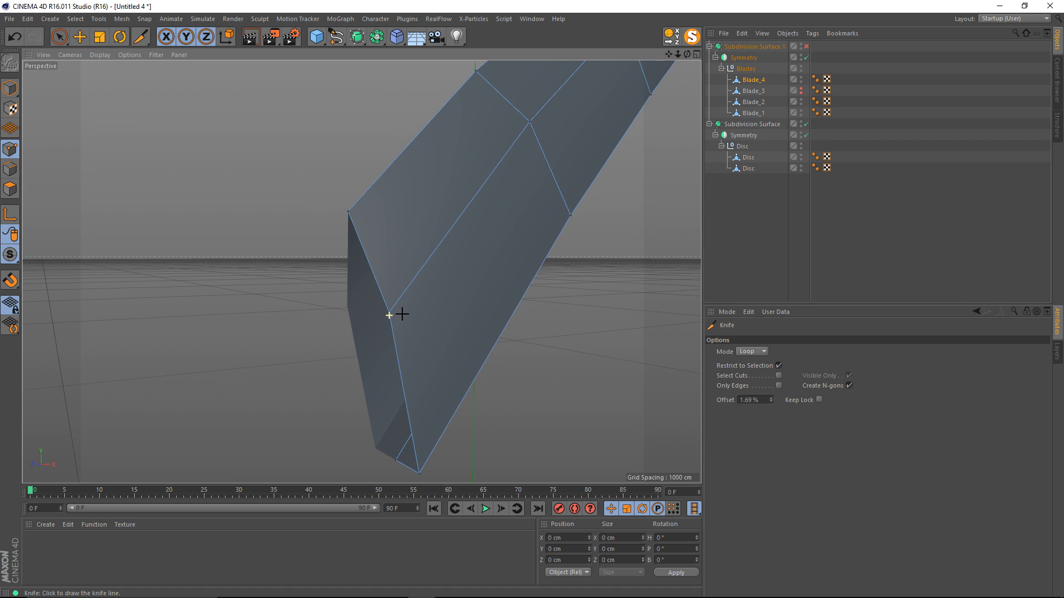
left_click(392, 315)
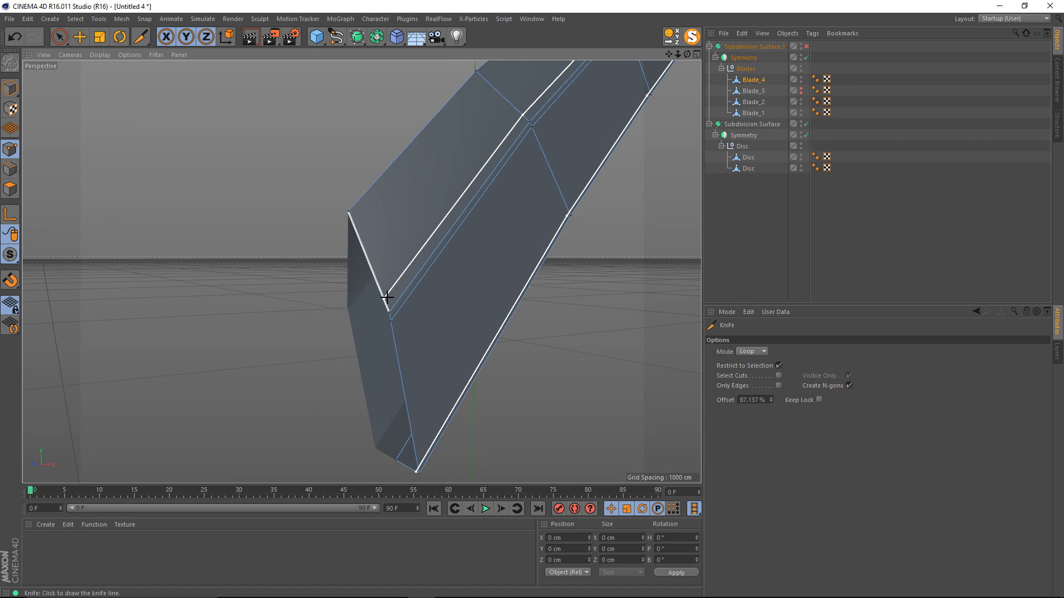
Step: Cut further lengthwise support loops close to the outer edges of Blade_4
middle_click_drag(373, 212, 389, 280, "alt")
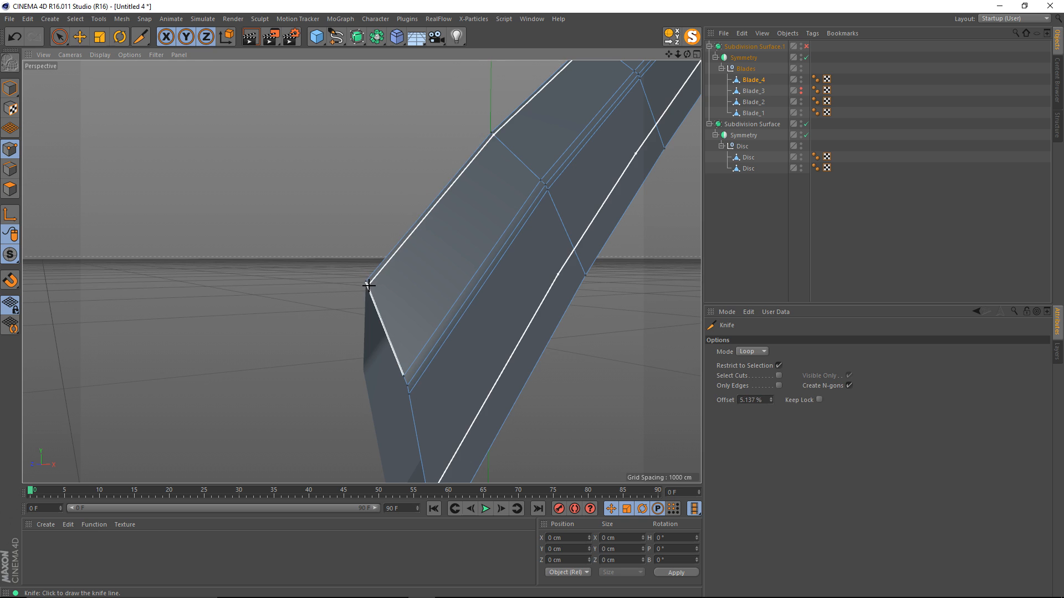
left_click(369, 285)
middle_click_drag(465, 382, 367, 302, "alt")
left_click_drag(367, 302, 244, 276, "alt")
right_click_drag(304, 331, 374, 320, "alt")
left_click(354, 372)
right_click_drag(444, 285, 355, 298, "alt")
middle_click_drag(565, 172, 458, 292, "alt")
right_click_drag(459, 292, 407, 297, "alt")
middle_click_drag(425, 243, 397, 304, "alt")
right_click_drag(397, 304, 372, 305, "alt")
middle_click_drag(453, 259, 472, 258, "alt")
key("Return")
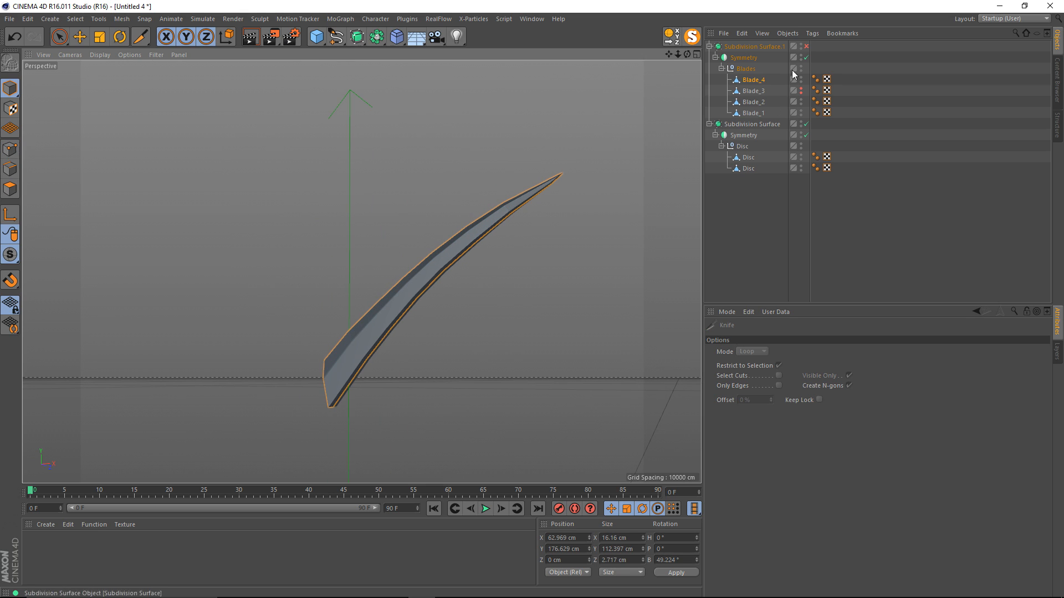
Step: Re-enable the blades' Subdivision Surface, show Blade_3 again and clear the selection
left_click(806, 47)
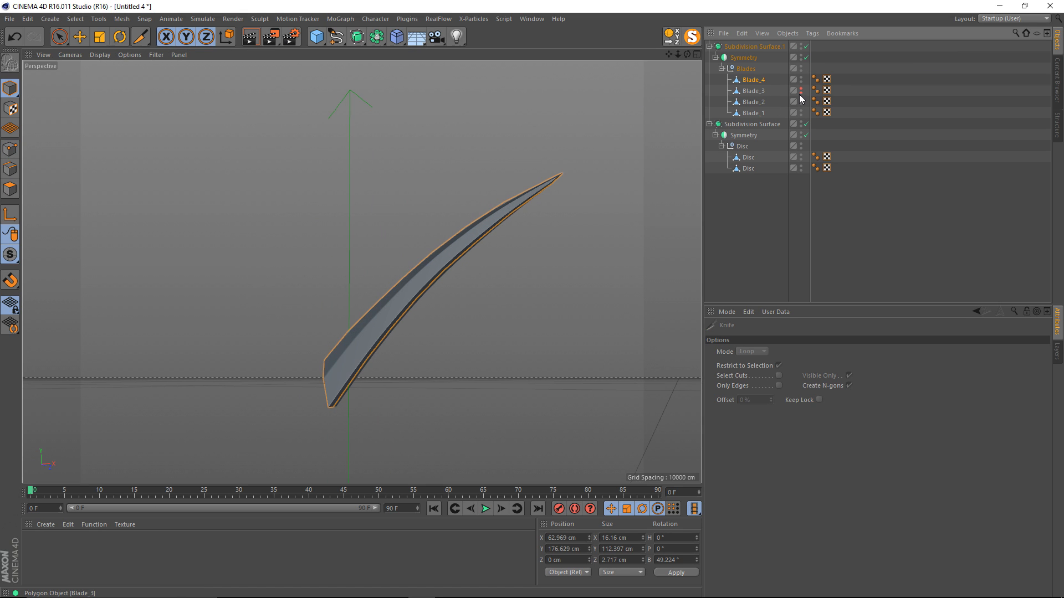
left_click(799, 91)
right_click_drag(555, 194, 445, 236, "alt")
middle_click_drag(483, 283, 513, 209, "alt")
key("e")
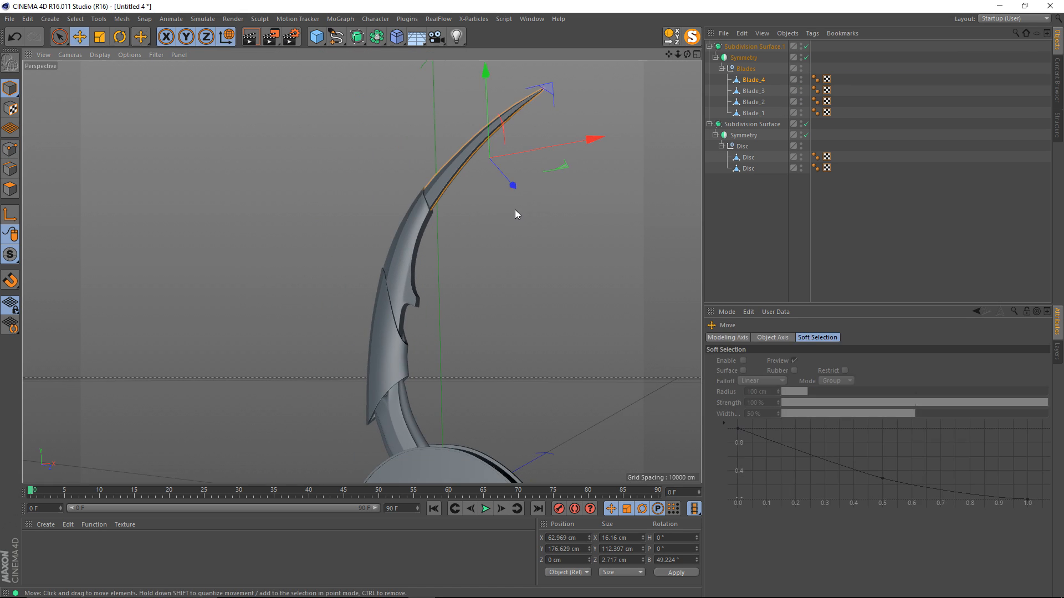
left_click(497, 272)
Step: Examine the assembled blade and ring-shaped disc from several angles
left_click_drag(495, 274, 540, 302, "alt")
right_click_drag(540, 302, 493, 277, "alt")
left_click_drag(493, 277, 524, 266, "alt")
middle_click_drag(524, 266, 514, 221, "alt")
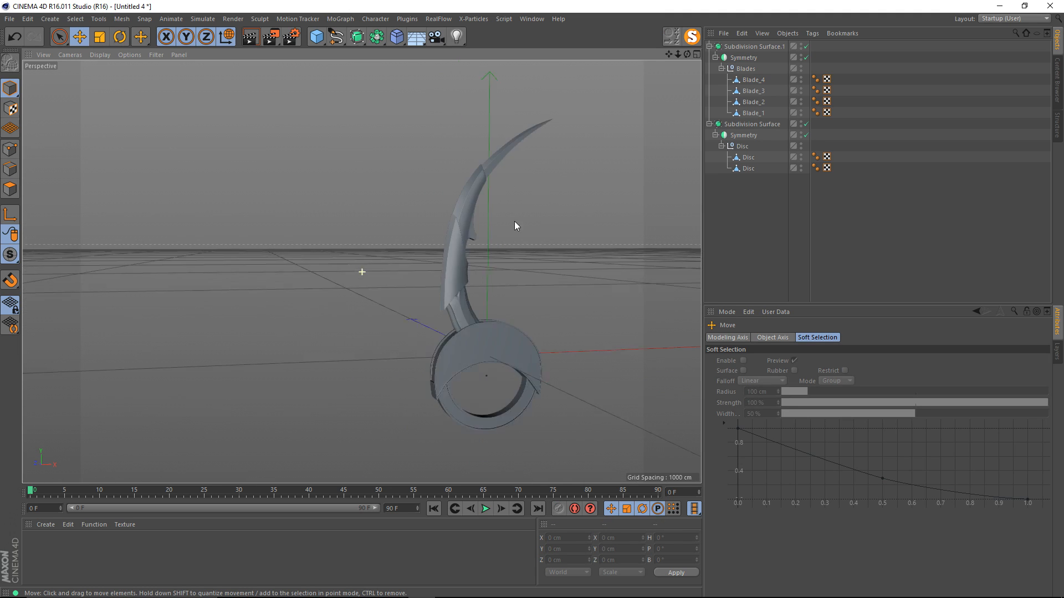
left_click_drag(514, 221, 425, 239, "alt")
right_click_drag(425, 239, 484, 235, "alt")
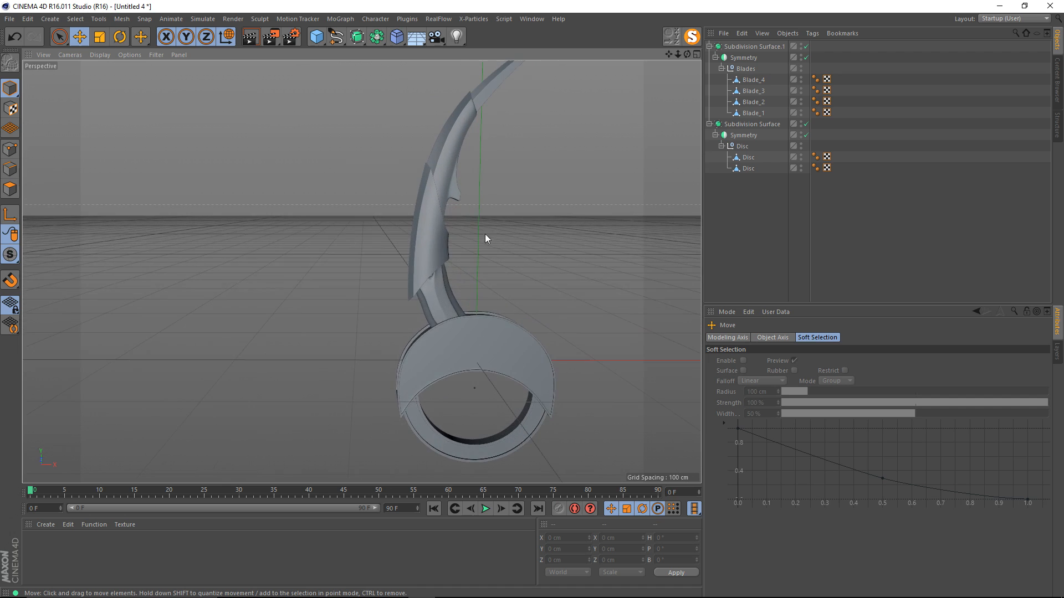
middle_click_drag(485, 235, 462, 232, "alt")
left_click_drag(461, 237, 504, 242, "alt")
middle_click(504, 243)
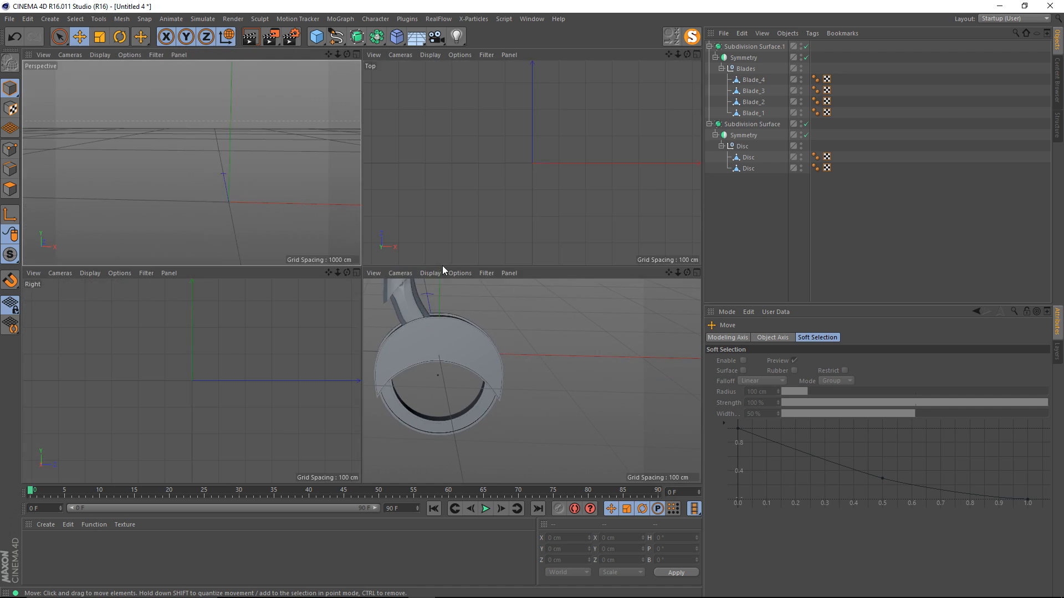
middle_click(539, 304)
middle_click(538, 301)
middle_click(346, 268)
middle_click_drag(387, 245, 360, 304, "alt")
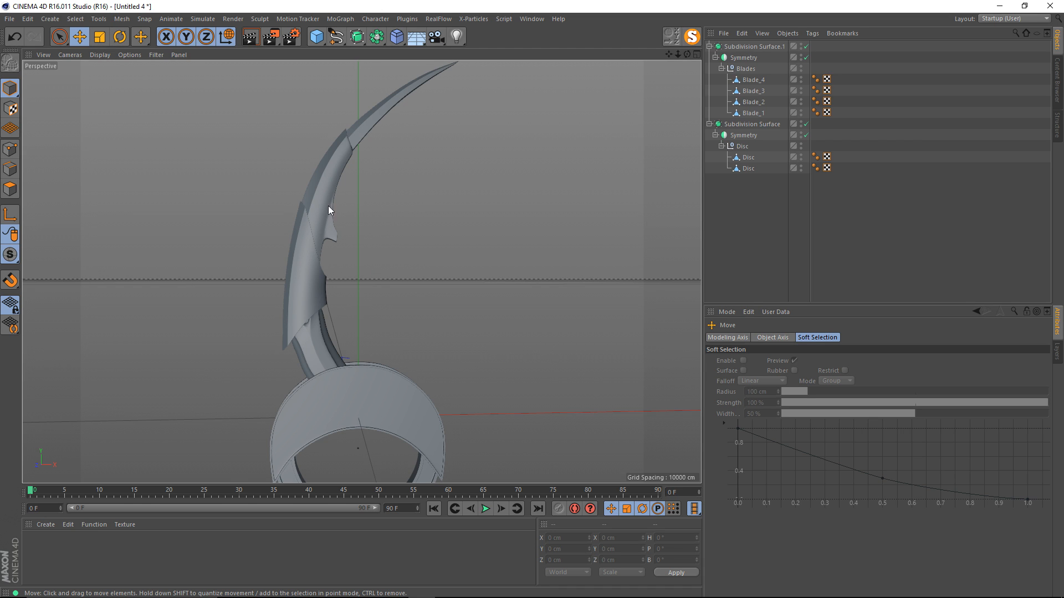
middle_click_drag(323, 293, 365, 251, "alt")
left_click(523, 182)
mouse_move(365, 252)
left_mouse_down("alt")
mouse_move(363, 268)
mouse_move(381, 278)
mouse_move(356, 283)
mouse_move(350, 297)
mouse_move(350, 274)
mouse_move(334, 264)
mouse_move(349, 262)
left_mouse_up("alt")
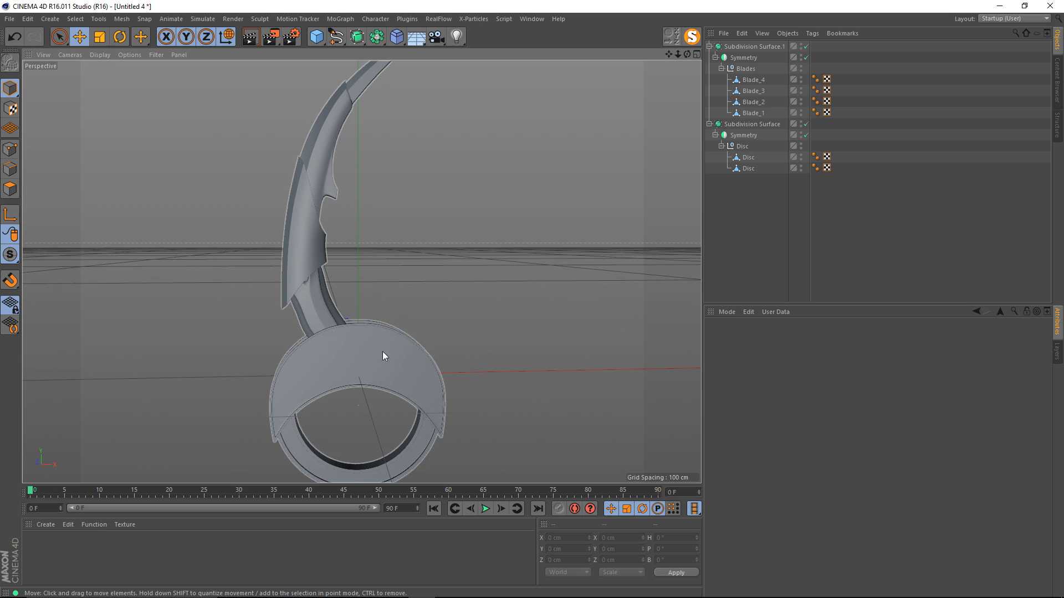
Step: Move the blades' Symmetry out of the Subdivision Surface.1 hierarchy and make it editable, converting it to a null
middle_click_drag(365, 349, 397, 345, "alt")
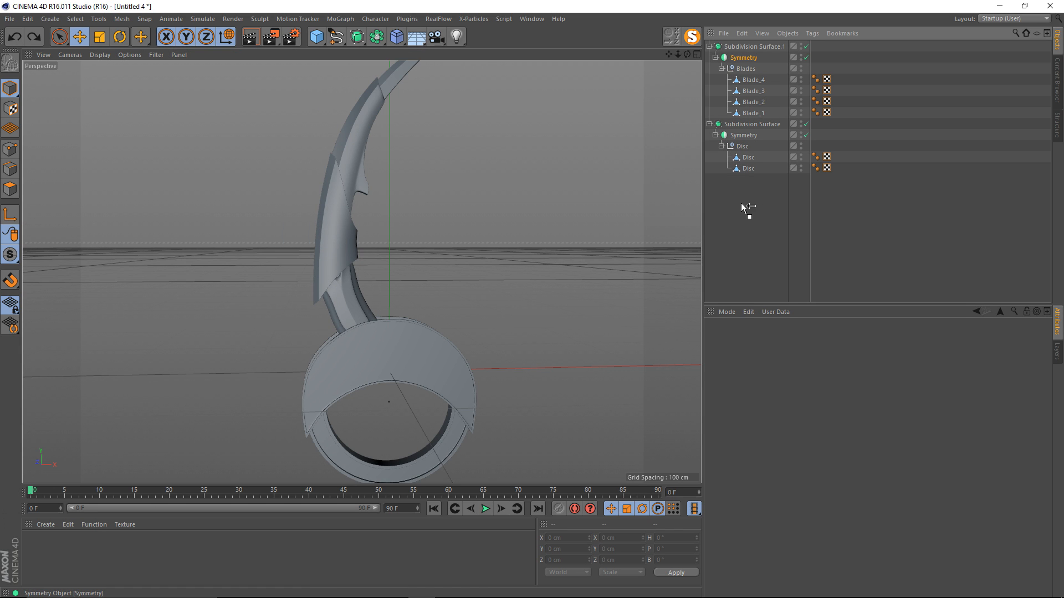
left_click_drag(741, 204, 741, 204)
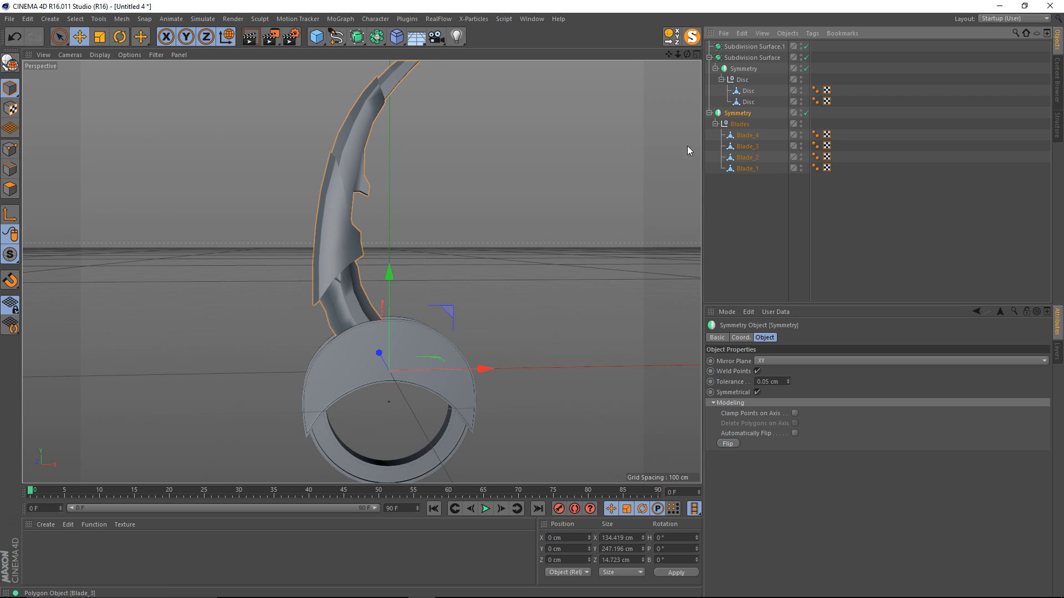
left_click_drag(419, 210, 441, 231, "alt")
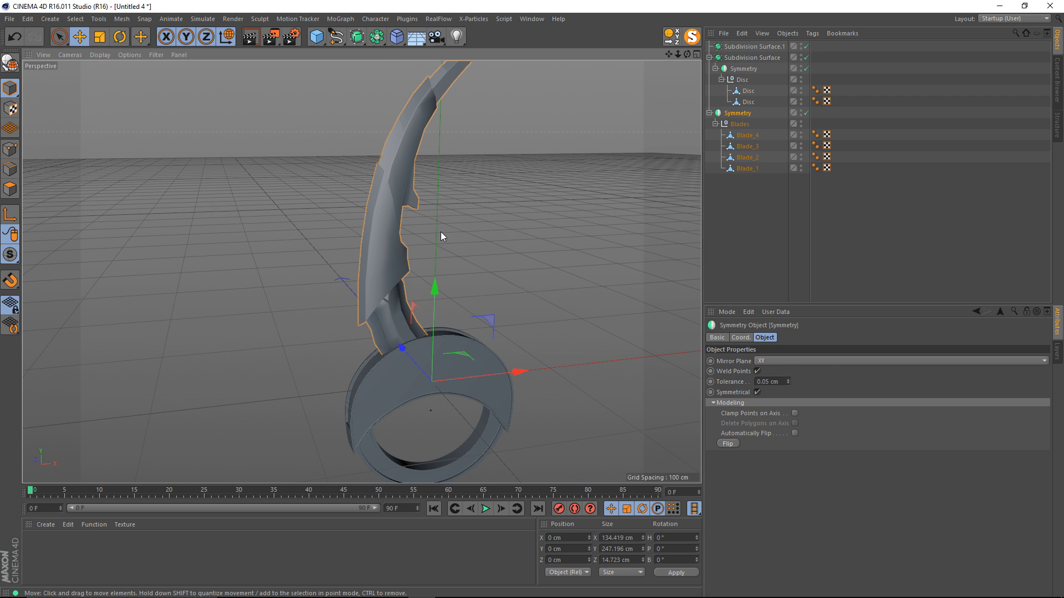
key("c")
left_click(710, 113)
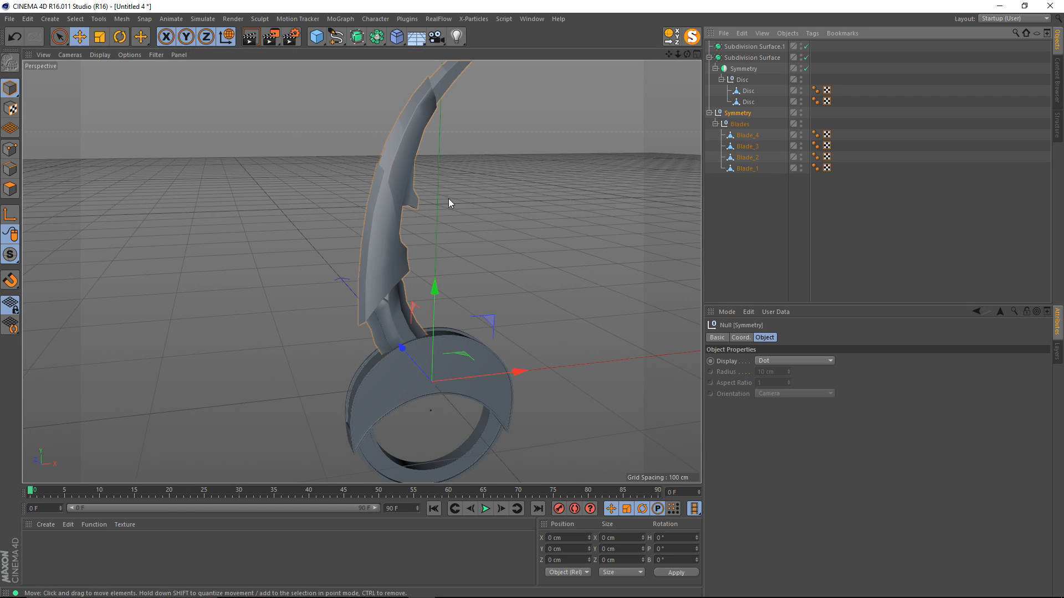
Step: Examine the blade segments and how they join the ring-shaped disc from several angles
left_click_drag(448, 198, 425, 117, "alt")
middle_click_drag(425, 118, 414, 190, "alt")
left_click_drag(414, 189, 424, 227, "alt")
left_click_drag(770, 198, 744, 132)
left_click(747, 176)
left_click(746, 169)
left_click_drag(590, 245, 613, 233, "alt")
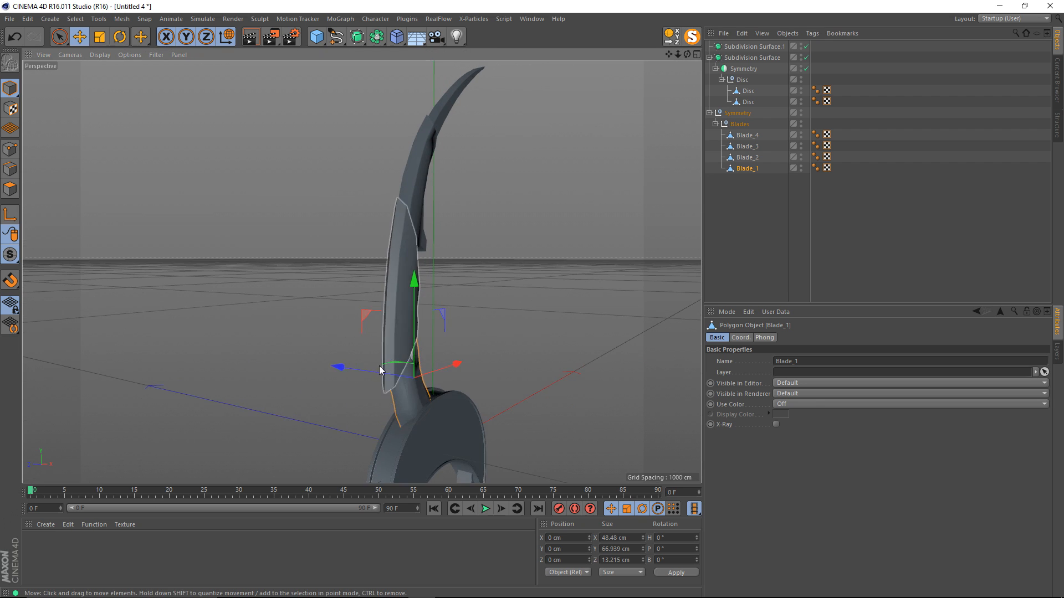
left_click_drag(379, 370, 459, 378)
middle_click_drag(505, 340, 474, 266, "alt")
left_click_drag(473, 266, 414, 274, "alt")
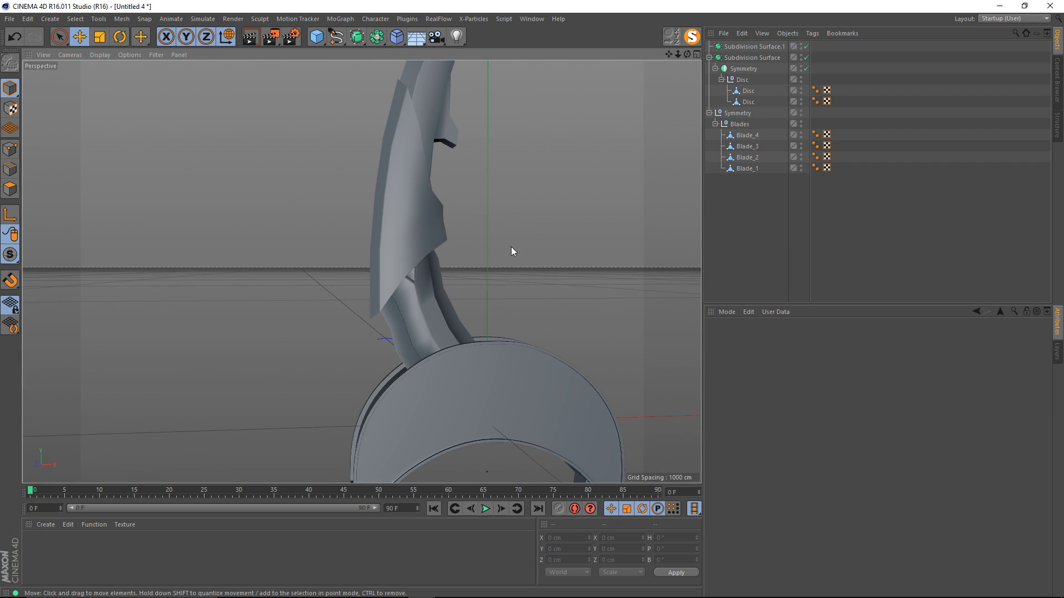
left_click_drag(511, 248, 533, 297, "alt")
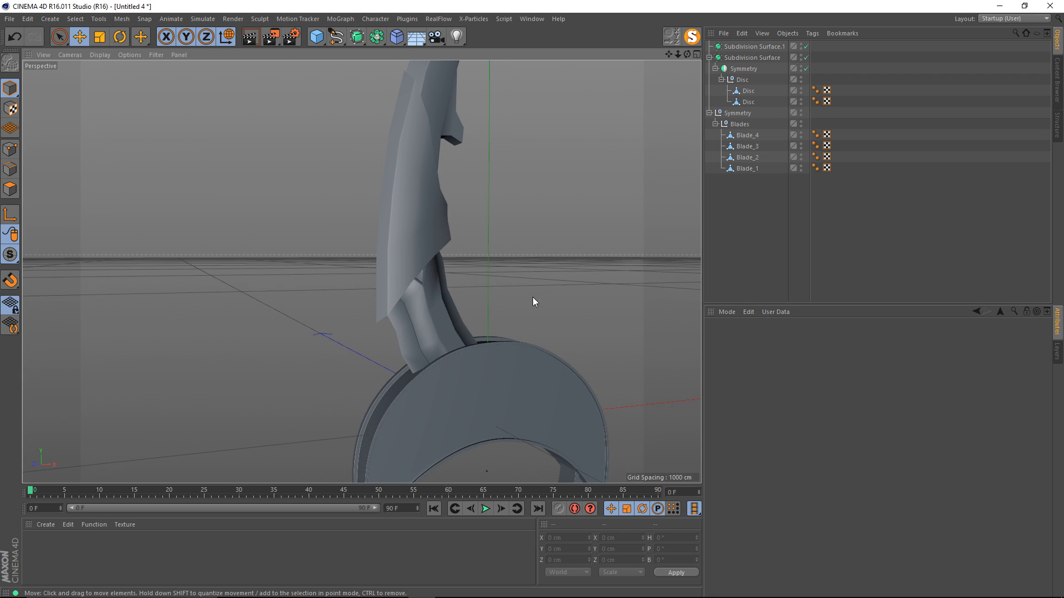
left_click_drag(595, 214, 458, 318, "alt")
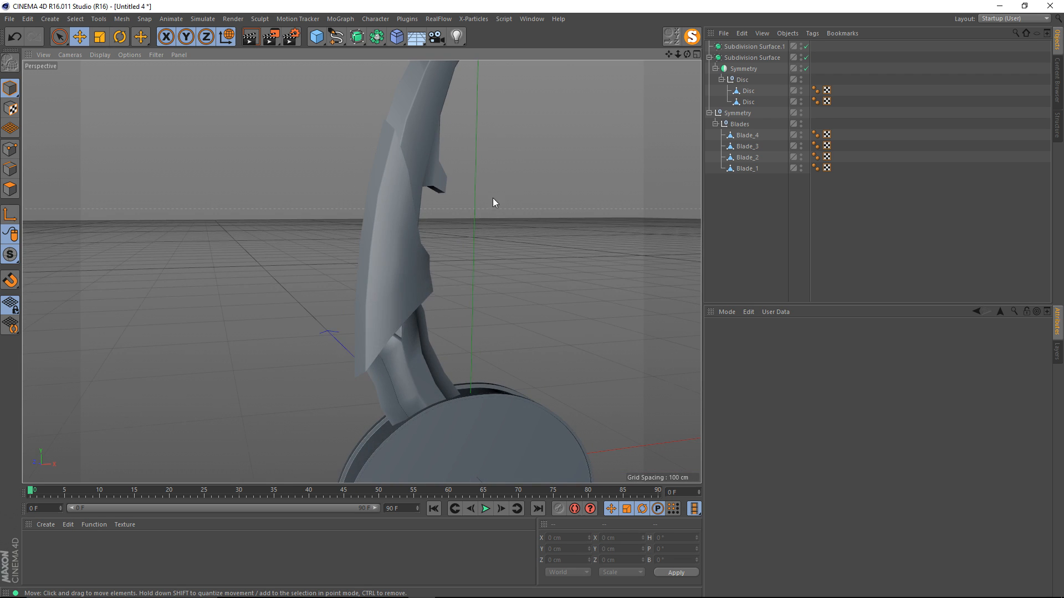
left_click_drag(494, 199, 596, 182, "alt")
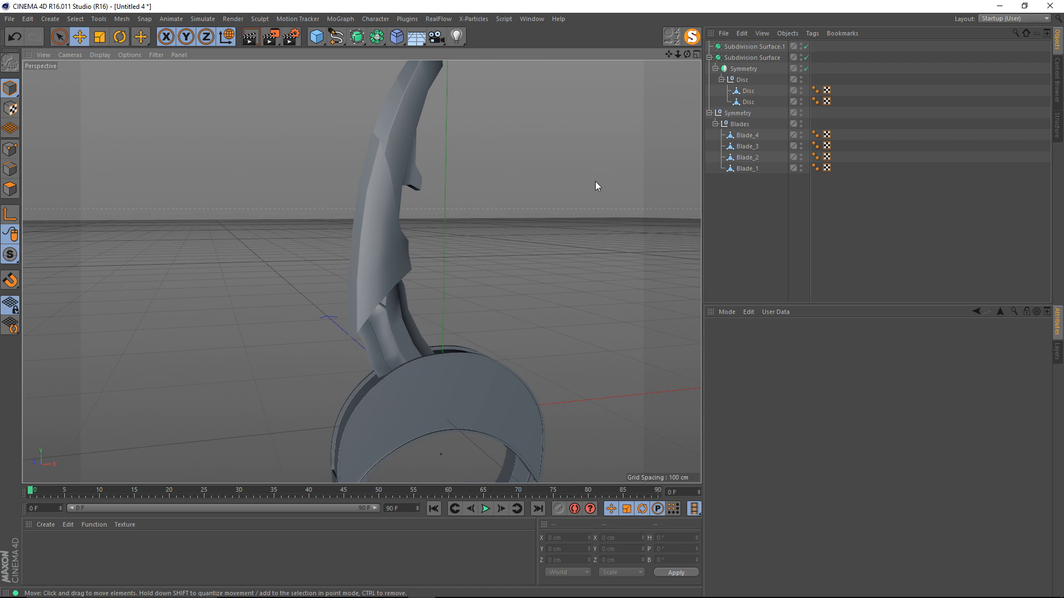
Step: Try rotating Blade_1 around its default centre axis and undo the rotation
left_click(748, 169)
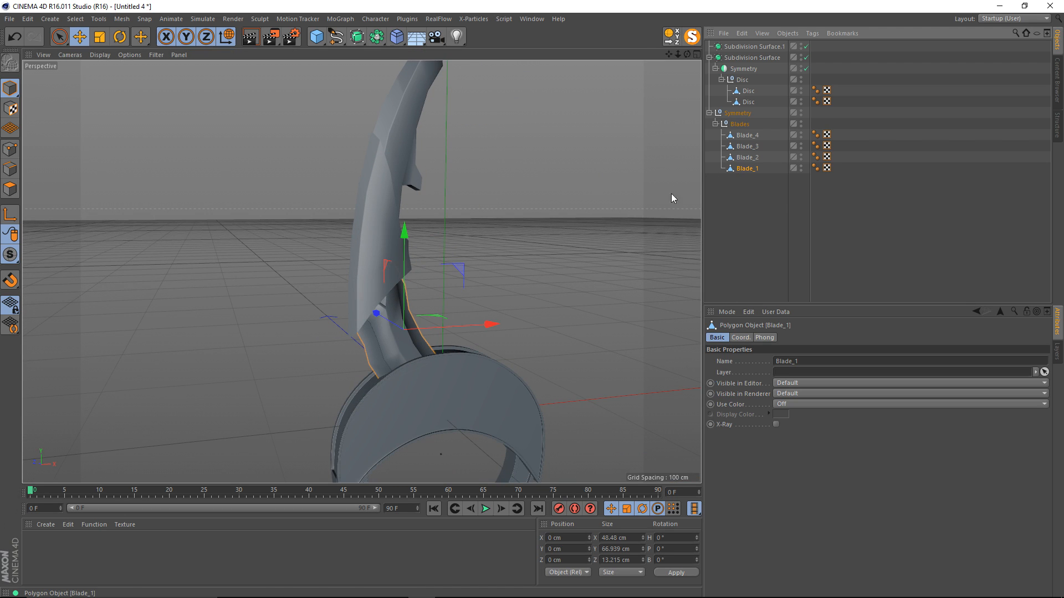
left_click_drag(671, 195, 394, 240, "alt")
key("r")
left_click_drag(416, 201, 439, 168)
key("ctrl+z")
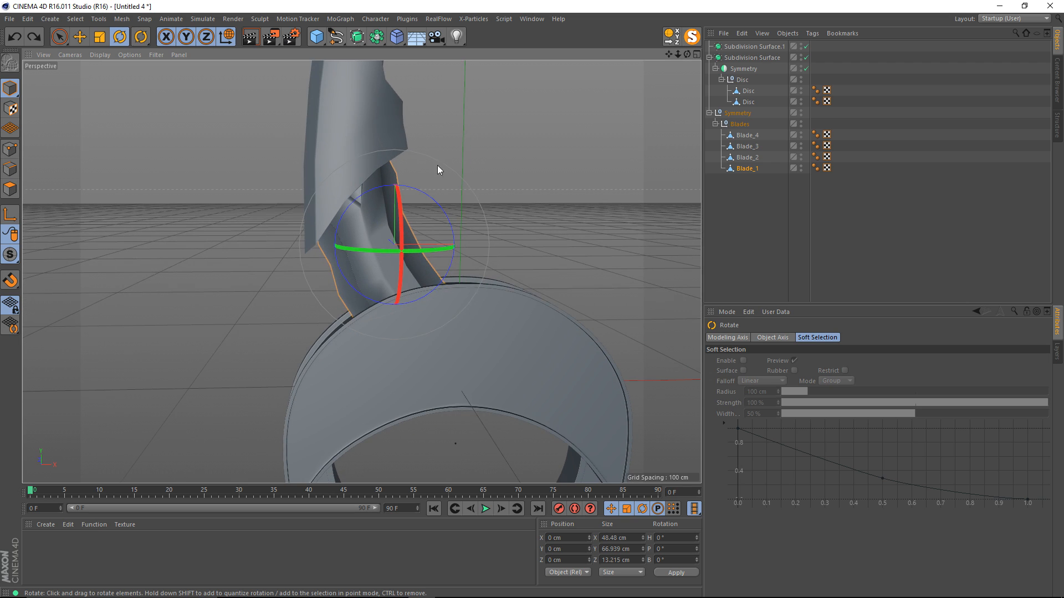
Step: In the front view, move only Blade_1's axis to its base on the disc's rim, around X -14.473 cm, Y -30.554 cm
left_click(4, 218)
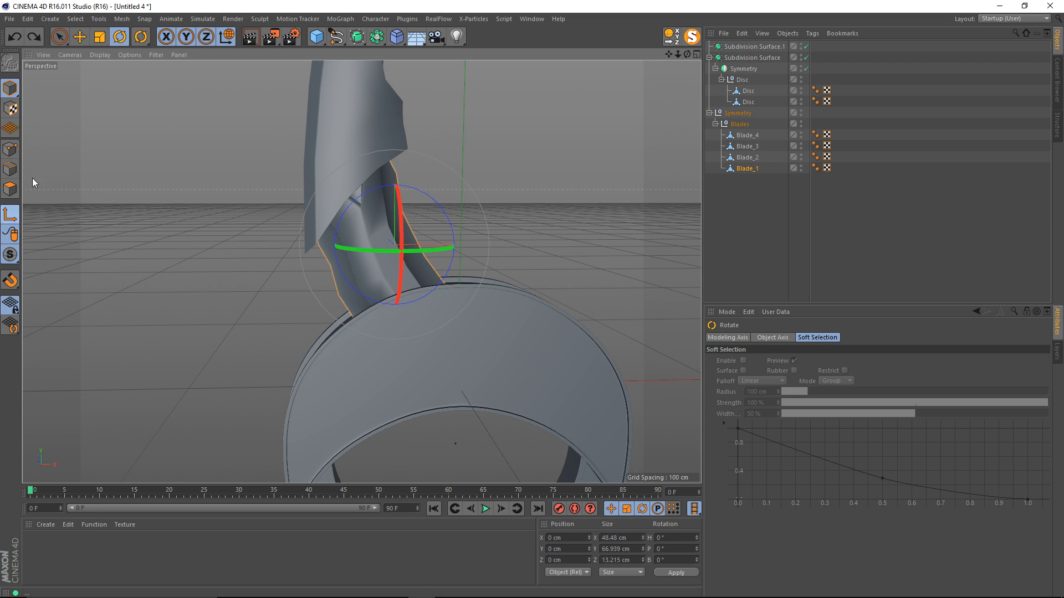
middle_click(112, 80)
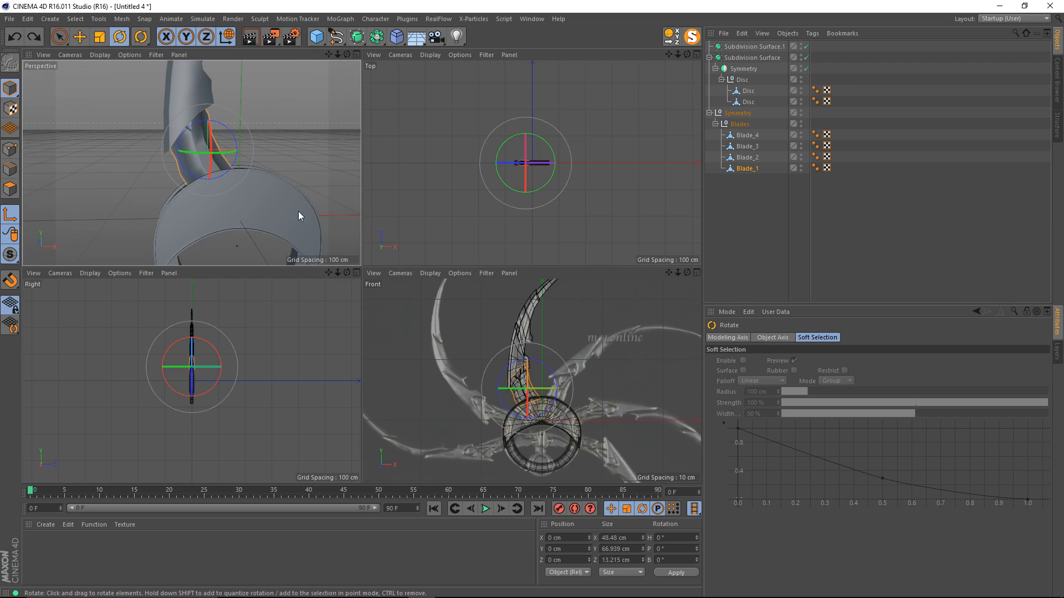
middle_click(526, 358)
scroll(433, 230, "up", 6)
key("e")
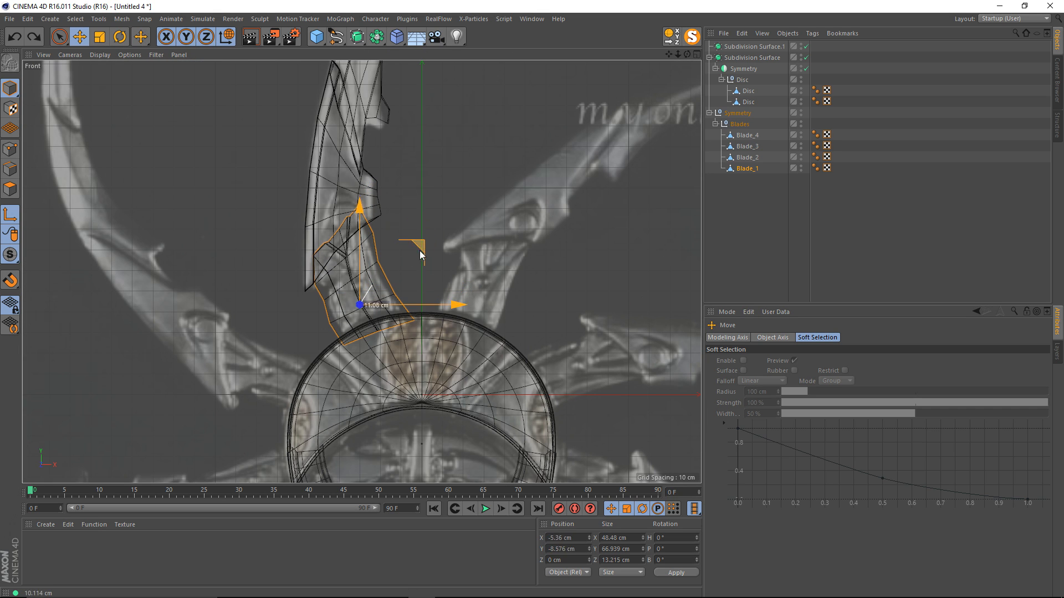
left_click_drag(420, 251, 401, 338)
key("l")
left_click(11, 216)
Step: Test-rotate Blade_1 around its relocated axis in the front view and undo the rotation
key("r")
mouse_move(373, 298)
left_mouse_down()
mouse_move(298, 281)
mouse_move(353, 295)
left_mouse_up()
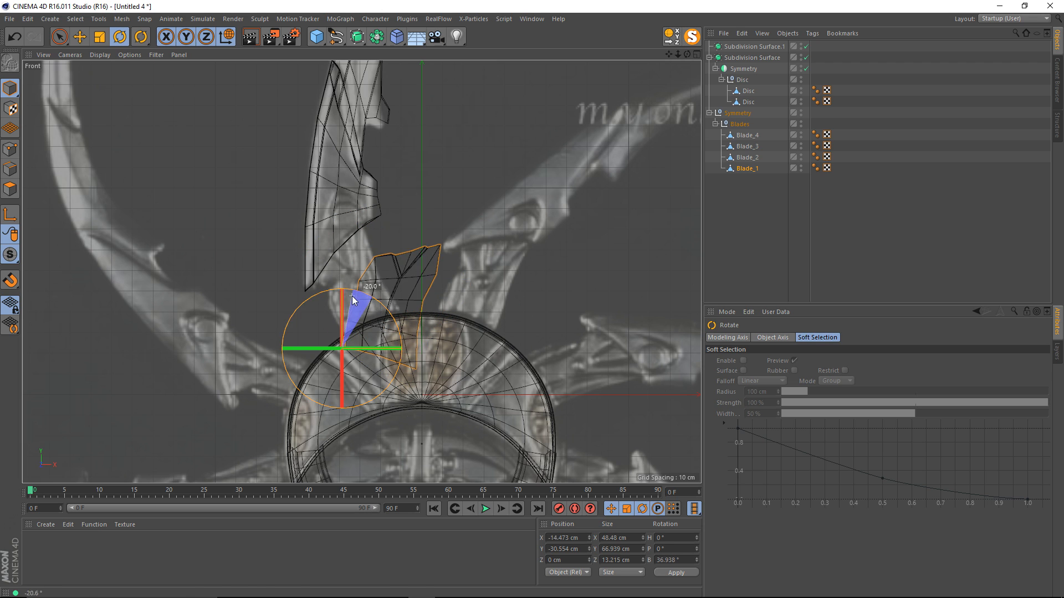
key("ctrl+z")
key("ctrl+z")
Step: Move only Blade_2's axis to its lower outer corner, around X -29.765 cm, Y 9.029 cm
middle_click_drag(331, 217, 347, 253, "alt")
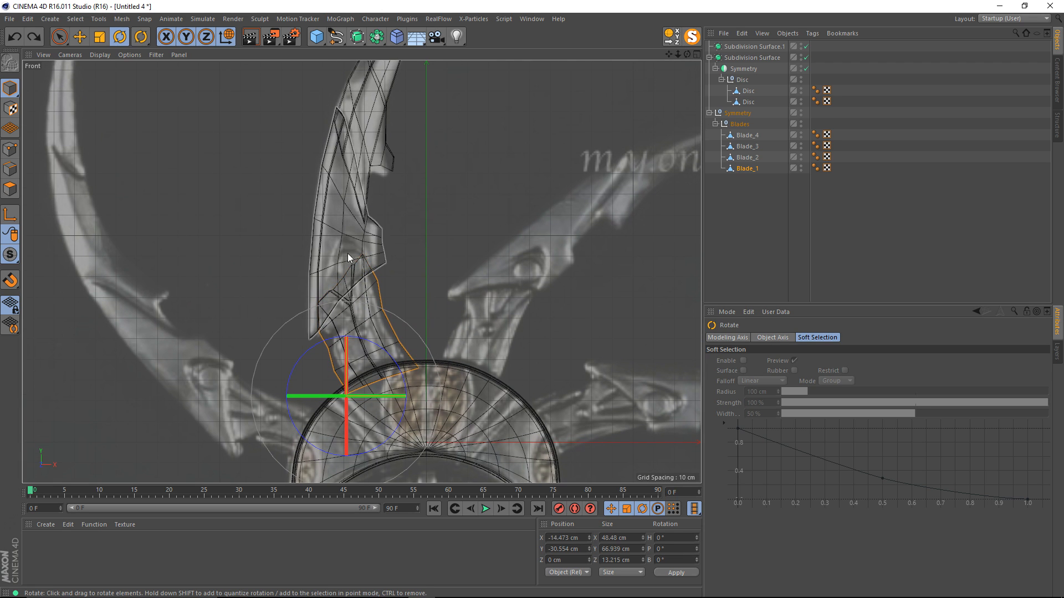
left_click(748, 157)
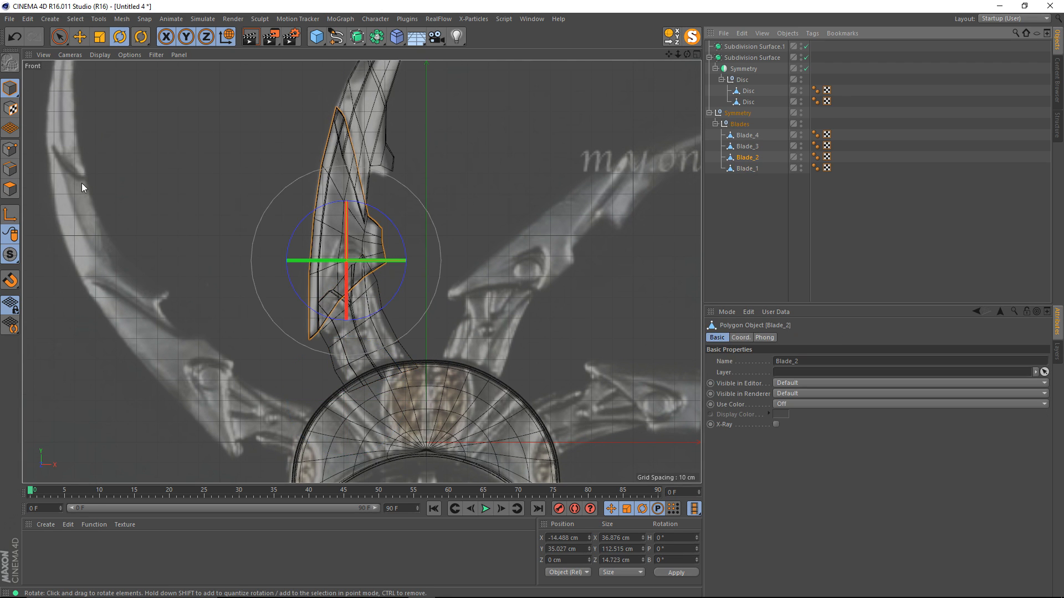
key("e")
left_click_drag(390, 221, 372, 254)
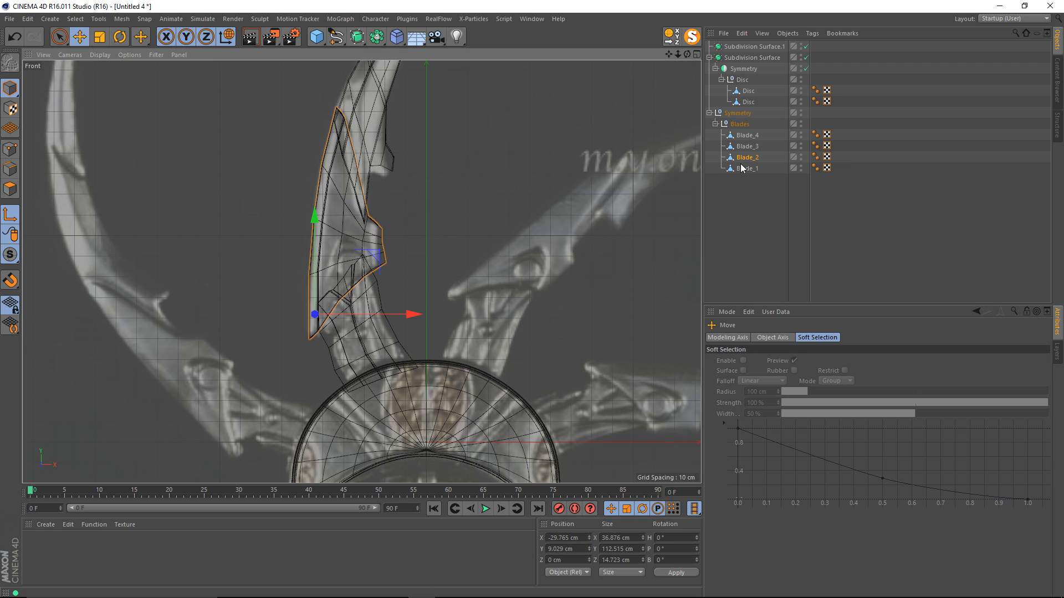
Step: Move only Blade_3's axis to its lower part overlapping Blade_2, around X -21.031 cm, Y 86.52 cm
left_click(735, 147)
middle_click_drag(380, 175, 372, 318, "alt")
left_click_drag(433, 159, 387, 241)
middle_click_drag(412, 187, 368, 250, "alt")
key("ctrl+z")
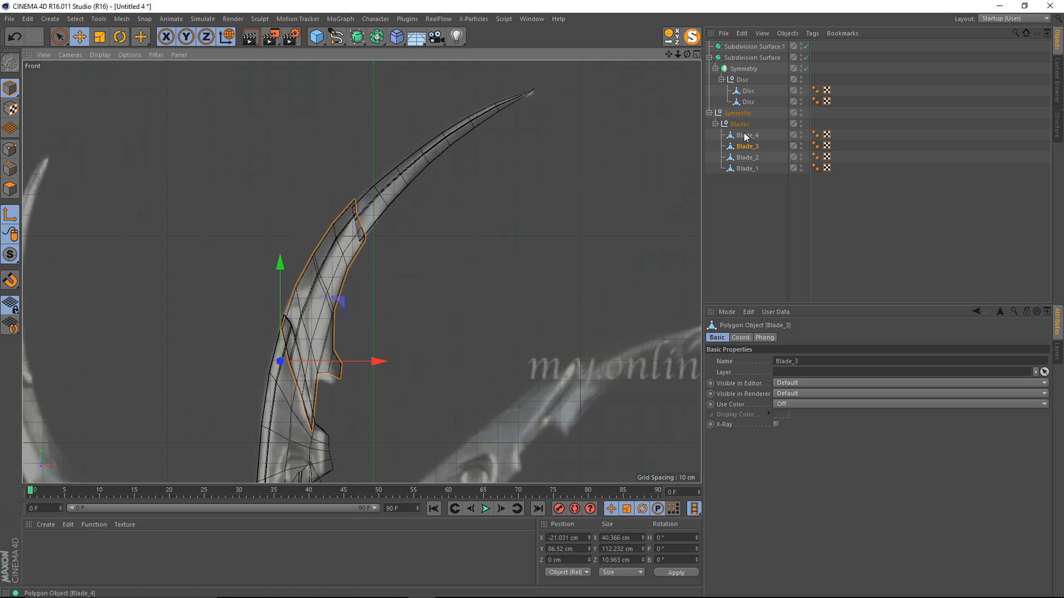
Step: Move only Blade_4's axis to its base at the upper end of Blade_3, around X 13.654 cm, Y 153.848 cm
left_click(769, 136)
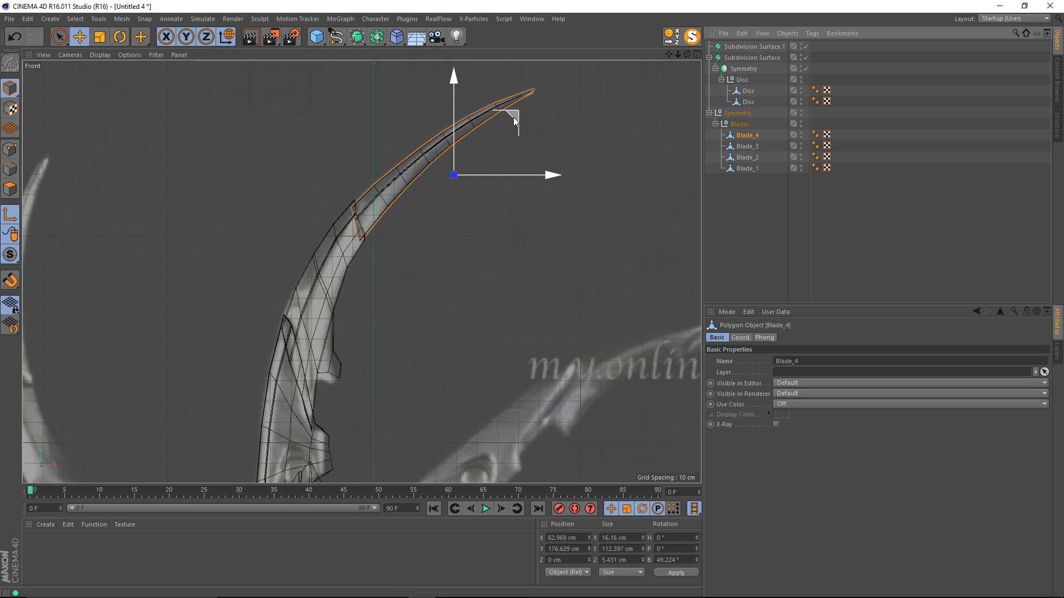
left_click_drag(515, 117, 414, 165)
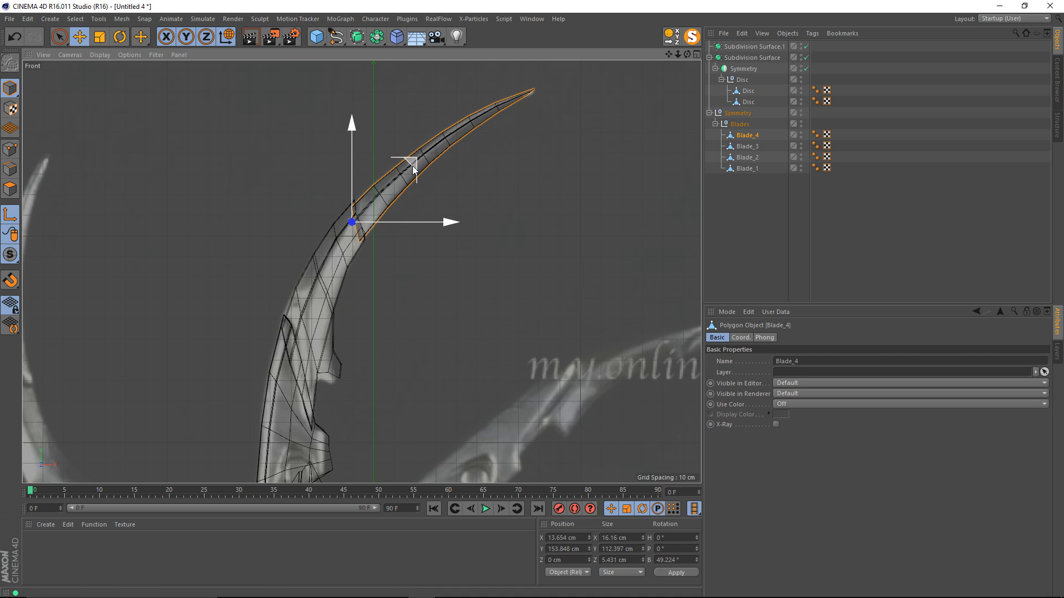
middle_click_drag(414, 165, 442, 120, "alt")
Step: Refine Blade_3's axis position near its joint with Blade_2 to about X -17.547 cm, Y 81.695 cm
left_click(745, 148)
left_click_drag(370, 255, 374, 266)
middle_click_drag(374, 266, 381, 168, "alt")
left_click_drag(377, 176, 380, 173)
Step: Shift Blade_2's axis inward over the joint with Blade_1, to about X -19.312 cm, Y 17.07 cm, and return to the perspective view
left_click(743, 159)
middle_click_drag(416, 228, 428, 158, "alt")
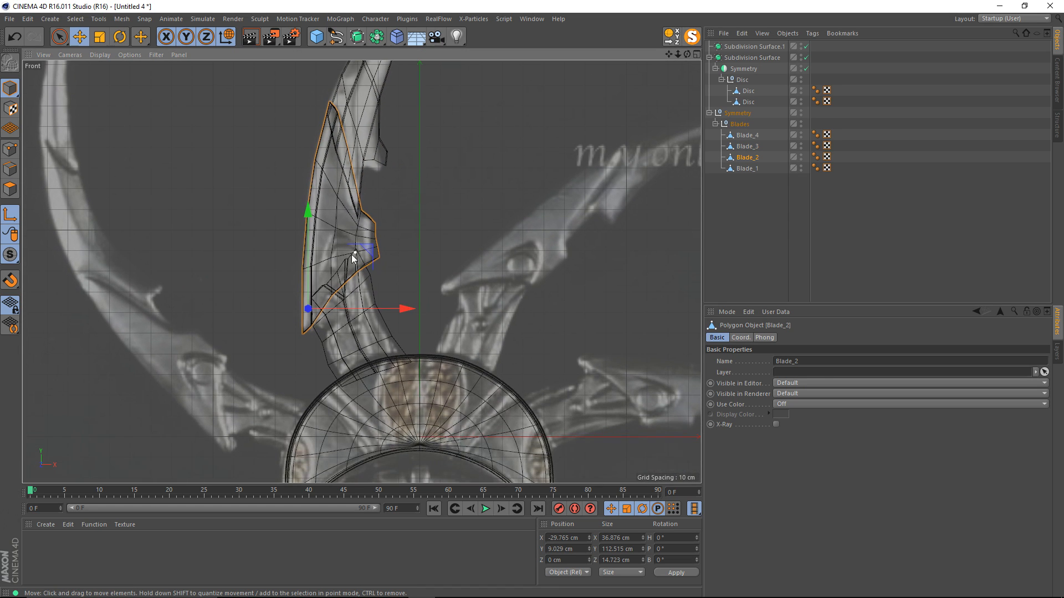
left_click_drag(367, 252, 389, 229)
middle_click(311, 230)
middle_click(279, 201)
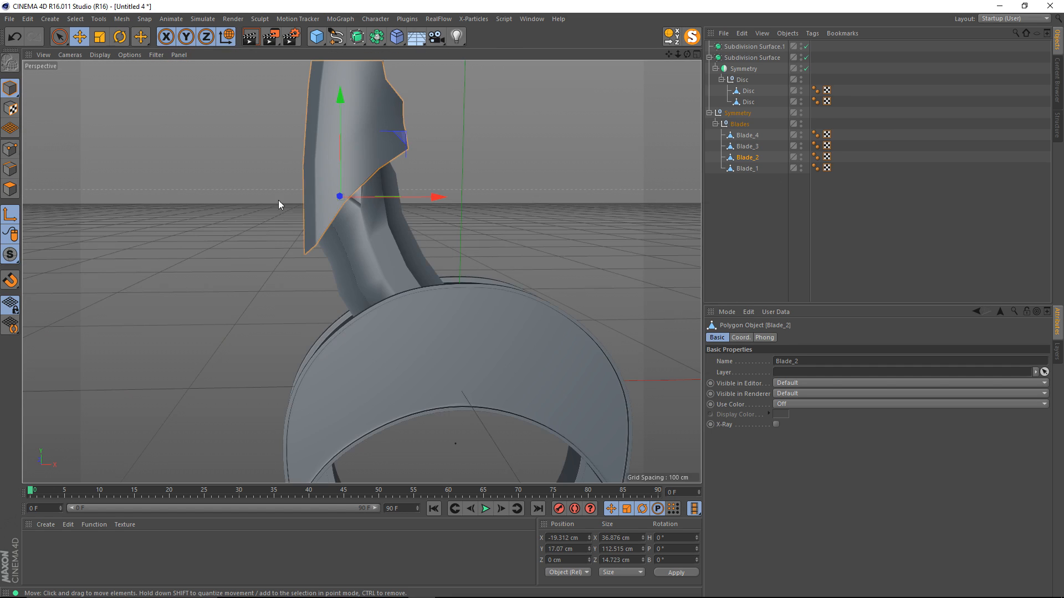
Step: Try banking Blade_1 by 26° through its rotation coordinates and undo it
middle_click_drag(322, 152, 311, 327, "alt")
scroll(312, 327, "down", 4)
left_click(436, 236)
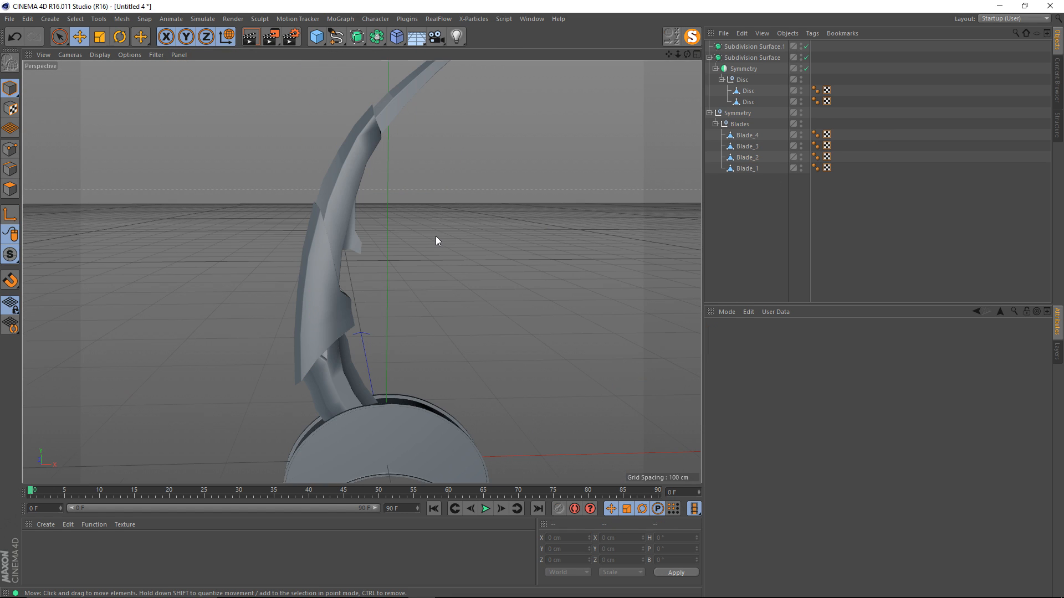
left_click(750, 171)
middle_click_drag(444, 286, 475, 182, "alt")
right_click_drag(363, 276, 411, 273, "alt")
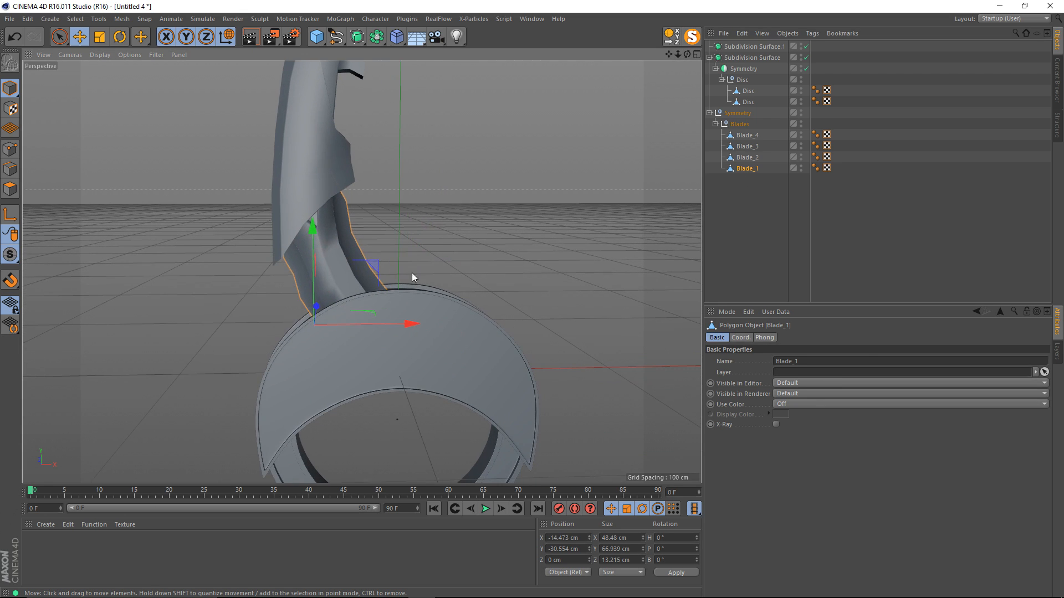
left_click(741, 337)
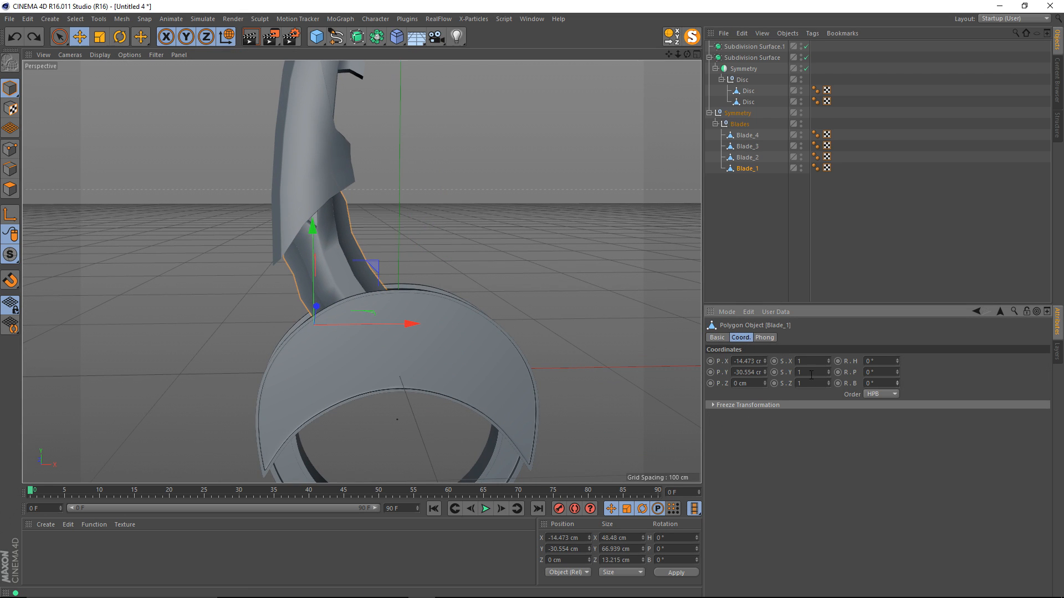
mouse_move(897, 384)
left_mouse_down()
mouse_move(899, 399)
mouse_move(899, 377)
left_mouse_up()
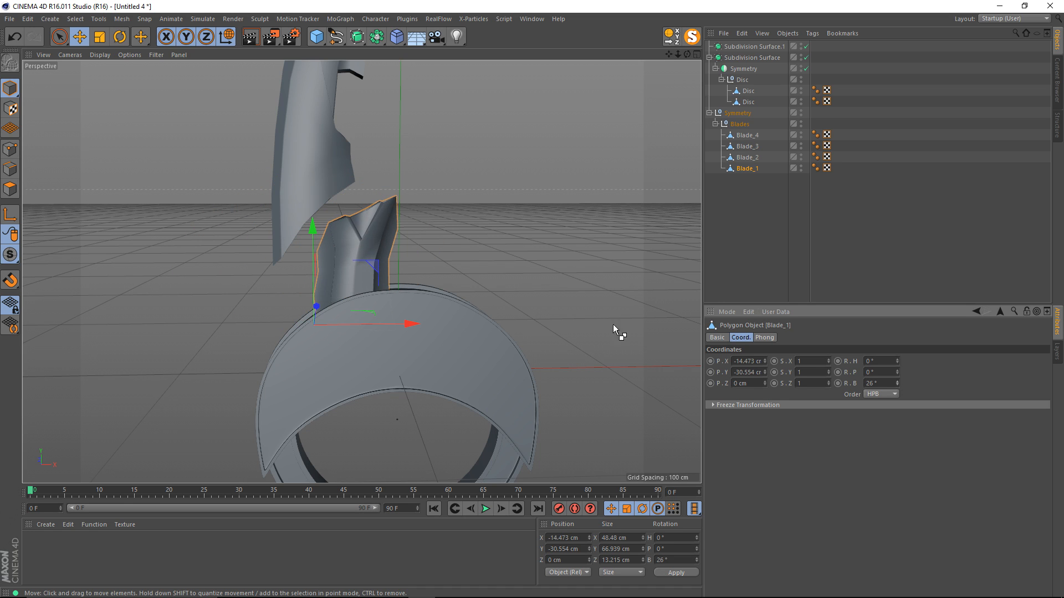
key("ctrl+z")
Step: Check the coordinates of the individual blades and test Blade_1's bank rotation again, leaving it at 0°
middle_click_drag(397, 183, 395, 233, "alt")
right_click_drag(395, 234, 399, 271, "alt")
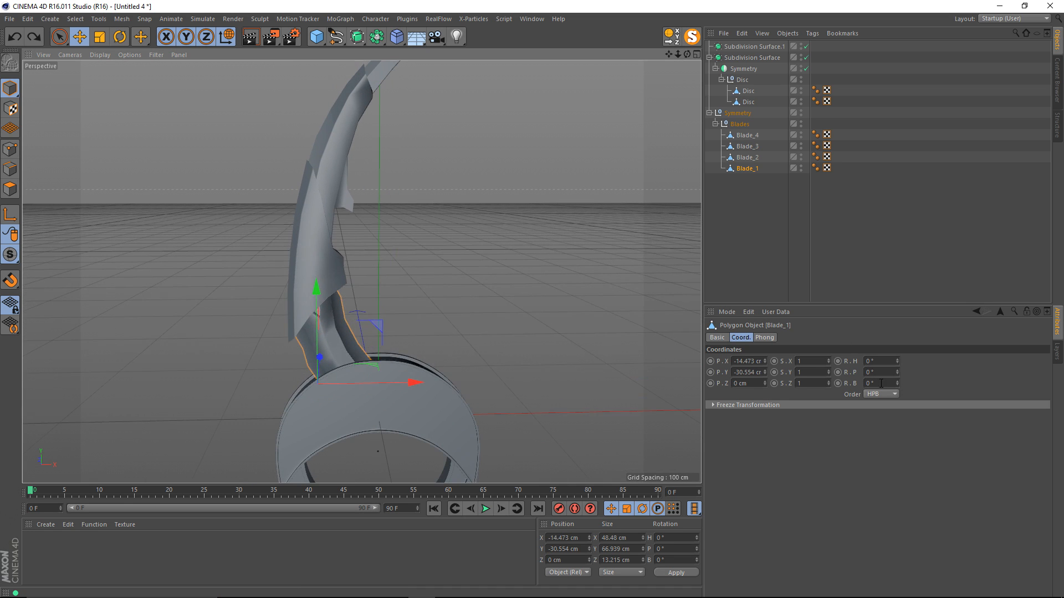
left_click_drag(878, 383, 841, 357)
left_click(749, 136)
left_click(752, 146)
left_click(752, 157)
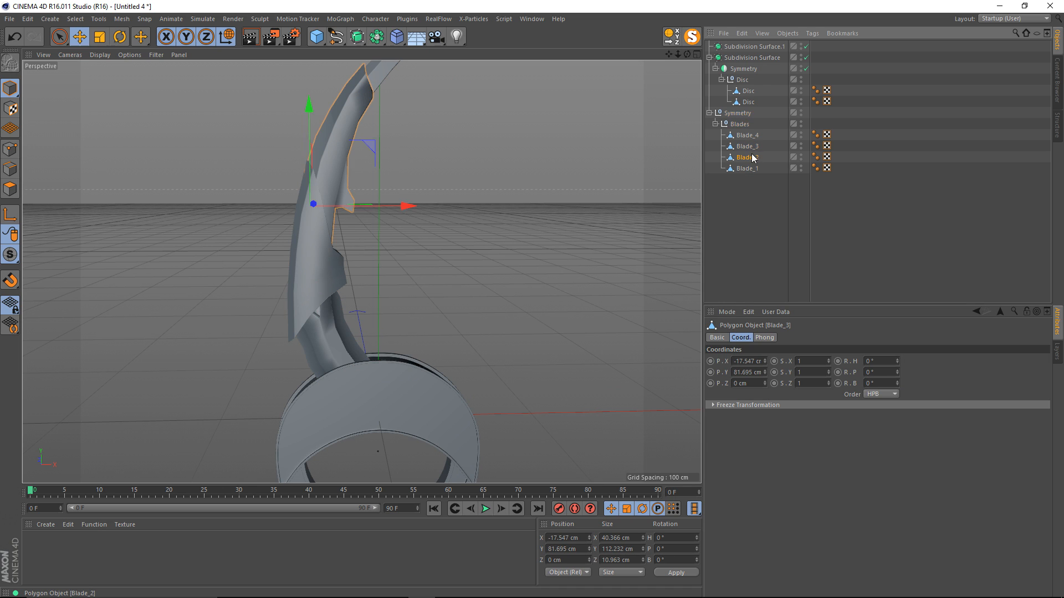
left_click(747, 168)
left_click_drag(879, 385, 849, 385)
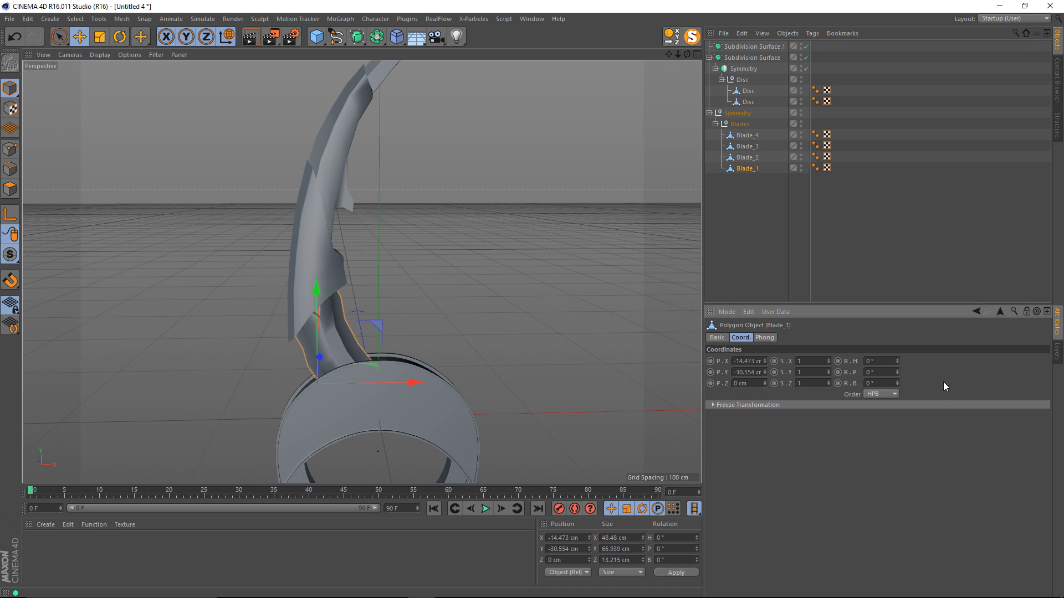
Step: Take the Blades null out of the converted Symmetry null and delete the empty Symmetry null
middle_click_drag(479, 211, 471, 250, "alt")
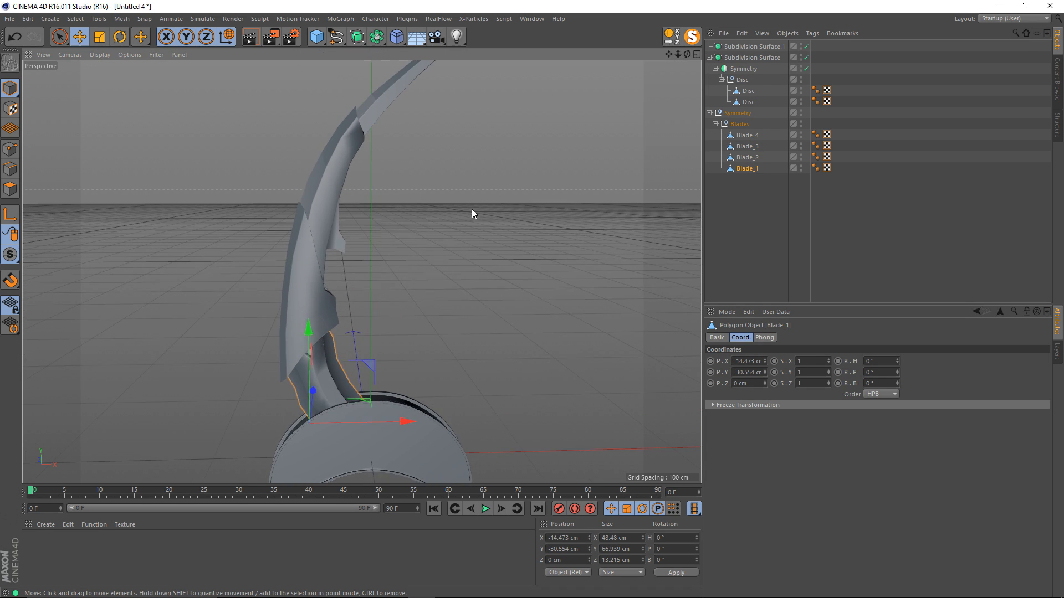
left_click(780, 217)
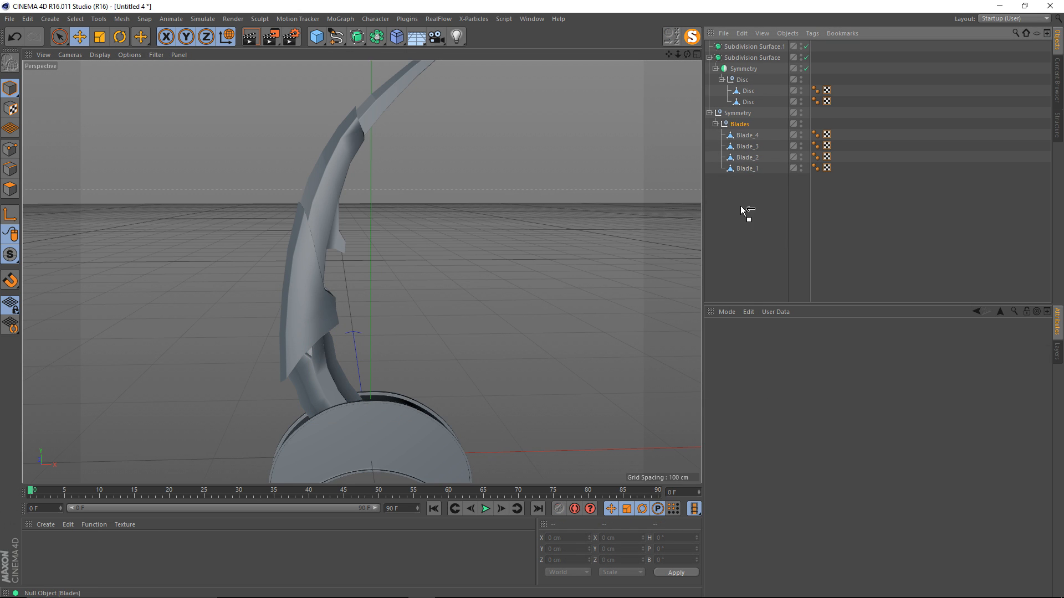
left_click_drag(741, 206, 741, 207)
left_click(736, 115)
key("Delete")
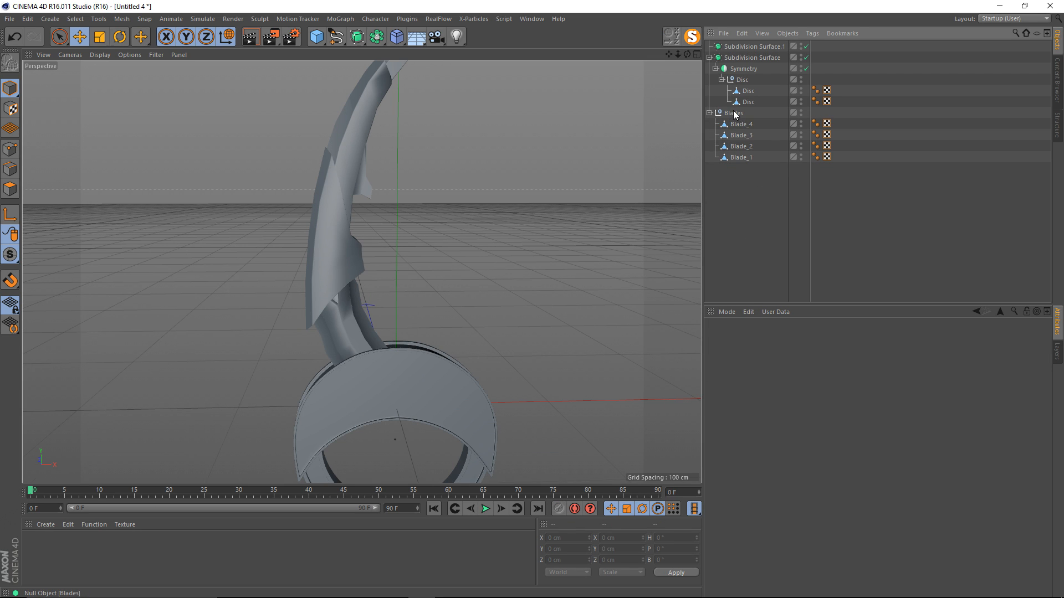
Step: Add a user data entry named Rotation to the Blades null
left_click(731, 114)
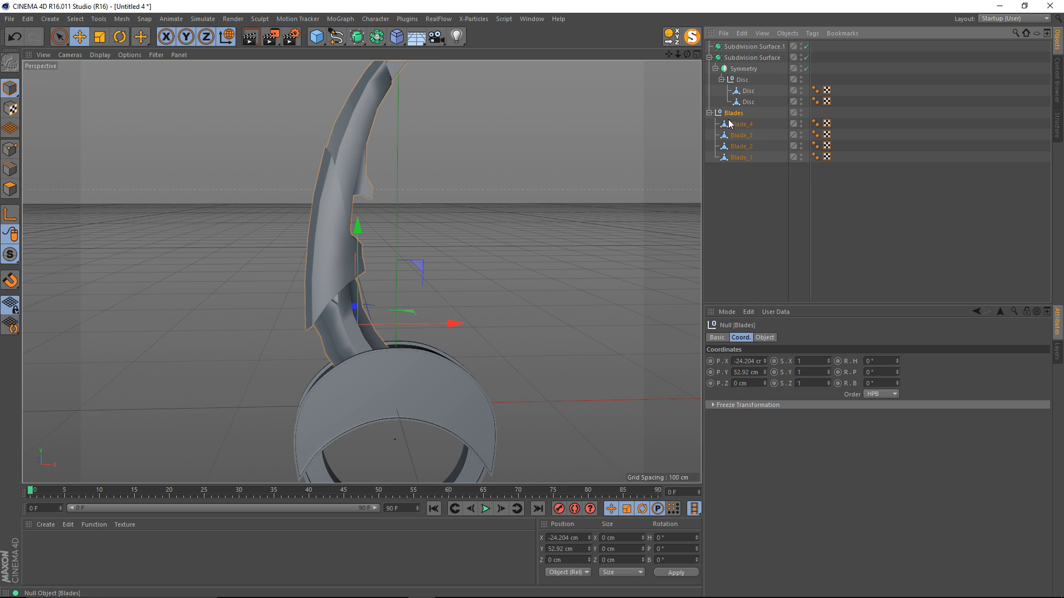
left_click(780, 310)
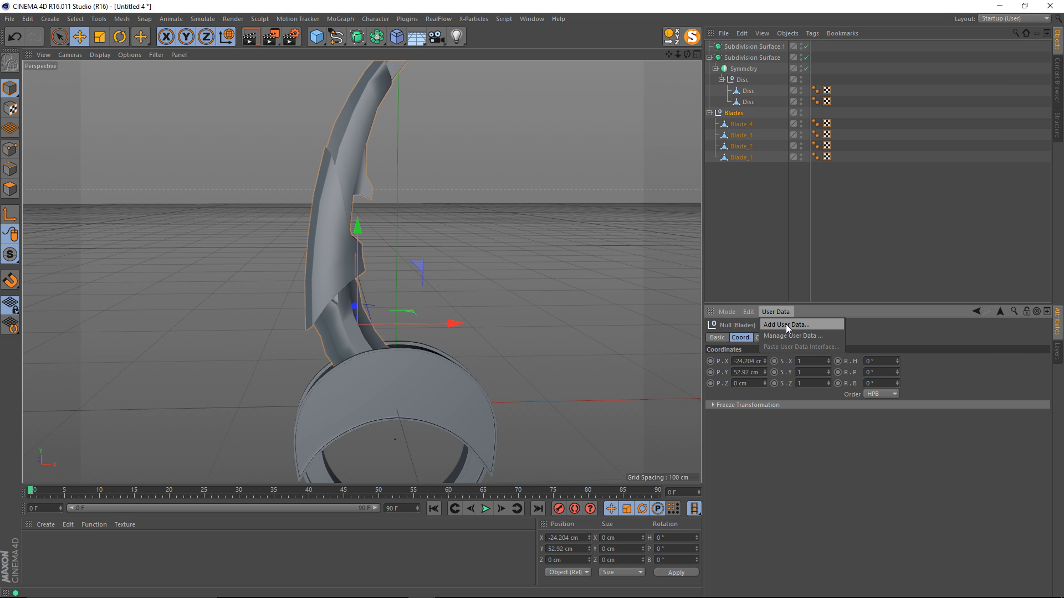
left_click(786, 324)
left_click_drag(822, 171, 374, 137)
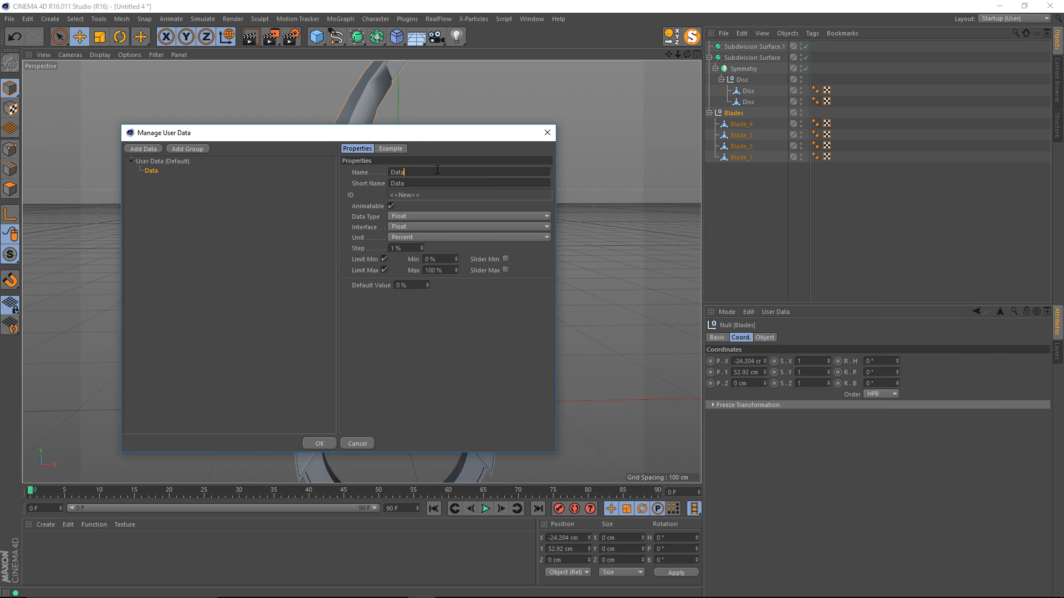
left_click_drag(316, 137, 302, 143)
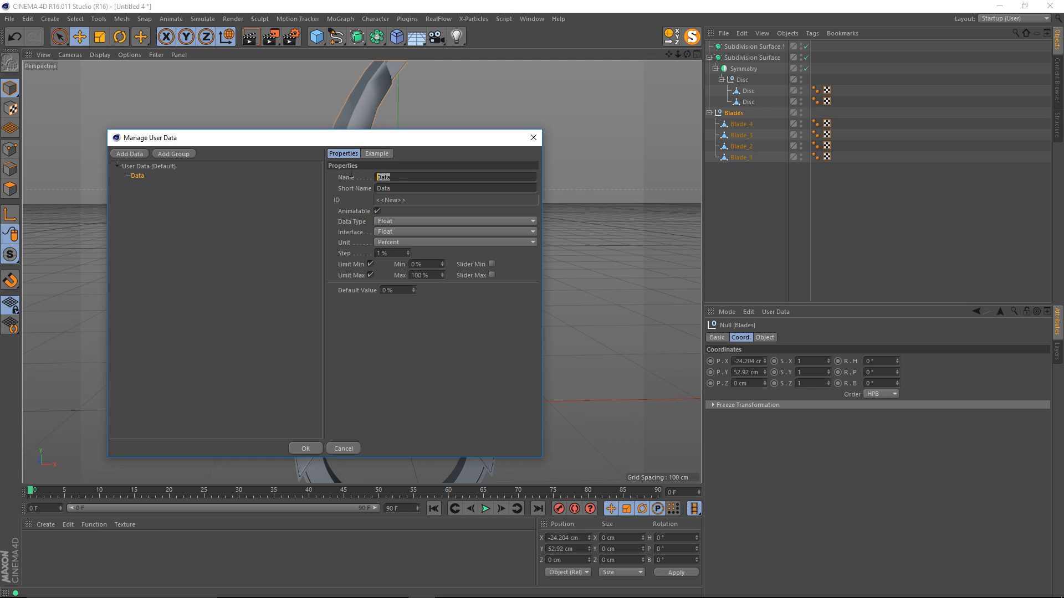
type("Rotation")
Step: Set the Rotation entry's unit to Degree, disable its minimum and maximum limits, and accept the user data
left_click(406, 253)
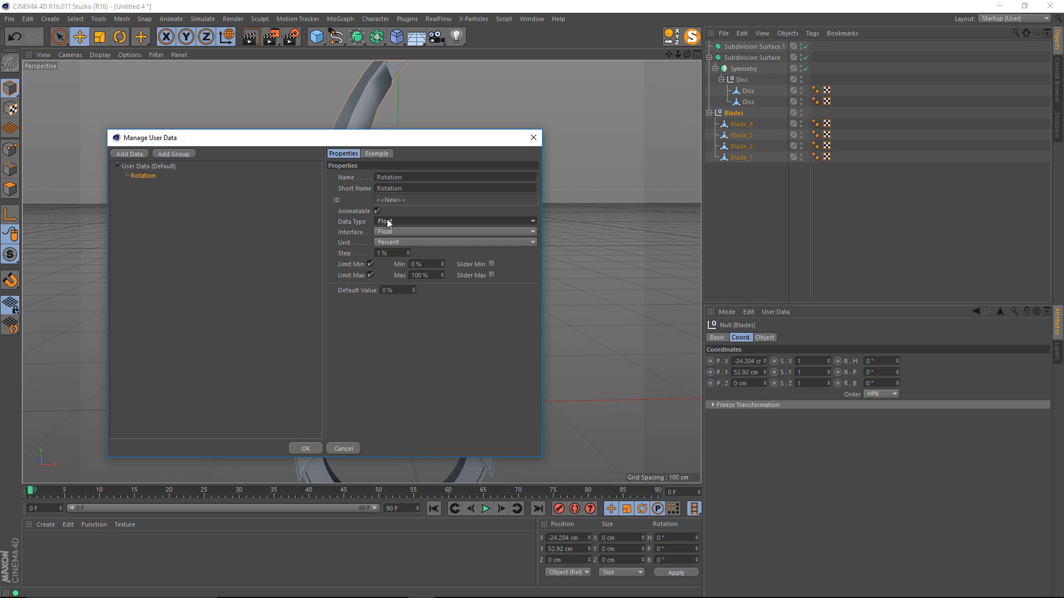
left_click(412, 243)
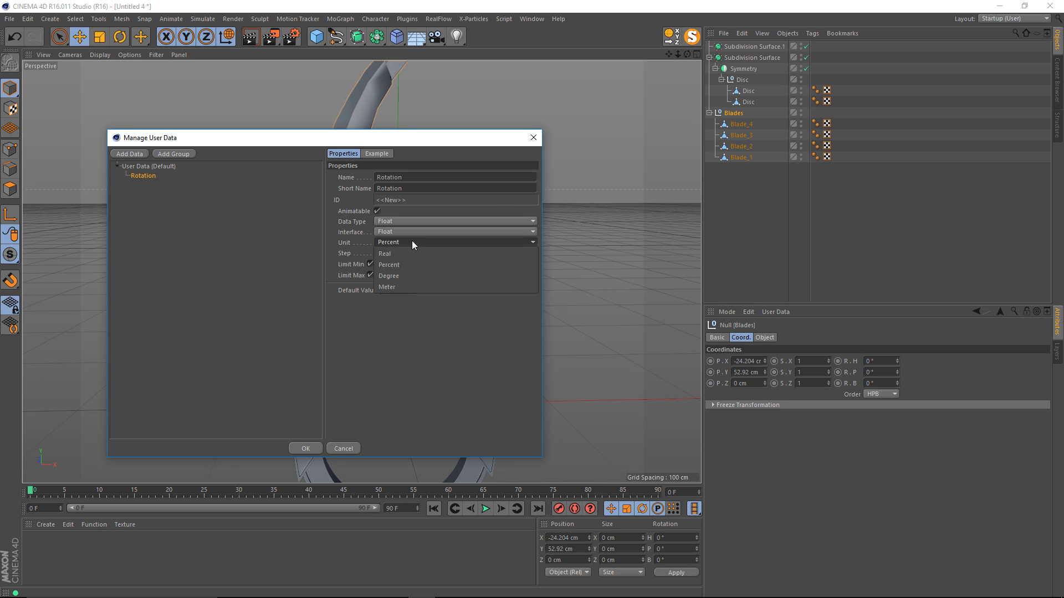
left_click(405, 277)
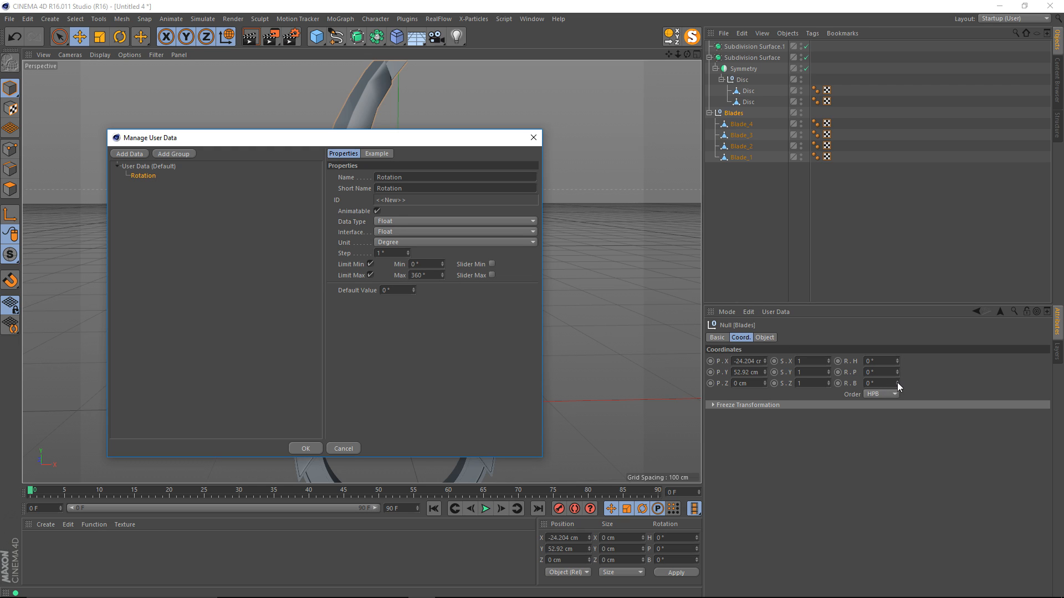
left_click(370, 264)
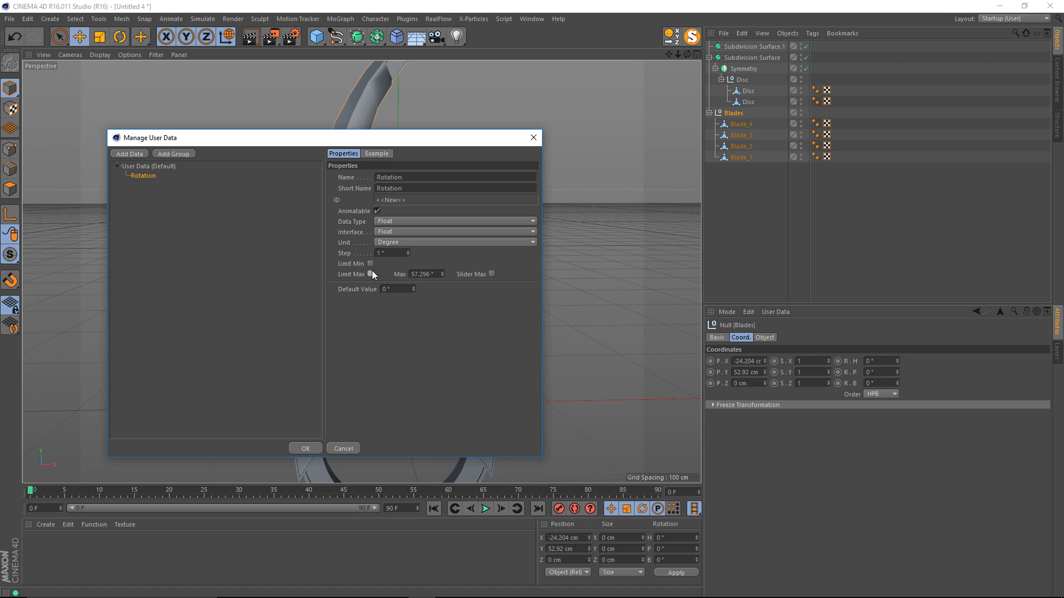
left_click(370, 273)
left_click(300, 447)
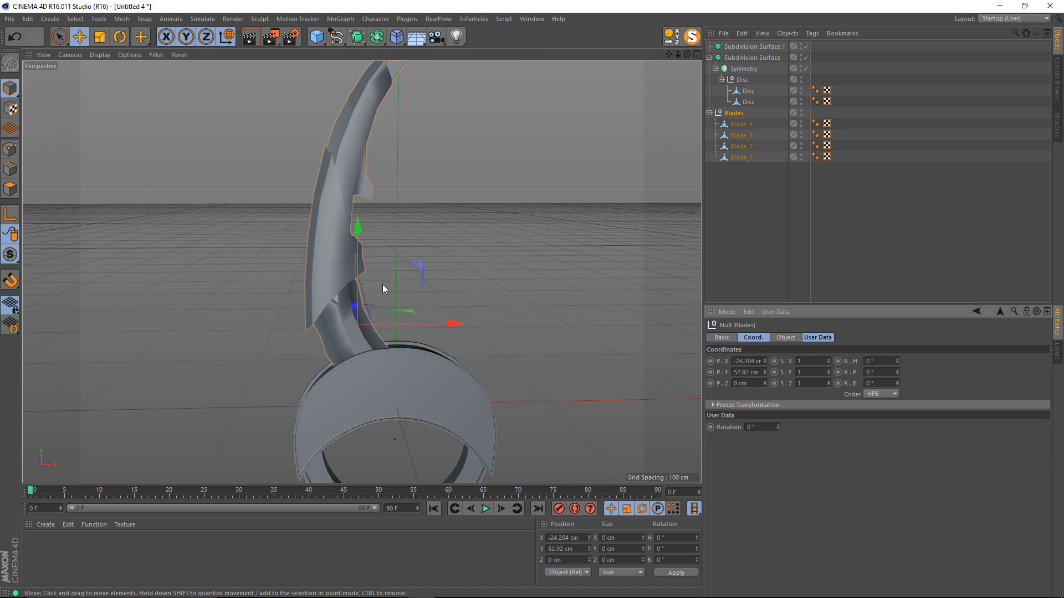
Step: Try changing the Rotation user data value on the Blades null and reset it to 0°
middle_click_drag(392, 285, 381, 230, "alt")
right_click_drag(382, 231, 368, 237, "alt")
left_click(817, 338)
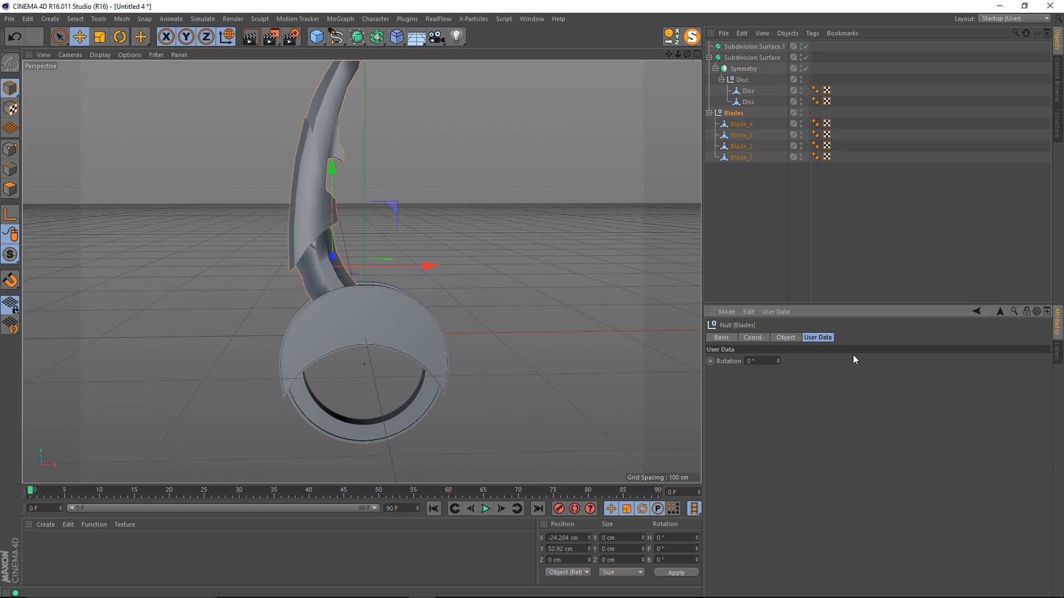
left_click_drag(763, 175, 738, 119)
left_click(737, 187)
left_click(737, 114)
left_click_drag(761, 362, 696, 360)
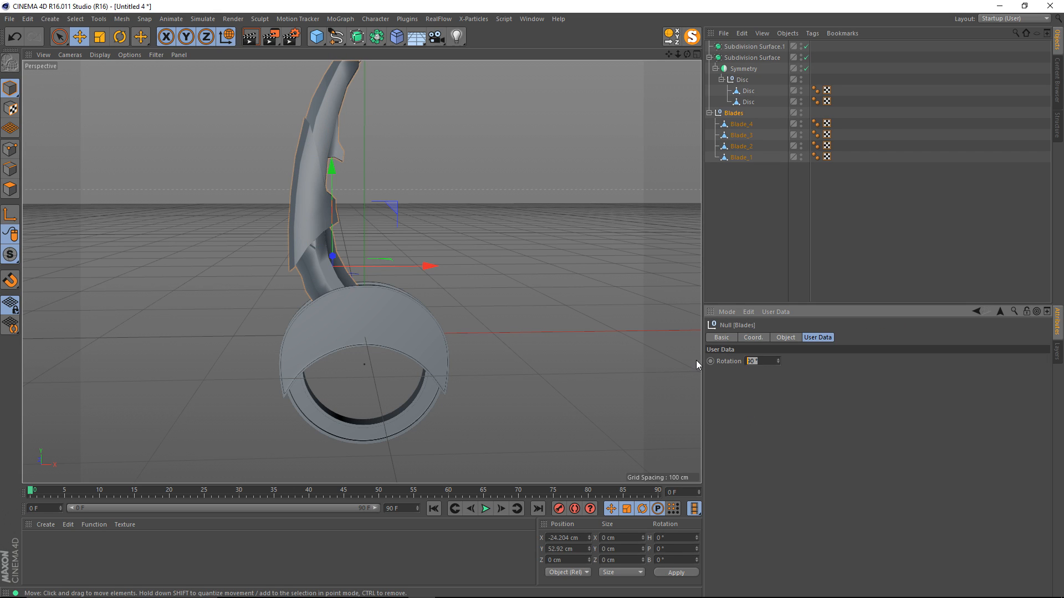
type("0")
key("Return")
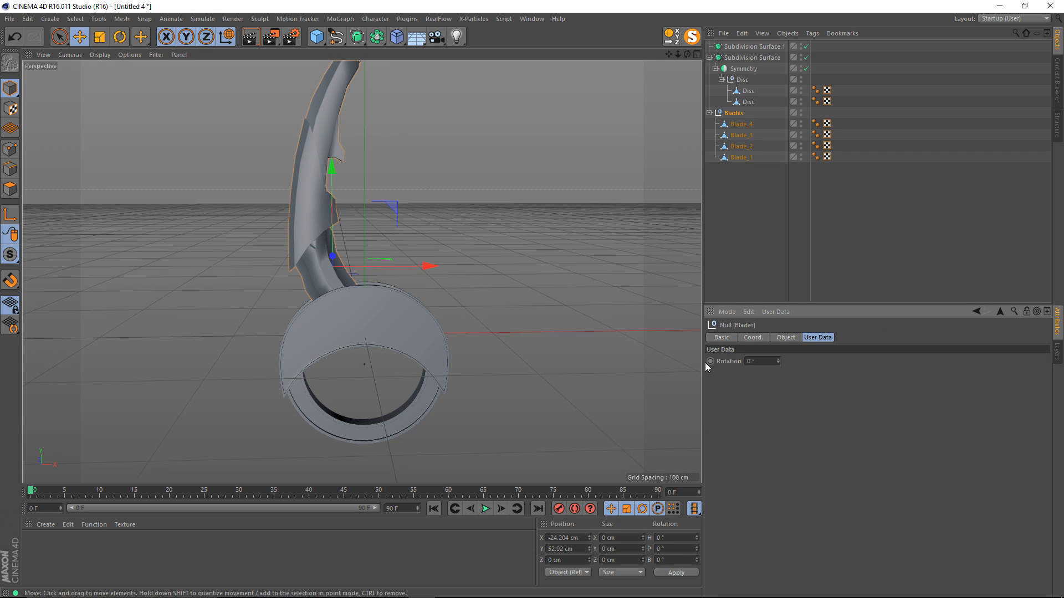
Step: Add an XPresso tag to the Blades null and place Blades as a node in its graph
right_click(732, 116)
mouse_move(737, 121)
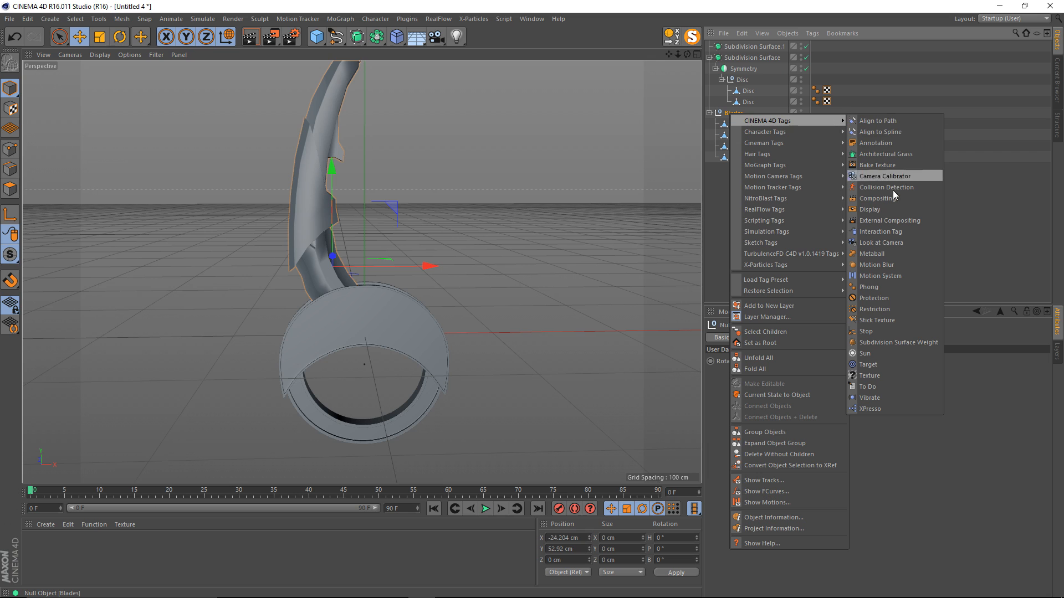
left_click(886, 407)
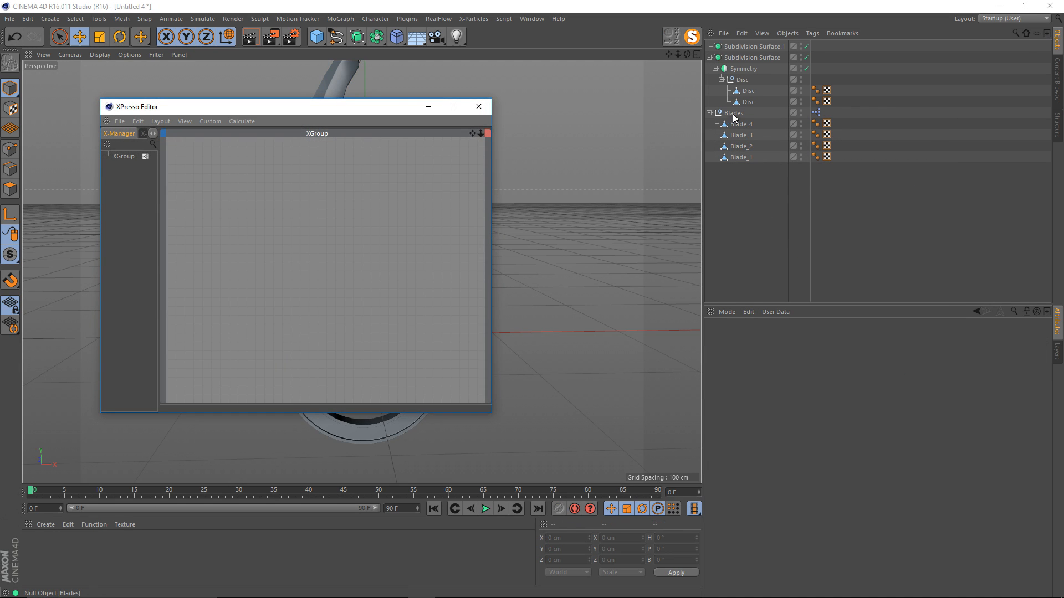
left_click_drag(737, 116, 239, 205)
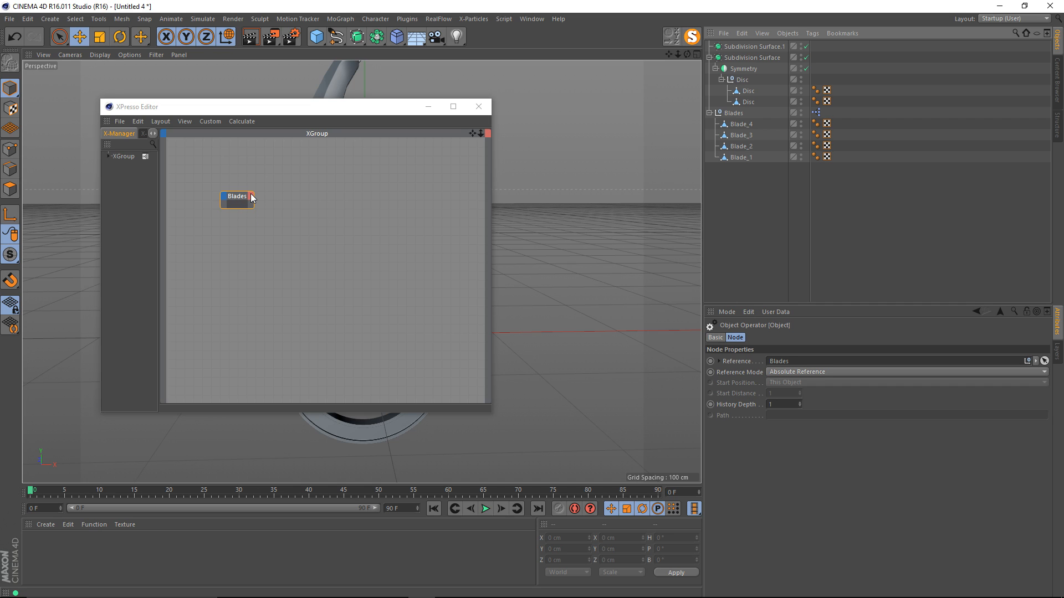
Step: Add the Rotation user data output port to the Blades node and enlarge the node to fit its label
left_click(251, 195)
mouse_move(297, 356)
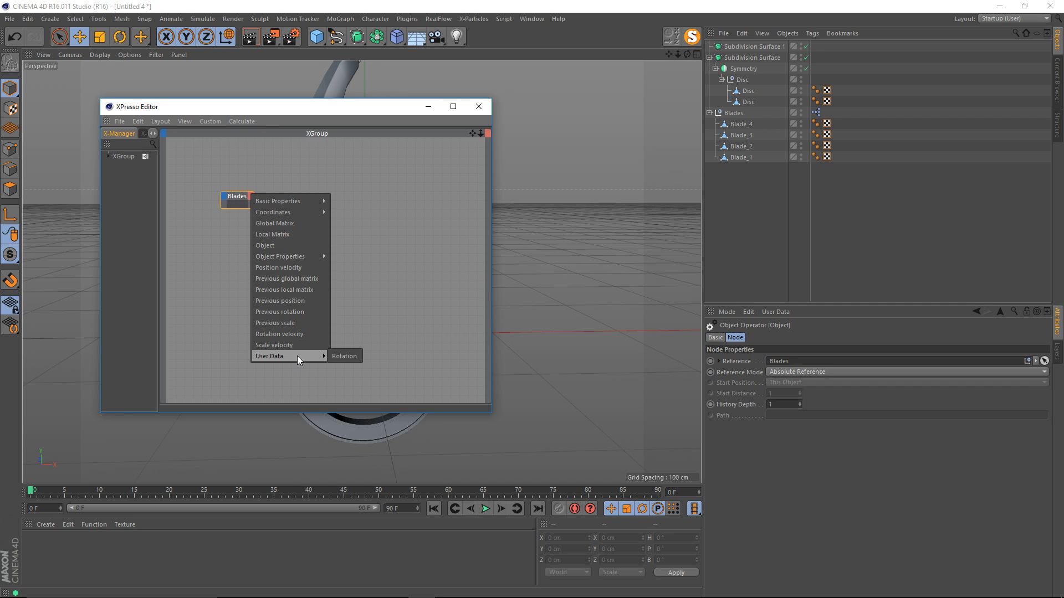
left_click(342, 356)
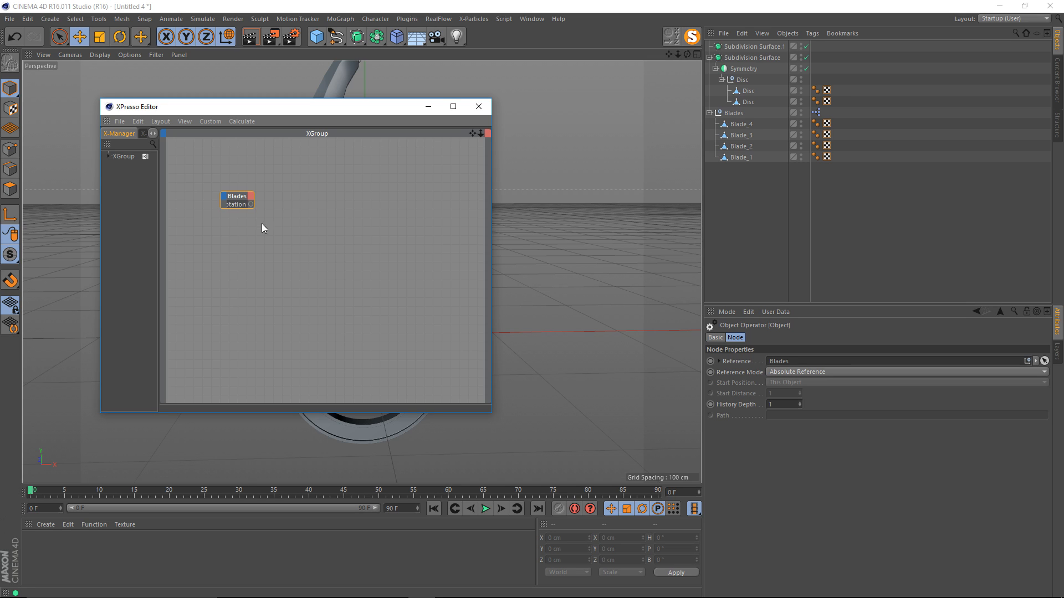
left_click_drag(234, 213, 252, 228)
Step: Add Blade_1 through Blade_4 as nodes in the XPresso graph and spread them out beside the Blades node
left_click_drag(768, 184, 739, 128)
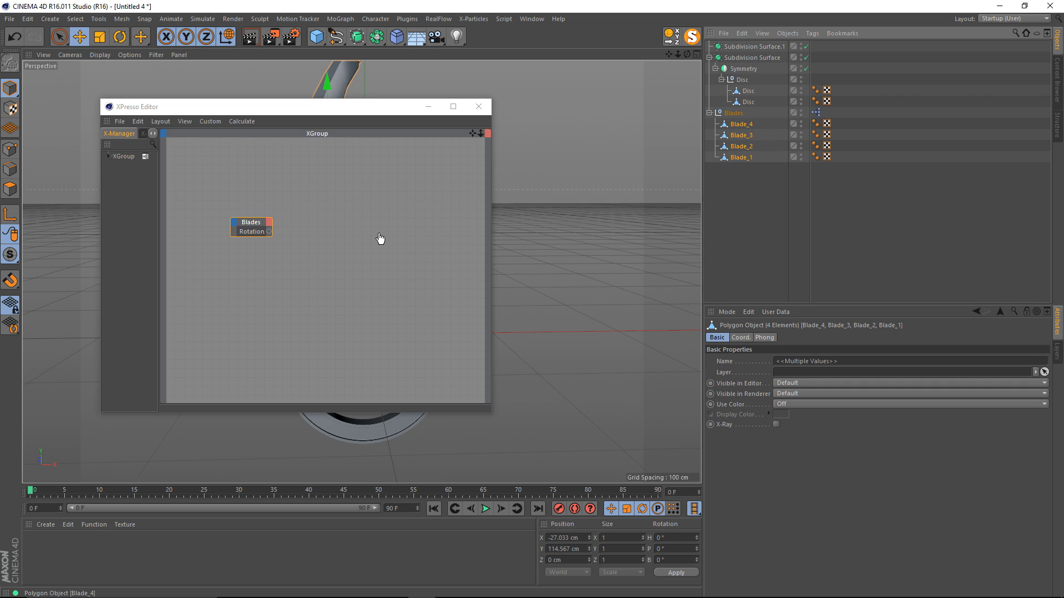
mouse_move(378, 233)
left_mouse_down()
mouse_move(407, 313)
mouse_move(379, 203)
mouse_move(384, 235)
left_mouse_up()
left_click_drag(397, 277, 394, 277)
left_click(351, 228)
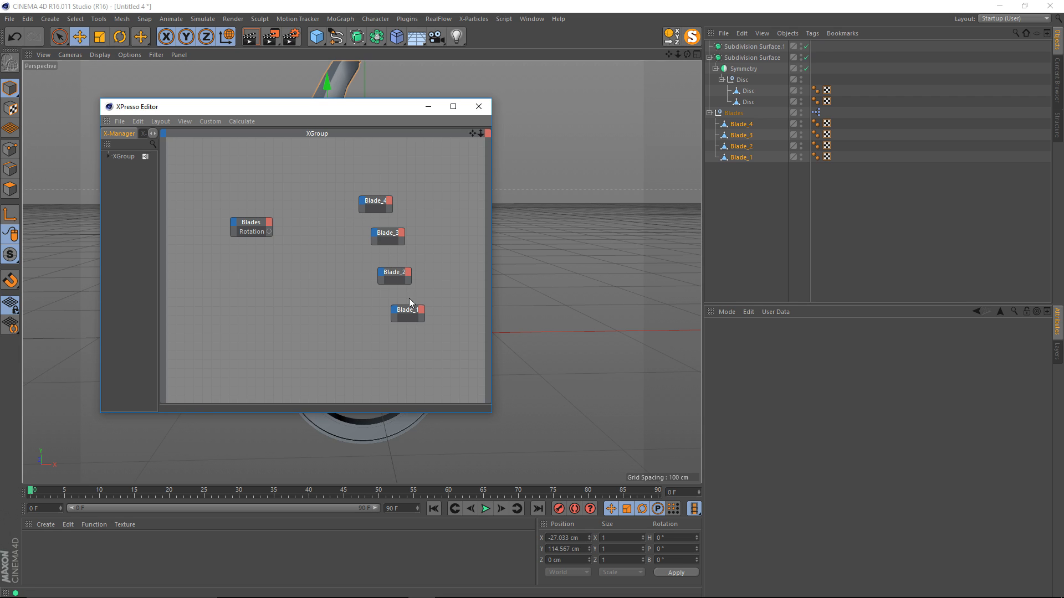
Step: Add Rotation . B input ports to the Blade_4 and Blade_3 nodes in the XPresso graph
left_click(741, 124)
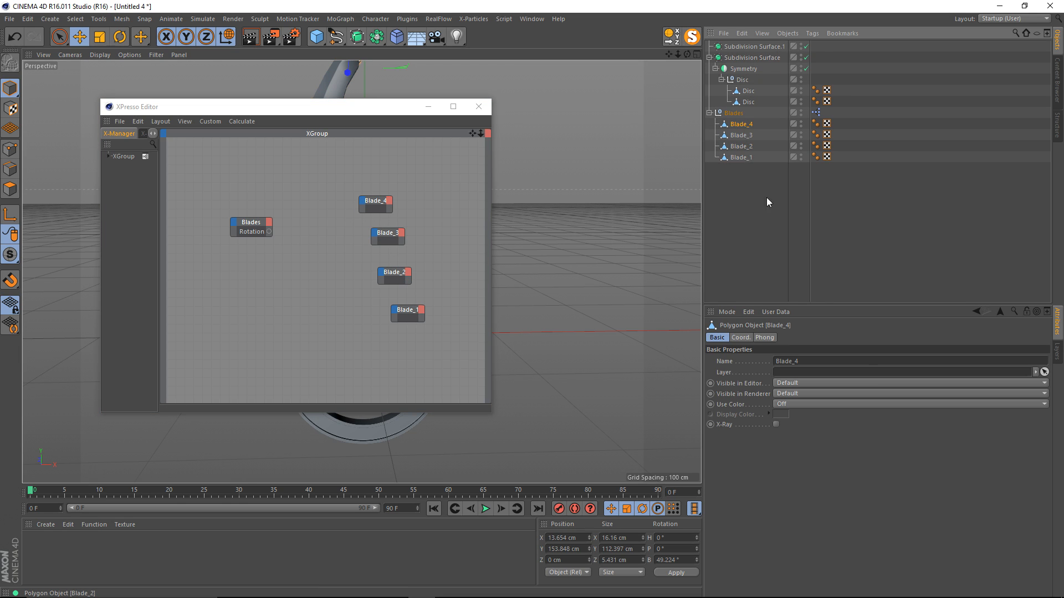
left_click(740, 337)
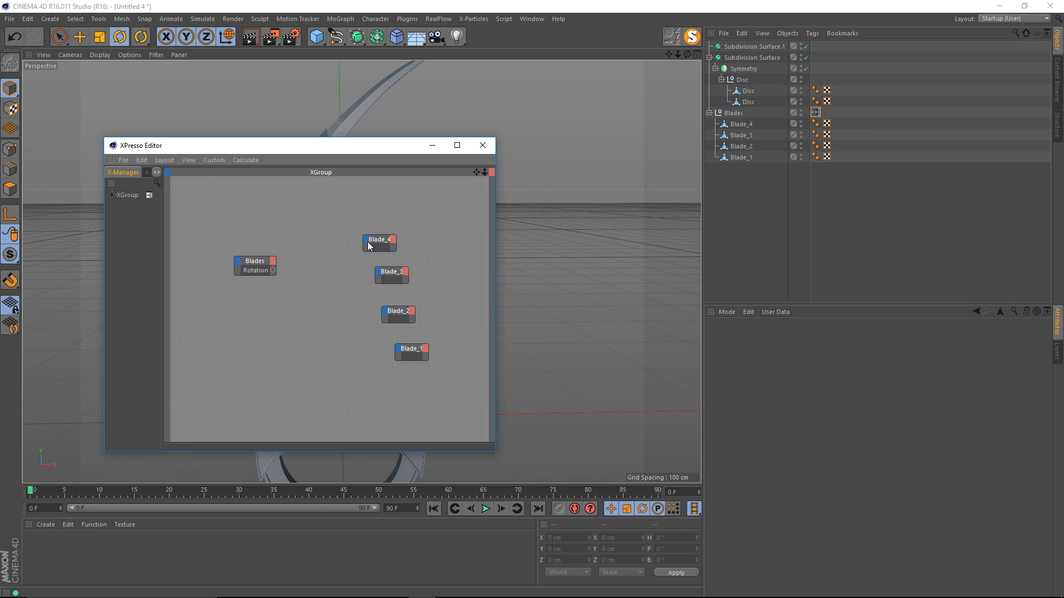
left_click(366, 243)
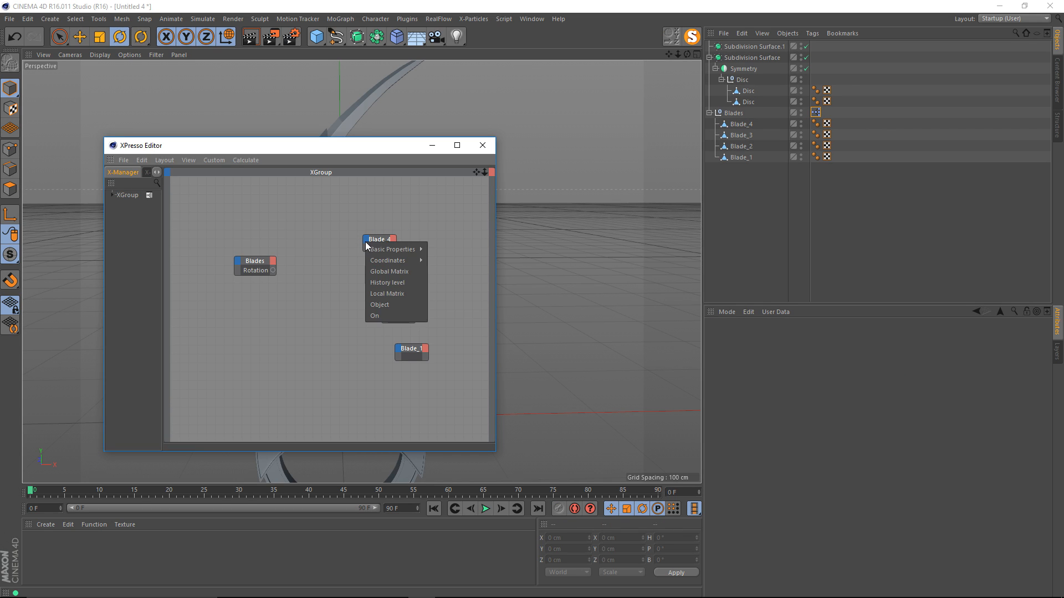
mouse_move(384, 256)
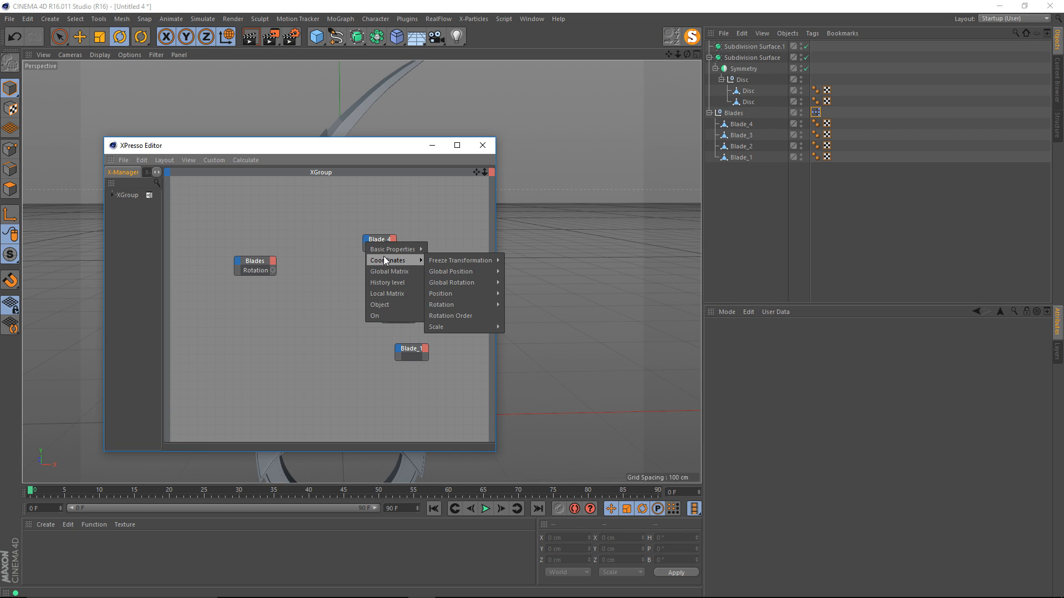
mouse_move(474, 303)
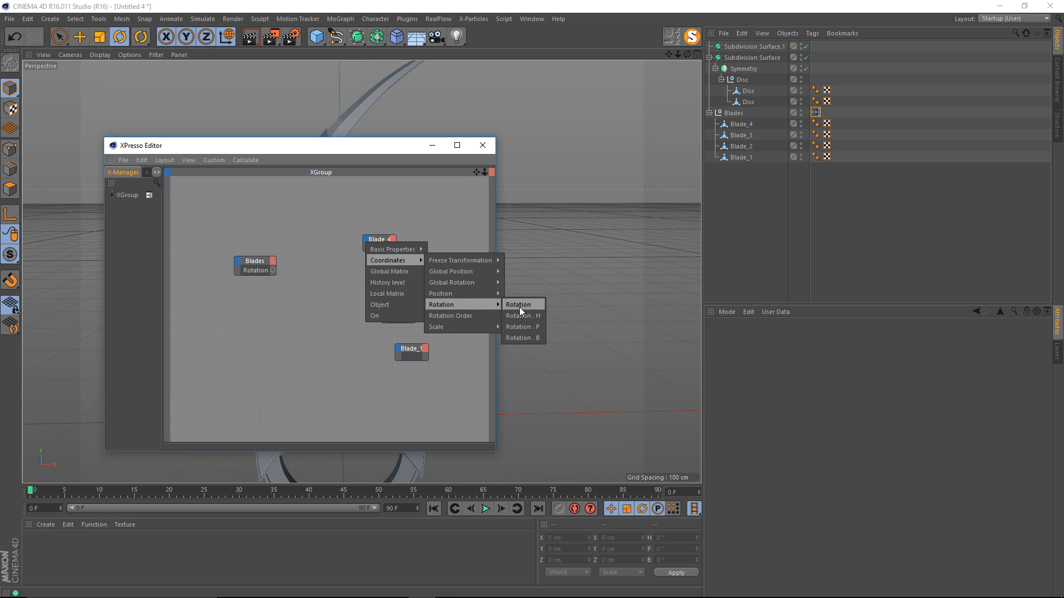
left_click(543, 338)
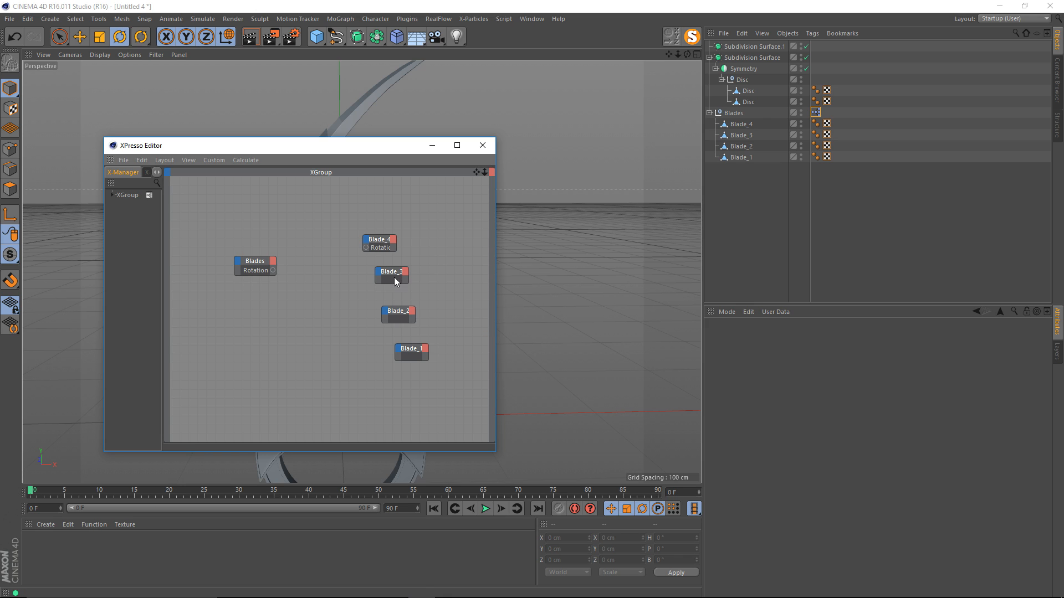
left_click(379, 271)
mouse_move(396, 289)
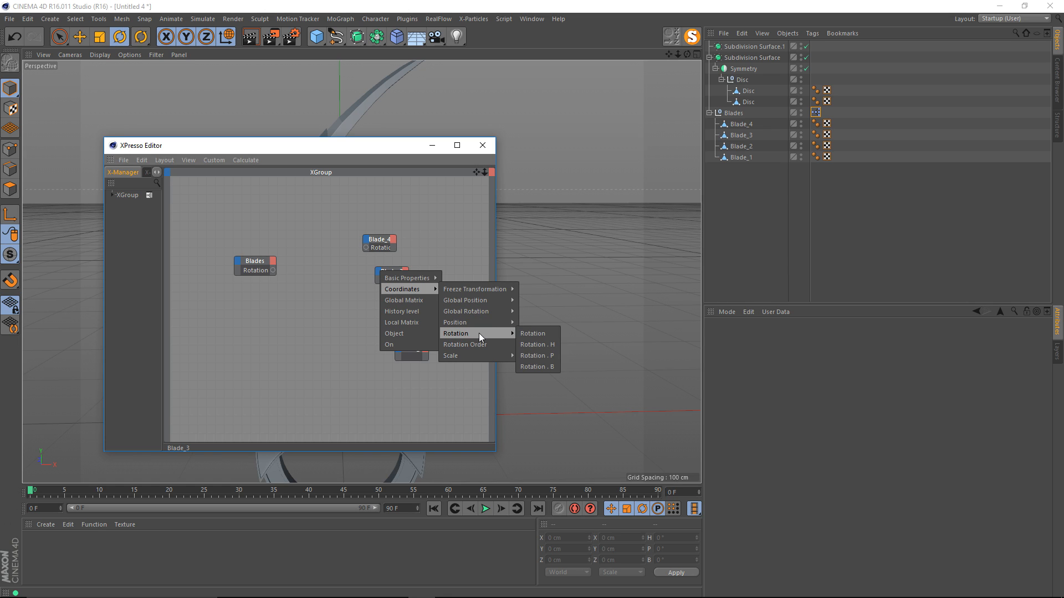
mouse_move(476, 312)
mouse_move(464, 332)
Step: Add Rotation . B input ports to the Blade_2 and Blade_1 nodes
left_click(384, 310)
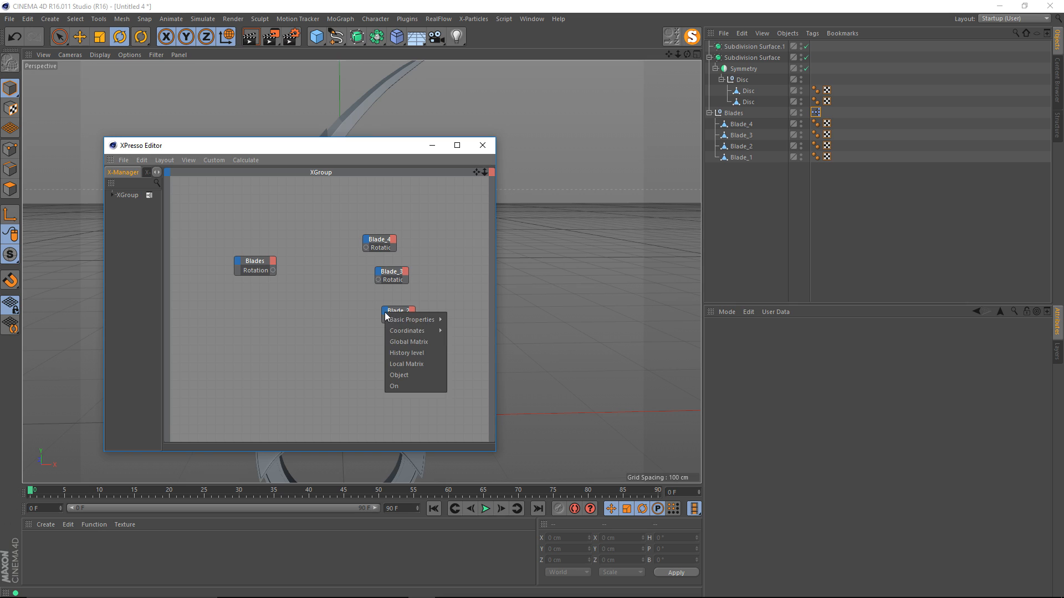
mouse_move(408, 331)
mouse_move(484, 375)
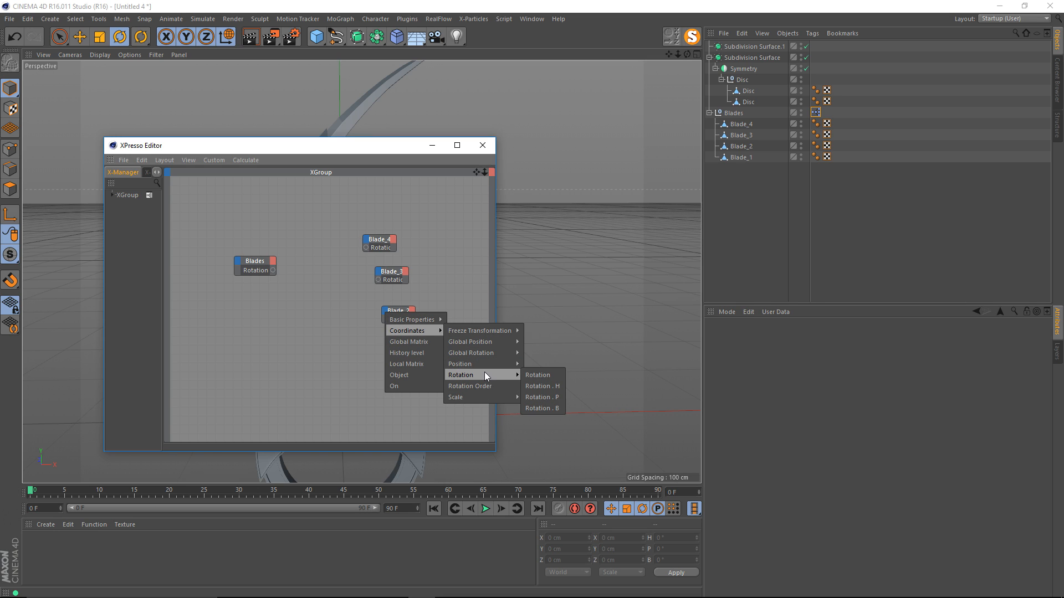
left_click(544, 408)
left_click(397, 347)
mouse_move(412, 367)
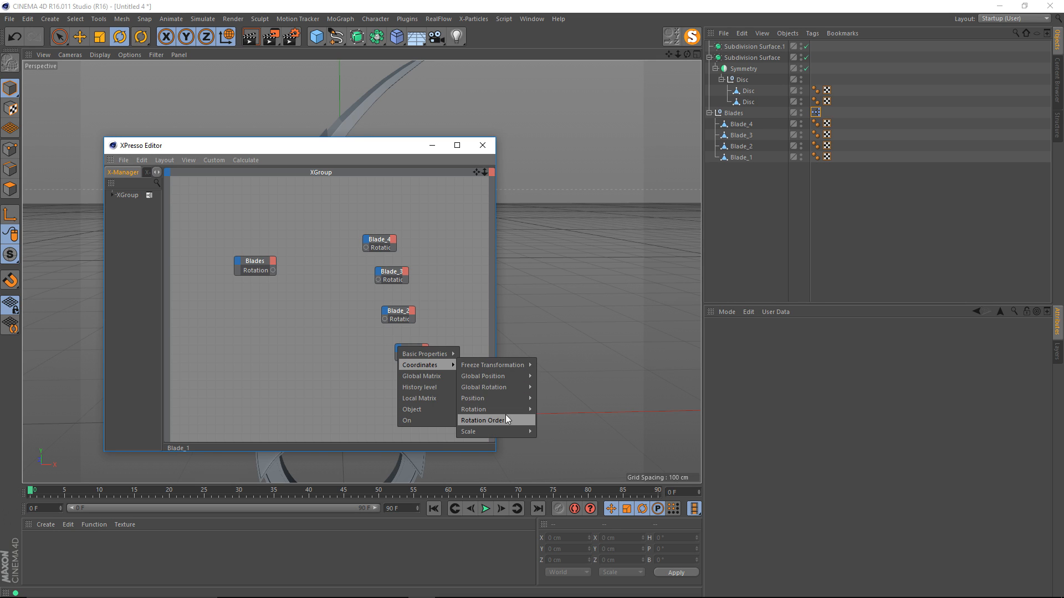
mouse_move(501, 409)
left_click(558, 440)
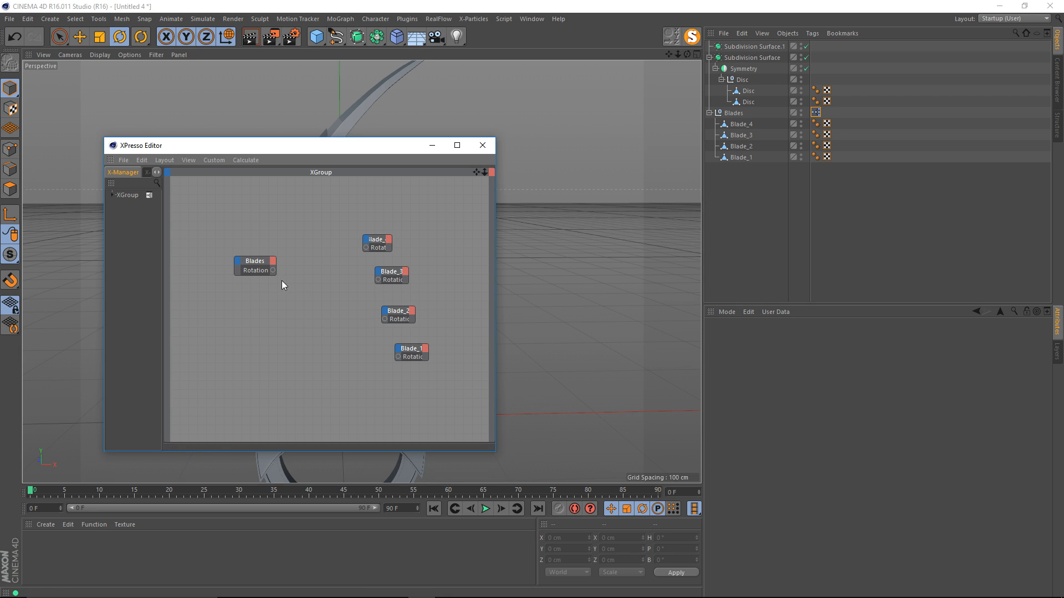
Step: Connect the Blades node's Rotation output to the Rotation input of all four blade nodes and close the XPresso Editor
left_click_drag(273, 270, 365, 247)
left_click_drag(274, 268, 378, 280)
left_click_drag(384, 319, 397, 357)
left_click(481, 144)
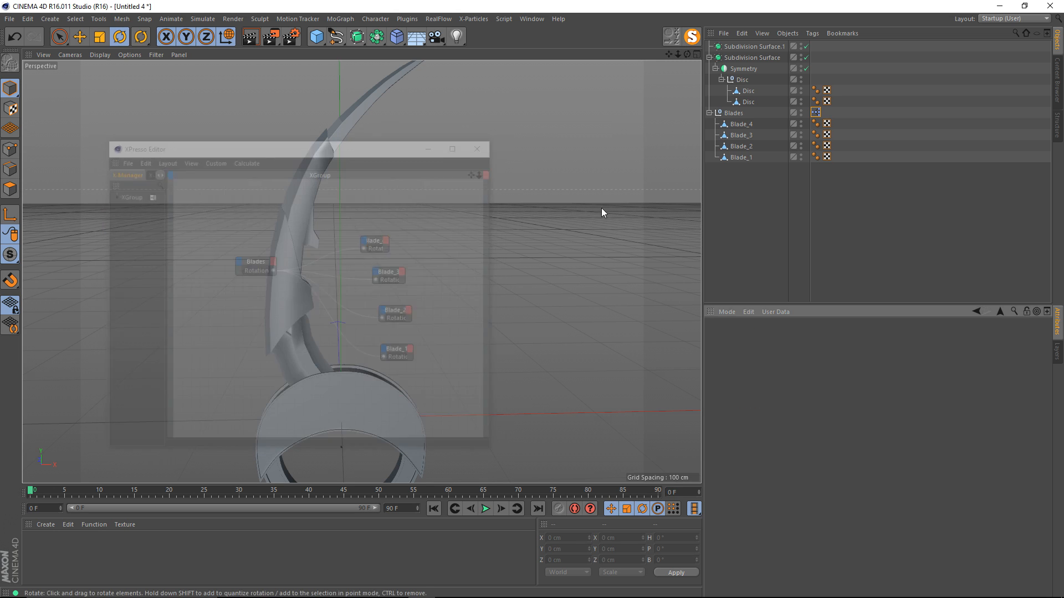
Step: Try out the Blades null's Rotation user data by varying its value
left_click(734, 113)
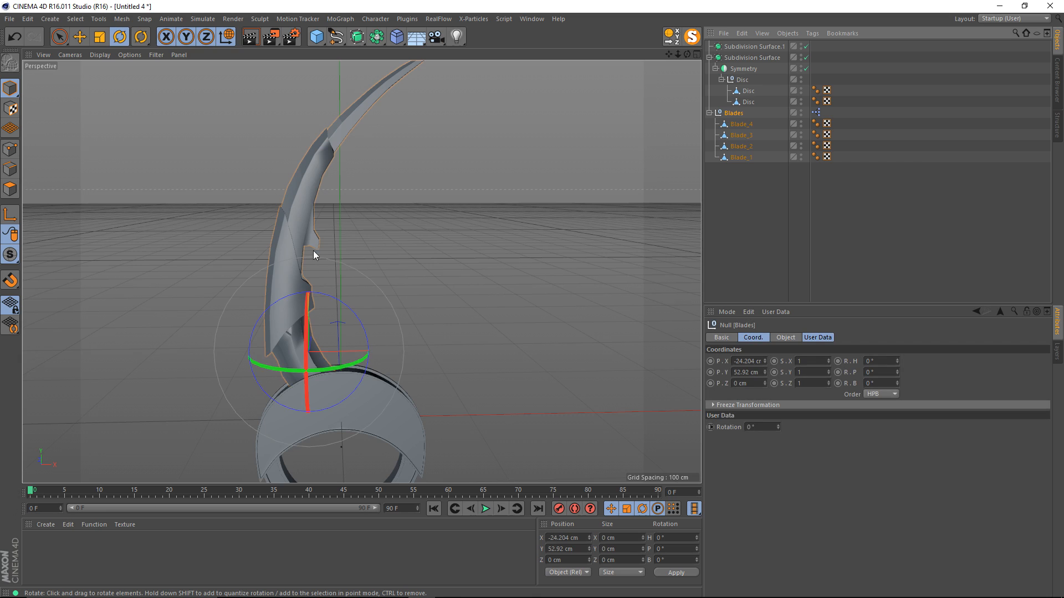
left_click_drag(313, 255, 453, 264, "alt")
left_click(828, 337)
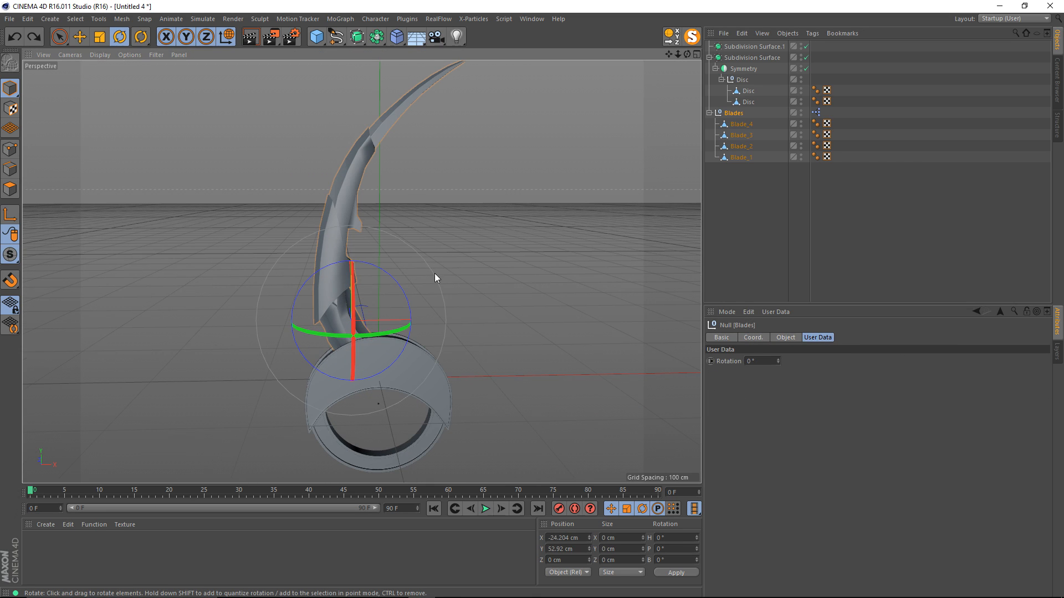
mouse_move(778, 360)
left_mouse_down()
mouse_move(778, 344)
mouse_move(778, 384)
mouse_move(778, 349)
left_mouse_up()
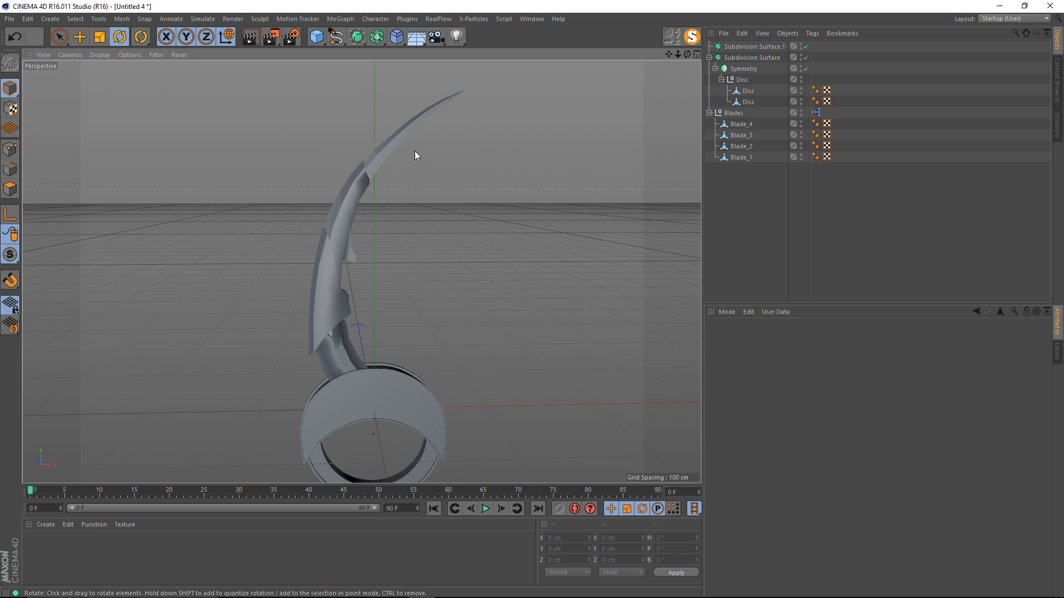
Step: Nest the blades as a chain: Blade_4 under Blade_3, Blade_3 under Blade_2, and Blade_2 under Blade_1
left_click(399, 138)
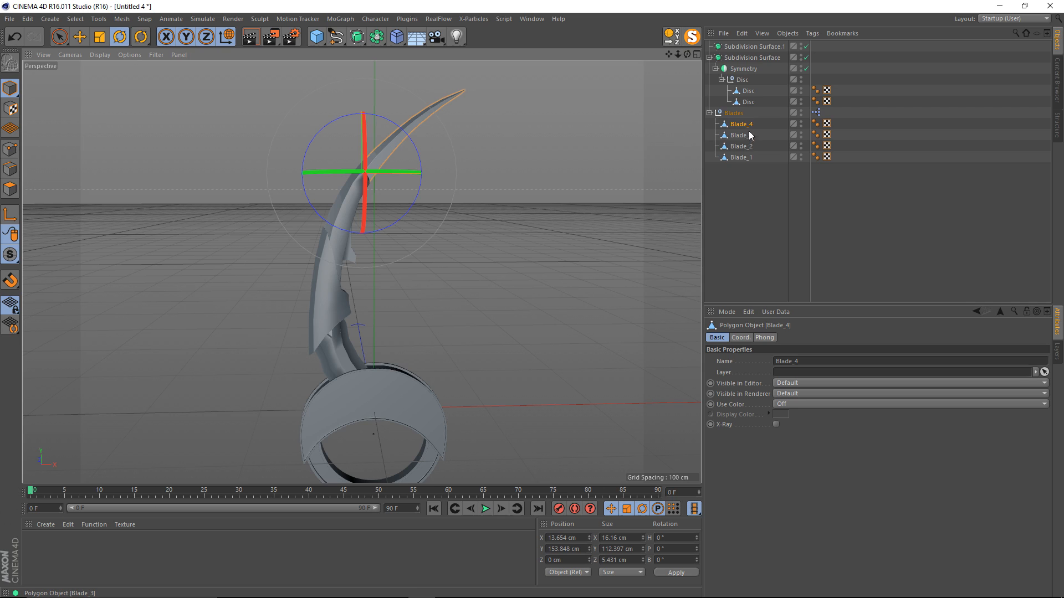
left_click_drag(750, 138, 751, 139)
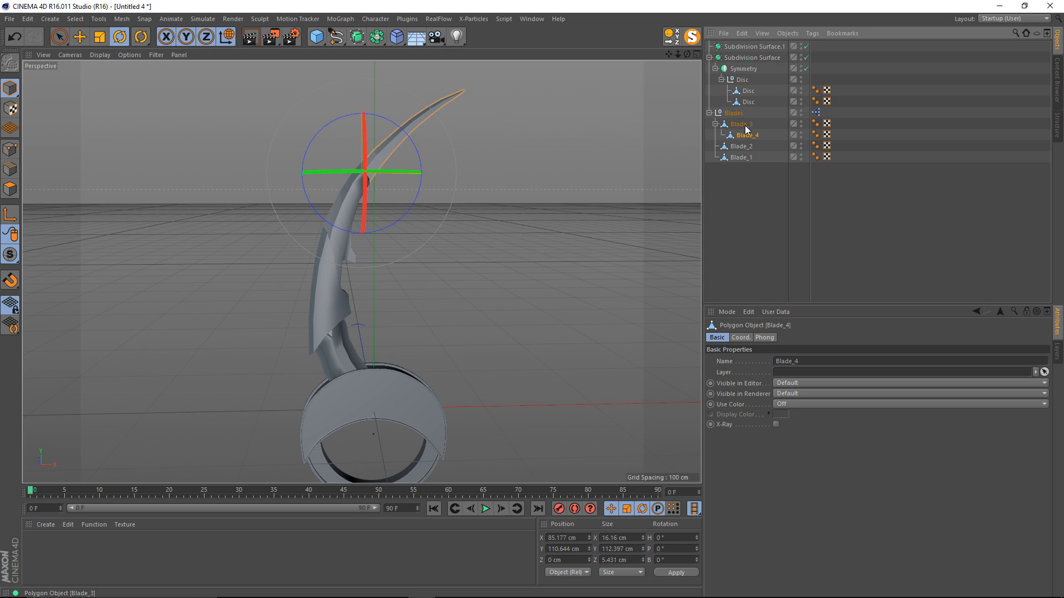
left_click(750, 128)
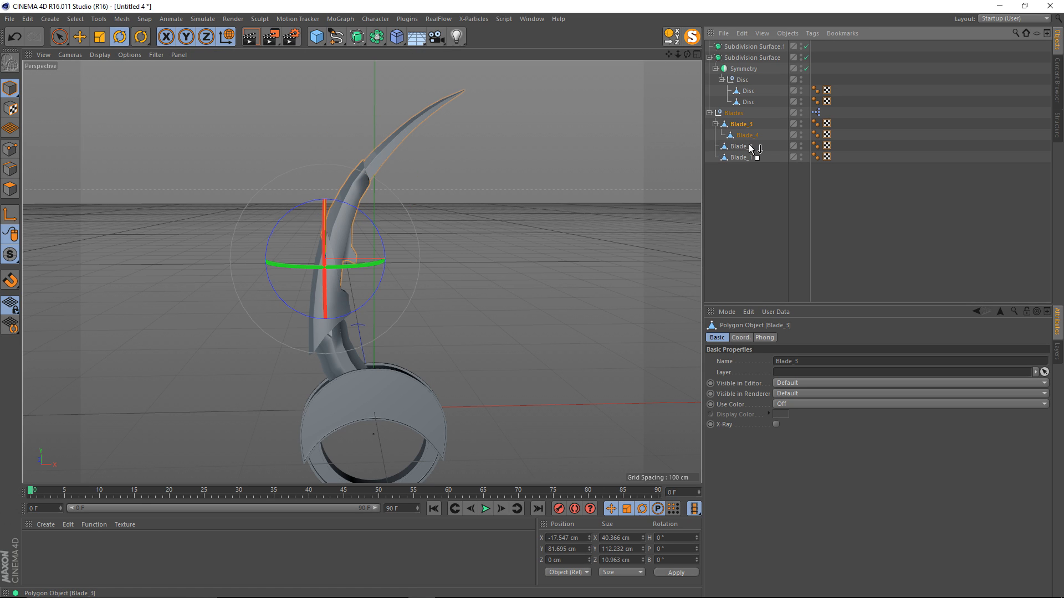
left_click_drag(751, 149, 751, 147)
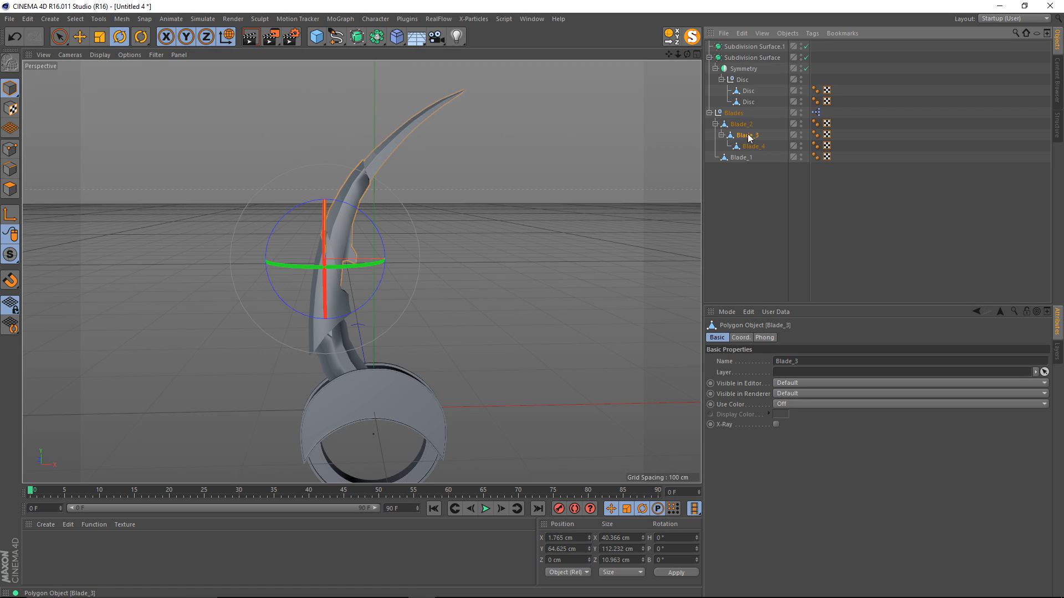
left_click(756, 169)
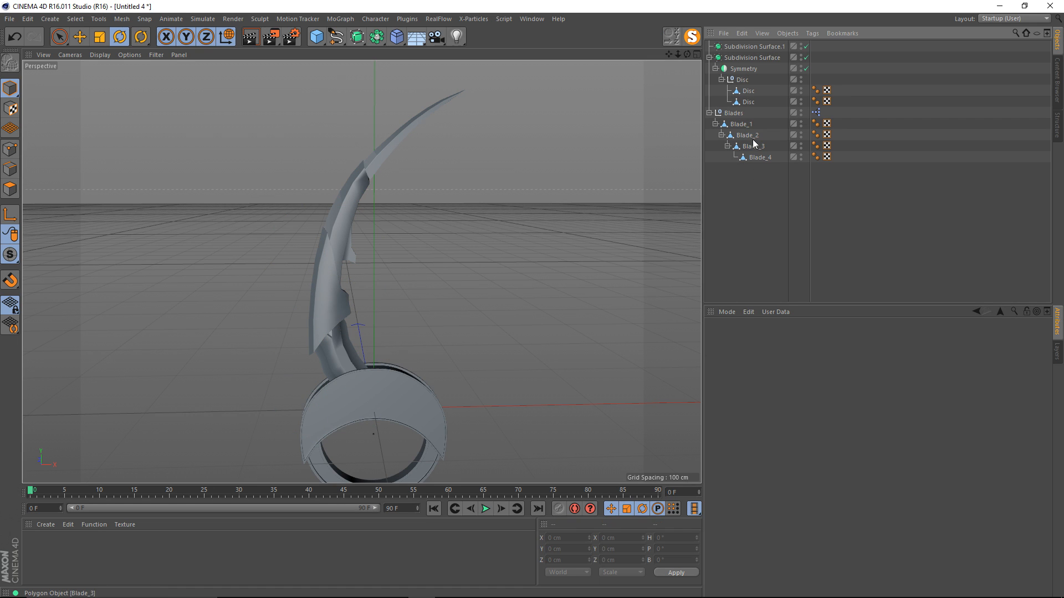
Step: Examine the nested chain by selecting the blades from Blade_1 to Blade_4 in the object hierarchy
left_click(745, 128)
left_click(748, 138)
left_click(756, 149)
left_click(761, 159)
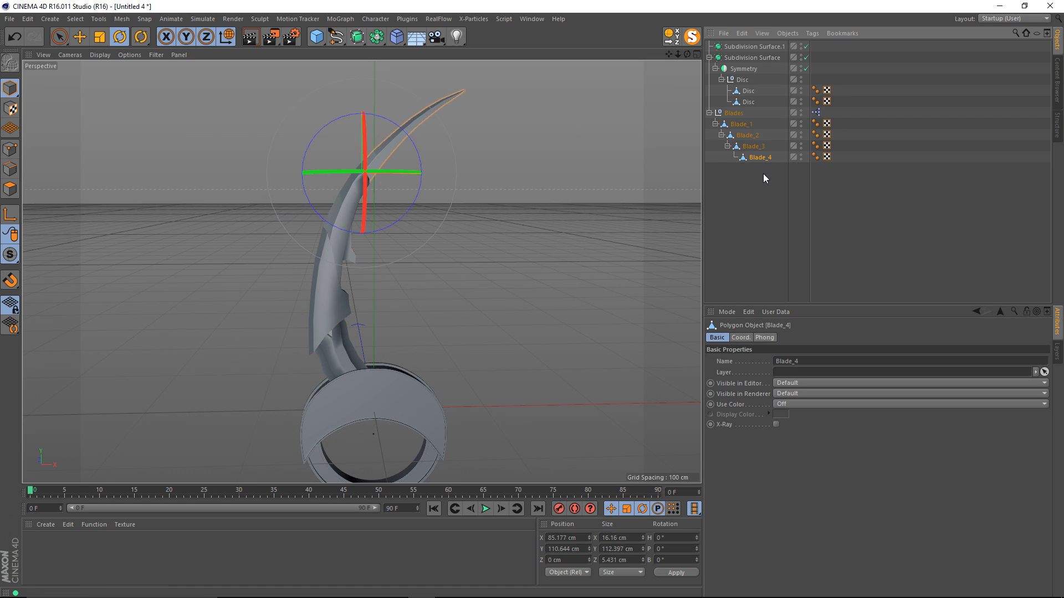
left_click(764, 176)
left_click(759, 160)
left_click(764, 197)
left_click(743, 125)
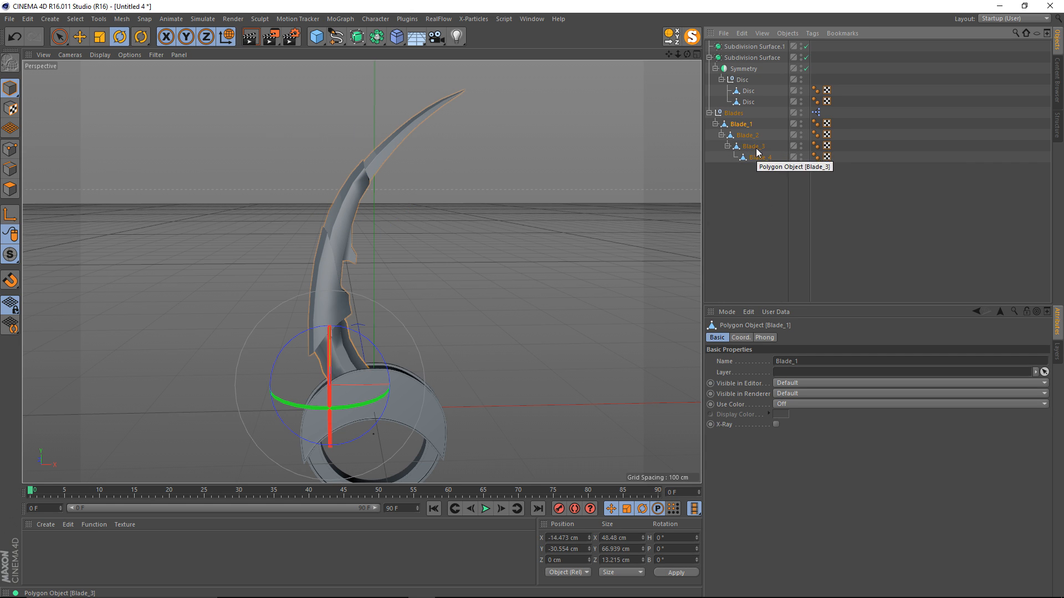
left_click(771, 185)
Step: Vary the Blades null's Rotation user data to test the bending of the nested blades, and reset it to 0°
left_click(735, 114)
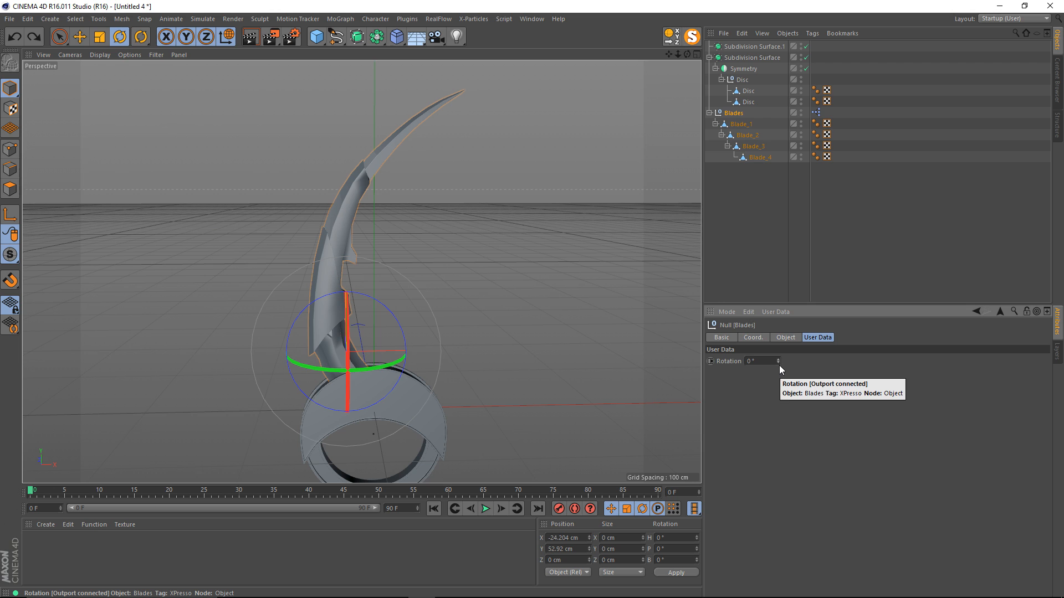
mouse_move(778, 364)
left_mouse_down()
mouse_move(814, 364)
mouse_move(759, 364)
mouse_move(814, 363)
mouse_move(773, 363)
left_mouse_up()
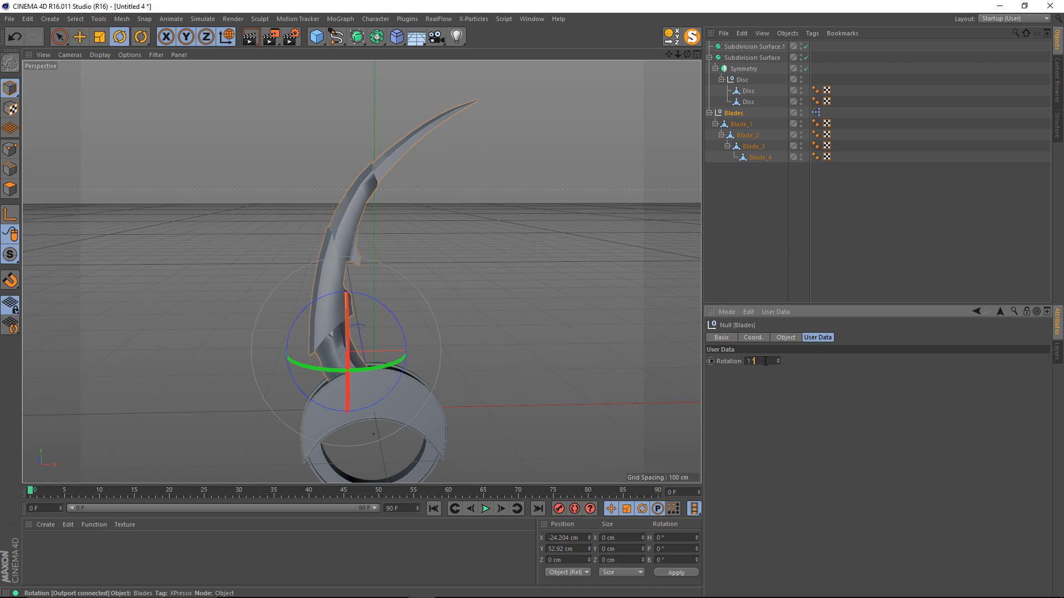
type("0")
key("Return")
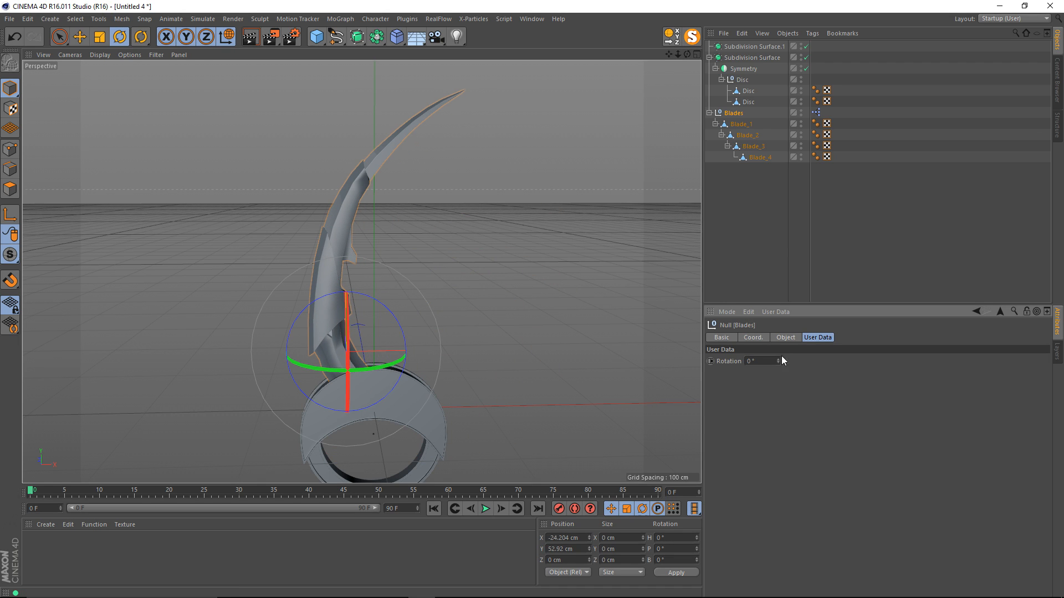
mouse_move(778, 362)
left_mouse_down()
mouse_move(805, 361)
mouse_move(770, 362)
left_mouse_up()
type("0")
key("Return")
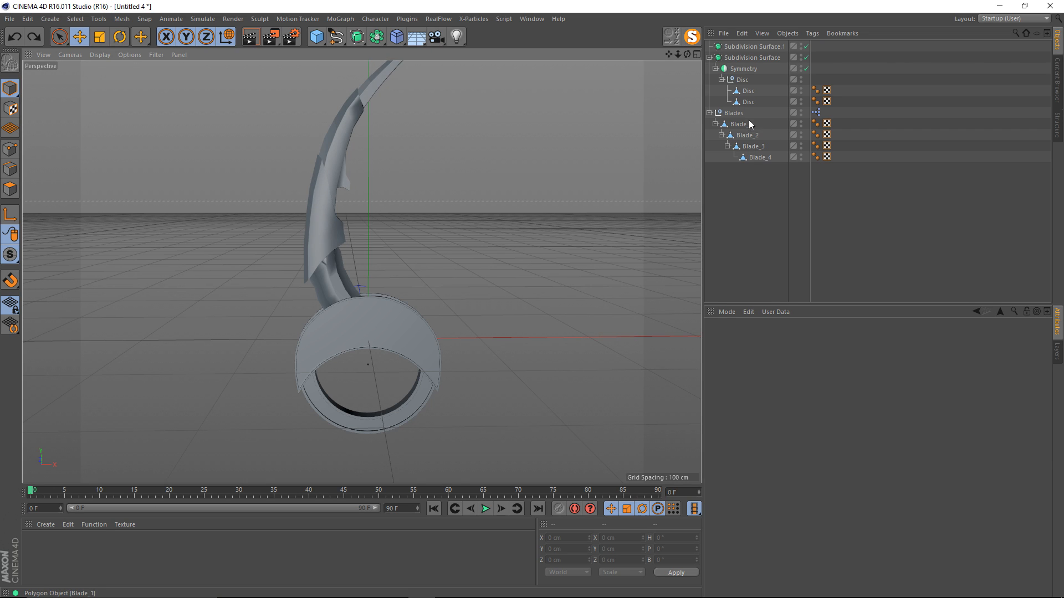
Step: Enable axis editing for the Blades null and move its axis down into the ring, to about Y -20.3 cm
left_click(735, 114)
left_click(759, 201)
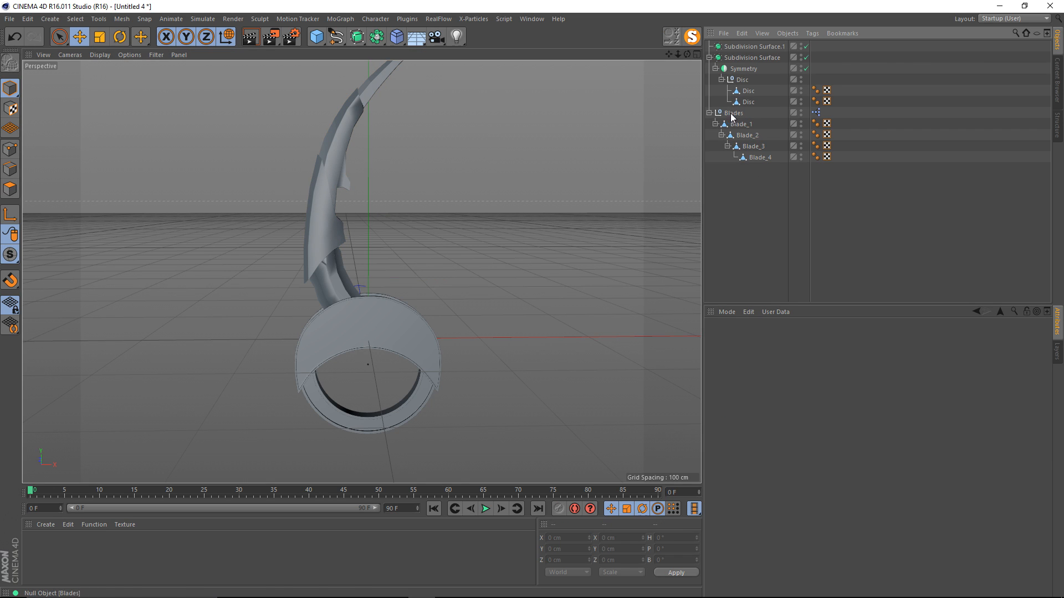
middle_click_drag(372, 200, 384, 214, "alt")
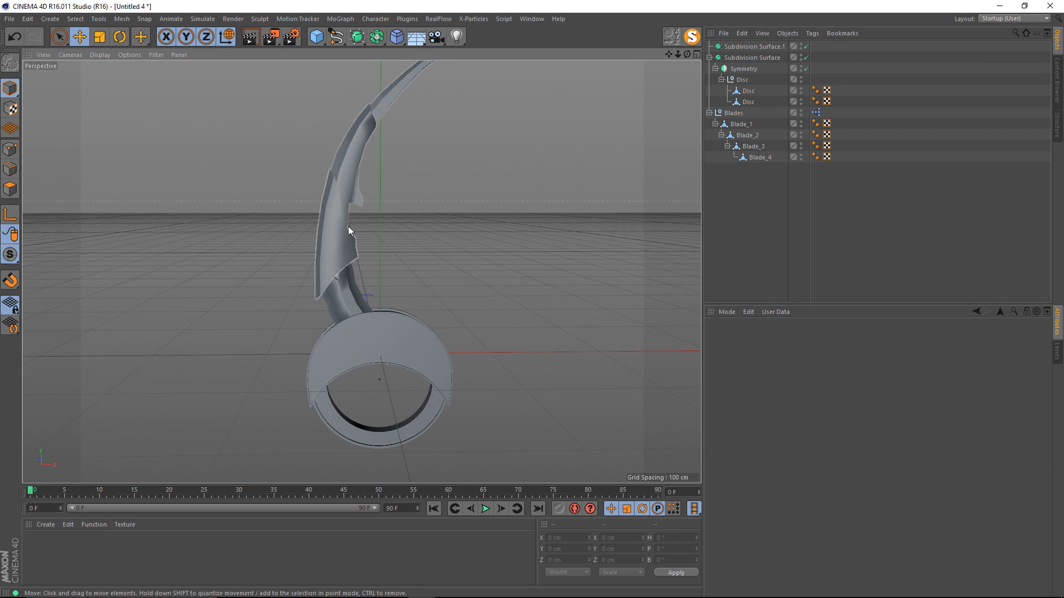
left_click(735, 114)
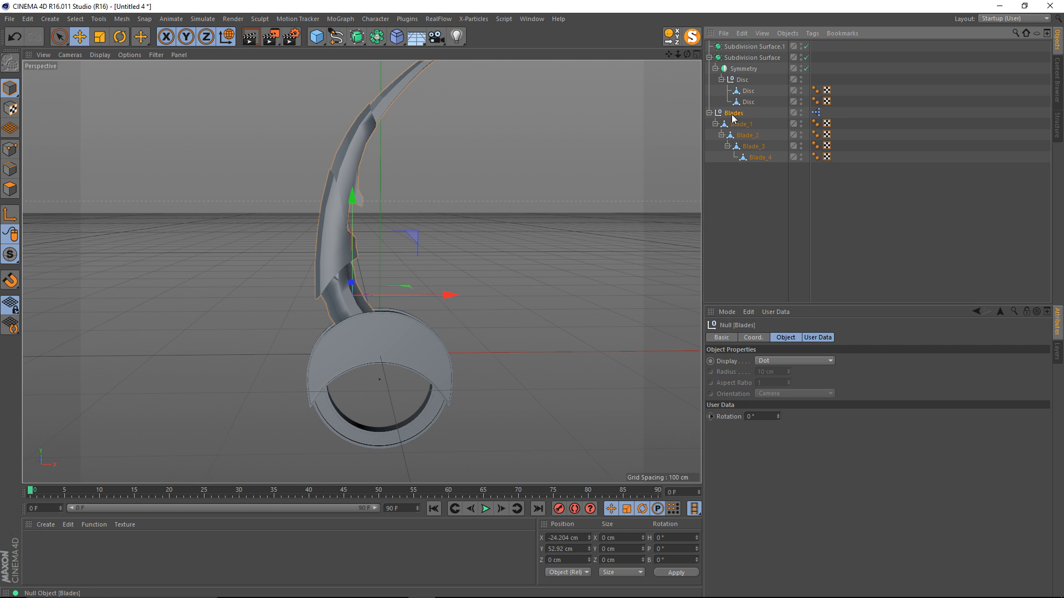
left_click_drag(355, 289, 324, 277, "alt")
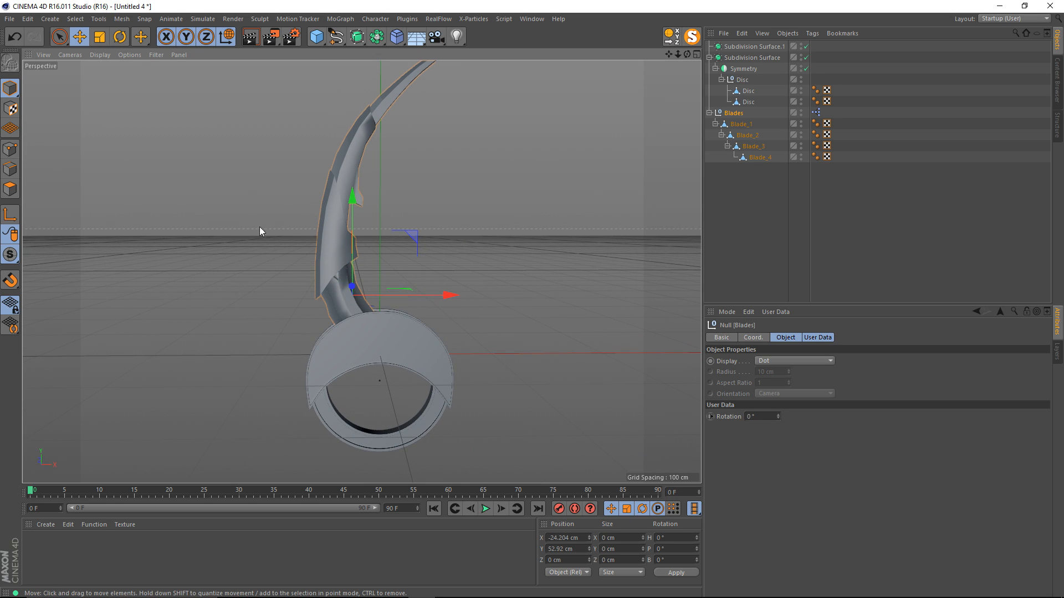
left_click_drag(259, 227, 166, 209, "alt")
left_click(8, 218)
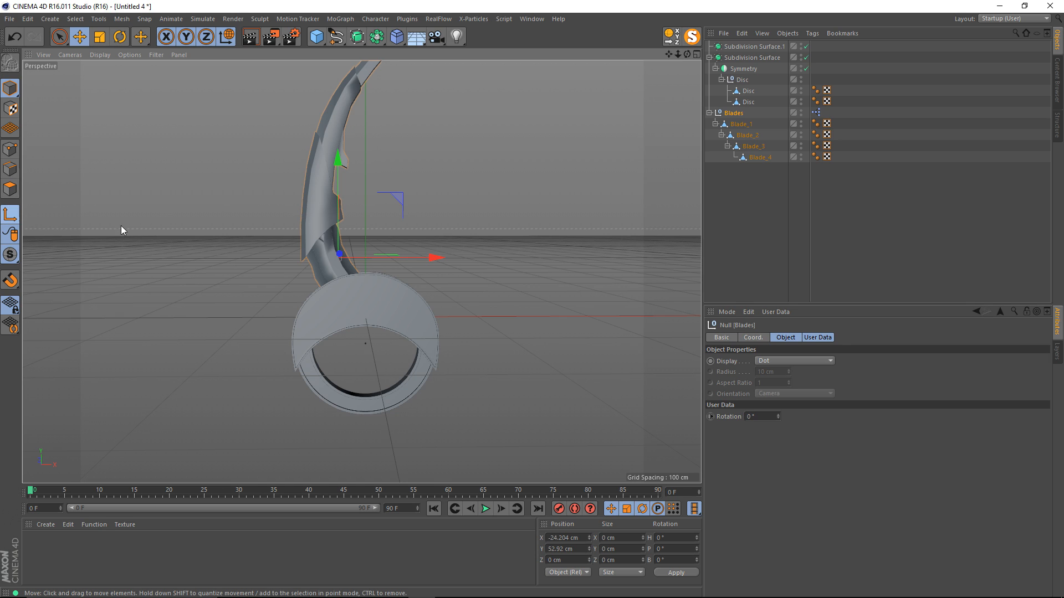
left_click_drag(336, 162, 339, 250)
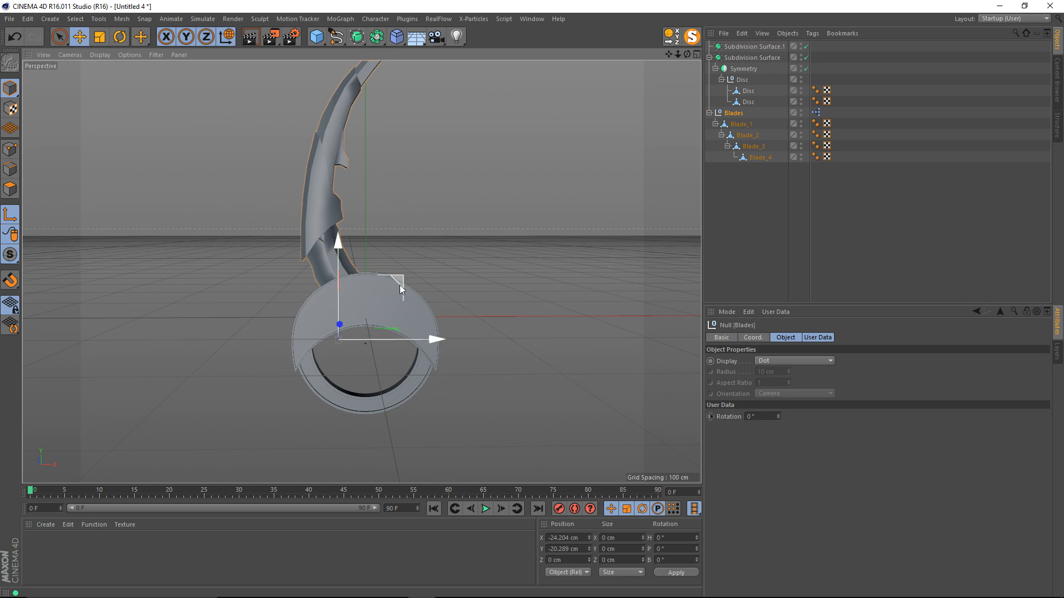
Step: Centre the Blades null's axis within the ring, setting X to 0 cm and Y to about -21 cm
left_click_drag(400, 284, 363, 244)
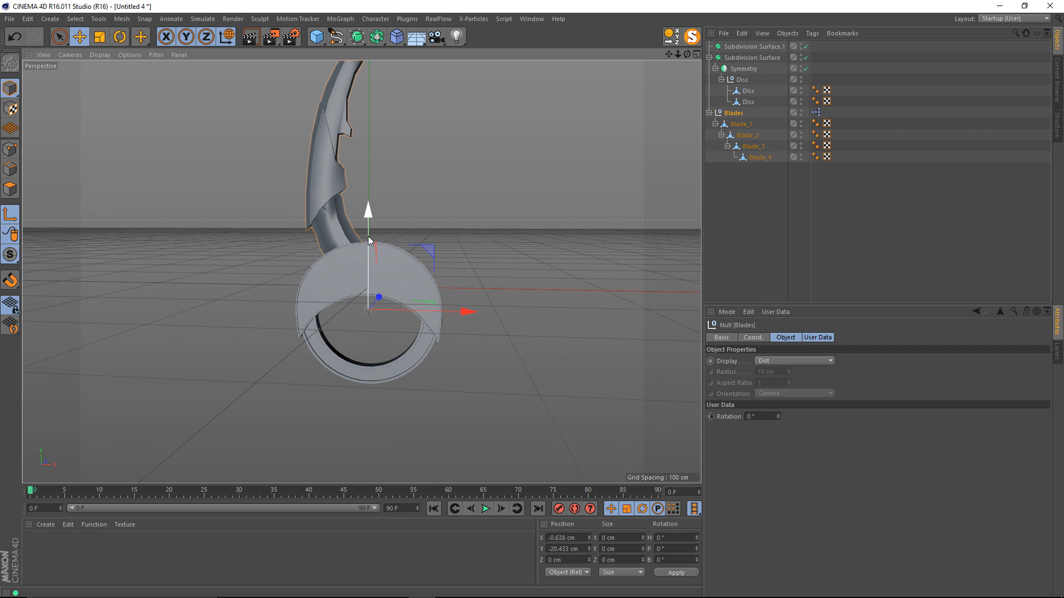
left_click(570, 537)
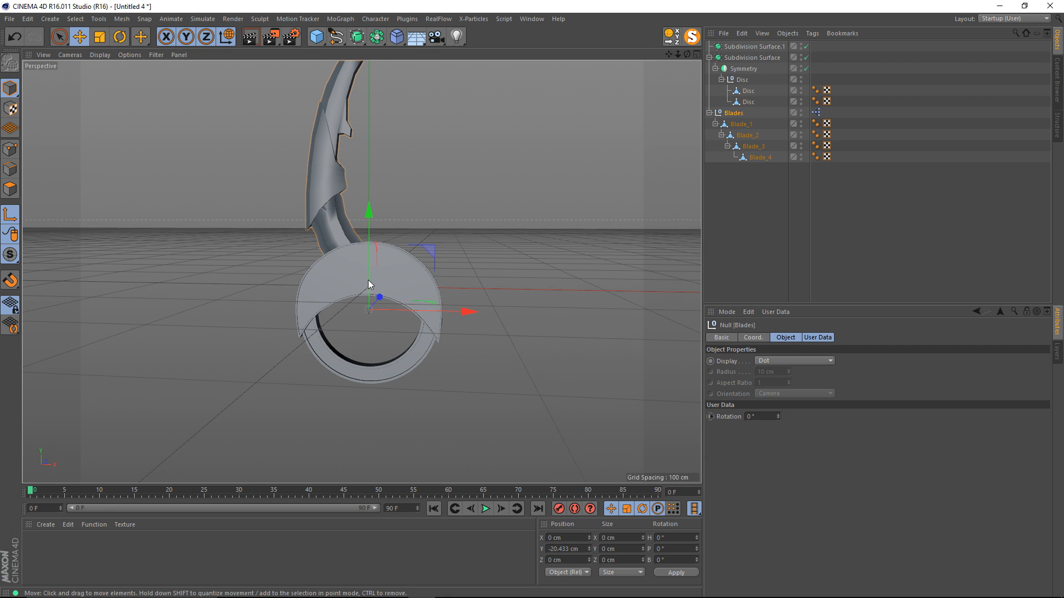
left_click_drag(369, 233, 396, 244)
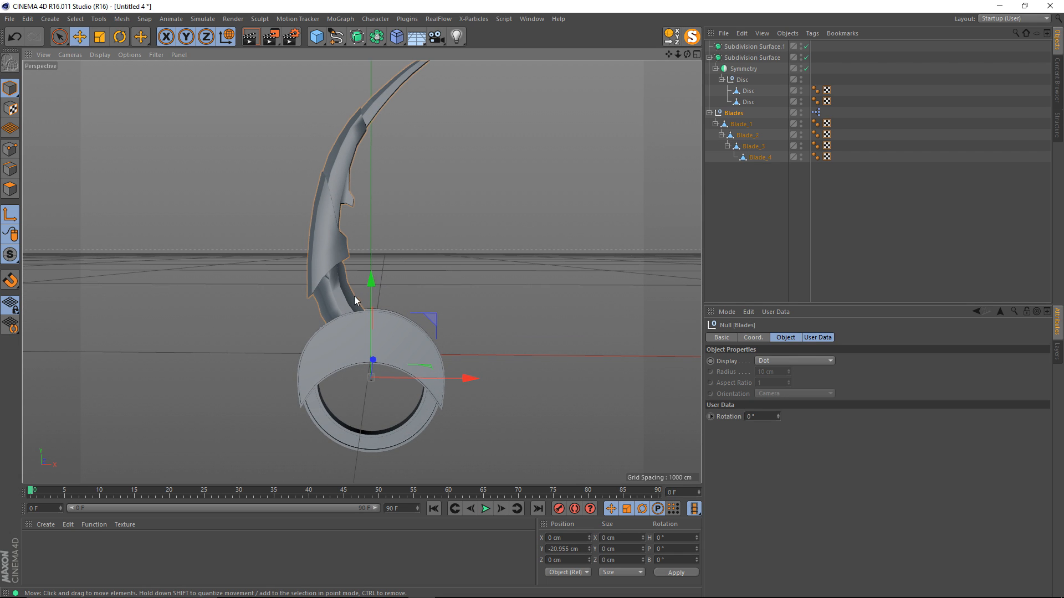
Step: Add a MoGraph Cloner and nest the Blades null inside it
left_click_drag(354, 297, 334, 268, "alt")
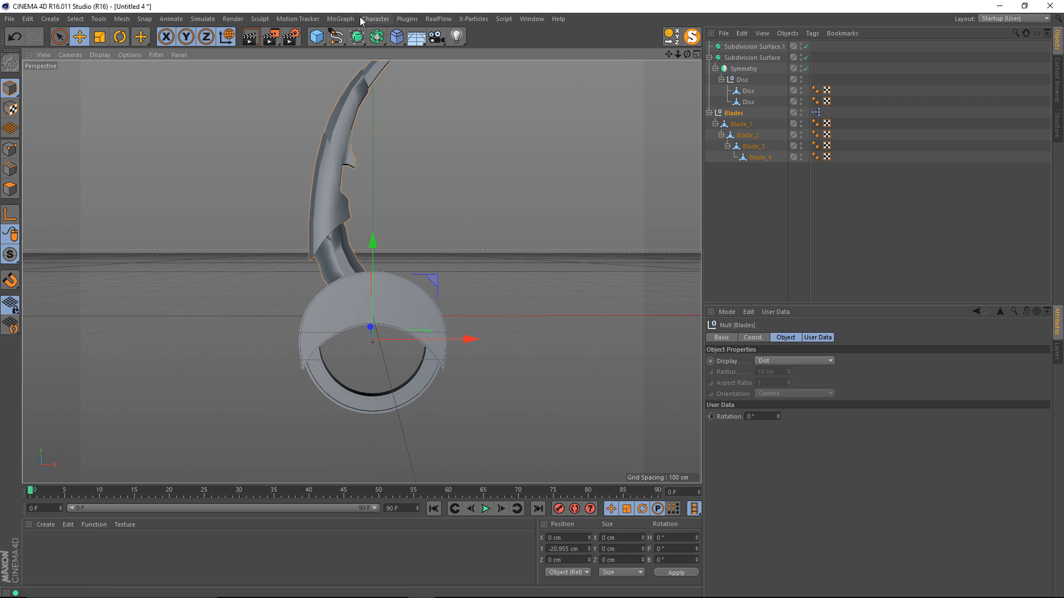
left_click(341, 19)
left_click(348, 102)
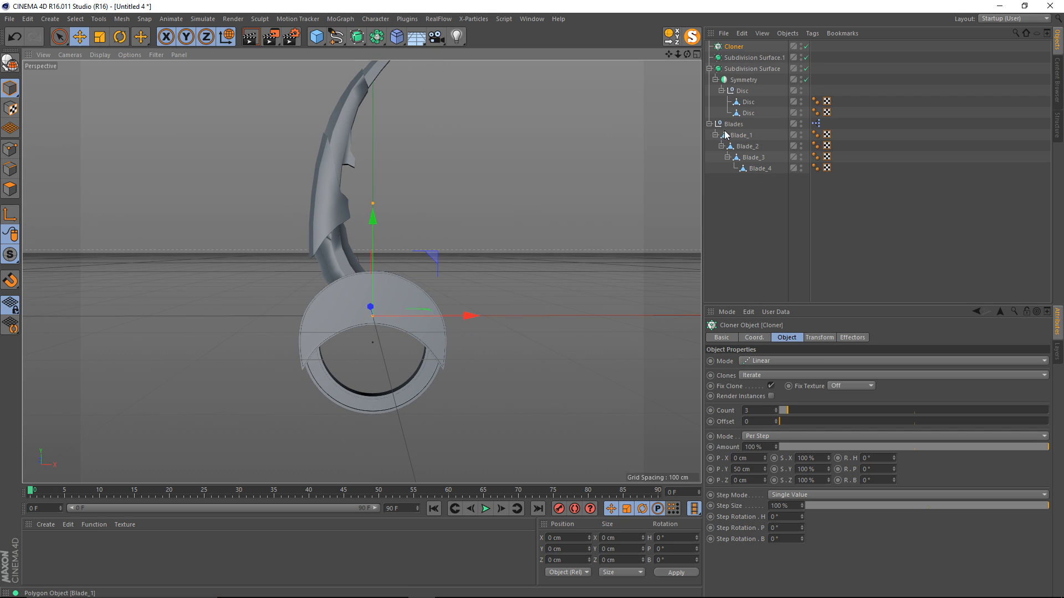
left_click_drag(734, 124, 737, 50)
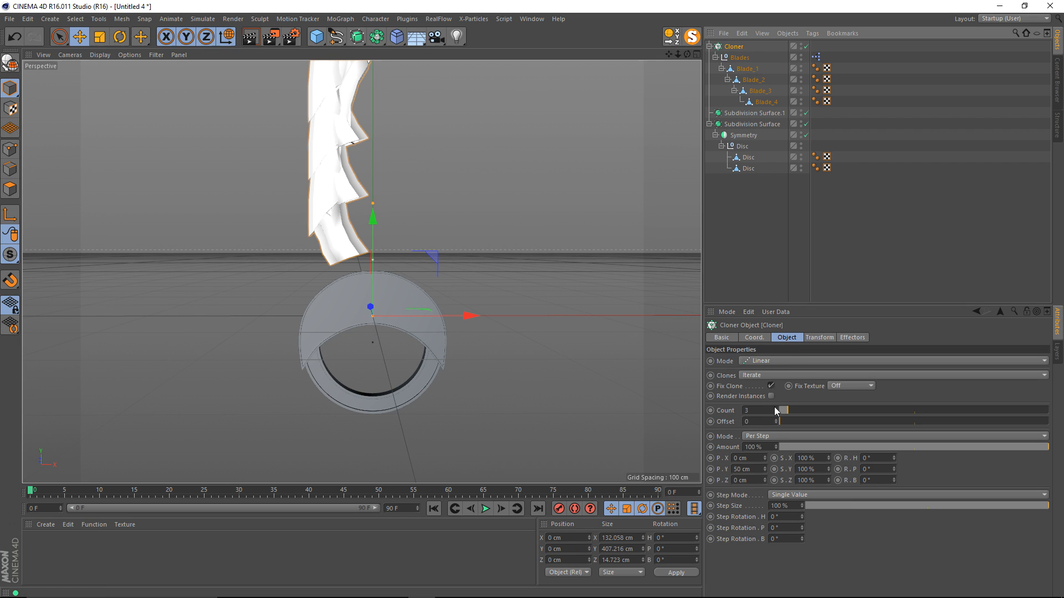
Step: Set the Cloner to Radial mode with a radius of 0 cm and a count of 6, and disable Fix Clone
left_click(769, 361)
left_click(770, 392)
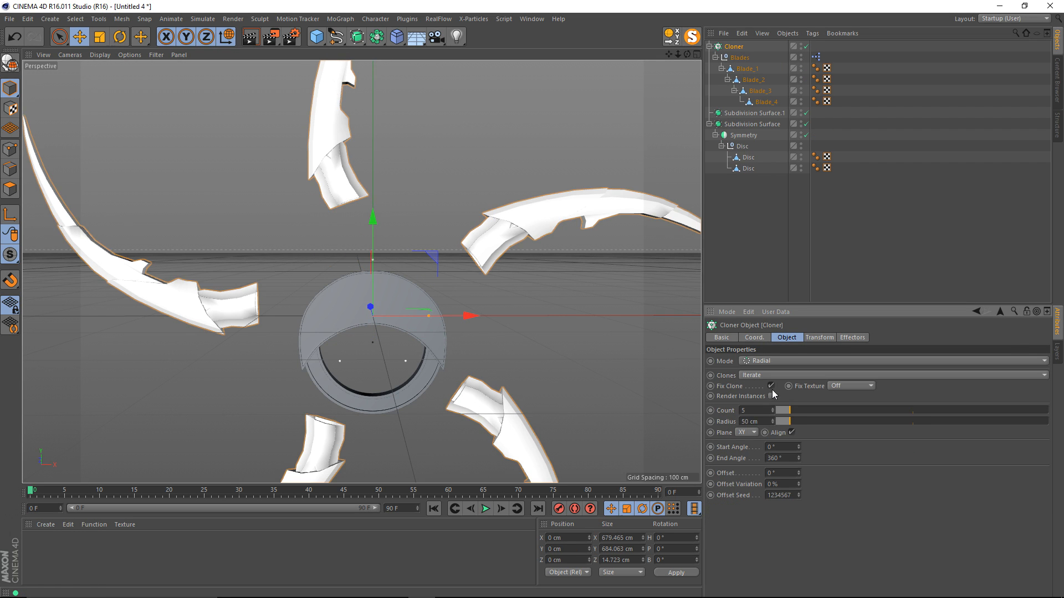
type("0")
key("Return")
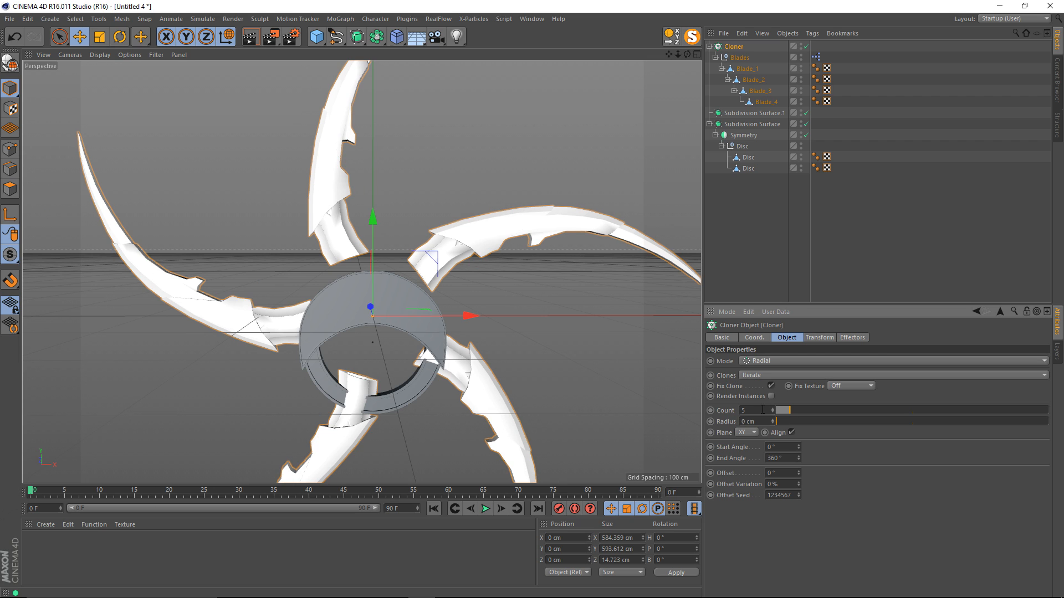
key("Return")
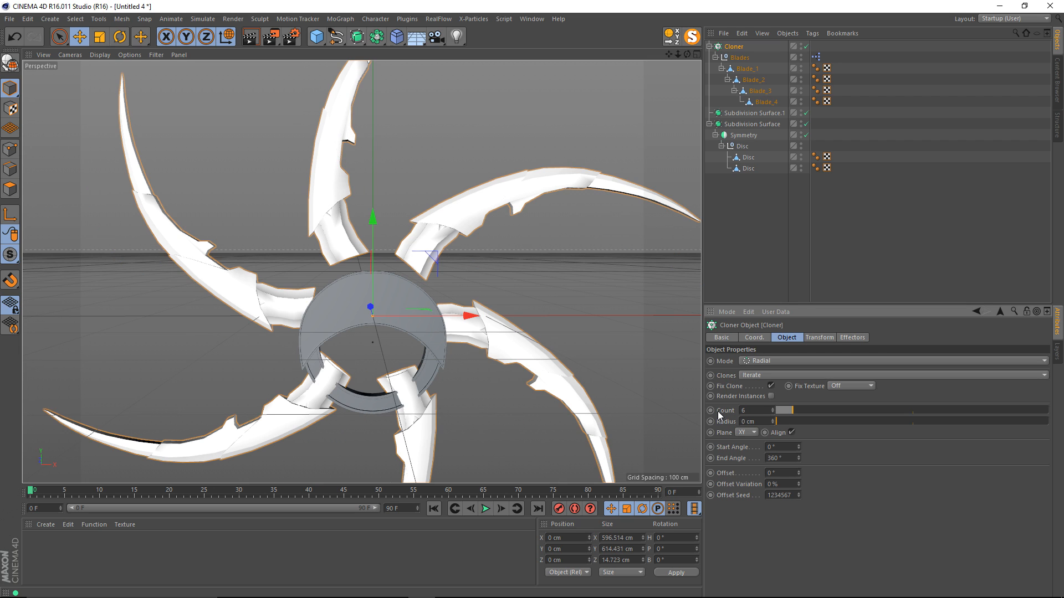
left_click(771, 386)
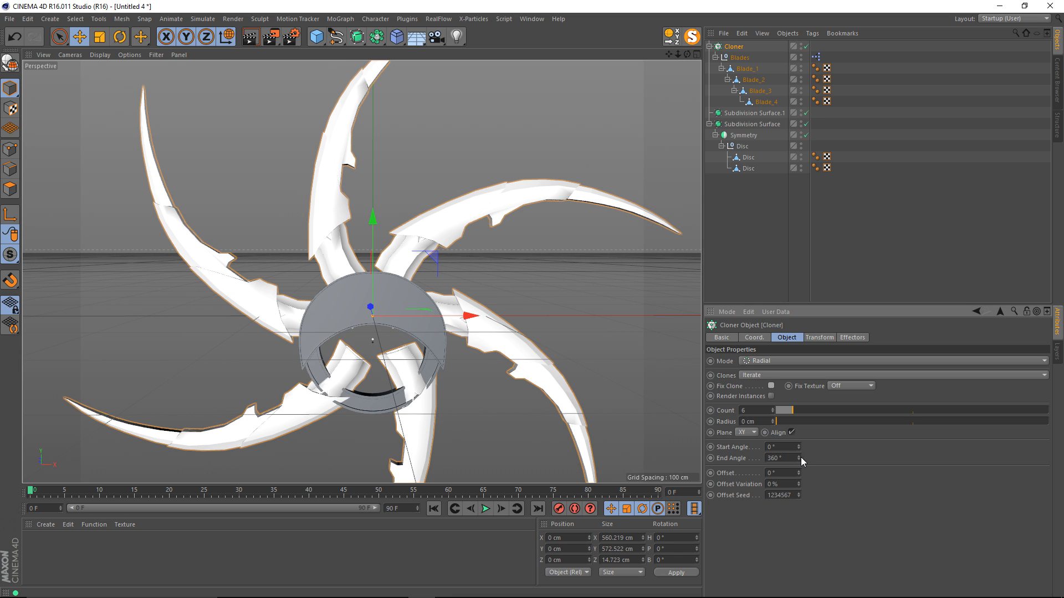
Step: Fan the clones around the ring from -69° to 147° with a 19 cm radius, lowering the Cloner to about Y -18.8 cm
mouse_move(799, 457)
left_mouse_down()
mouse_move(798, 568)
mouse_move(798, 444)
mouse_move(799, 479)
left_mouse_up()
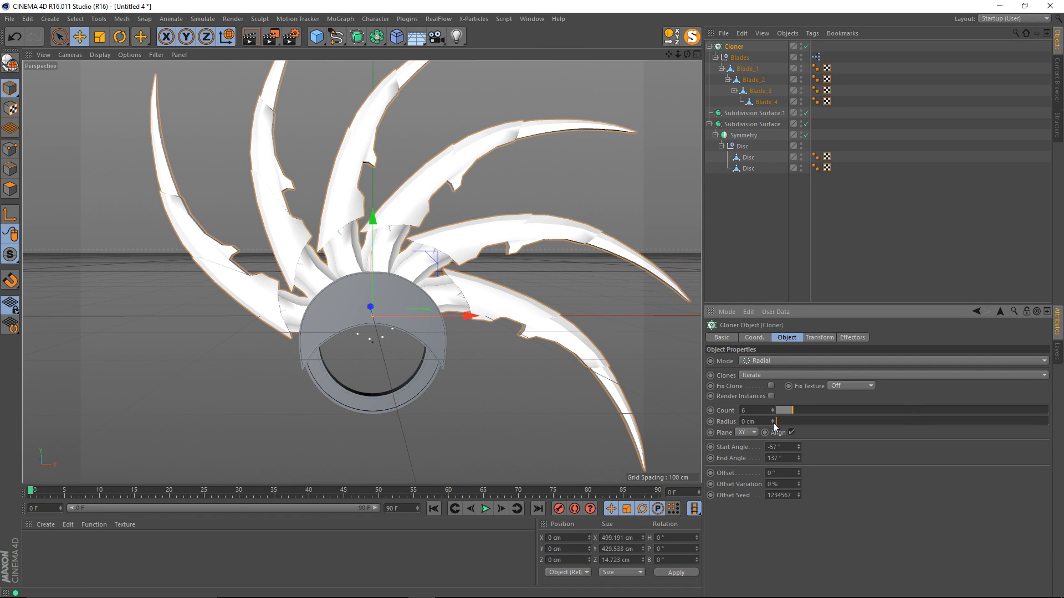
left_click_drag(774, 423, 773, 426)
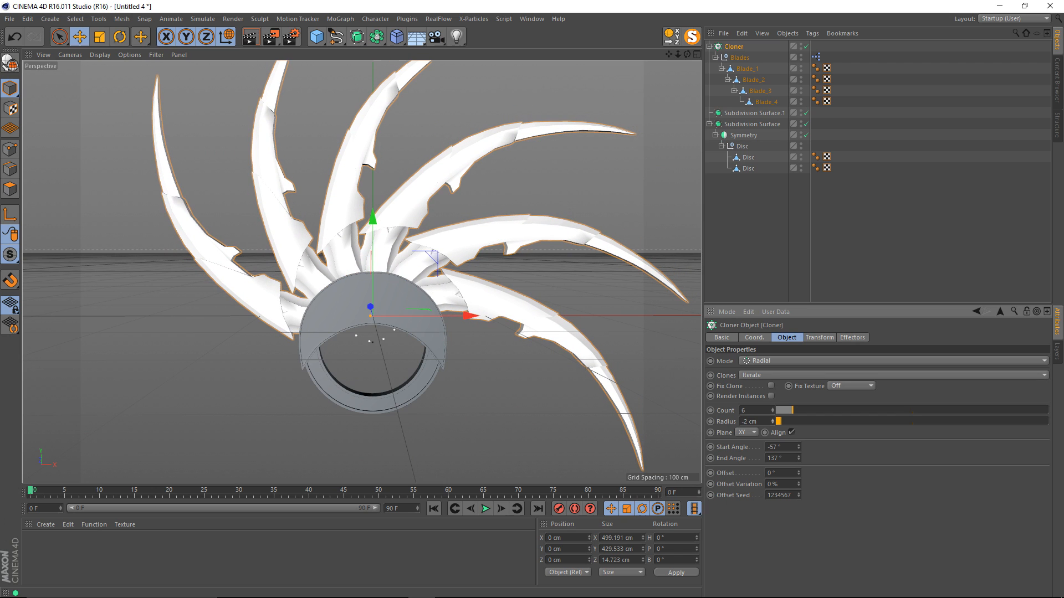
left_click_drag(375, 249, 376, 264)
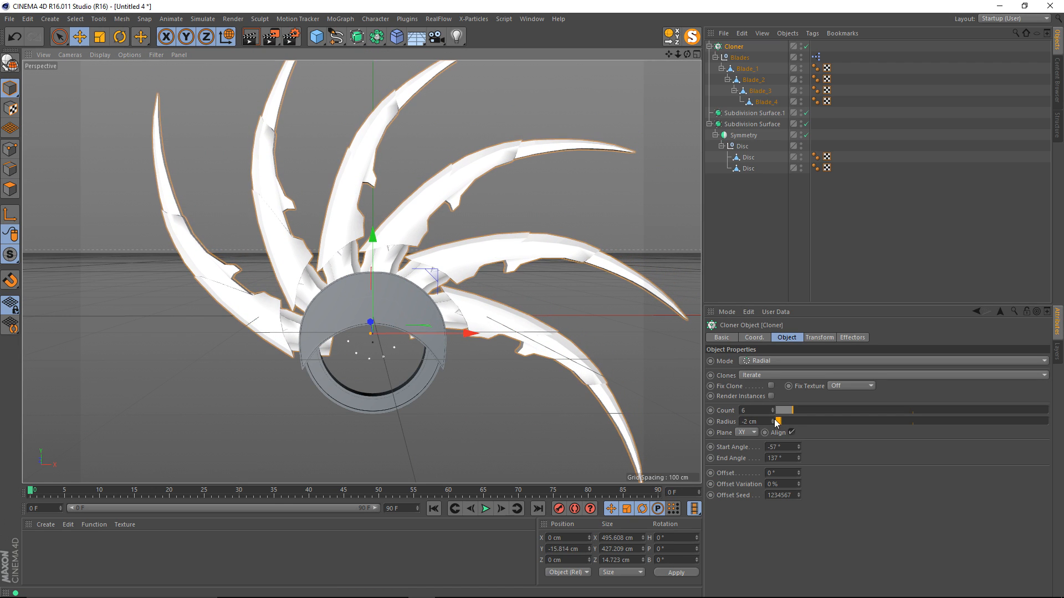
left_click_drag(777, 422, 781, 423)
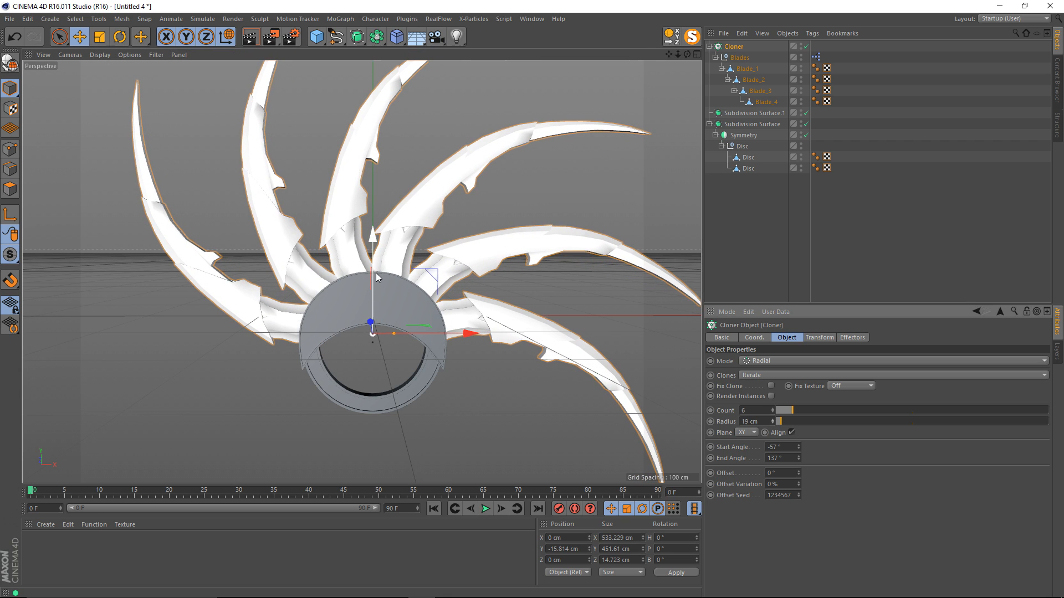
left_click_drag(375, 273, 376, 276)
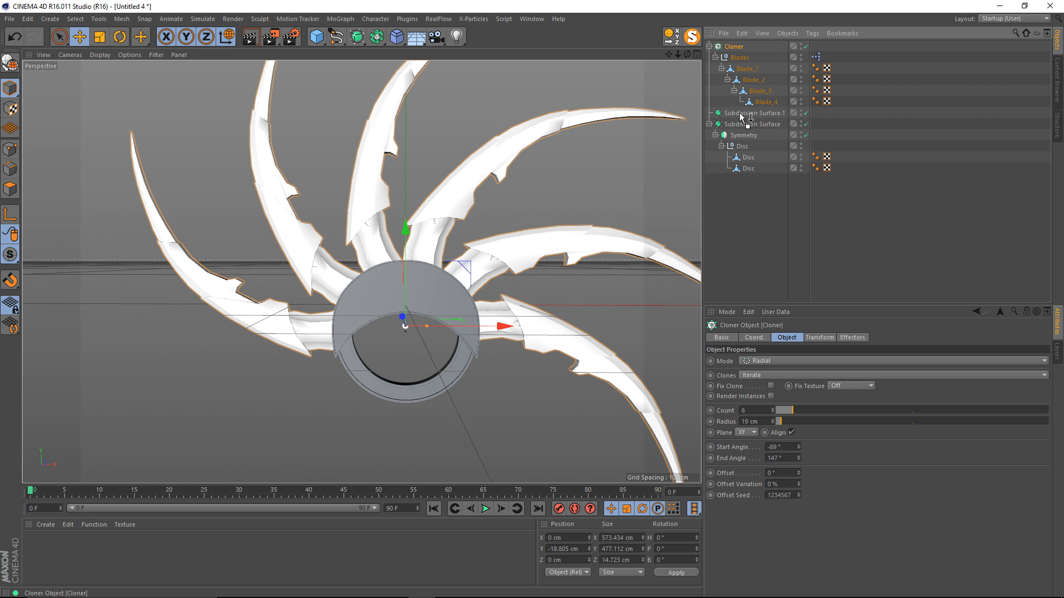
Step: Nest the Cloner inside Subdivision Surface.1 to smooth the cloned blades
left_click_drag(740, 112, 739, 113)
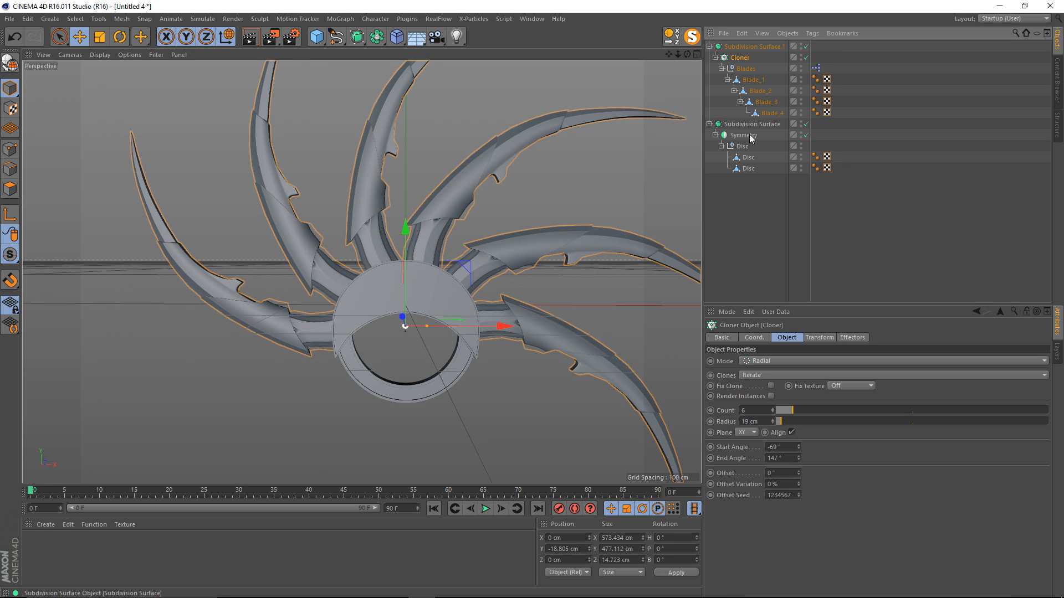
left_click(779, 206)
scroll(402, 230, "down", 5)
left_click_drag(402, 229, 364, 251, "alt")
scroll(432, 254, "up", 4)
right_click_drag(364, 250, 454, 244, "alt")
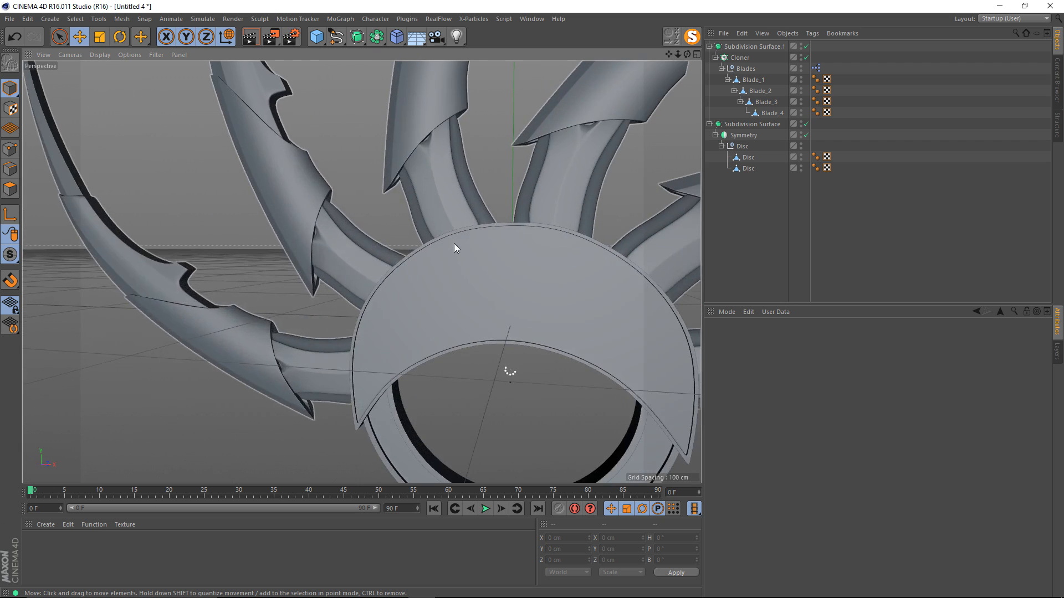
left_click_drag(454, 243, 437, 192, "alt")
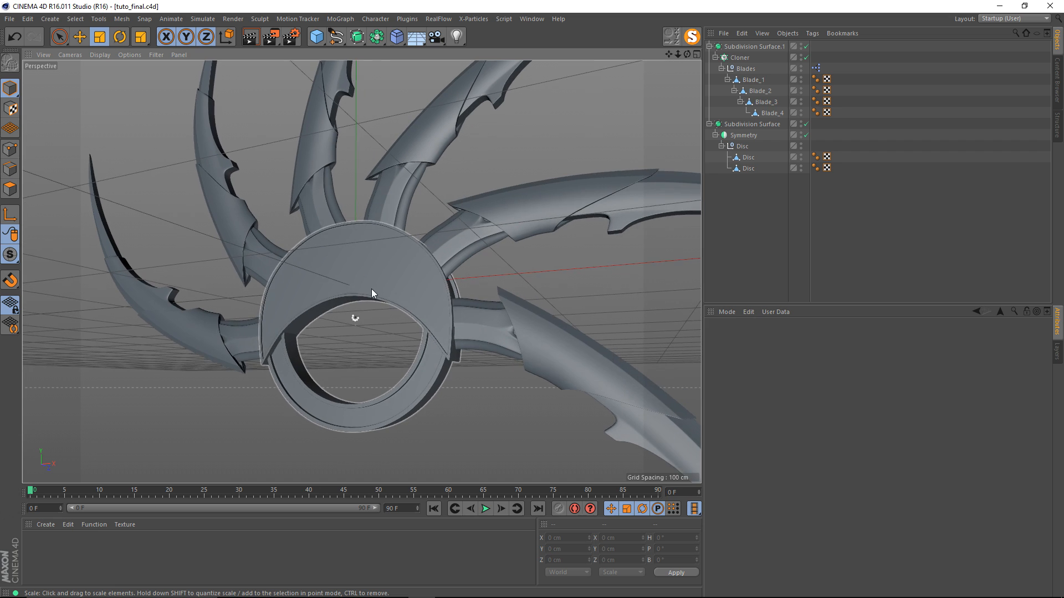
Step: Create a new material and assign it to the Cloner
left_click_drag(371, 288, 428, 333, "alt")
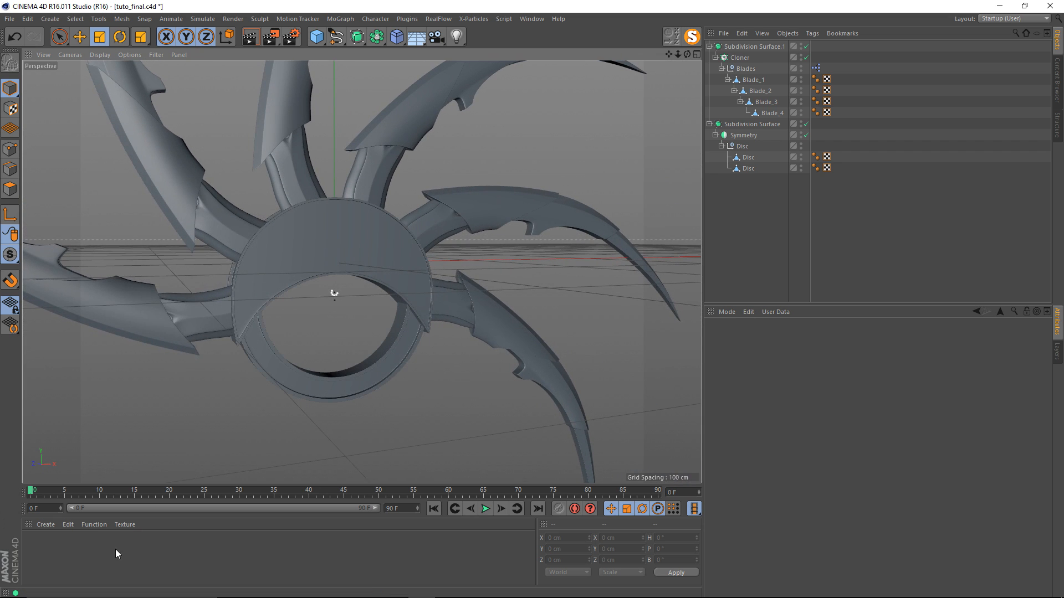
double_click(62, 550)
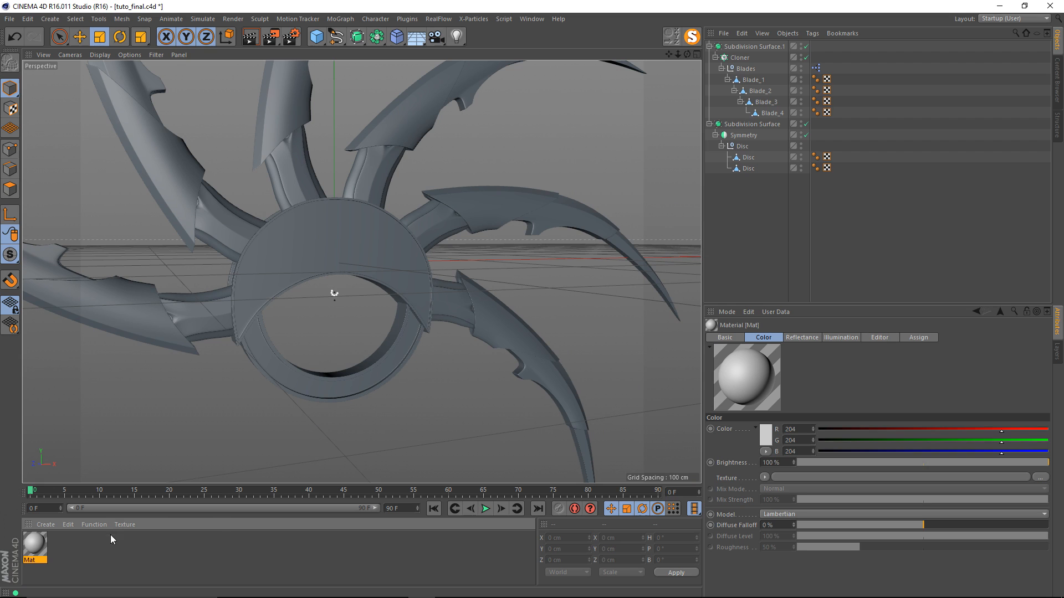
middle_click_drag(354, 228, 365, 282, "alt")
scroll(395, 264, "down", 1)
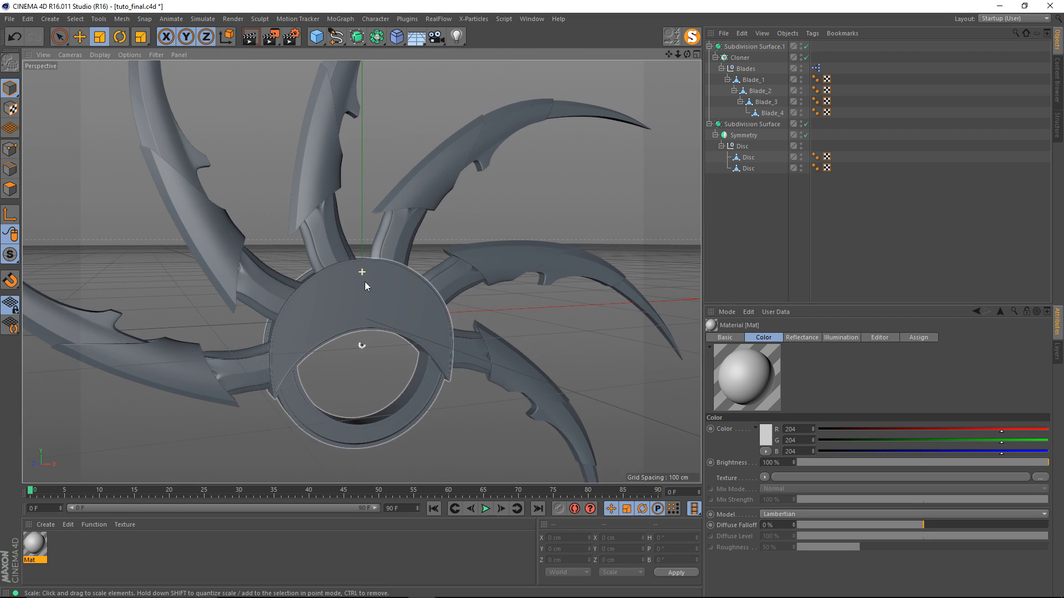
left_click_drag(35, 549, 212, 538)
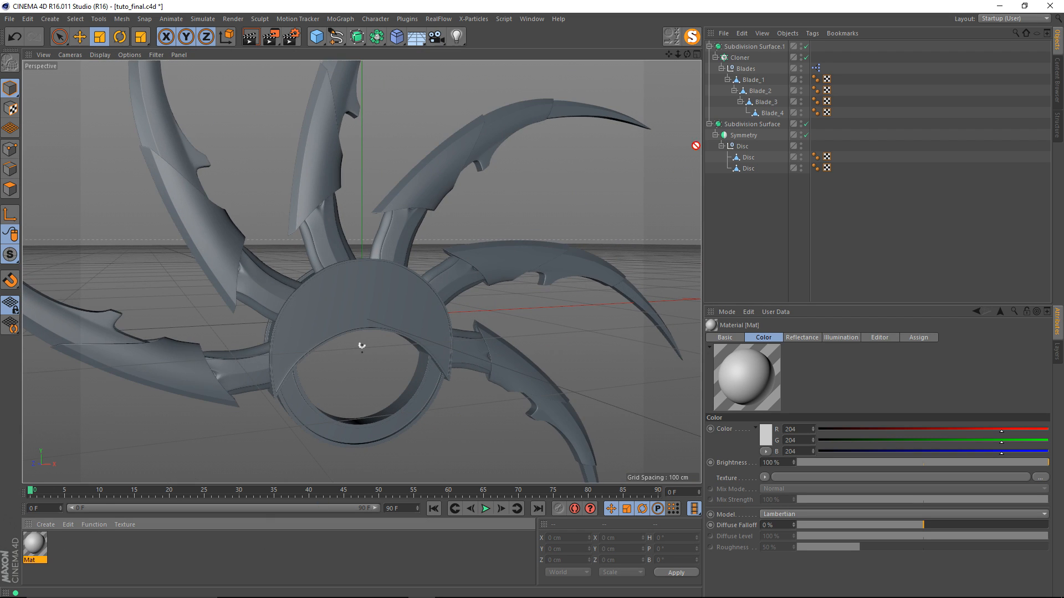
left_click_drag(695, 146, 747, 58)
scroll(538, 189, "down", 2)
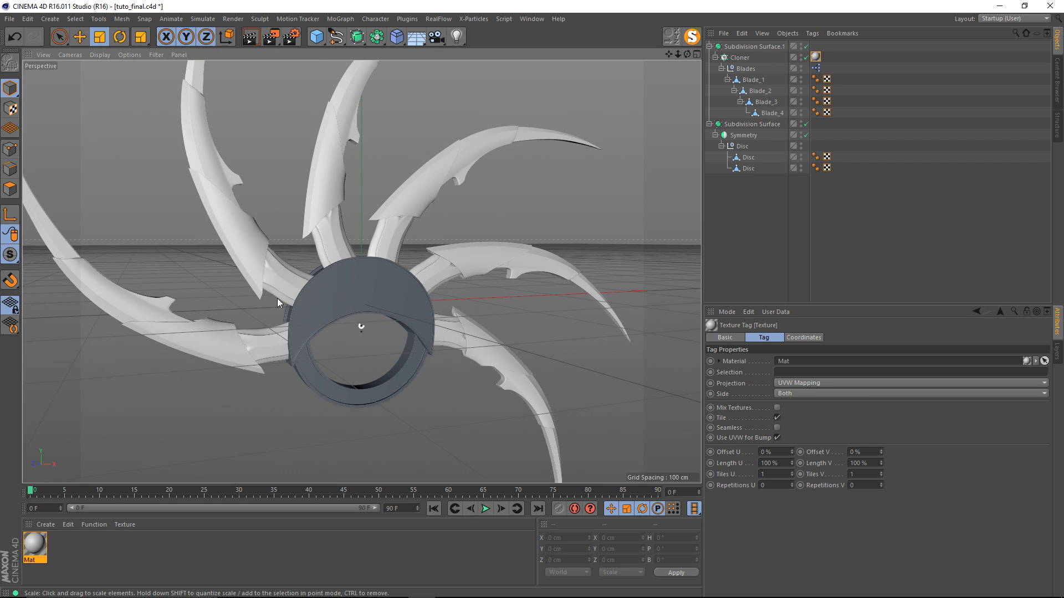
Step: Assign the material to the Disc null and move the Cloner's texture tag onto the Blades null
left_click_drag(791, 128, 745, 147)
left_click(855, 133)
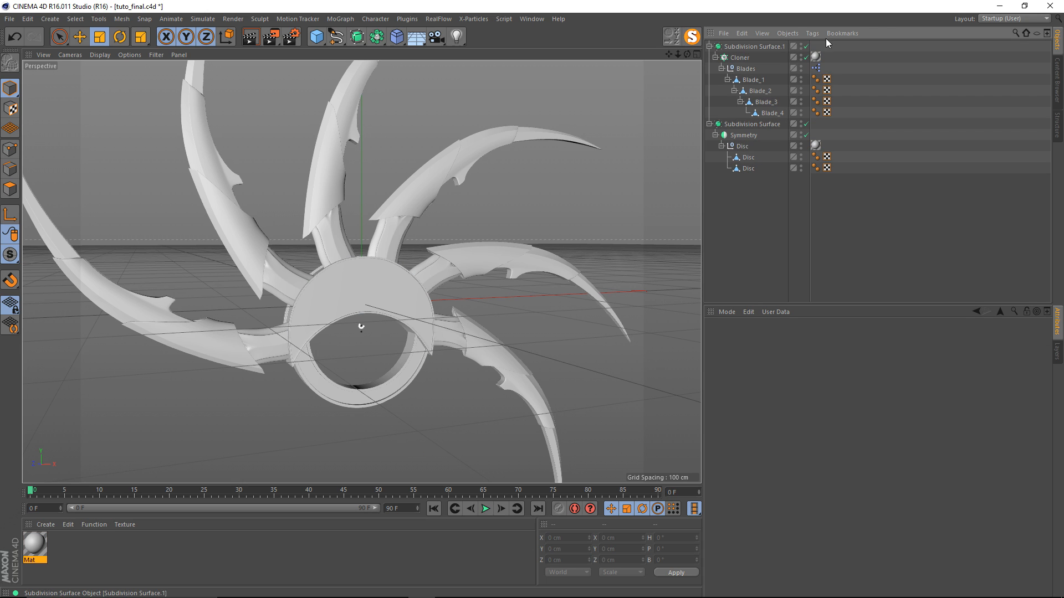
left_click_drag(831, 73, 827, 68)
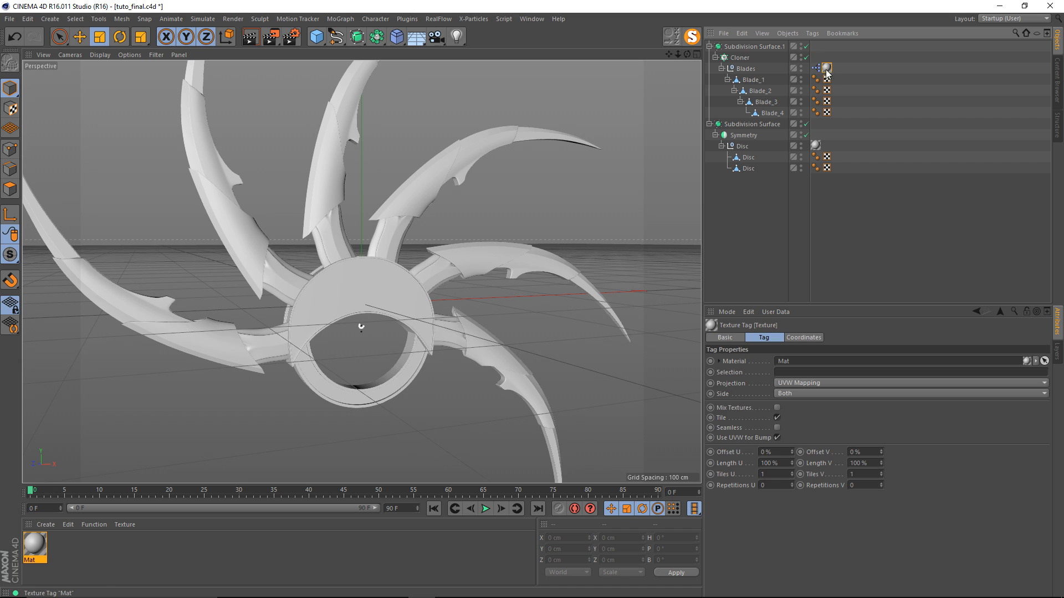
middle_click_drag(361, 268, 377, 274, "alt")
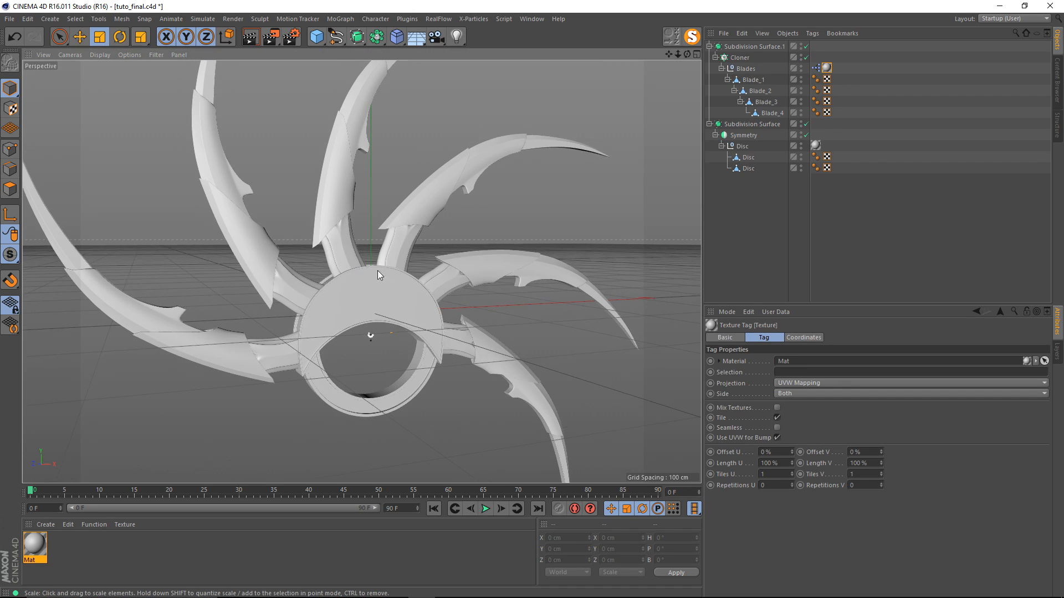
Step: Open the new material for editing and rename it Base
left_click(35, 546)
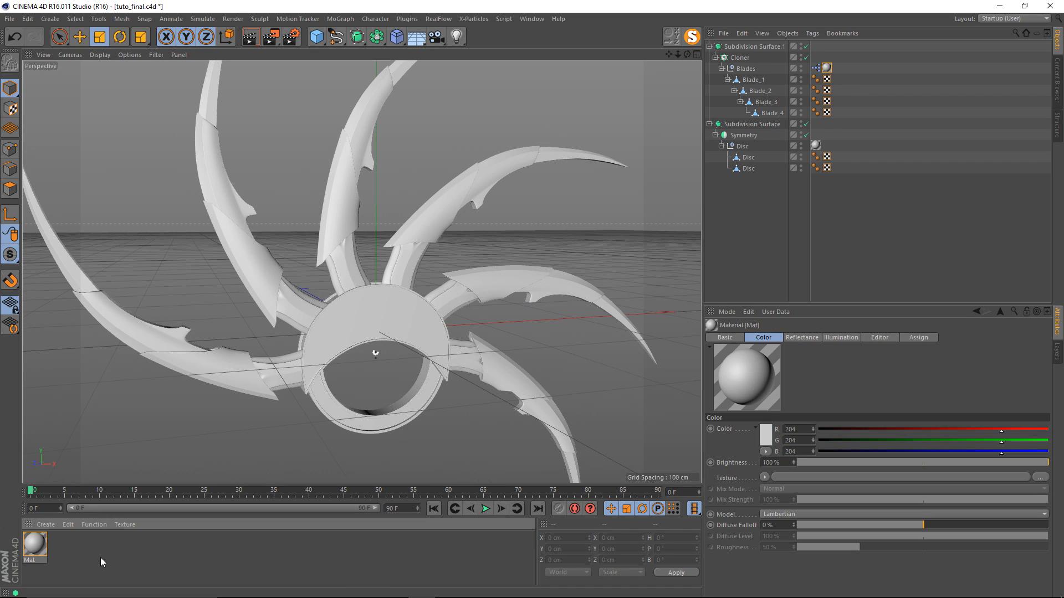
double_click(35, 548)
left_click_drag(256, 77, 693, 190)
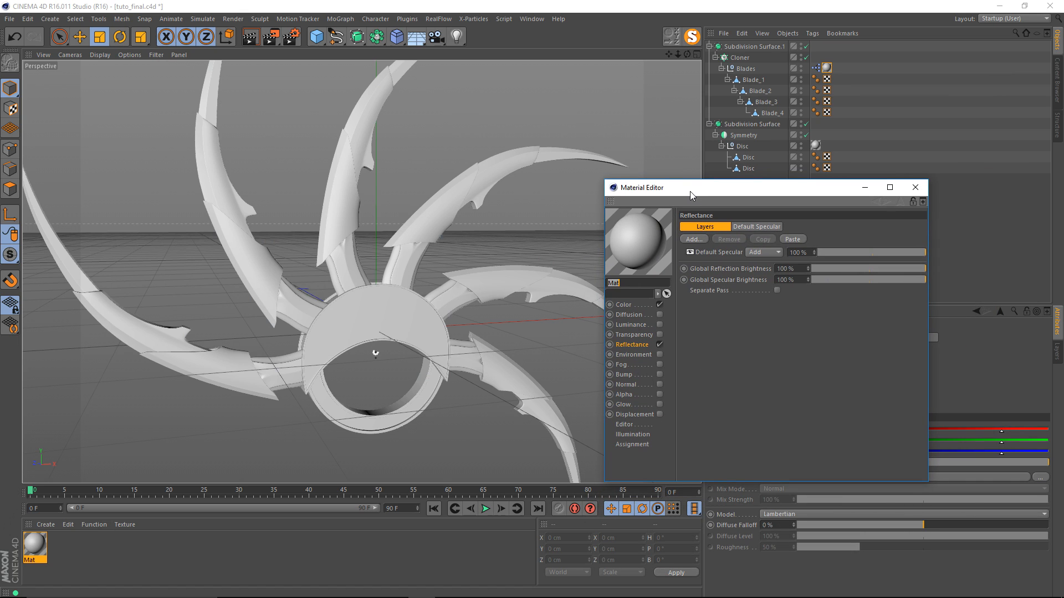
type("Base")
left_click_drag(646, 188, 654, 200)
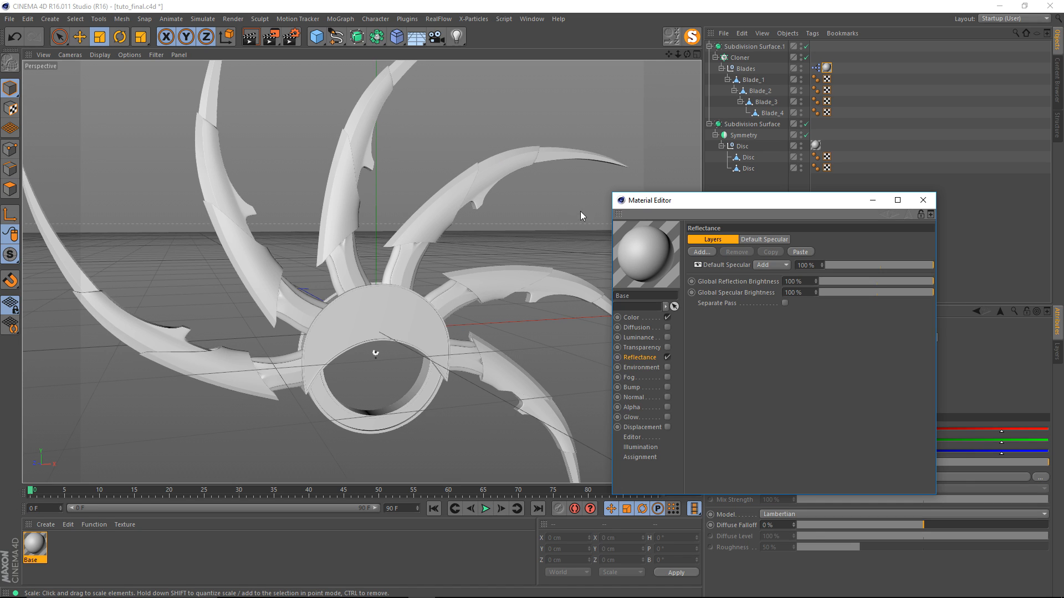
left_click_drag(688, 208, 622, 166)
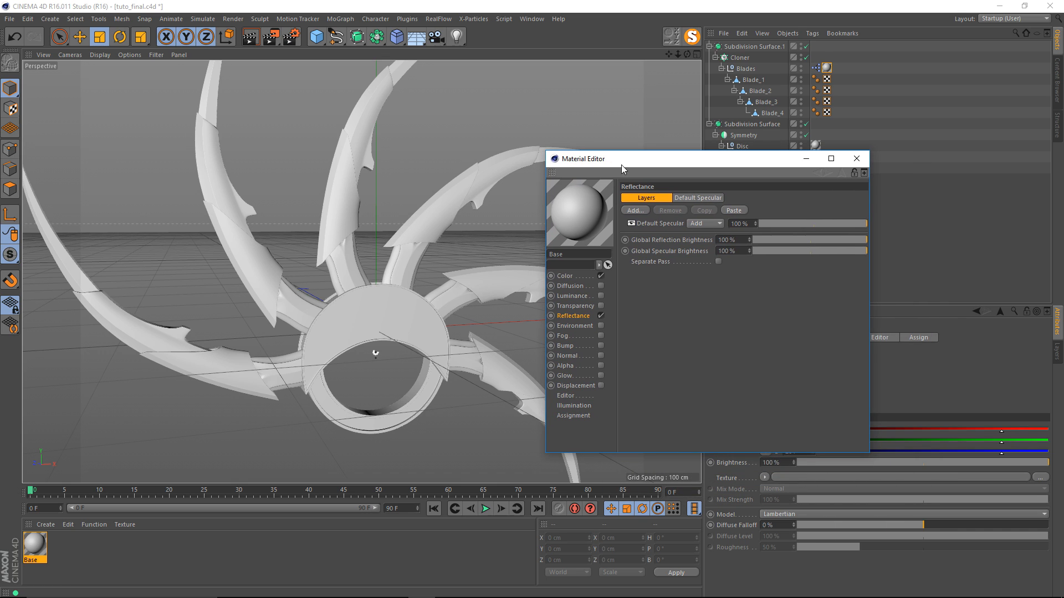
Step: Disable Reflectance on the Base material, enable Diffusion and load a Noise shader as its texture
left_click(602, 316)
left_click(571, 286)
left_click(600, 286)
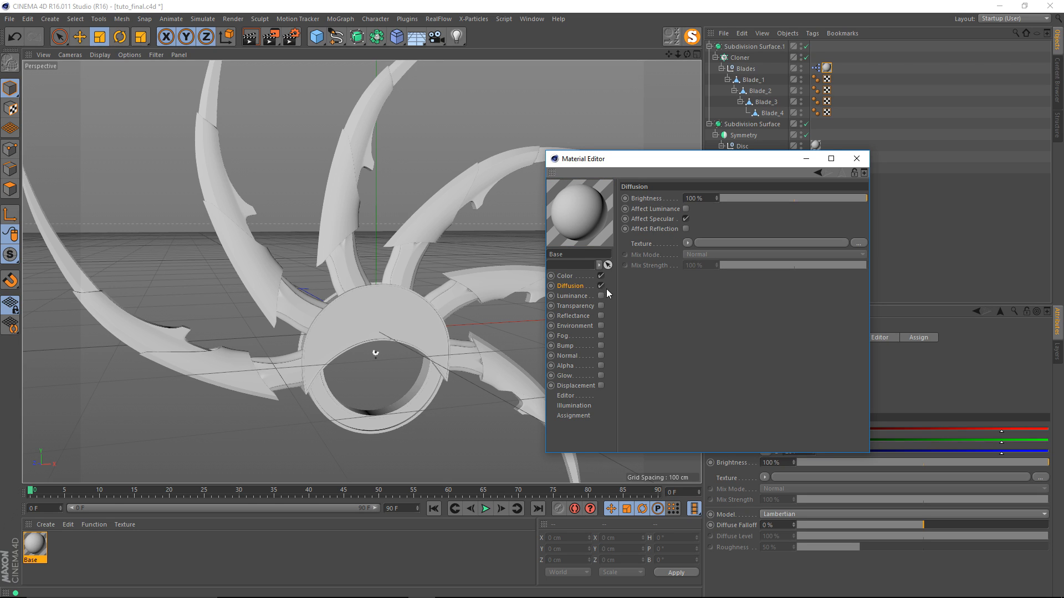
left_click(687, 243)
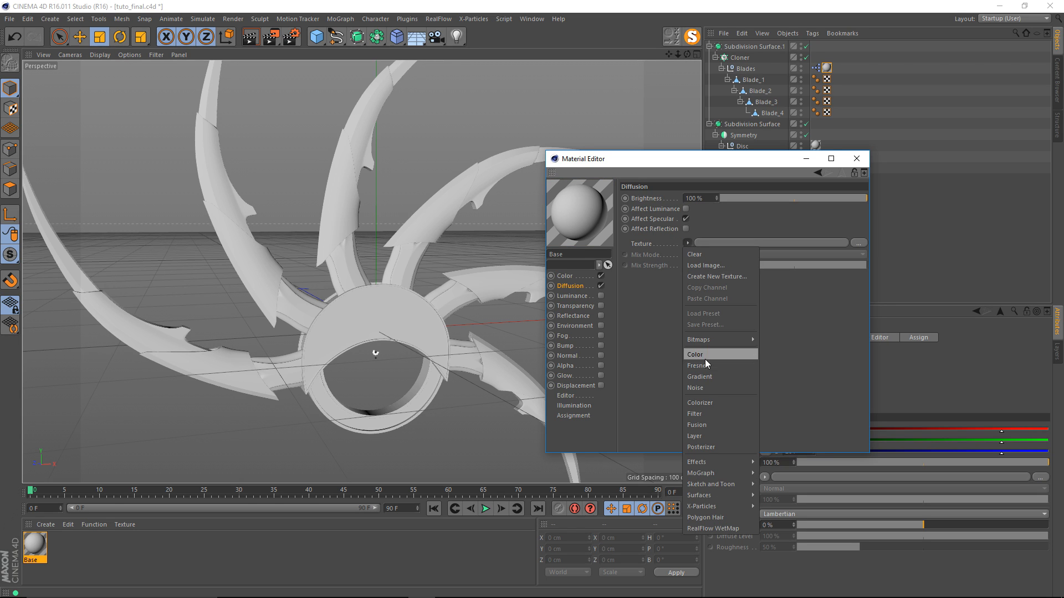
left_click(703, 388)
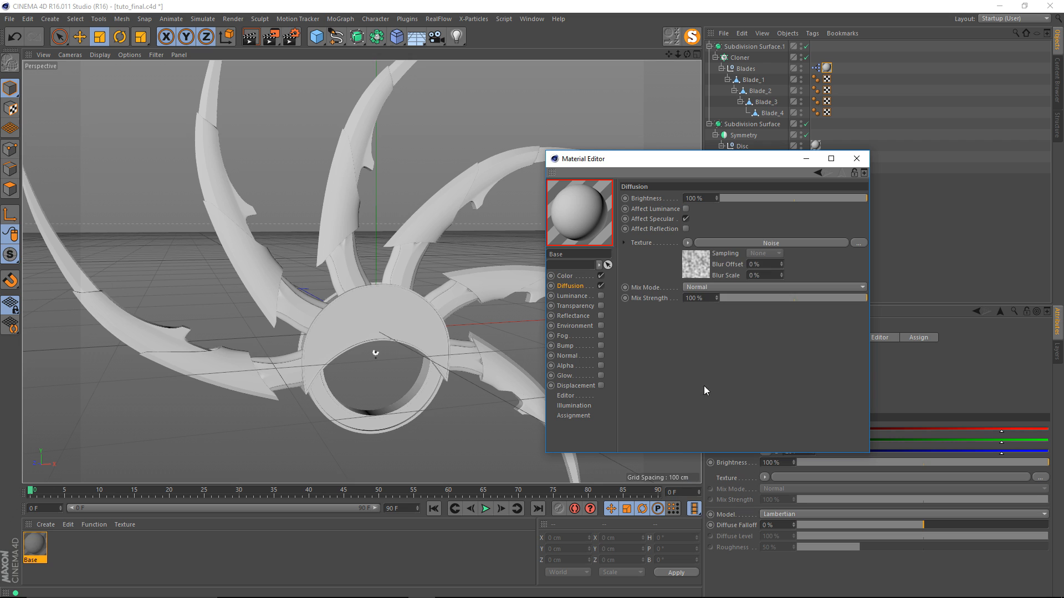
Step: Change the diffusion shader's noise type to Luka and set its Global Scale to 229%
left_click(692, 260)
left_click_drag(649, 163, 775, 188)
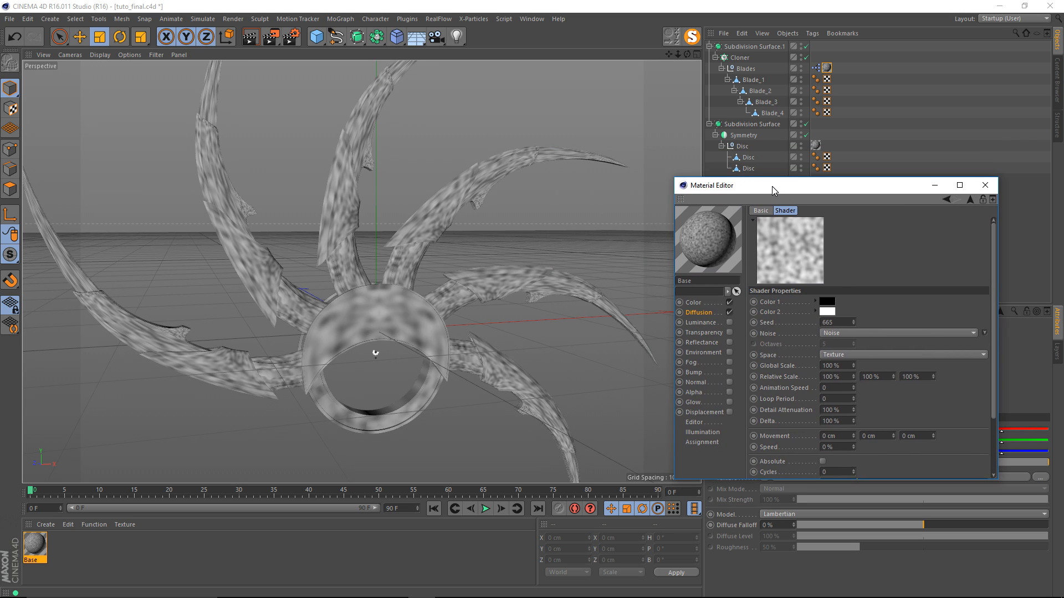
left_click_drag(460, 189, 454, 220, "alt")
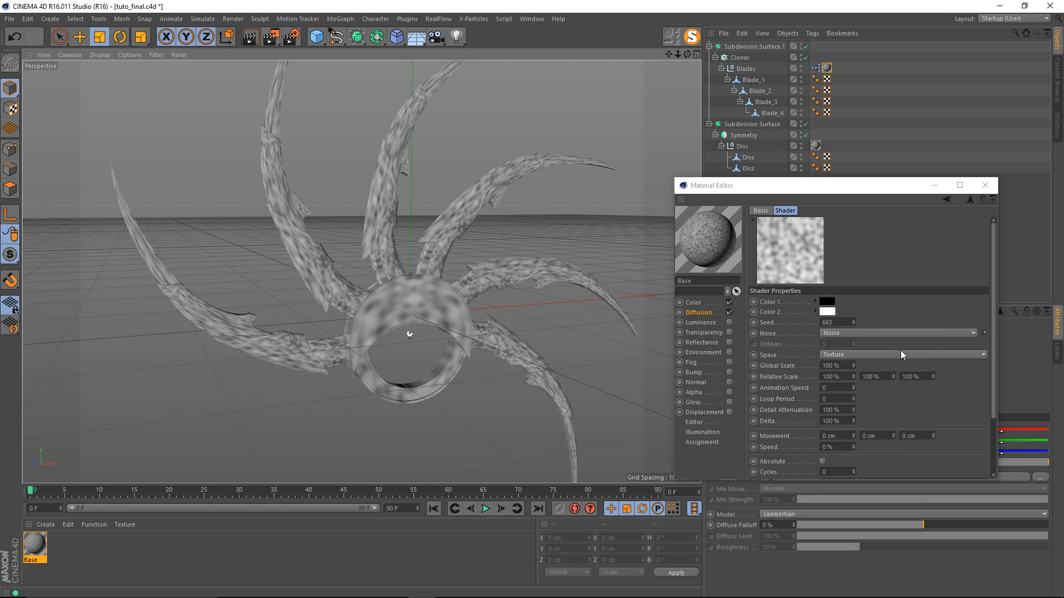
left_click(975, 333)
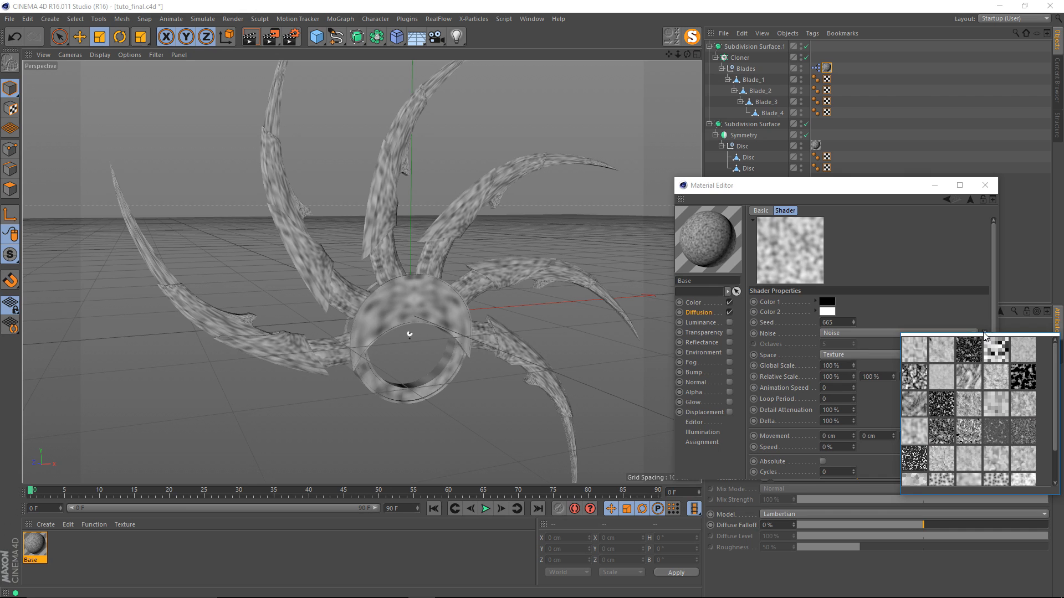
left_click(966, 405)
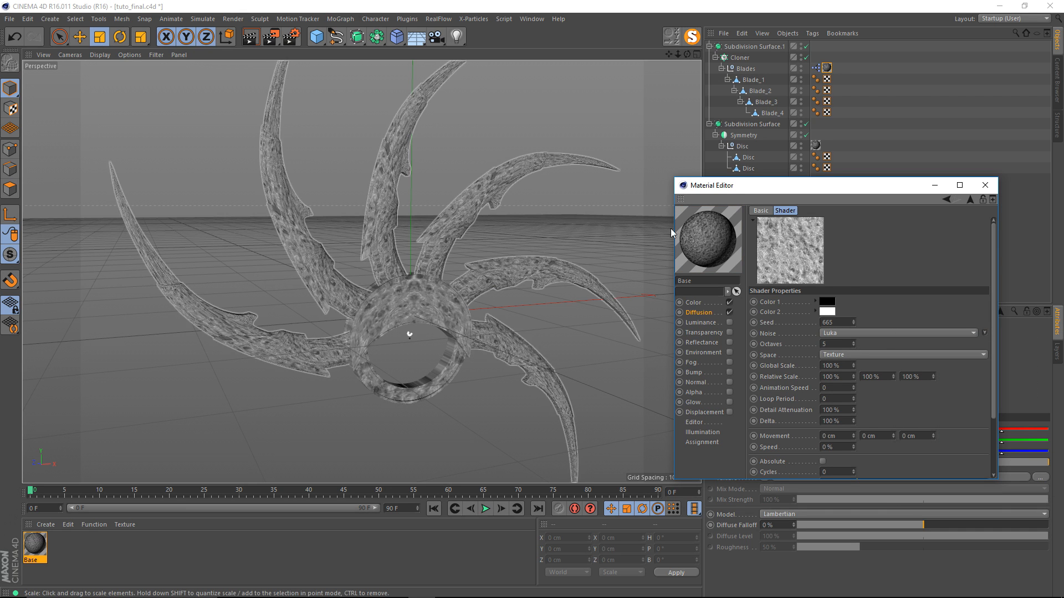
left_click_drag(404, 271, 395, 264, "alt")
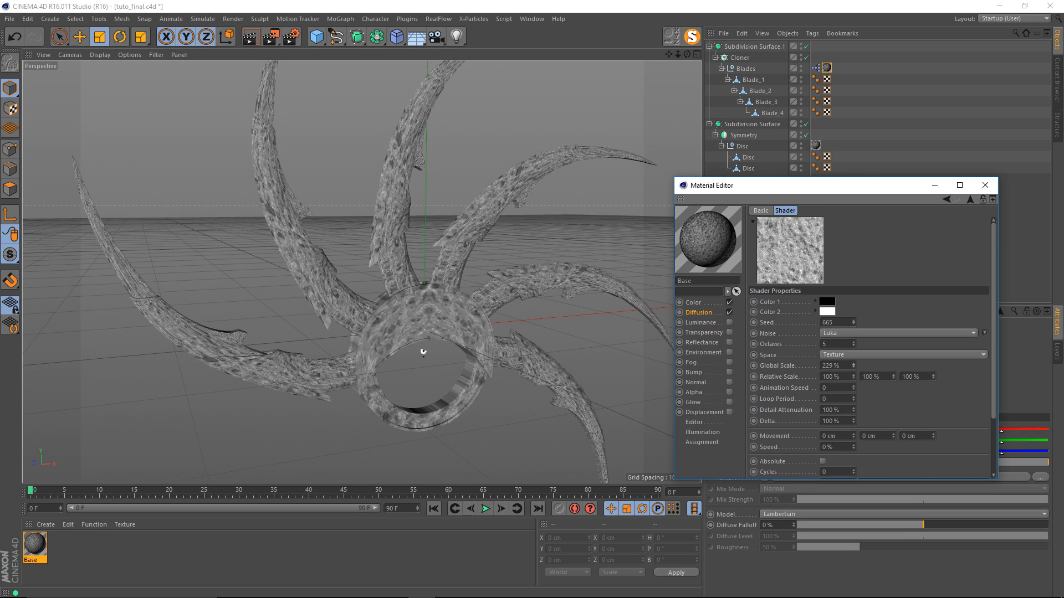
Step: Raise the diffusion noise's Global Scale to about 301%, set the Base material's color Brightness to 31% and close its editor
left_click_drag(853, 366, 853, 365)
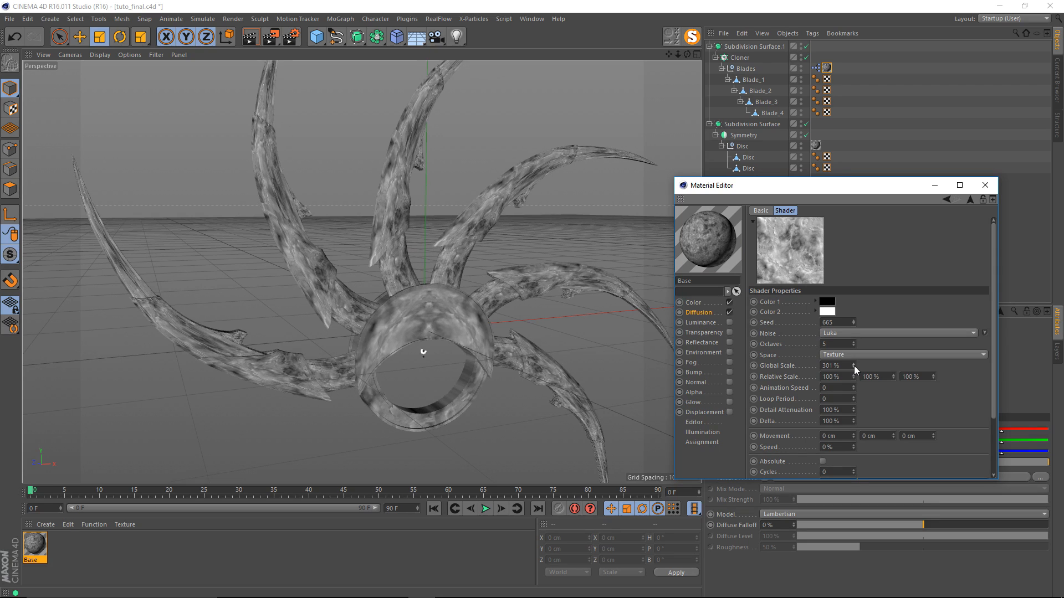
left_click(694, 303)
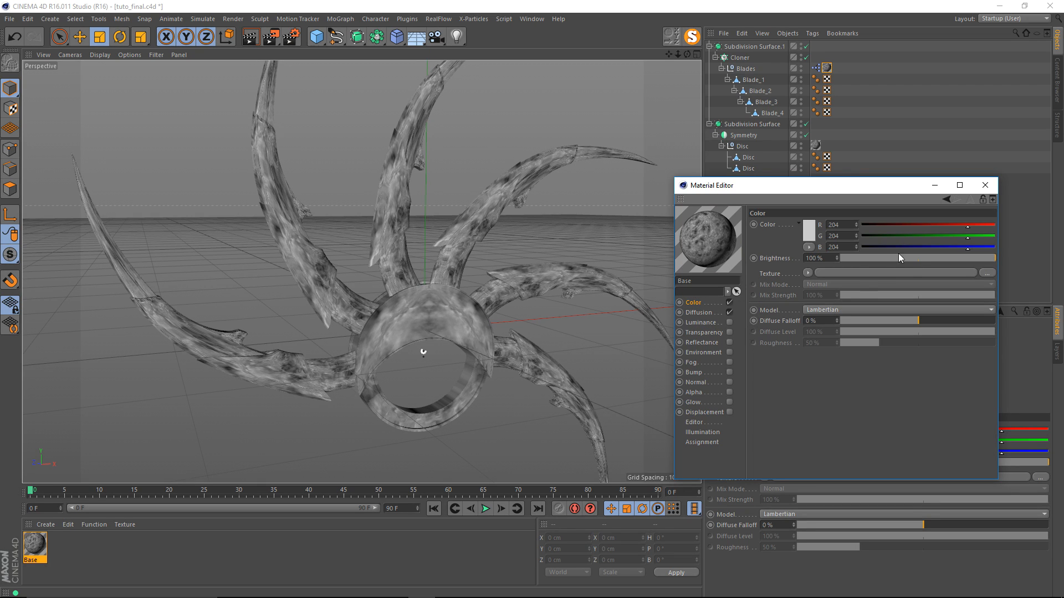
left_click_drag(921, 258, 888, 257)
mouse_move(457, 259)
left_mouse_down("alt")
mouse_move(330, 251)
mouse_move(438, 266)
left_mouse_up("alt")
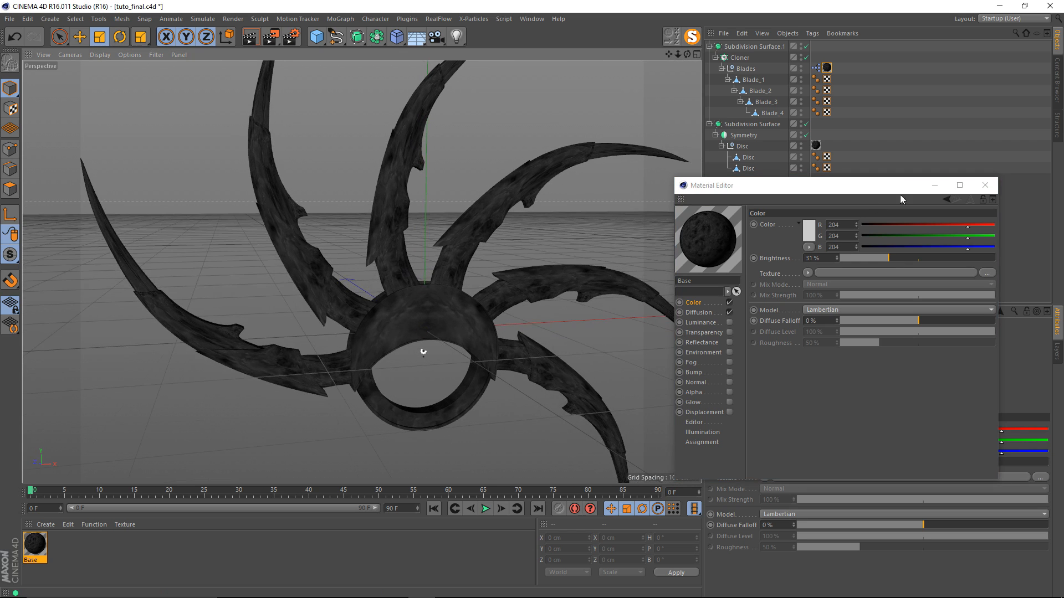
left_click(985, 185)
Step: Set the Base texture tags on the Blades and Disc nulls to Cubic projection and enable Seamless
left_click_drag(388, 191, 451, 276, "alt")
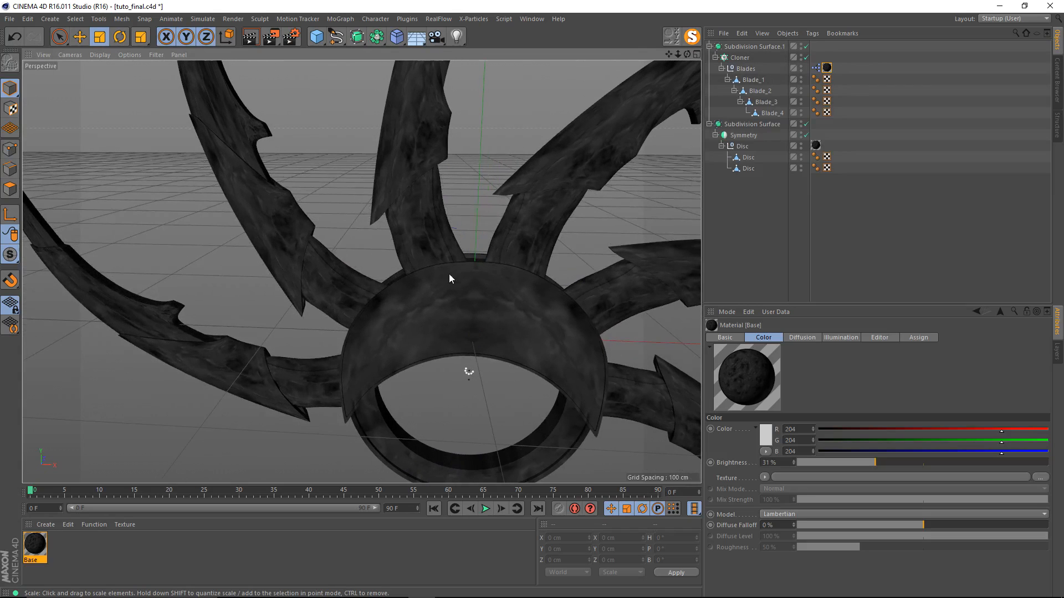
left_click(827, 68)
left_click(816, 146, "ctrl")
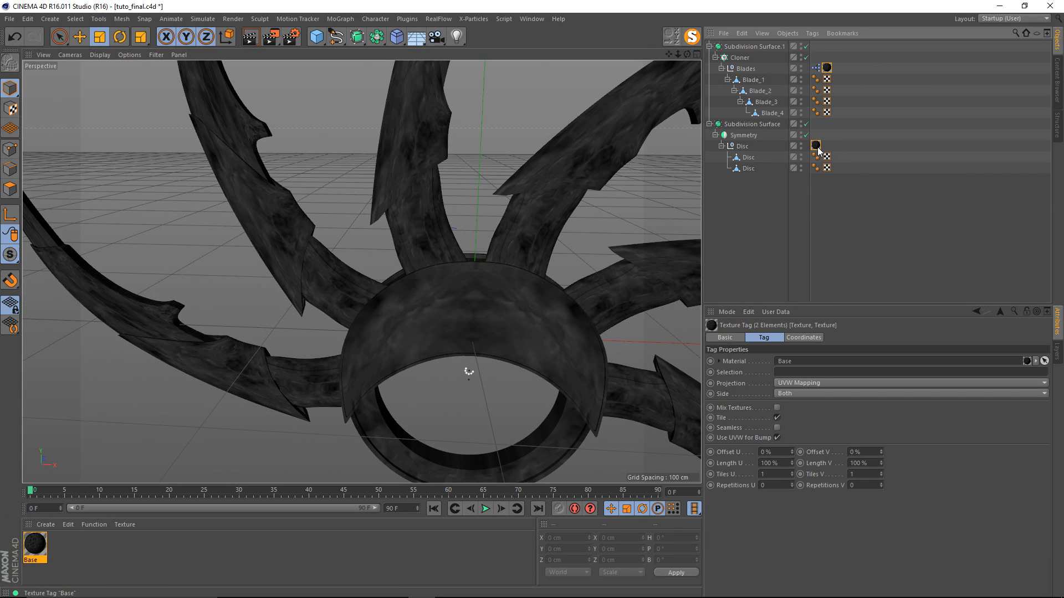
left_click(783, 383)
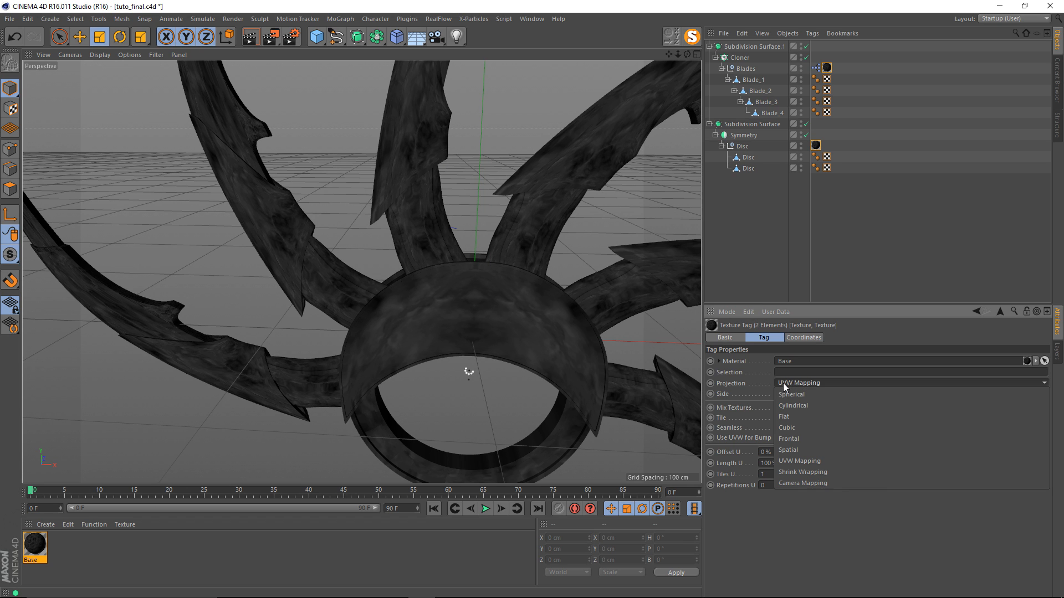
left_click(794, 431)
scroll(497, 290, "down", 4)
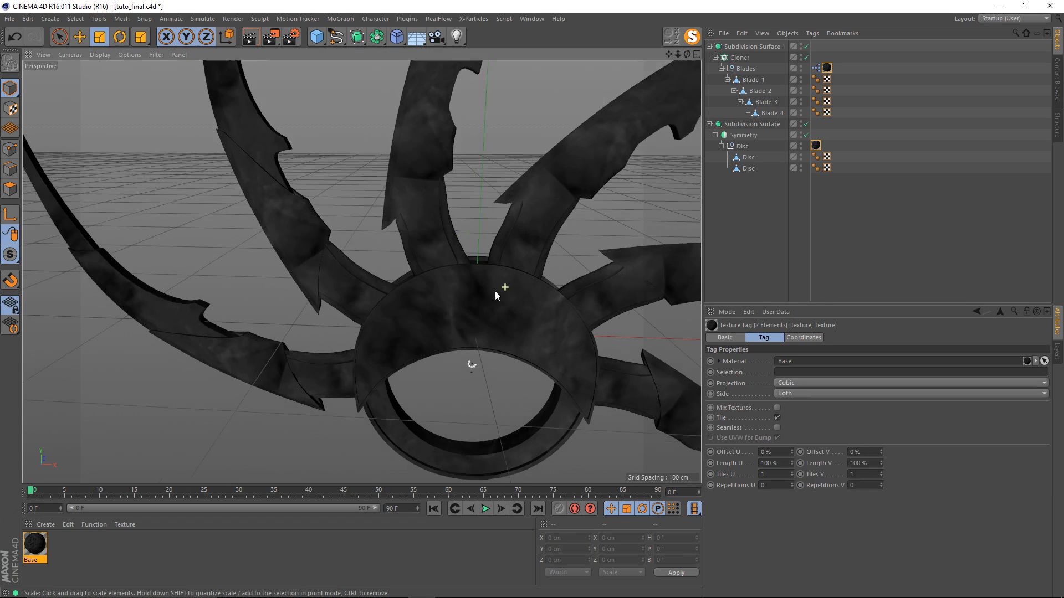
left_click(777, 427)
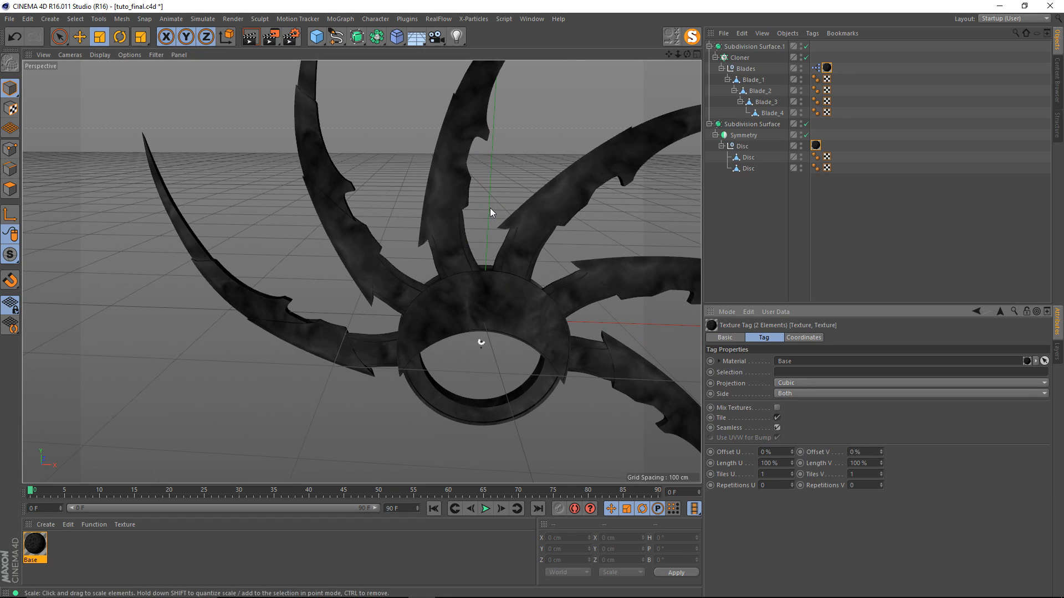
left_click_drag(492, 214, 410, 278, "alt")
Step: Reopen the Base material, enable Reflectance with the Default Specular layer switched off, and add a GGX layer
double_click(31, 548)
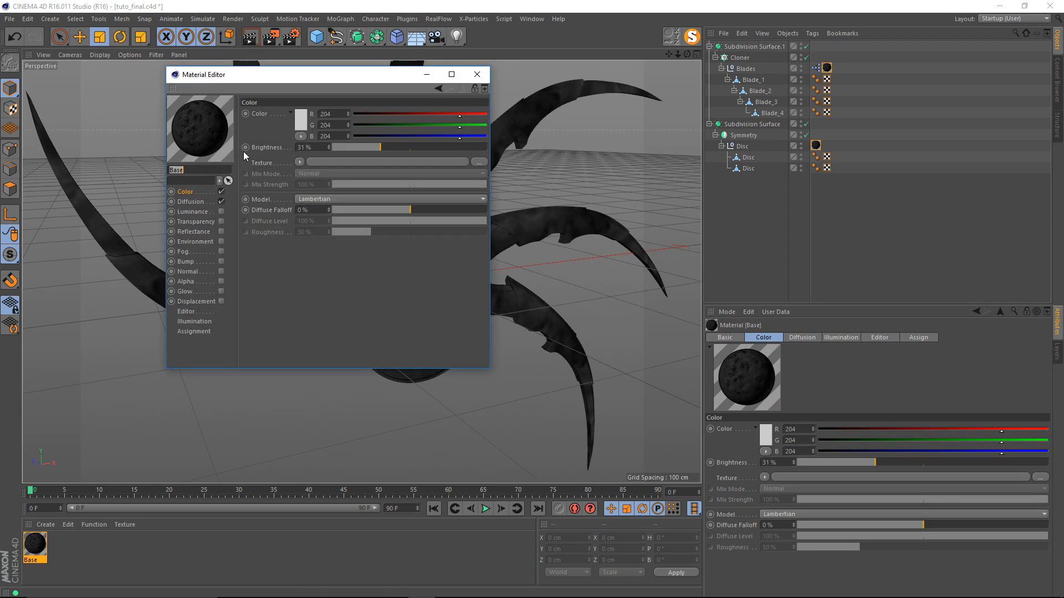
left_click_drag(212, 78, 750, 147)
left_click_drag(410, 266, 397, 234, "alt")
left_click(760, 301)
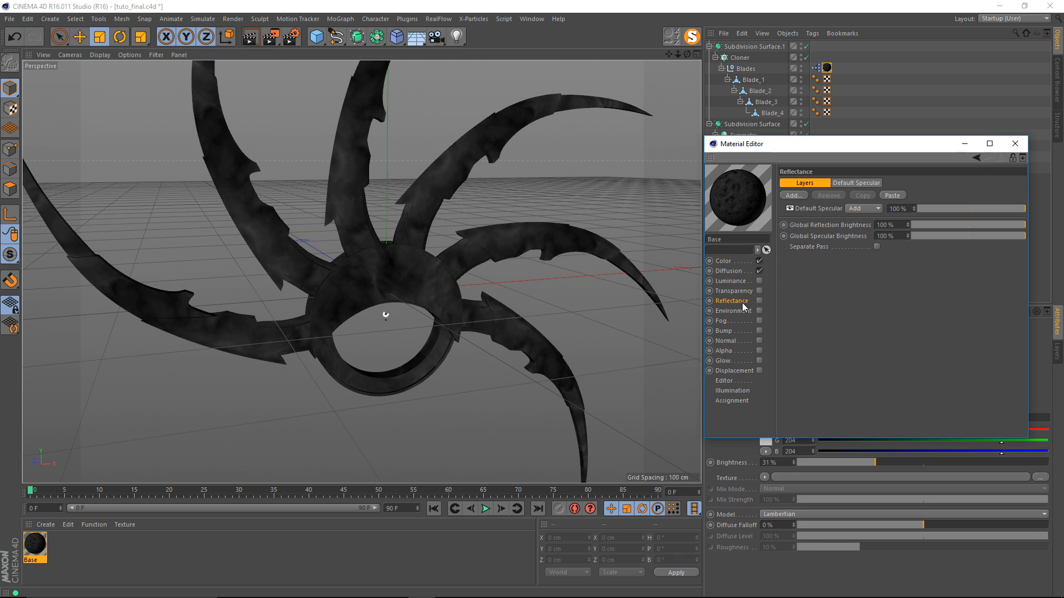
left_click(791, 208)
left_click(796, 197)
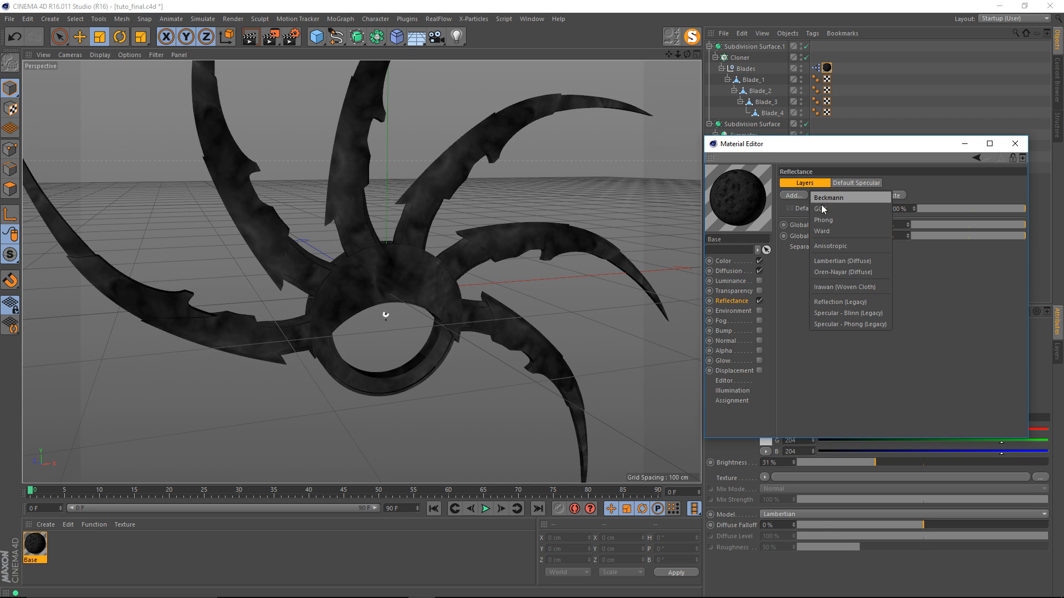
left_click(824, 208)
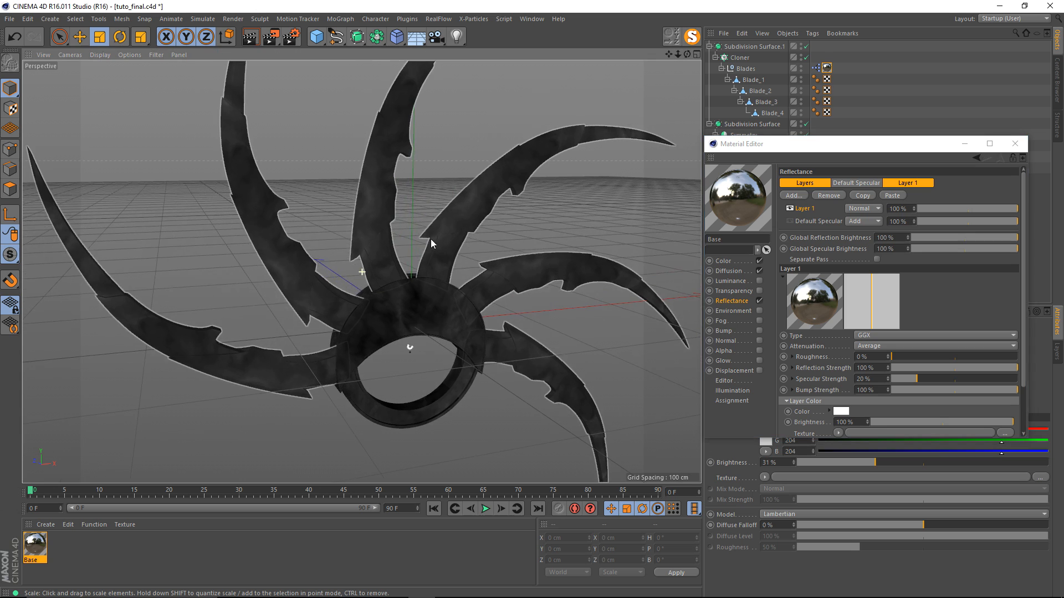
Step: Set the GGX layer's Specular Strength to 0%
scroll(430, 238, "up", 2)
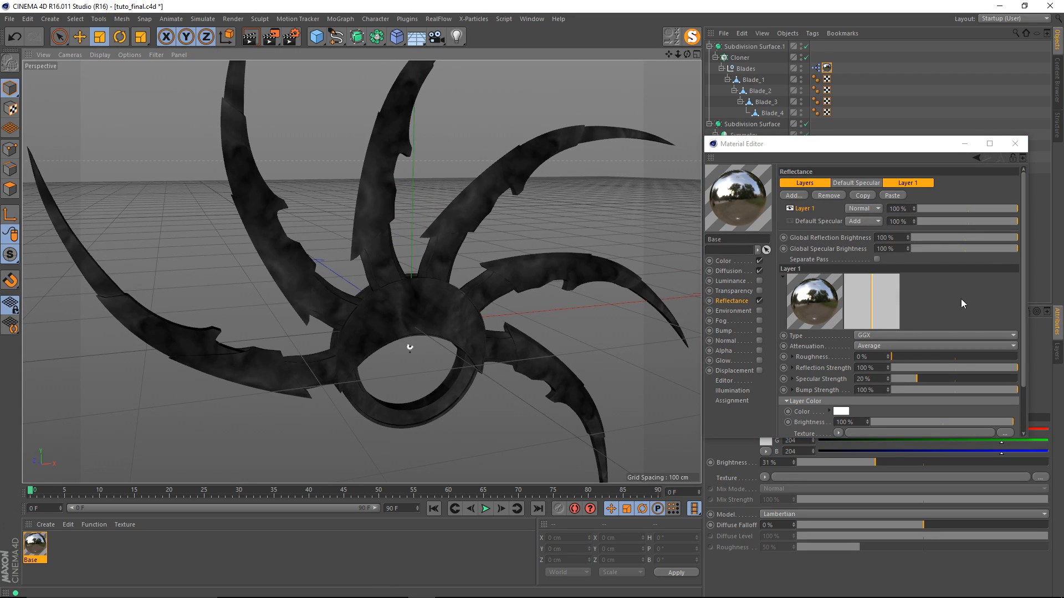
scroll(949, 309, "down", 3)
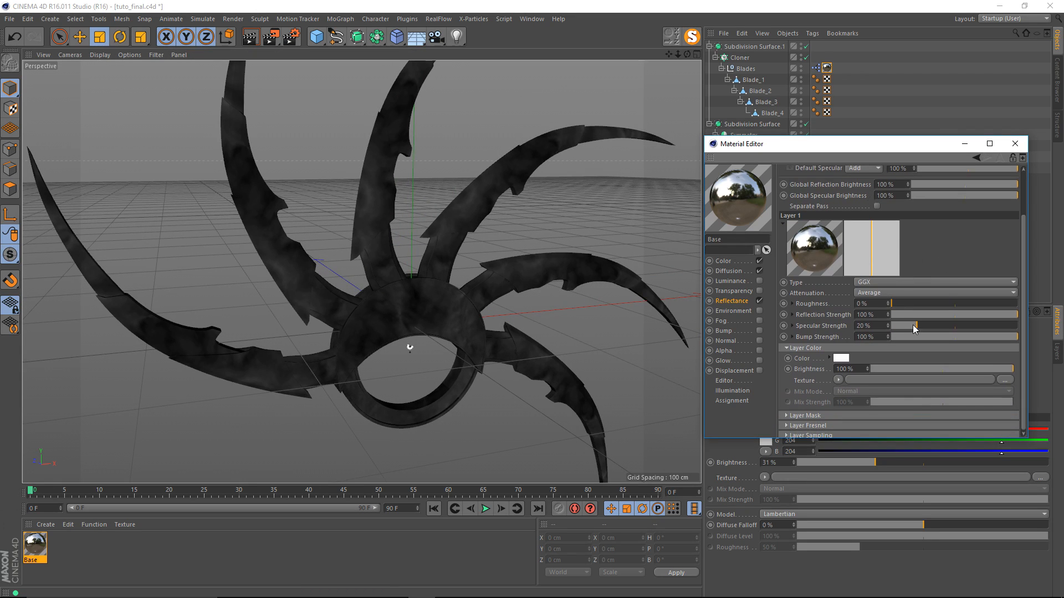
scroll(909, 327, "up", 1)
left_click_drag(907, 350, 887, 353)
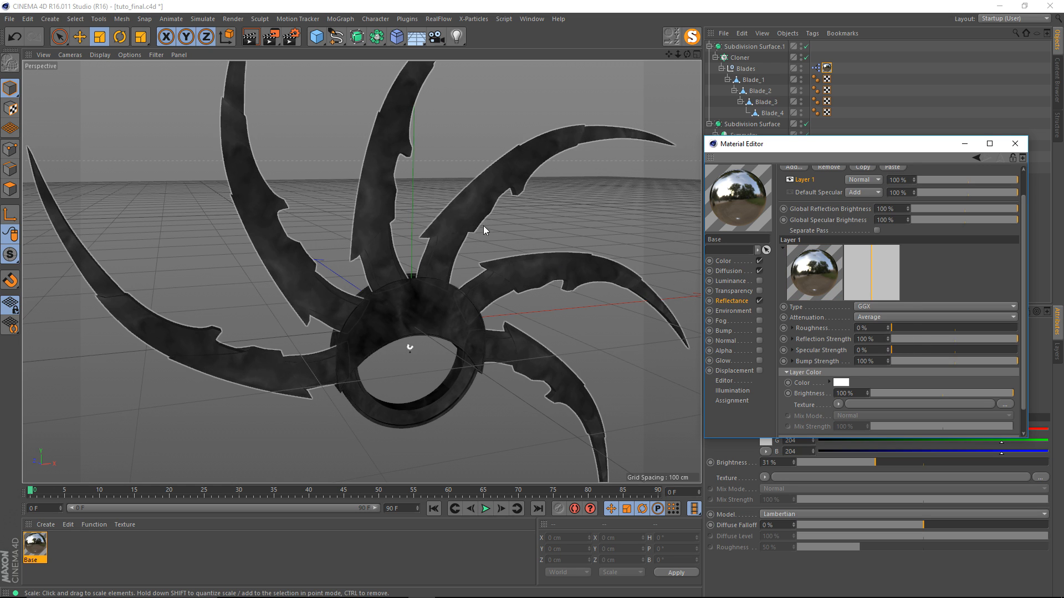
middle_click_drag(516, 230, 520, 248, "alt")
scroll(915, 244, "down", 1)
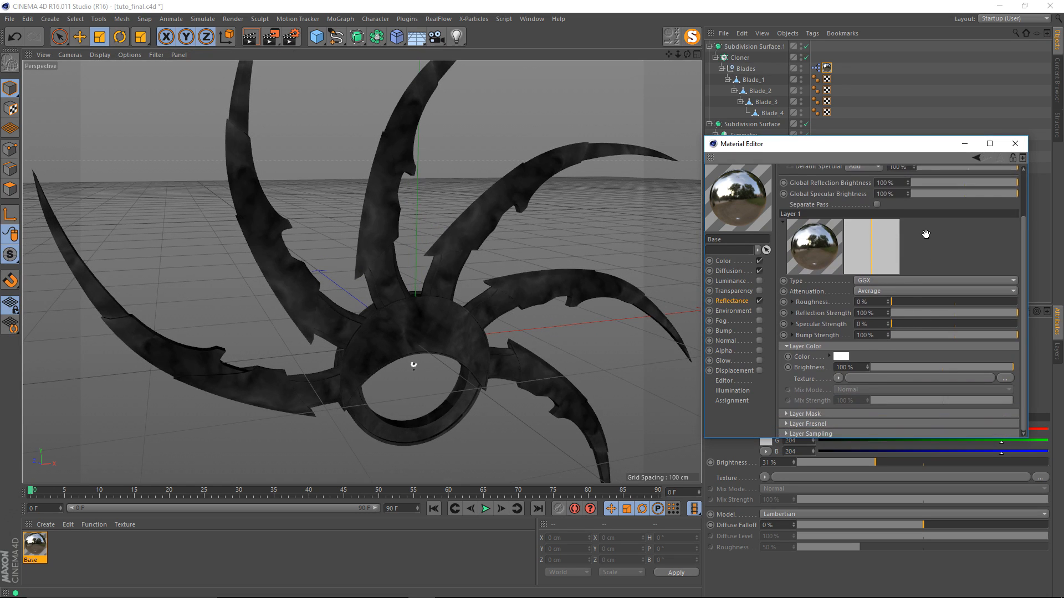
Step: Expand the GGX layer's Layer Mask settings and open the Base material preview in its own window over the viewport
left_click(795, 348)
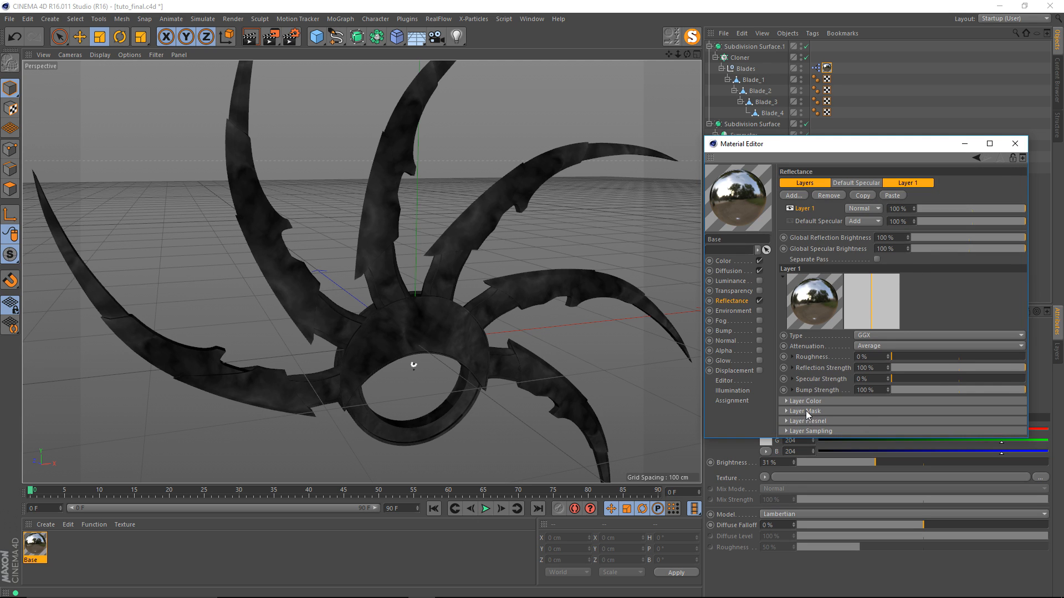
left_click(806, 410)
scroll(966, 294, "down", 2)
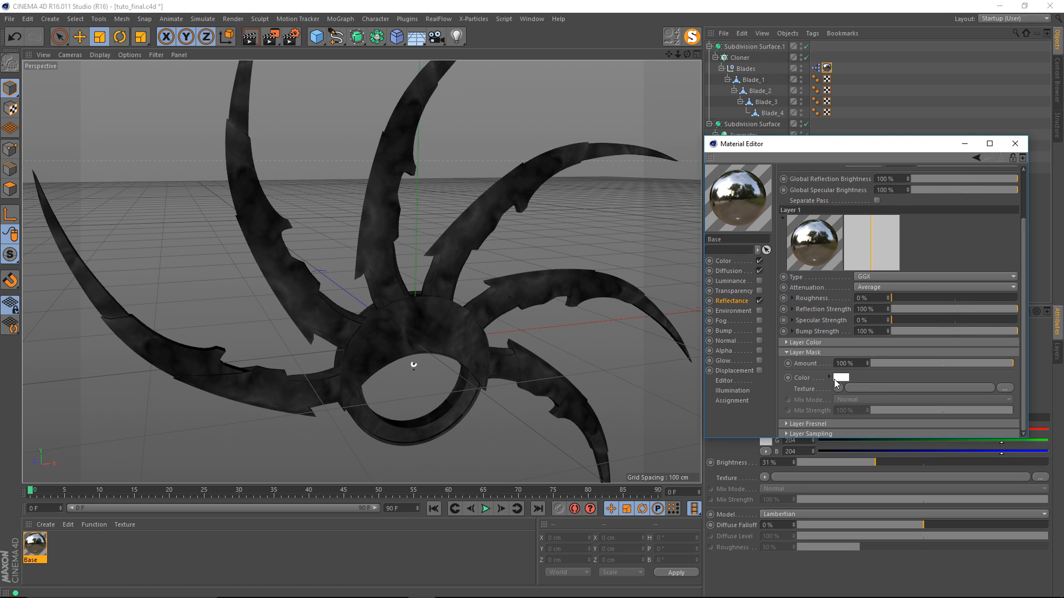
left_click_drag(465, 271, 515, 278, "alt")
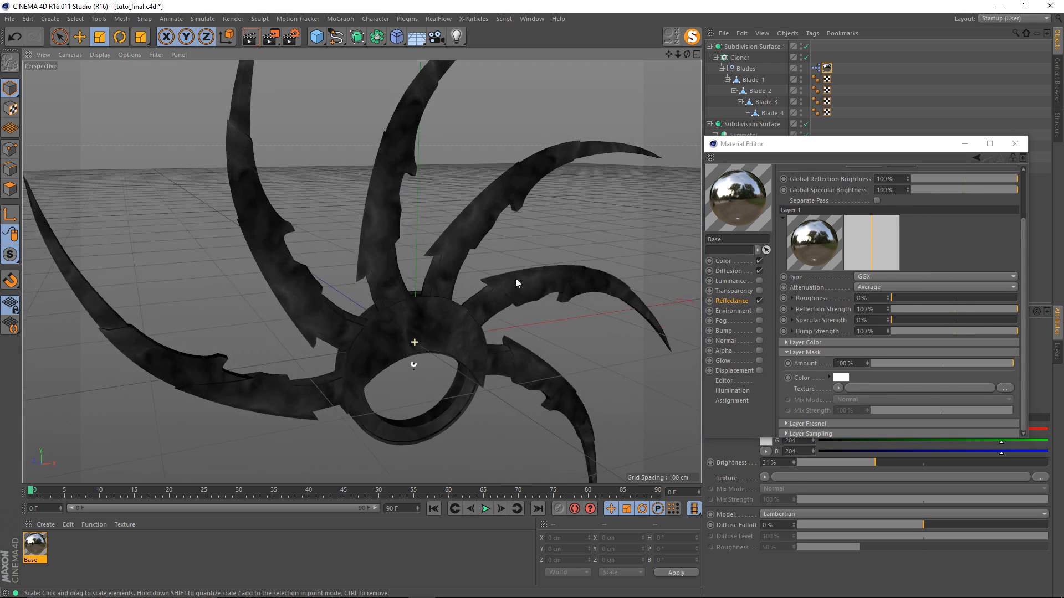
right_click(729, 224)
left_click(777, 225)
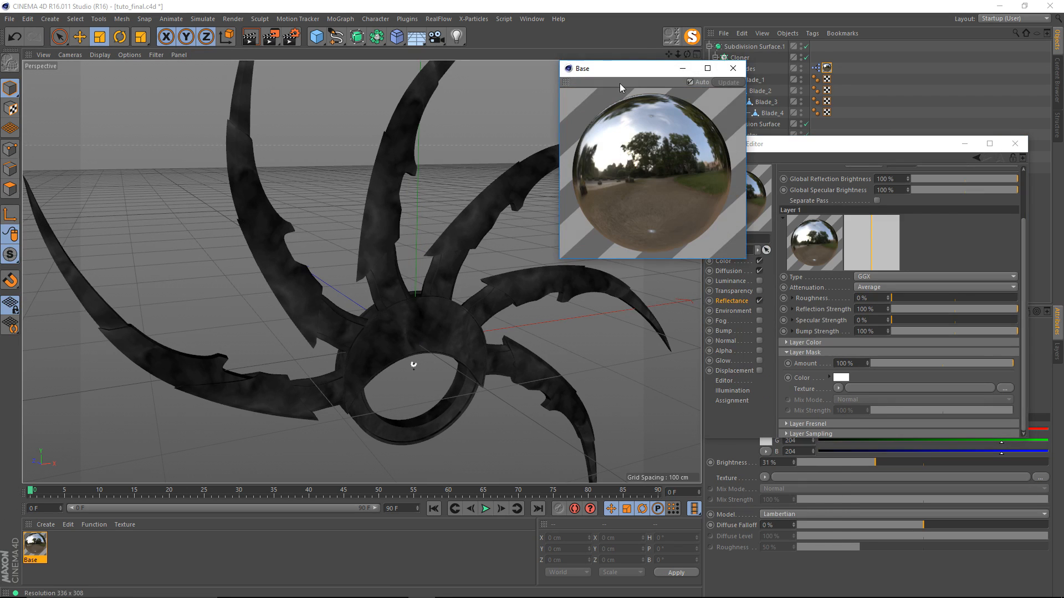
left_click_drag(614, 72, 356, 79)
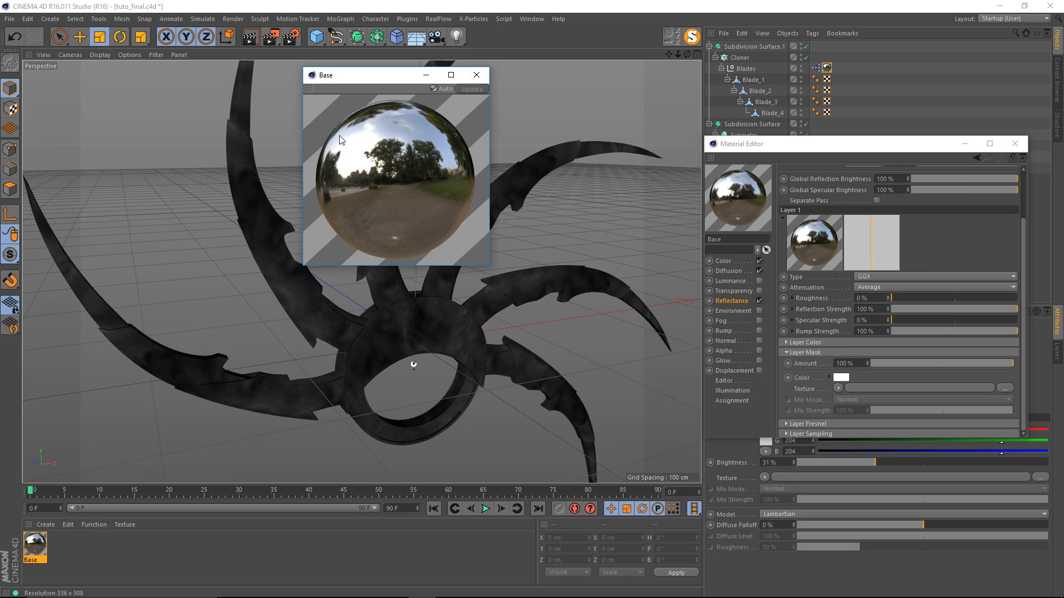
left_click(936, 254)
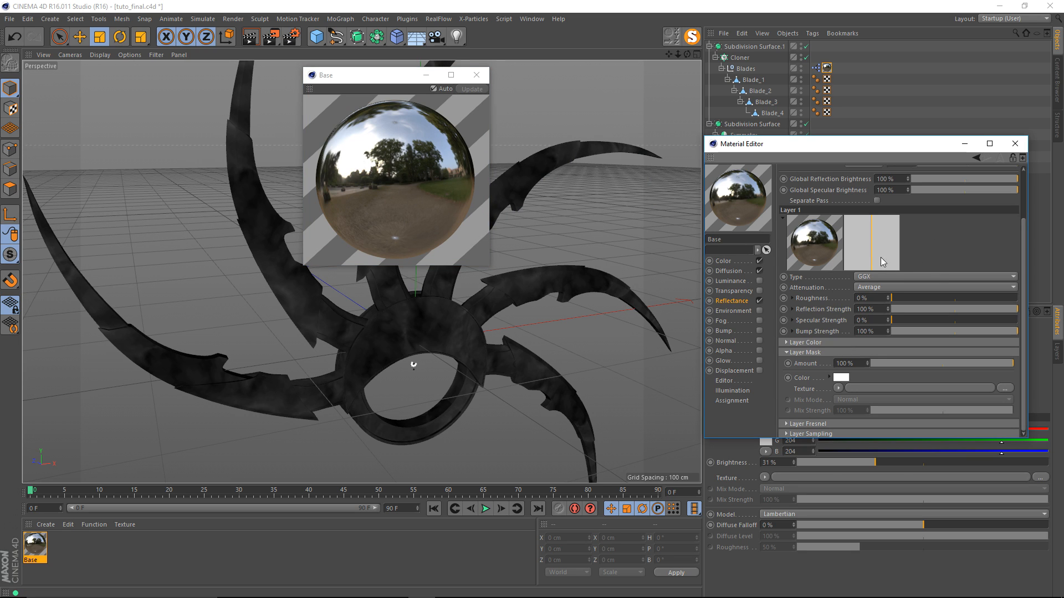
Step: Load a Fresnel shader as the texture of the GGX layer's mask
left_click(839, 387)
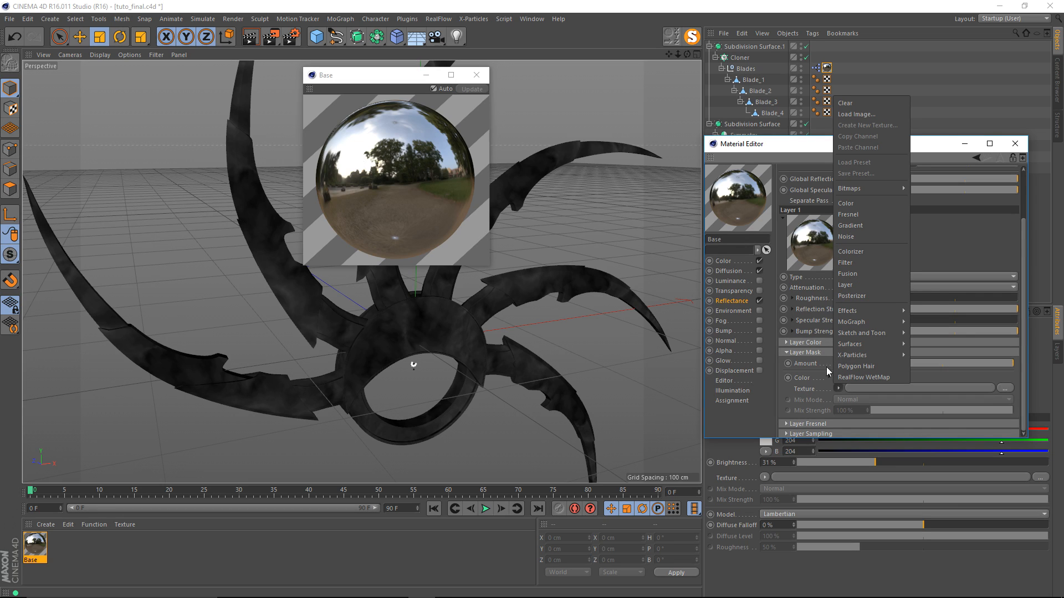
left_click(863, 218)
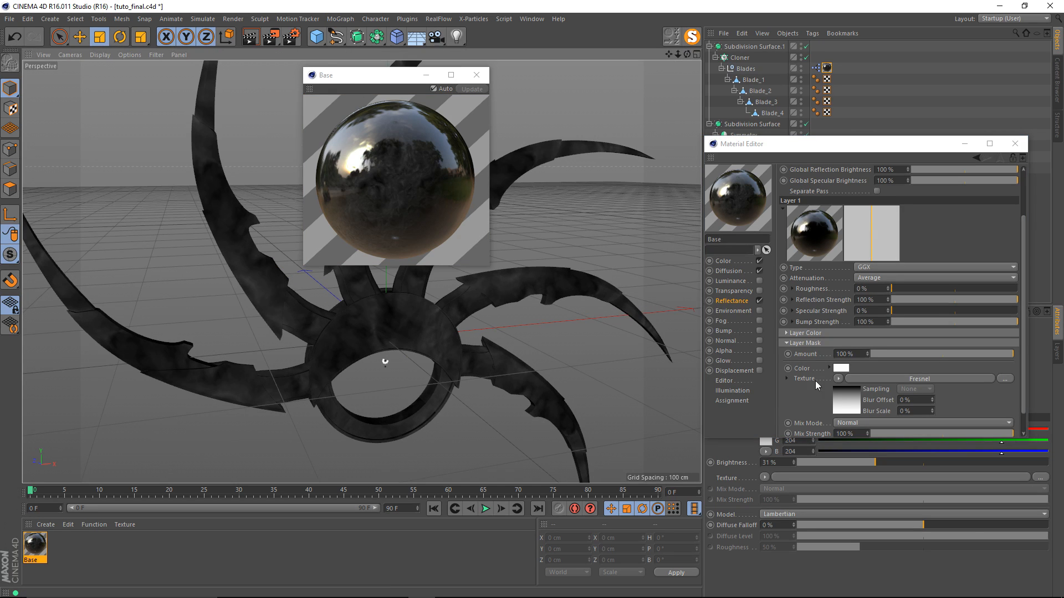
left_click_drag(821, 397, 822, 370)
middle_click_drag(530, 203, 554, 180, "alt")
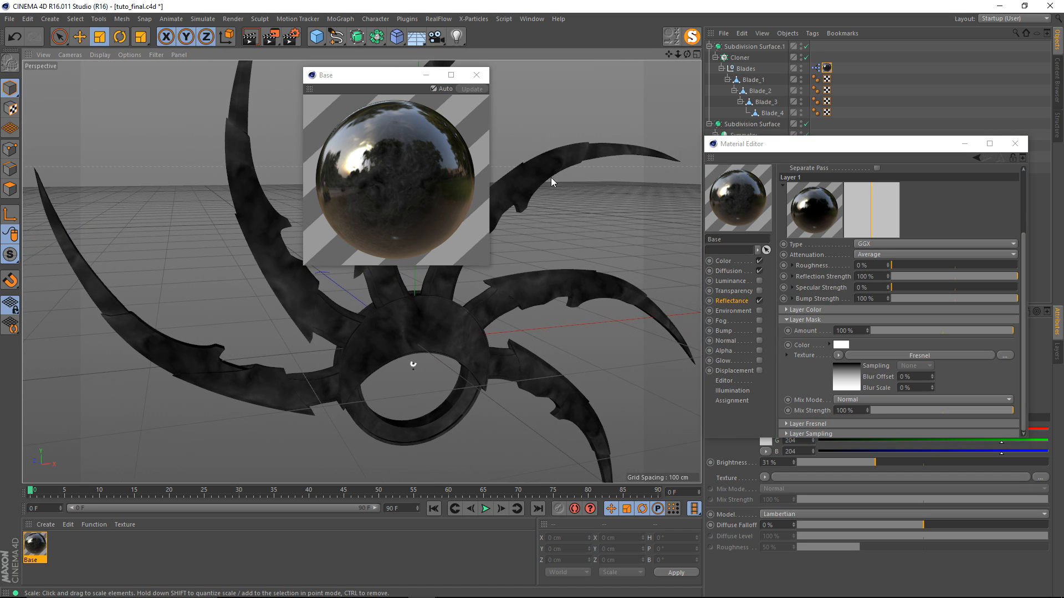
left_click(801, 371)
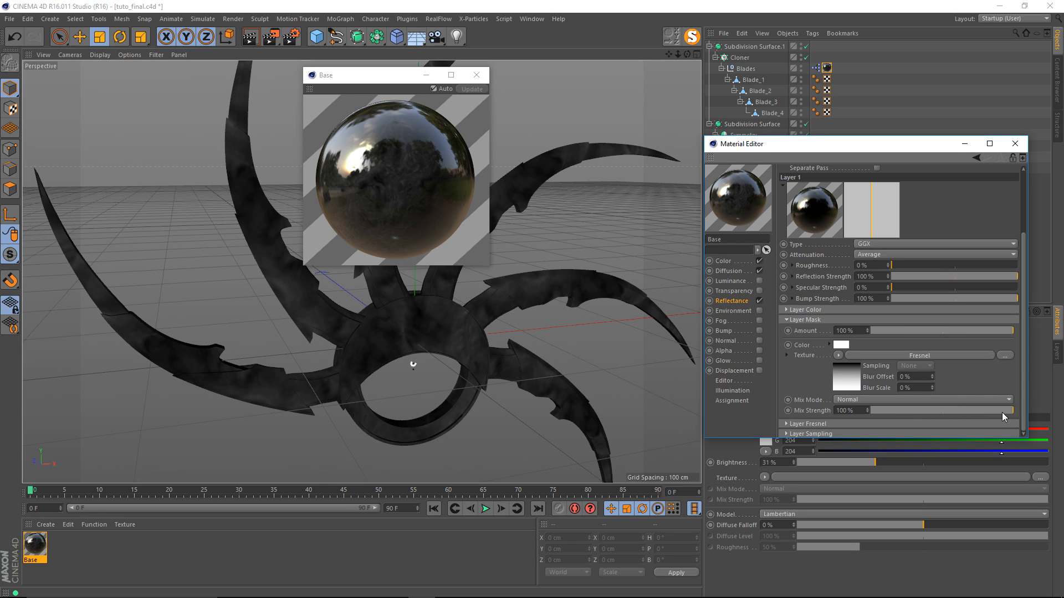
Step: Set the layer mask's Mix Strength to 50% and its Amount to 25%
left_click_drag(1001, 413, 998, 413)
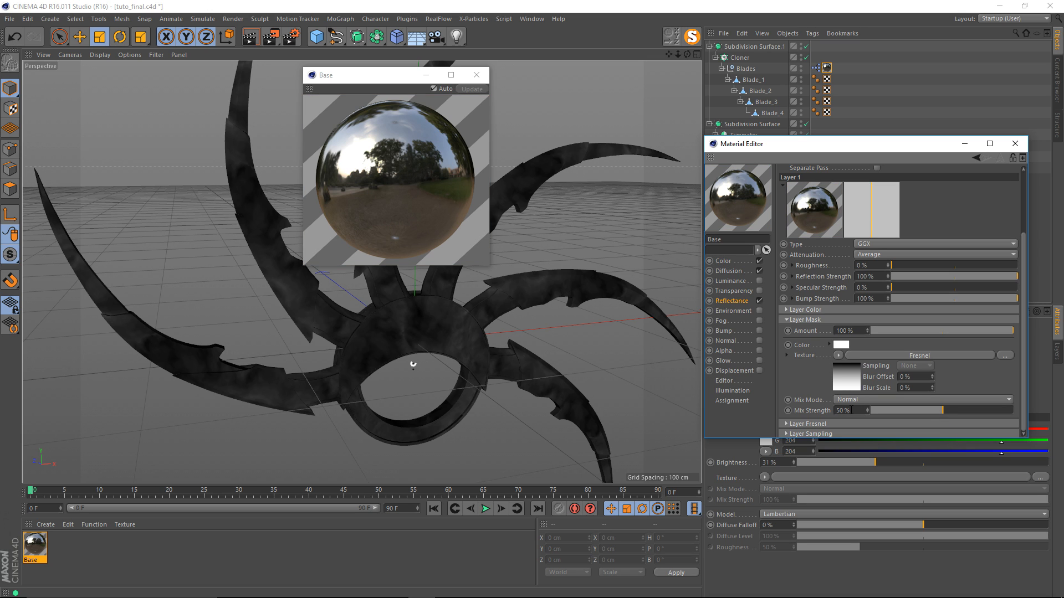
left_click_drag(854, 411, 813, 411)
left_click(824, 415)
left_click_drag(999, 331, 902, 332)
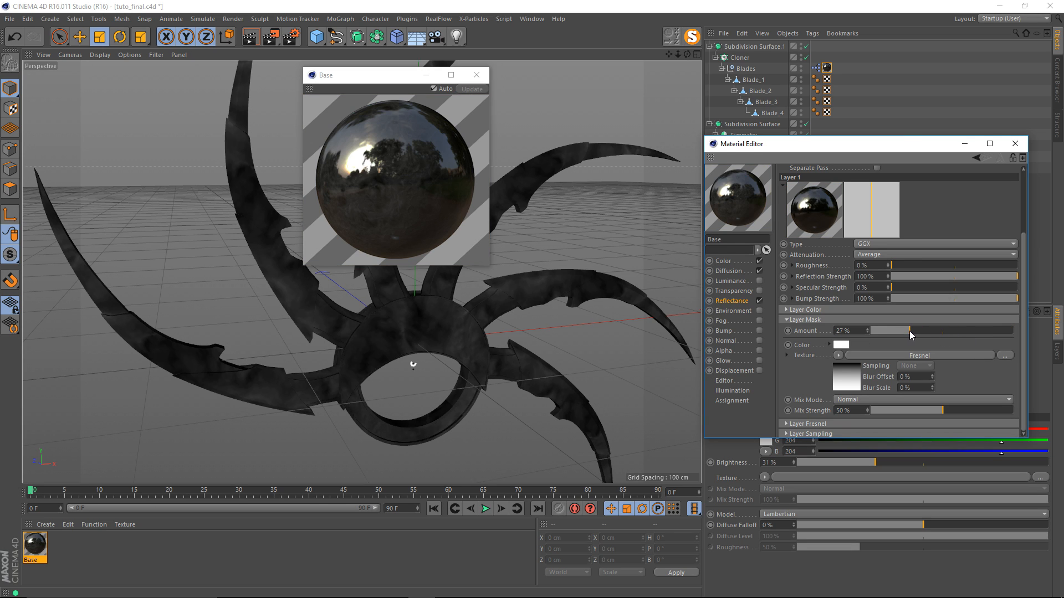
left_click_drag(907, 330, 907, 330)
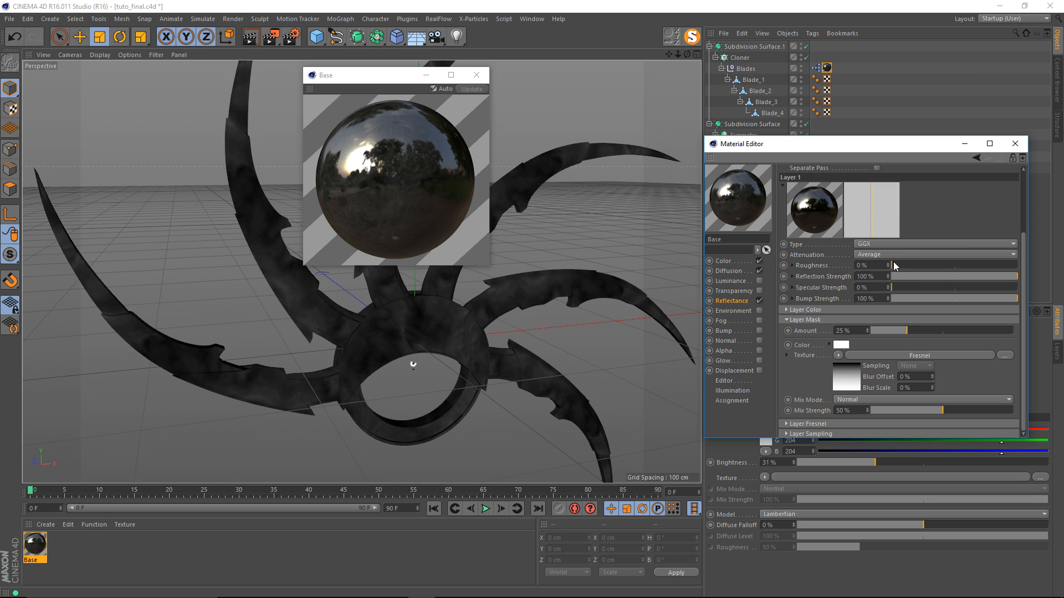
Step: Set the GGX layer's Roughness to 8%, and close the material's editor and preview windows
left_click_drag(899, 265, 901, 266)
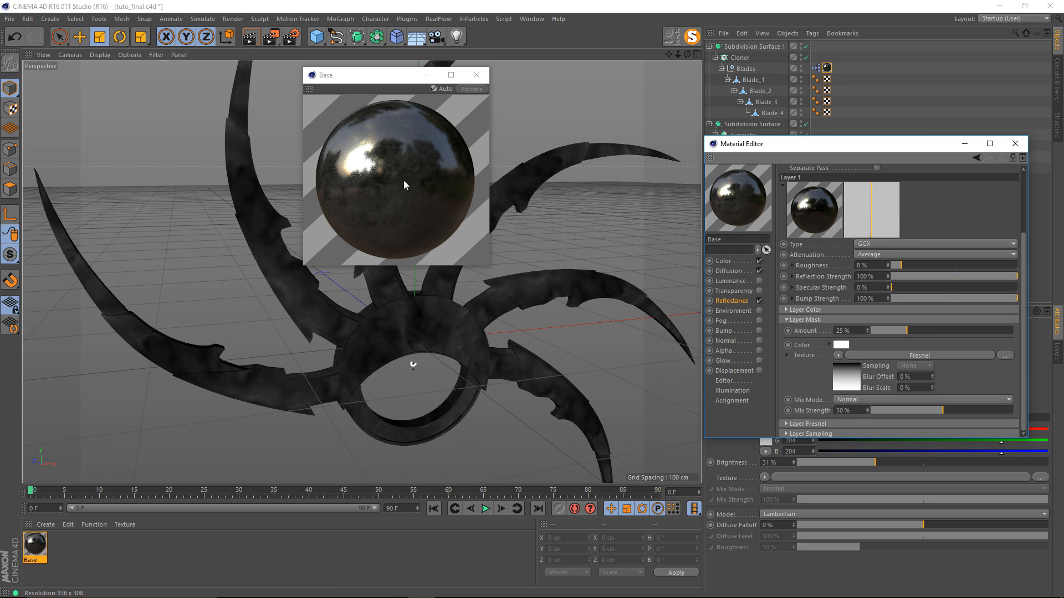
scroll(923, 314, "up", 3)
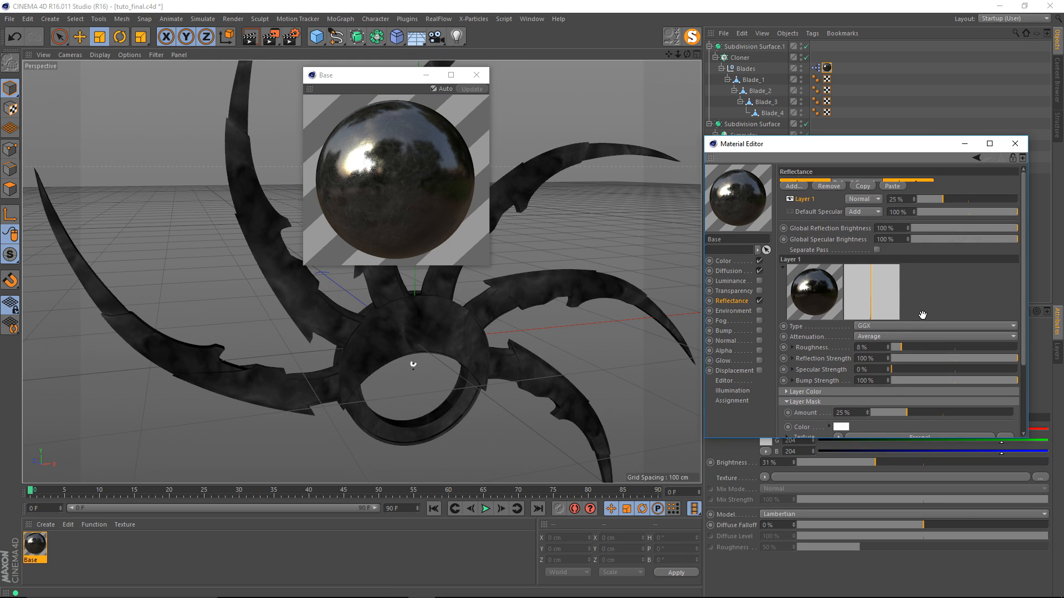
left_click(1015, 144)
left_click(476, 75)
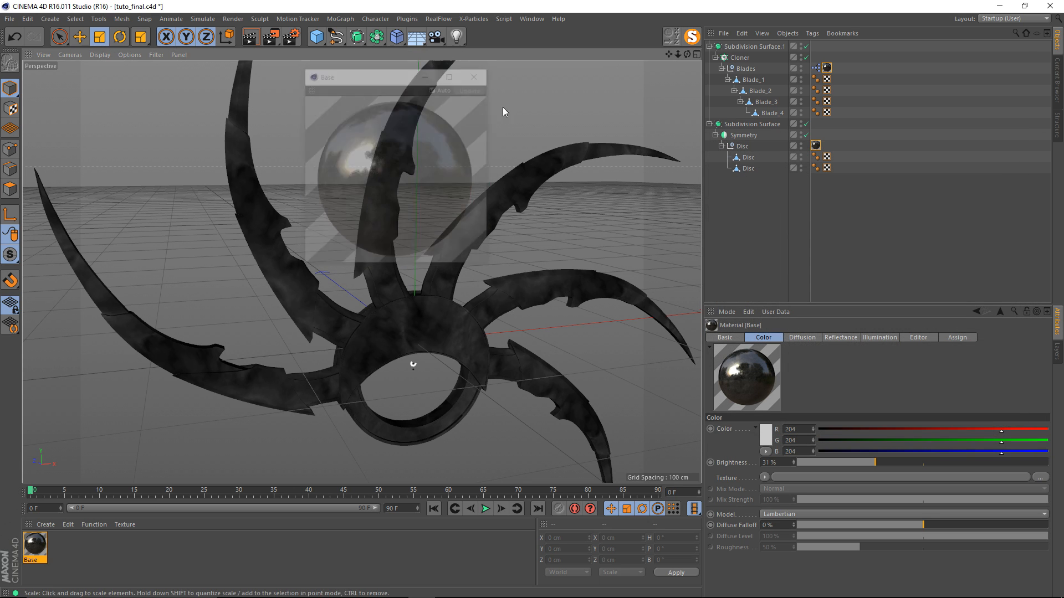
Step: Add a Sky object to the scene and create a new material
left_click(414, 38)
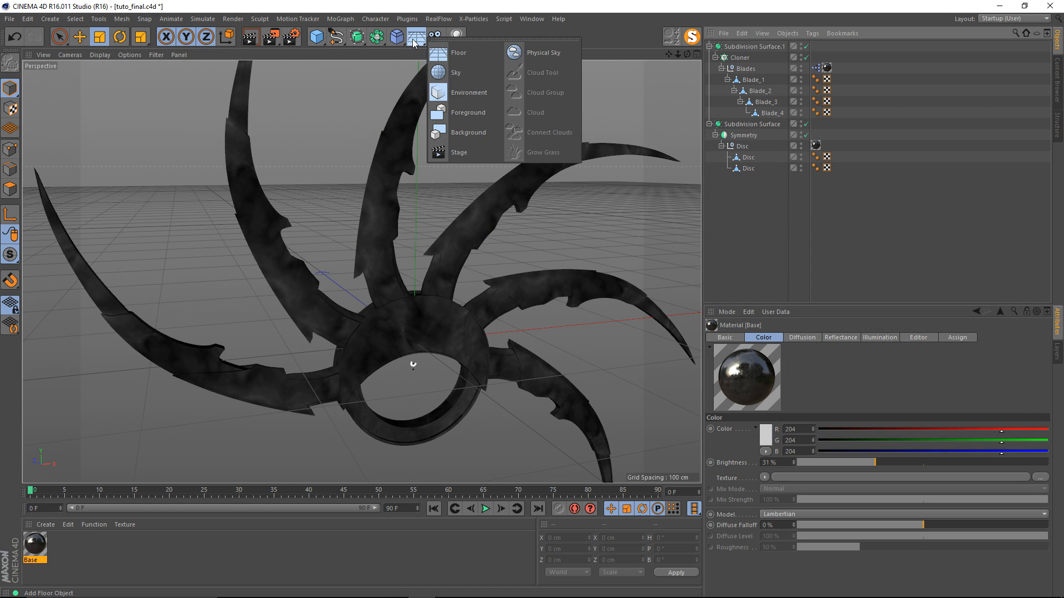
left_click(466, 75)
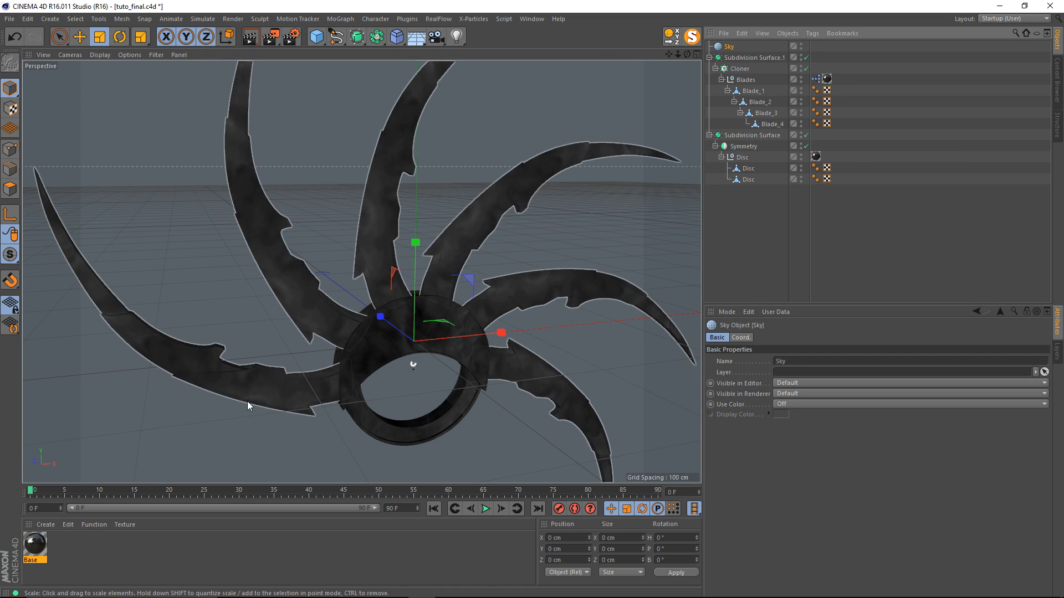
double_click(115, 551)
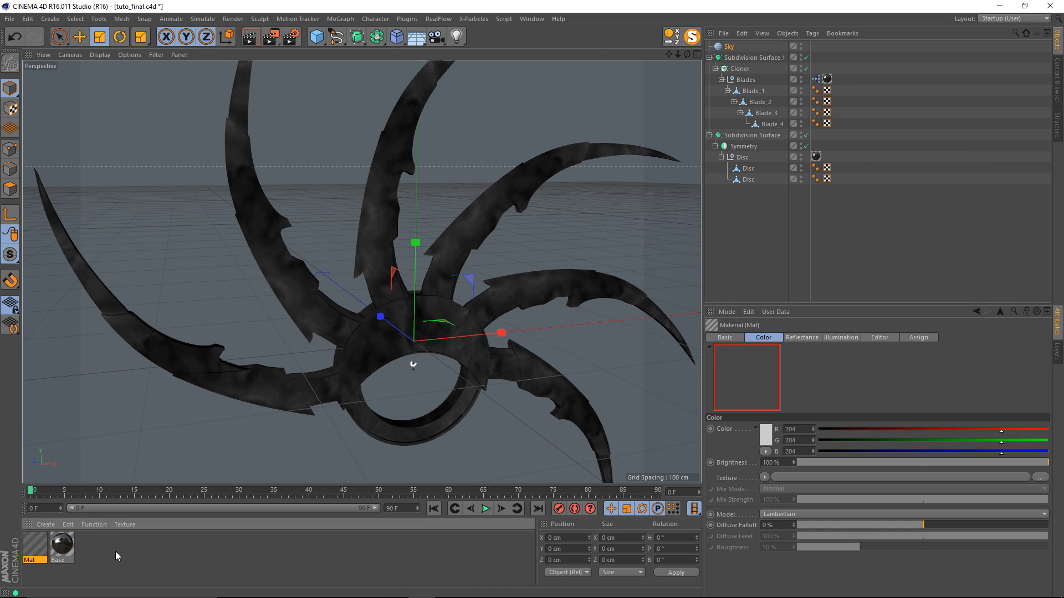
Step: Enable only the Luminance channel on the new Mat material, turning off Reflectance and Color
double_click(32, 545)
left_click(221, 211)
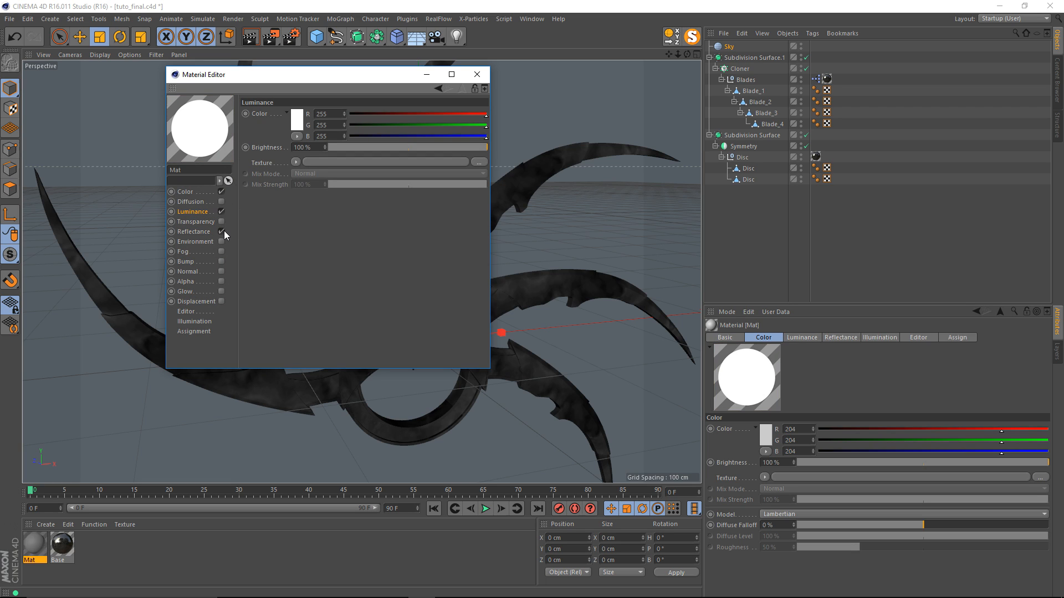
left_click(221, 231)
left_click(221, 192)
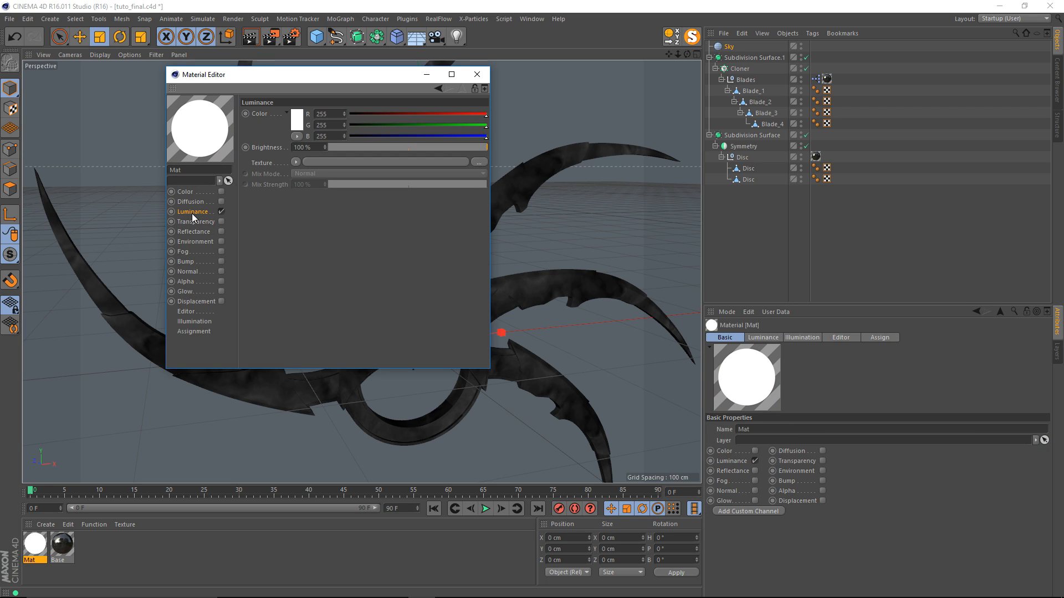
Step: Load the Warehouse-with-lights image from the predator folder as the material's Luminance texture
left_click(296, 162)
left_click(303, 174)
double_click(607, 237)
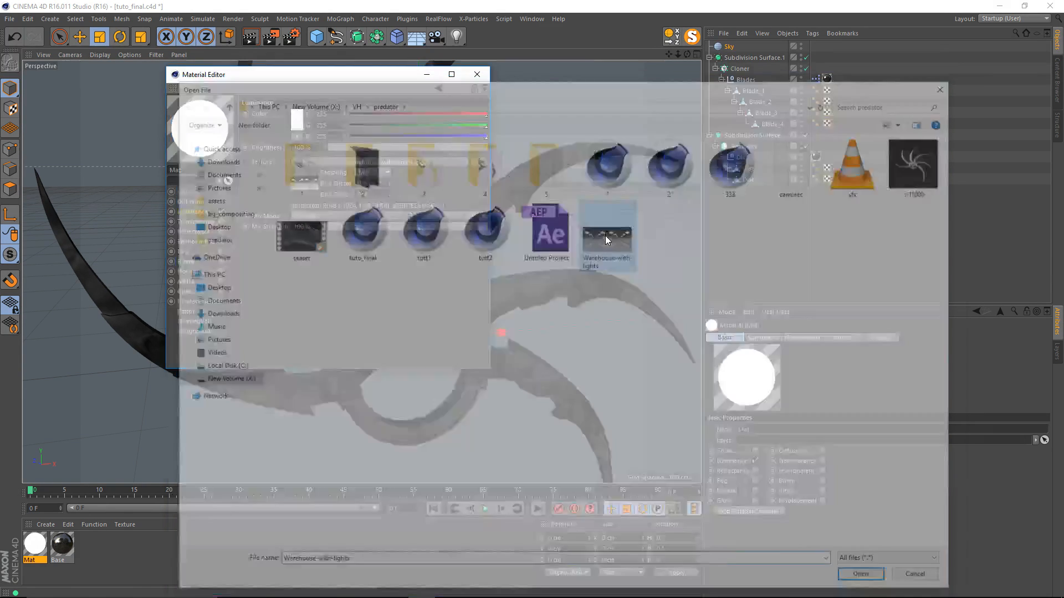
left_click_drag(222, 75, 428, 117)
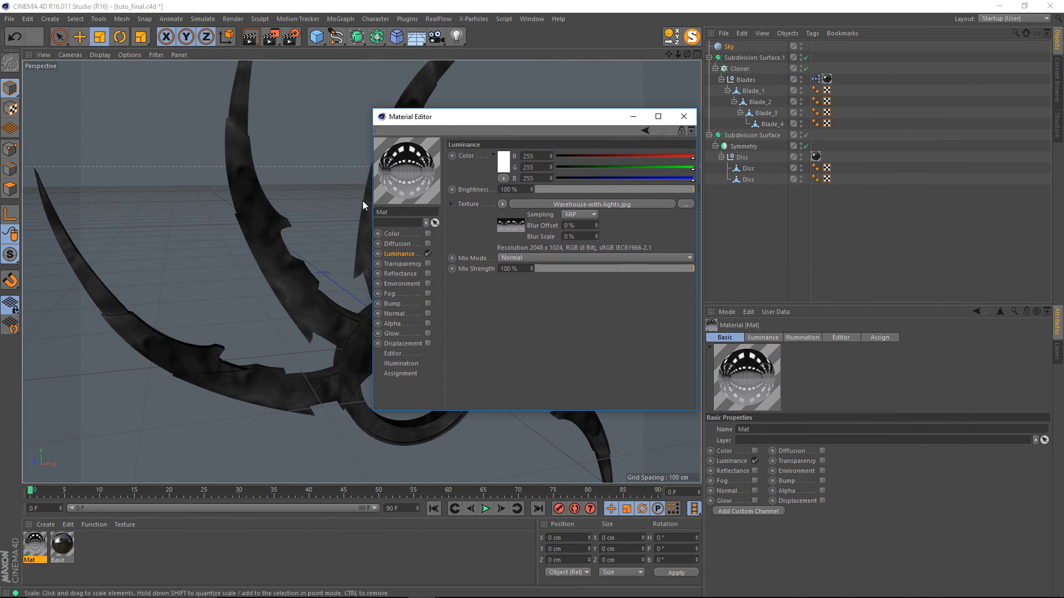
Step: Apply the warehouse material to the Sky object and close the material's editor
left_click_drag(35, 549, 108, 444)
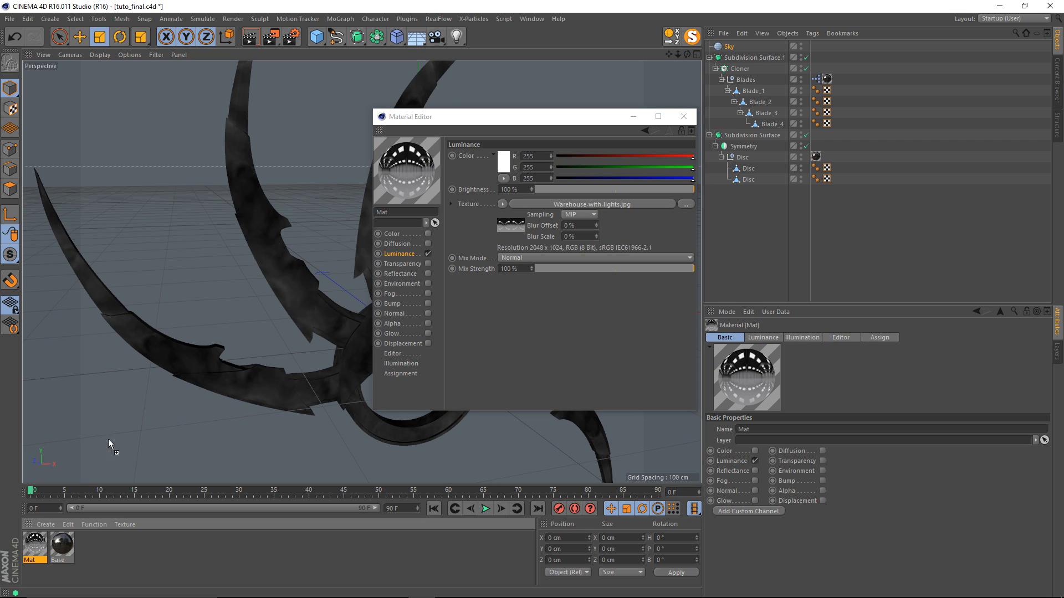
left_click_drag(142, 211, 142, 211)
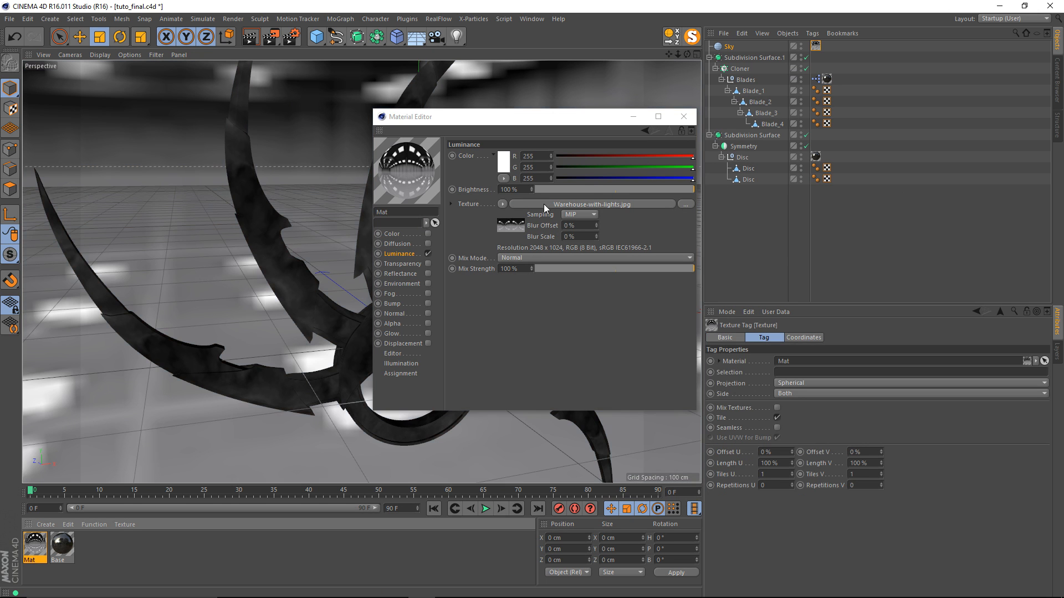
left_click(683, 117)
left_click(729, 46)
left_click_drag(447, 228, 499, 190, "alt")
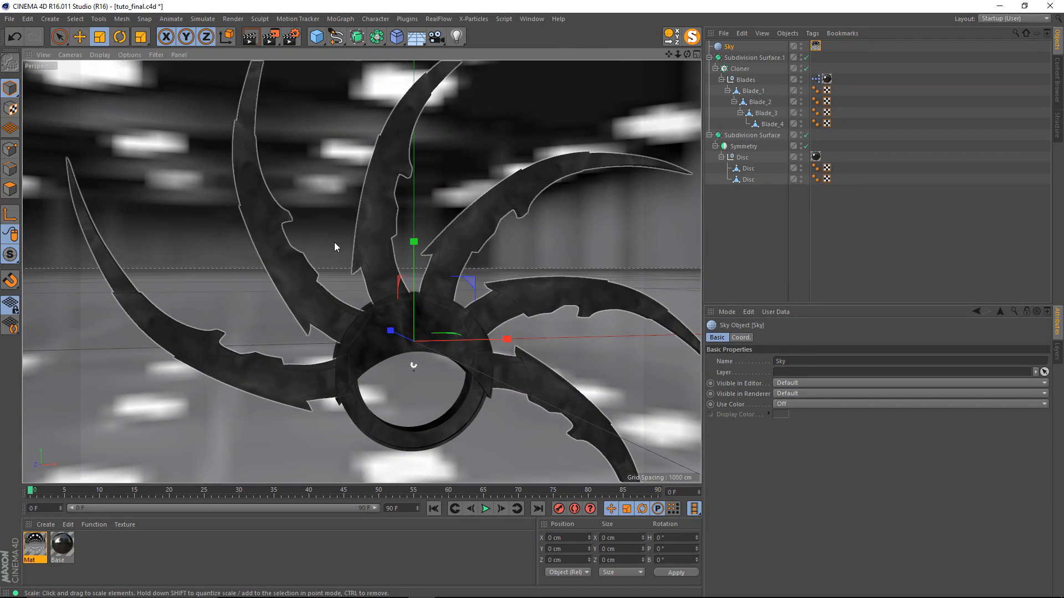
left_click(761, 51)
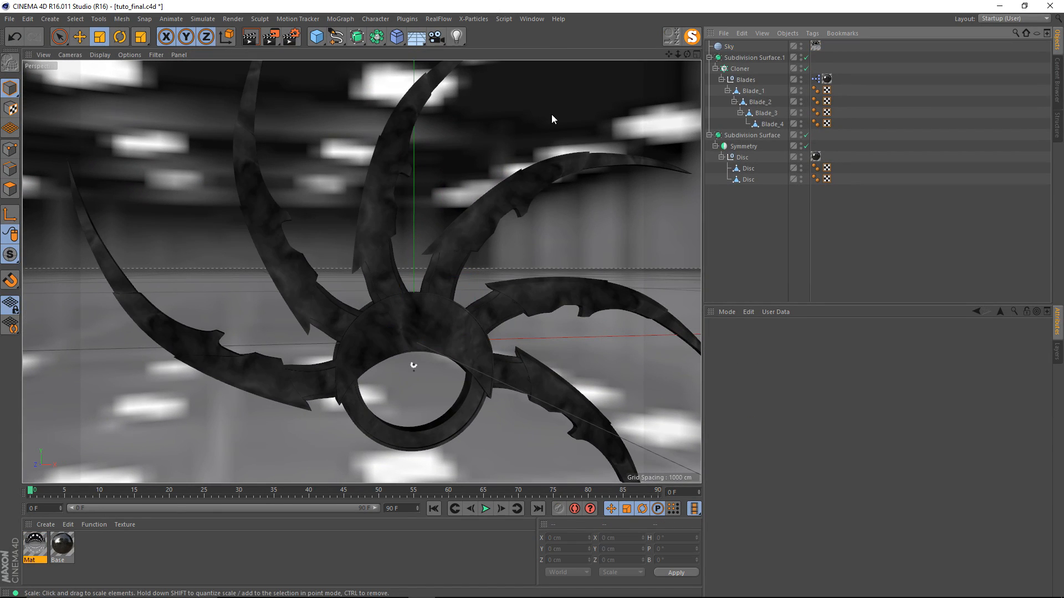
Step: Add a Compositing tag to the Sky object and turn off Seen by Camera in it
right_click(732, 47)
mouse_move(762, 52)
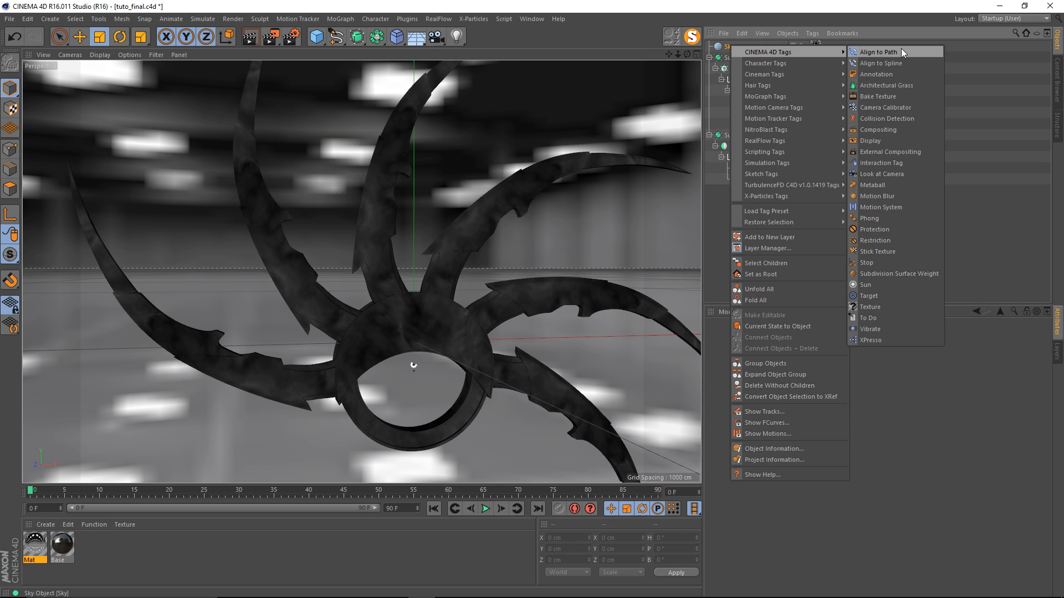
left_click(886, 128)
left_click(760, 297)
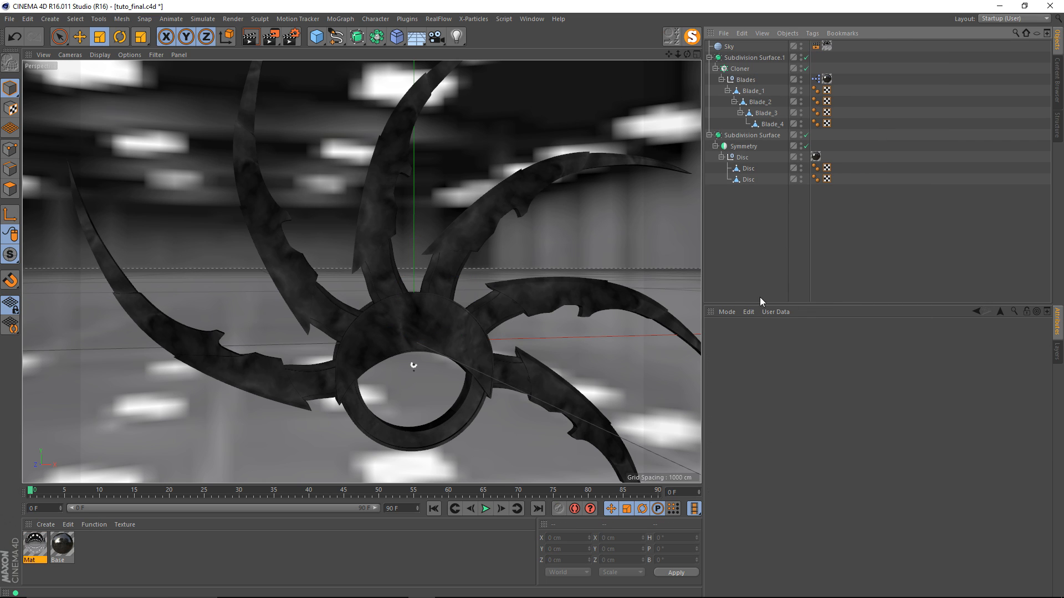
left_click(816, 46)
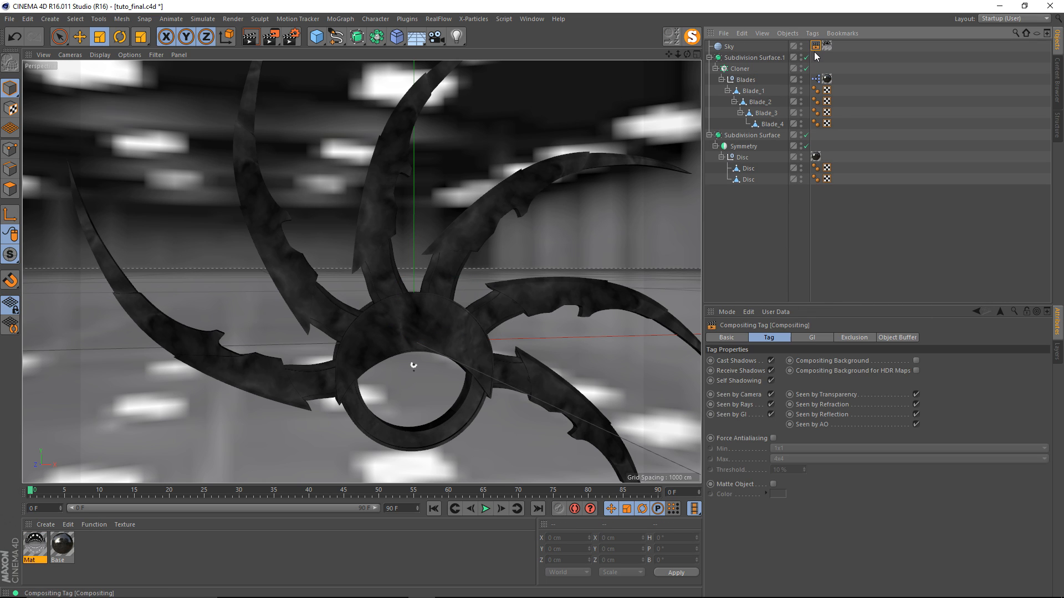
left_click(772, 394)
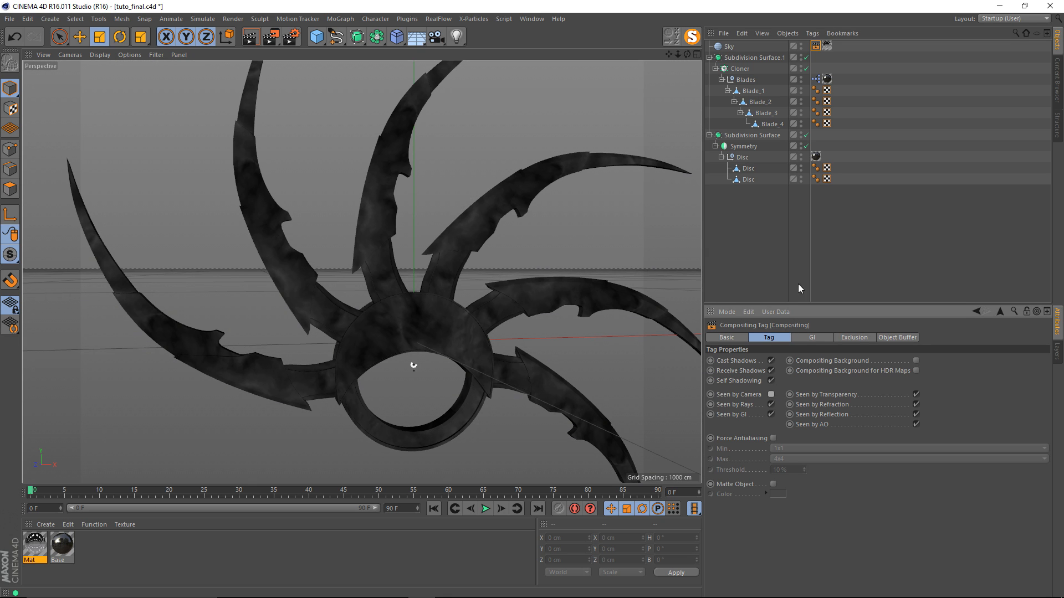
left_click(765, 257)
Step: Reframe the blade ring and render it to the Picture Viewer to inspect the sky reflections
left_click_drag(474, 245, 480, 254, "alt")
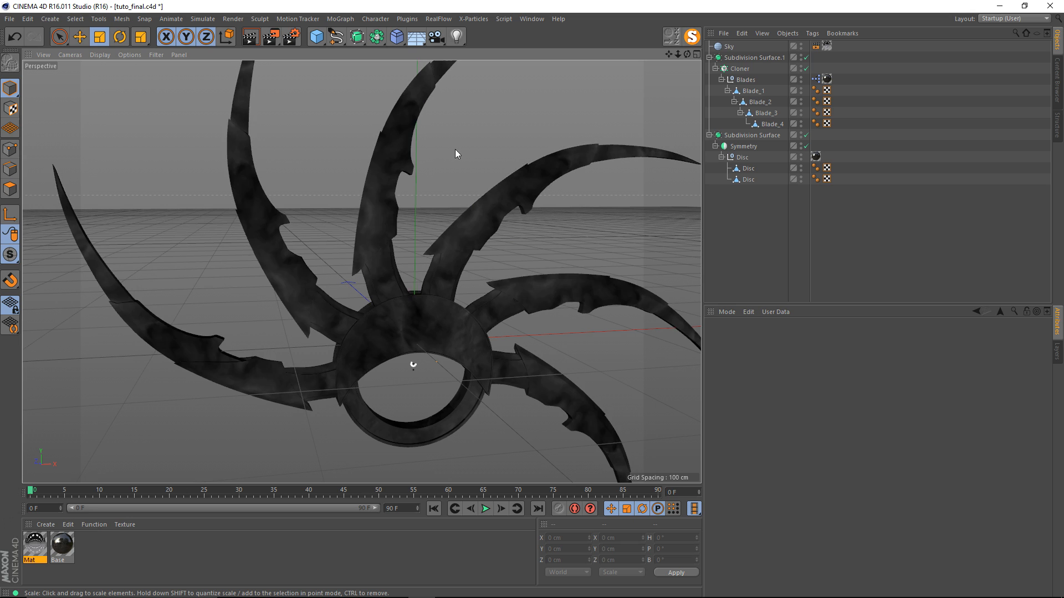
left_click_drag(461, 252, 411, 258, "alt")
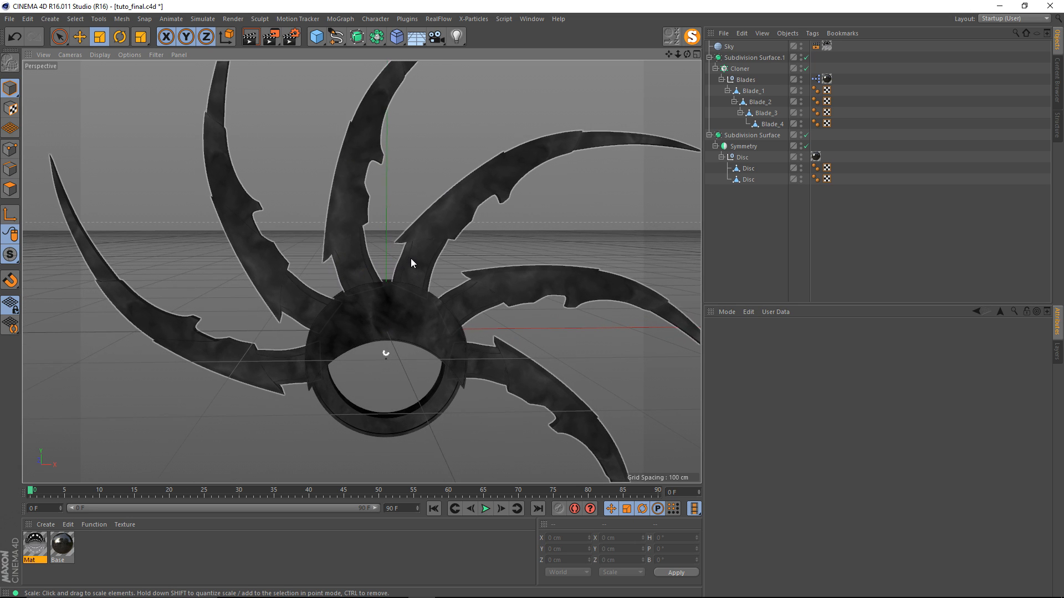
key("shift+r")
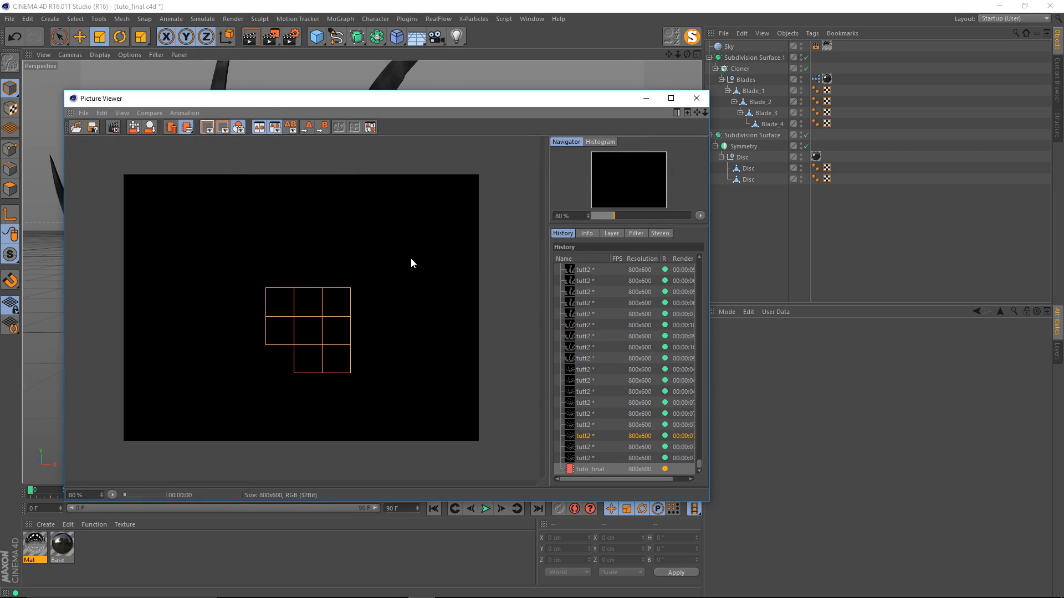
scroll(403, 257, "up", 1)
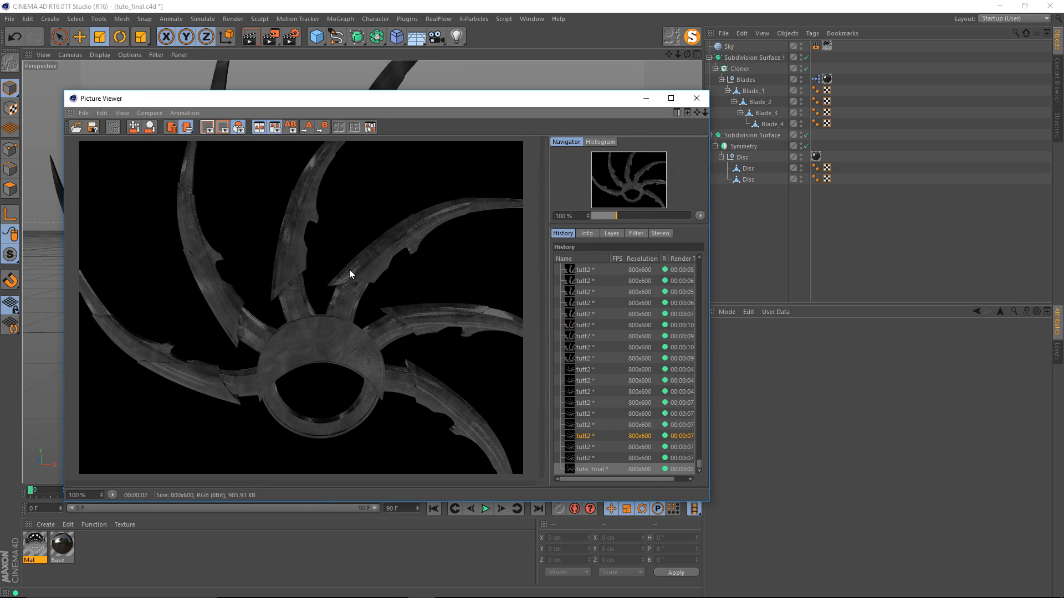
left_click_drag(320, 103, 360, 91)
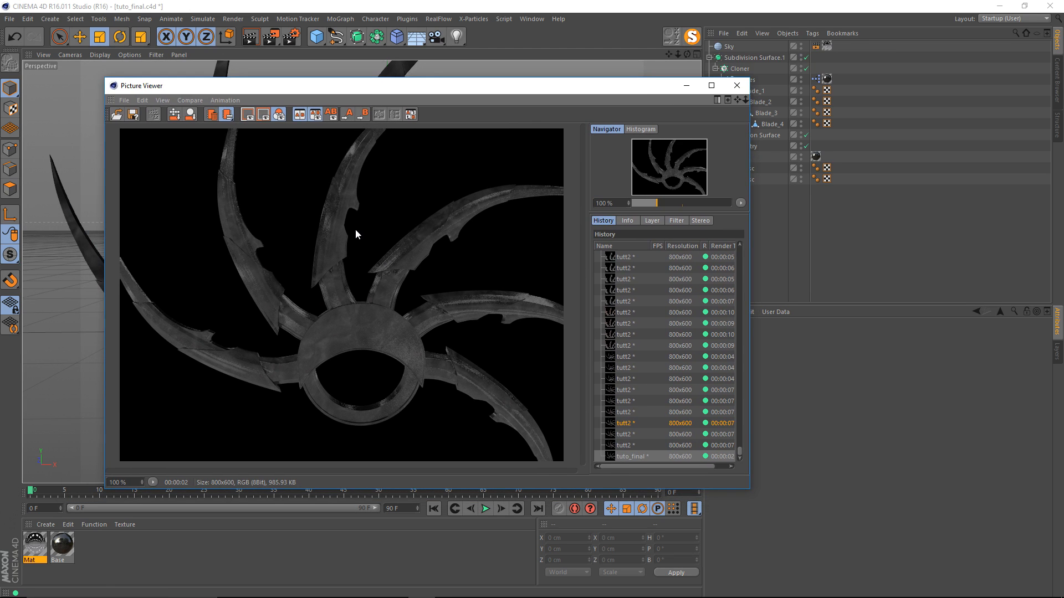
Step: Raise the Base material's GGX layer mask Amount to about 50%
double_click(62, 544)
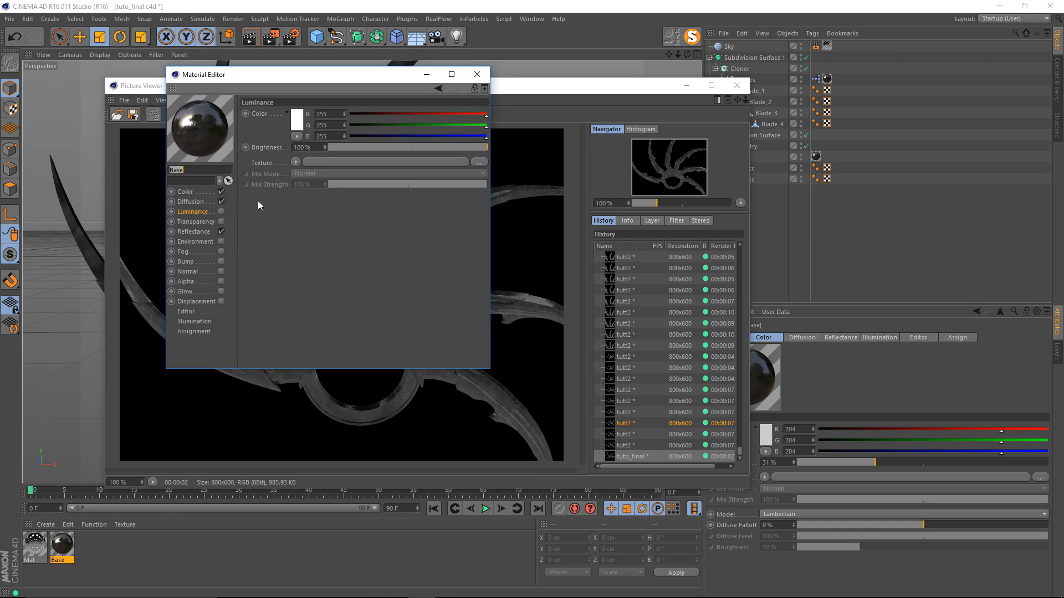
left_click(192, 231)
left_click_drag(290, 78, 453, 70)
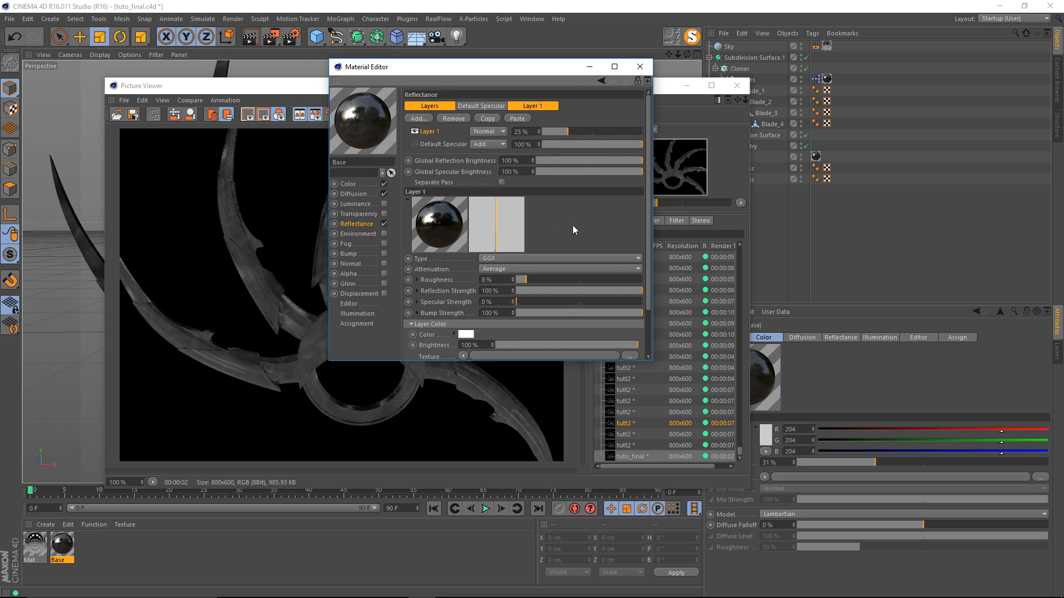
scroll(519, 254, "down", 3)
left_click(446, 337)
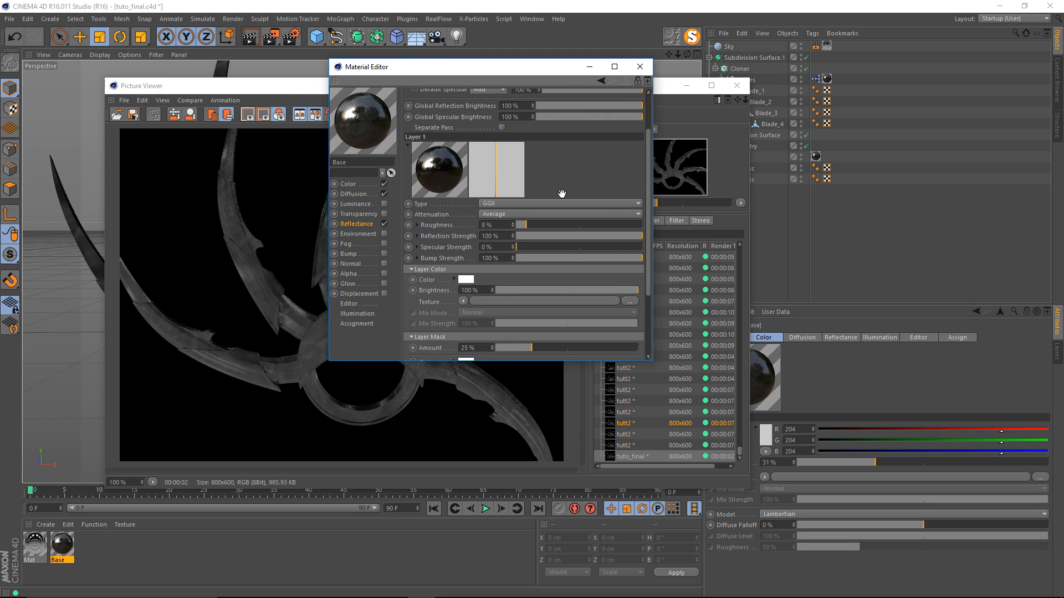
scroll(538, 244, "down", 3)
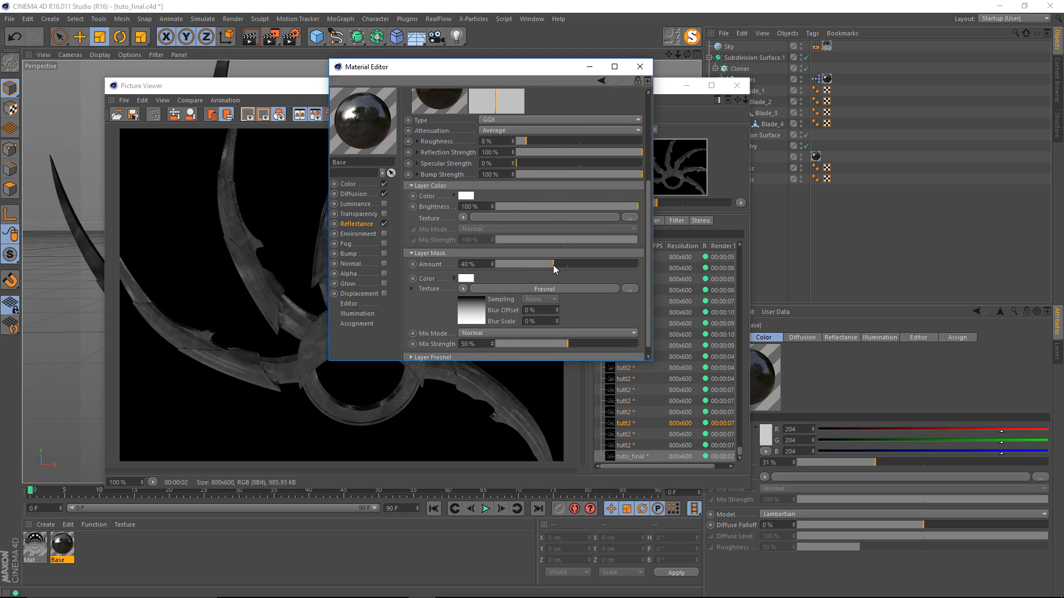
left_click_drag(556, 265, 572, 268)
Step: Render the blade ring again in the Picture Viewer to check the stronger reflection
left_click(279, 255)
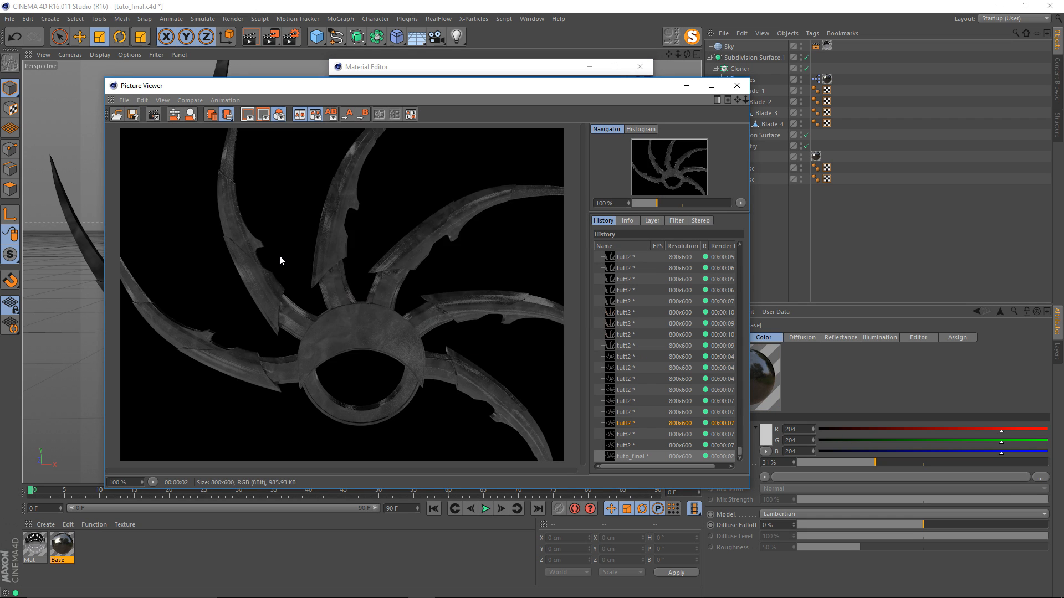
key("shift+r")
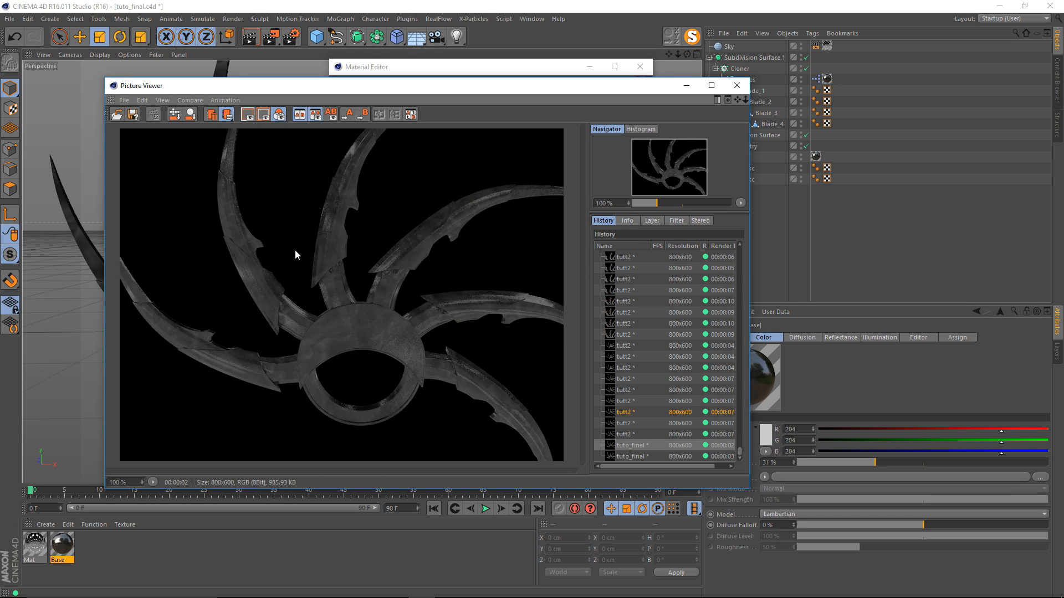
scroll(304, 261, "down", 1)
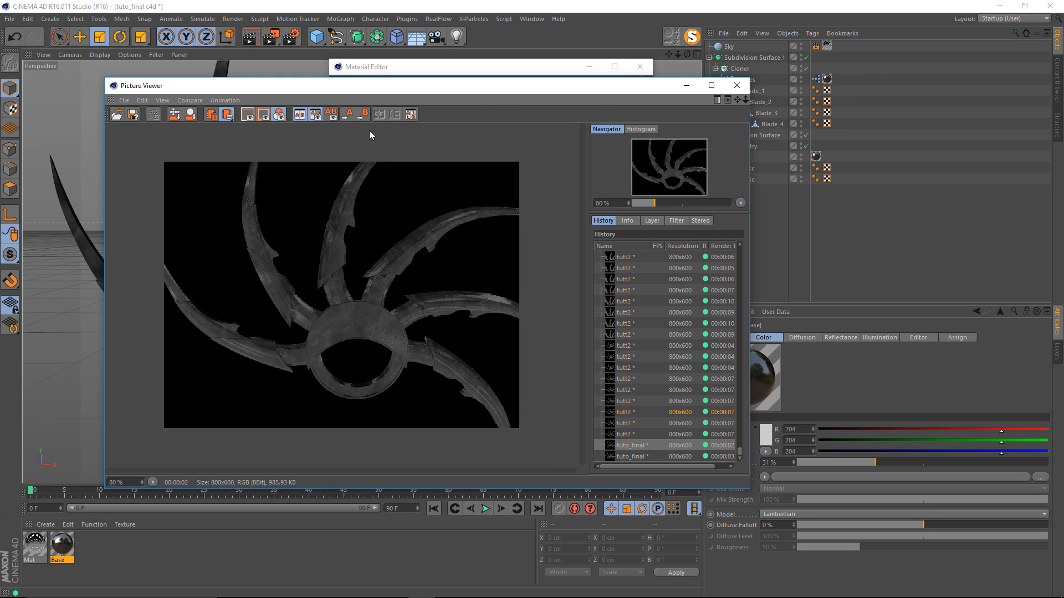
Step: Set the GGX layer mask's Amount to 25%, and close the material editor and Picture Viewer
left_click(377, 68)
left_click_drag(488, 254, 438, 266)
type("25")
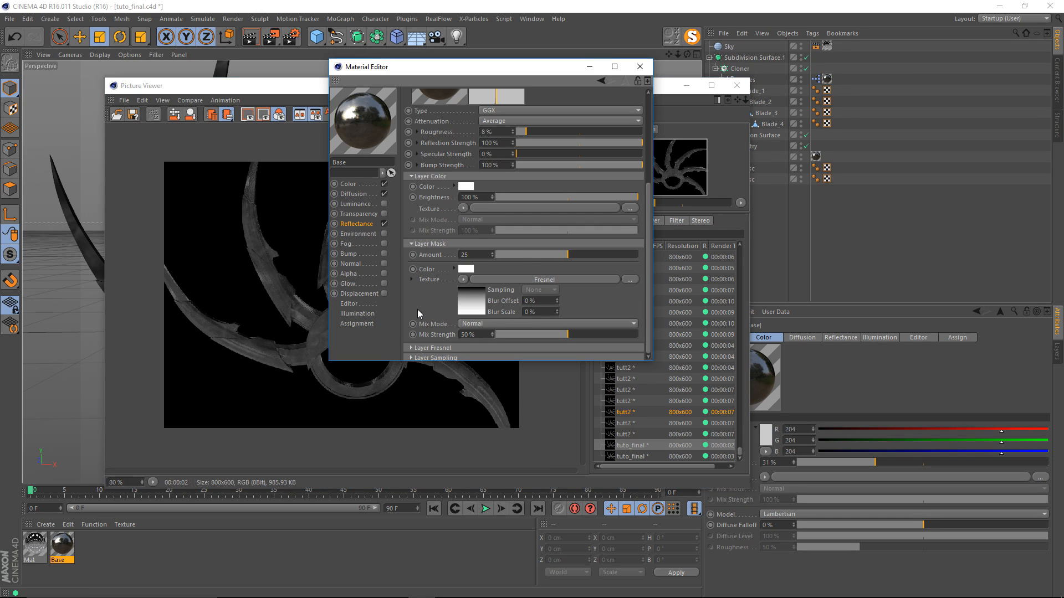
key("Return")
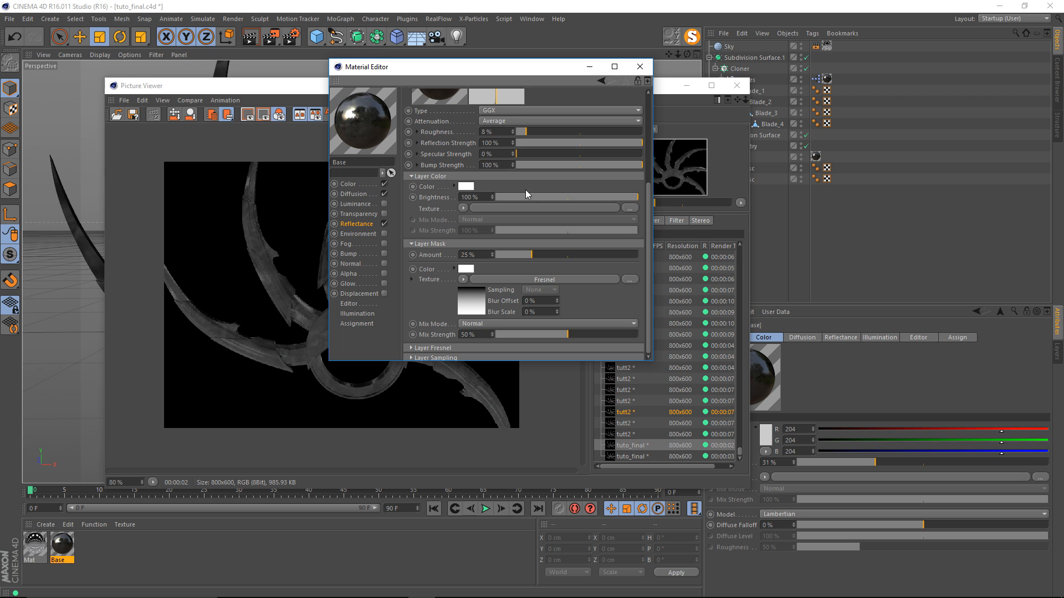
left_click(639, 66)
left_click(737, 86)
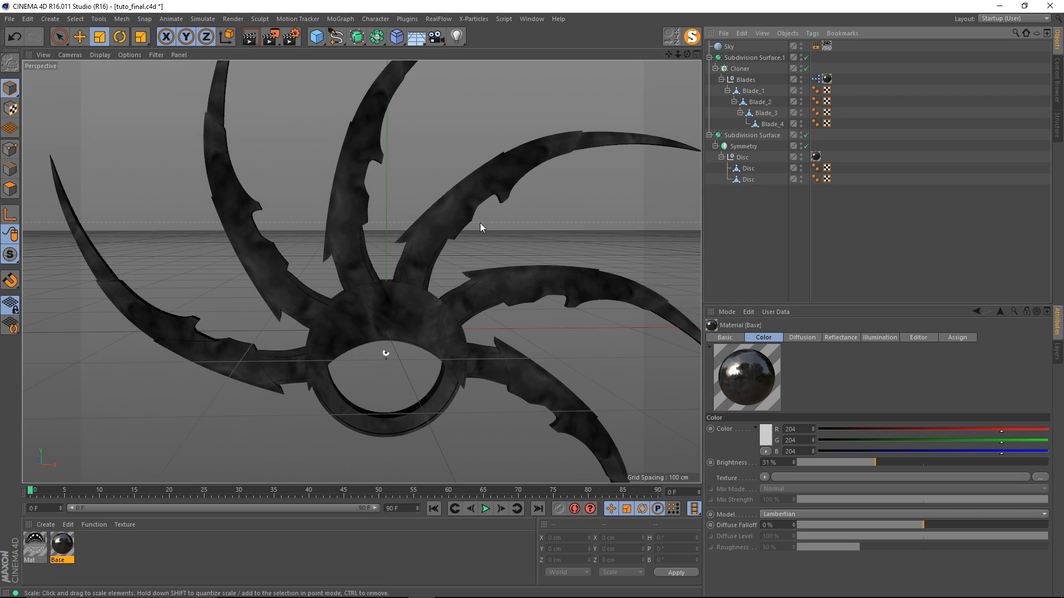
Step: Switch the renderer to Physical in the render settings and display the Physical options
key("ctrl+b")
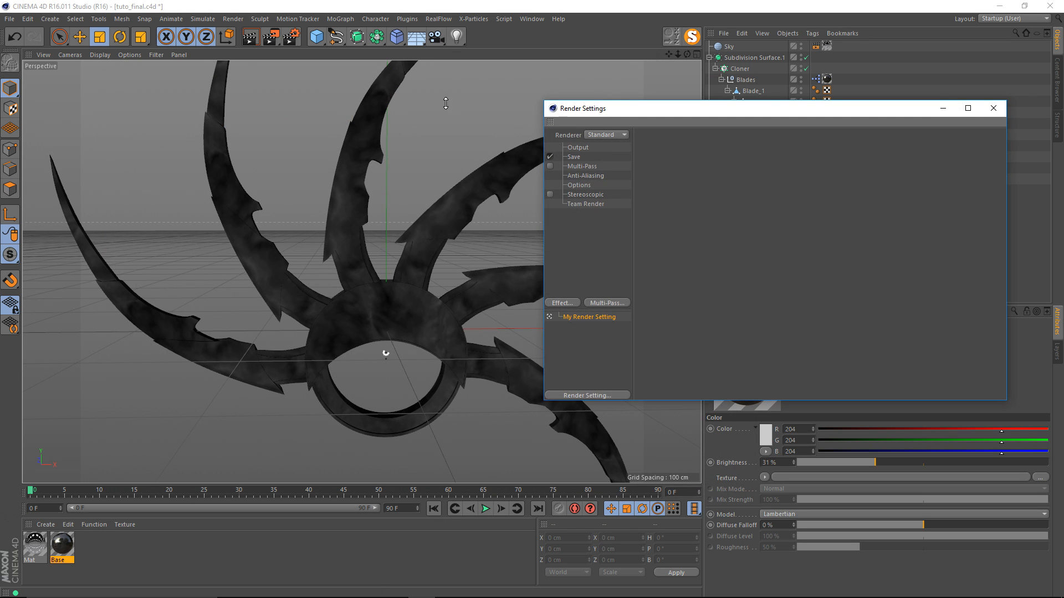
left_click(599, 133)
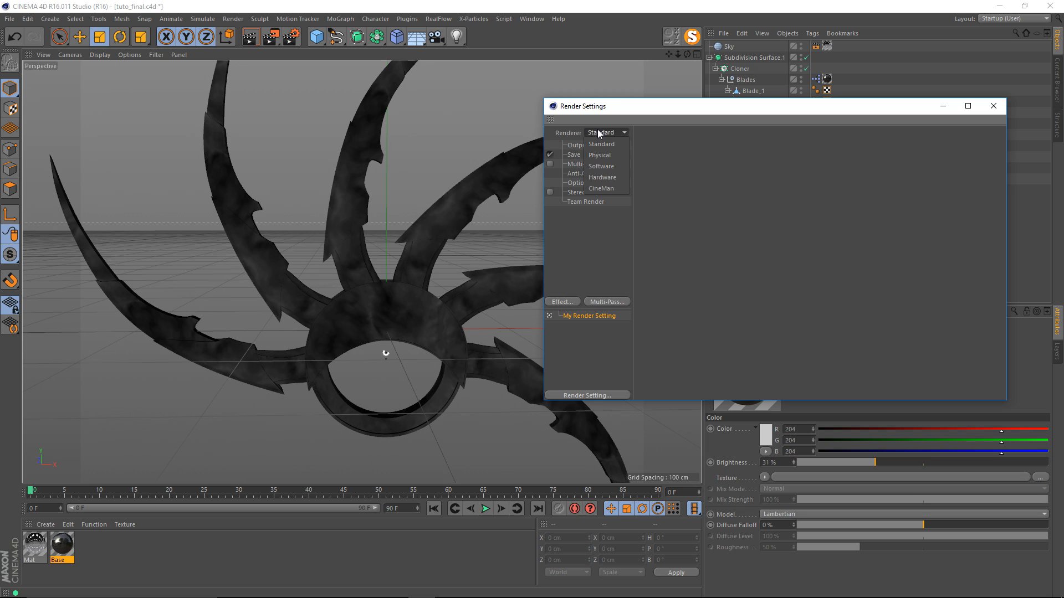
left_click(613, 156)
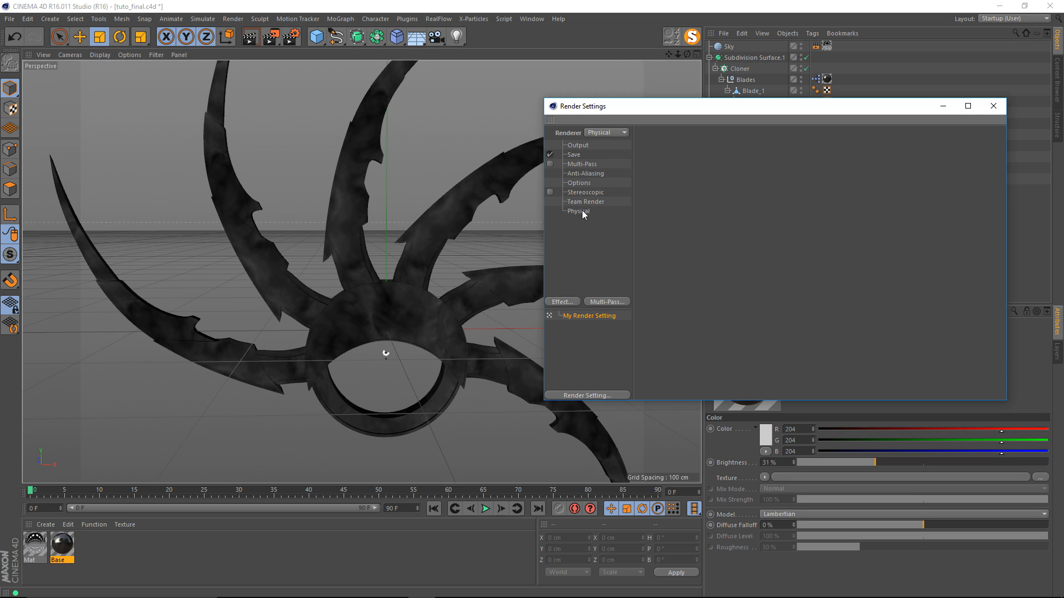
left_click(580, 212)
left_click_drag(661, 118, 482, 107)
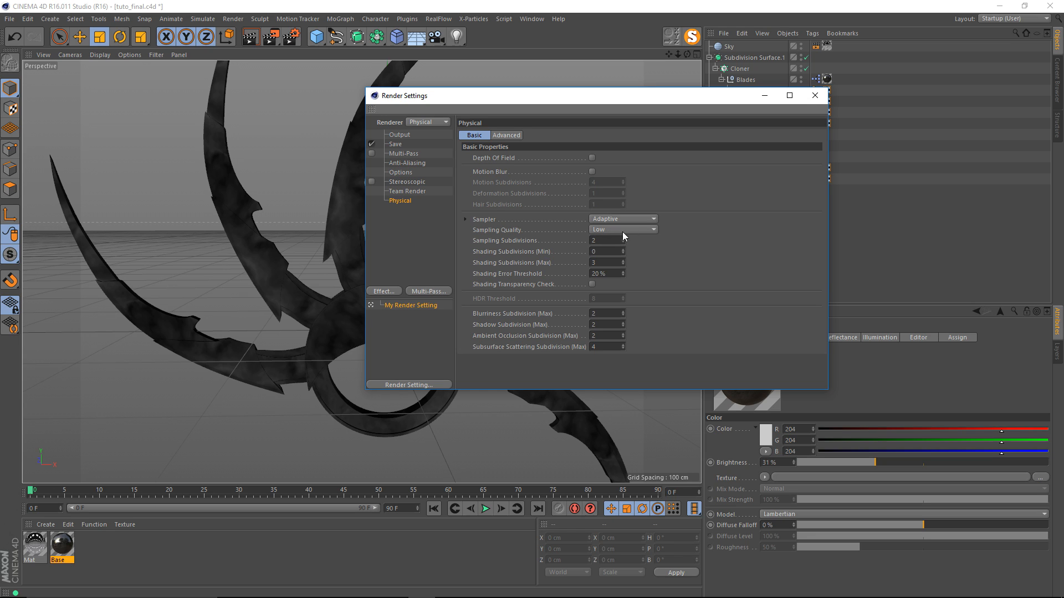
Step: Edit the Physical renderer's Sampling Subdivisions and Shading Error Threshold values
double_click(607, 241)
left_click_drag(618, 272, 560, 271)
key("Return")
Step: Set the Reflection Depth to 2 in the general render options
left_click(402, 173)
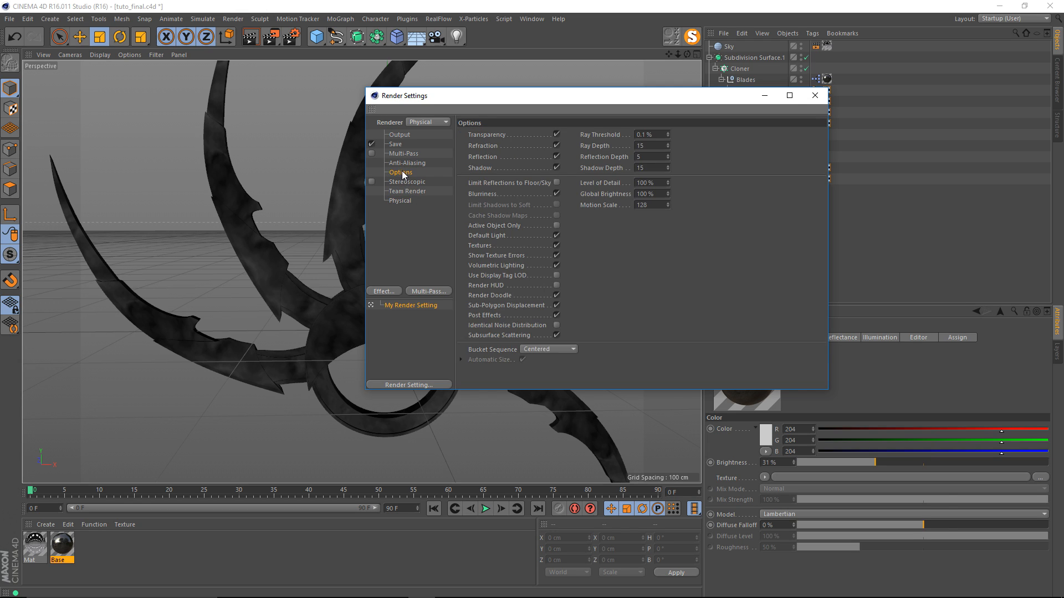
left_click(656, 157)
type("2")
left_click_drag(462, 98, 491, 98)
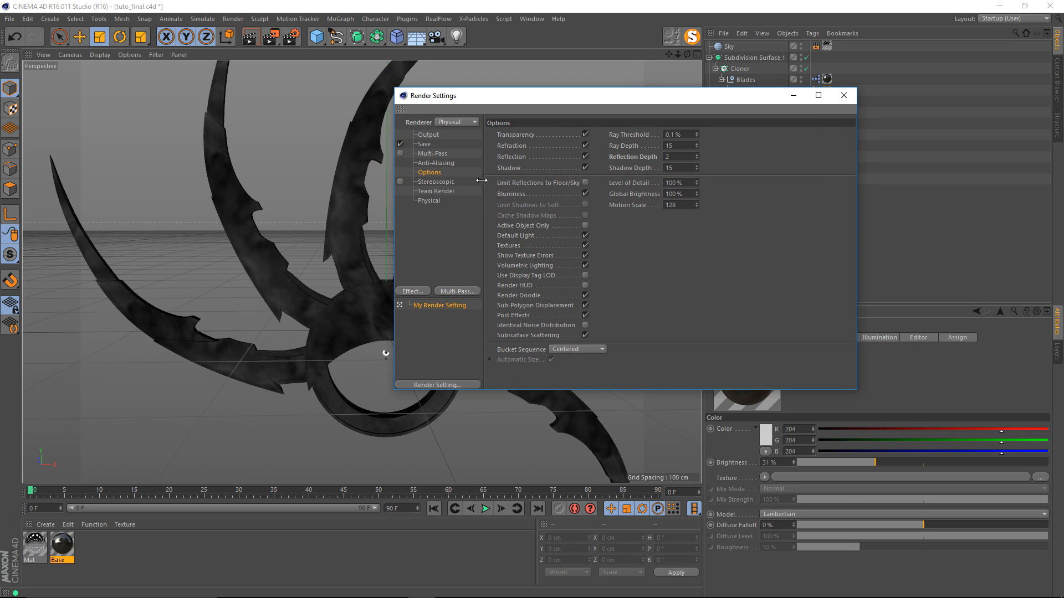
Step: Add the Ambient Occlusion effect to the render settings and close them
left_click(440, 228)
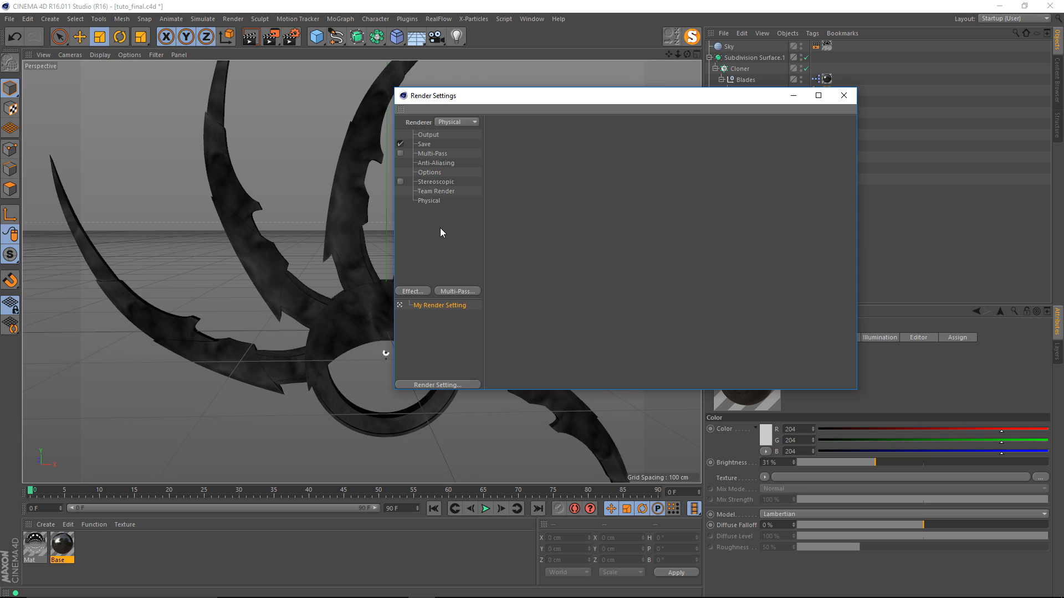
right_click(440, 238)
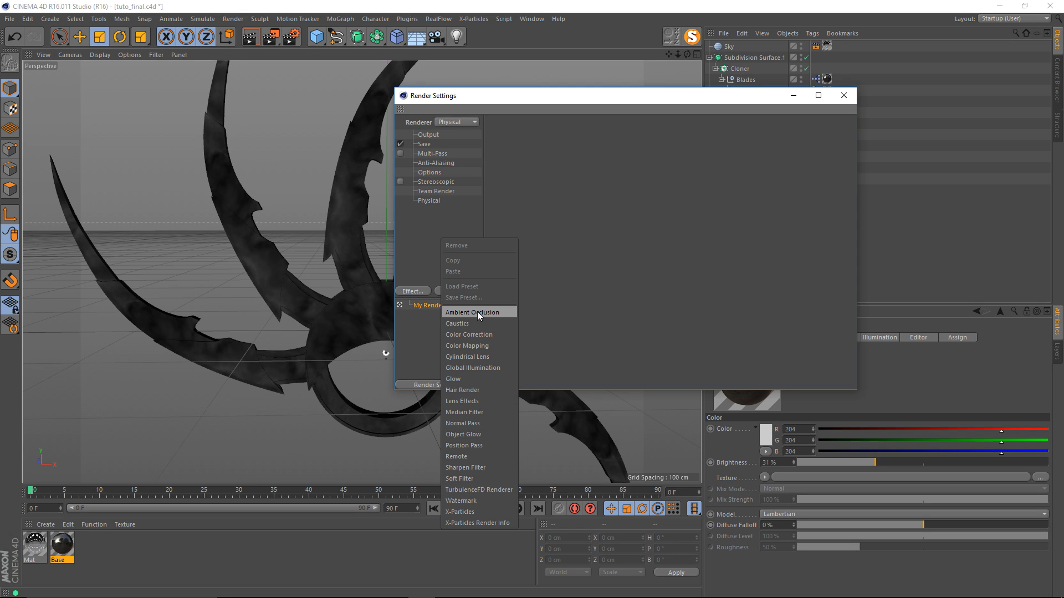
left_click(435, 227)
right_click(431, 225)
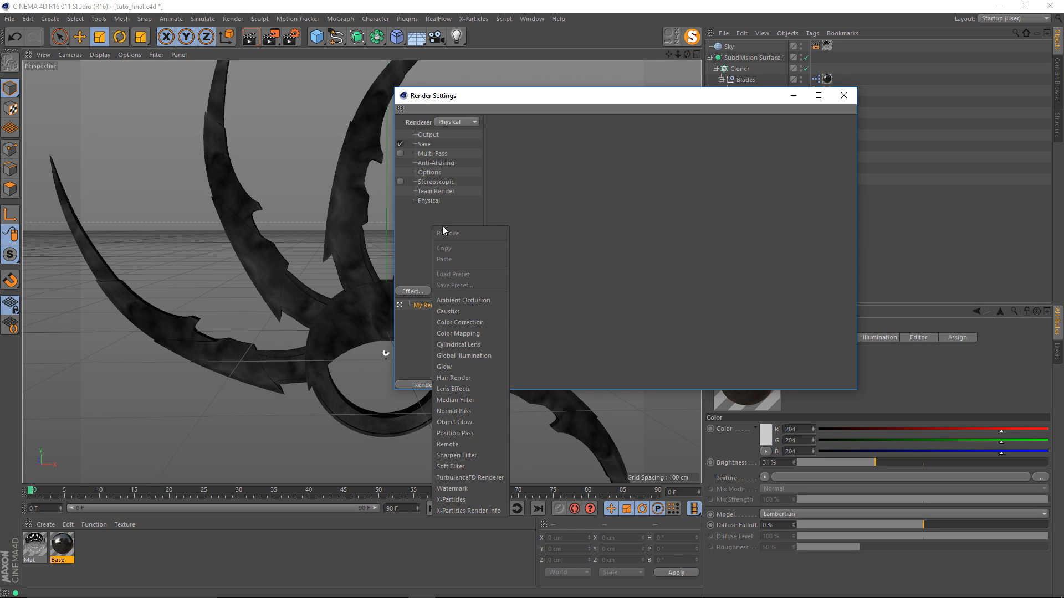
left_click(472, 299)
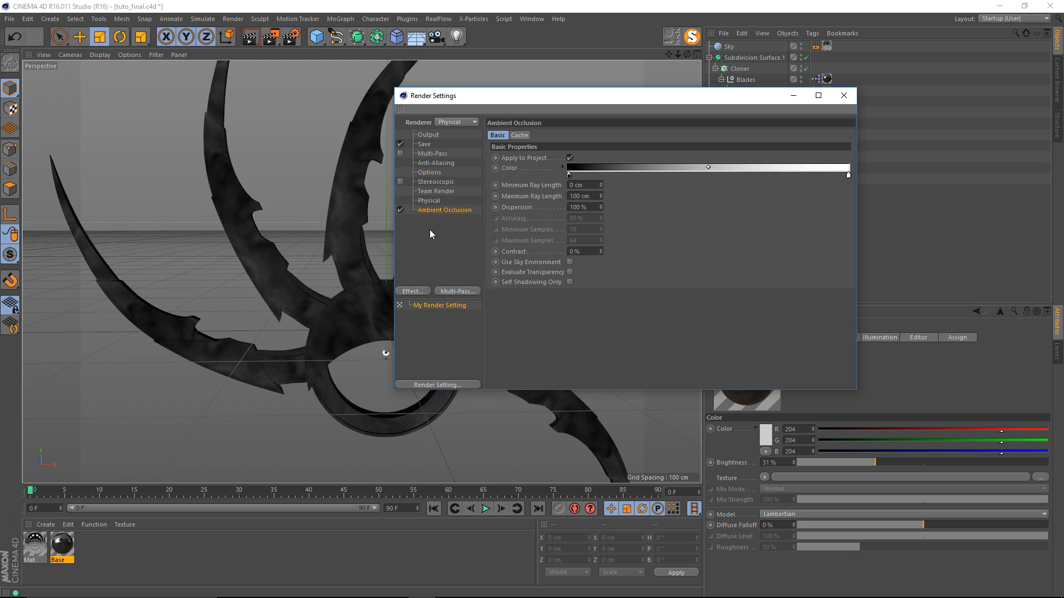
left_click(430, 230)
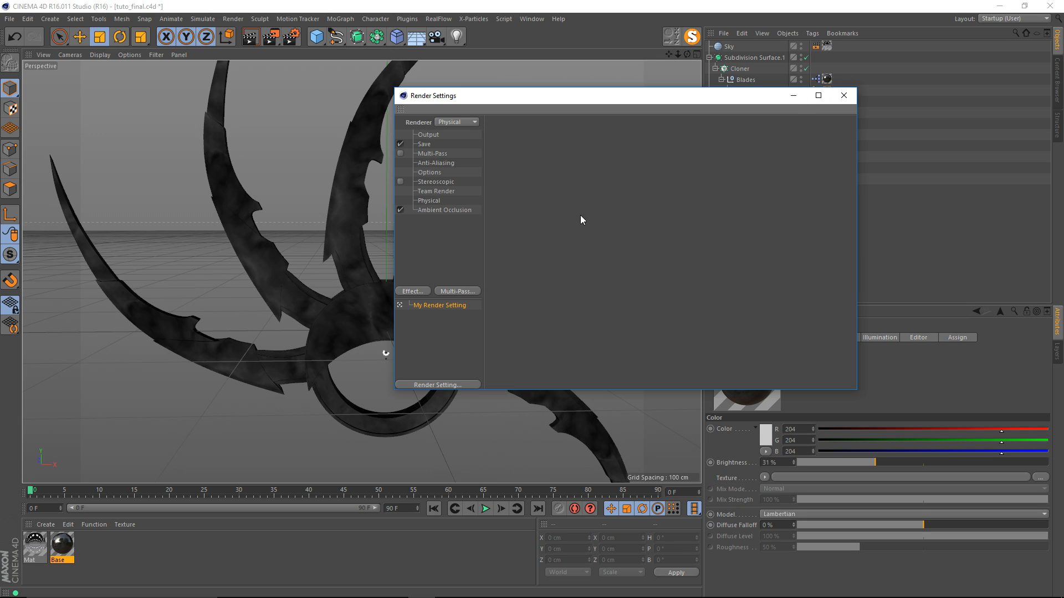
left_click(842, 98)
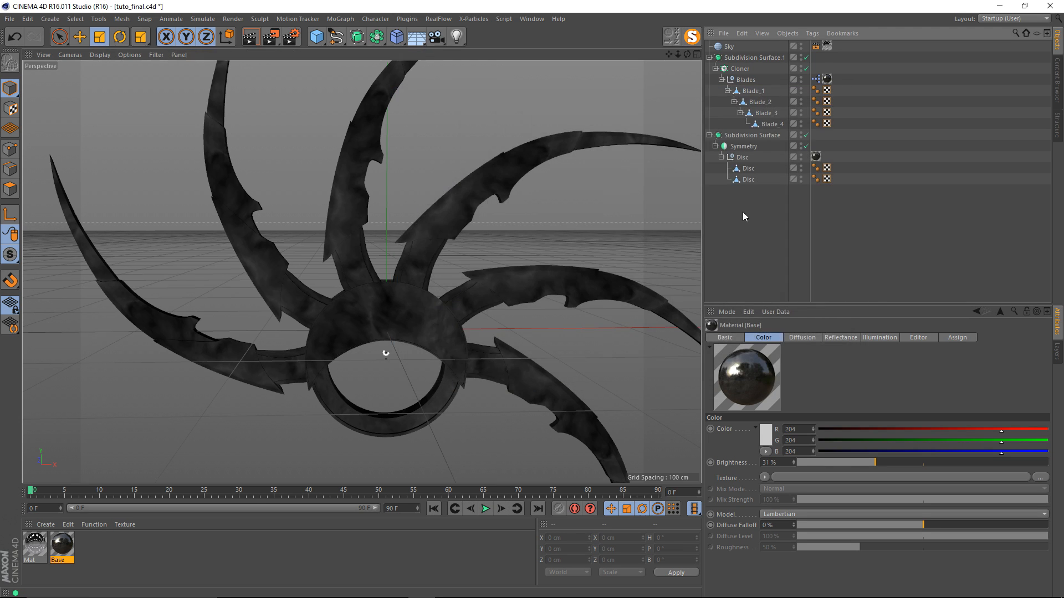
Step: Add a second GGX layer to the Base material's Reflectance channel and set its Specular Strength to 0%
double_click(71, 545)
left_click_drag(237, 89, 364, 104)
left_click(523, 253)
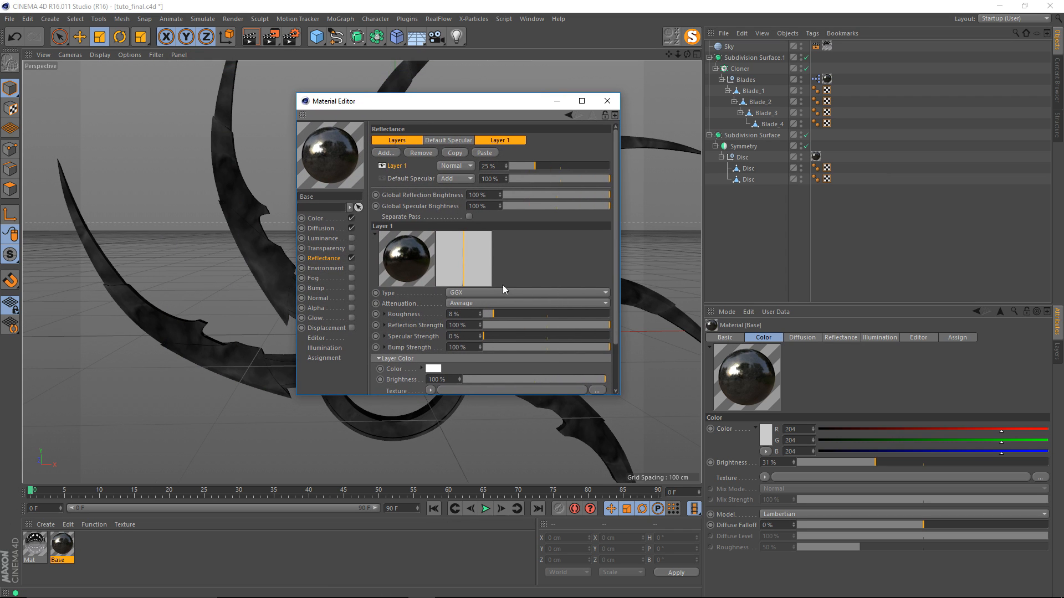
left_click(386, 153)
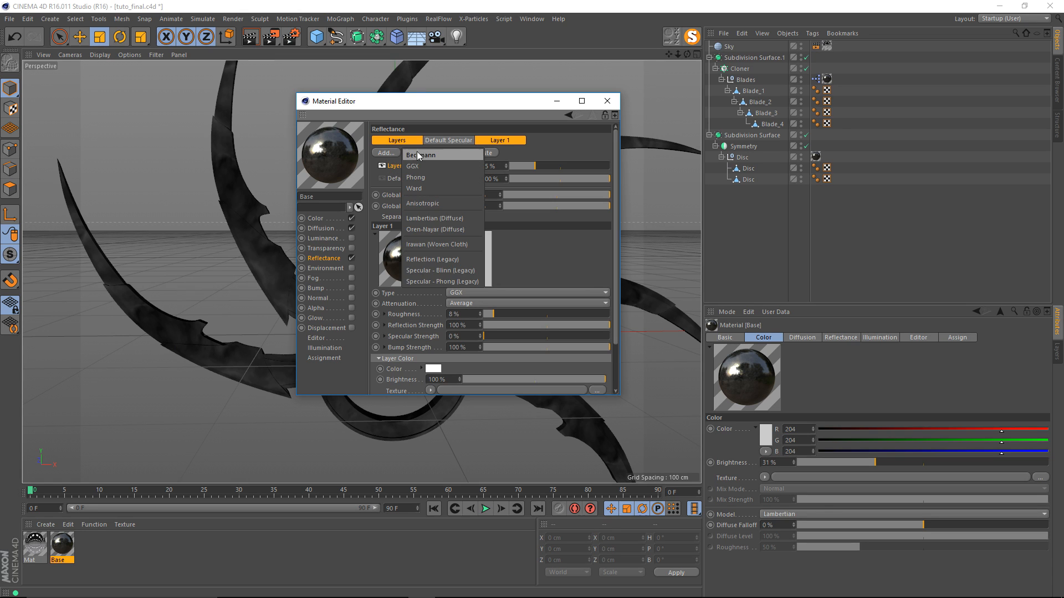
left_click(437, 166)
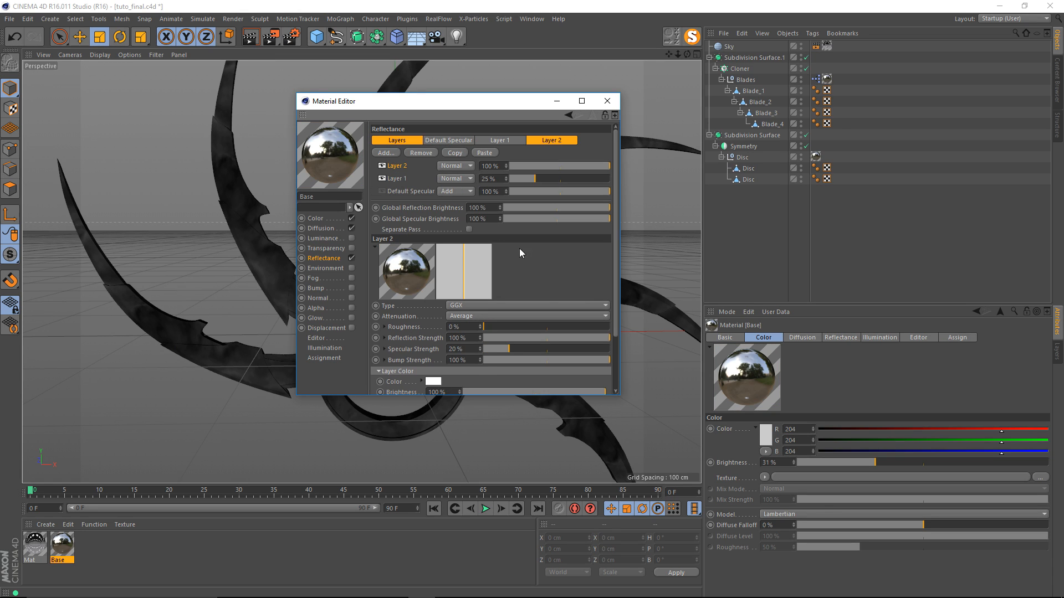
scroll(519, 269, "down", 3)
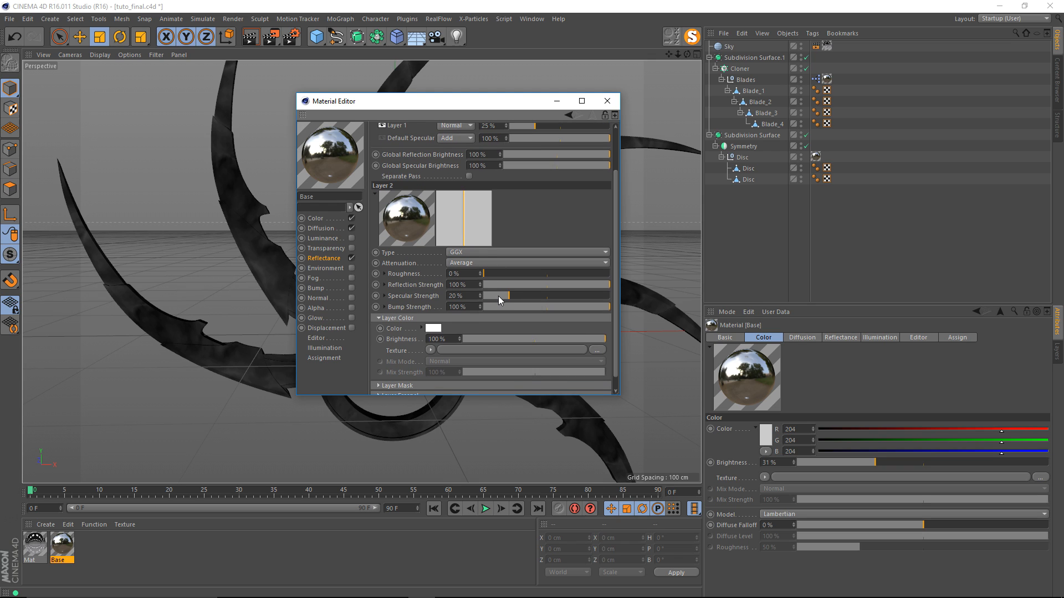
left_click_drag(498, 296, 469, 297)
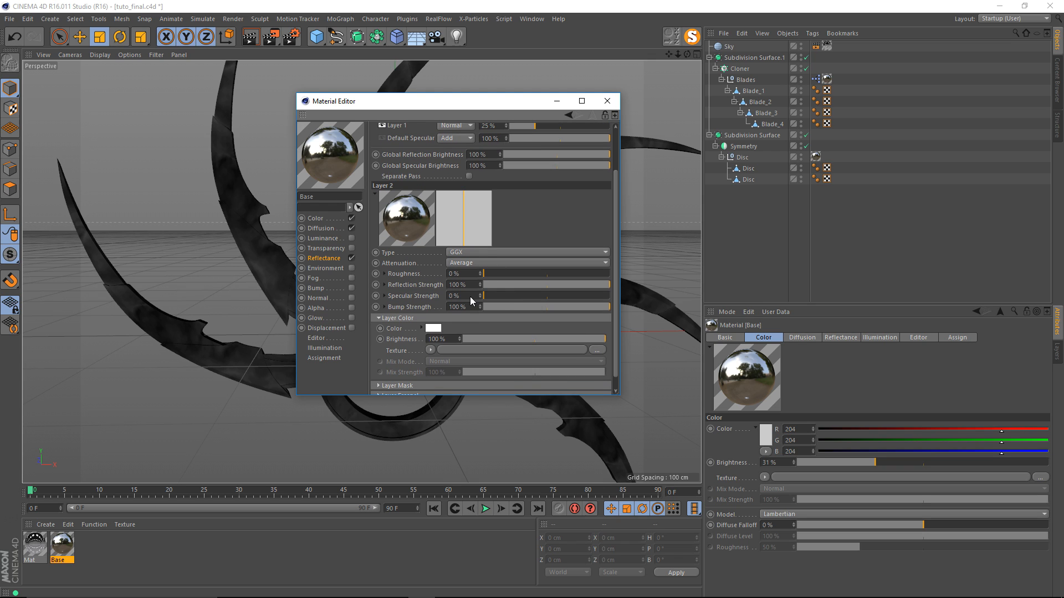
Step: Set the new layer's Bump Strength mode to Custom Bump Map and load a Noise shader as its custom texture
left_click(387, 318)
left_click(386, 360)
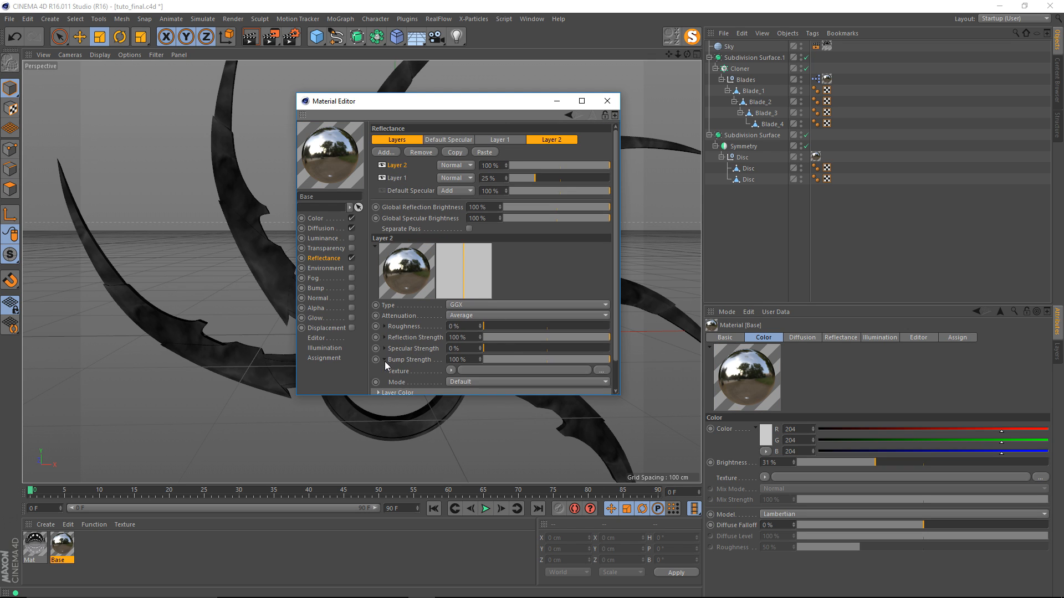
left_click(605, 383)
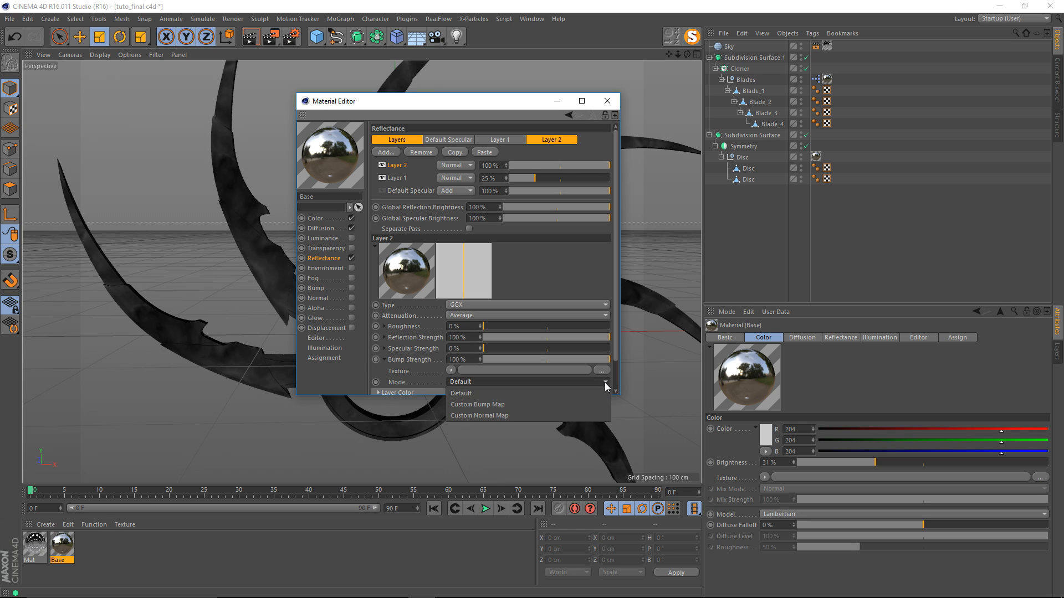
left_click(559, 405)
scroll(461, 331, "down", 2)
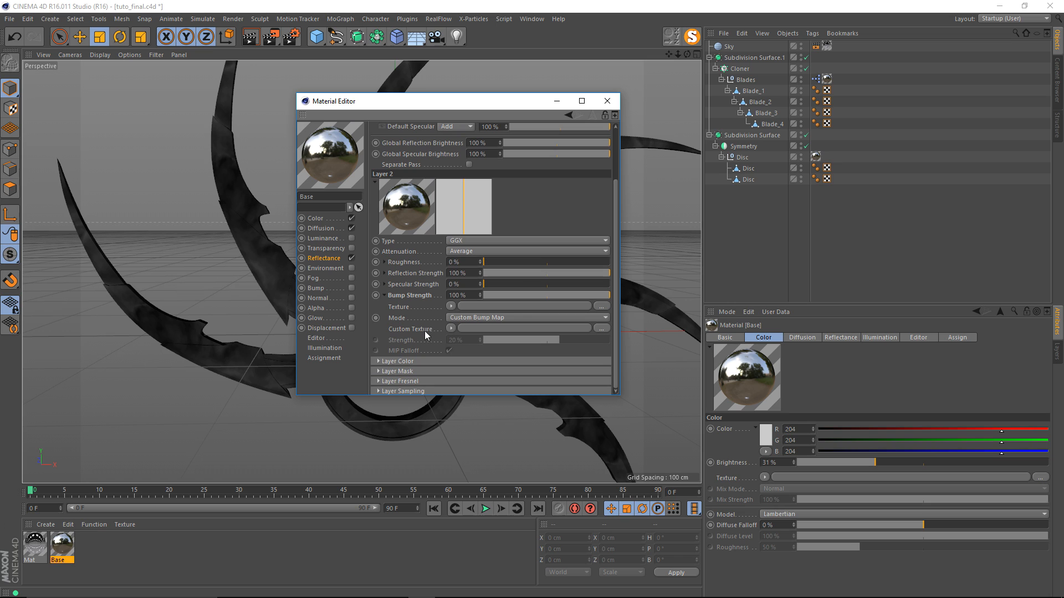
left_click(451, 329)
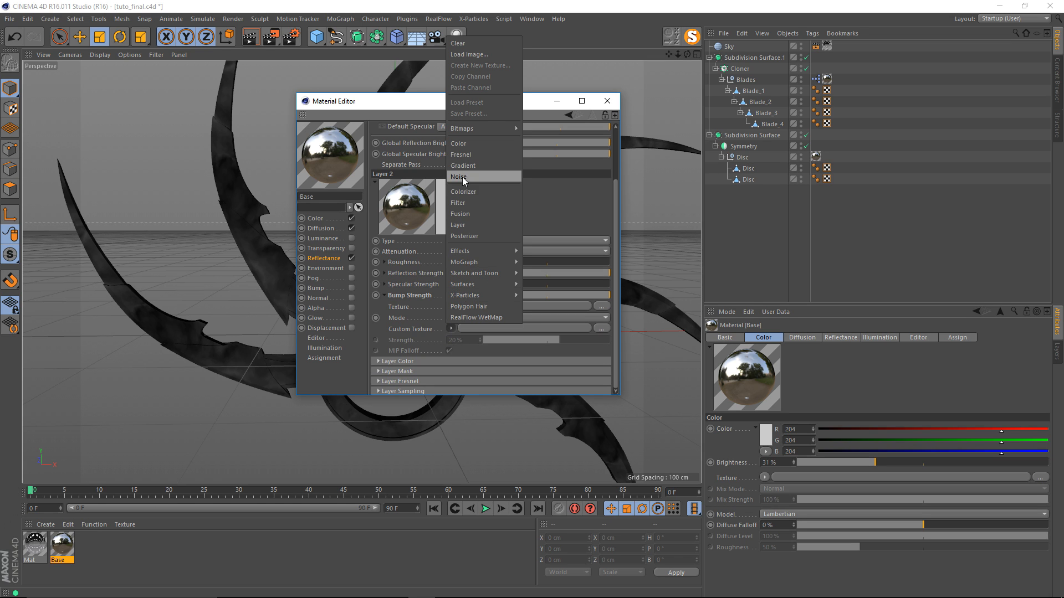
left_click(466, 181)
Step: Change the bump Noise shader's noise type to Luka
left_click(466, 345)
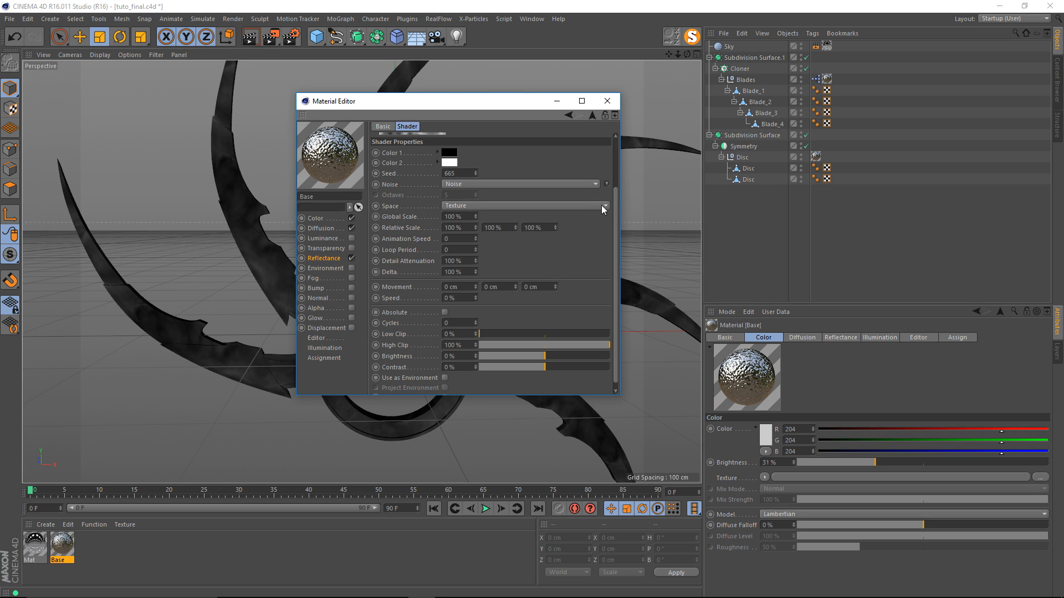
left_click(606, 183)
left_click(667, 255)
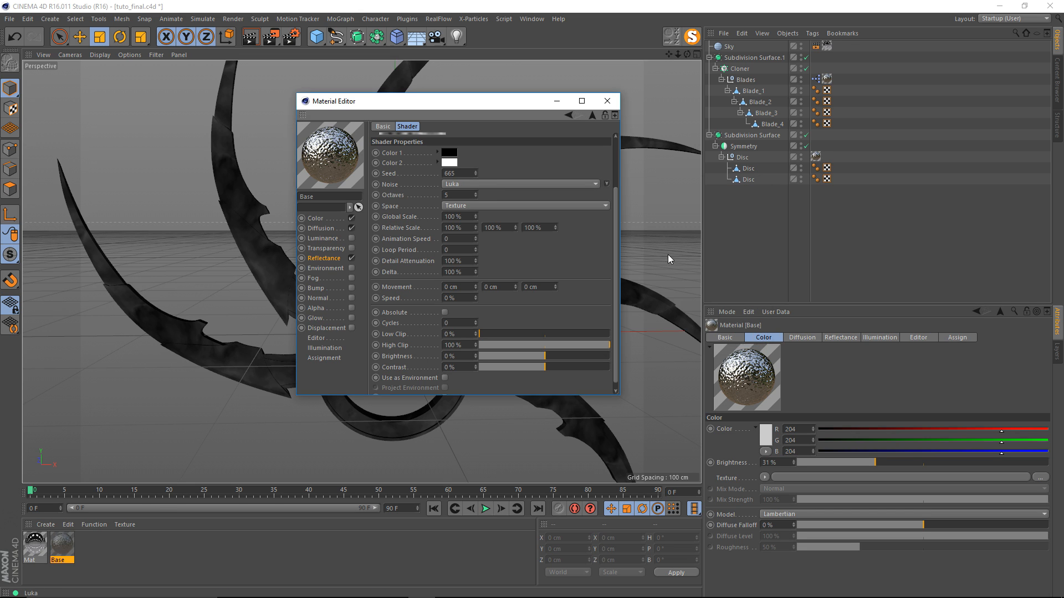
Step: Open the Base material's preview in a separate window and arrange it beside the material editor
left_click_drag(436, 101, 653, 131)
right_click(556, 169)
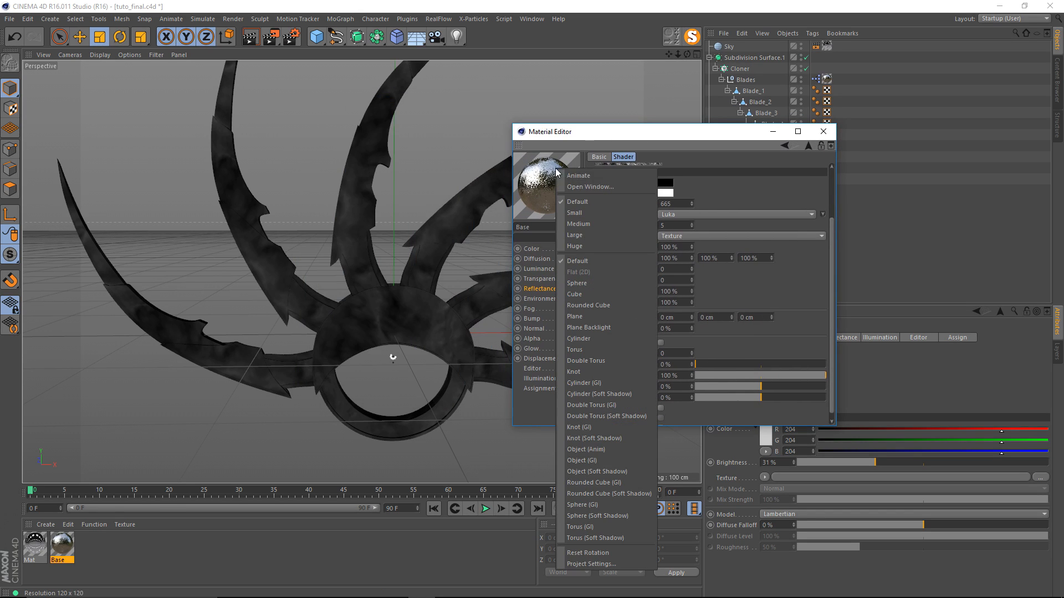
left_click(593, 188)
left_click_drag(389, 78, 282, 75)
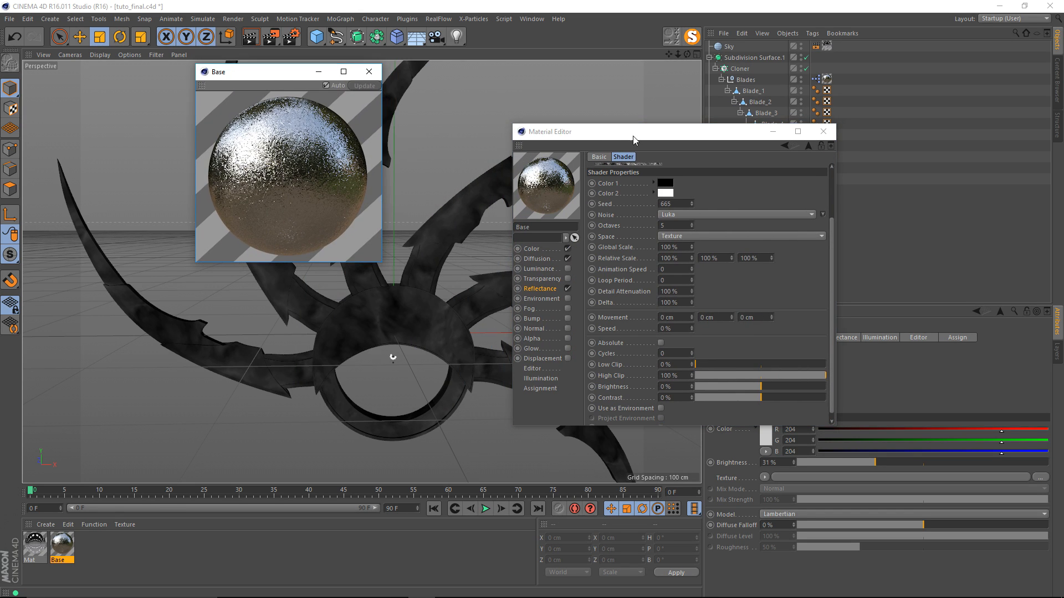
left_click_drag(612, 132, 518, 121)
Step: Set the Luka noise's Global Scale to 15%
scroll(632, 263, "up", 3)
double_click(579, 273)
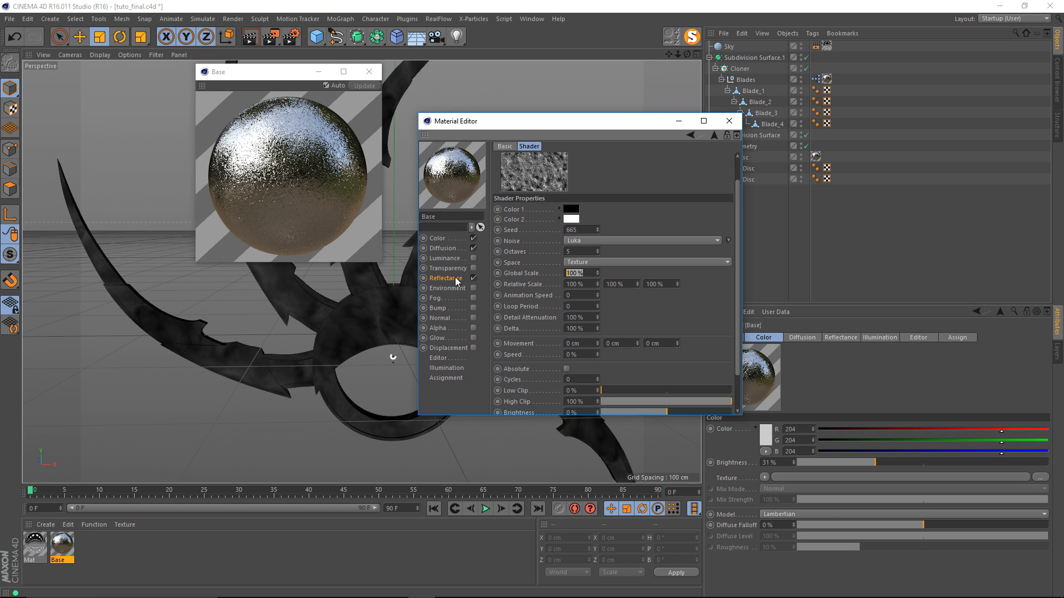
type("15")
key("Return")
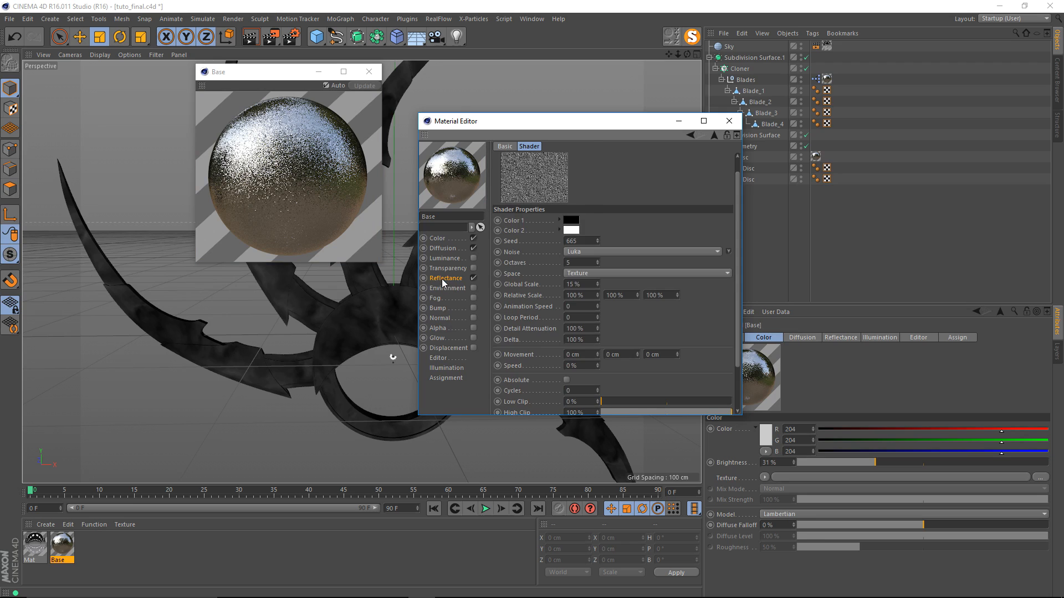
Step: Set Layer 2's Fresnel to Dielectric with a Strength of 95%
left_click(443, 278)
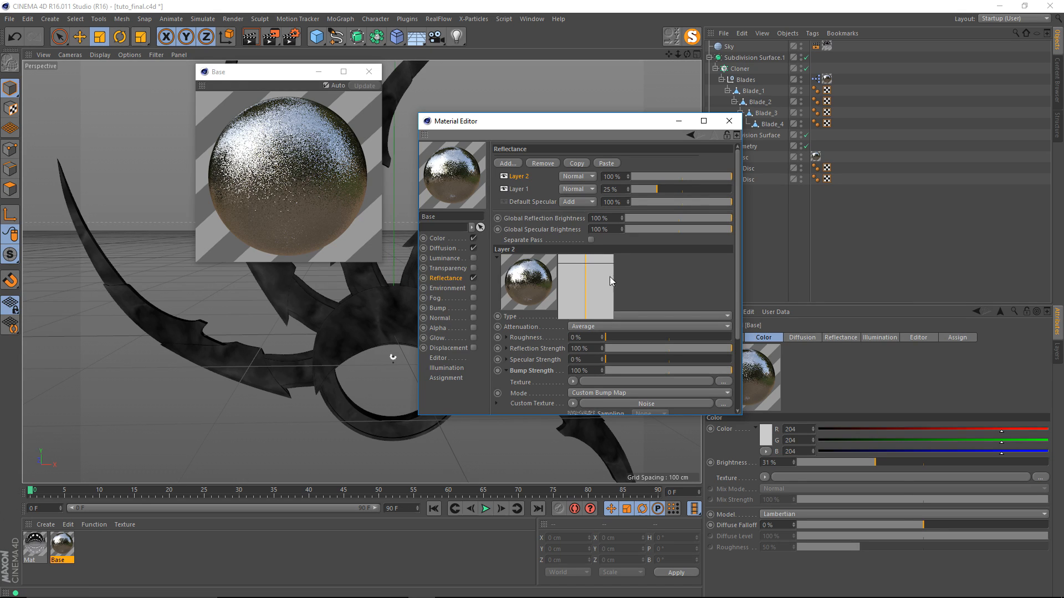
left_click_drag(581, 120, 626, 120)
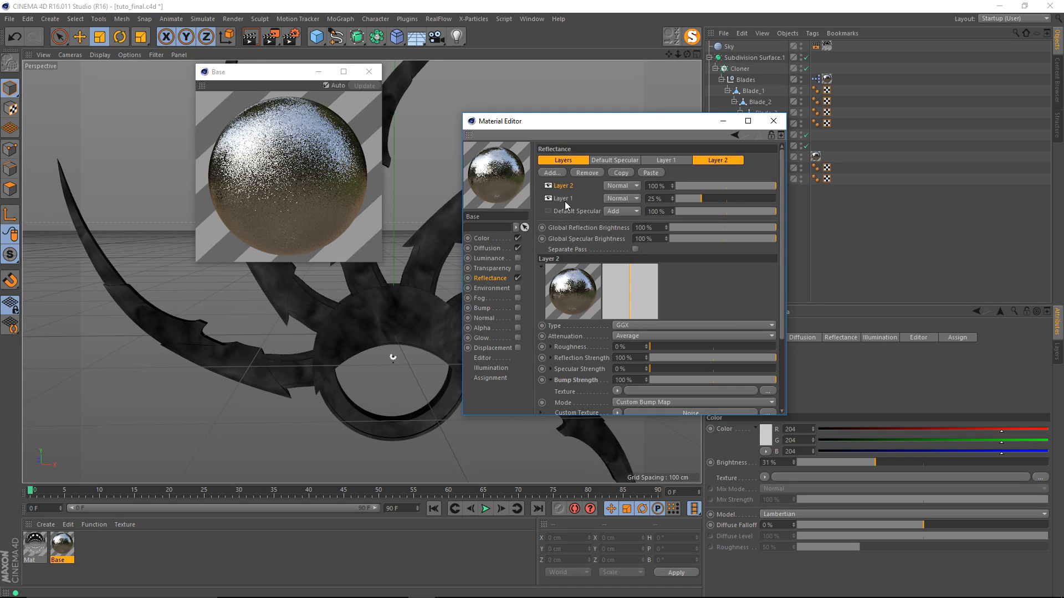
scroll(682, 275, "down", 5)
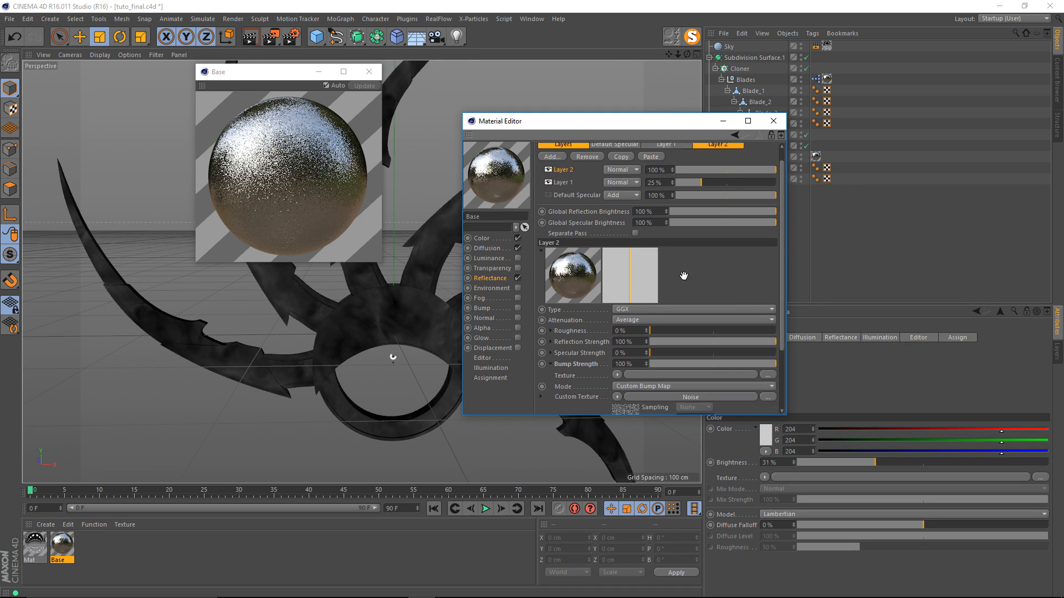
left_click(570, 401)
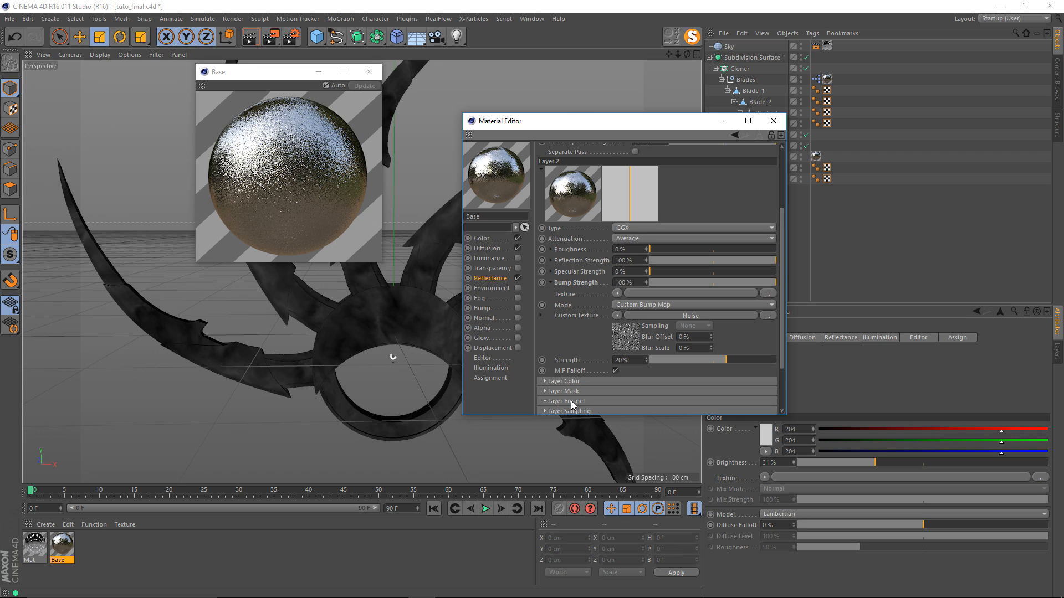
scroll(581, 340, "down", 3)
left_click(604, 347)
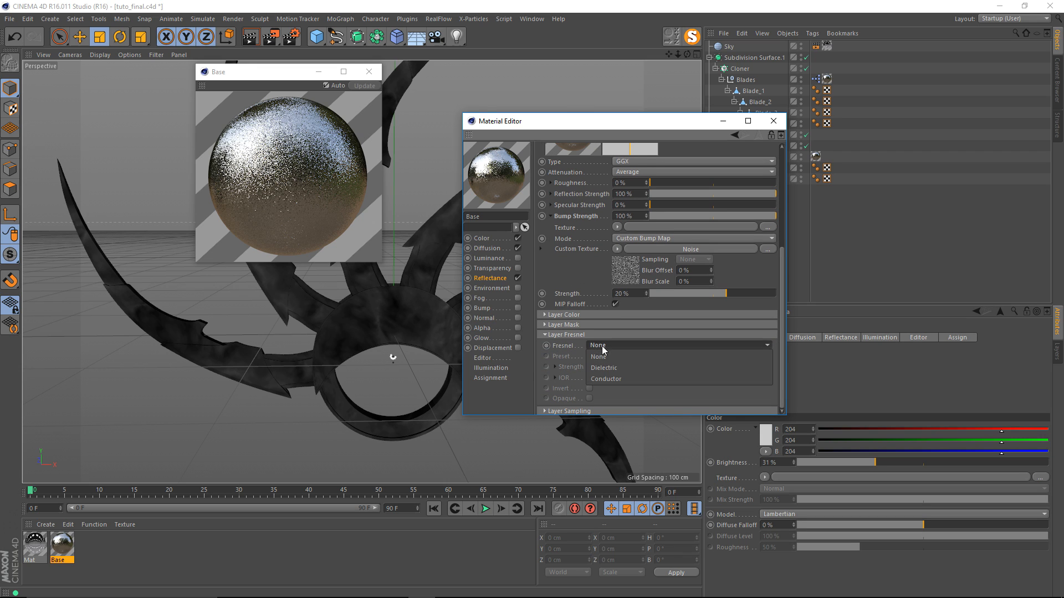
left_click(627, 367)
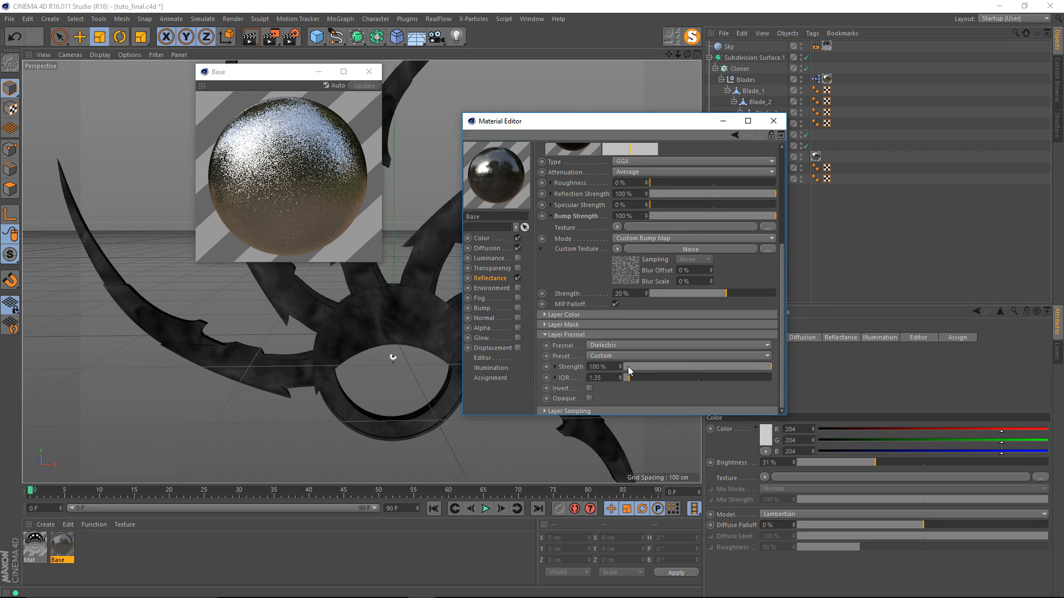
left_click(597, 367)
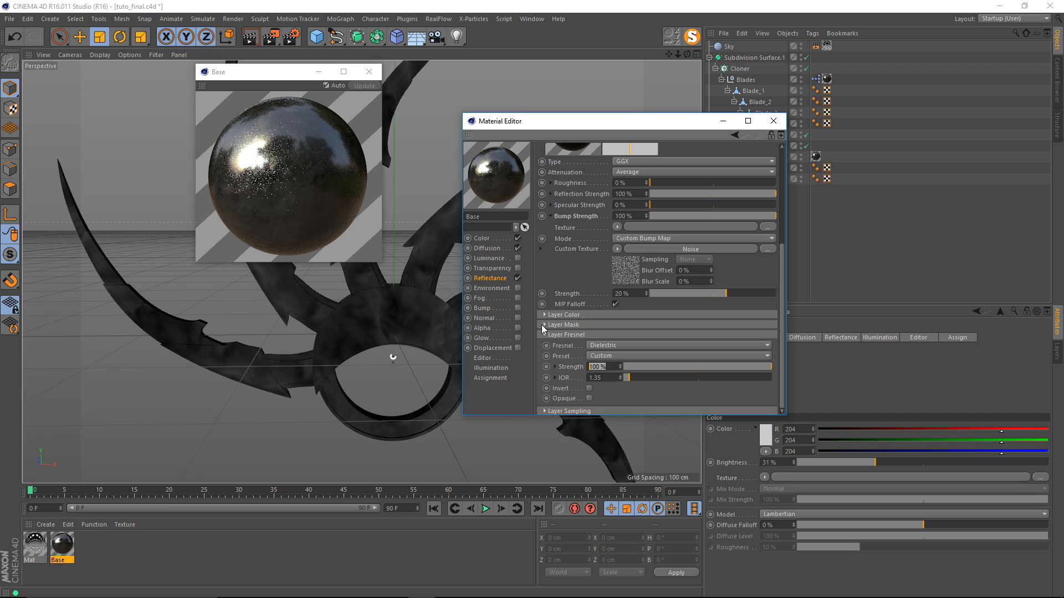
type("95")
key("Return")
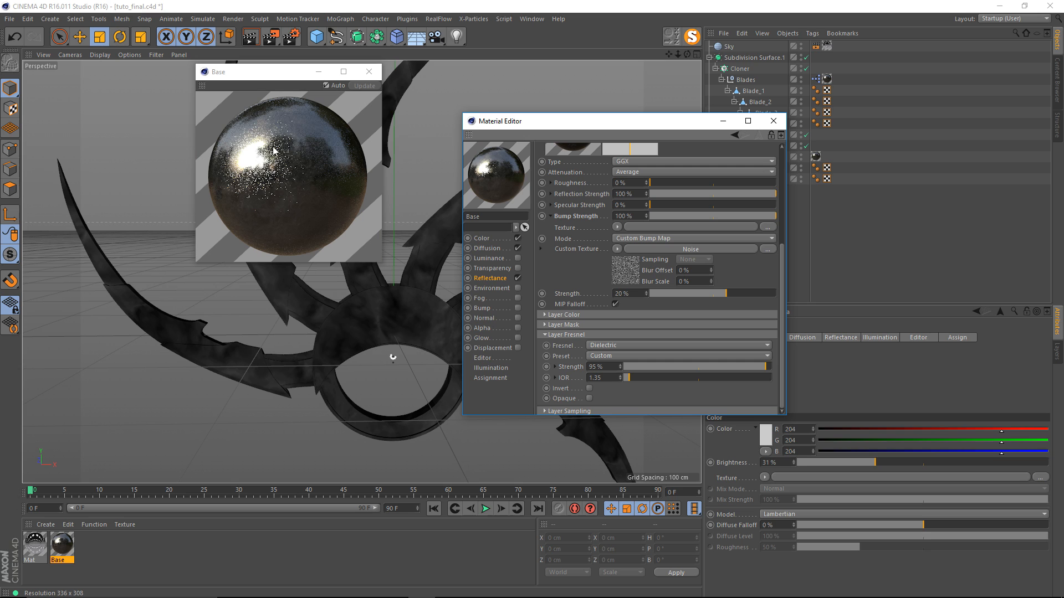
Step: Set the bump noise's Low Clip to 47% and High Clip to 89%, and enlarge the material preview window
scroll(609, 285, "up", 1)
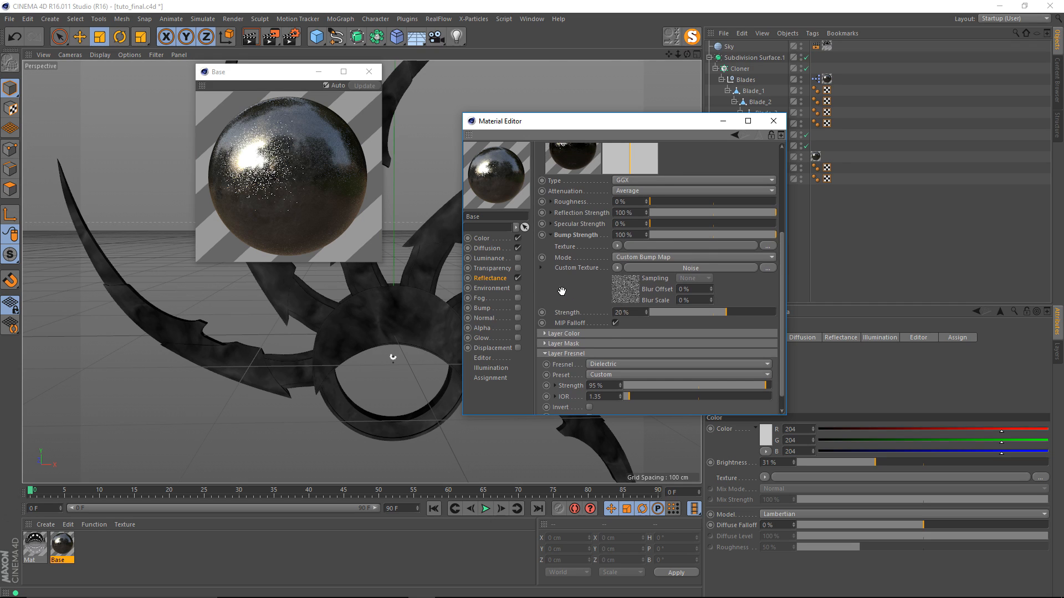
left_click(626, 291)
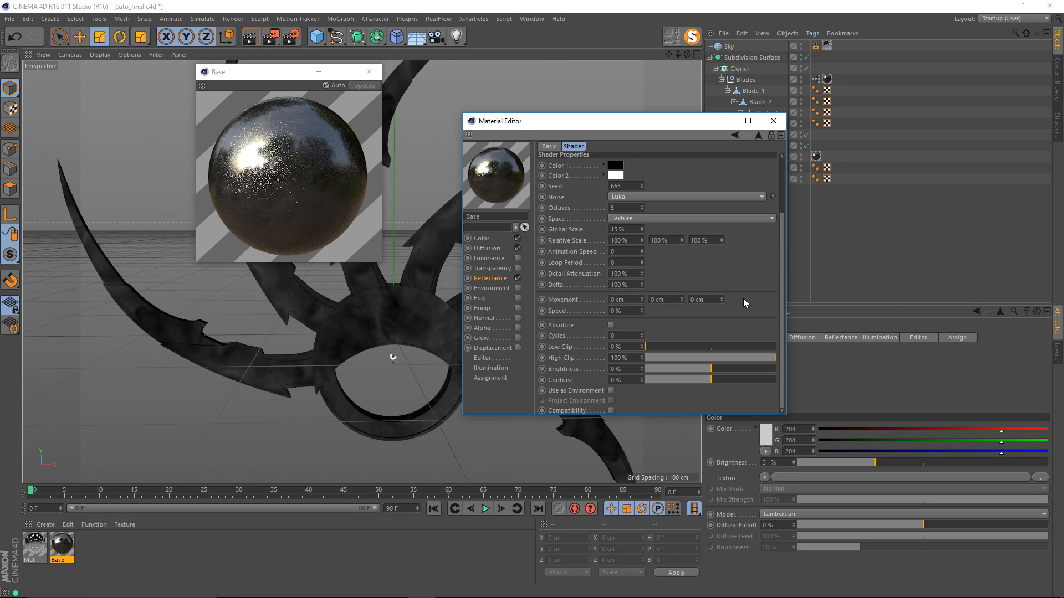
scroll(743, 302, "up", 2)
left_click_drag(474, 415, 486, 510)
left_click_drag(786, 465, 808, 466)
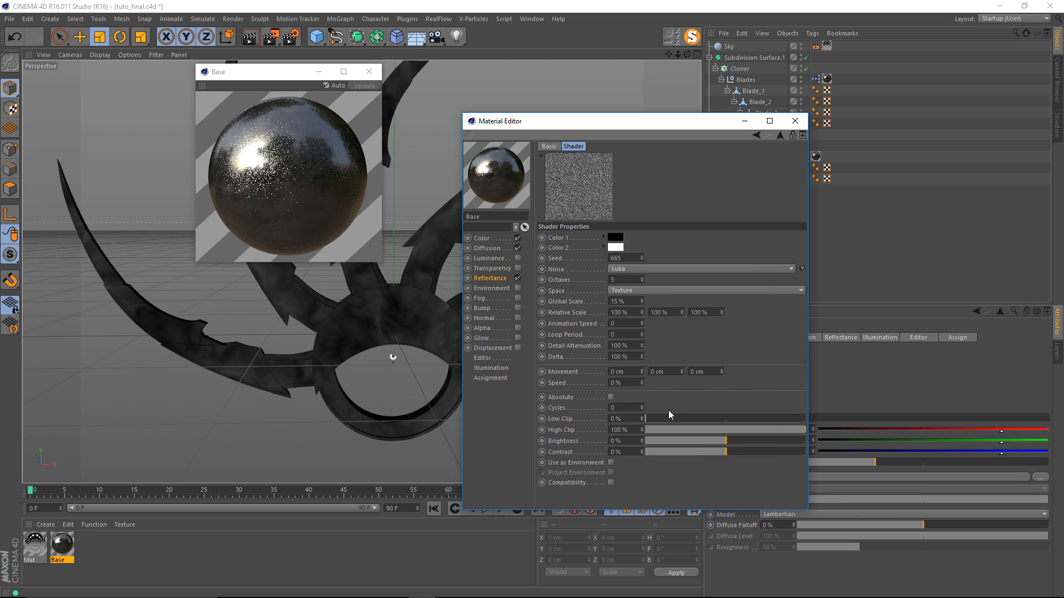
left_click_drag(657, 418, 718, 420)
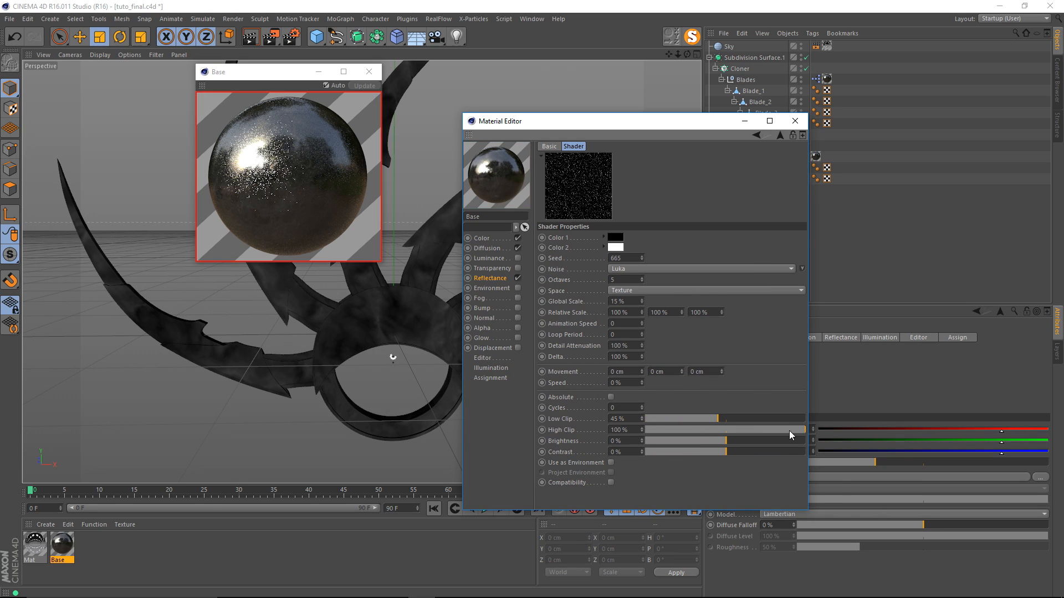
mouse_move(789, 431)
left_mouse_down()
mouse_move(721, 420)
mouse_move(789, 431)
left_mouse_up()
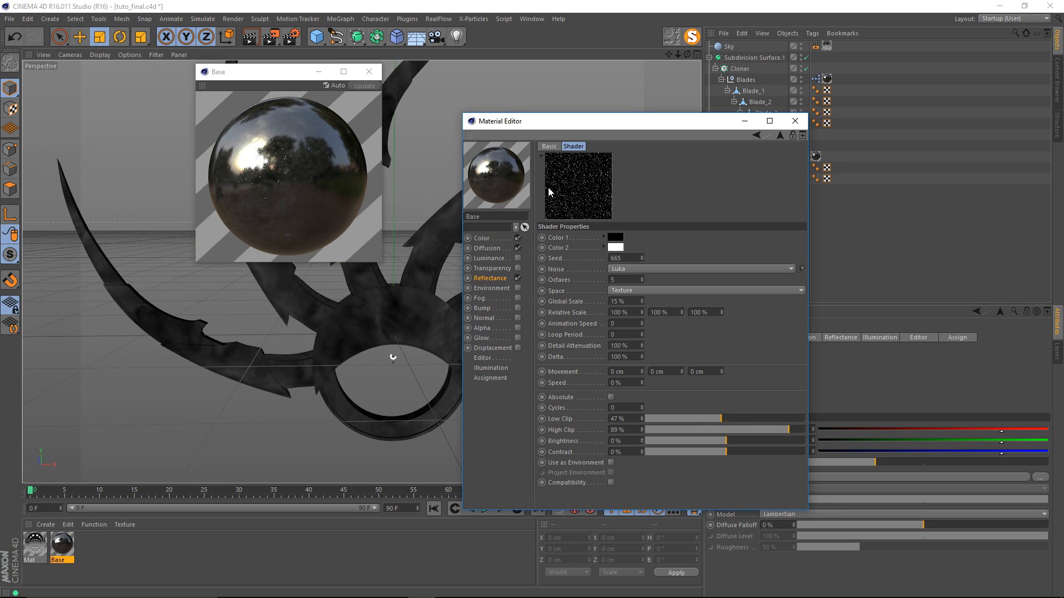
left_click_drag(381, 260, 458, 324)
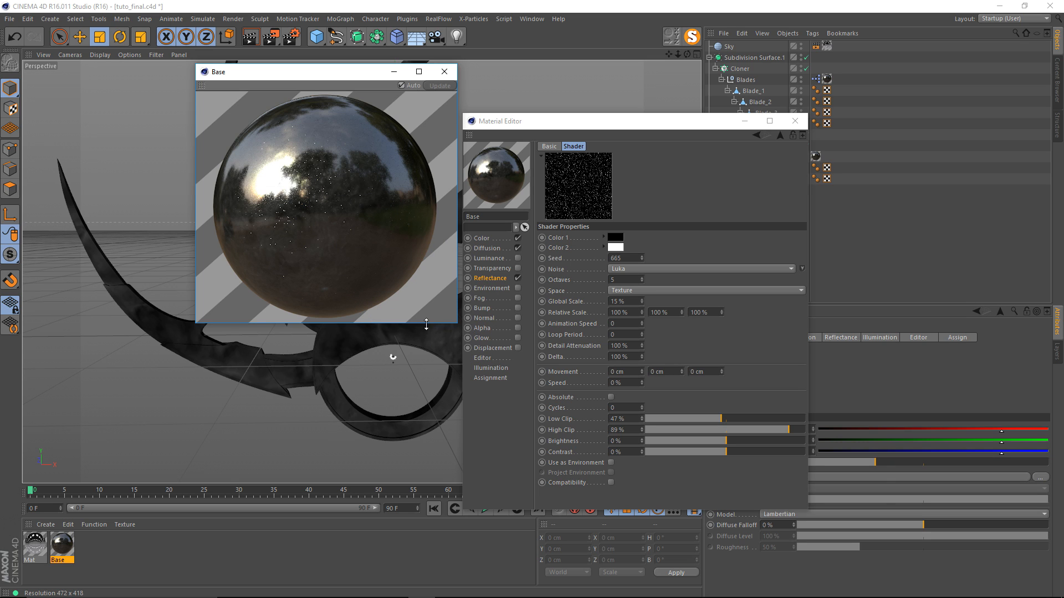
Step: Set Layer 2's blend mode to Add, shrink the material preview window, and move it and the material editor clear of the blades
left_click_drag(456, 323, 380, 265)
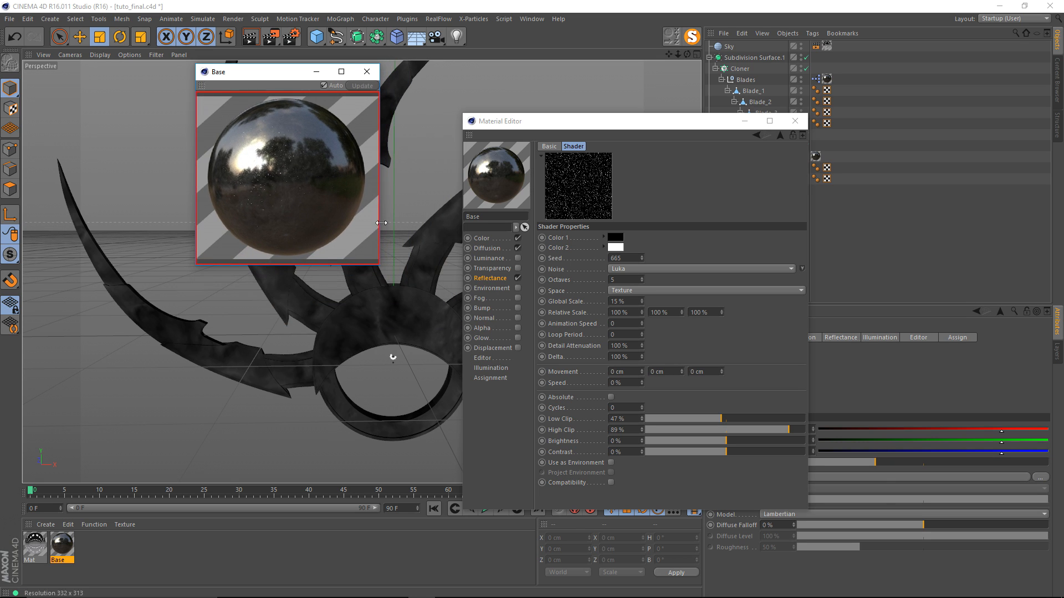
left_click_drag(247, 75, 255, 75)
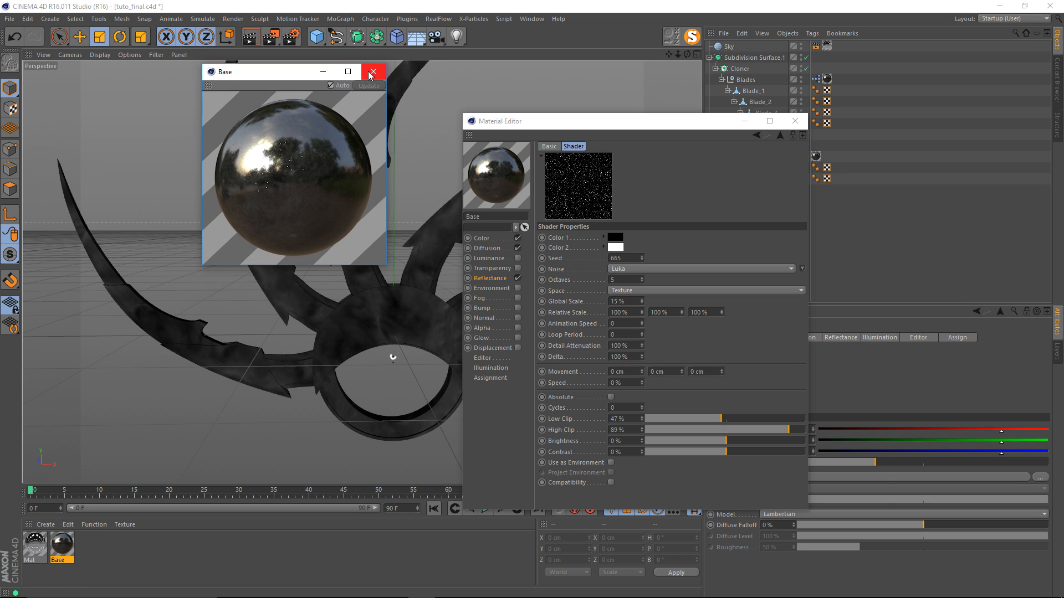
left_click(488, 278)
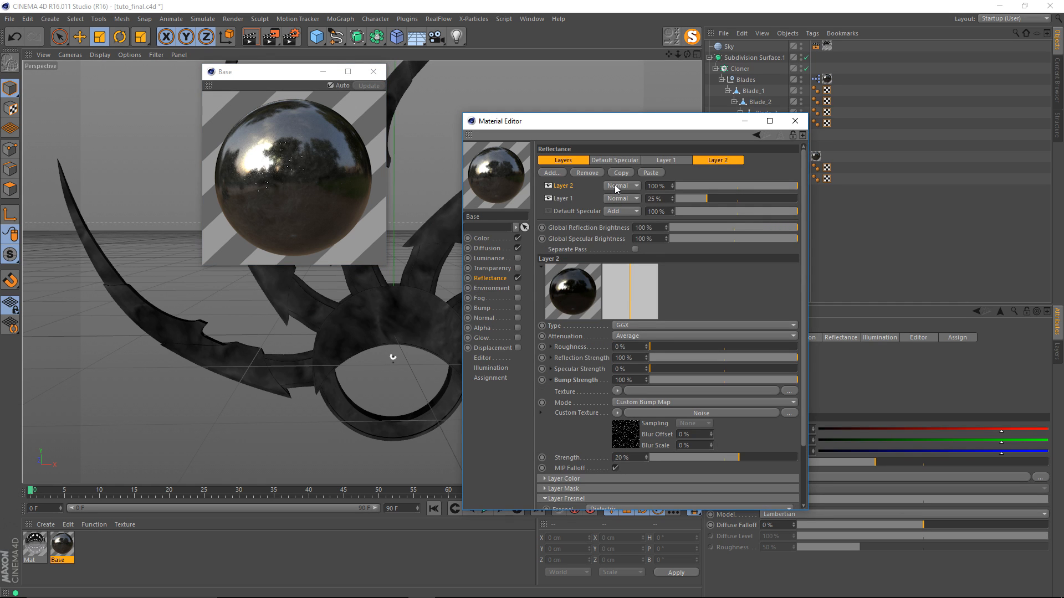
left_click(622, 208)
left_click_drag(280, 78, 718, 109)
left_click_drag(546, 121, 752, 123)
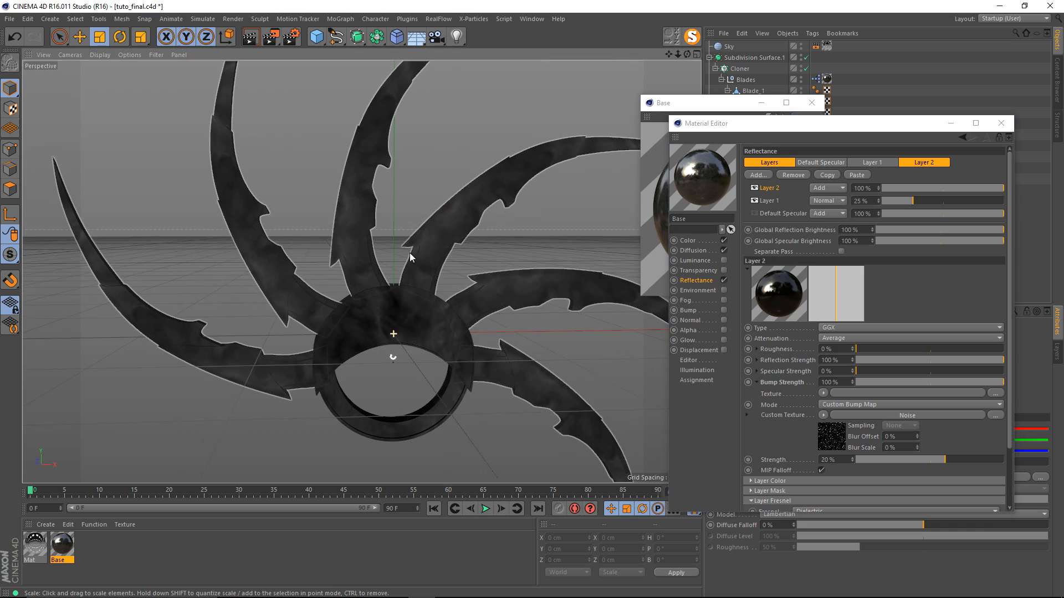
Step: Render the blades to the Picture Viewer with reflectance Layer 2 enabled and again with it disabled
key("shift+r")
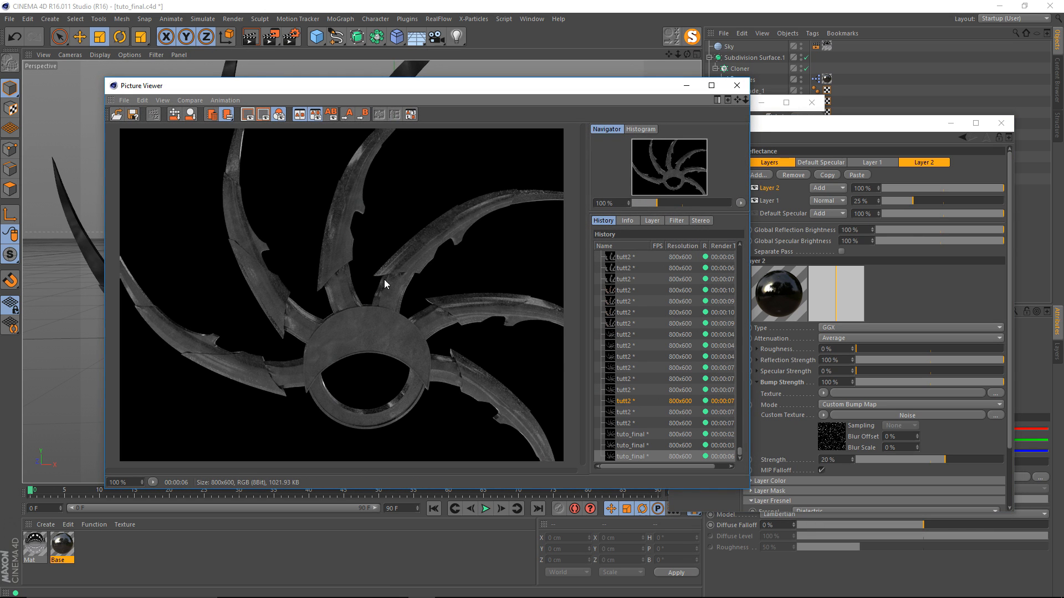
left_click(737, 85)
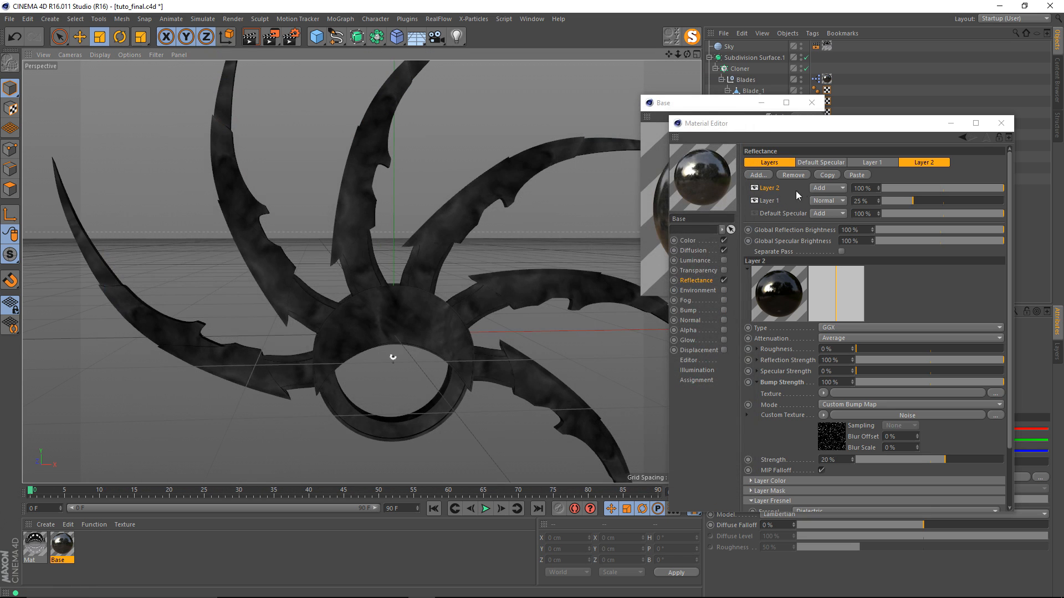
left_click(754, 188)
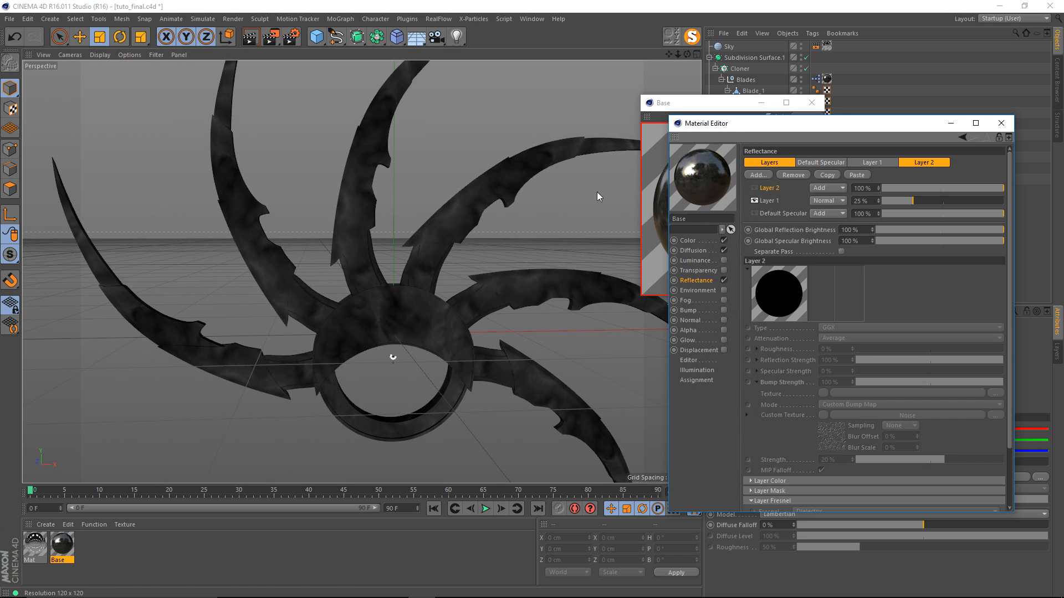
key("shift+r")
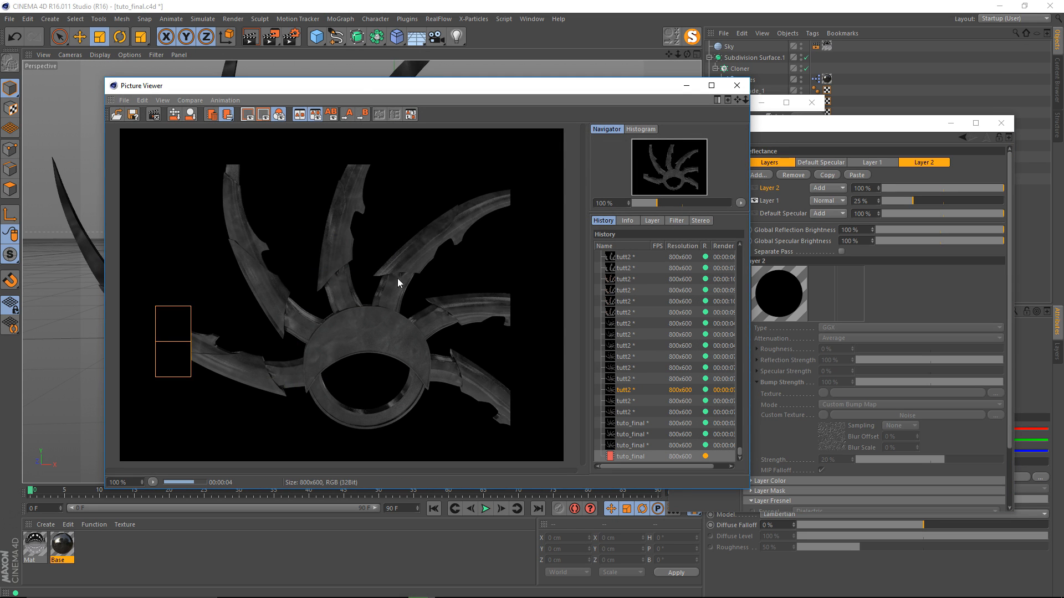
Step: Compare the two latest tuto_final renders in the maximized Picture Viewer by alternating between them, and close the viewer
double_click(350, 91)
key("Up")
key("Down")
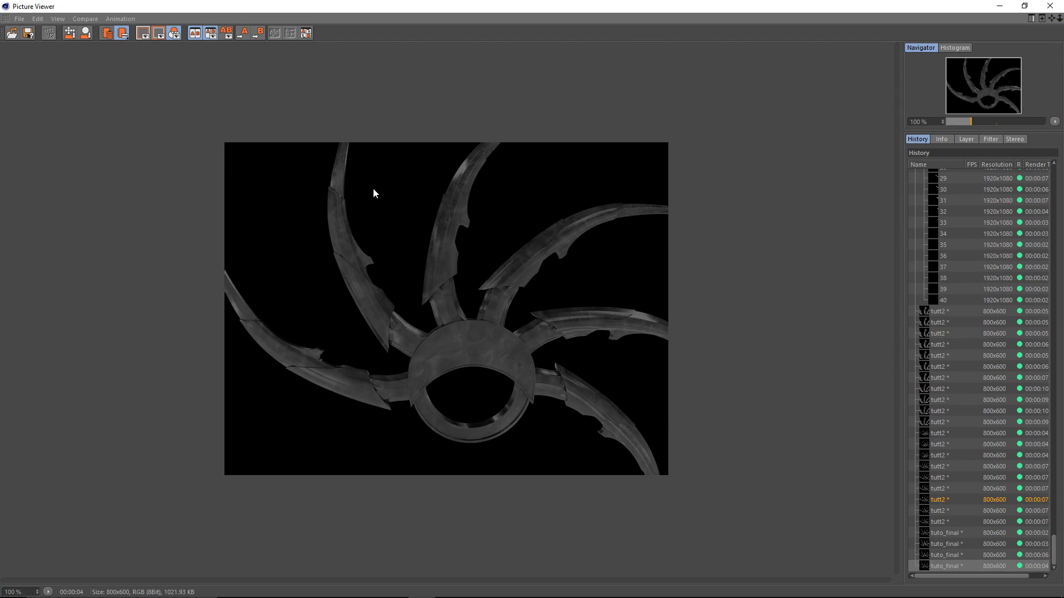
key("Up")
key("Down")
key("Up")
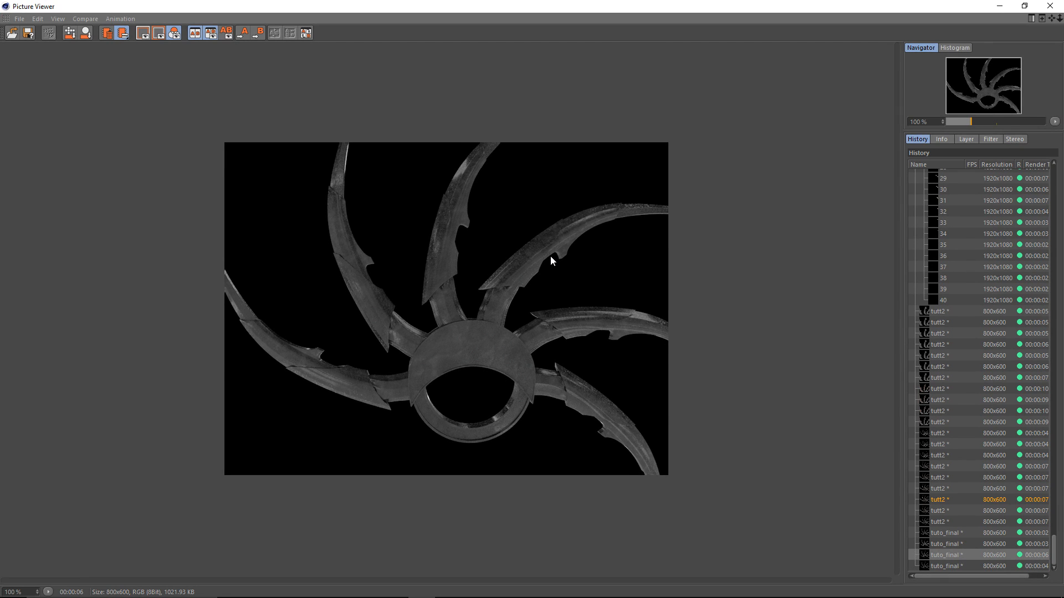
key("Down")
key("Up")
key("Down")
key("Up")
key("Down")
key("Up")
key("Down")
key("Up")
key("Down")
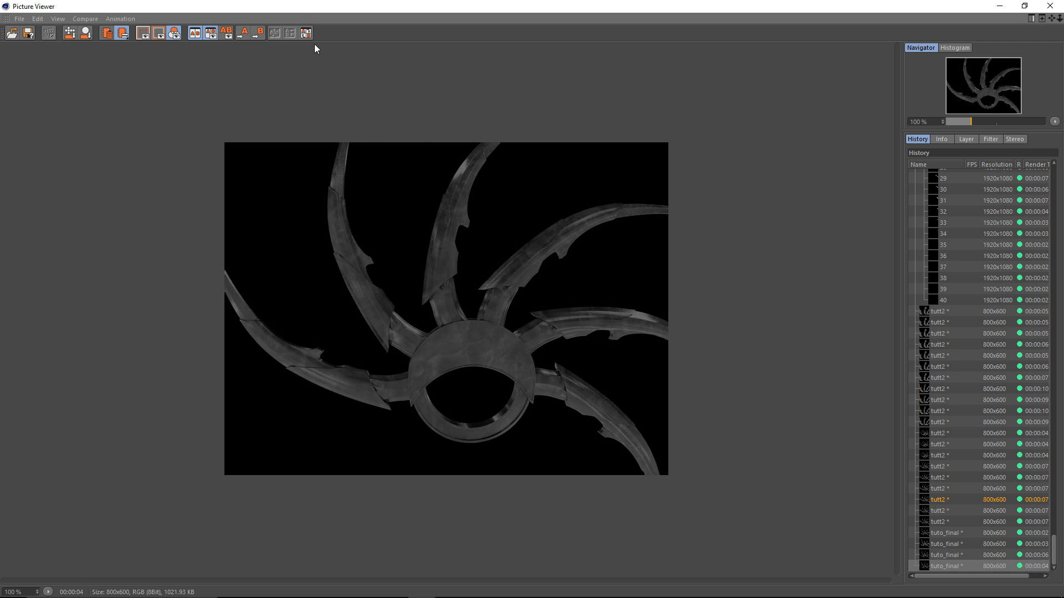
double_click(297, 7)
left_click(703, 64)
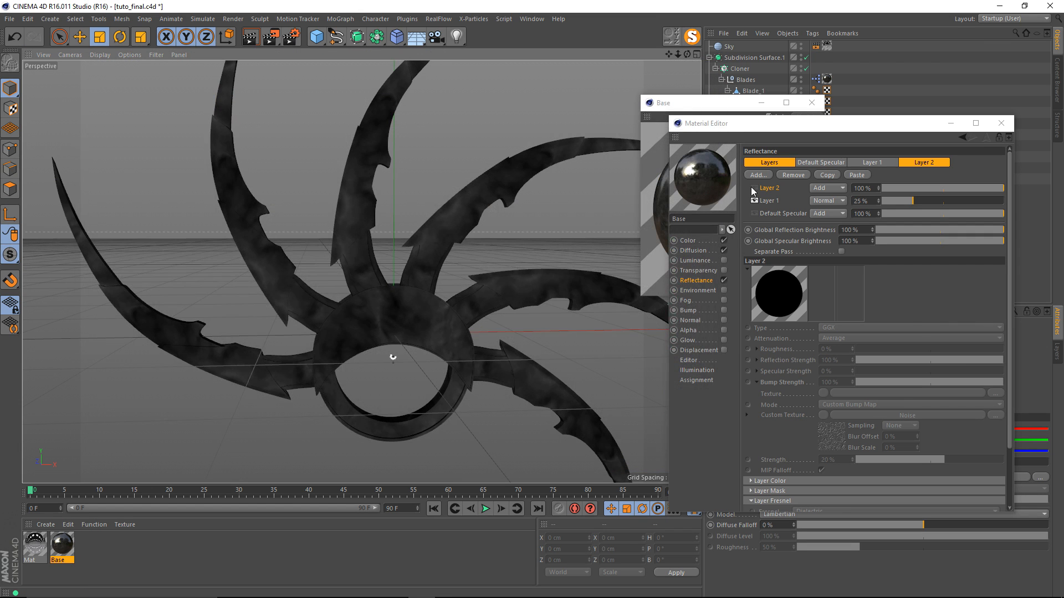
Step: Re-enable reflectance Layer 2 of the Base material and close the material editor and preview windows
left_click(754, 188)
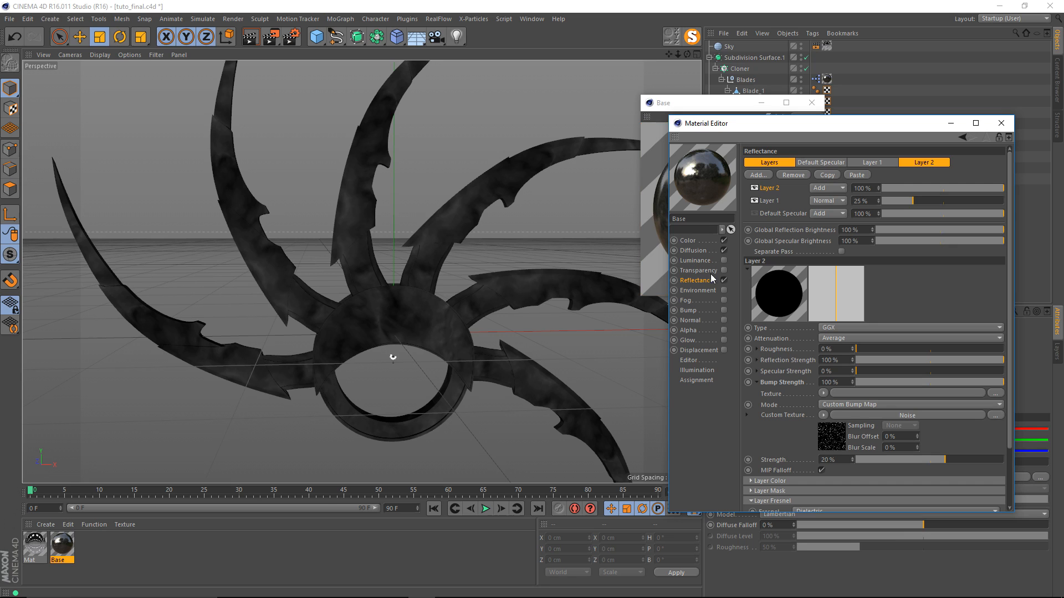
left_click(1001, 123)
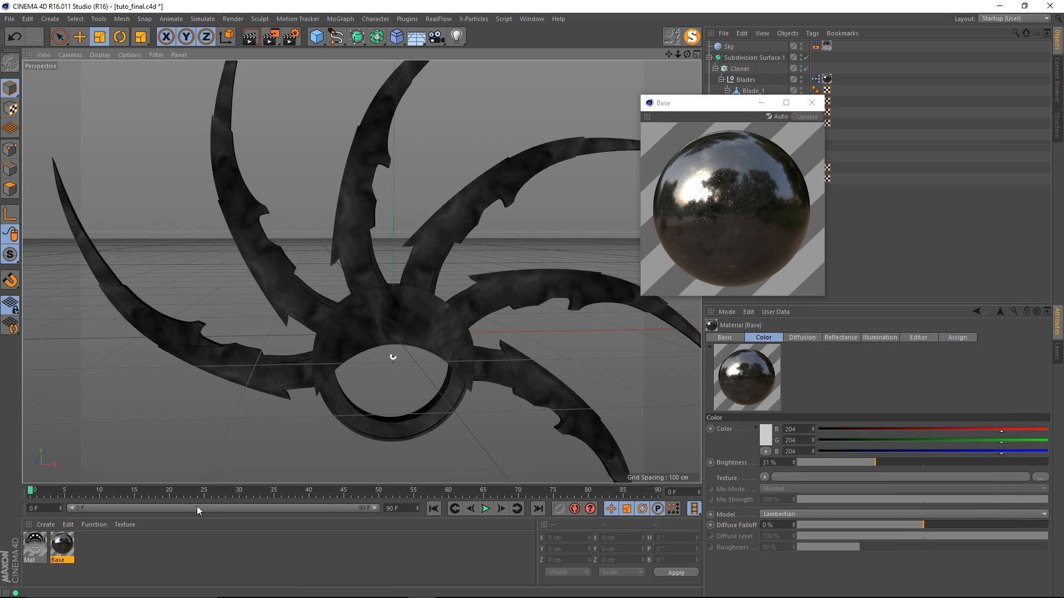
left_click(812, 103)
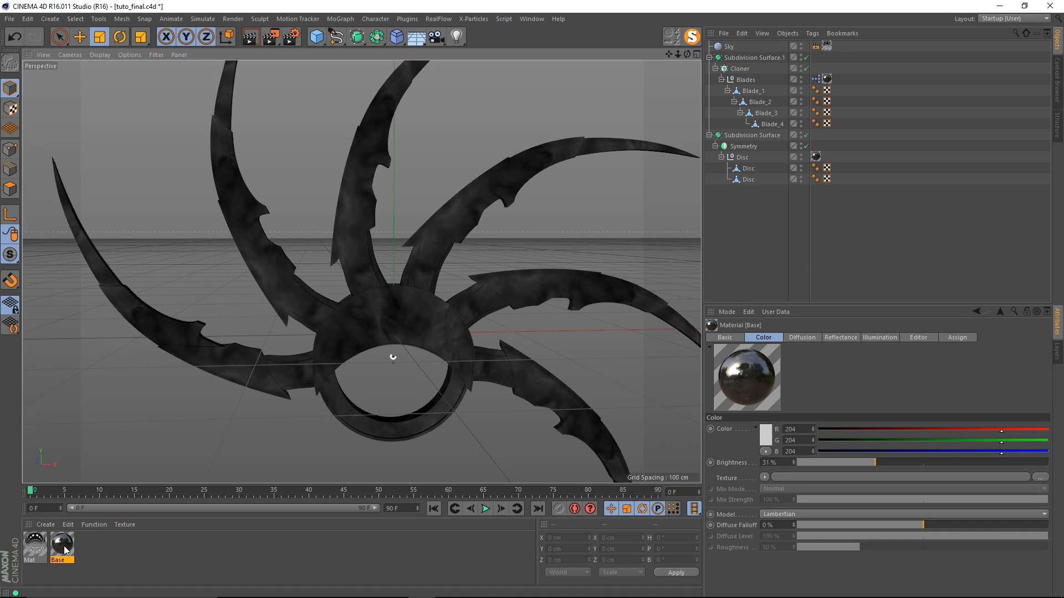
Step: Duplicate the Base material and rename the copy as Rust
left_click_drag(65, 549, 86, 550, "ctrl")
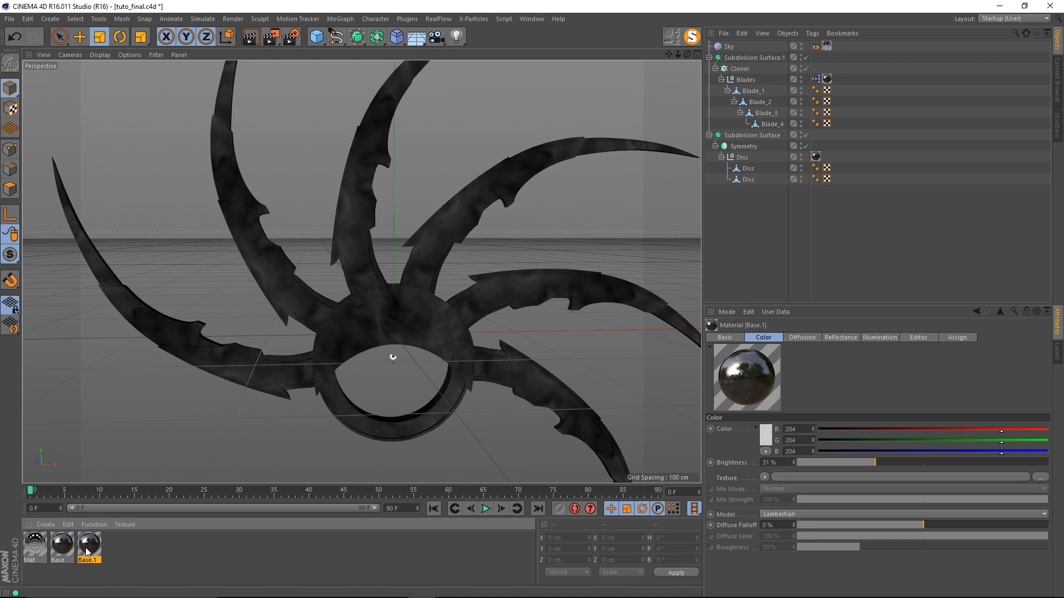
double_click(86, 550)
double_click(213, 170)
type("Rust")
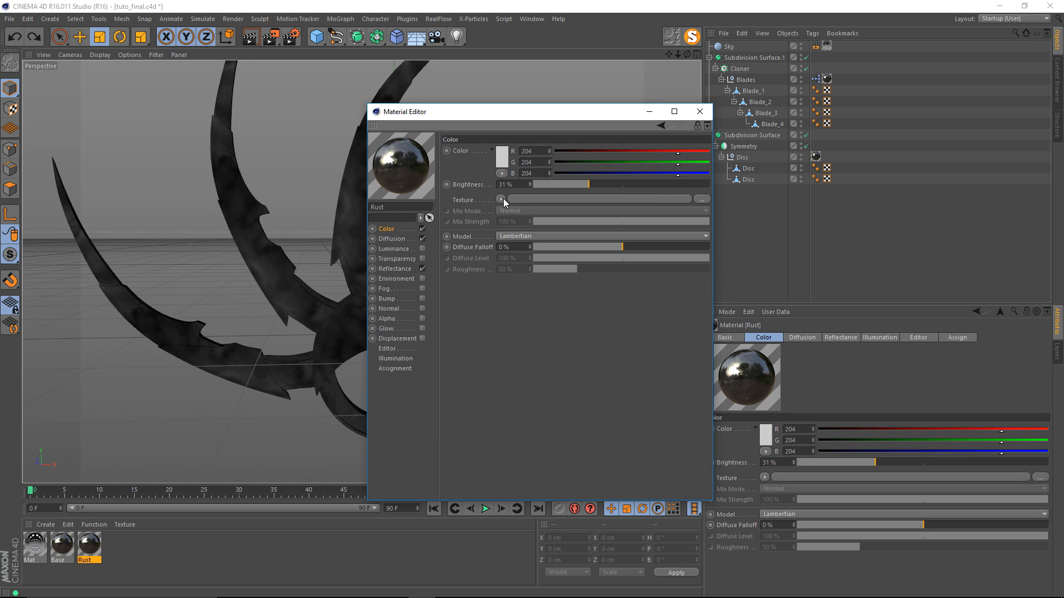
Step: Load a Noise shader into the Rust material's Color texture and set its noise type to Luka
left_click(502, 199)
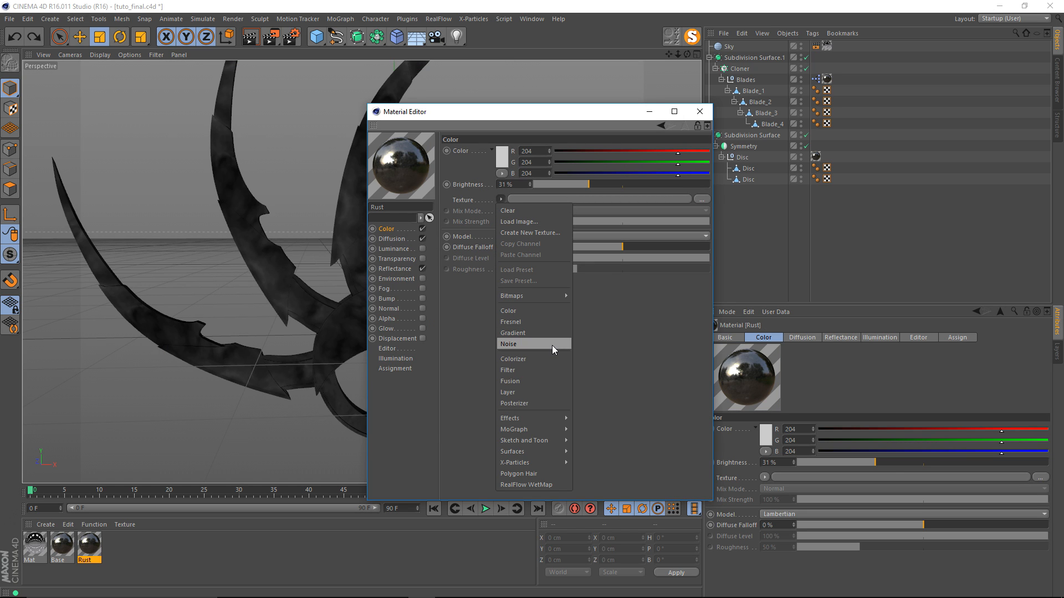
left_click(552, 345)
left_click(512, 223)
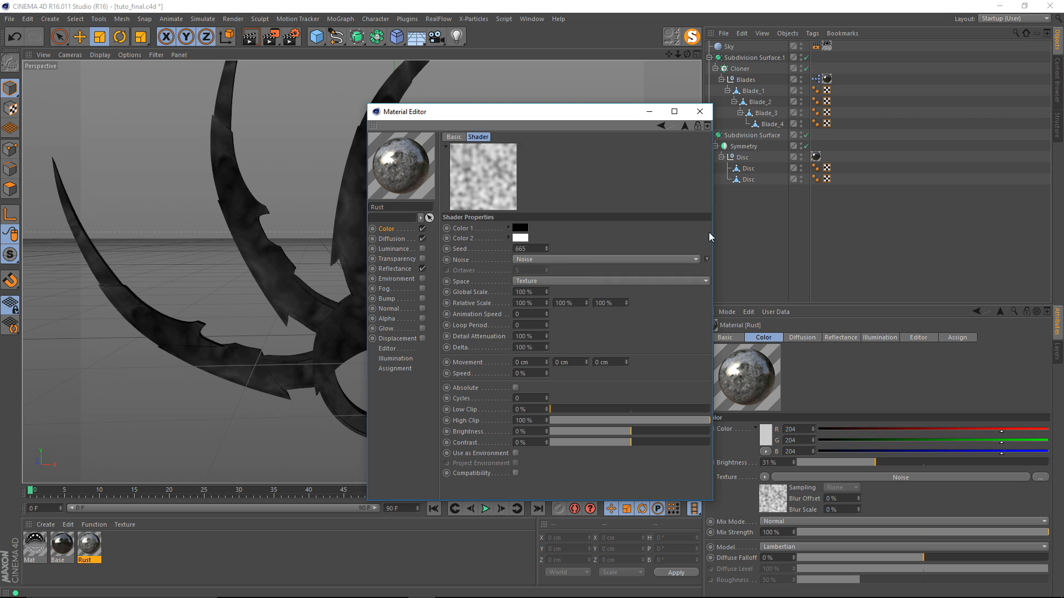
left_click(706, 260)
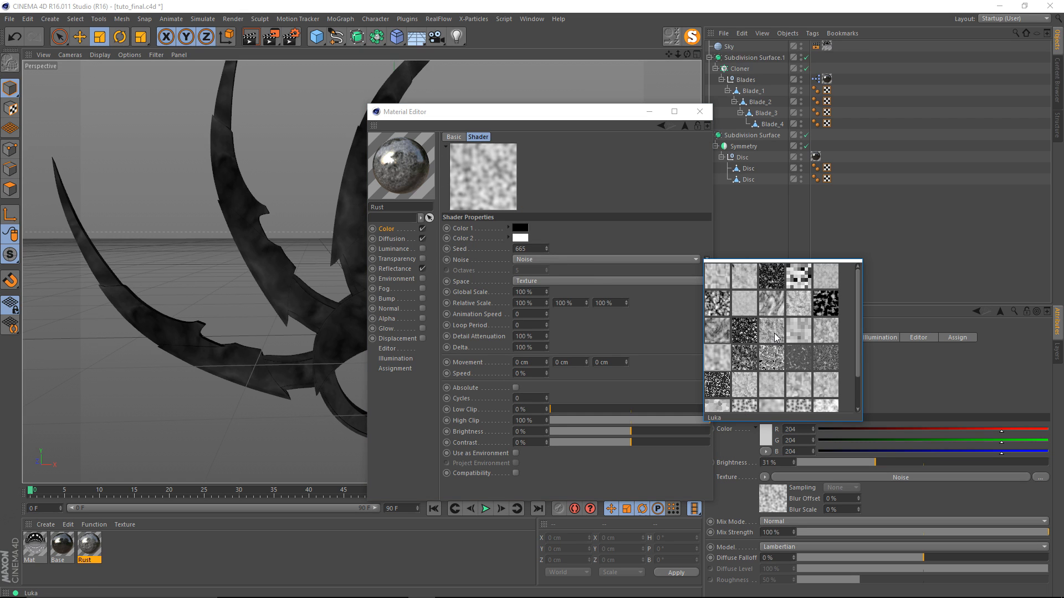
left_click(757, 343)
Step: Set the Luka noise's Color 2 to a dark brown with RGB 72, 45, 23
left_click(520, 238)
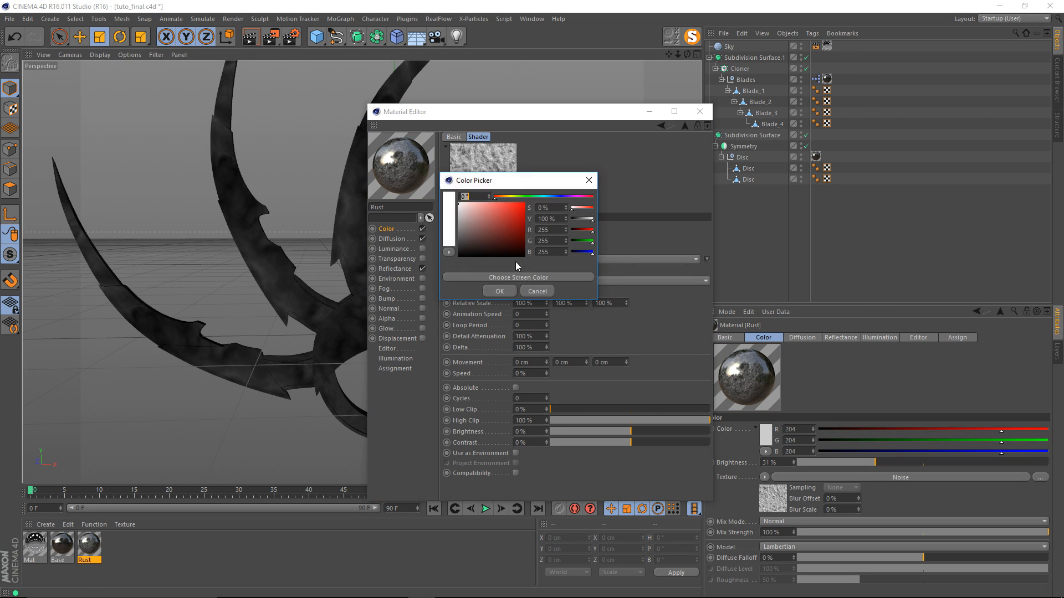
left_click(484, 227)
left_click(504, 196)
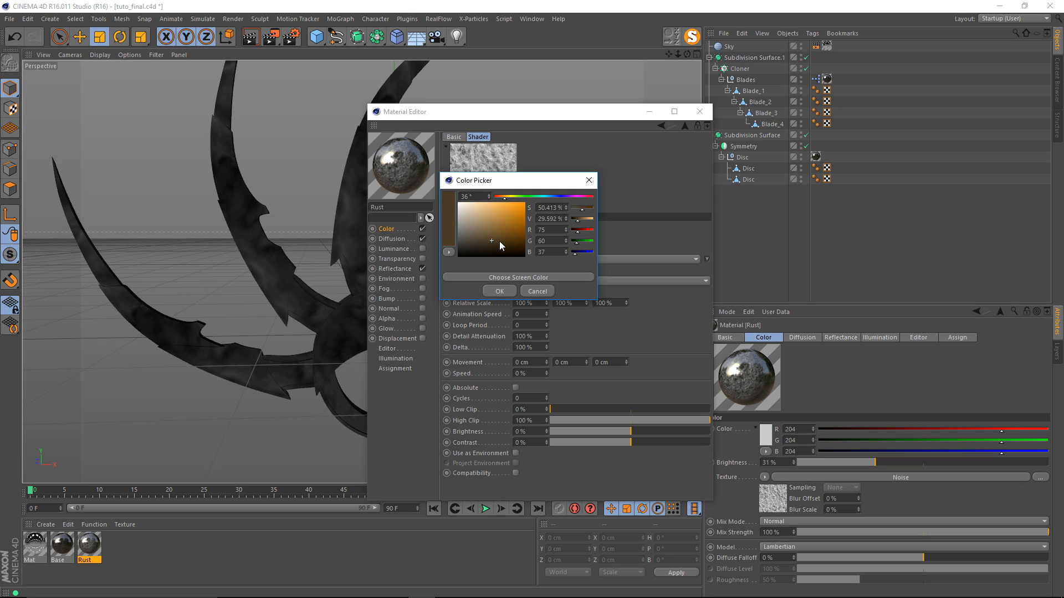
left_click_drag(500, 241, 505, 243)
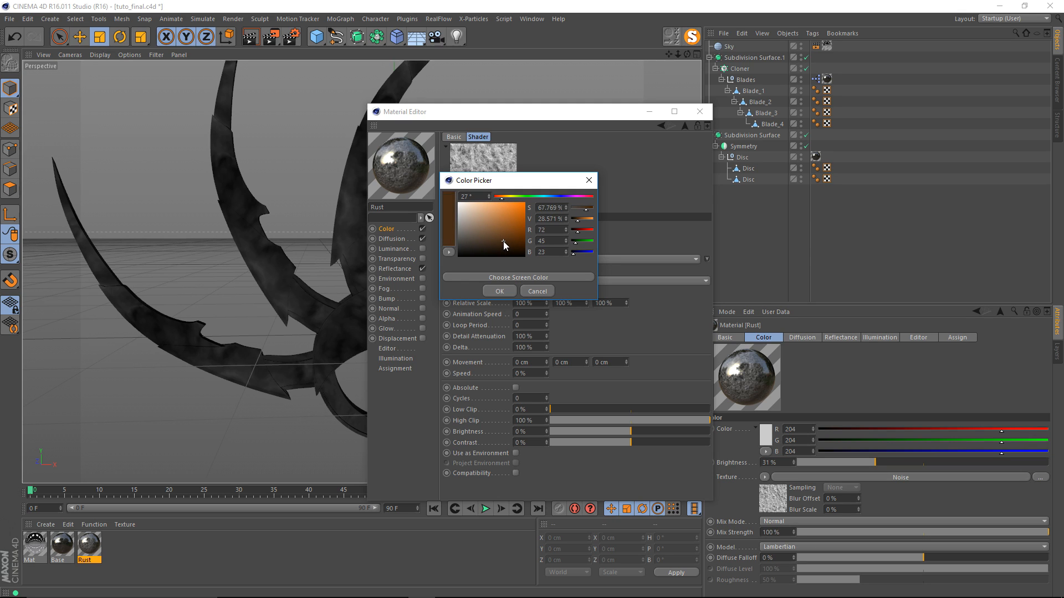
key("Return")
Step: Set the Luka noise's Color 1 to an ochre with RGB 119, 94, 34
left_click(521, 232)
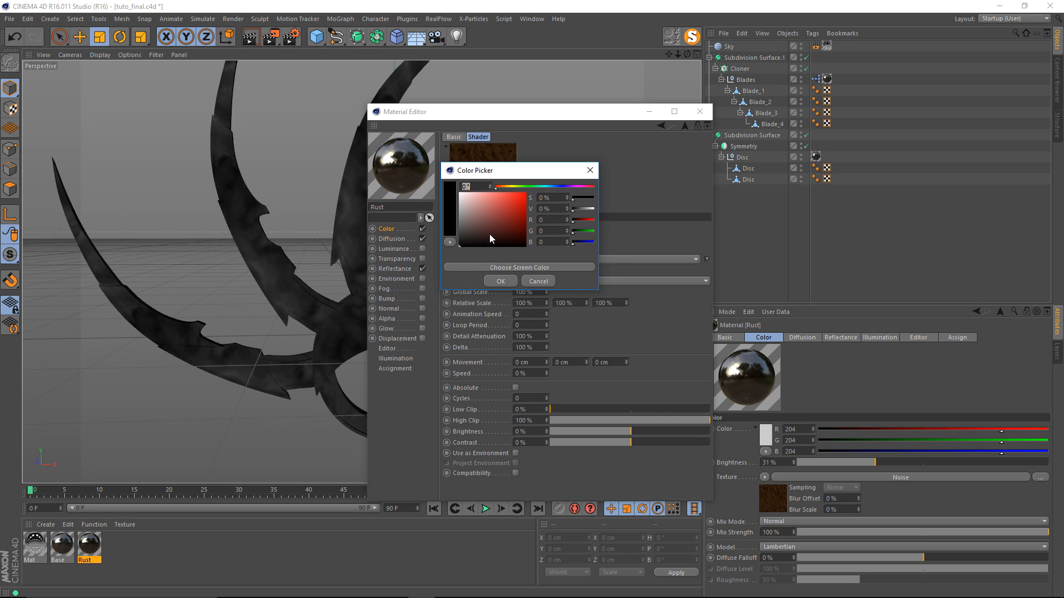
left_click_drag(490, 234, 506, 221)
left_click(505, 188)
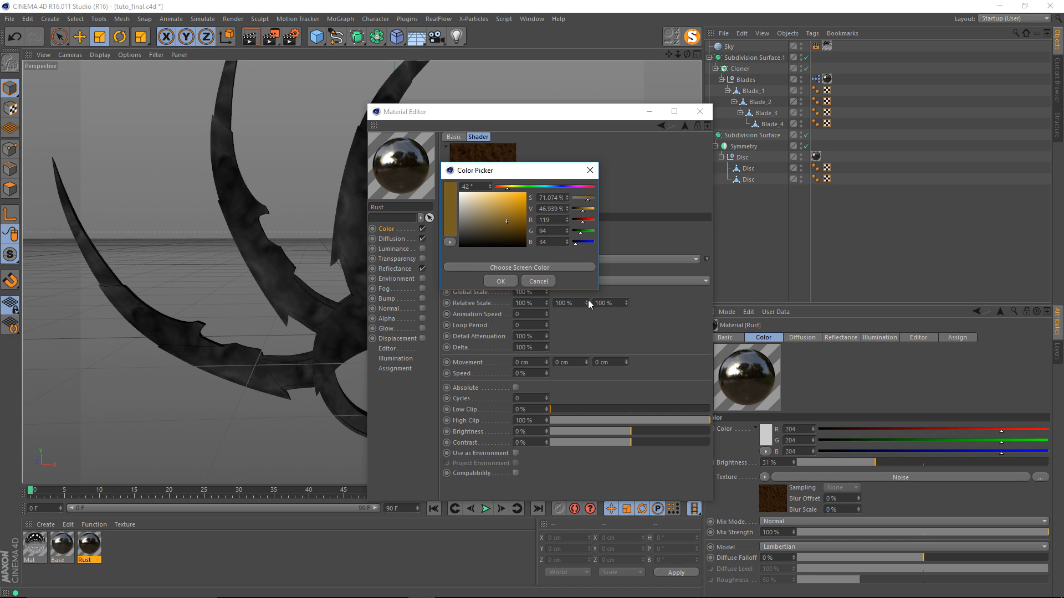
left_click(504, 283)
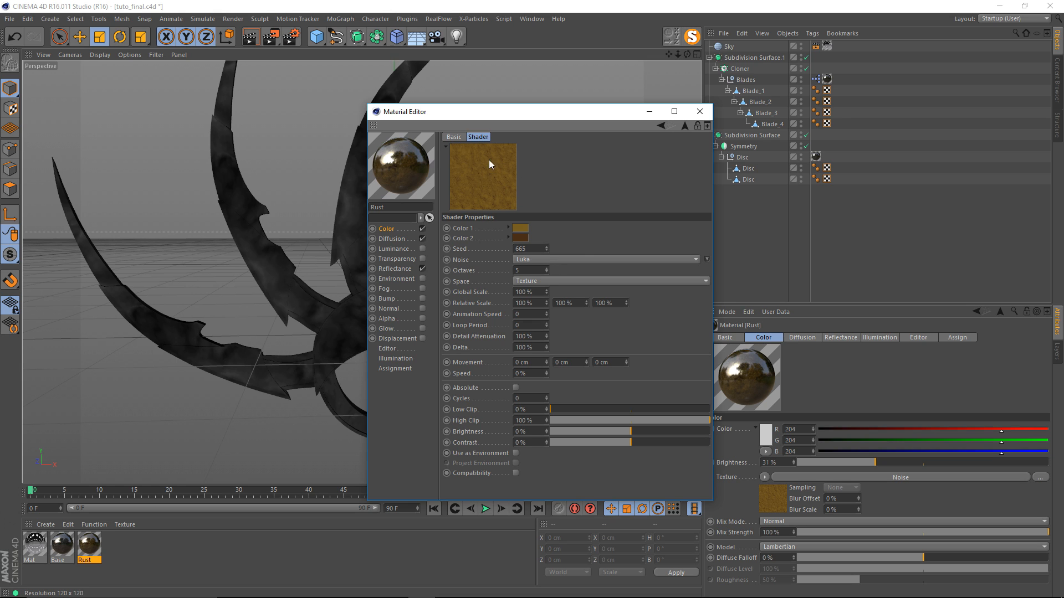
Step: Shift the noise's Color 1 to a more orange brown with RGB 111, 73, 29
left_click(521, 228)
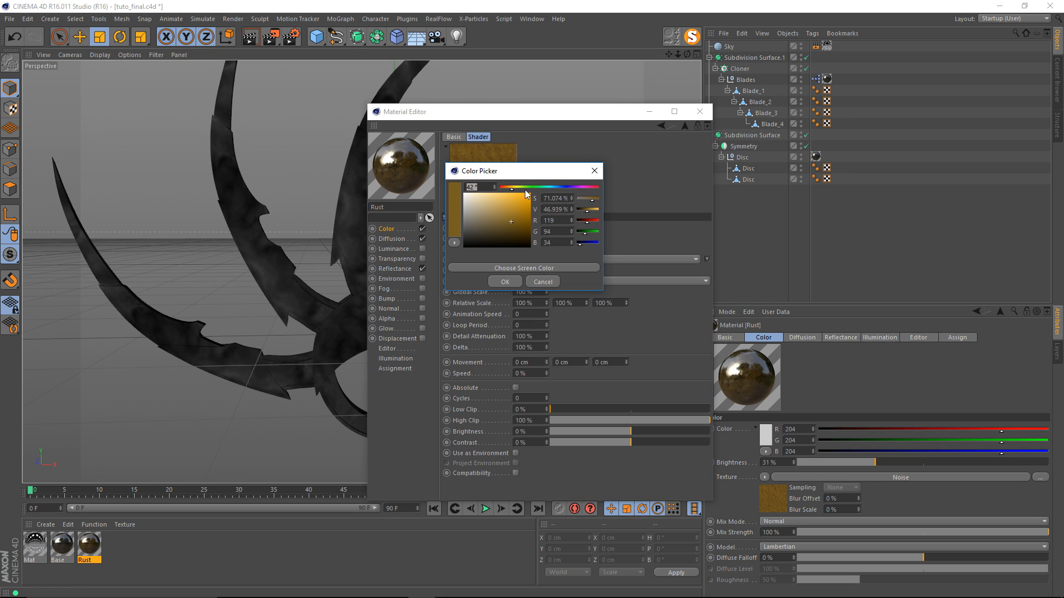
left_click(510, 188)
left_click(514, 223)
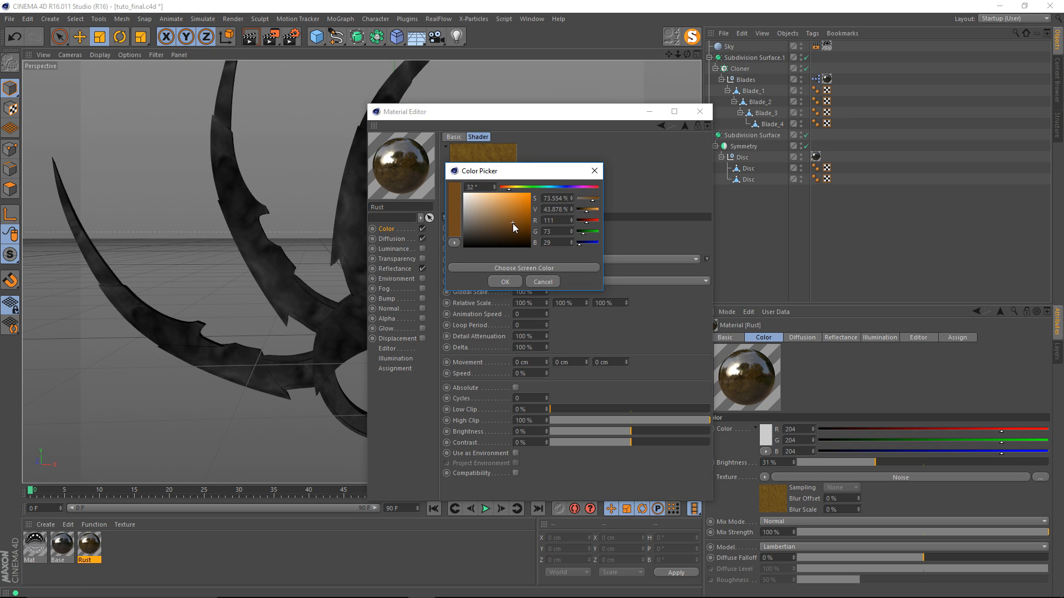
left_click(504, 282)
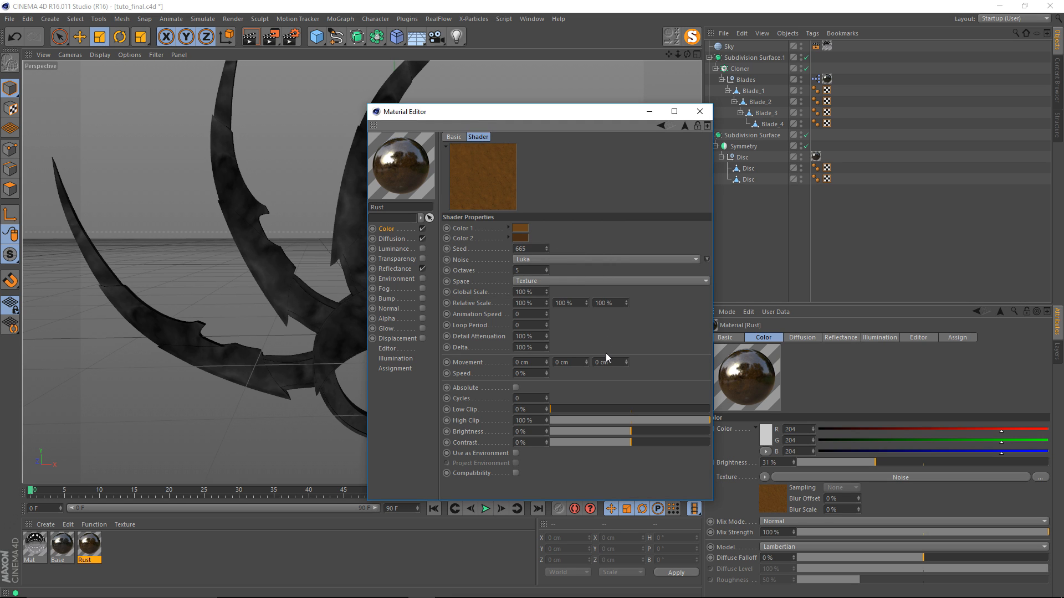
Step: Set the Rust color noise's Low Clip to 0% and High Clip to 69%
left_click_drag(562, 409, 580, 408)
left_click_drag(683, 421, 677, 421)
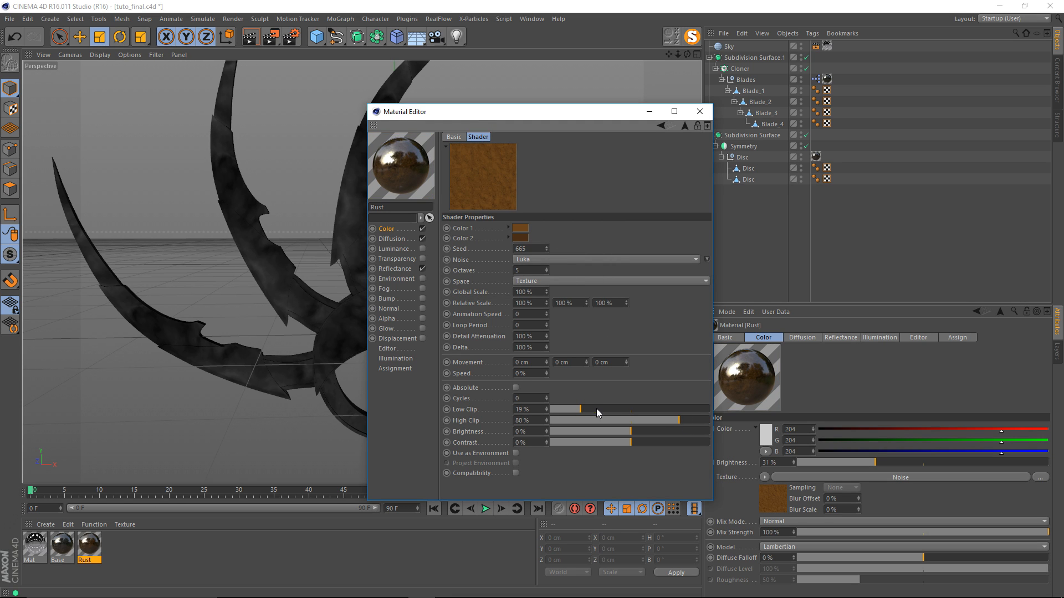
left_click_drag(578, 409, 548, 409)
left_click_drag(689, 420, 660, 423)
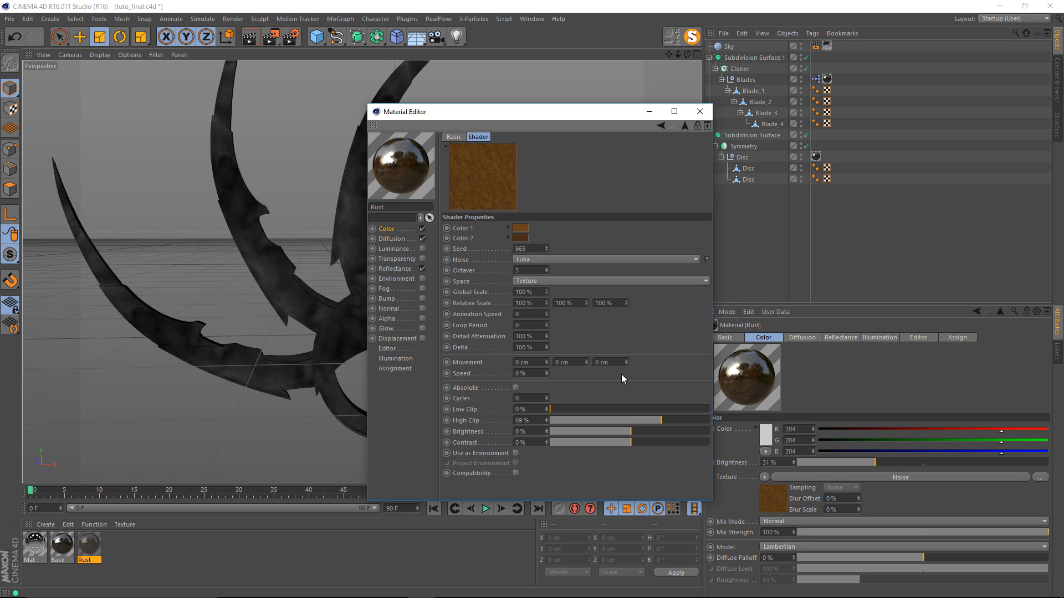
Step: Nest the Rust material's color noise inside a Layer shader and open that shader's layer list
left_click(389, 228)
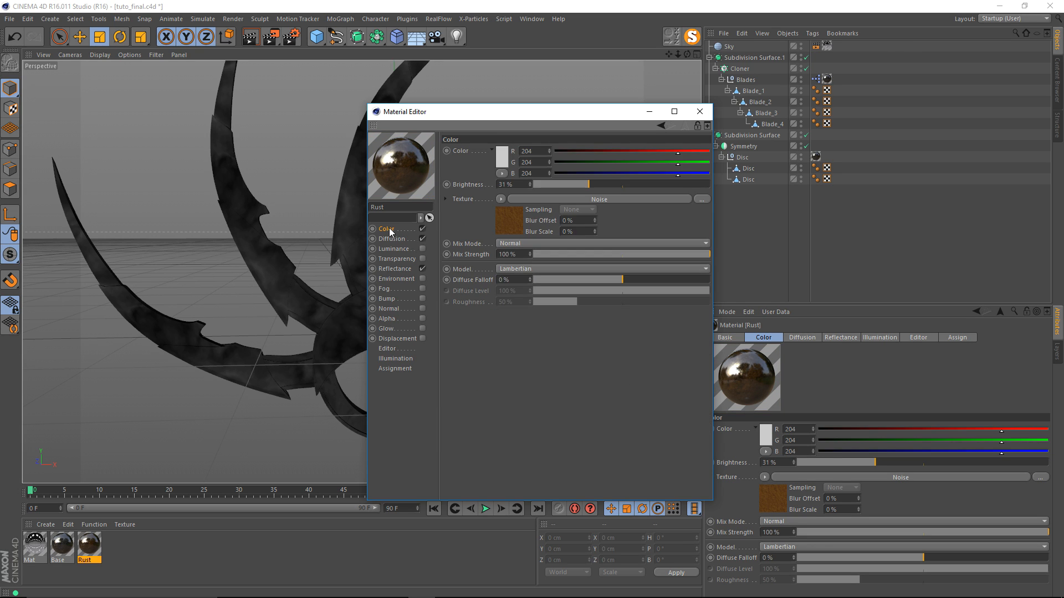
left_click(500, 199)
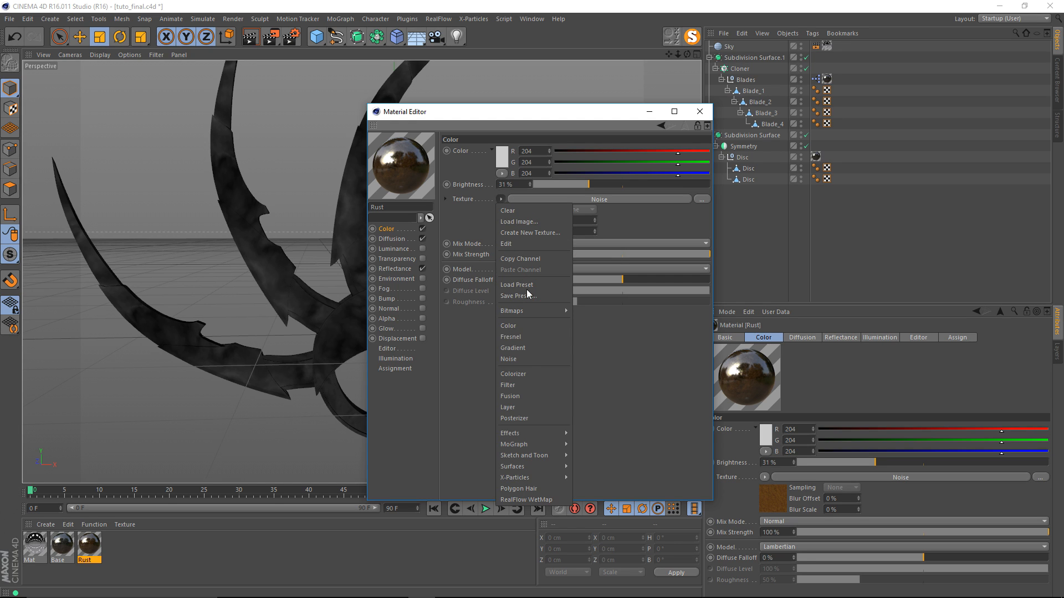
left_click(527, 408)
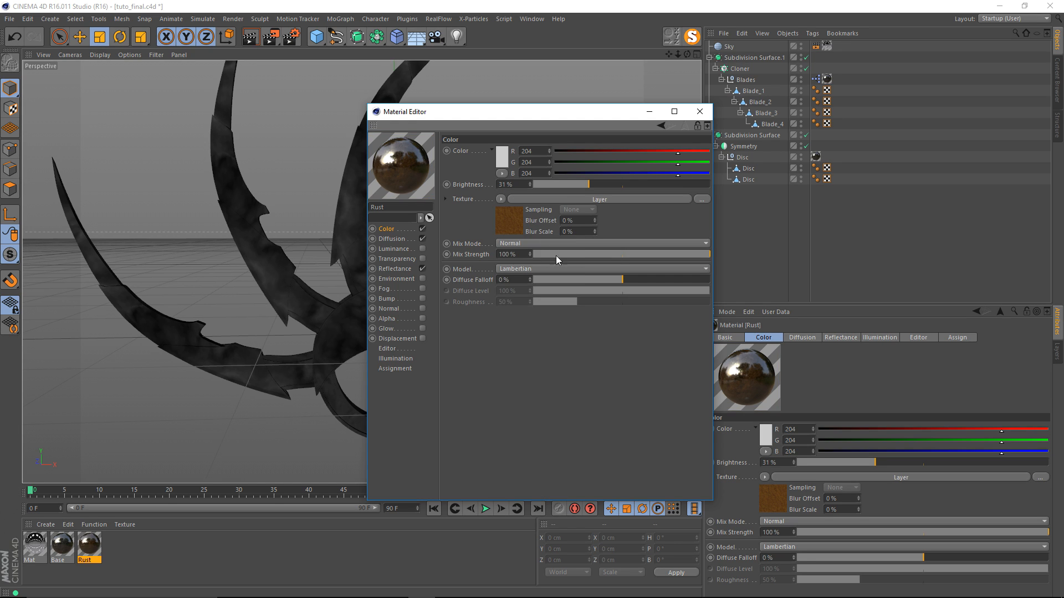
left_click(517, 223)
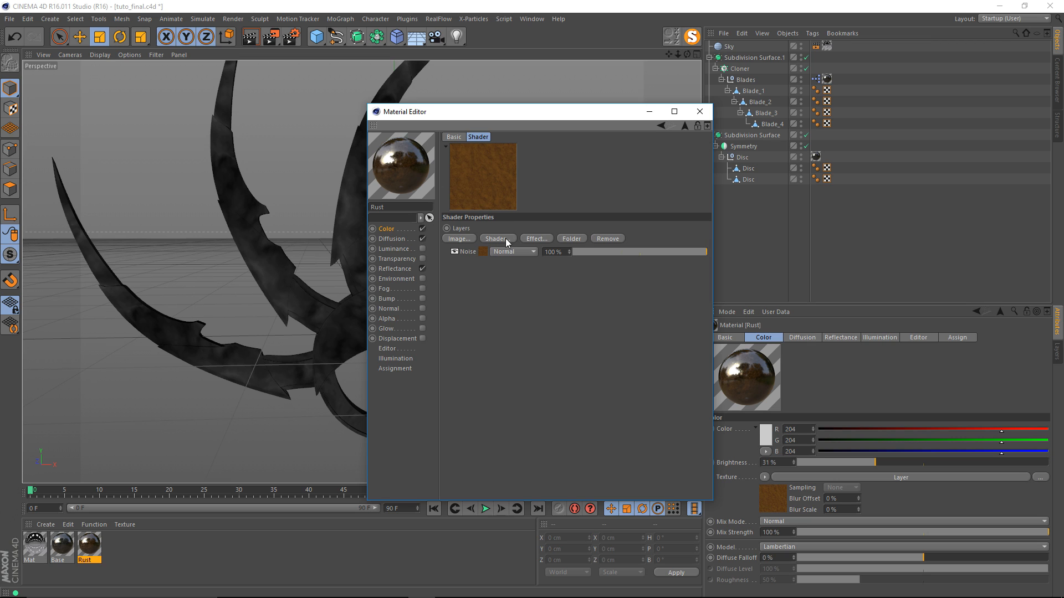
Step: Add a Brightness / Contrast / Gamma effect above the noise in the Rust color's Layer shader and set its Contrast to 5%
left_click(536, 241)
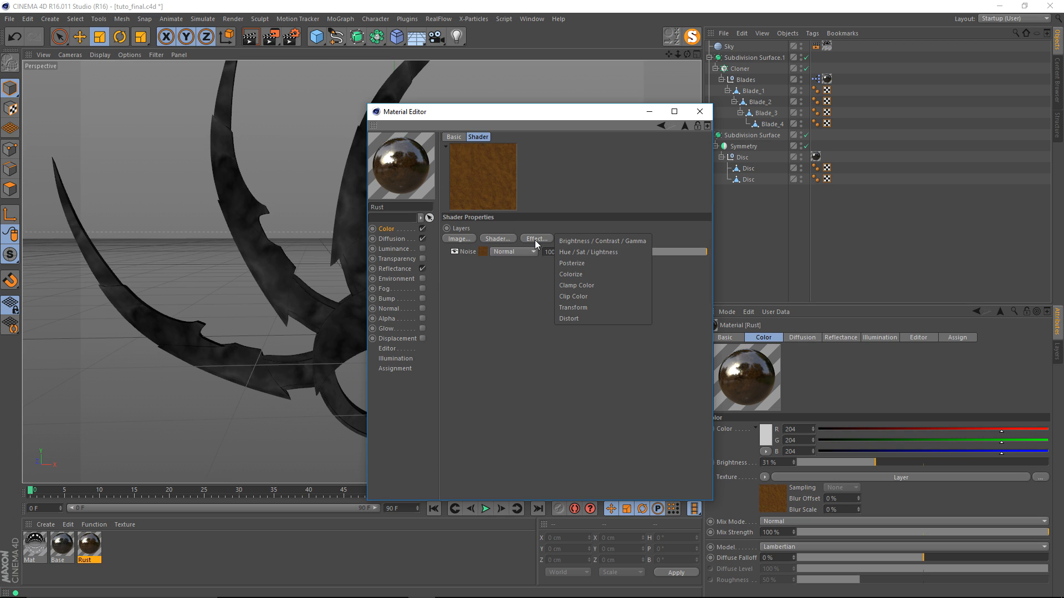
left_click(579, 239)
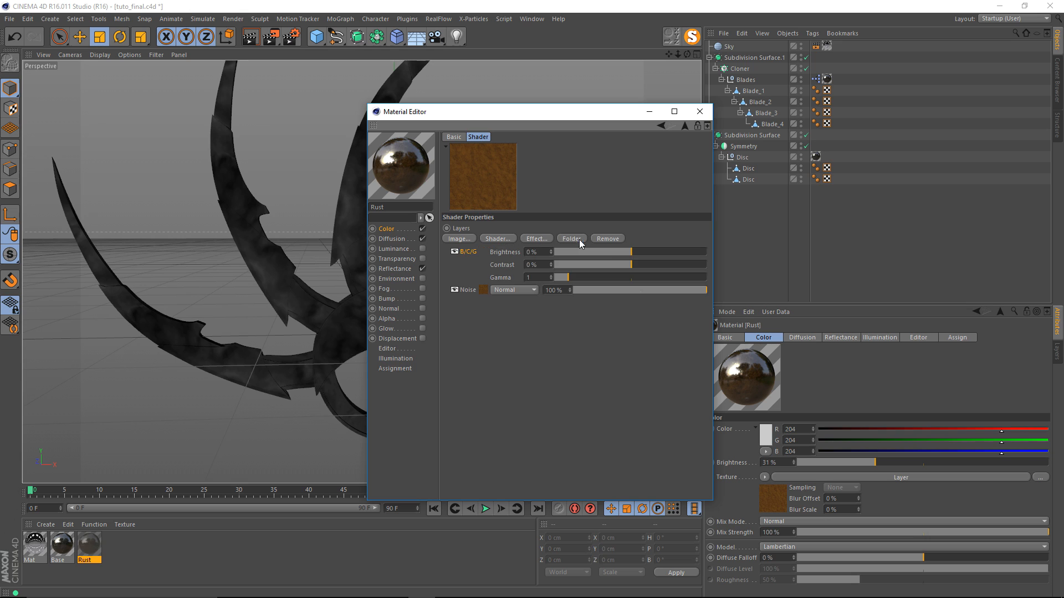
left_click(552, 262)
left_click(551, 263)
left_click(552, 263)
left_click(552, 263)
left_click(552, 263)
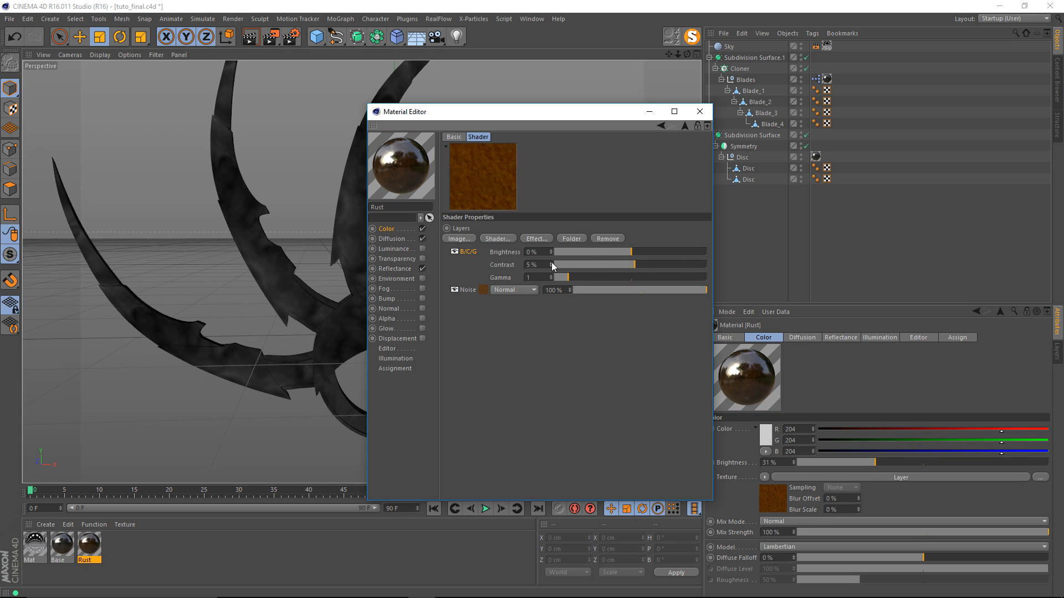
left_click(551, 266)
Step: Enable the Rust material's Alpha channel, load a Noise shader as its texture and open that shader's properties
left_click_drag(467, 118, 484, 117)
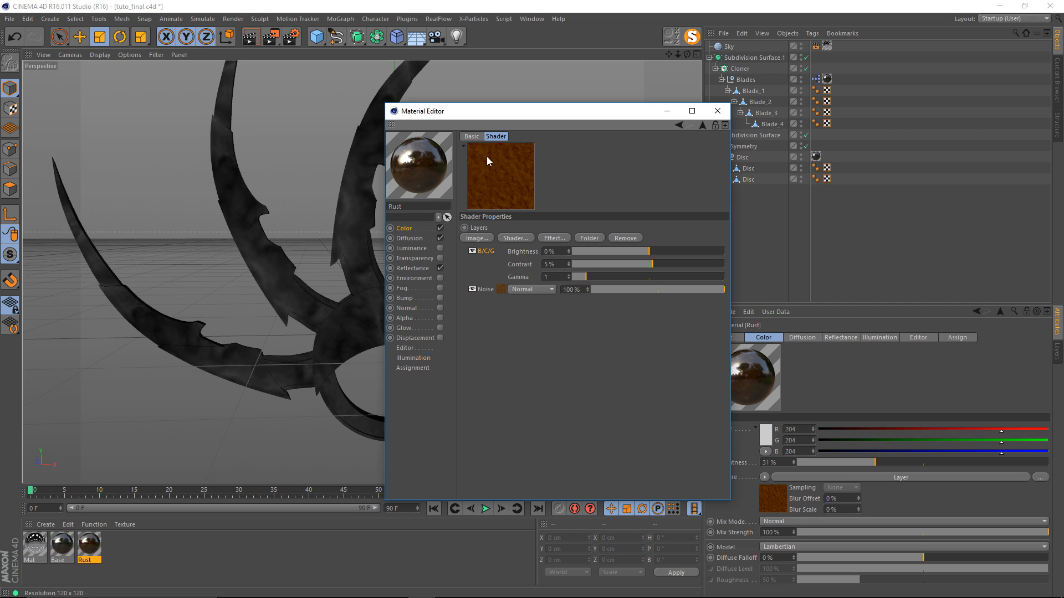
left_click_drag(450, 111, 357, 97)
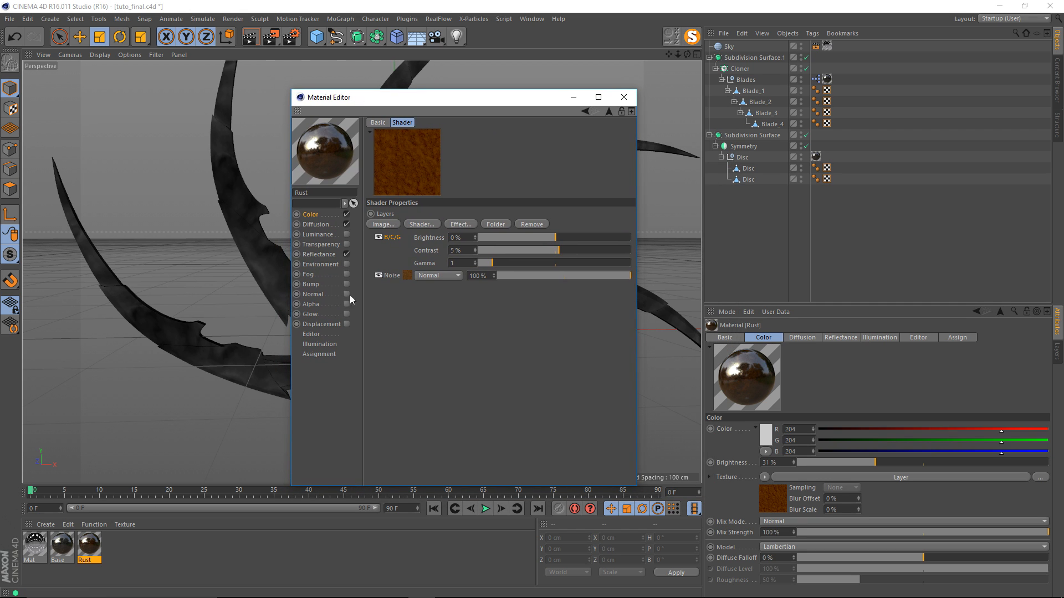
left_click(316, 304)
left_click(347, 303)
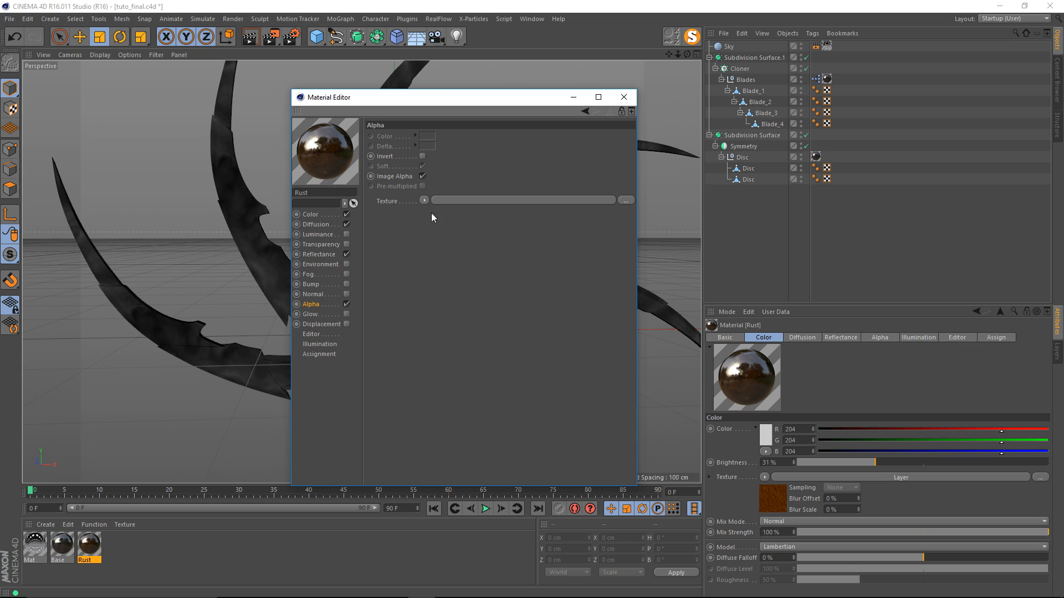
left_click(425, 200)
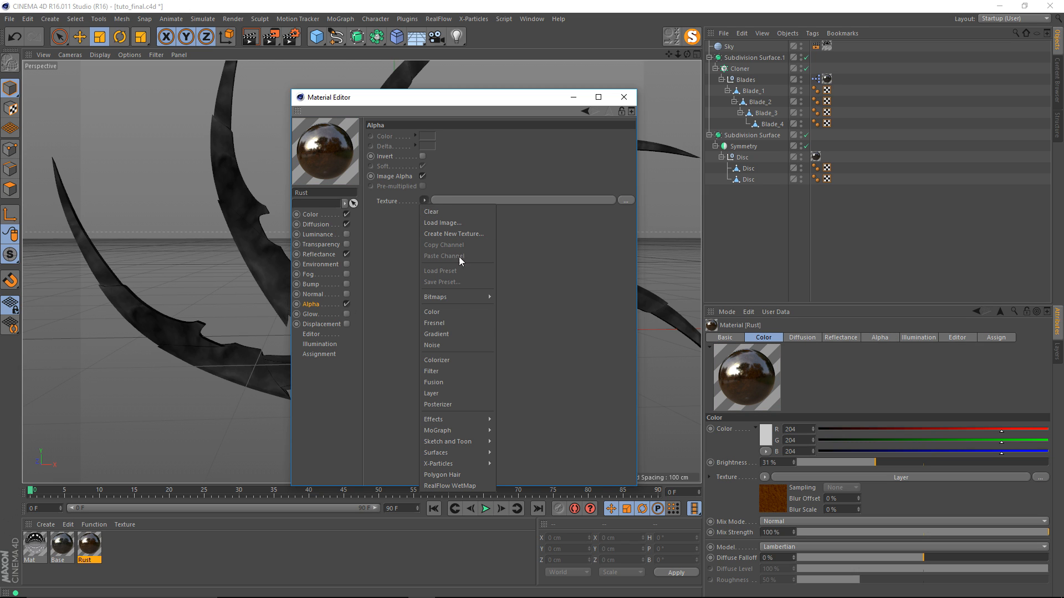
left_click(450, 343)
left_click(436, 222)
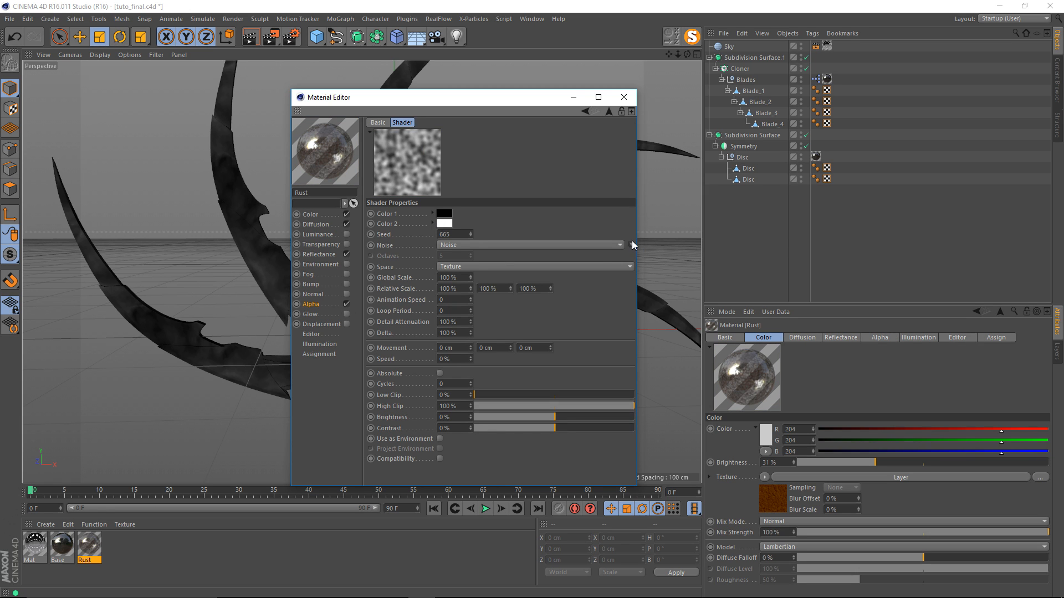
Step: Set the alpha noise type to Luka and its Global Scale to 176%
left_click(631, 245)
left_click(687, 318)
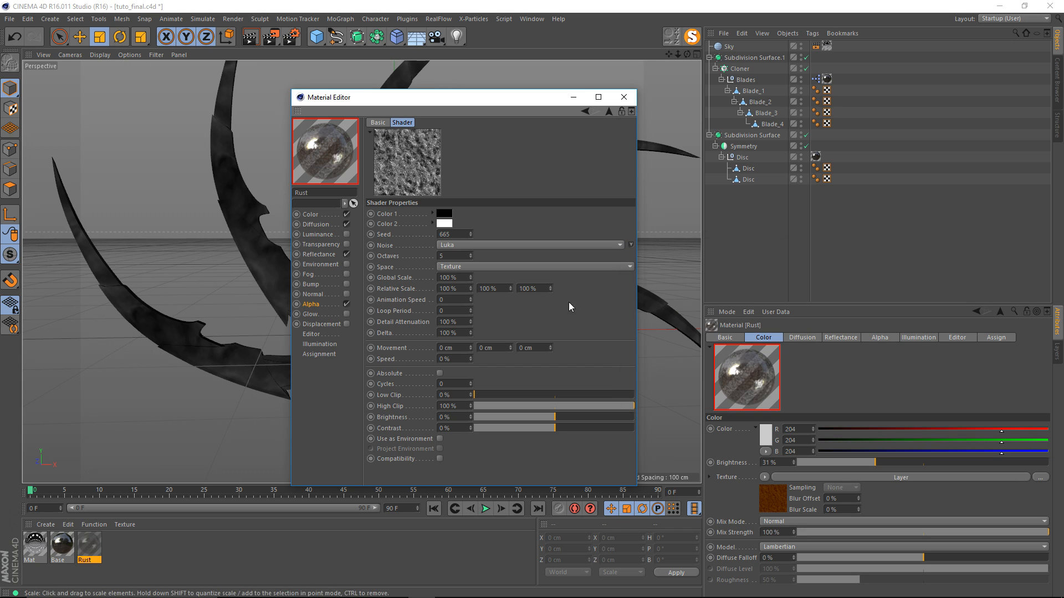
mouse_move(471, 277)
left_mouse_down()
mouse_move(471, 261)
mouse_move(471, 278)
left_mouse_up()
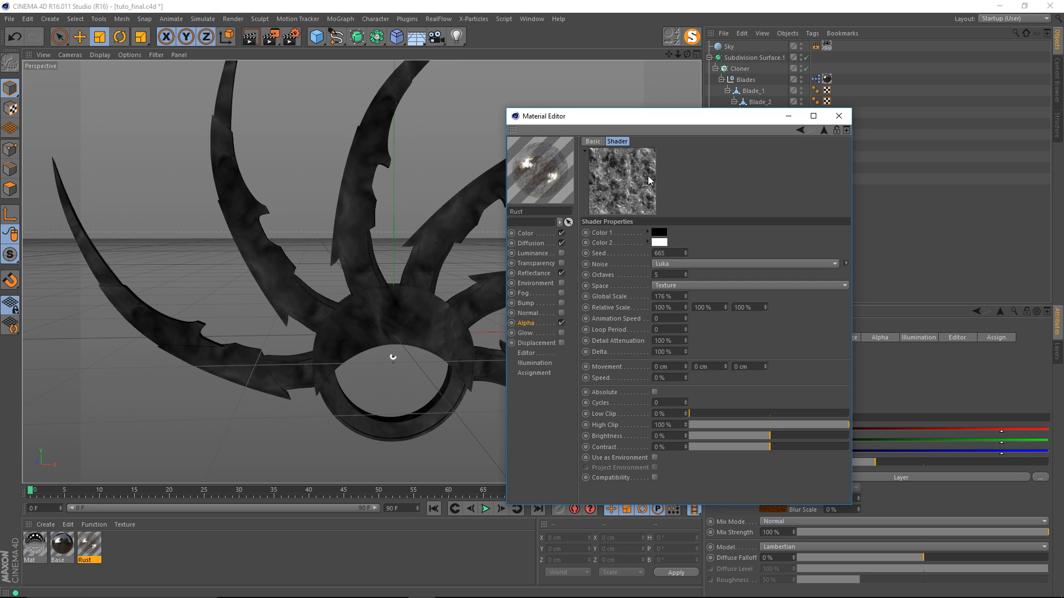
Step: Apply the Rust material to the Blades object on top of its Base material and close the Material Editor
left_click_drag(541, 117, 475, 419)
left_click_drag(86, 551, 752, 81)
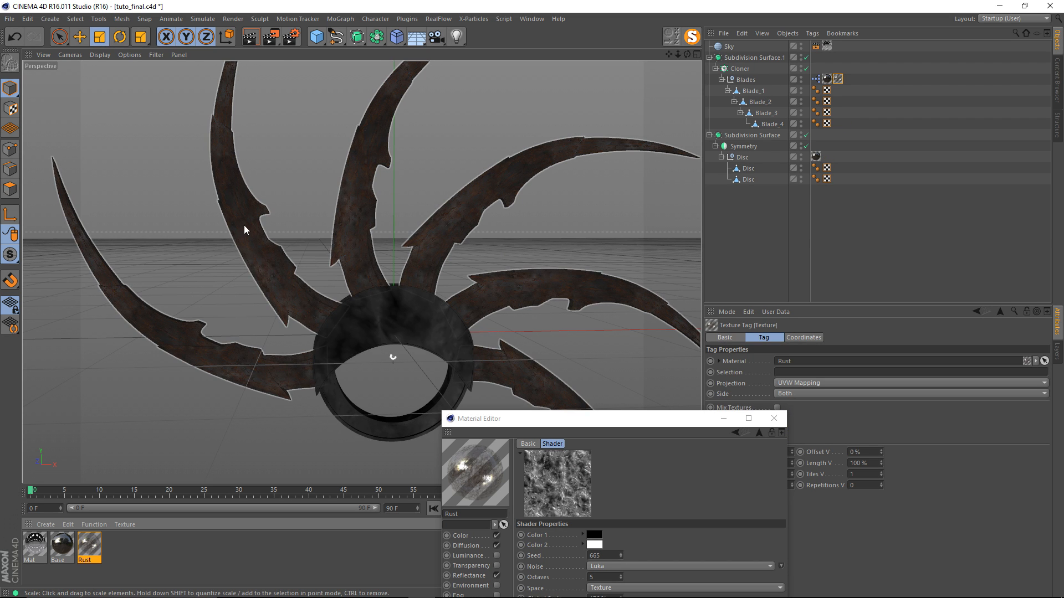
left_click_drag(242, 225, 379, 213, "alt")
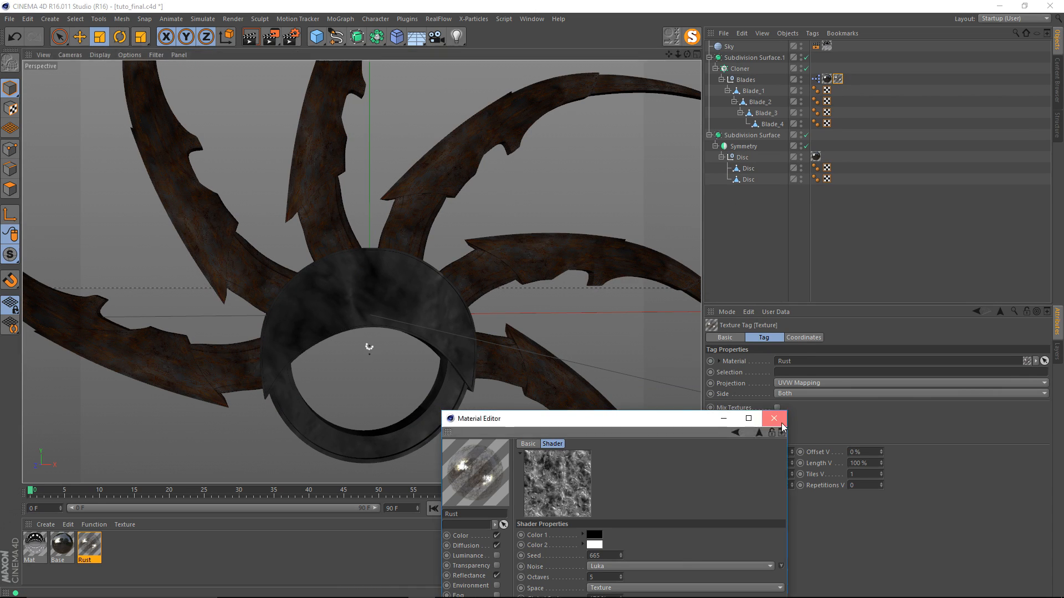
left_click(774, 419)
Step: Set the Blades' Rust texture tag projection to Cubic and enable Seamless
left_click(794, 384)
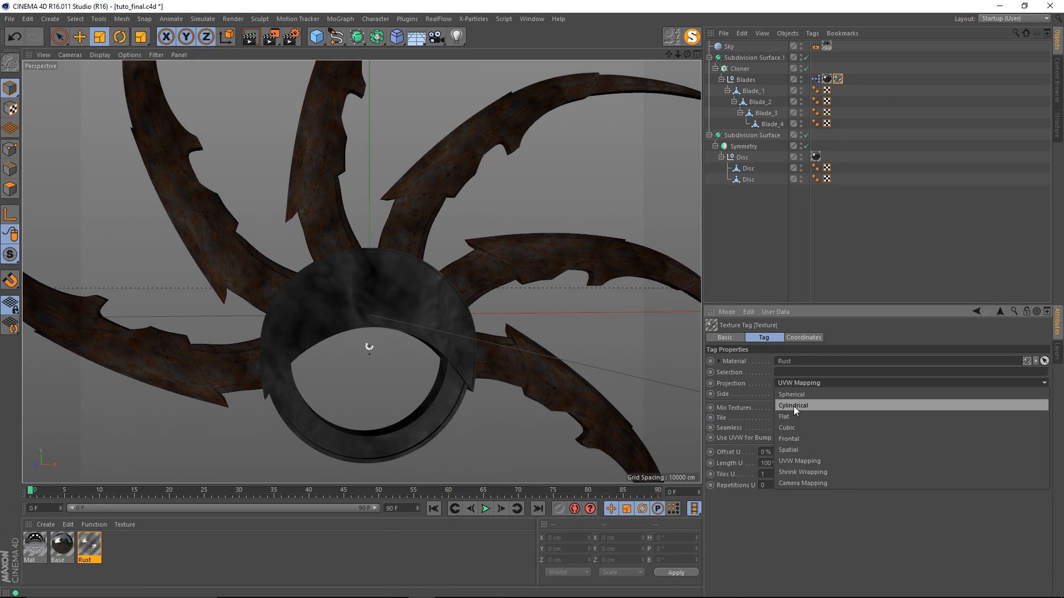
left_click(794, 430)
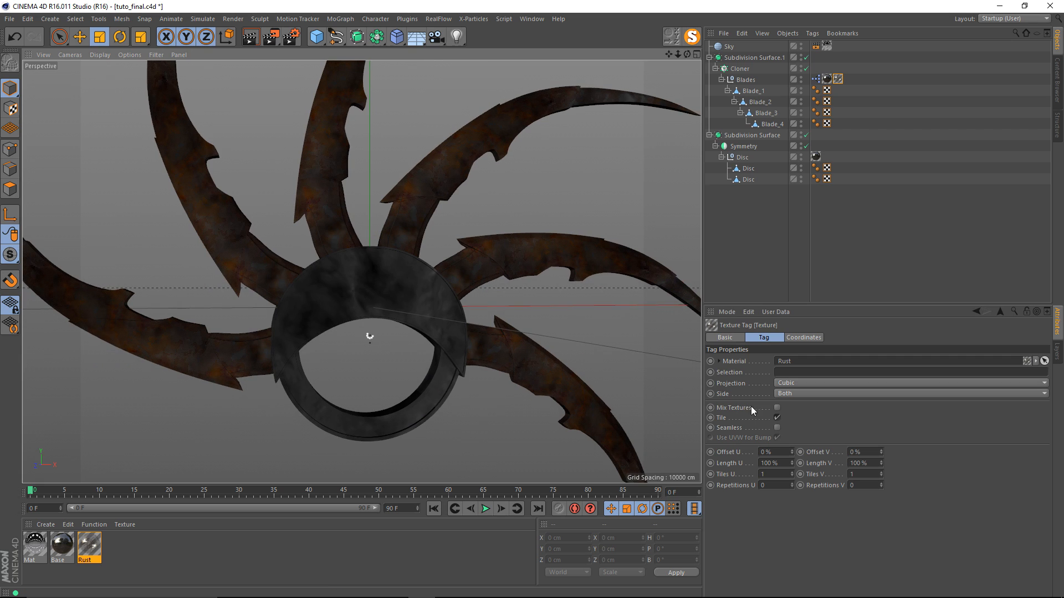
left_click(779, 430)
Step: Copy the Rust texture tag from Blades onto the Disc null
left_click(849, 90)
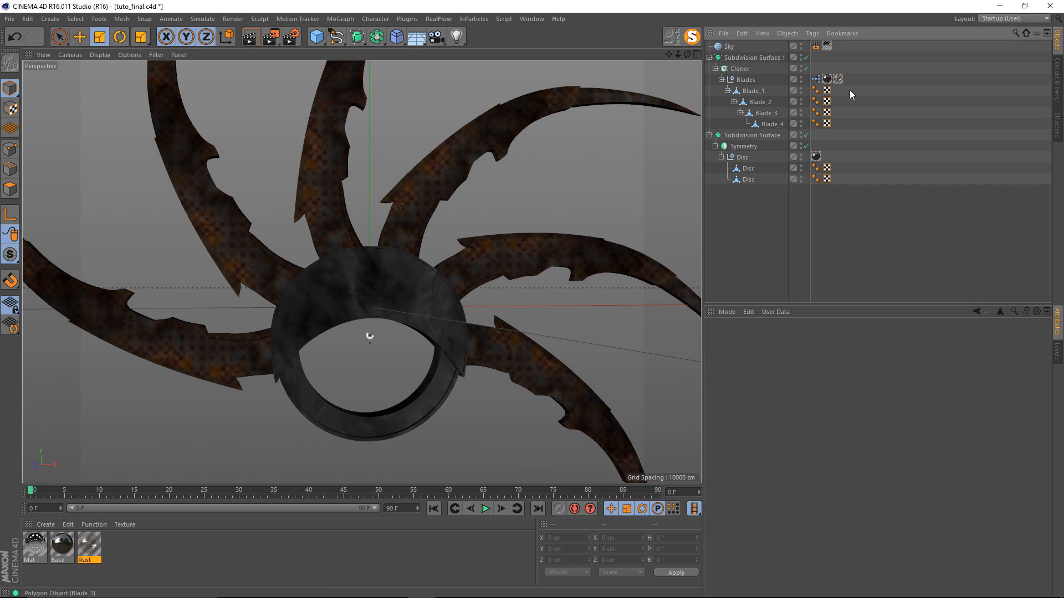
left_click_drag(841, 79, 828, 157, "ctrl")
left_click(851, 140)
Step: Test-render the rusted blades and disc in the Picture Viewer and examine the result
left_click_drag(362, 214, 352, 222, "alt")
middle_click_drag(353, 221, 396, 253, "alt")
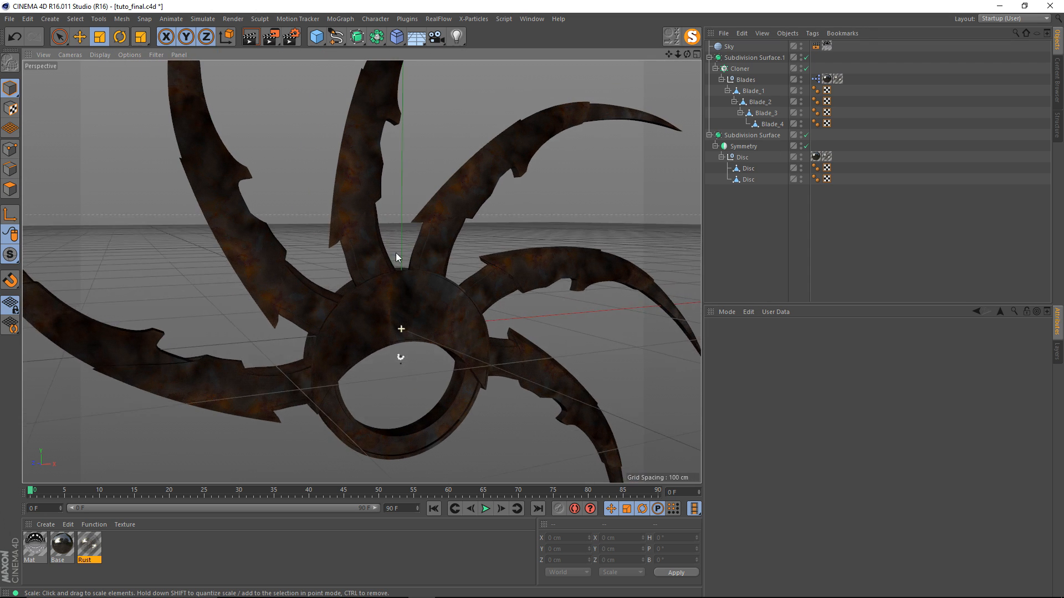
left_click_drag(396, 253, 366, 248, "alt")
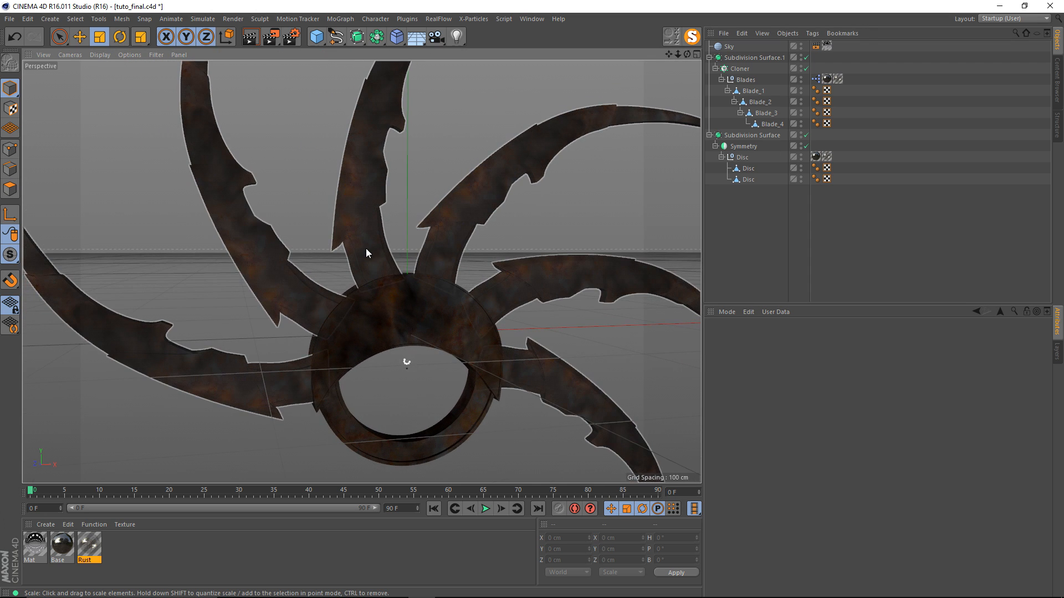
key("shift+r")
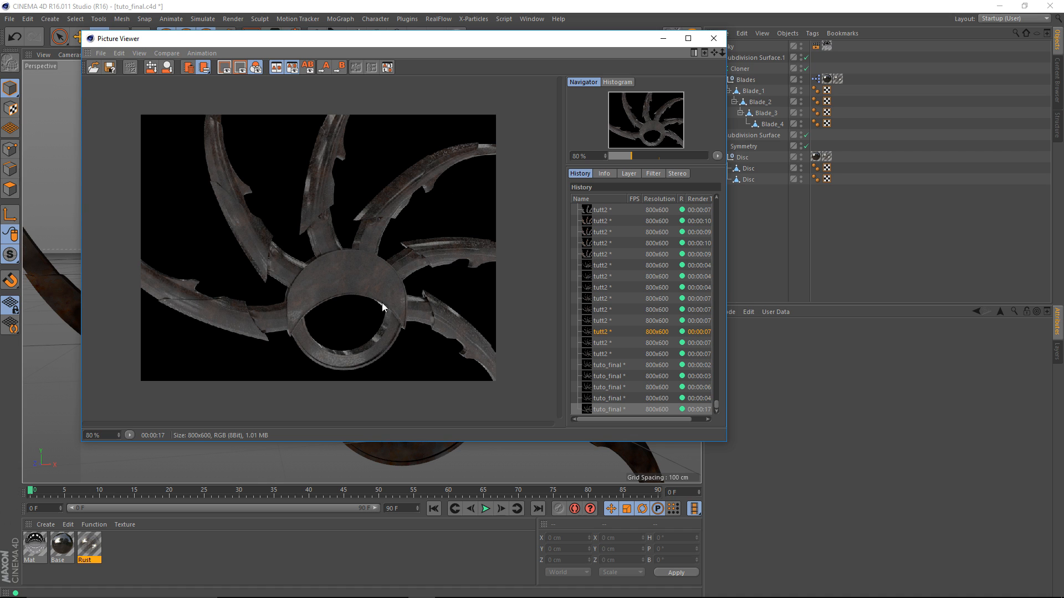
left_click(714, 39)
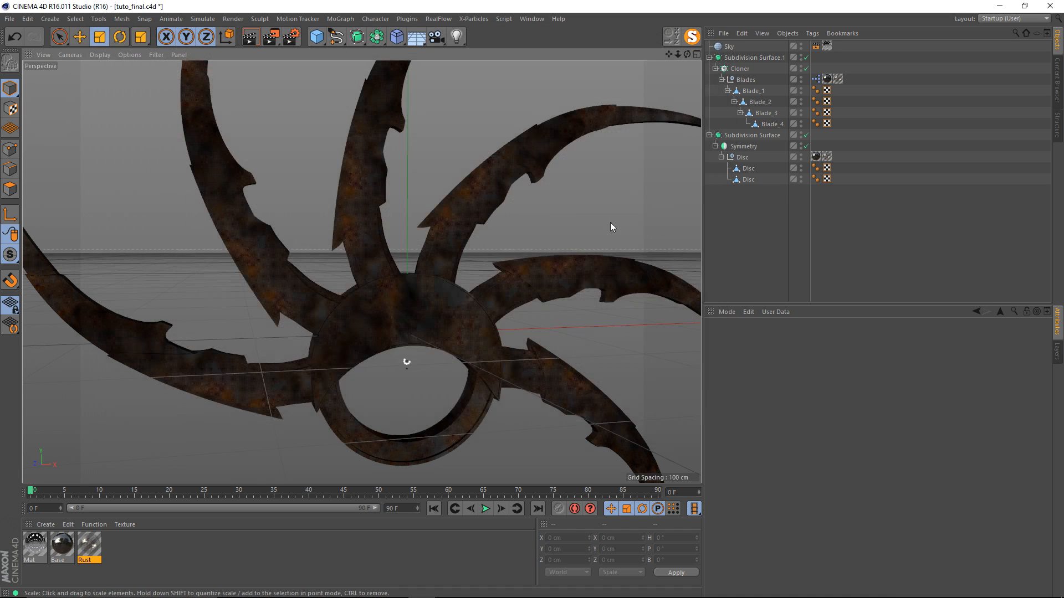
Step: Remove Layer 2 from the Rust material's reflectance and set the strength of Layer 1 to 10%
double_click(89, 545)
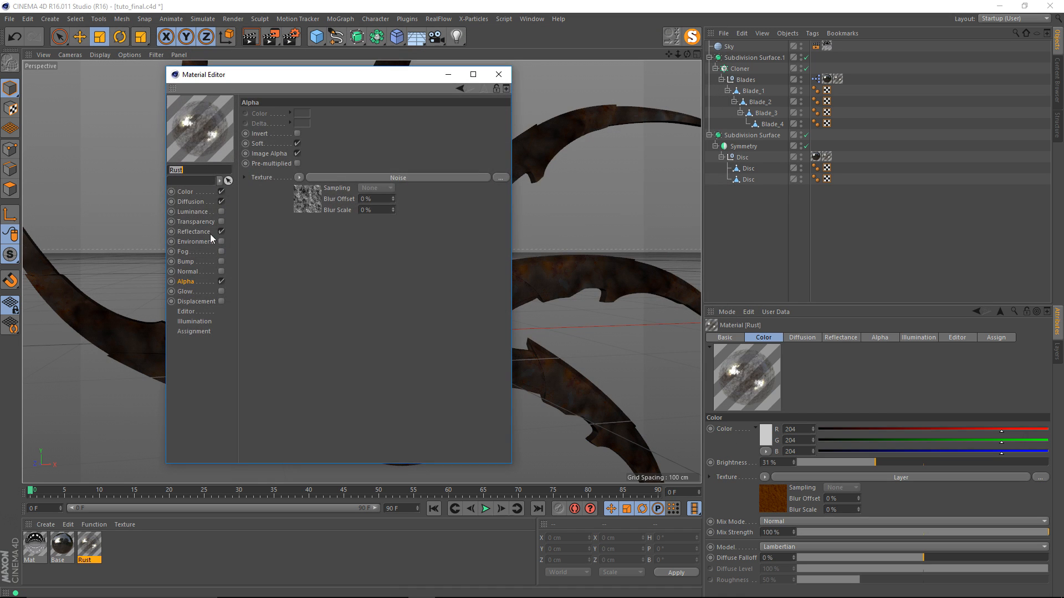
left_click(194, 232)
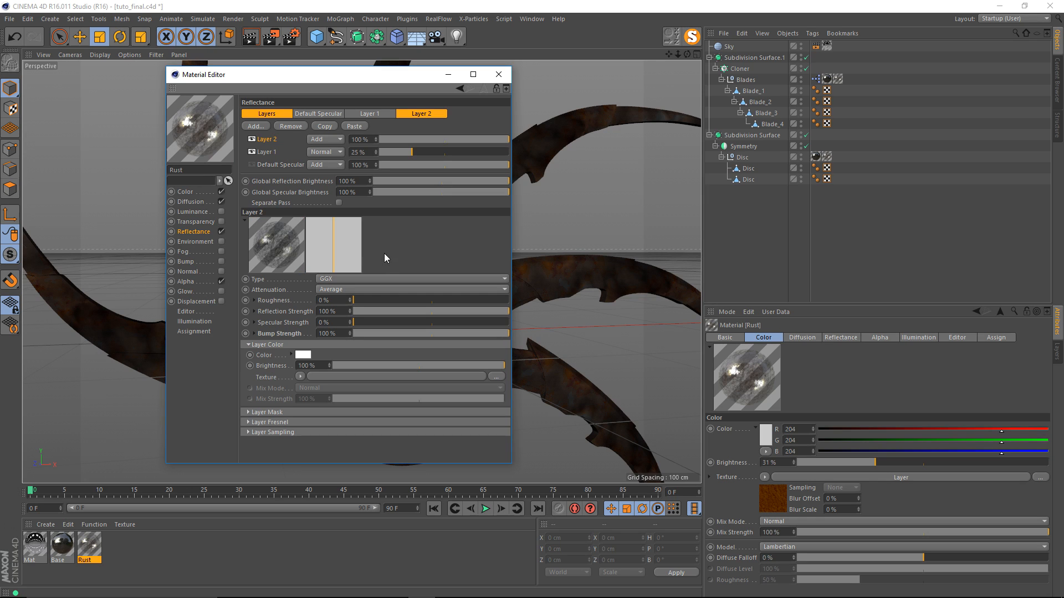
right_click(266, 140)
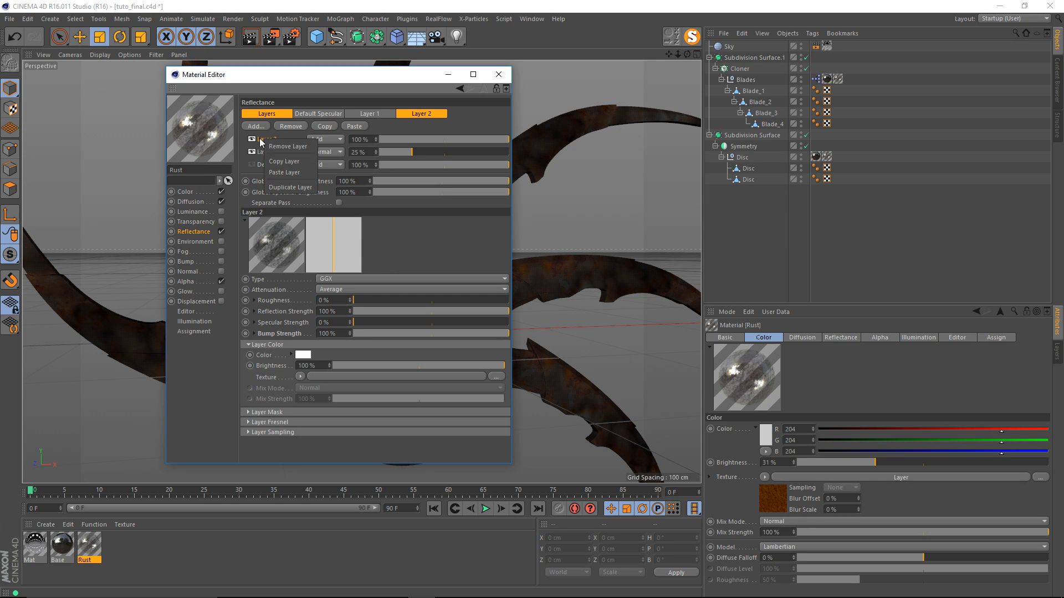
left_click(298, 145)
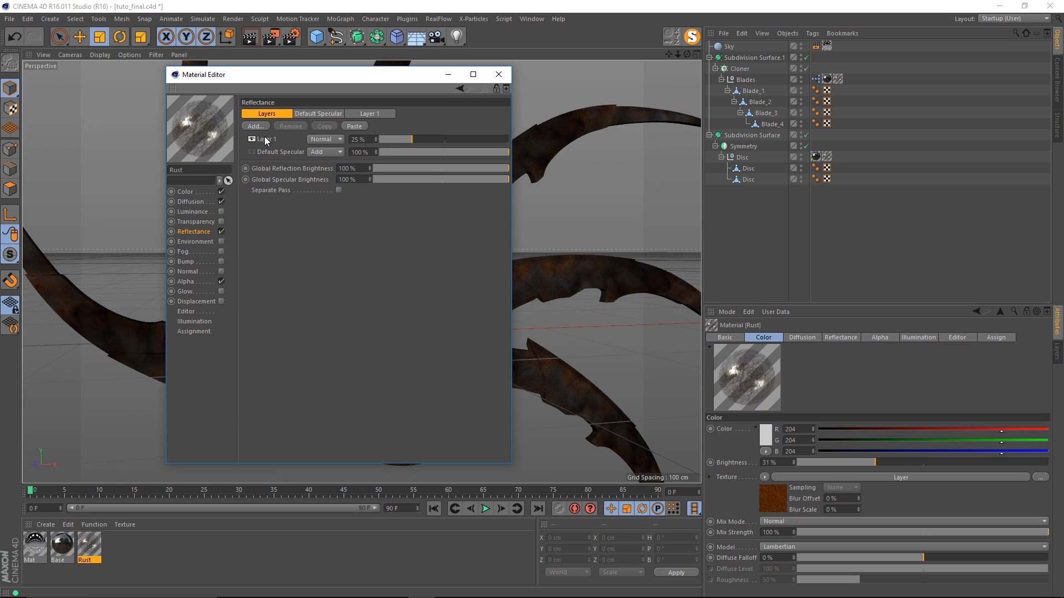
left_click(266, 140)
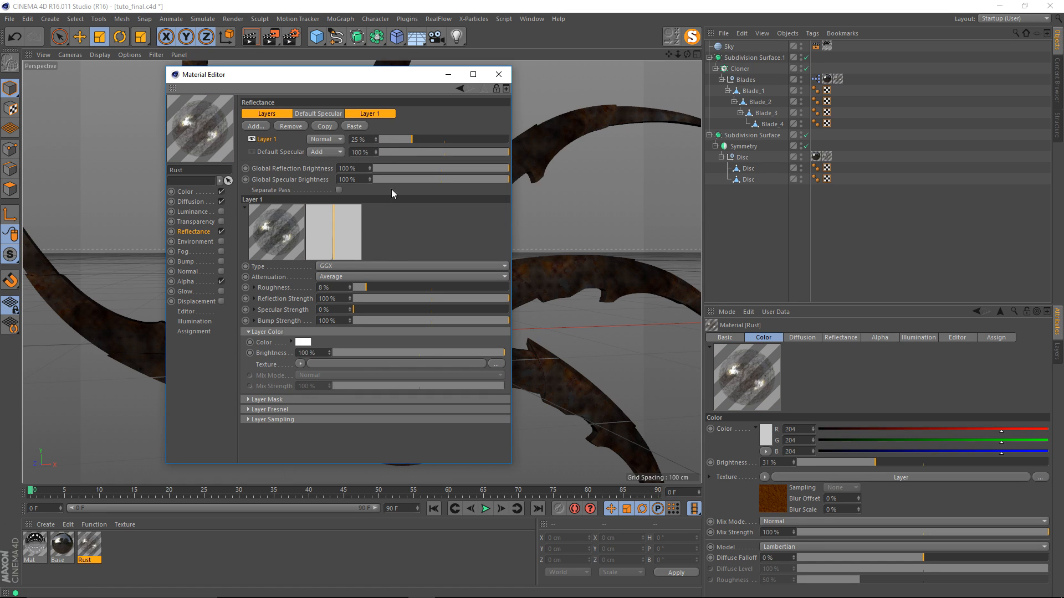
left_click_drag(410, 139, 393, 138)
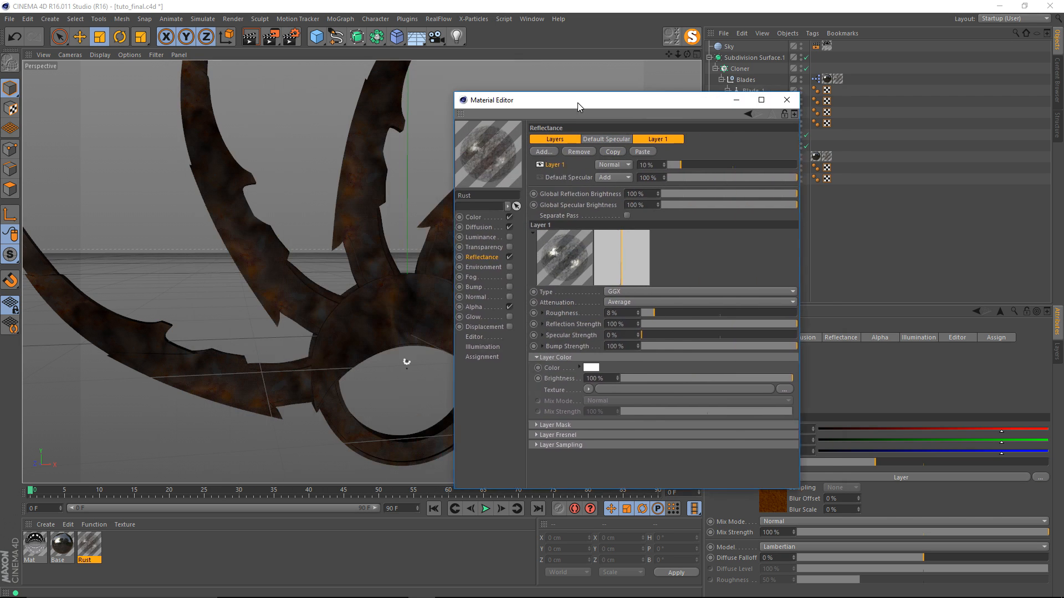
left_click_drag(577, 102, 617, 96)
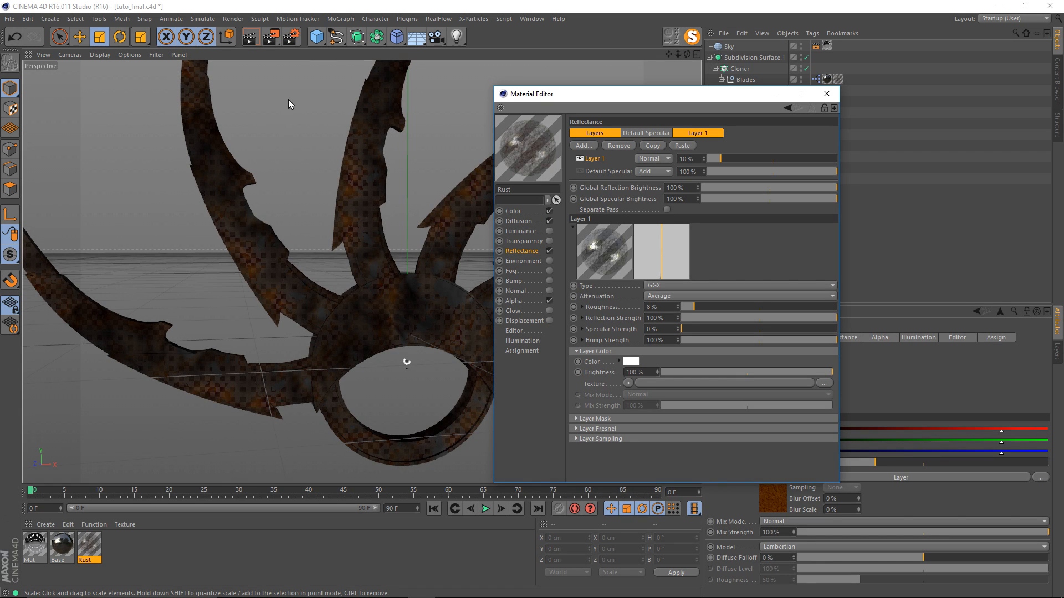
Step: Set the Rust alpha noise's Low Clip to 43% and High Clip to 71%, and render the view in the Picture Viewer
left_click(514, 302)
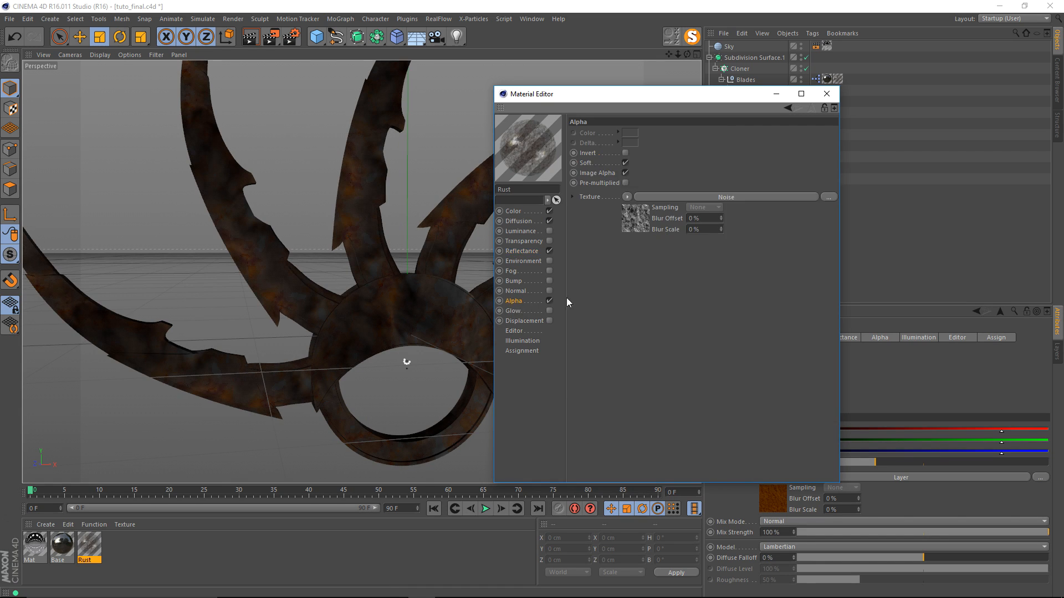
left_click(641, 217)
left_click(720, 391)
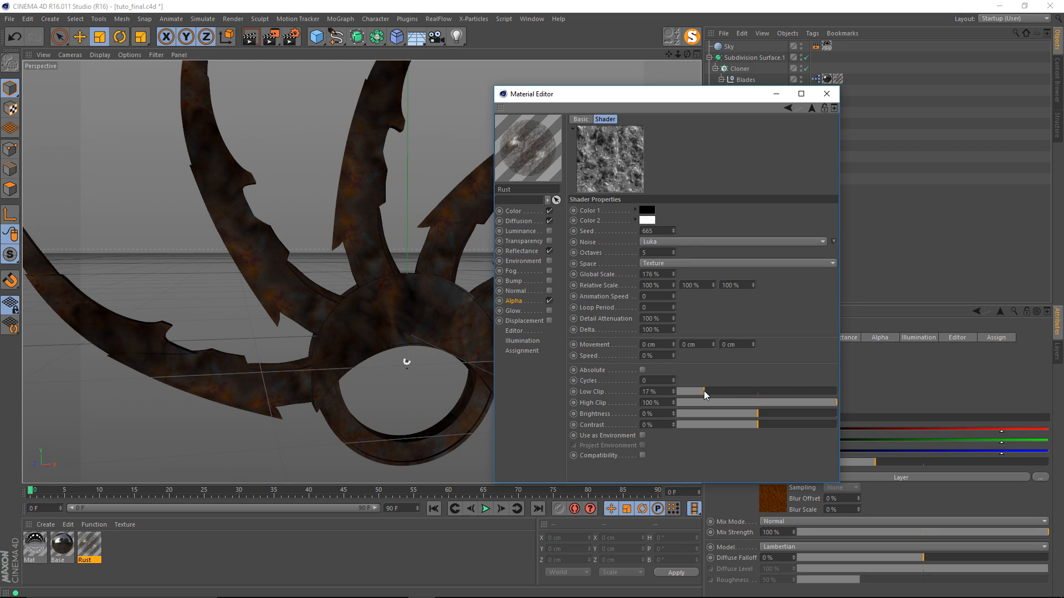
left_click(807, 402)
left_click_drag(807, 404, 802, 403)
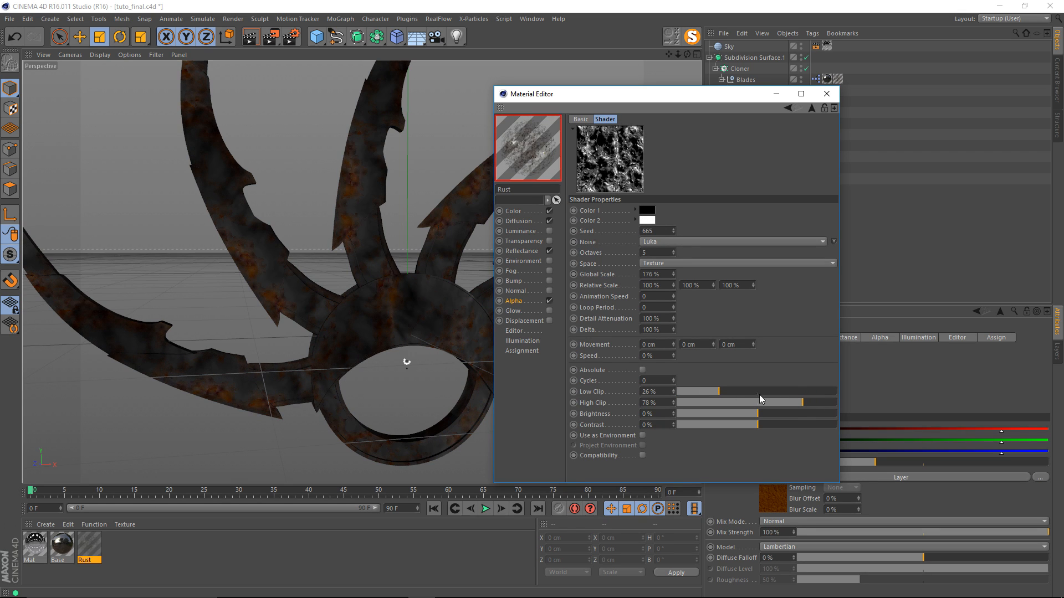
left_click(733, 389)
left_click_drag(733, 390, 746, 391)
left_click(789, 403)
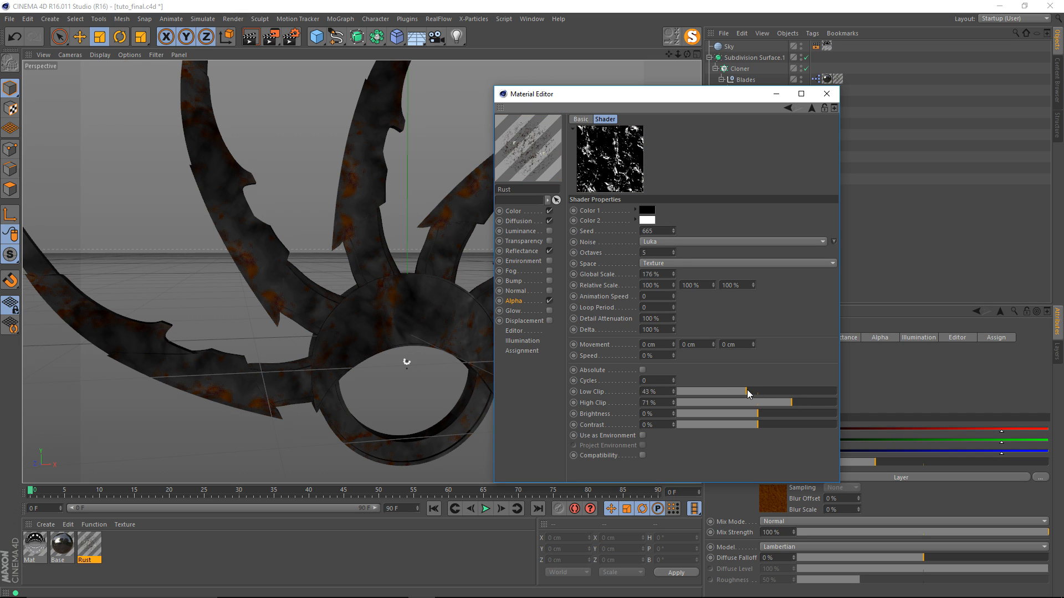
left_click(826, 93)
key("shift+r")
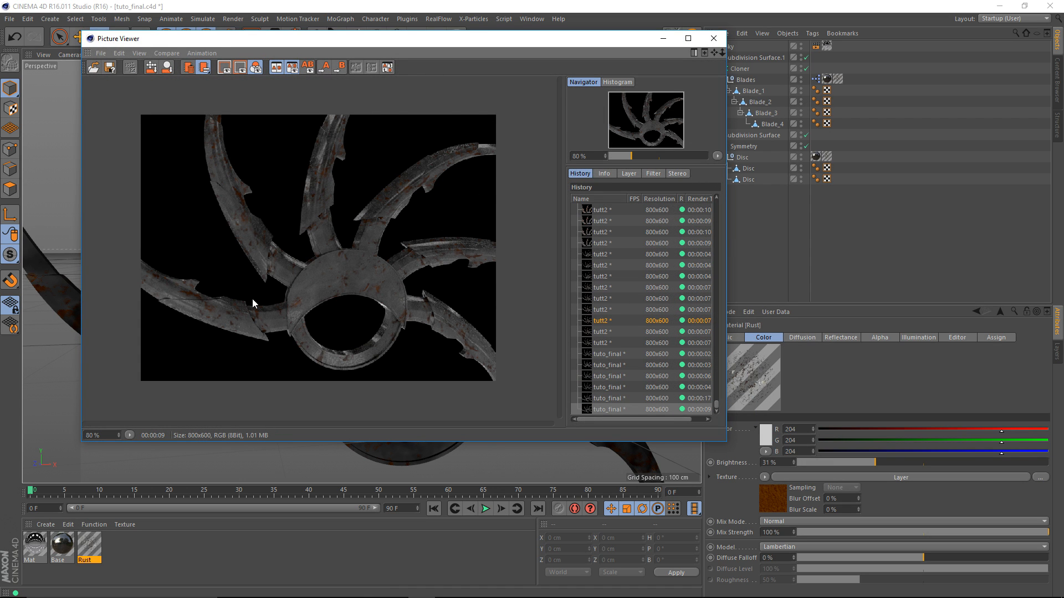
Step: Reopen the Rust material's alpha noise beside the render and set its Global Scale to 427%
double_click(89, 546)
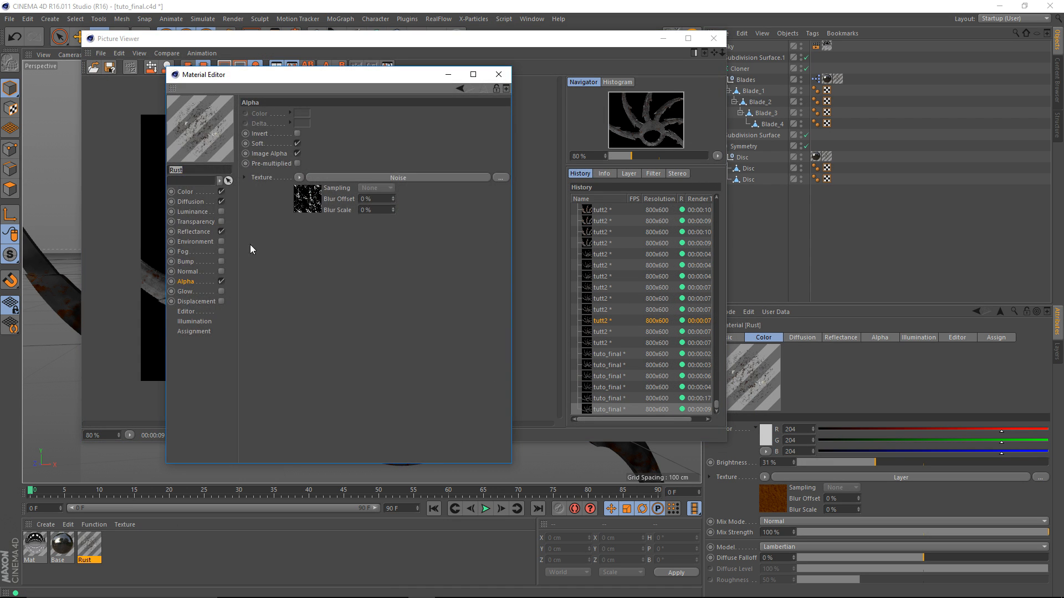
left_click(308, 198)
left_click_drag(304, 79, 768, 88)
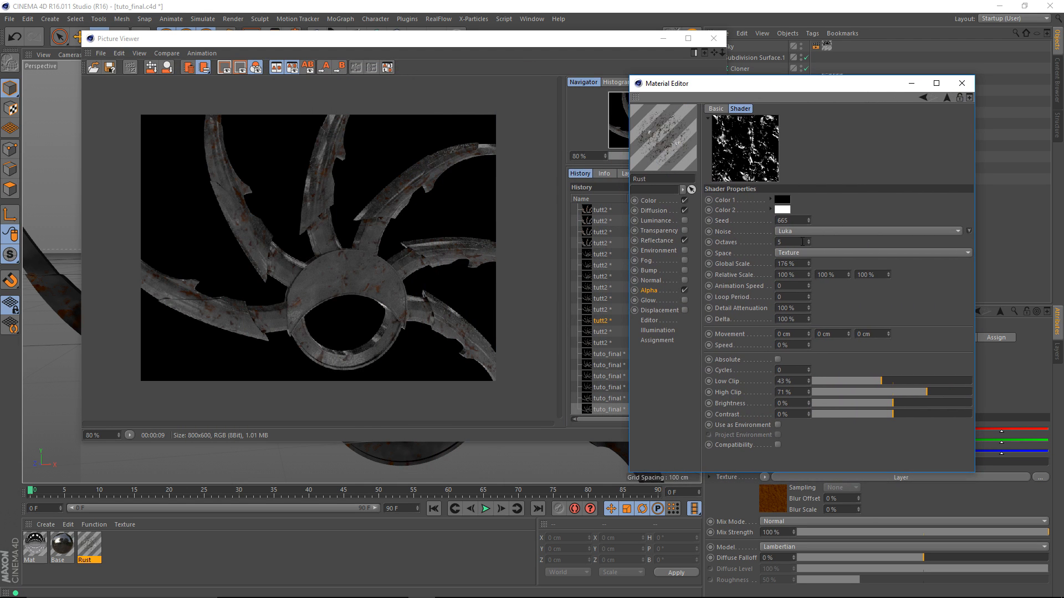
left_click_drag(809, 263, 809, 154)
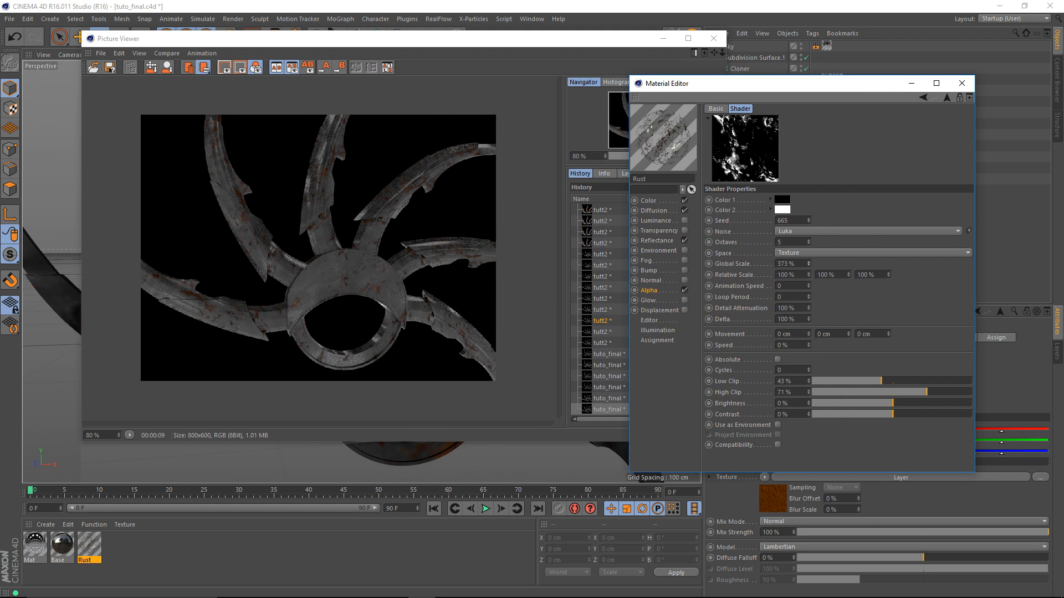
left_click_drag(809, 263, 809, 234)
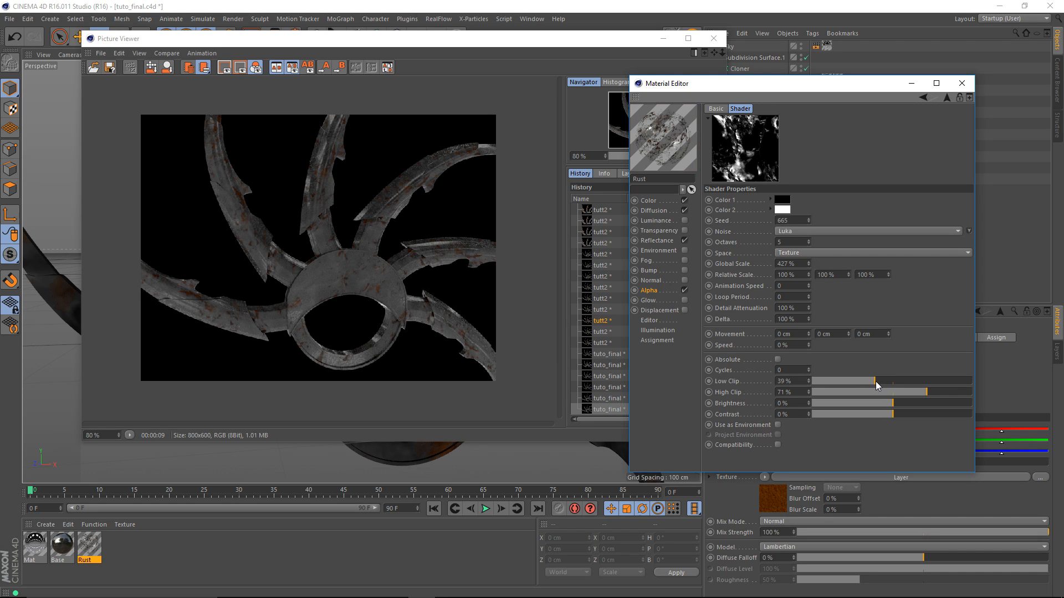
Step: Set the Rust alpha noise's Low Clip to 39%, render the view, and move the render window clear of the Material Editor
left_click_drag(876, 382, 870, 383)
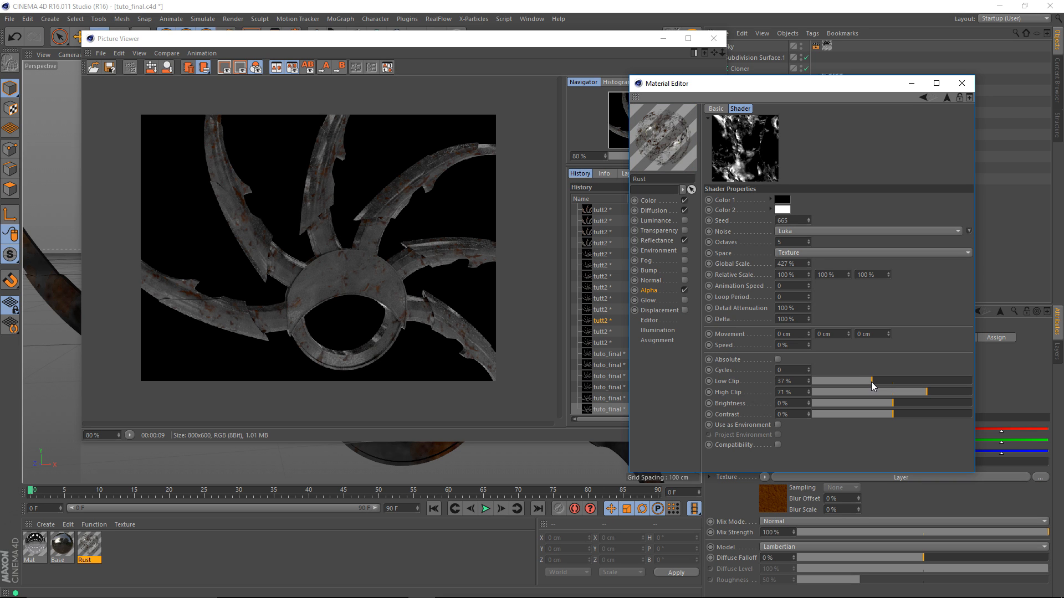
left_click(424, 263)
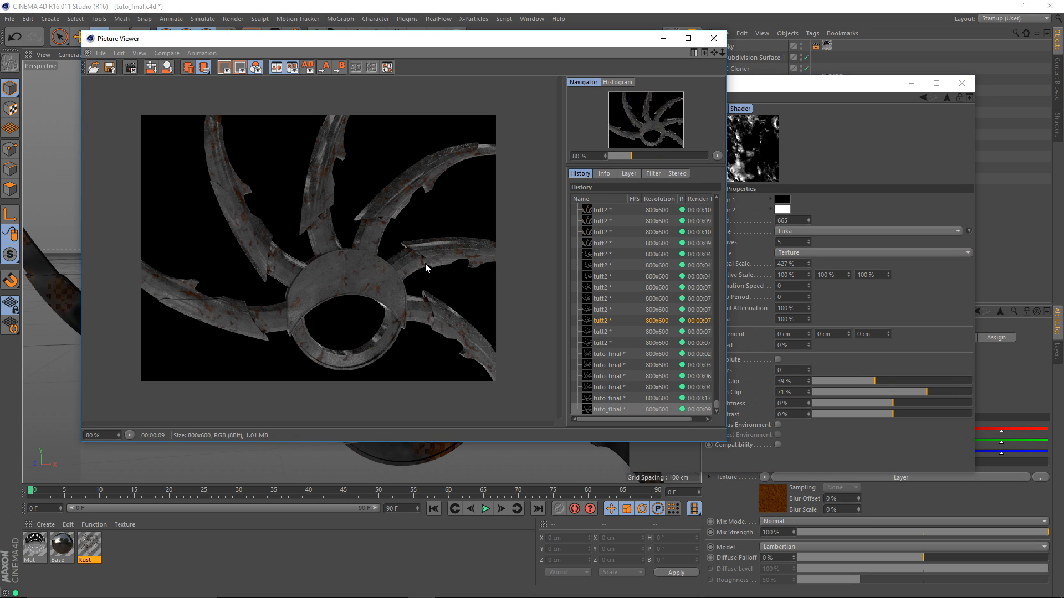
key("shift+r")
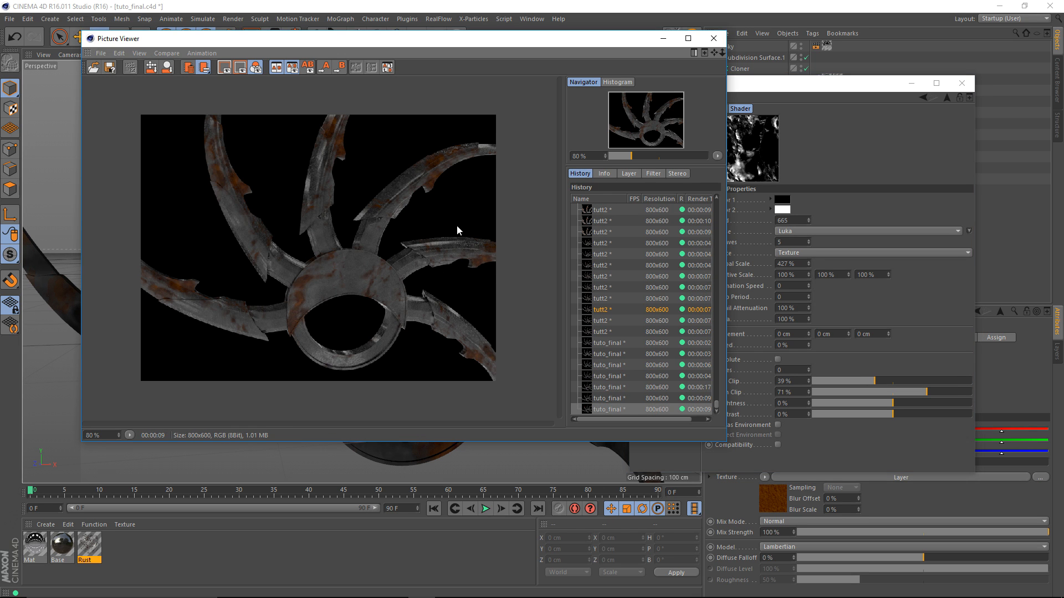
left_click_drag(583, 42, 505, 45)
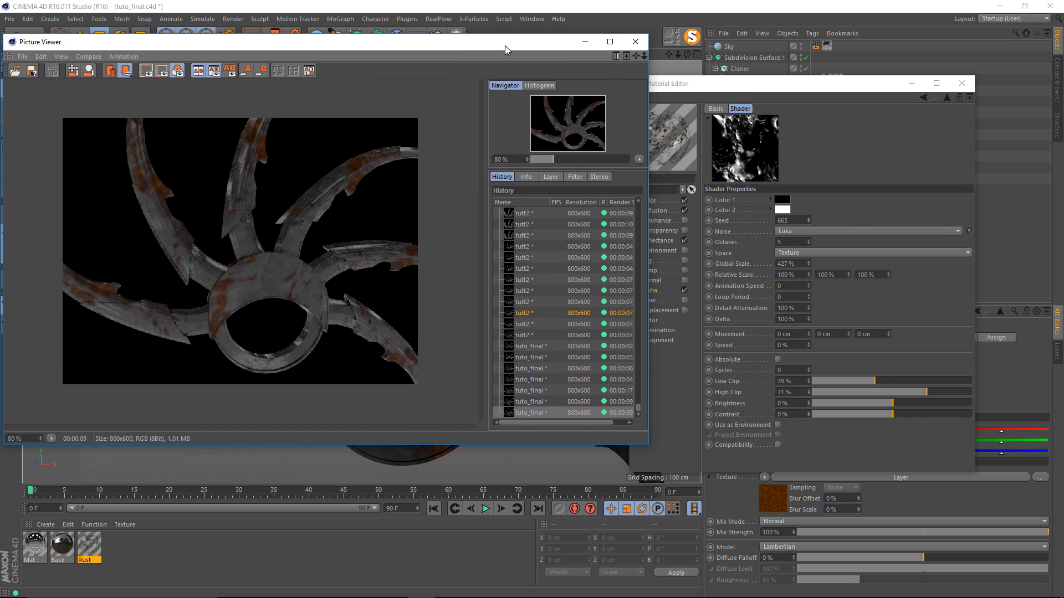
Step: Raise the Rust alpha noise's High Clip to 94% and render the view in the Picture Viewer
left_click_drag(927, 393, 973, 394)
left_click_drag(973, 394, 964, 393)
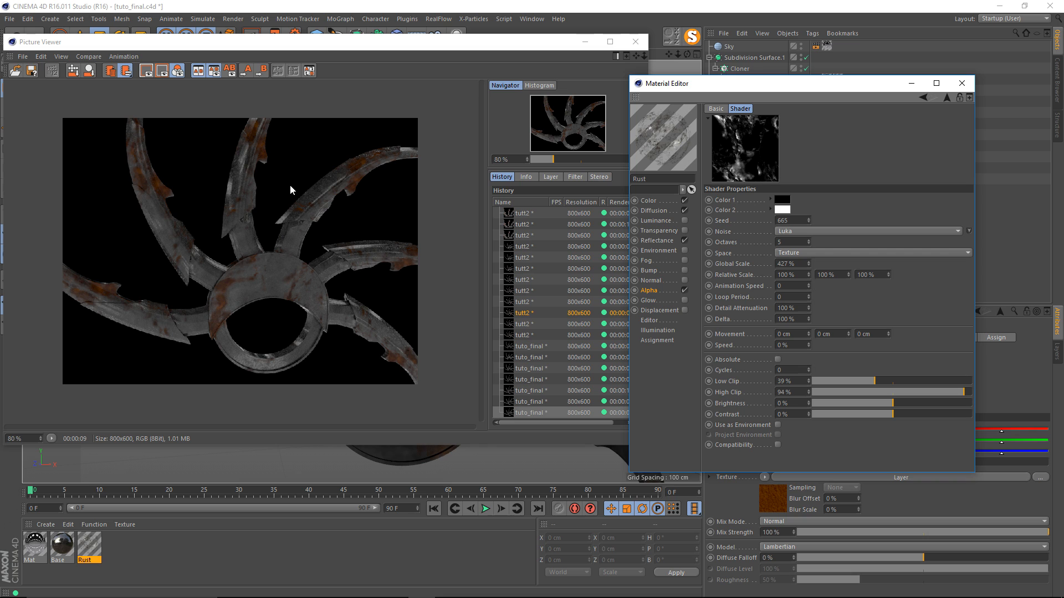
left_click(240, 203)
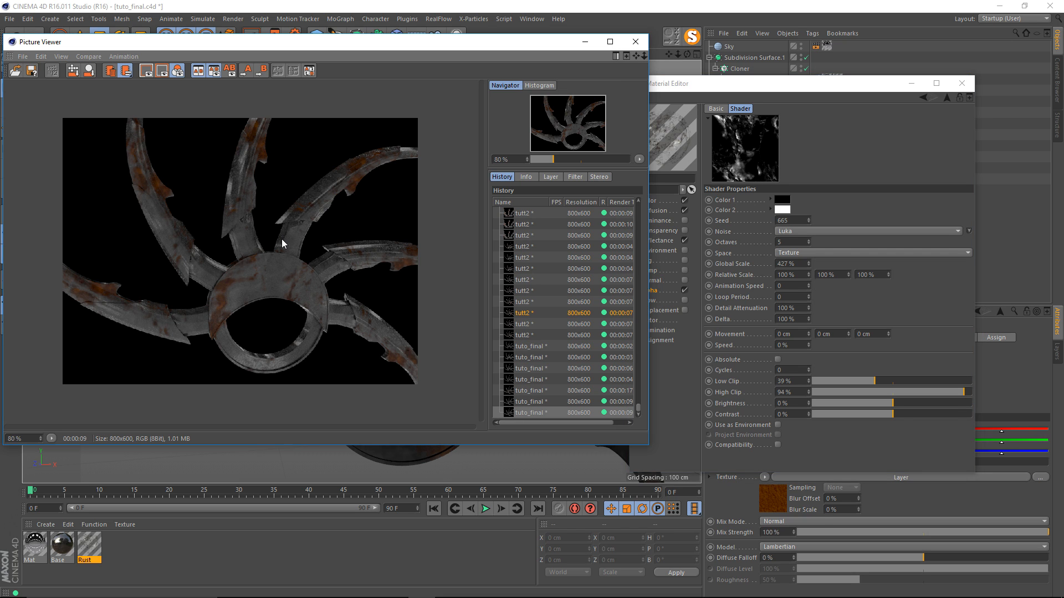
key("shift+r")
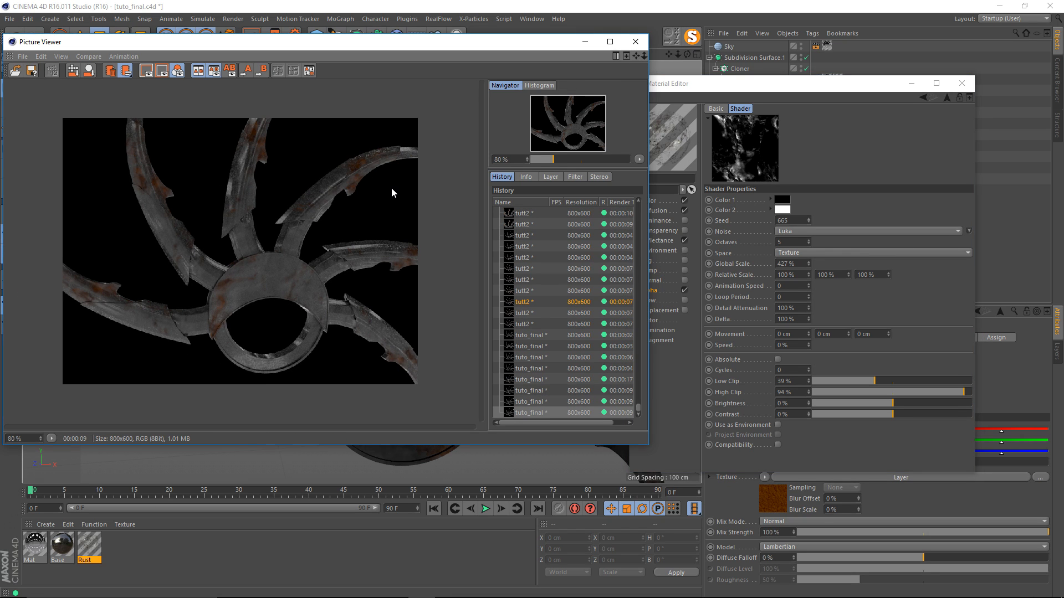
Step: Open the Base material's Reflectance settings and render the view in the Picture Viewer
left_click(708, 86)
left_click(70, 548)
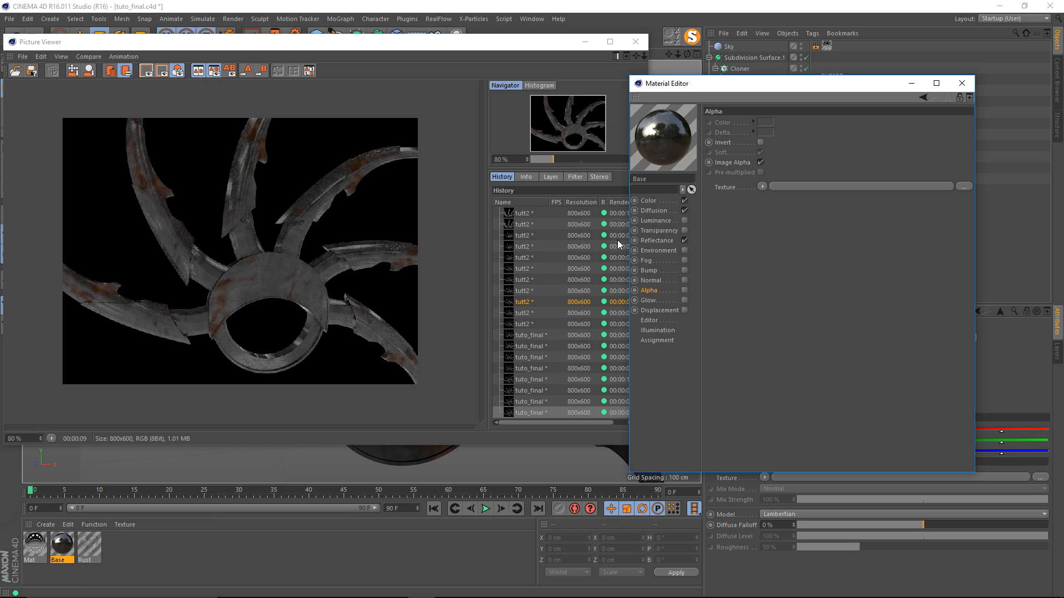
left_click(652, 243)
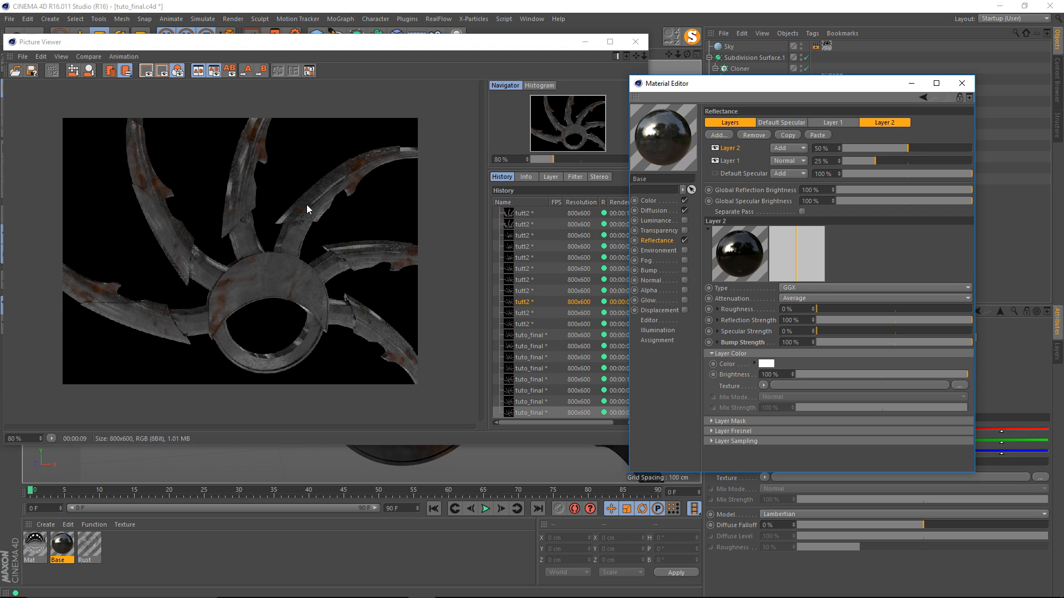
left_click(362, 219)
key("shift+r")
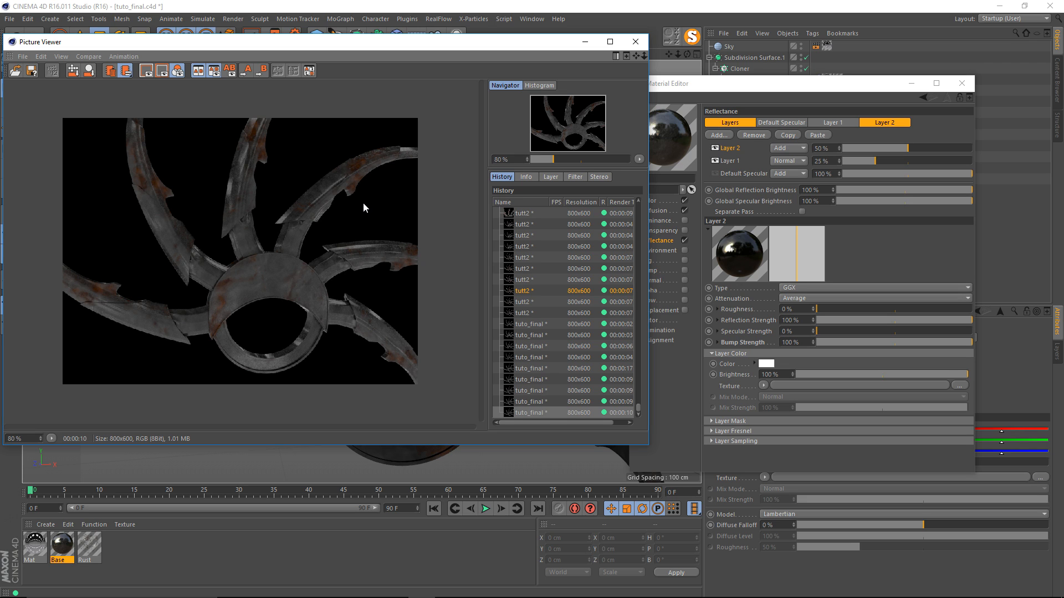
Step: Compare the last two renders in the history and examine the surface of the blades and disc up close
key("Up")
key("Down")
key("Up")
key("Down")
key("Up")
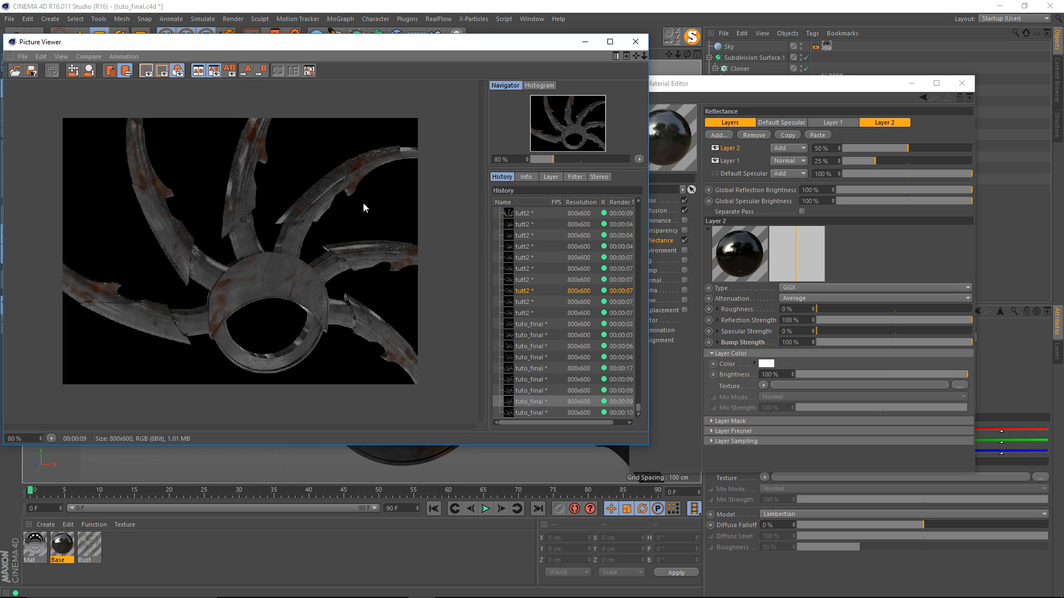
key("Down")
key("Up")
key("Down")
key("Up")
key("Down")
scroll(263, 250, "up", 1)
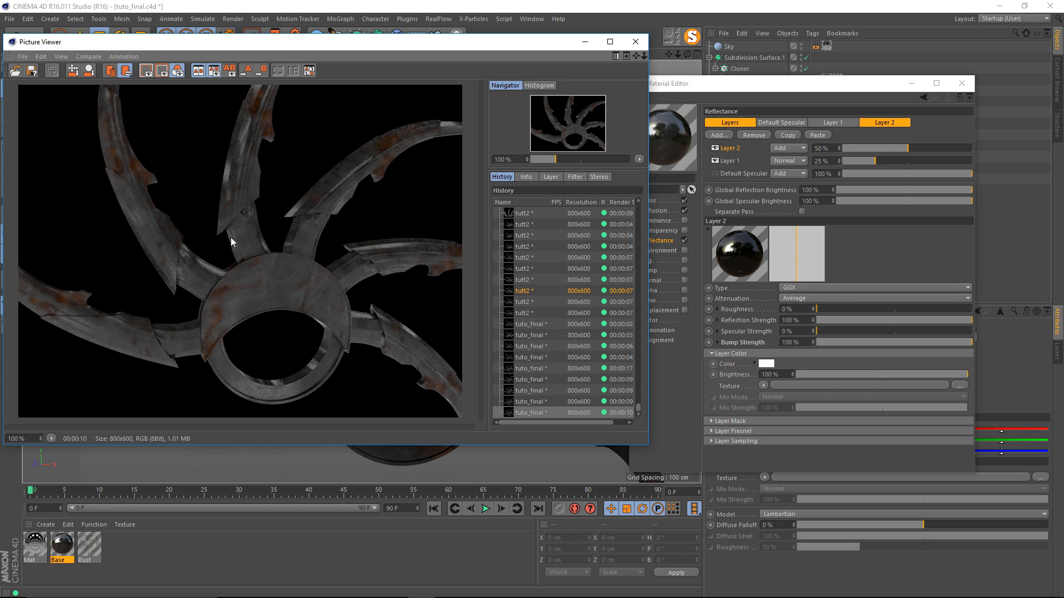
scroll(332, 253, "down", 1)
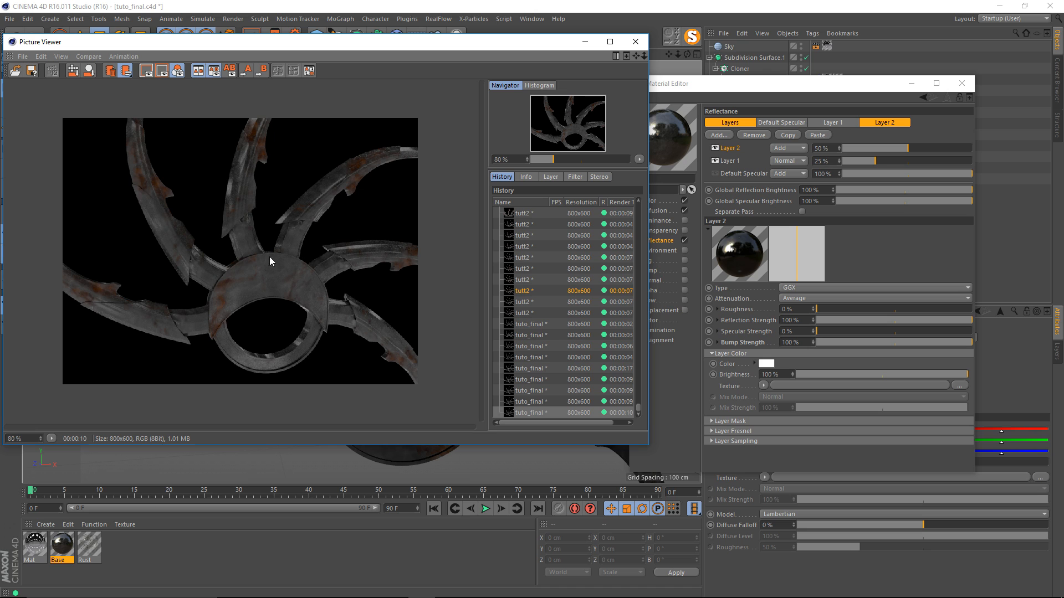
scroll(285, 268, "up", 1)
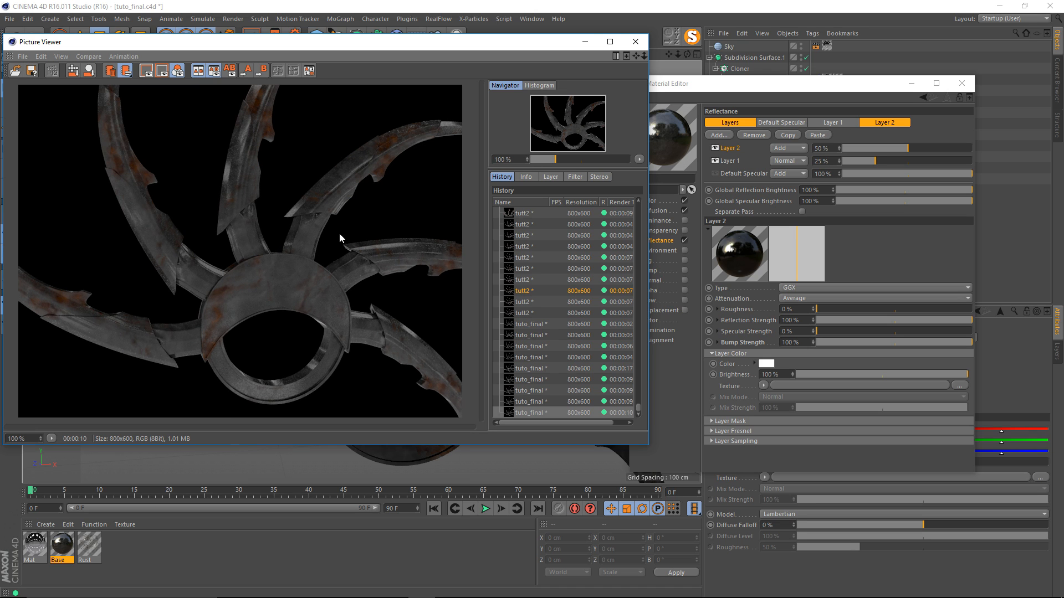
scroll(205, 246, "down", 1)
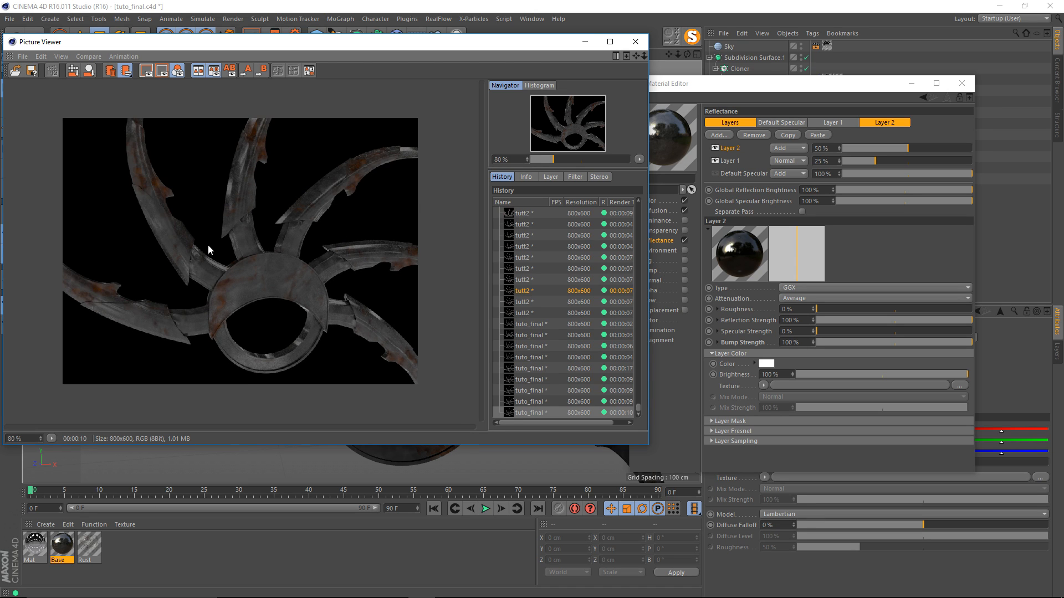
Step: Close the Material Editor and the Picture Viewer, and clear the selection in the scene
left_click_drag(722, 83, 650, 115)
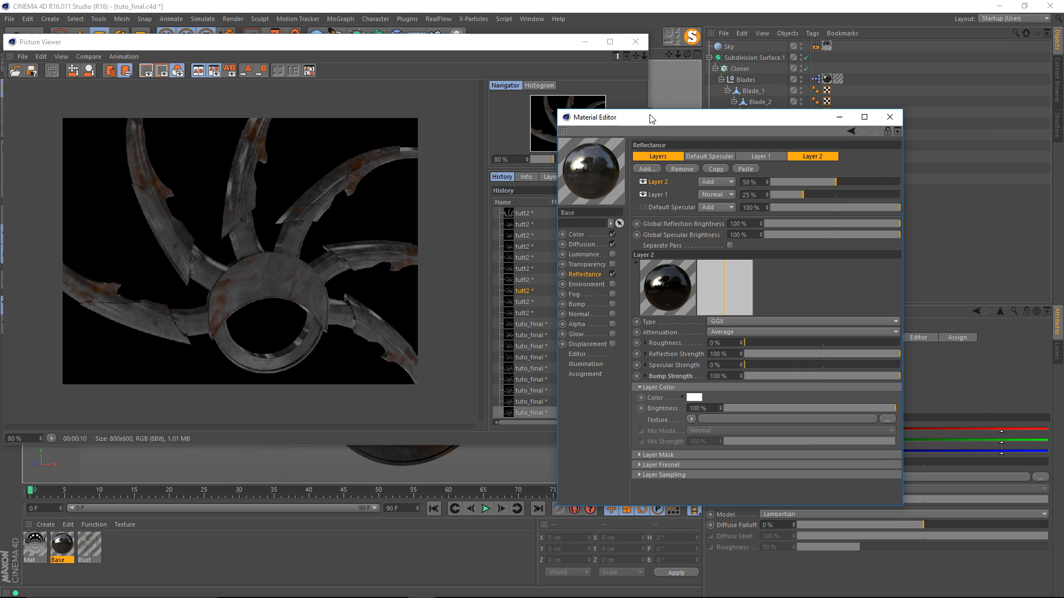
left_click(887, 119)
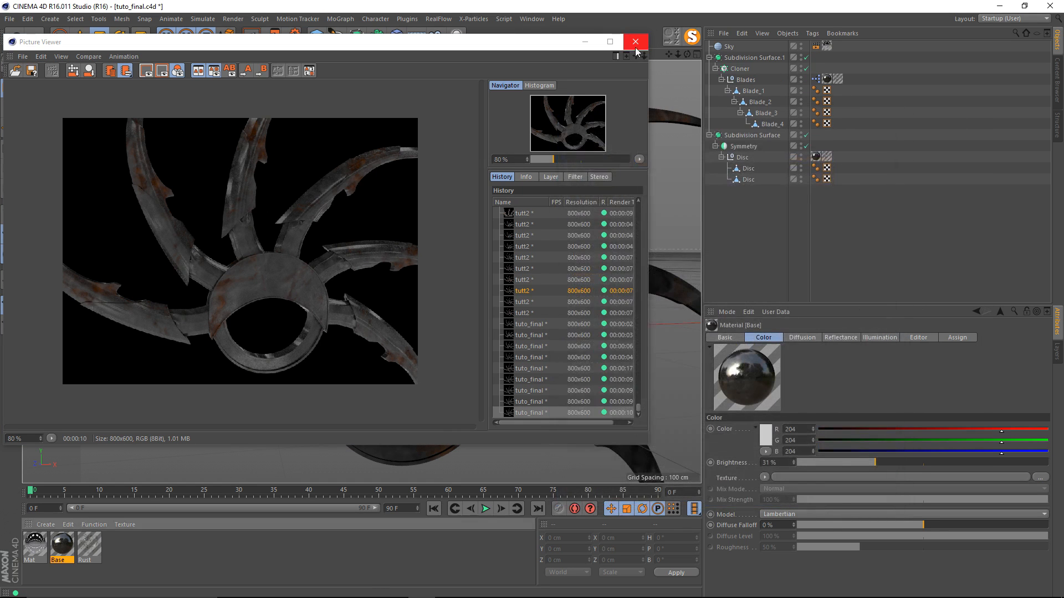
left_click(636, 42)
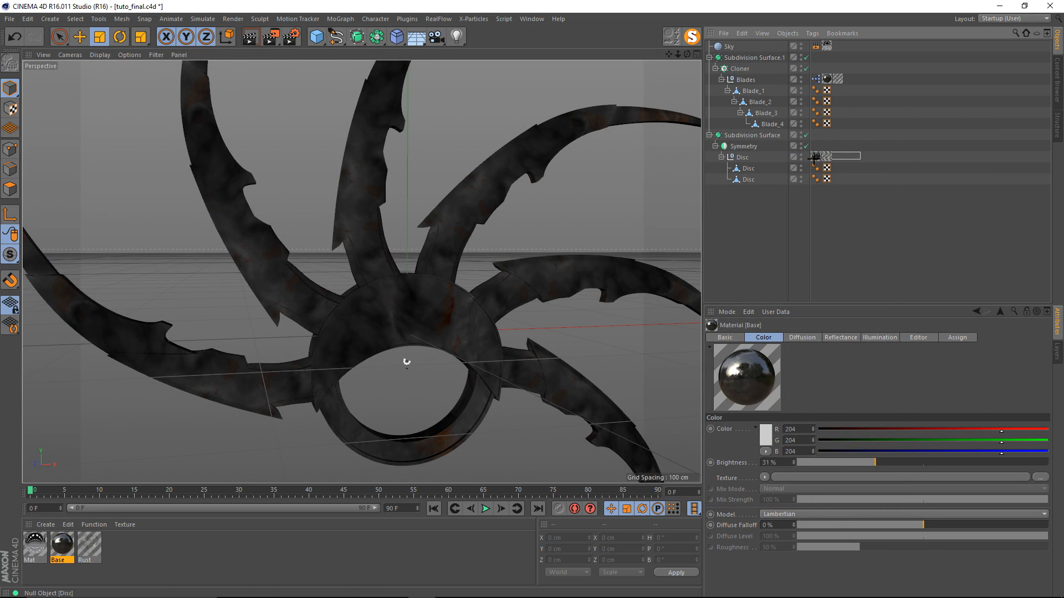
left_click(860, 152)
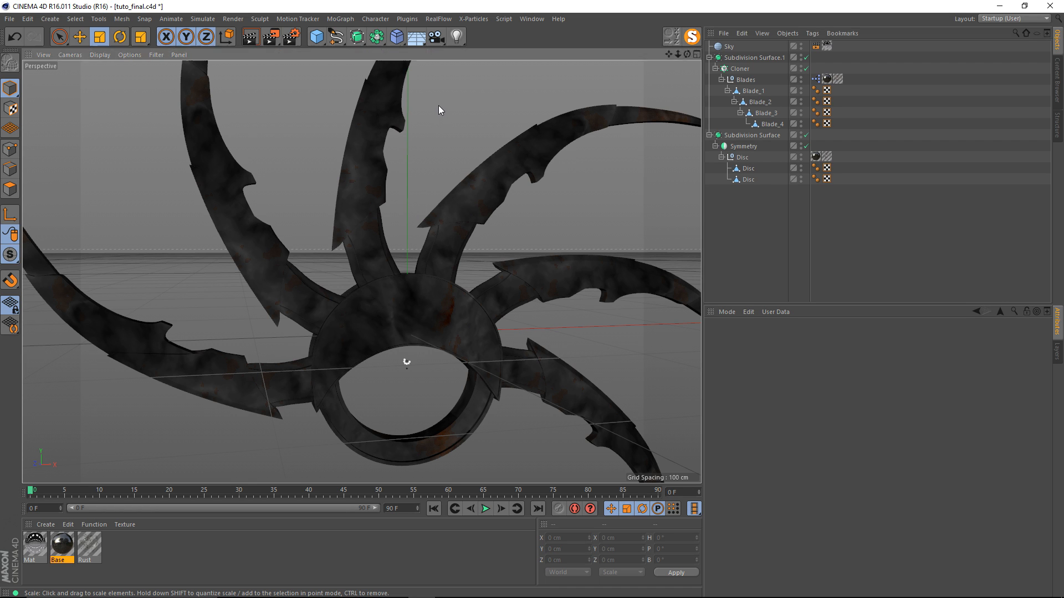
Step: Reopen the Picture Viewer enlarged, examine the latest render of the rusted blades and disc, and close it
key("shift+r")
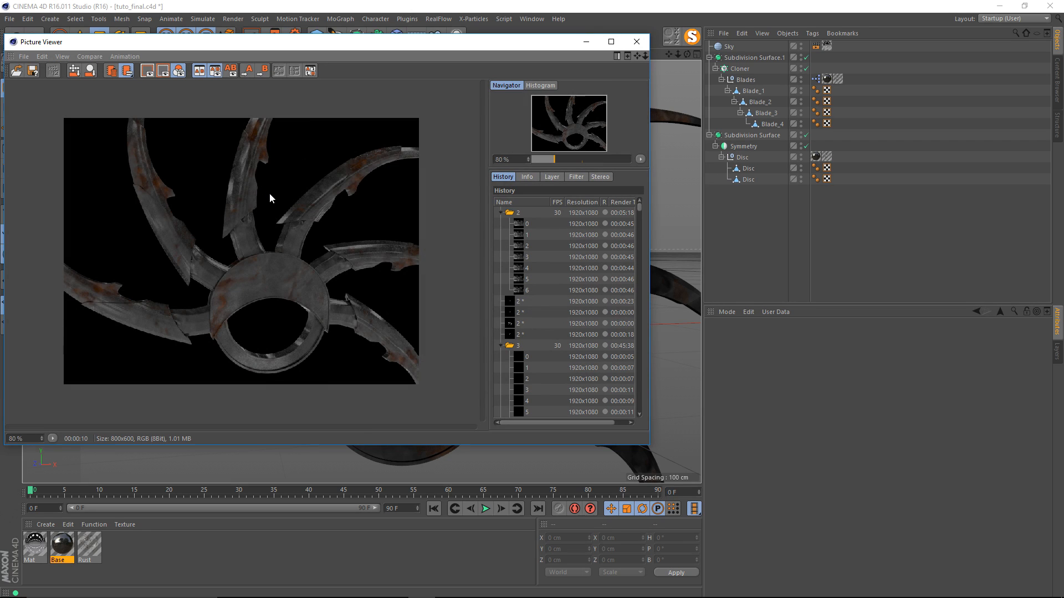
scroll(271, 191, "up", 1)
left_click_drag(649, 444, 790, 523)
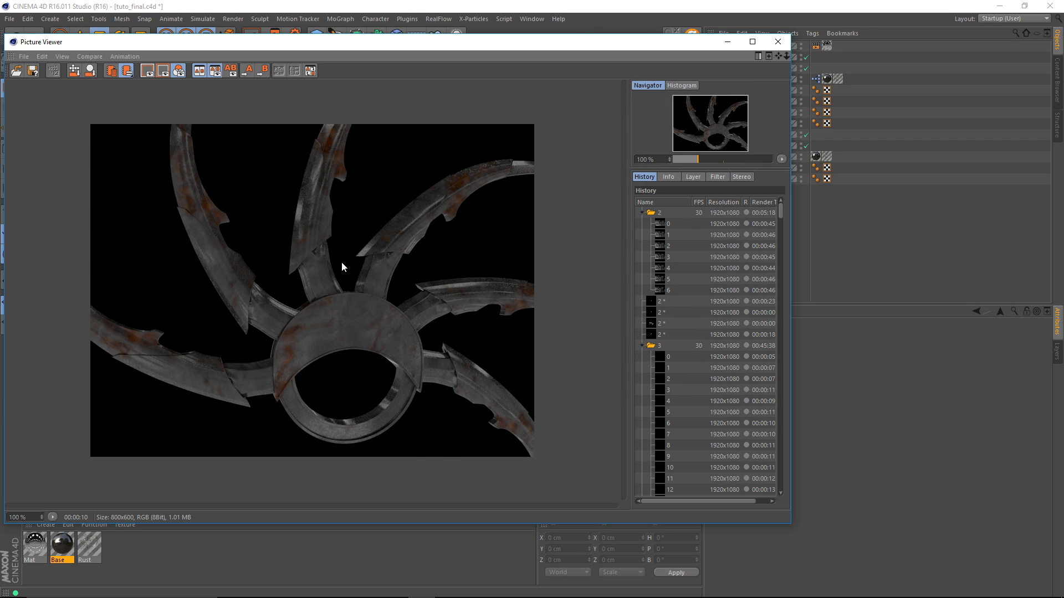
scroll(352, 266, "up", 1)
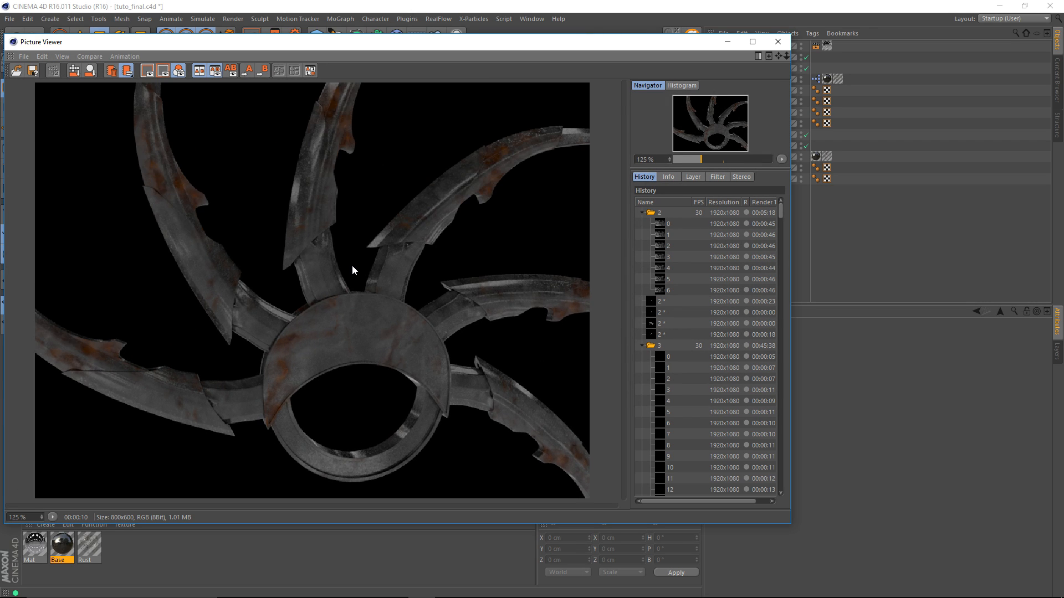
scroll(353, 267, "down", 1)
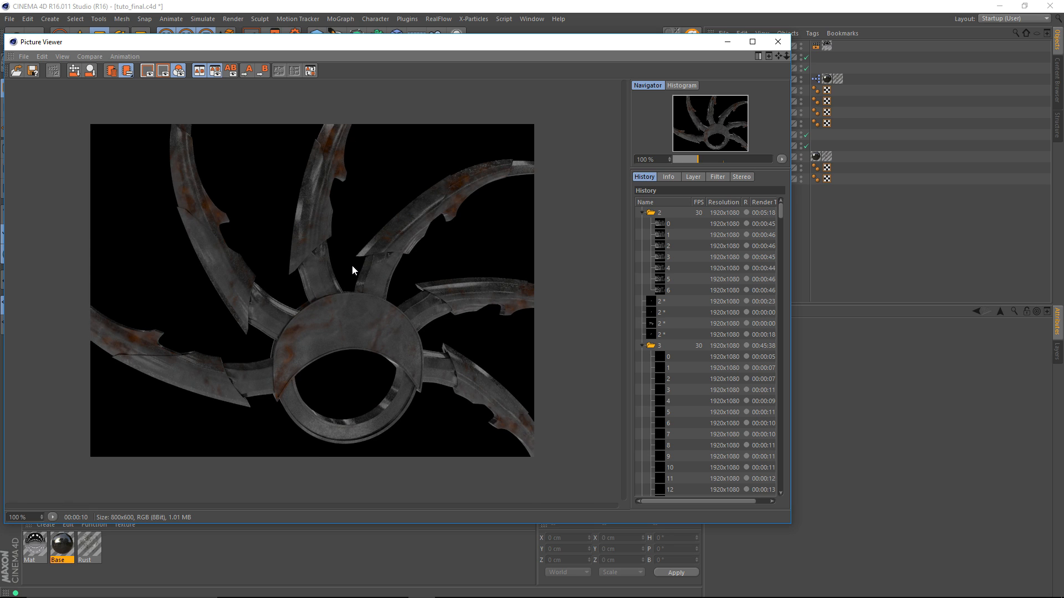
left_click(776, 43)
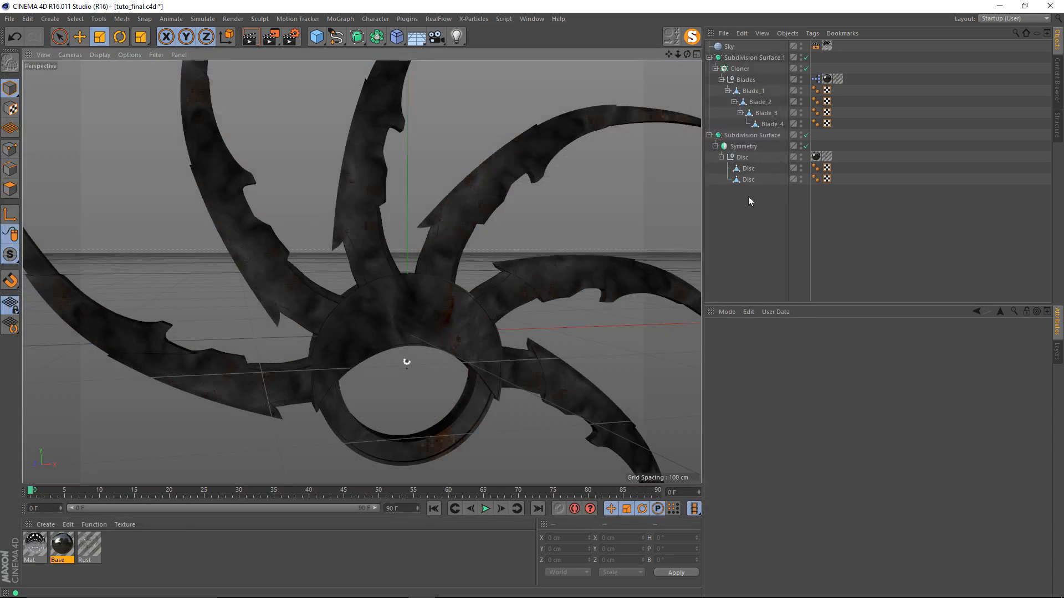
Step: Try the Blades null's Rotation user data at 20° and 2°, and reset it to 0°
scroll(424, 226, "down", 4)
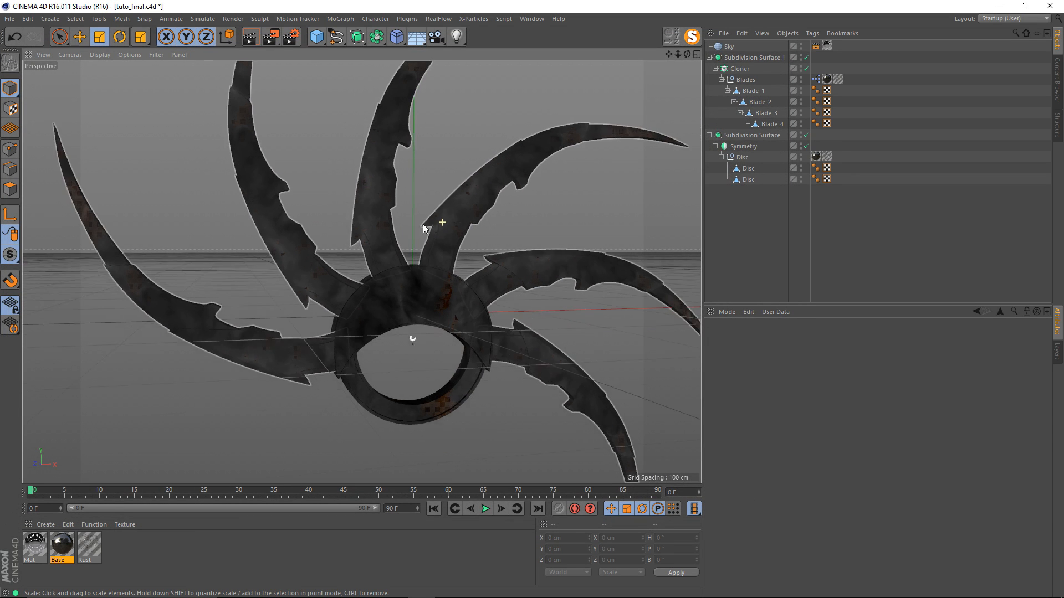
left_click_drag(404, 233, 473, 158, "alt")
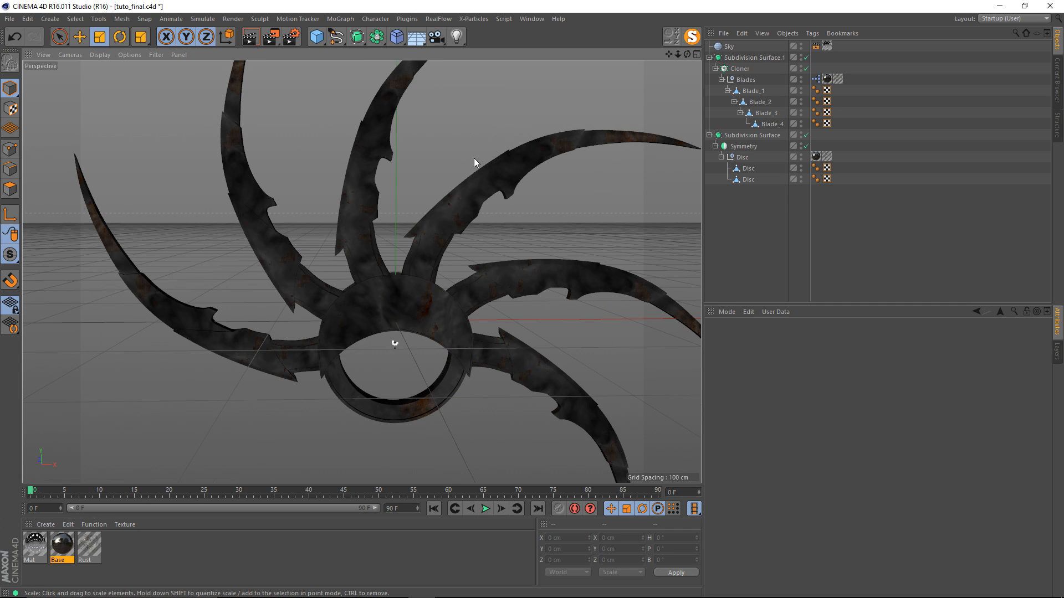
left_click(751, 82)
left_click_drag(277, 240, 366, 222, "alt")
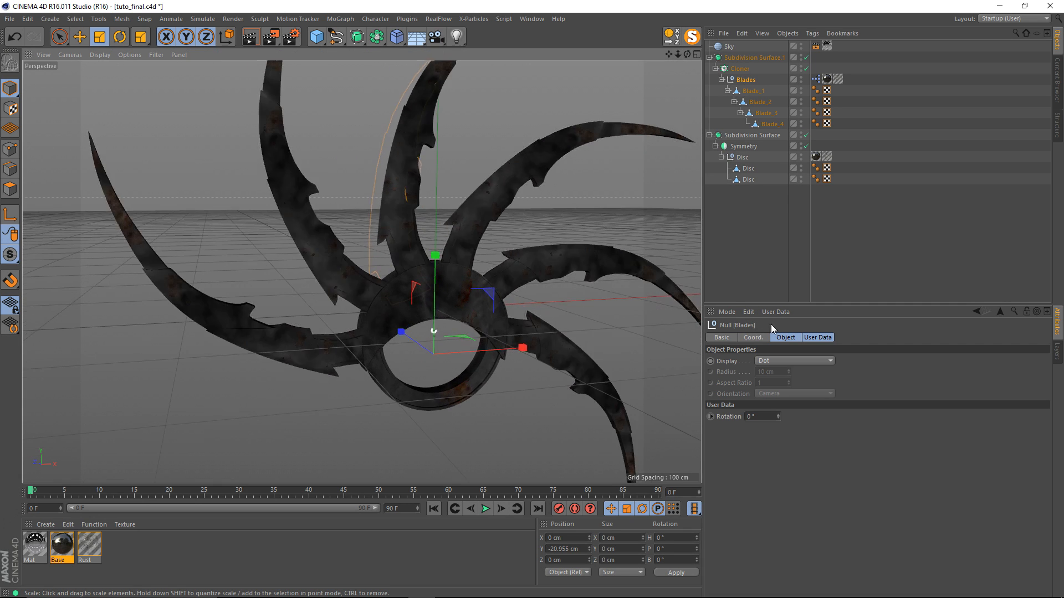
left_click(814, 338)
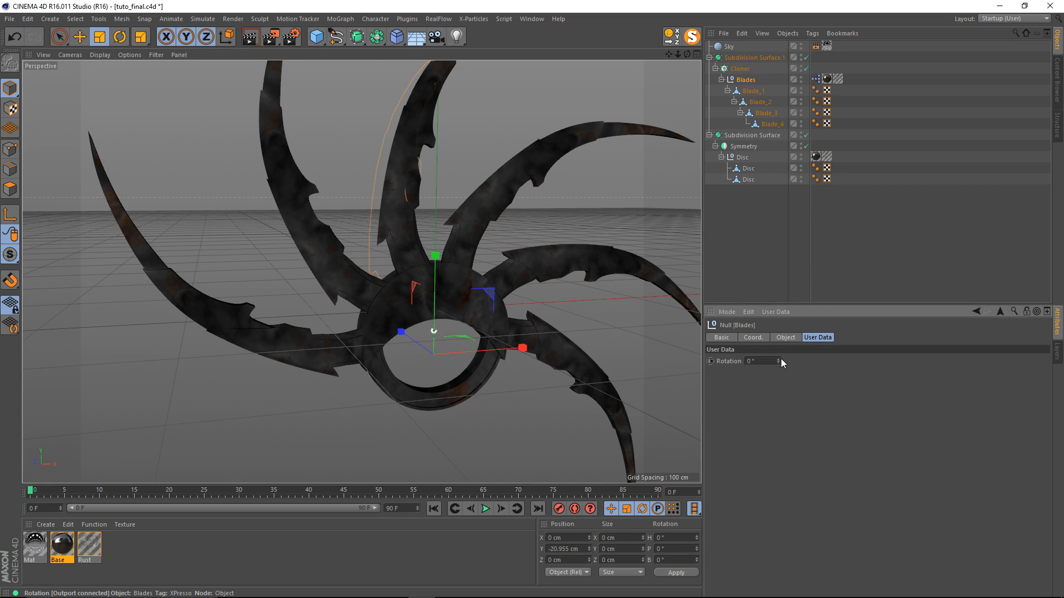
left_click_drag(779, 361, 779, 343)
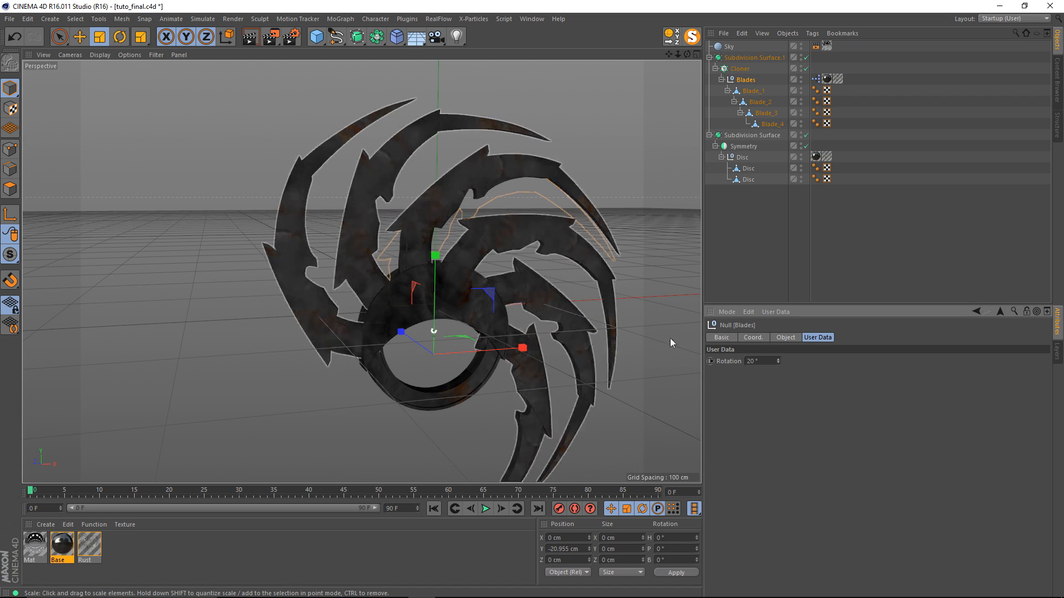
left_click_drag(779, 360, 779, 374)
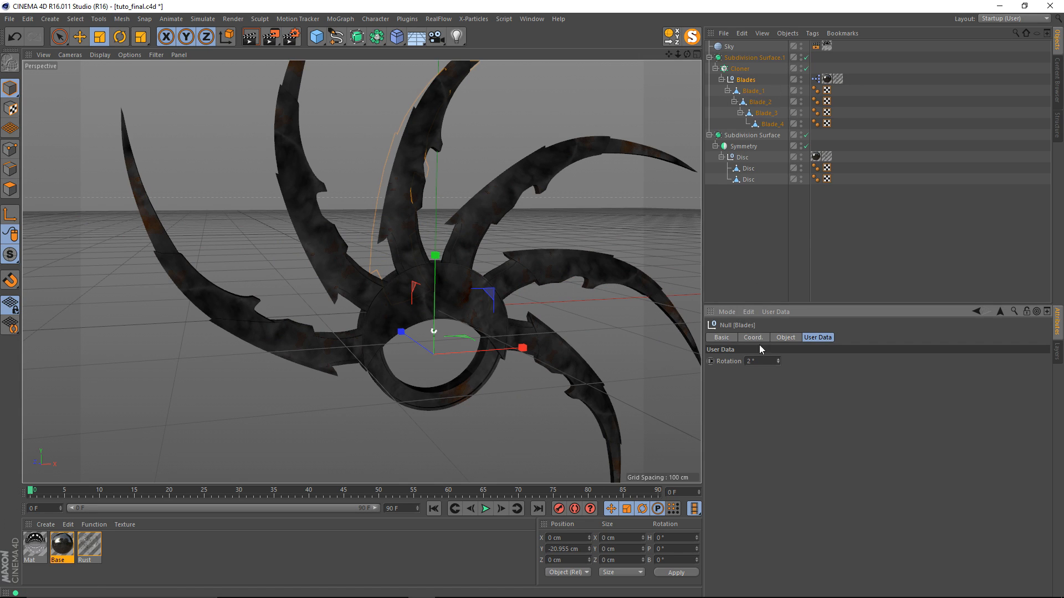
left_click_drag(771, 359, 689, 358)
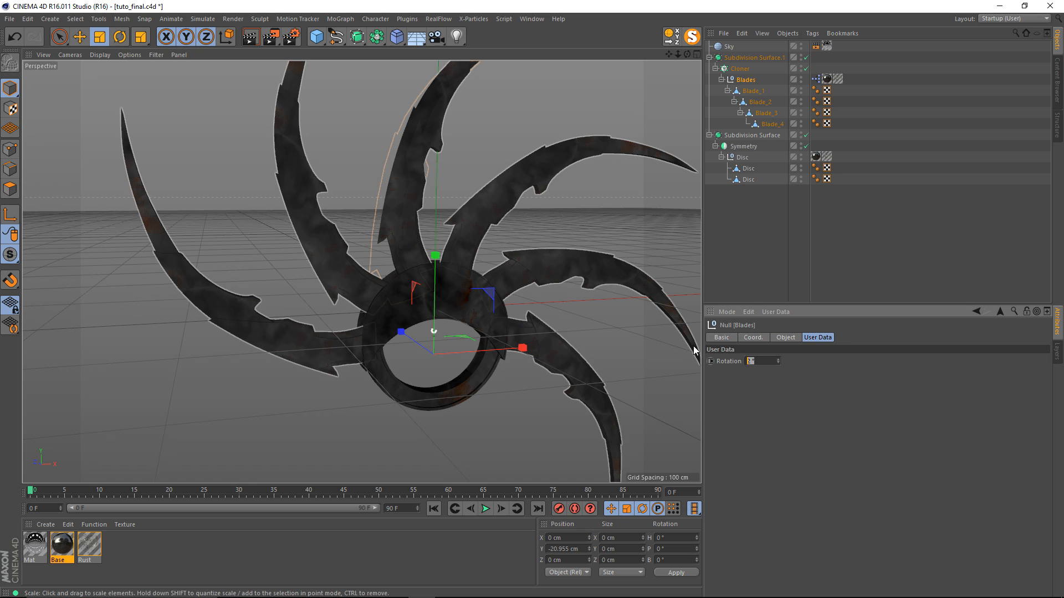
type("0")
key("Return")
left_click(747, 237)
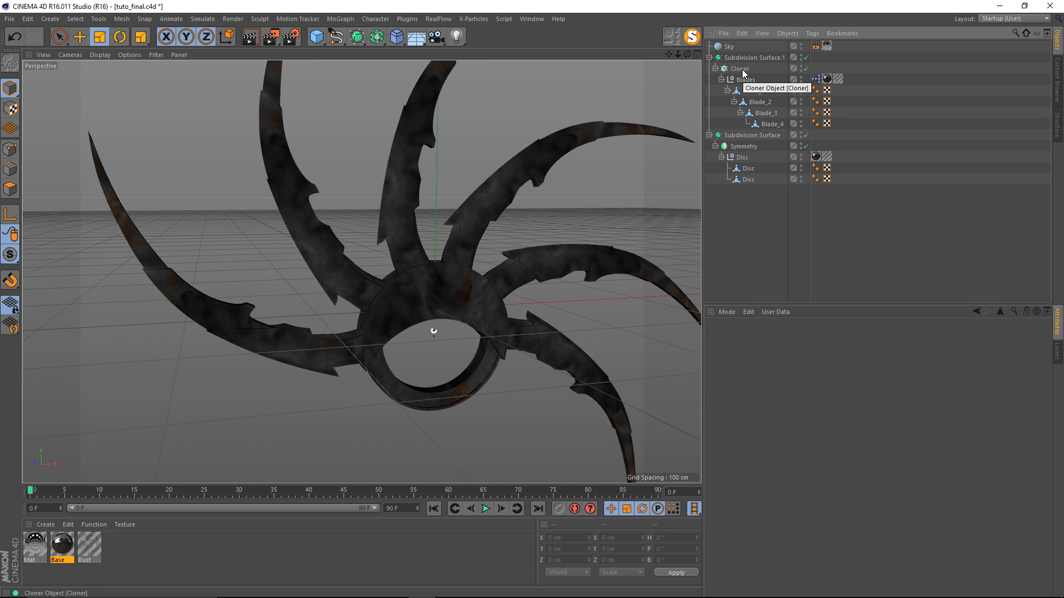
Step: Move the Base and Rust texture tags from the Blades null to the Cloner, and make the Cloner editable
left_click_drag(868, 82, 818, 68)
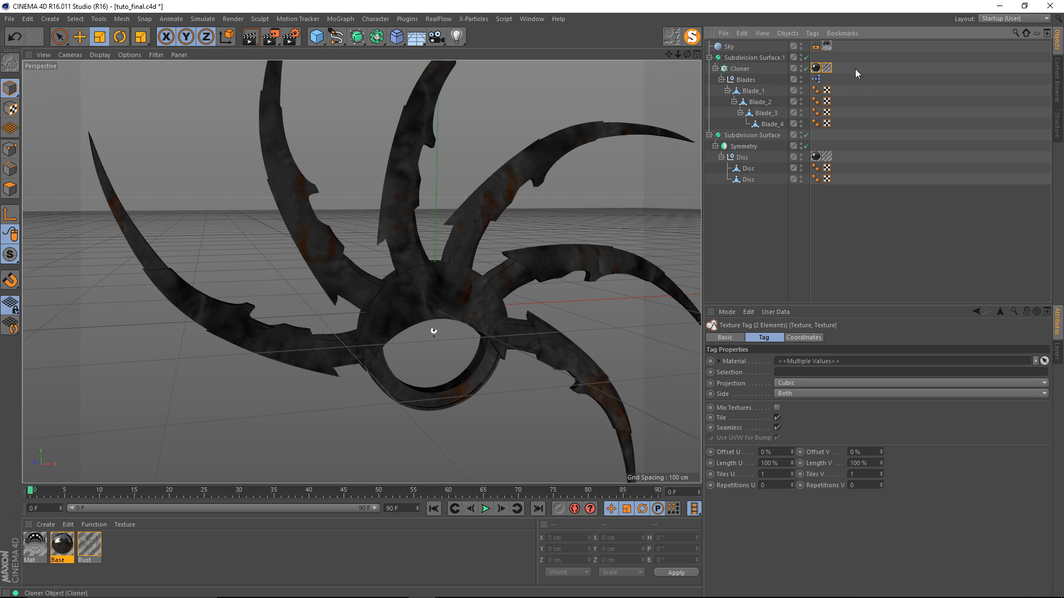
left_click(742, 70)
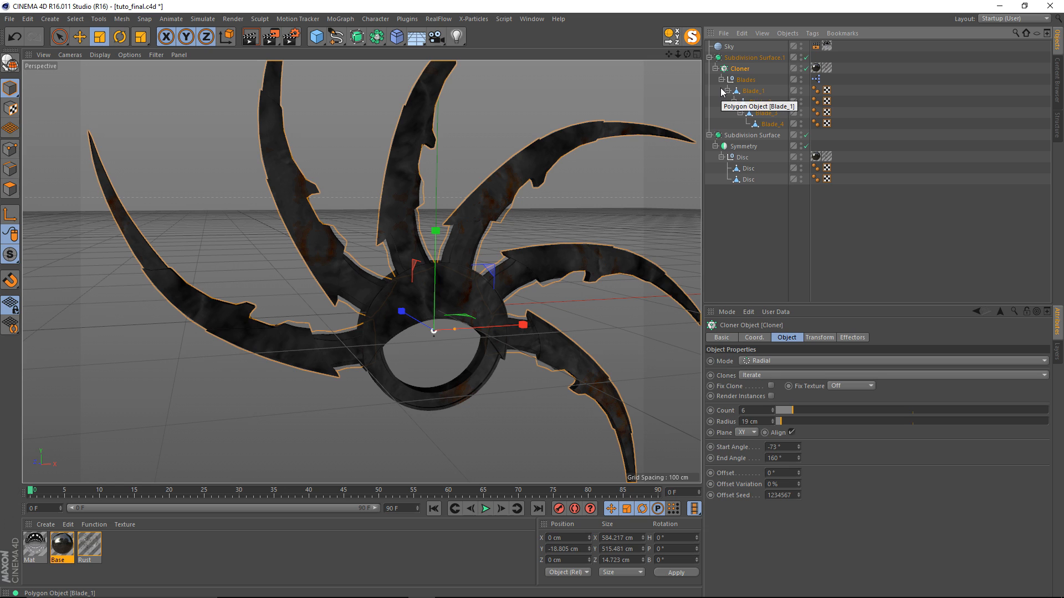
key("c")
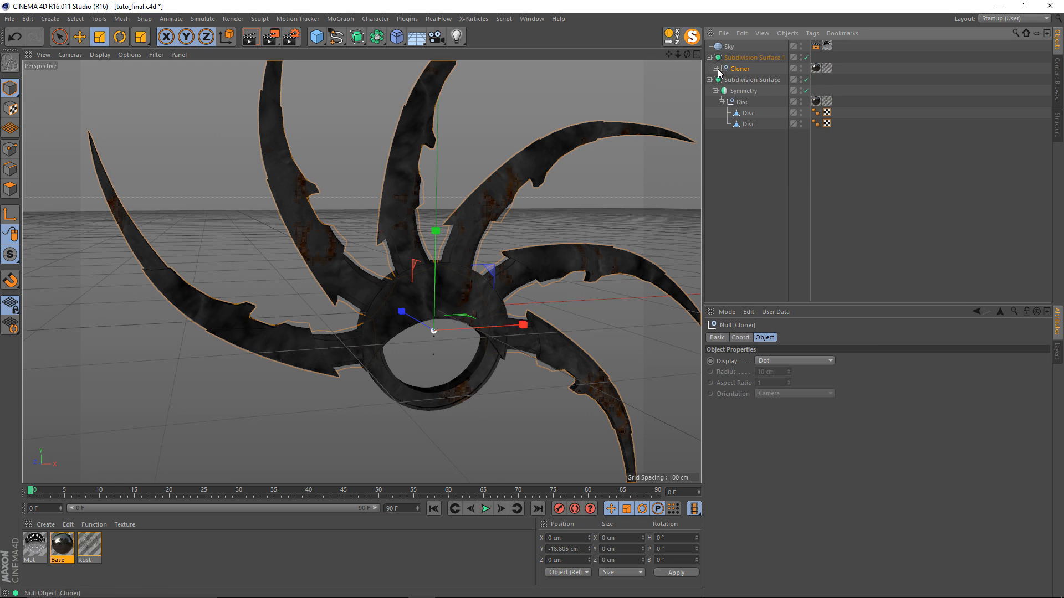
Step: Expand the Cloner's hierarchy, try changing the Rotation user data of Blades 0 to Blades 5 together, and reset it to 0°
left_click(716, 68)
left_click(750, 82)
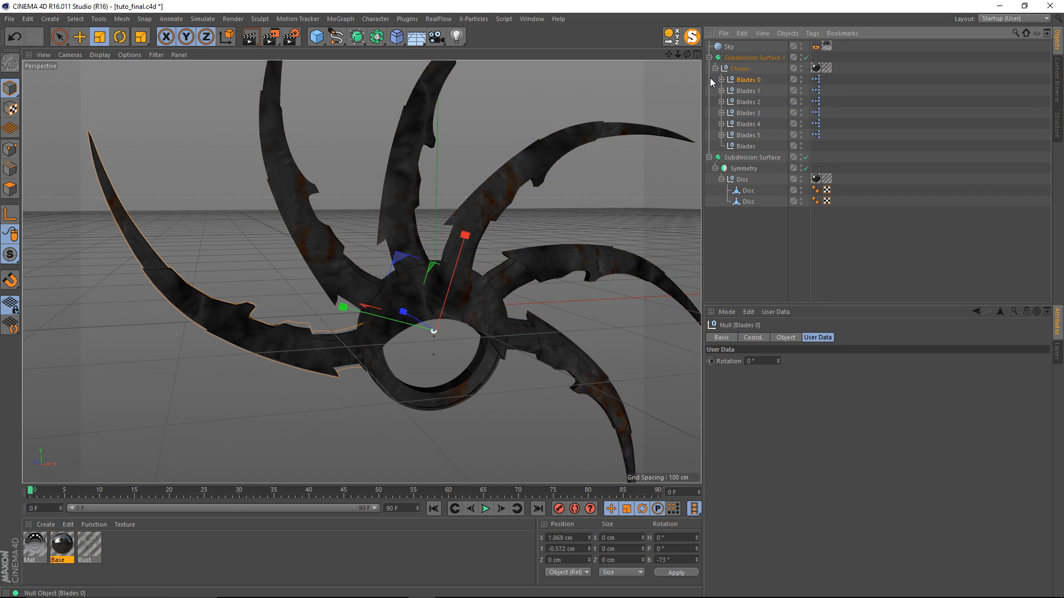
left_click(716, 91)
left_click(721, 93)
left_click(720, 93)
left_click(744, 81)
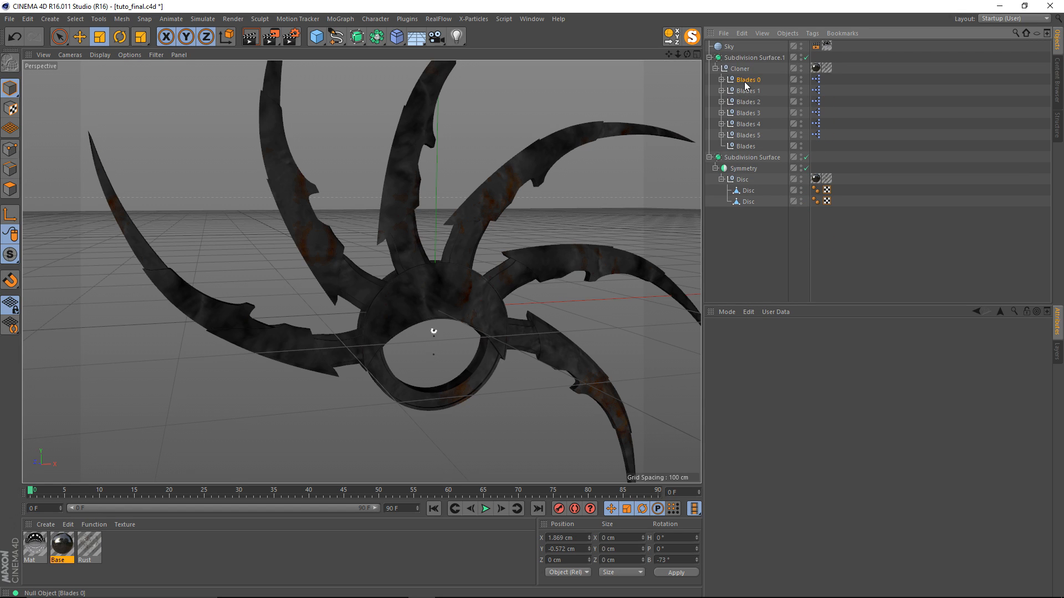
left_click(747, 135, "shift")
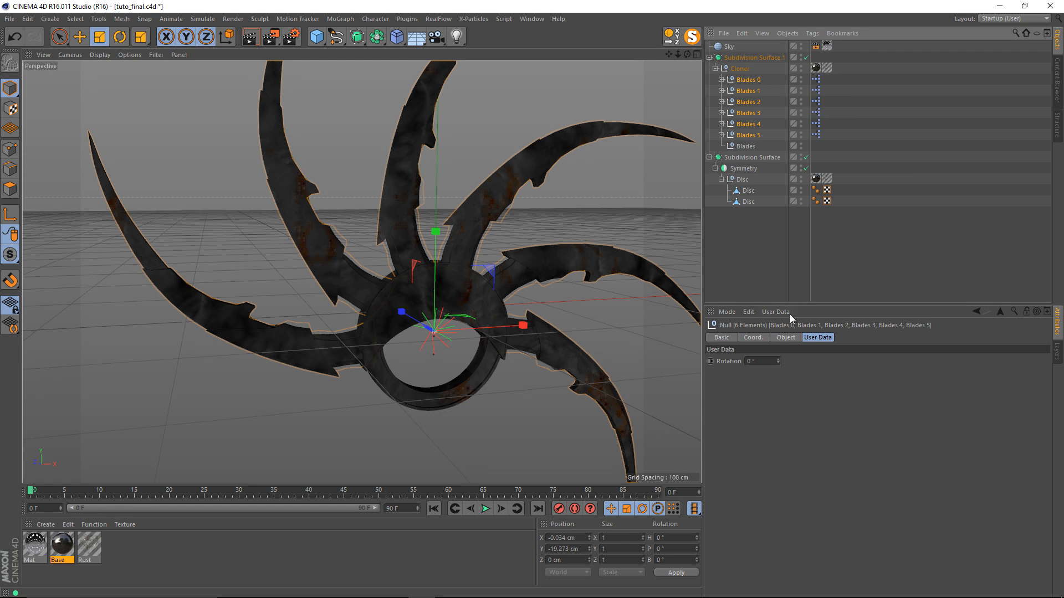
left_click_drag(778, 361, 723, 355)
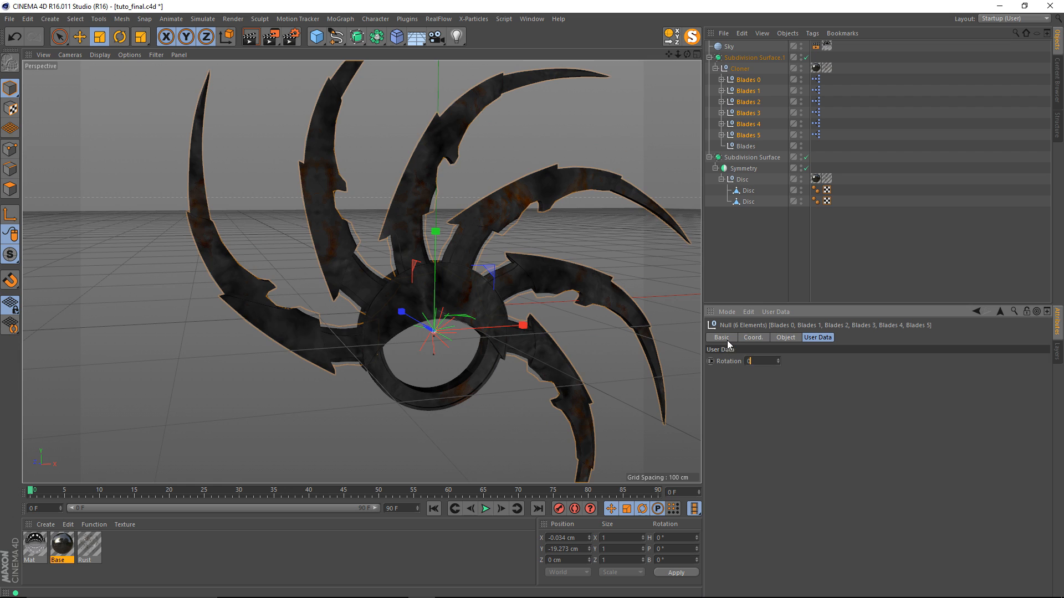
key("Return")
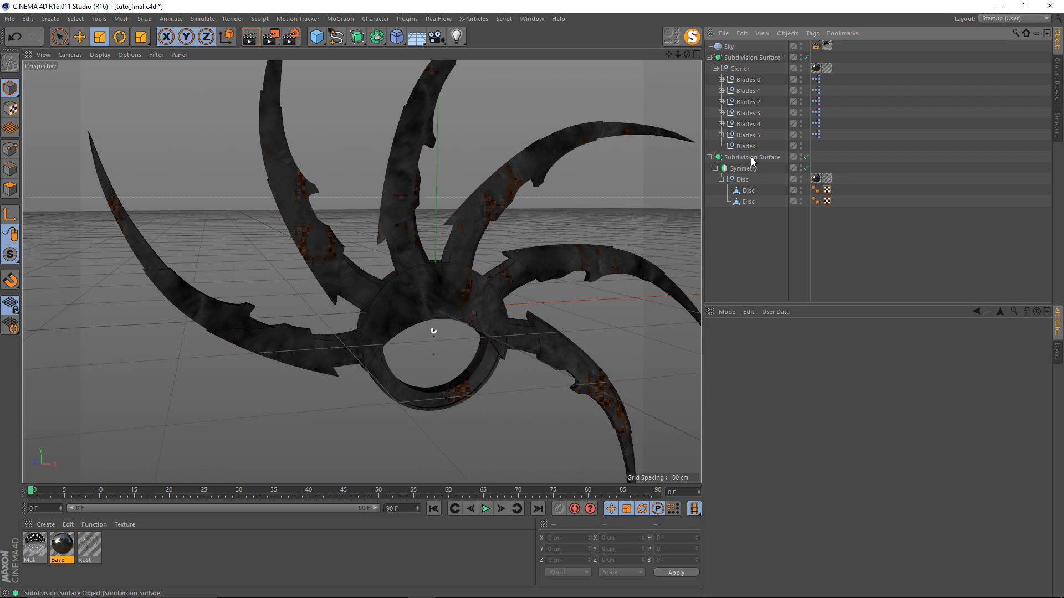
Step: Delete the leftover unnumbered Blades null and copy the Cloner's Base and Rust texture tags to its children
left_click(748, 147)
key("Delete")
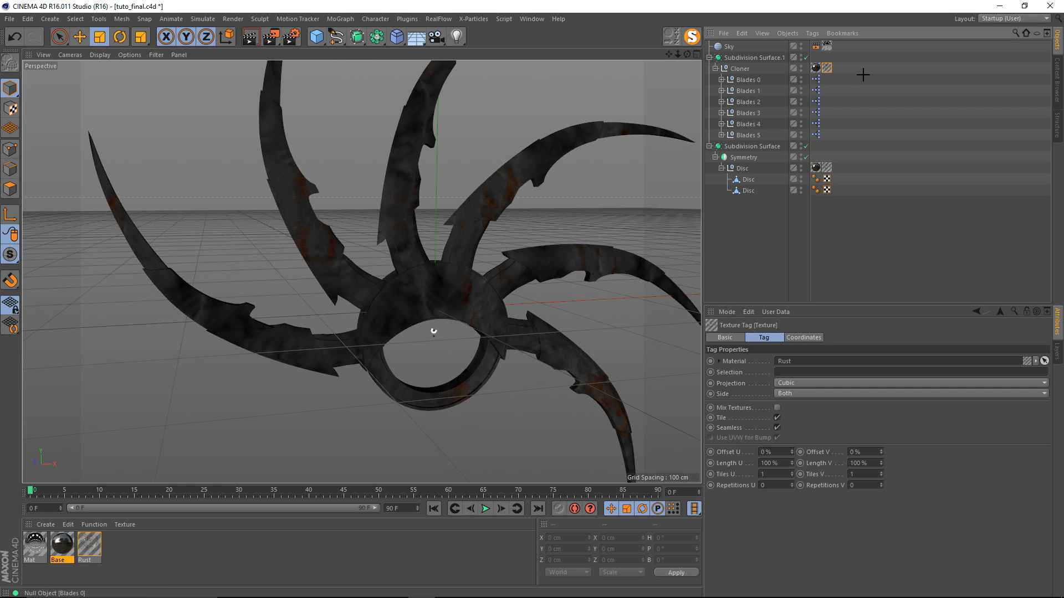
left_click_drag(852, 66, 810, 71)
right_click(817, 71)
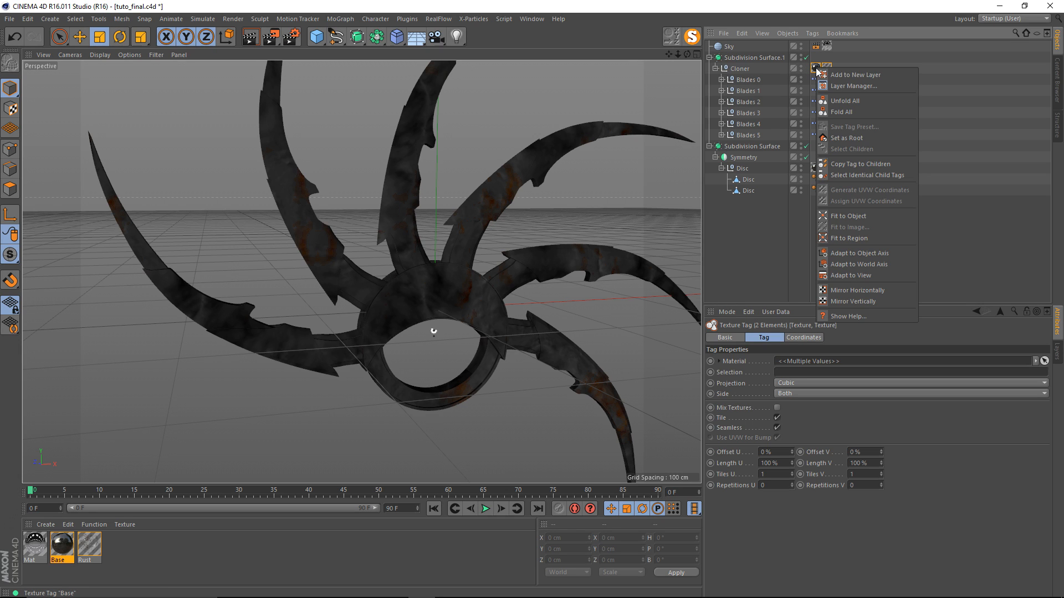
left_click(890, 163)
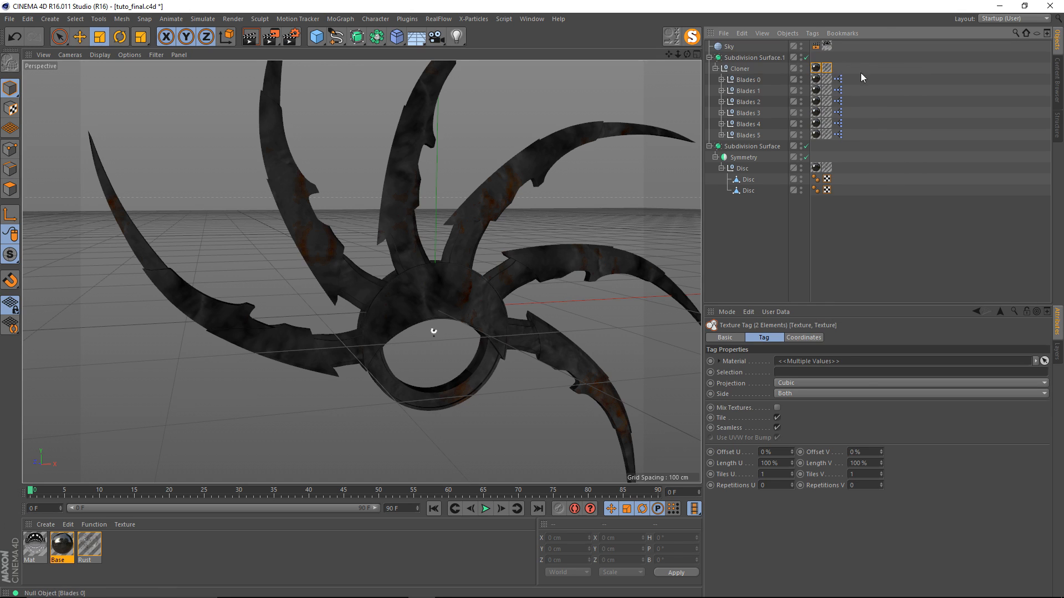
Step: Delete the Base and Rust texture tags from the Cloner null itself
left_click(840, 64)
left_click_drag(840, 64, 810, 72)
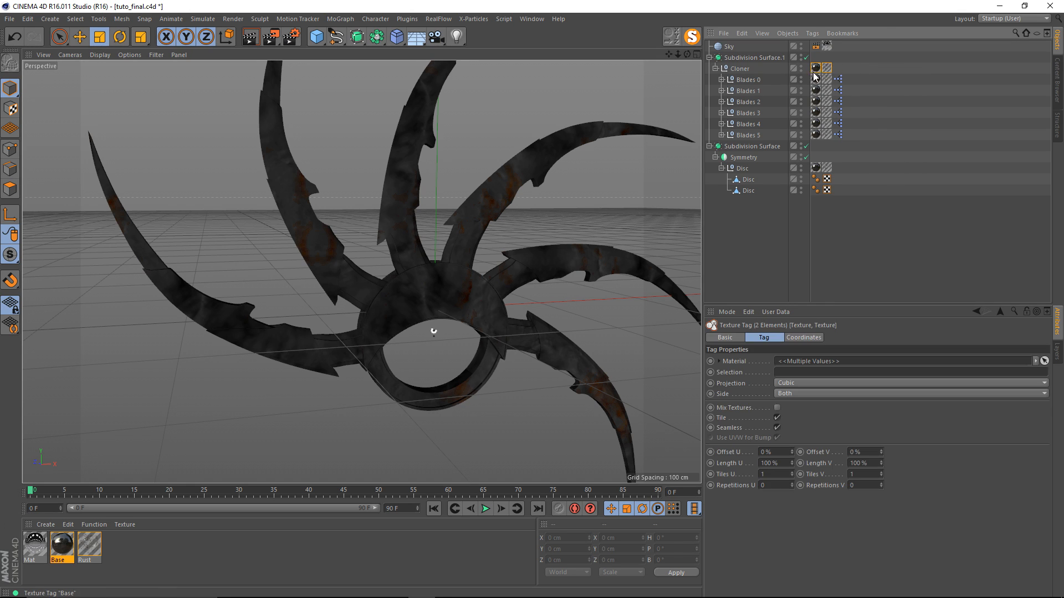
key("Delete")
Step: Test the Rotation user data of Blades 0 to Blades 5 at 24°, reset it to 0°, and clear the selection
left_click(750, 78)
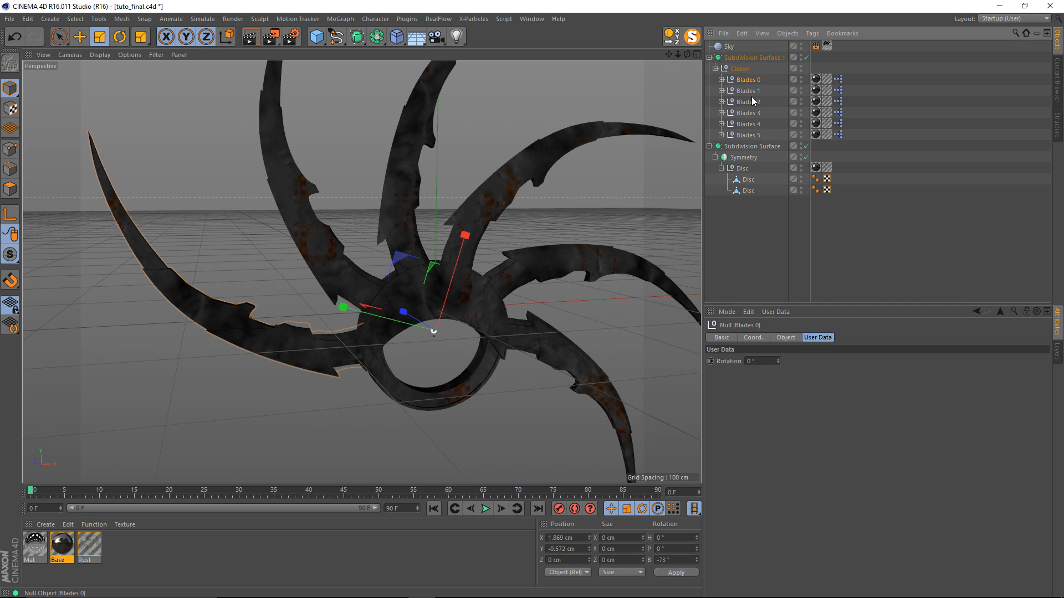
left_click(752, 134, "shift")
left_click_drag(778, 361, 778, 347)
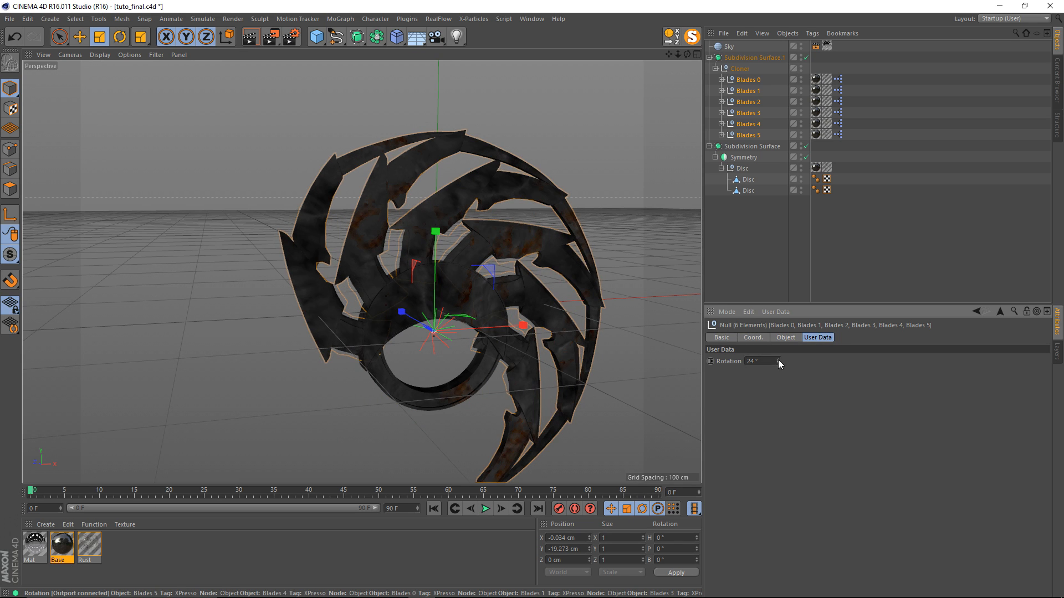
left_click_drag(778, 360, 778, 369)
scroll(663, 350, "up", 3)
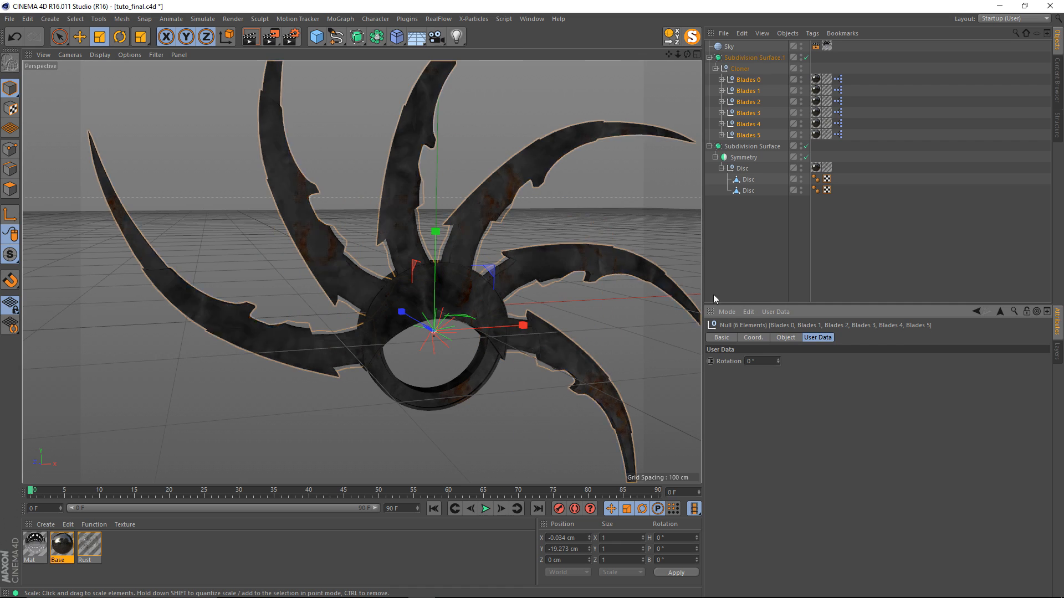
left_click(747, 248)
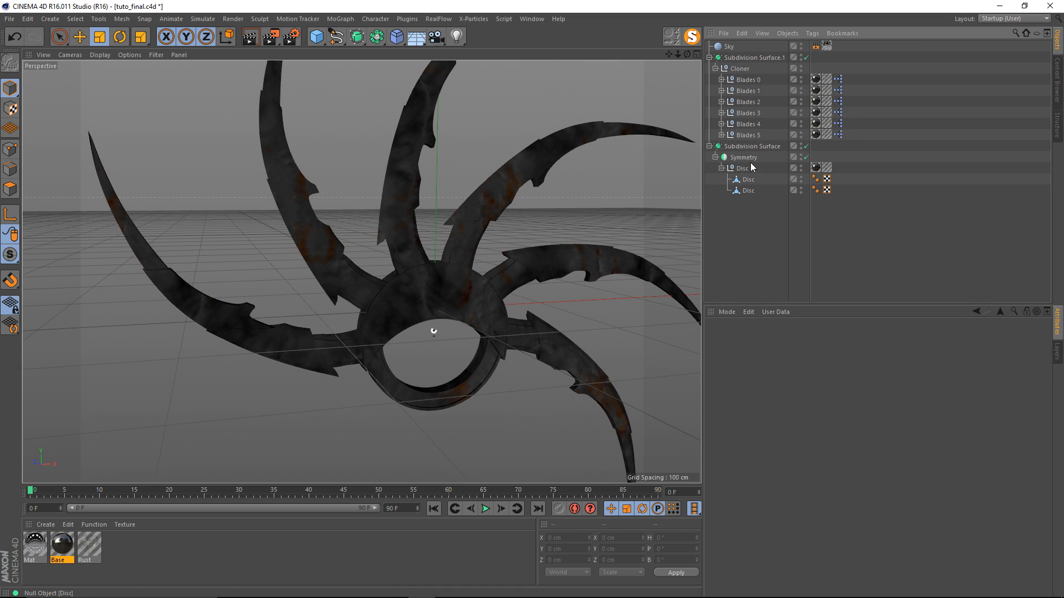
Step: Make the Symmetry object editable and move the Disc null out of it to the top level of the hierarchy
left_click_drag(569, 224, 441, 302, "alt")
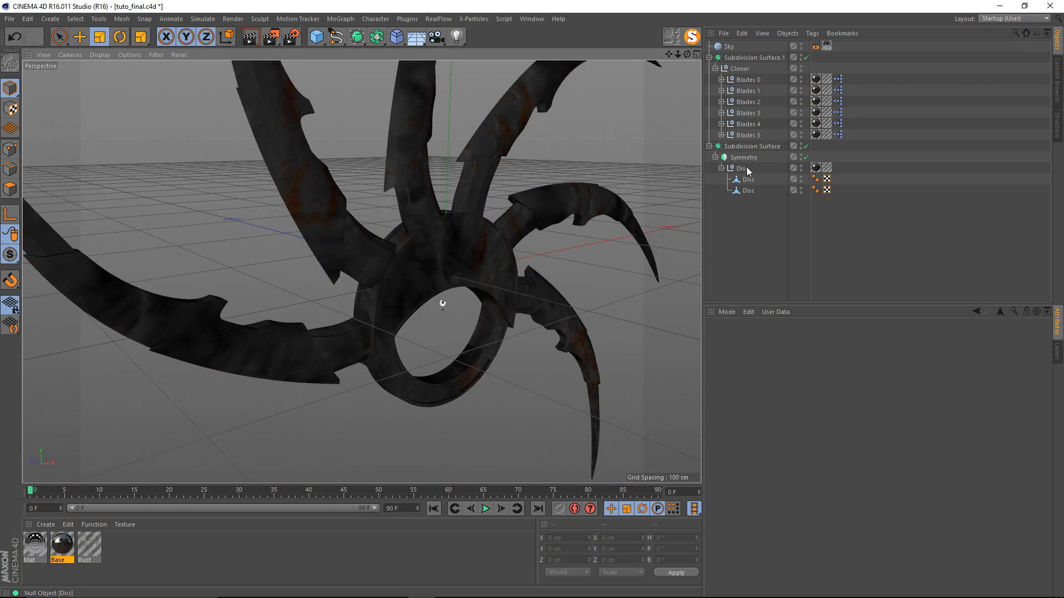
left_click(743, 157)
key("c")
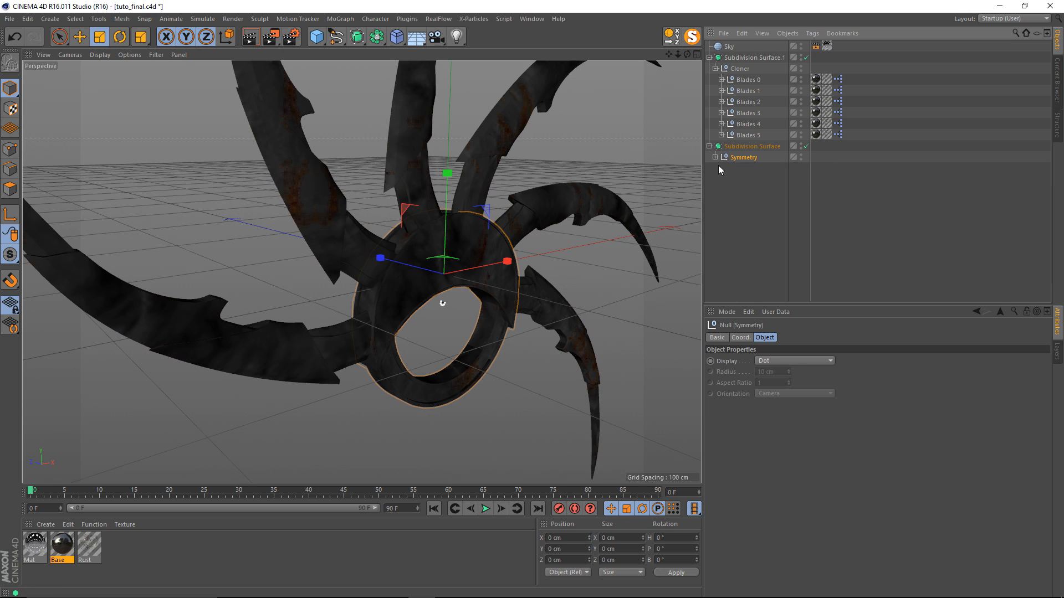
left_click_drag(743, 169, 739, 233)
Step: Delete the disc's Subdivision Surface together with the emptied Symmetry null
left_click(737, 158)
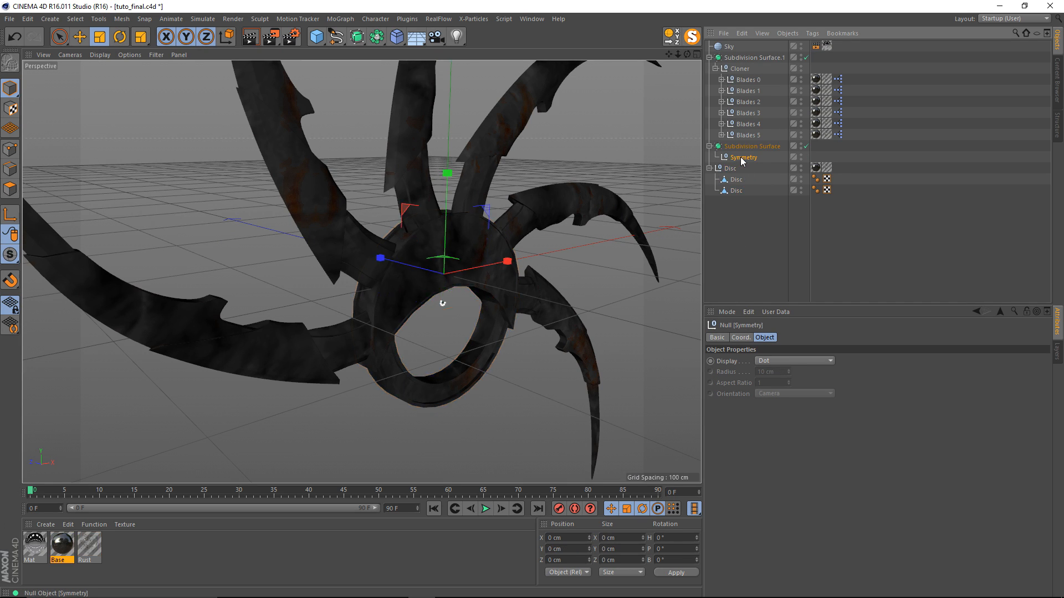
left_click(742, 147)
key("Delete")
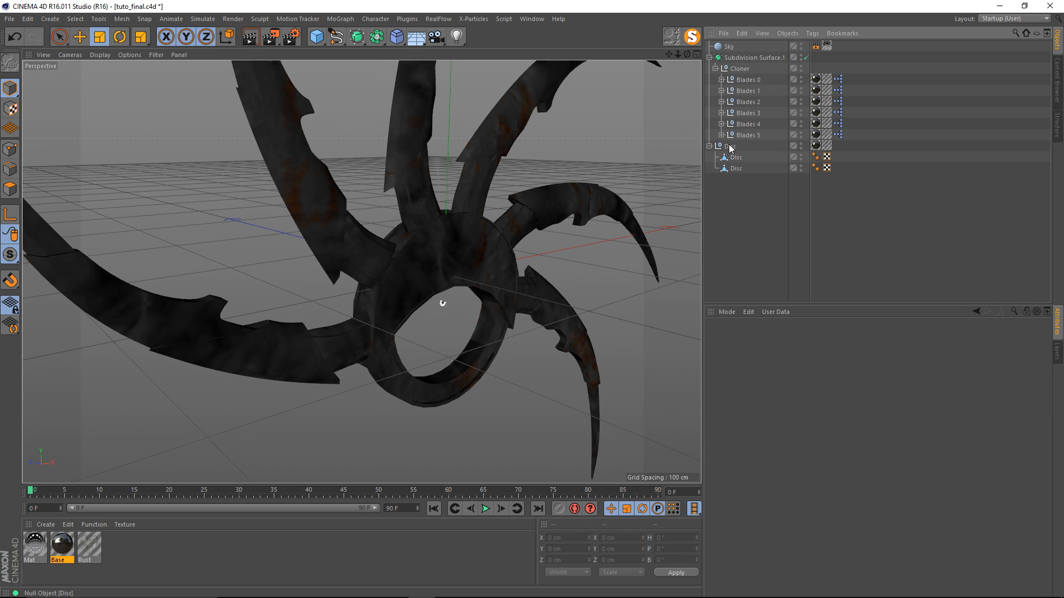
Step: Move the Base and Rust texture tags from the Disc null to its first Disc object, and copy them to the second
left_click(730, 148)
left_click_drag(483, 223, 478, 244, "alt")
left_click_drag(847, 145, 816, 156)
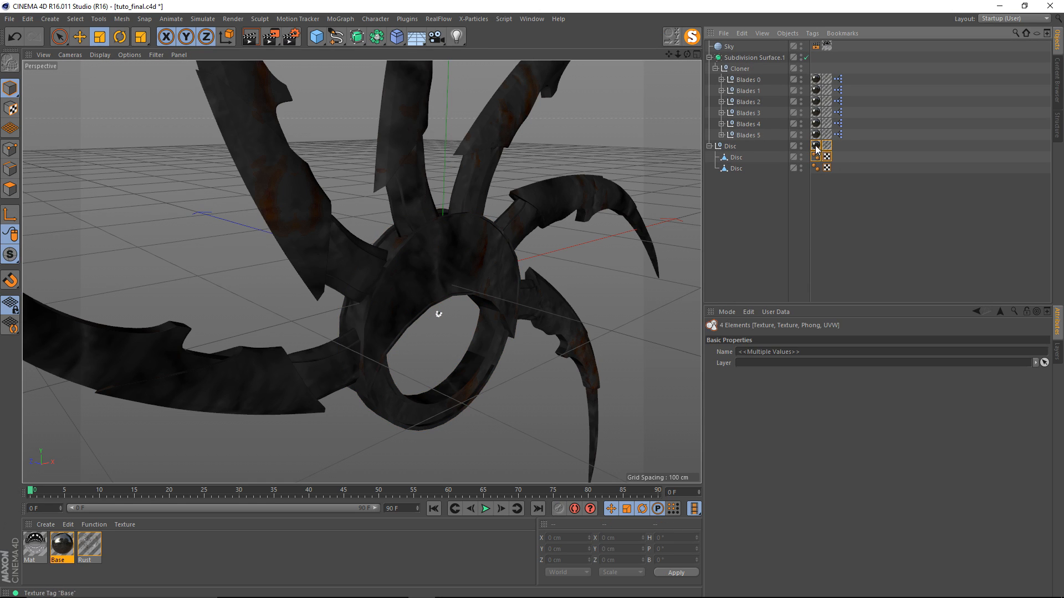
left_click(837, 147)
mouse_move(838, 147)
left_mouse_down()
mouse_move(808, 143)
mouse_move(838, 158)
left_mouse_up()
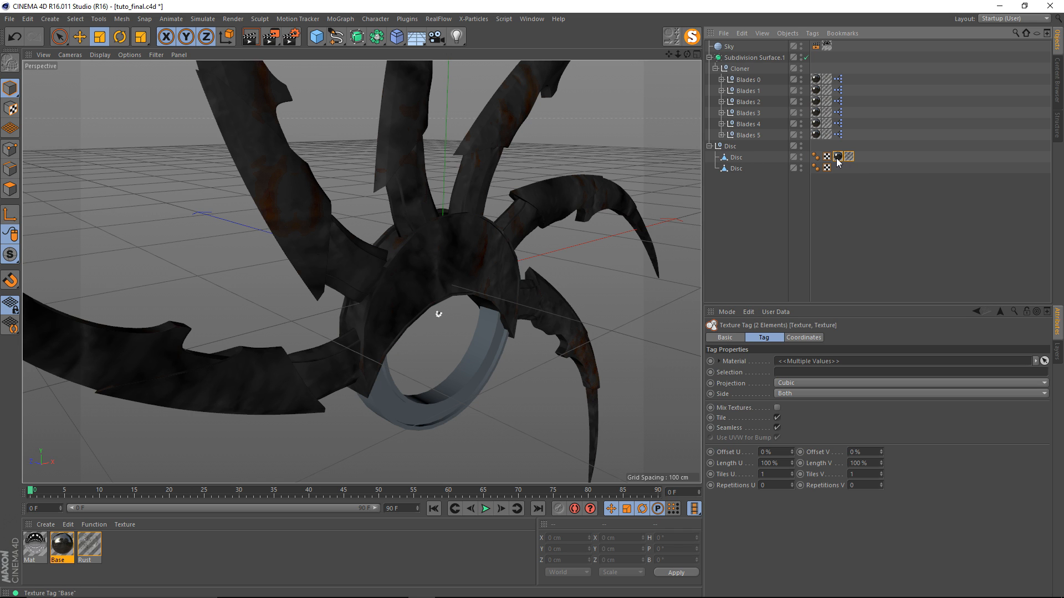
left_click_drag(839, 168, 839, 168, "ctrl")
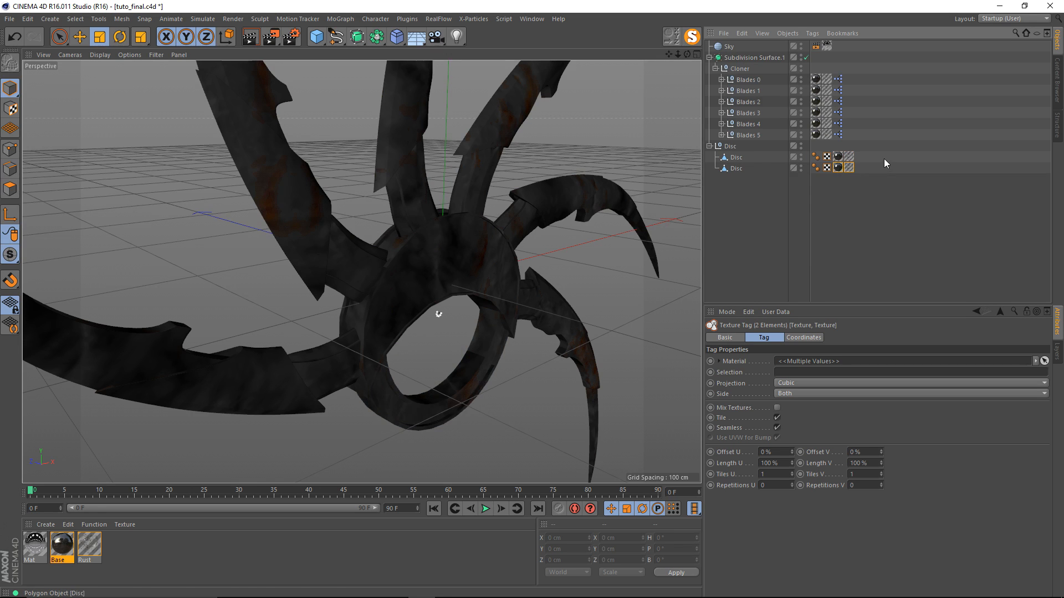
left_click(883, 161)
Step: Try rotating the Disc null in the viewport, undo the rotation, and clear the selection
left_click_drag(604, 191, 358, 245, "alt")
scroll(448, 263, "down", 3)
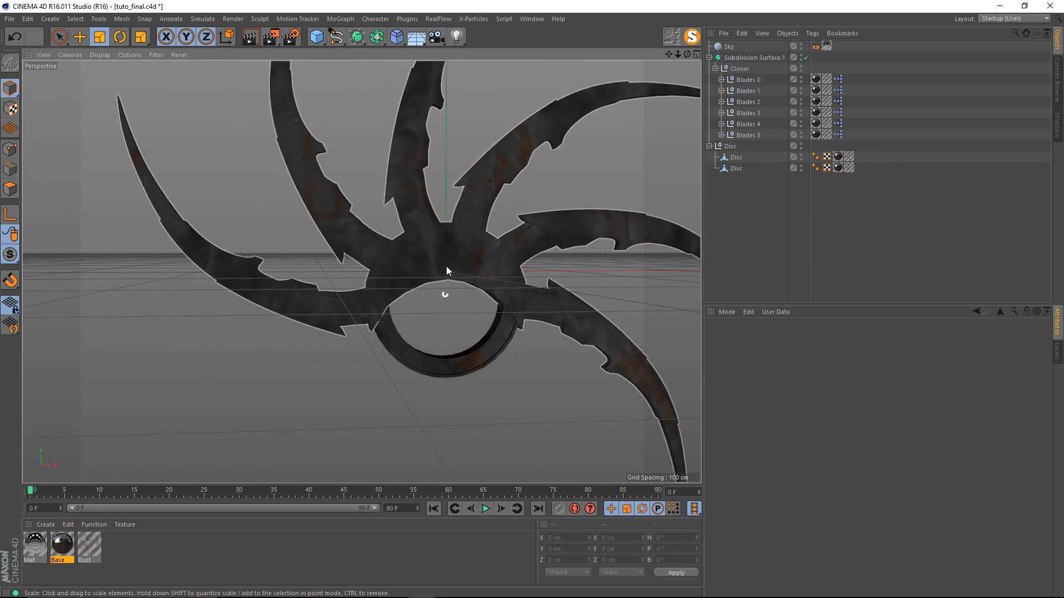
left_click(732, 147)
key("r")
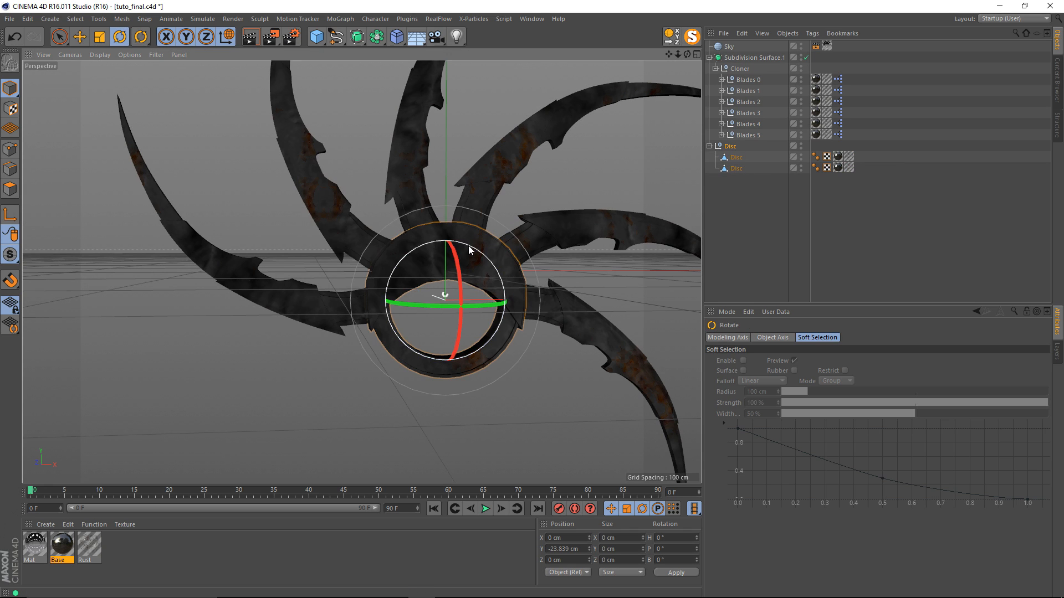
left_click_drag(469, 248, 363, 356)
key("ctrl+z")
left_click(537, 274)
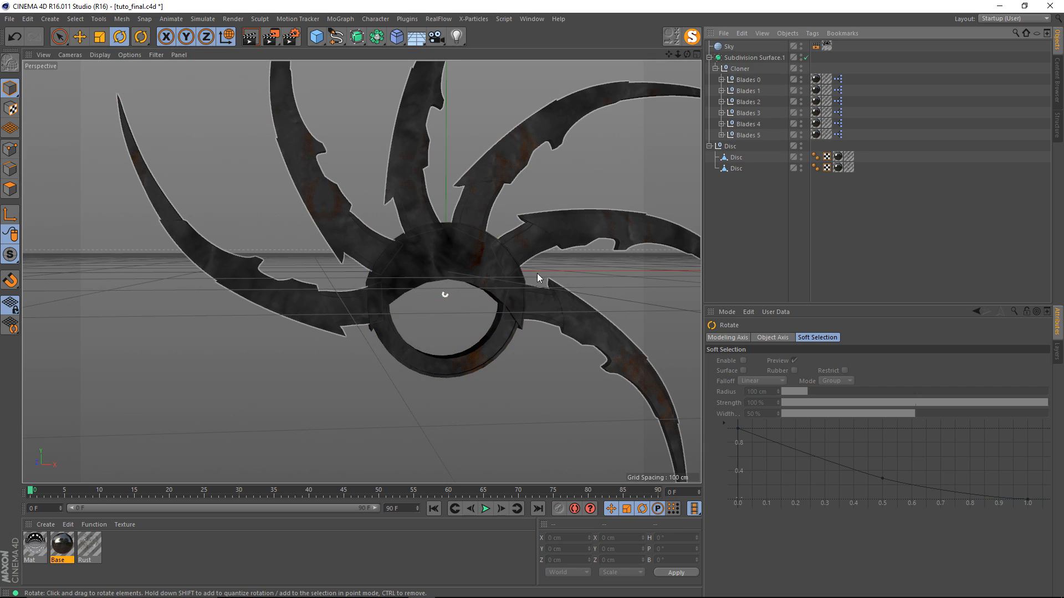
Step: Group the two Disc polygon objects under a new null inside the Disc null, and rename the new null Disc
left_click_drag(452, 230, 440, 251, "alt")
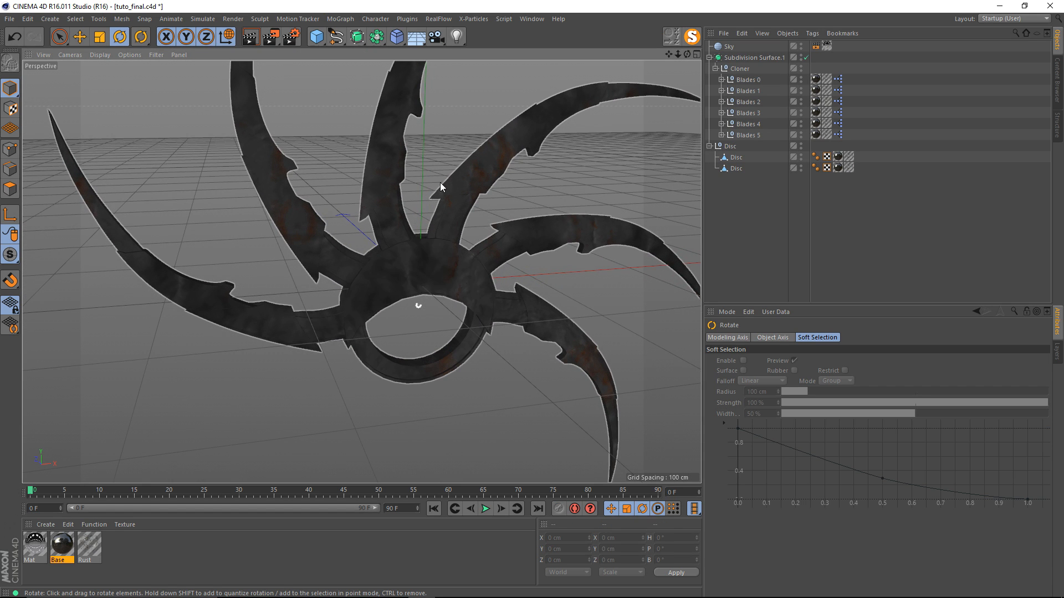
left_click(758, 204)
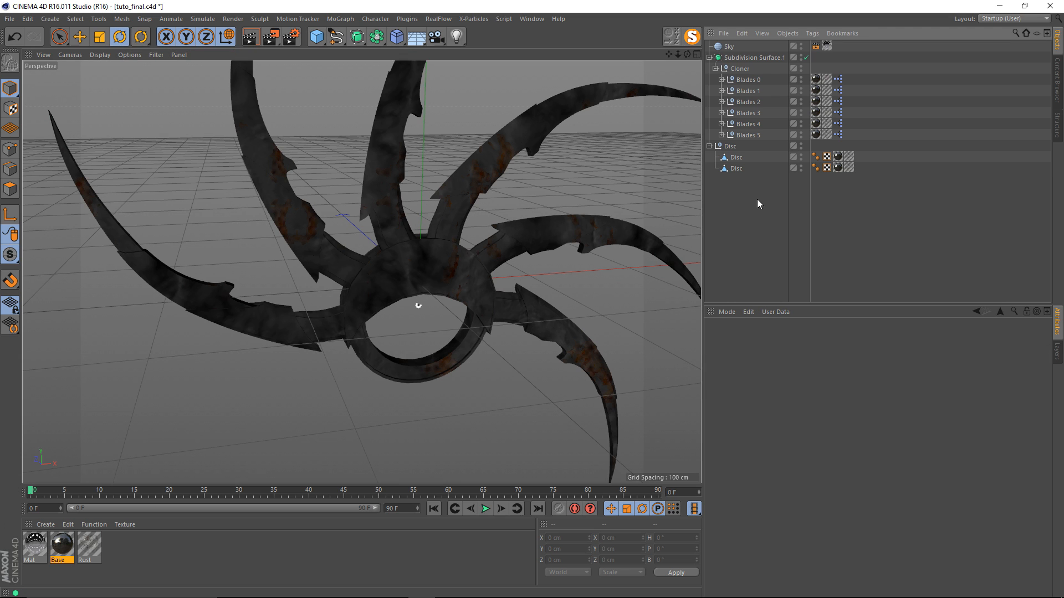
left_click(731, 147)
left_click_drag(385, 206, 425, 240, "alt")
right_click_drag(424, 240, 460, 261, "alt")
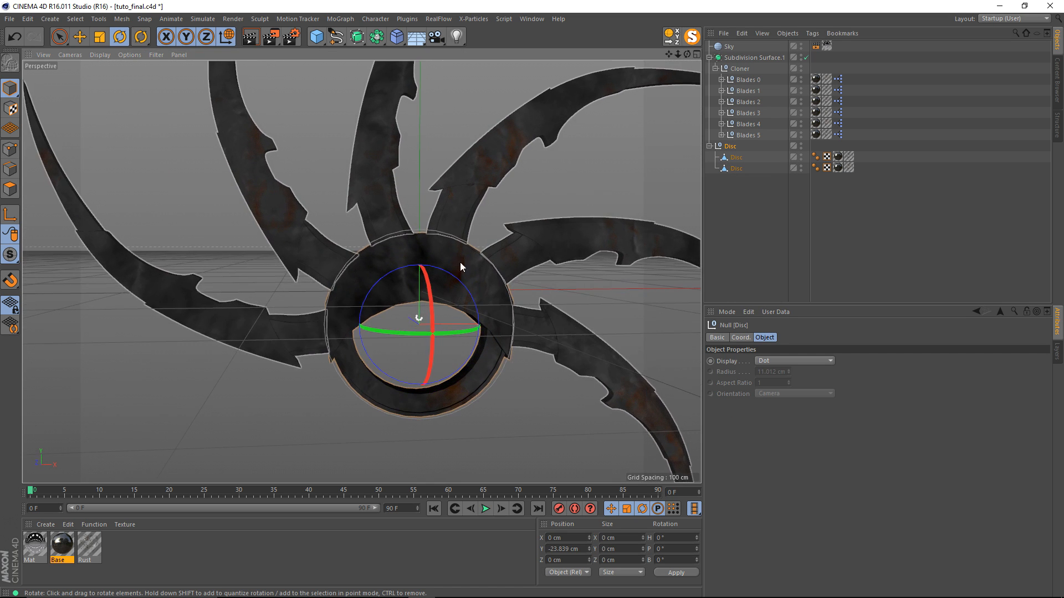
left_click(734, 158)
left_click(736, 169, "shift")
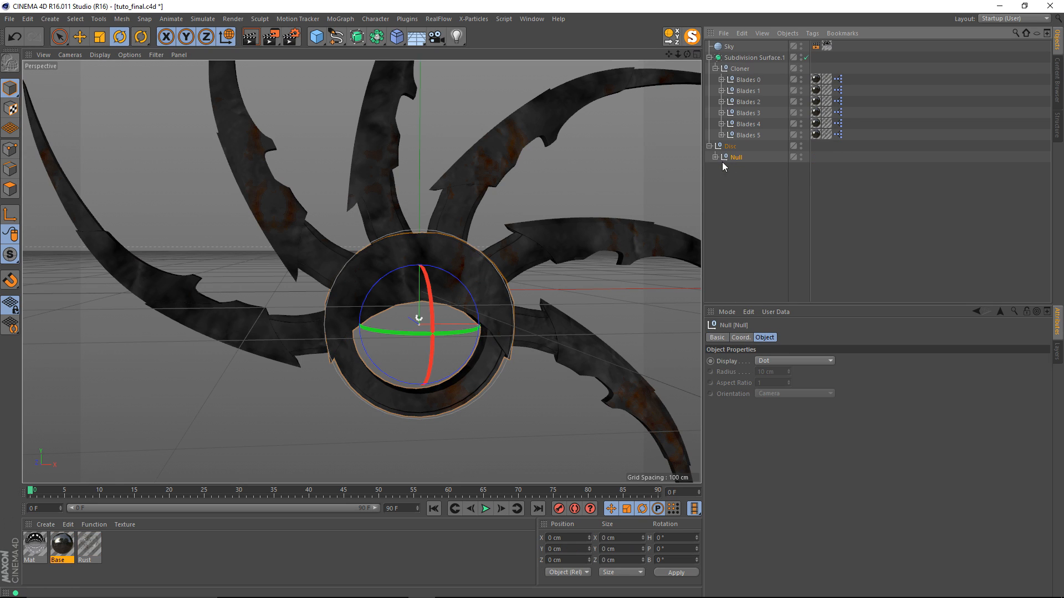
key("alt+g")
double_click(735, 157)
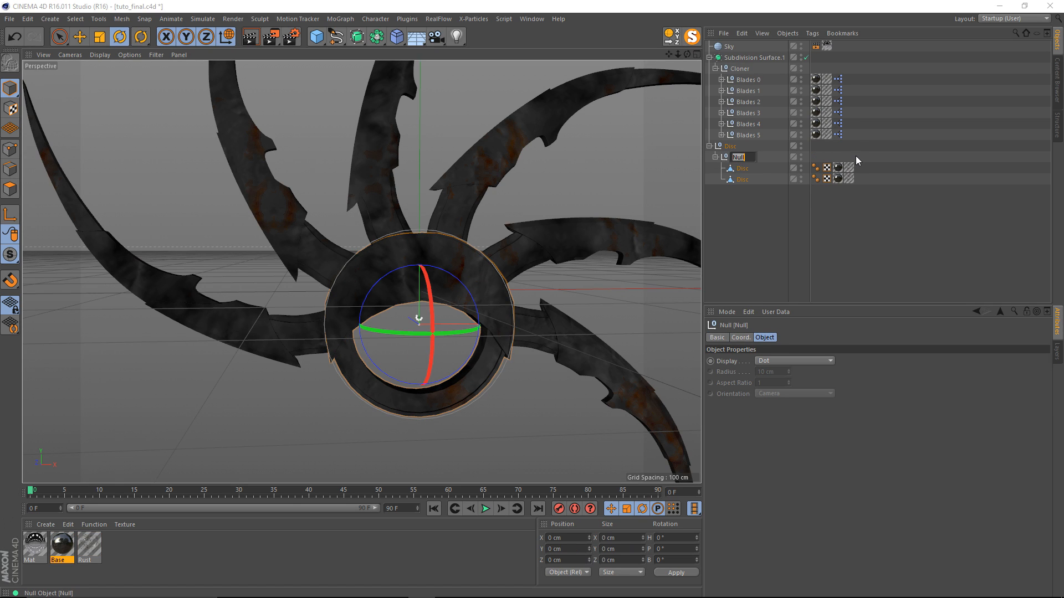
type("Disc")
key("Return")
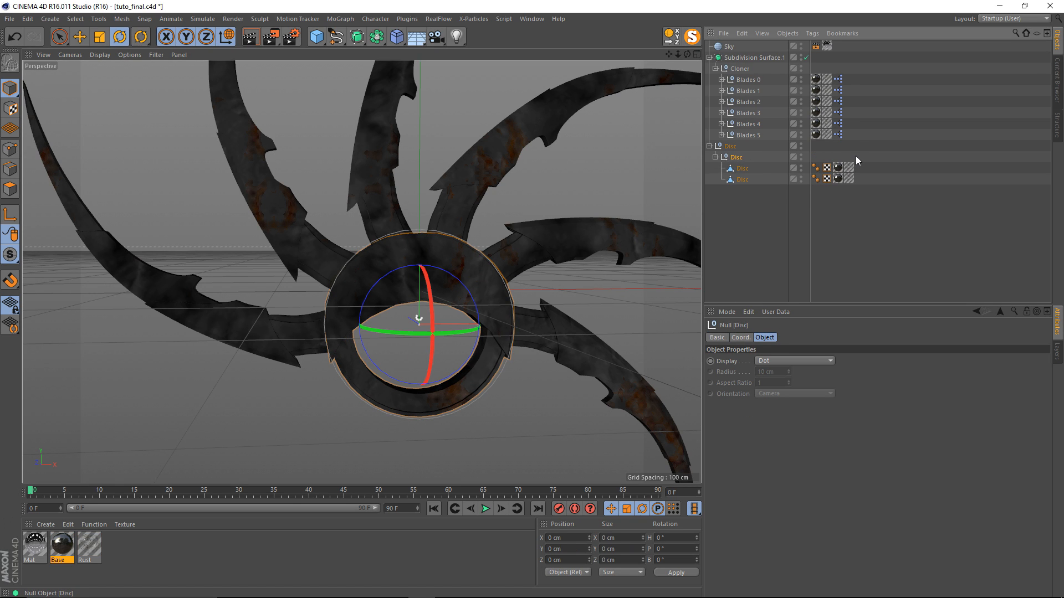
Step: Rename the outer Disc null Shuriken and move the Cloner null with all its blades into it
double_click(731, 149)
type("Shu")
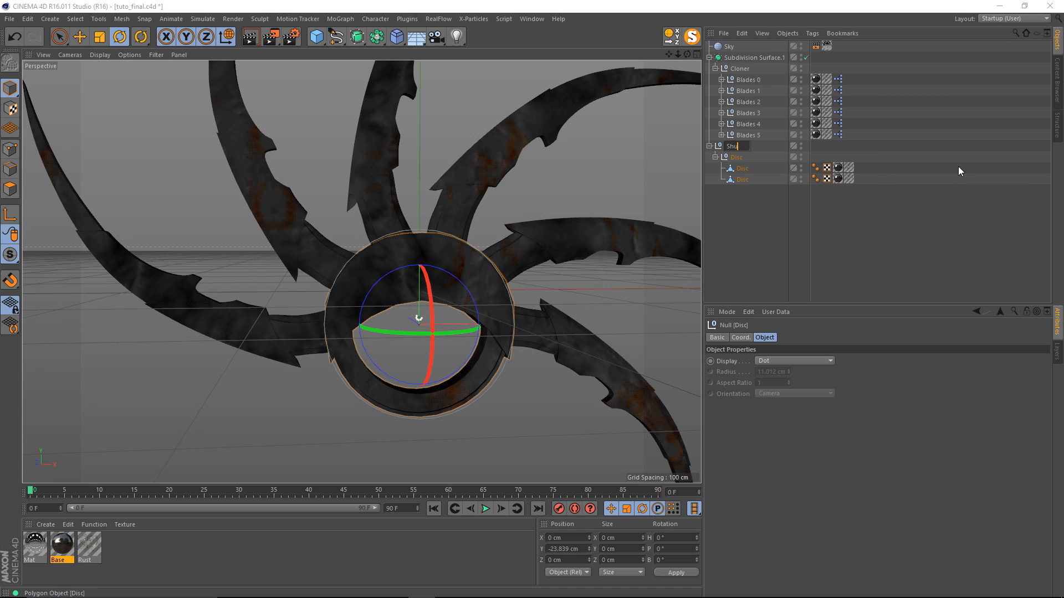
type("riken")
key("Return")
left_click(741, 69)
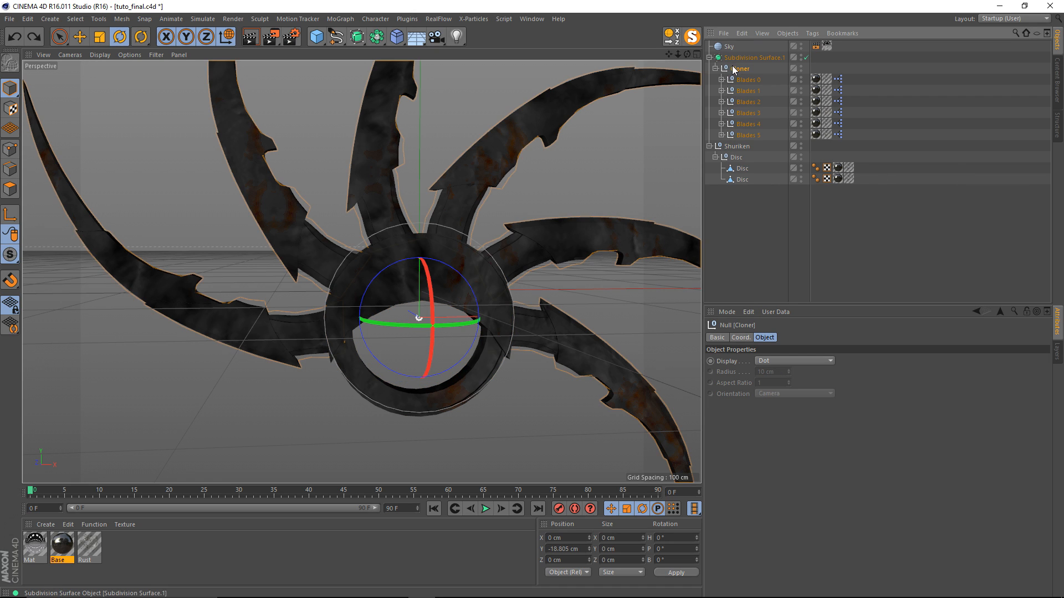
left_click_drag(735, 70, 740, 148)
left_click(776, 208)
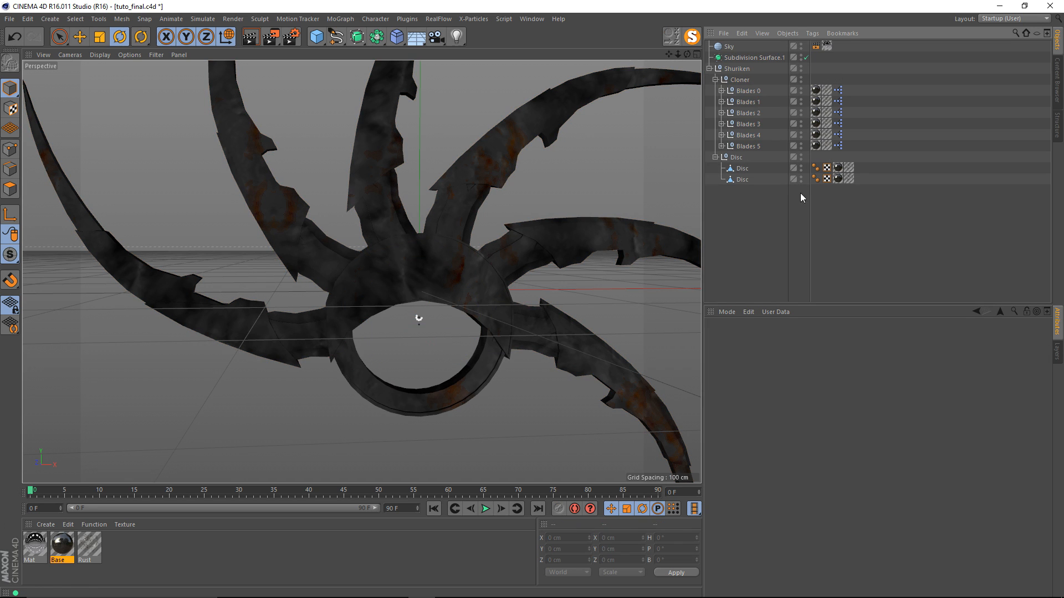
Step: Rename the Cloner null Blades, and collapse the Blades and Disc groups in the hierarchy
double_click(740, 80)
type("B")
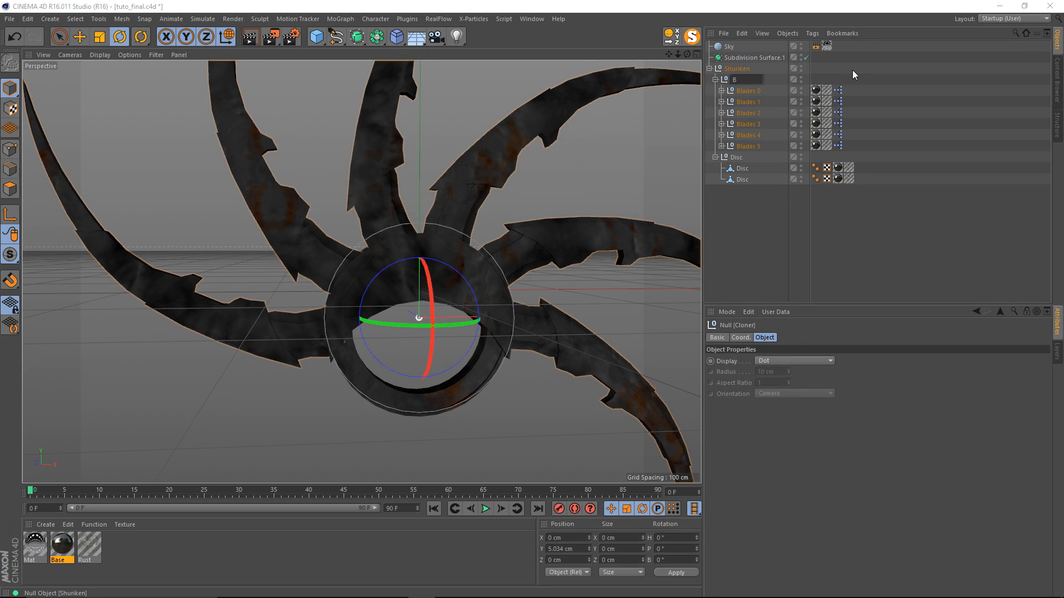
type("lades")
key("Return")
left_click(715, 79)
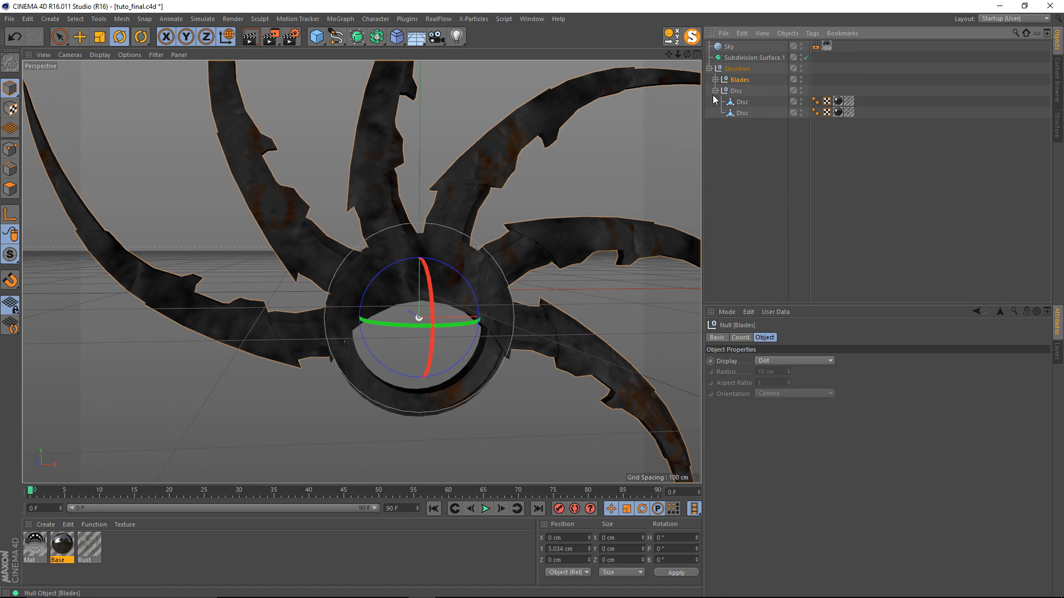
left_click(714, 89)
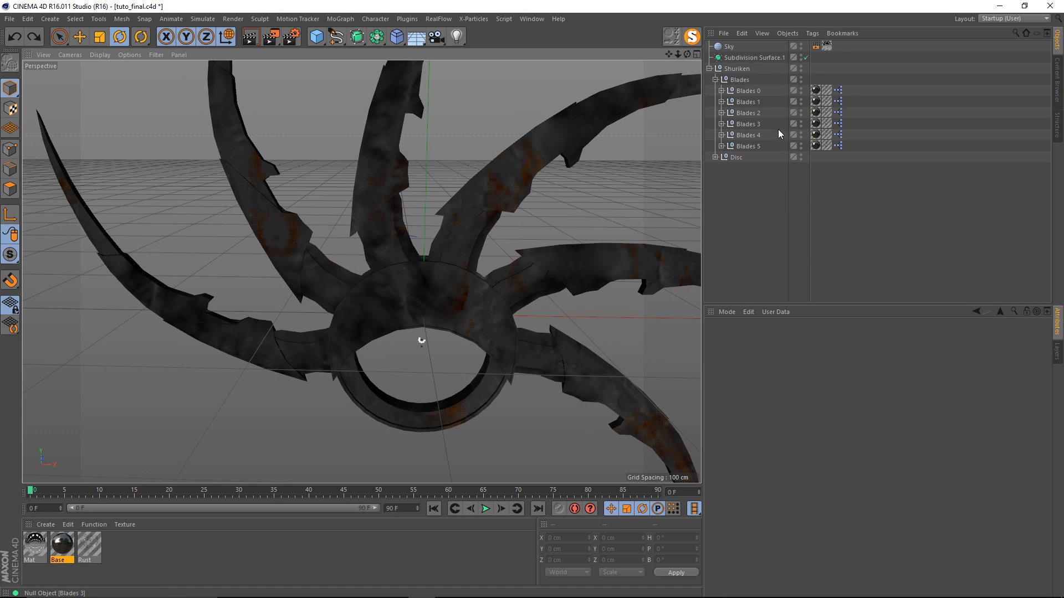
Step: Collapse the Blades group, group Blades and Disc under a new null inside Shuriken, and rename that null Subdivision
left_click(714, 80)
left_click(740, 80)
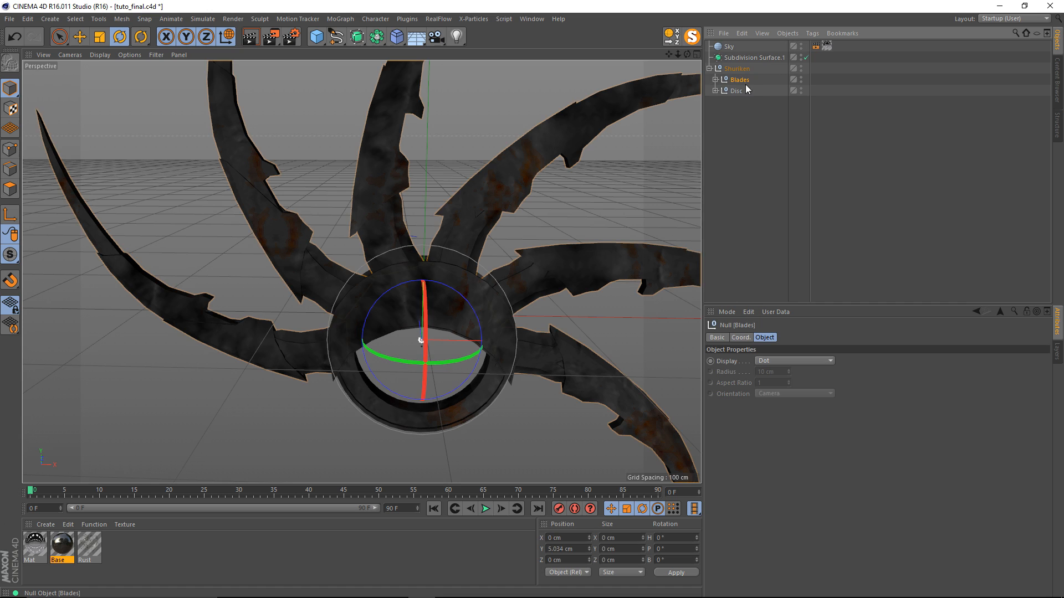
left_click(736, 91, "ctrl")
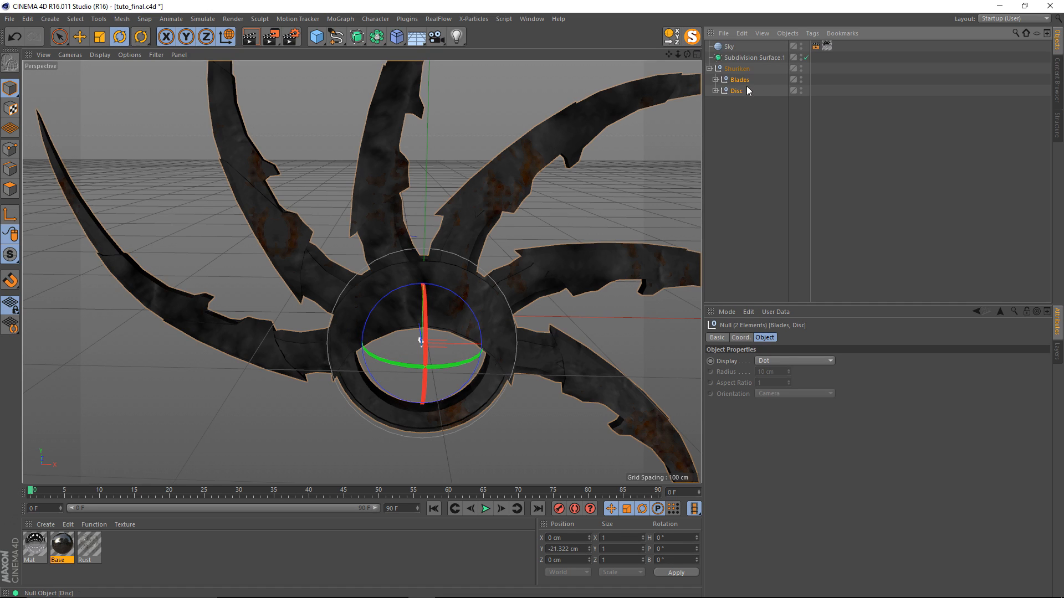
key("alt+g")
left_click(715, 79)
double_click(736, 79)
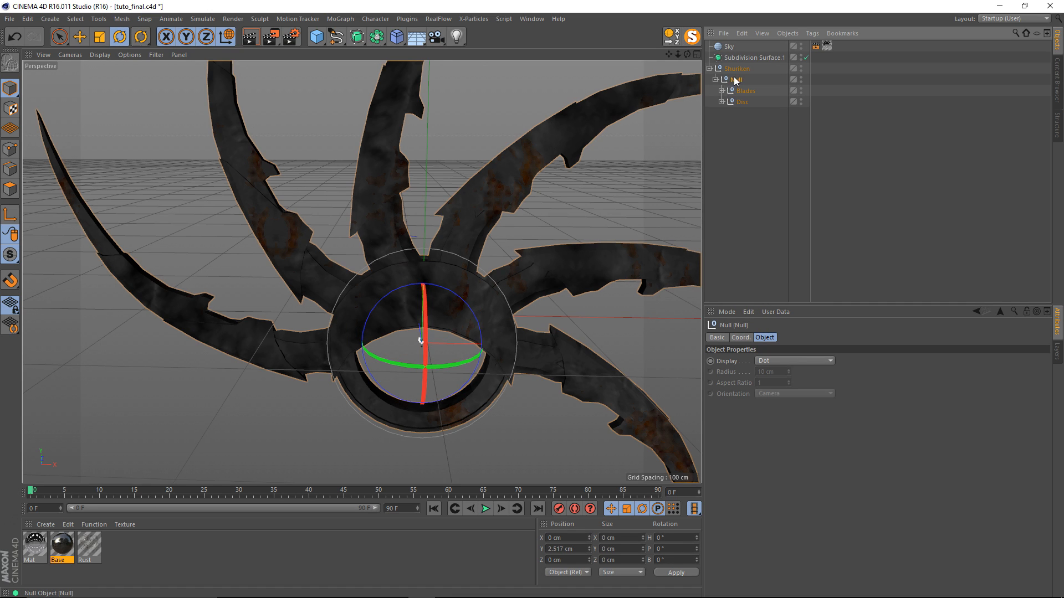
type("Sub")
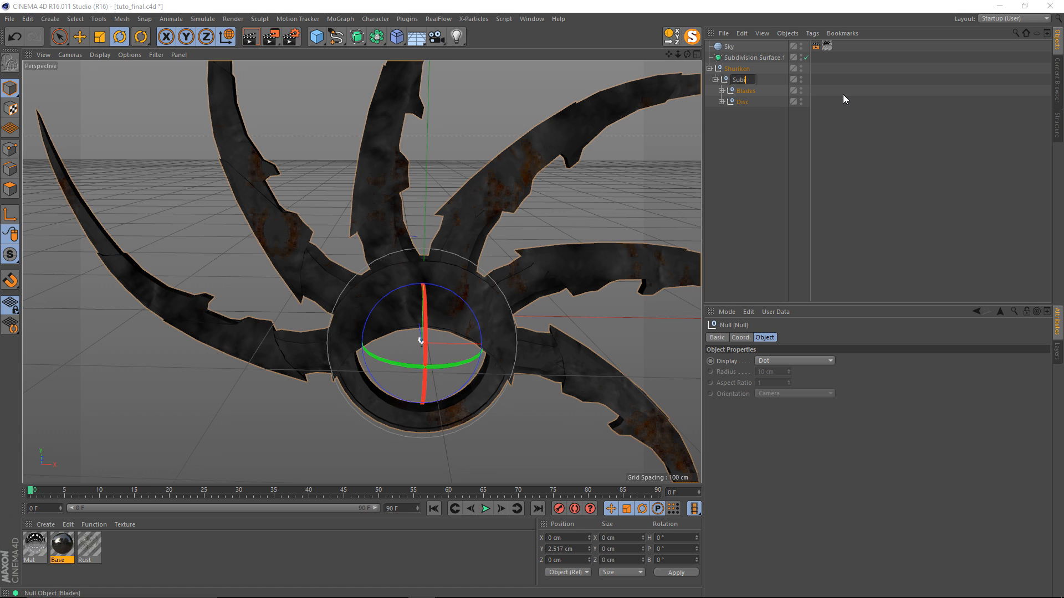
type("division")
key("Return")
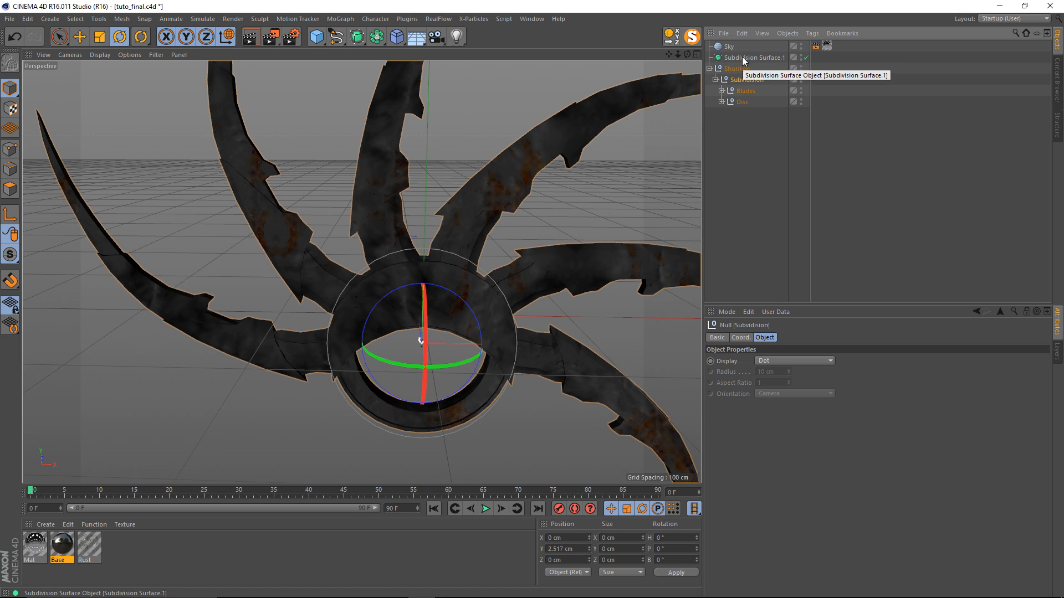
Step: Move Subdivision Surface.1 into the Shuriken null, nest the Subdivision null inside it, and clear the selection
left_click_drag(741, 57, 758, 73)
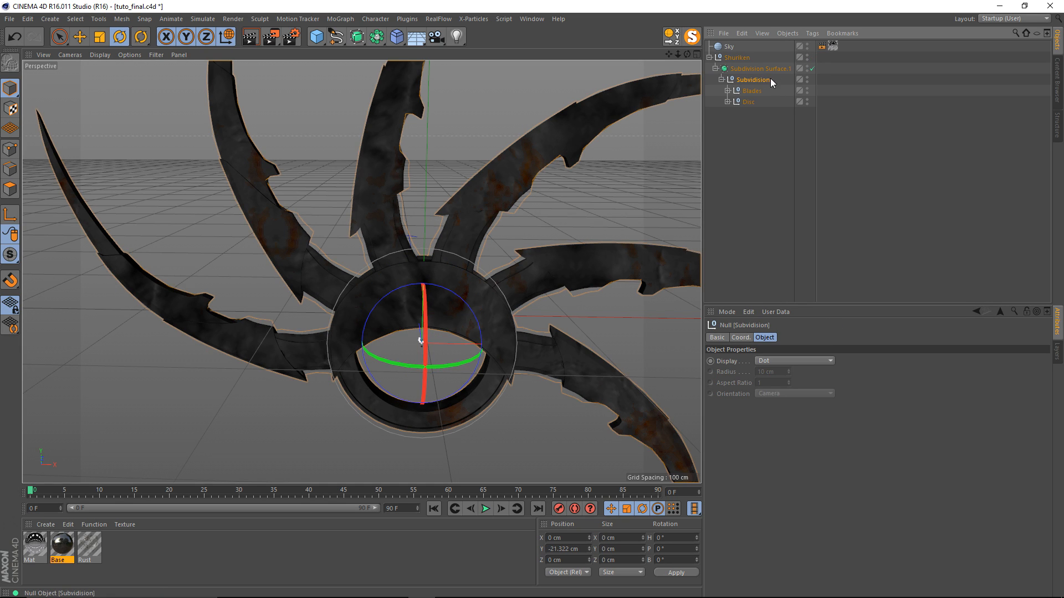
left_click(821, 138)
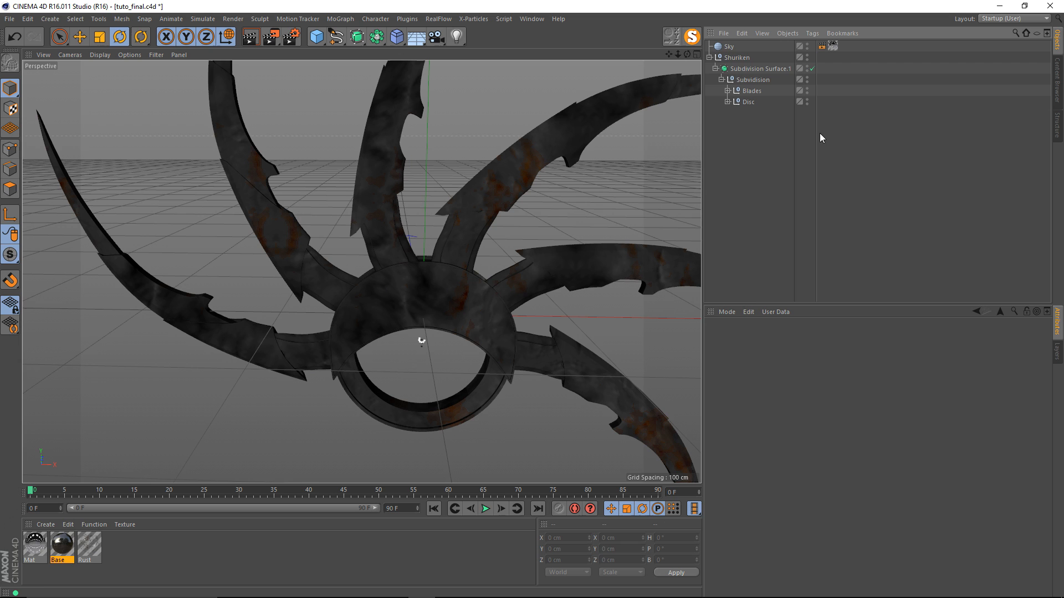
Step: Try rotating the whole Shuriken null in the viewport, and undo the rotation
left_click(734, 58)
scroll(478, 202, "down", 8)
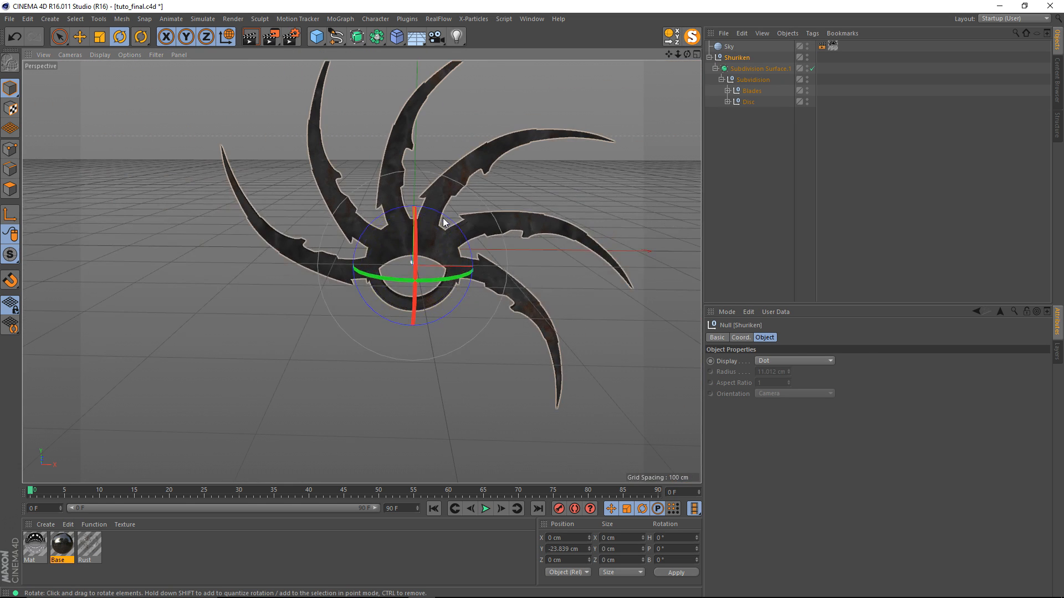
mouse_move(443, 223)
left_mouse_down()
mouse_move(384, 203)
mouse_move(465, 302)
mouse_move(418, 344)
mouse_move(433, 222)
left_mouse_up()
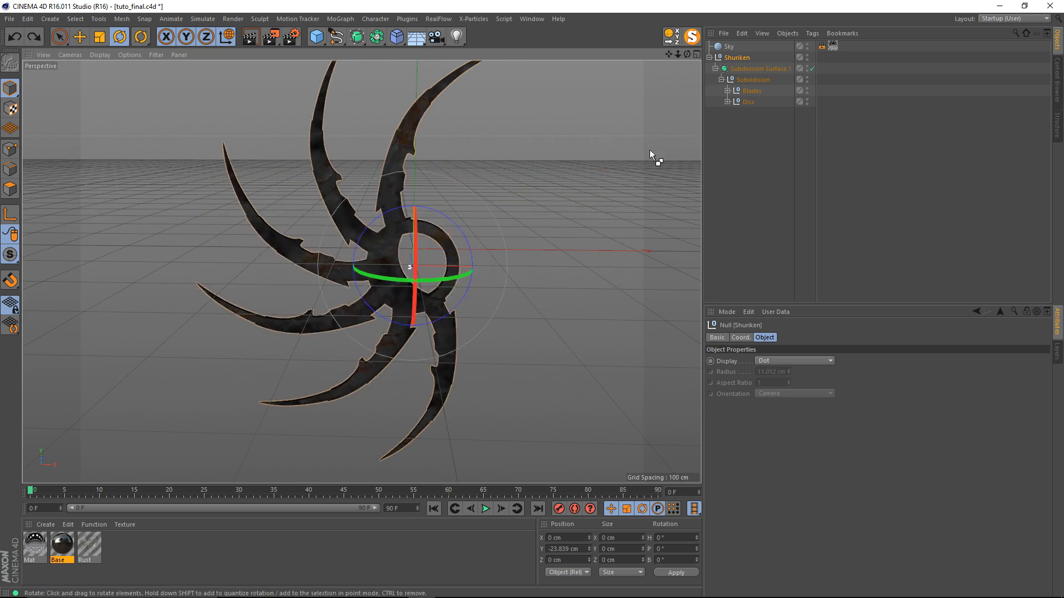
key("ctrl+z")
Step: Select Blades 0 through Blades 5, try changing their shared Rotation user data, and undo the change
left_click(728, 90)
left_click(755, 102)
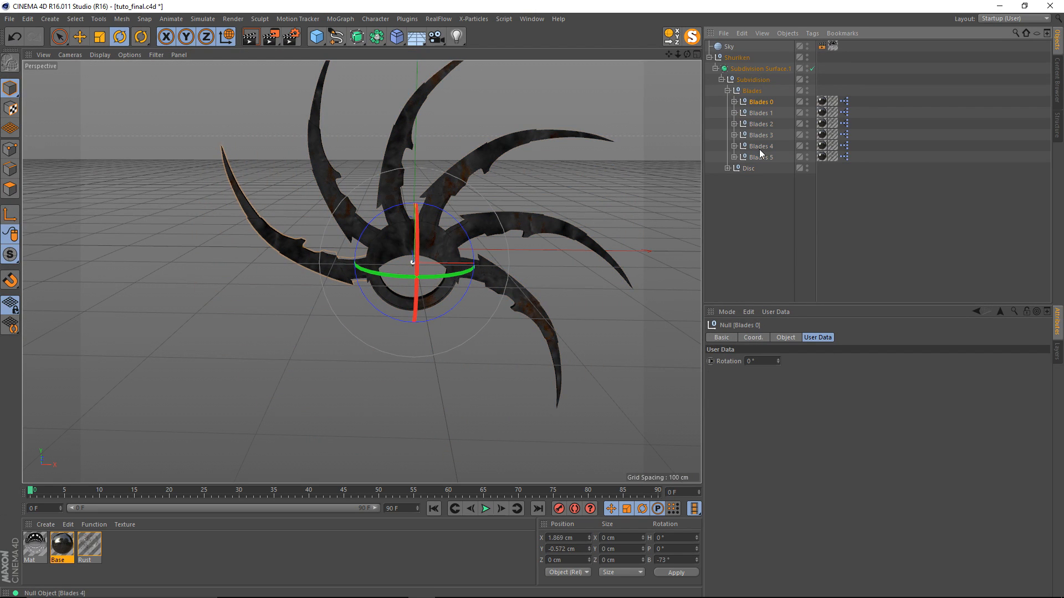
left_click(762, 157, "shift")
mouse_move(778, 361)
left_mouse_down()
mouse_move(778, 336)
mouse_move(779, 354)
left_mouse_up()
key("ctrl+z")
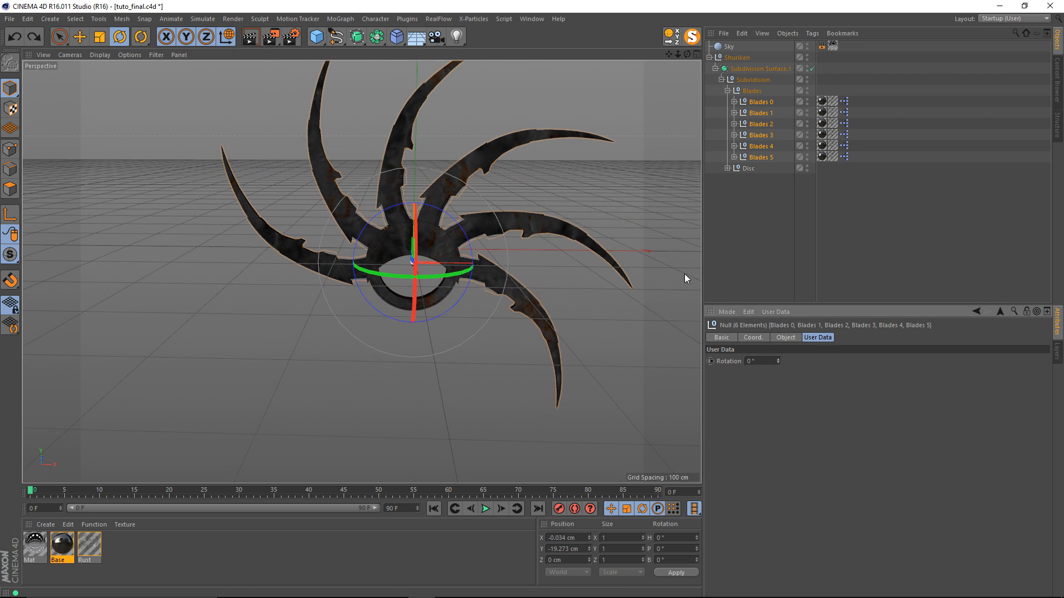
Step: Activate the Move tool and deselect all the blades to view the shuriken without selection outlines
key("e")
mouse_move(411, 241)
left_mouse_down("alt")
mouse_move(331, 242)
mouse_move(491, 266)
mouse_move(384, 225)
mouse_move(359, 238)
mouse_move(379, 250)
mouse_move(417, 226)
left_mouse_up("alt")
scroll(451, 244, "up", 3)
key("ctrl+shift+a")
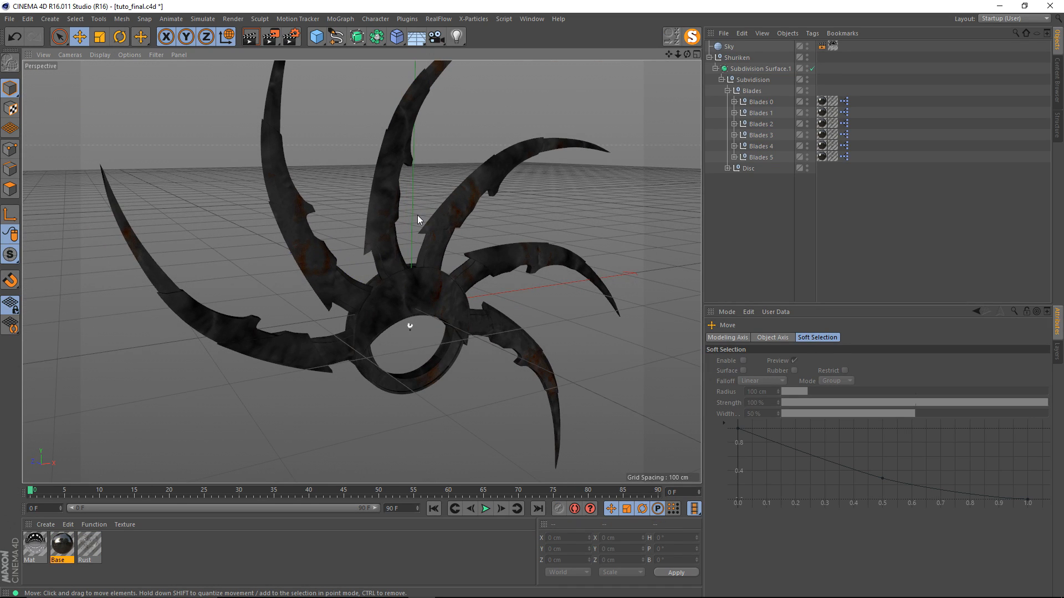